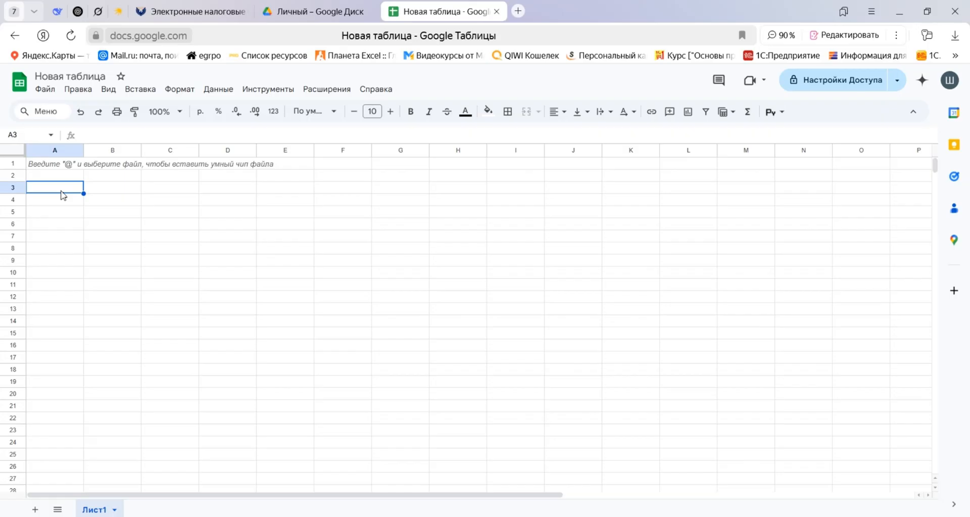
# Rename the sheet Лист1 as "Маълумотлар".
pyautogui.doubleClick(96, 510)
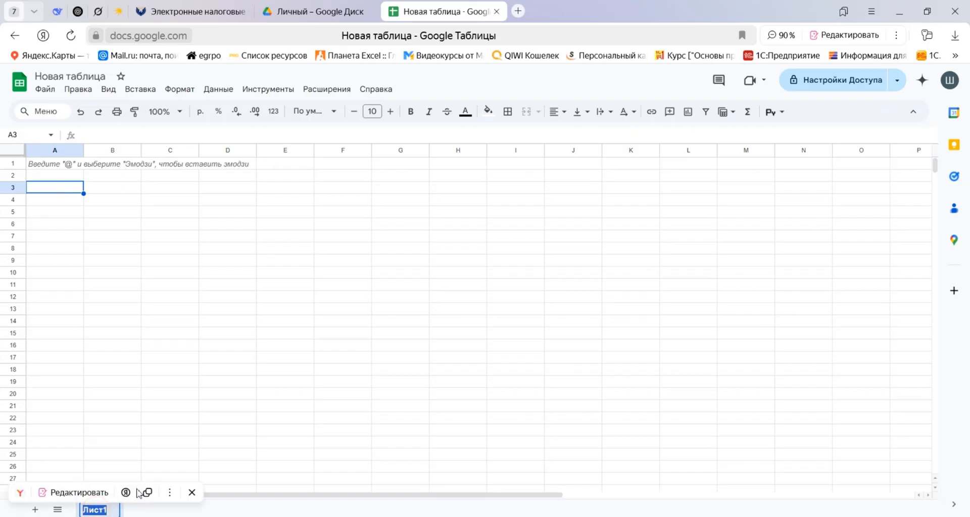
pyautogui.write('Маъ')
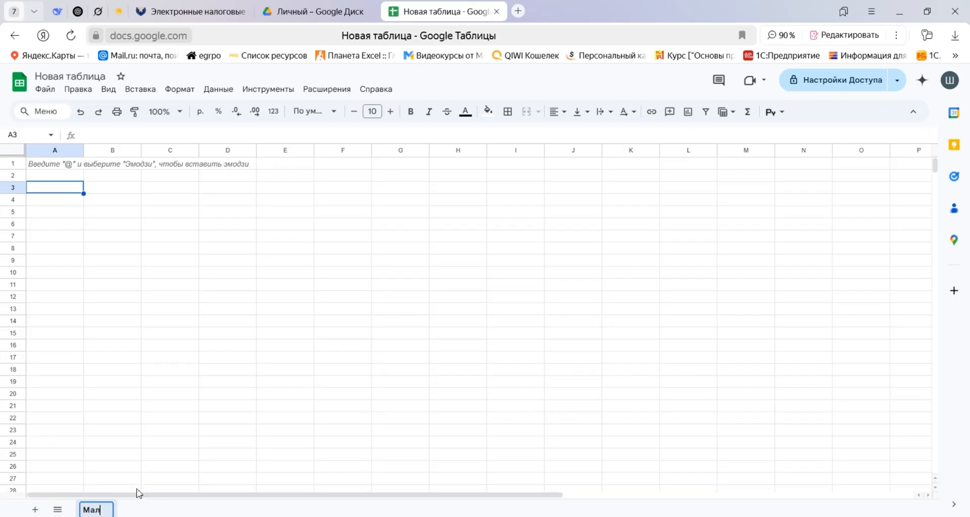
pyautogui.press('BackSpace')
pyautogui.write('ълумотла')
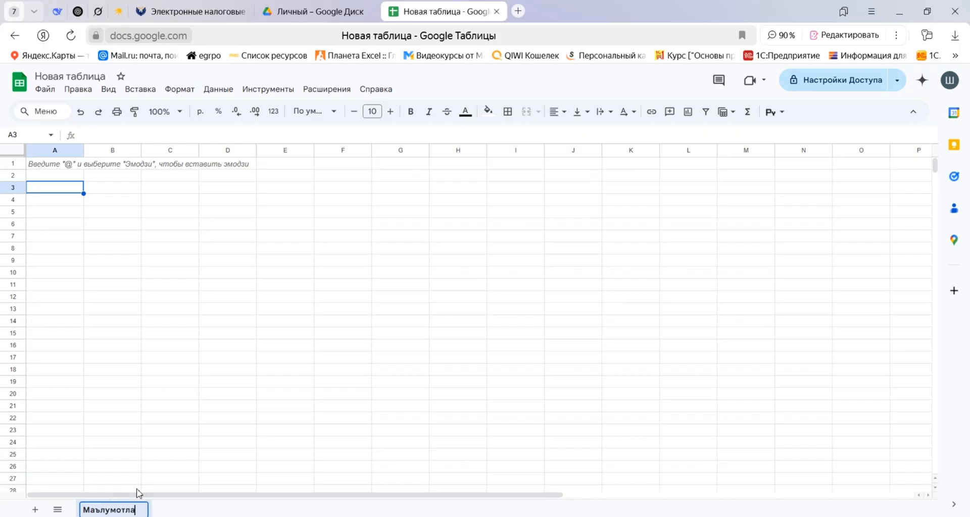
pyautogui.write('р')
pyautogui.press('Return')
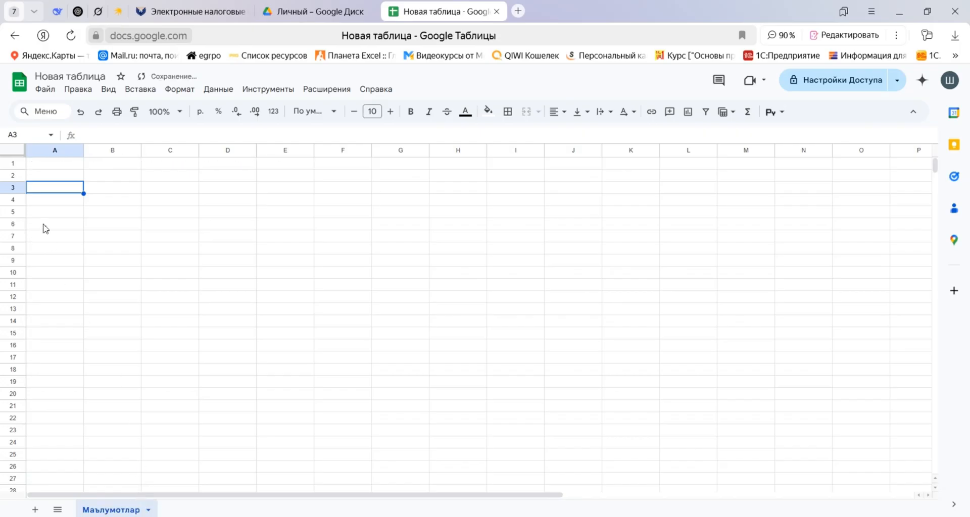
# Enter the column headings "№", "Сана" and "Поставщик" in cells A3 to C3.
pyautogui.write('№')
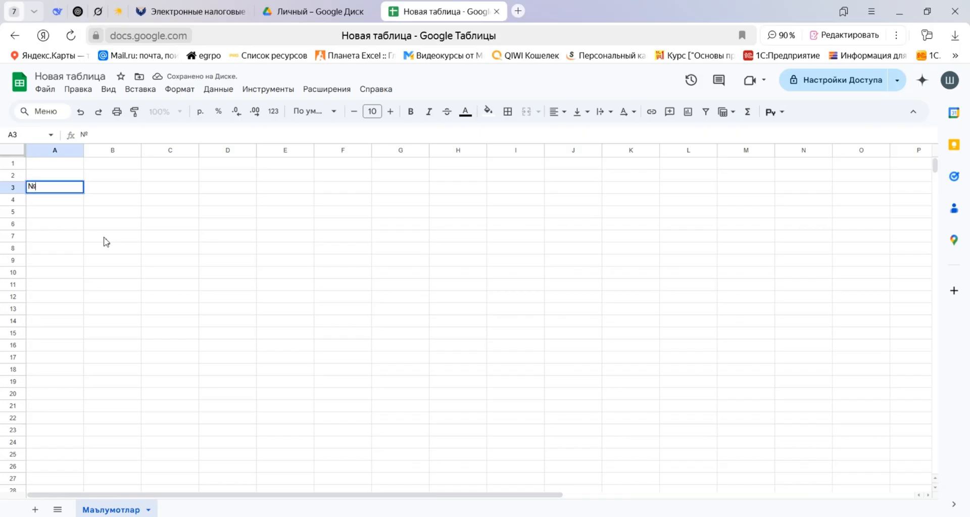
pyautogui.press('Tab')
pyautogui.write('Сана')
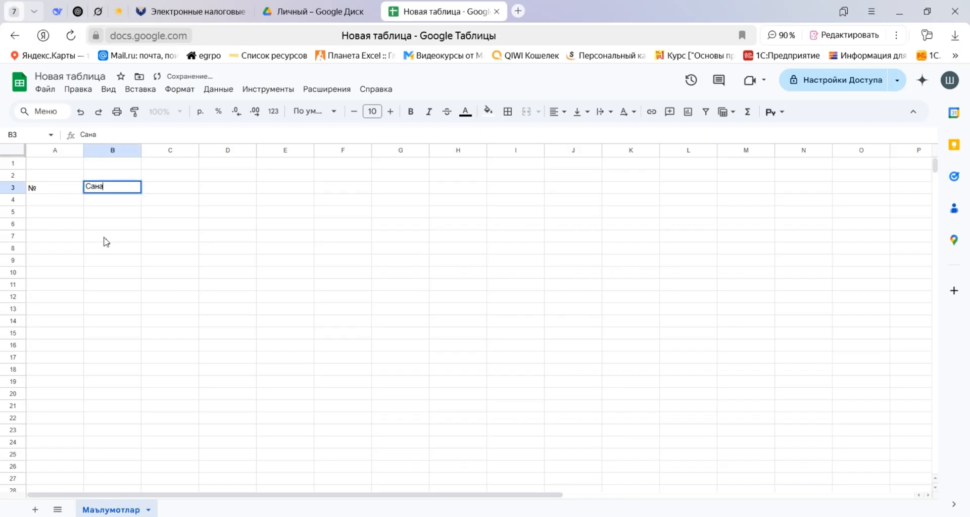
pyautogui.press('Tab')
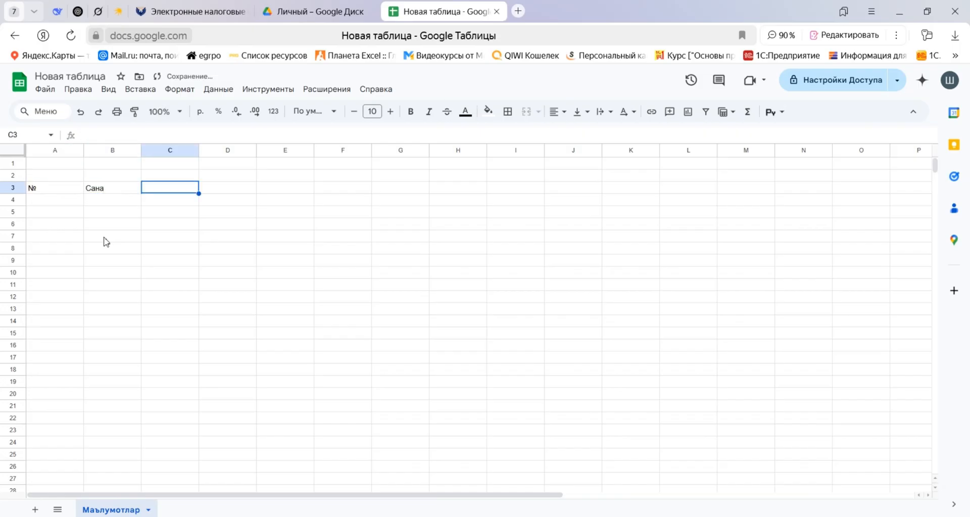
pyautogui.write('Мах')
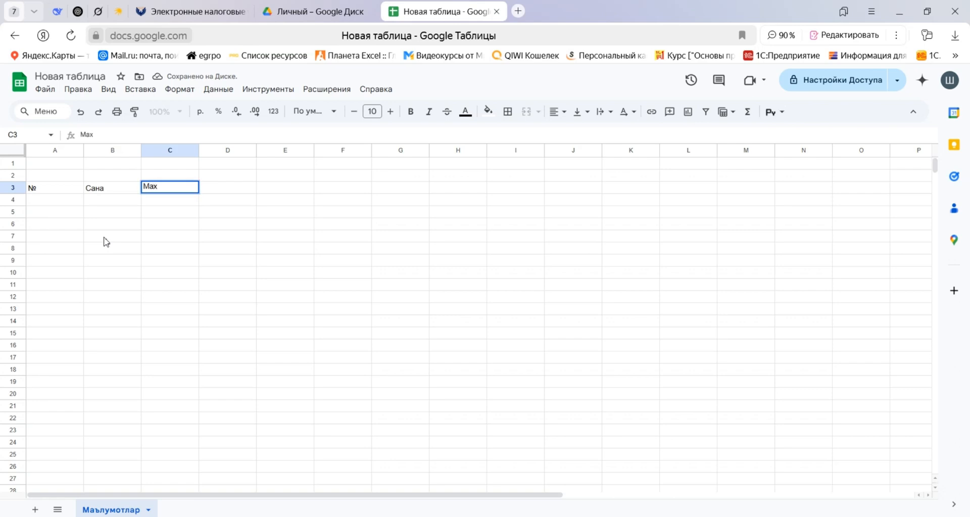
pyautogui.press('BackSpace')
pyautogui.press('BackSpace')
pyautogui.press('BackSpace')
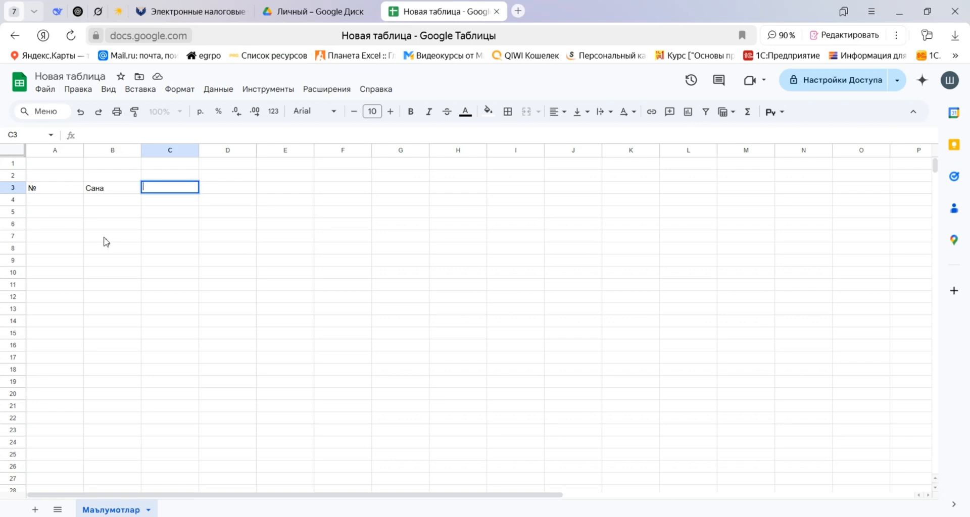
pyautogui.write('Поставщик')
pyautogui.press('Tab')
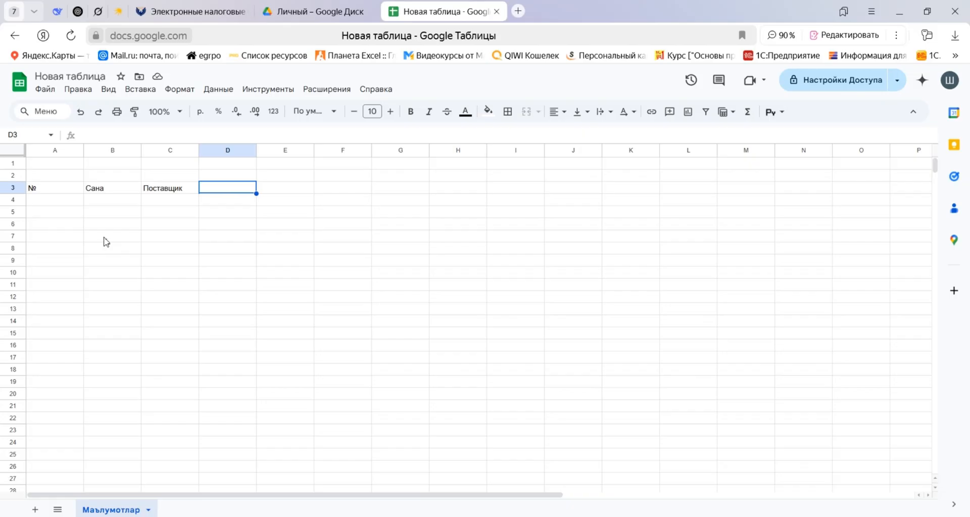
# Continue the heading row with "Валюта", "Махсулот номи", "Сони" and "Нархи" in cells D3 to G3.
pyautogui.write('Валюта')
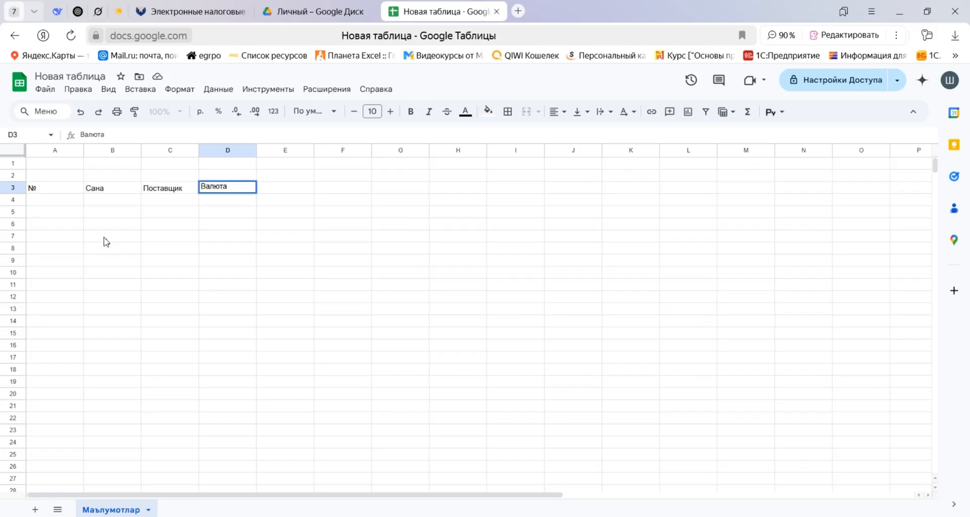
pyautogui.press('Tab')
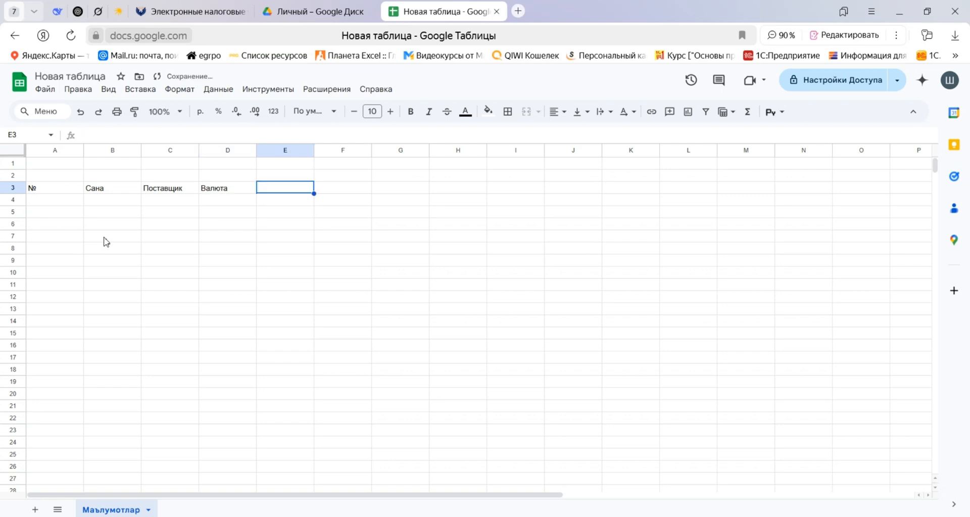
pyautogui.write('Махсулот ')
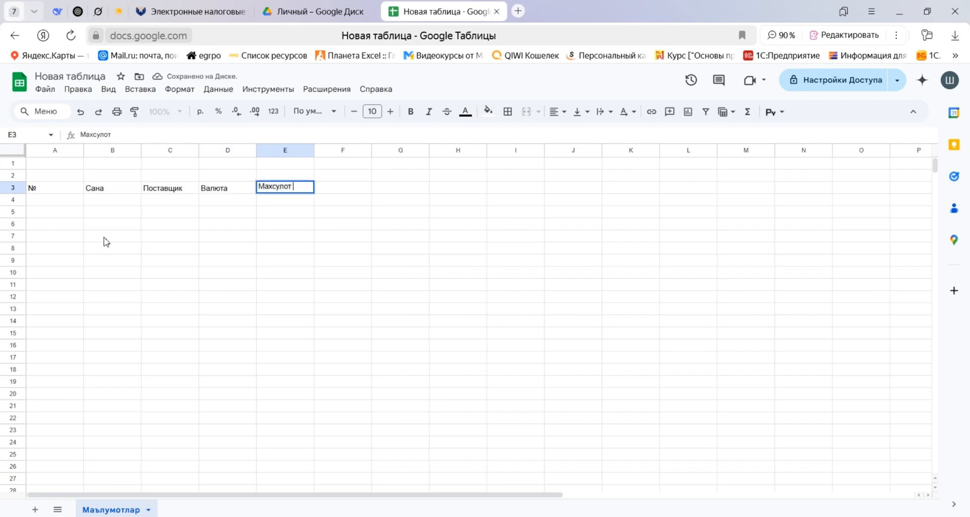
pyautogui.write('номи')
pyautogui.press('Tab')
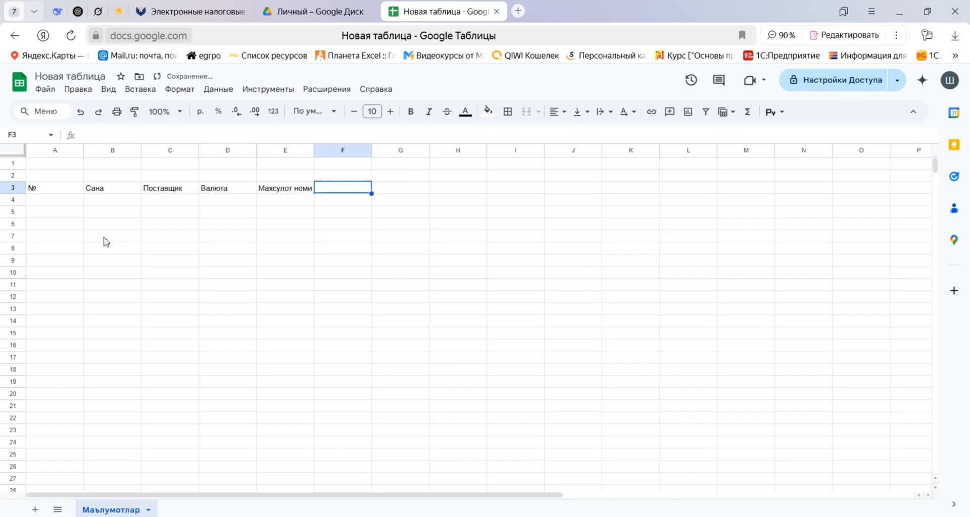
pyautogui.write('Сони')
pyautogui.press('Tab')
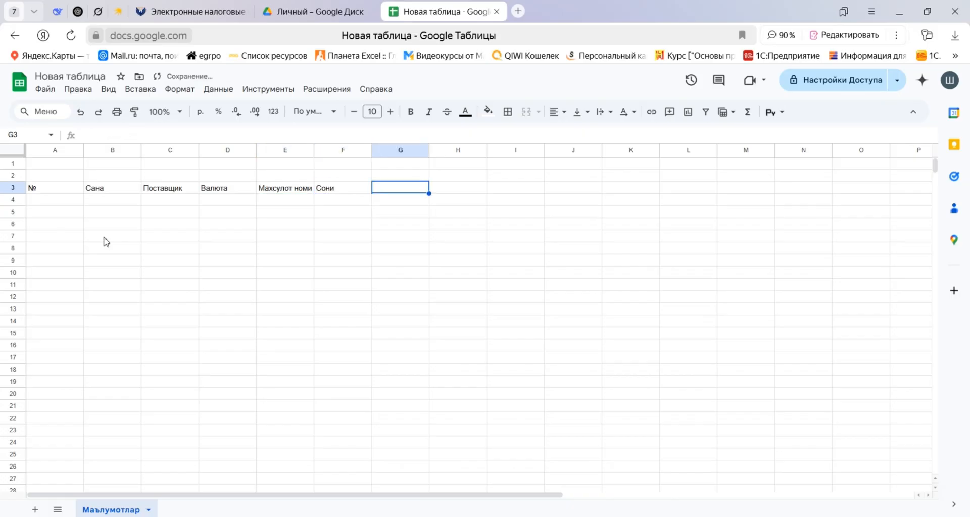
pyautogui.write('Нархи')
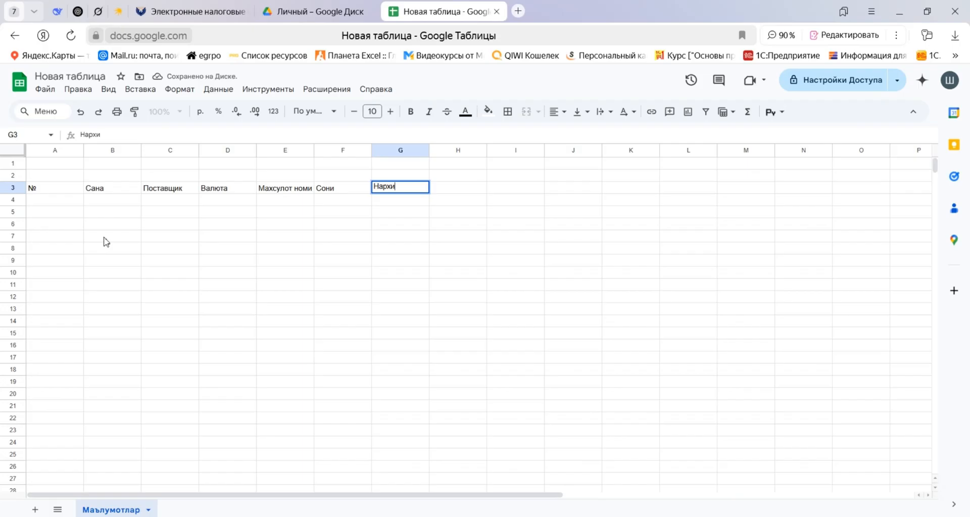
pyautogui.press('Tab')
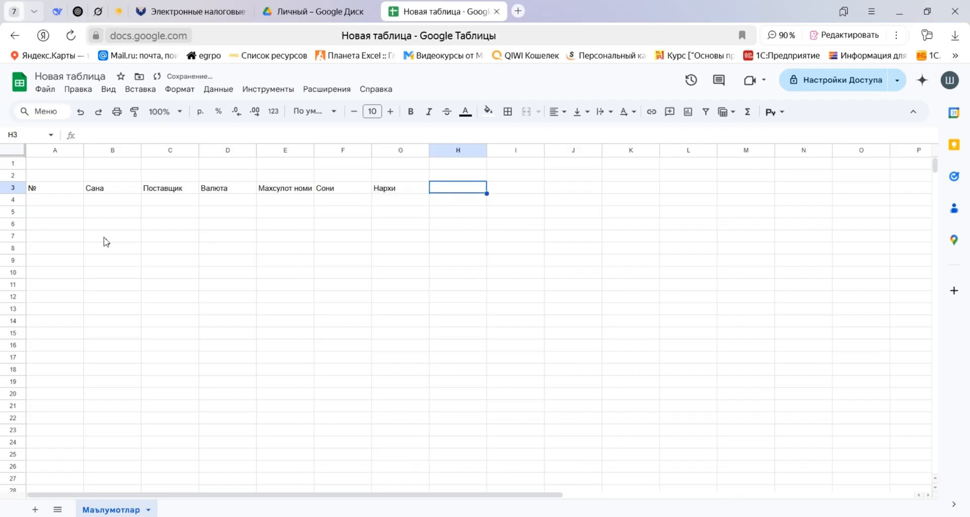
# Enter the heading "Сумма UZS" in cell H3, with "UZS" on a second line within the cell.
pyautogui.write('Сумма')
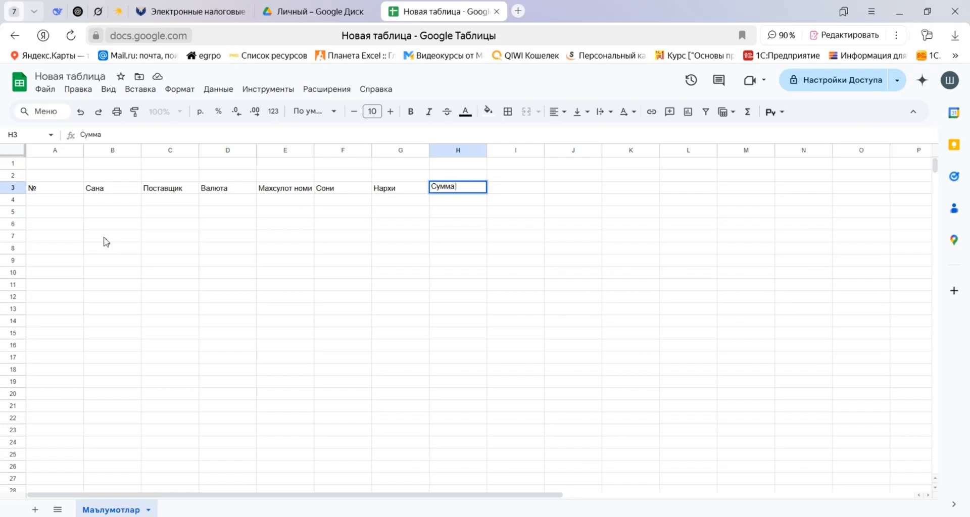
pyautogui.write(' UZS')
pyautogui.press('Left')
pyautogui.press('Left')
pyautogui.press('Right')
pyautogui.press('Right')
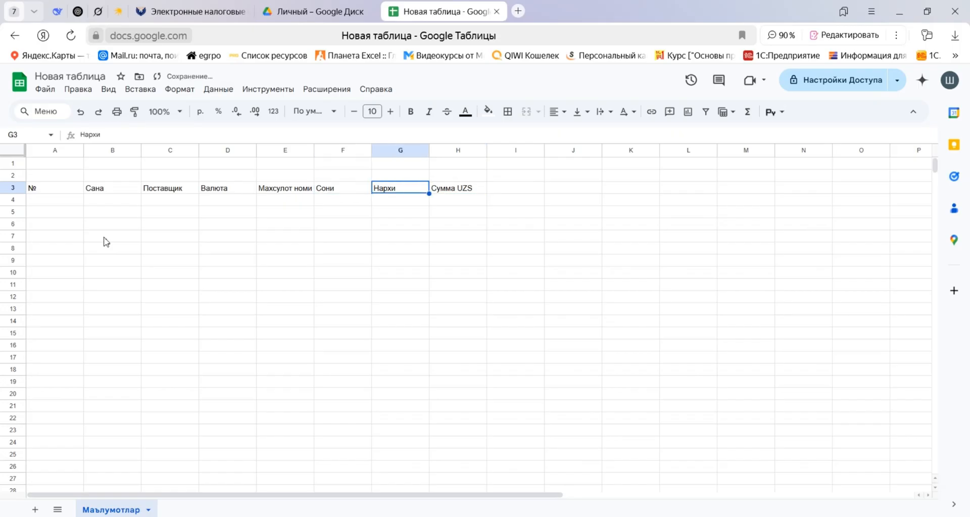
pyautogui.press('Return')
pyautogui.press('Left')
pyautogui.press('Left')
pyautogui.press('Left')
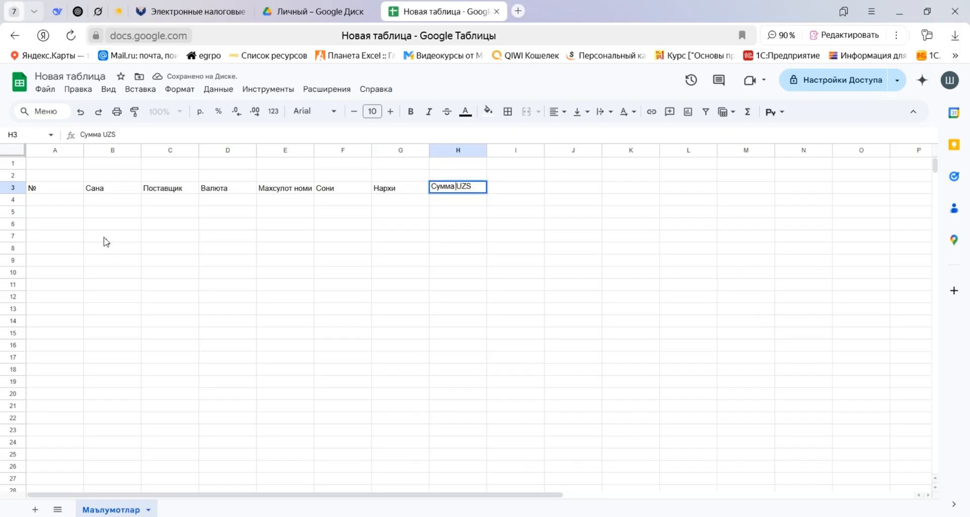
pyautogui.hotkey('alt', 'Return')
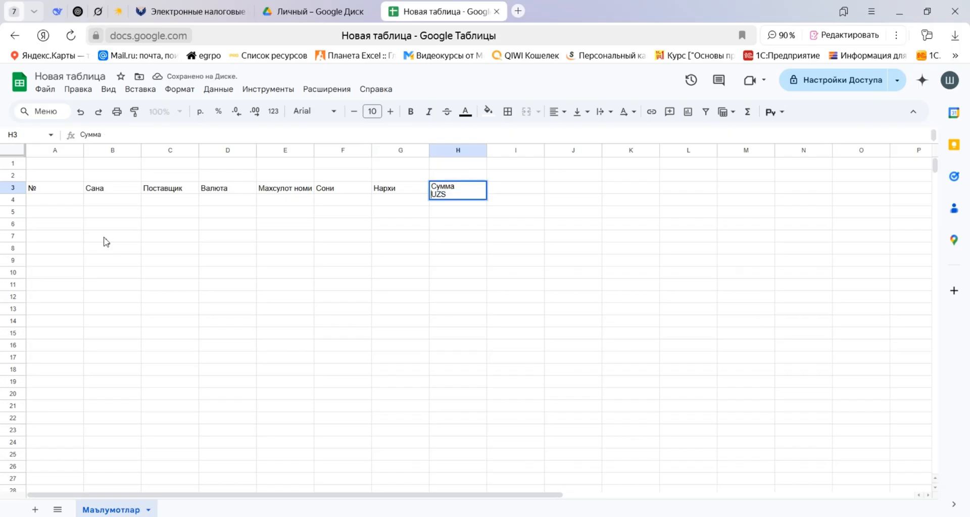
pyautogui.press('Tab')
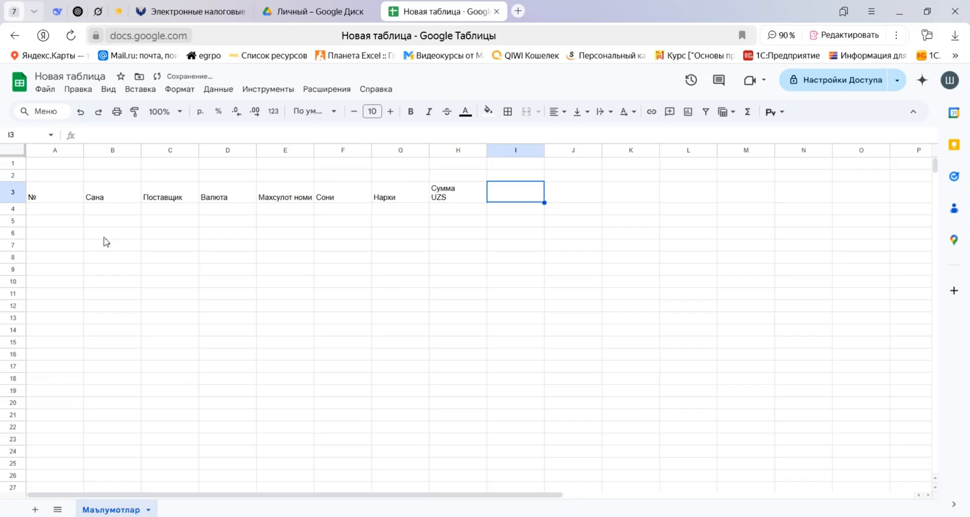
# Enter the two-line headings "Сумма USD" in I3 and "Тулов UZS" in J3, with each currency on its own line.
pyautogui.write('Сумма')
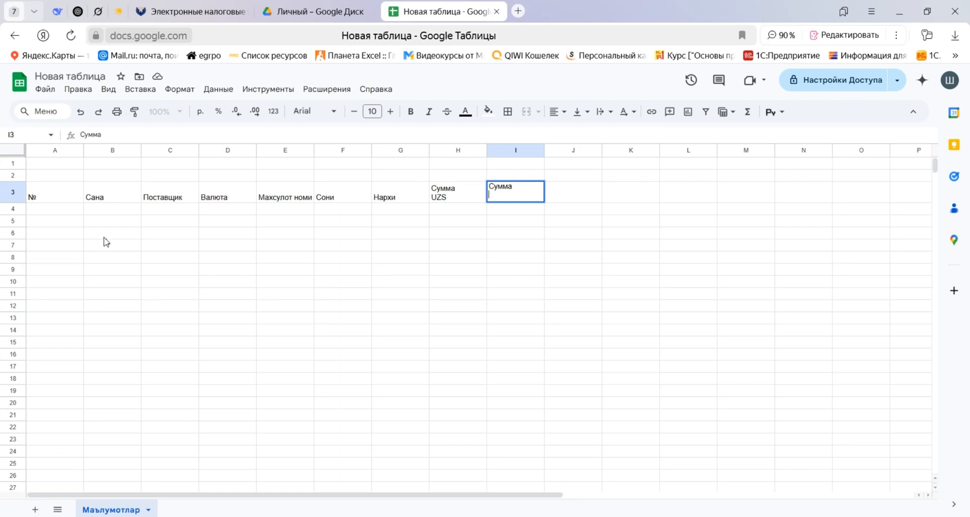
pyautogui.write(' USD')
pyautogui.press('Tab')
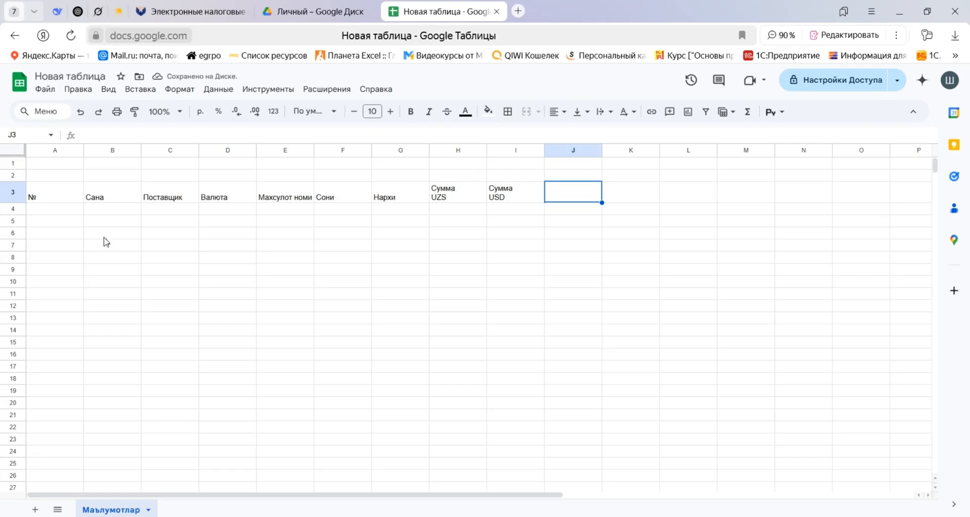
pyautogui.write('Тулов')
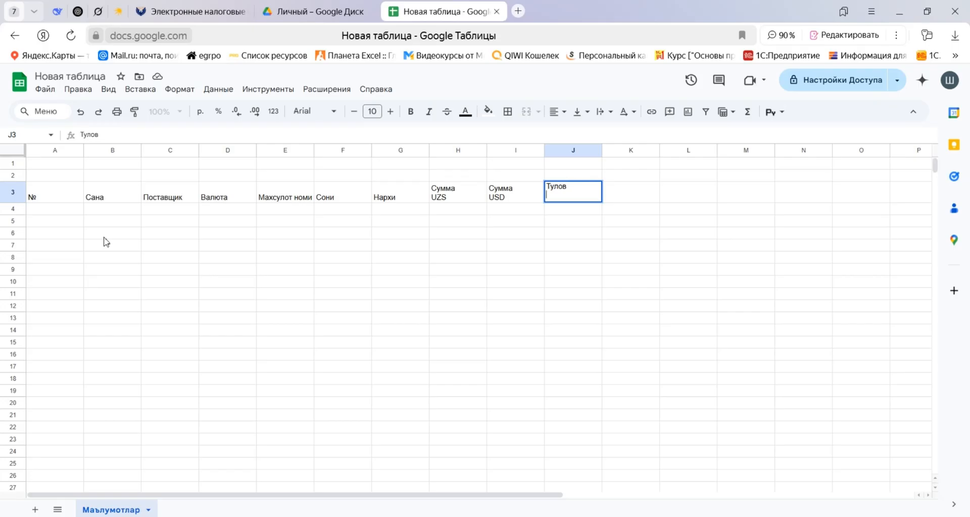
pyautogui.write('UZS')
pyautogui.press('Return')
# Copy the "Сумма USD" heading from I3 into K3 and change its first line to "Тулов".
pyautogui.press('Up')
pyautogui.press('Right')
pyautogui.hotkey('ctrl', 'c')
pyautogui.press('Right')
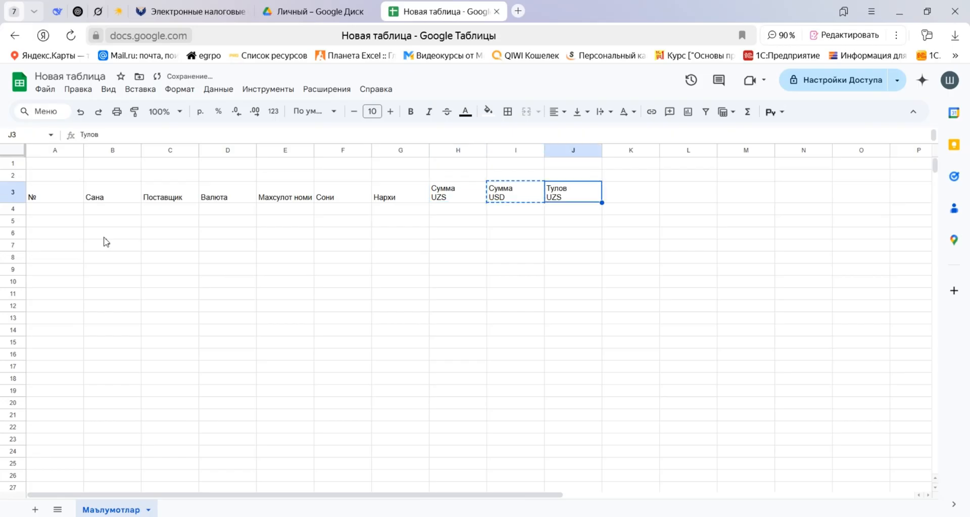
pyautogui.press('Right')
pyautogui.hotkey('ctrl', 'v')
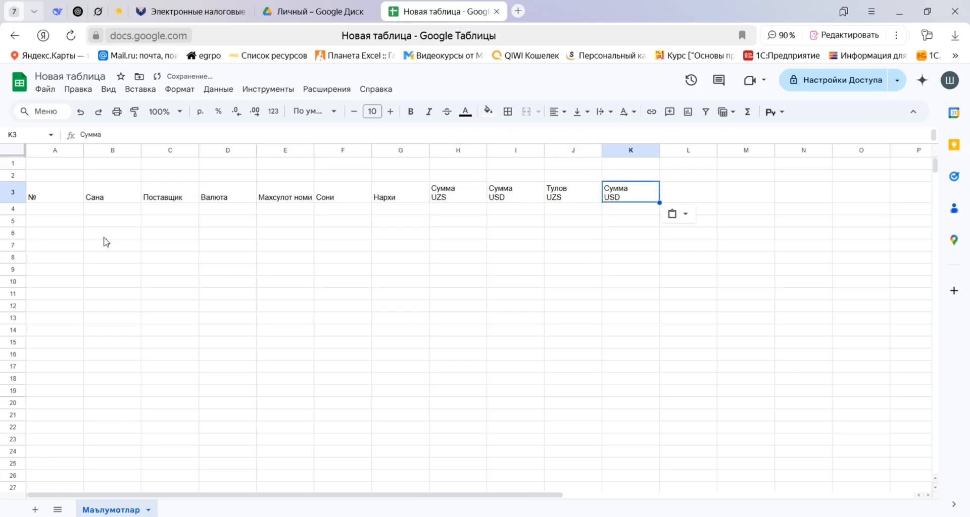
pyautogui.press('F2')
pyautogui.press('End')
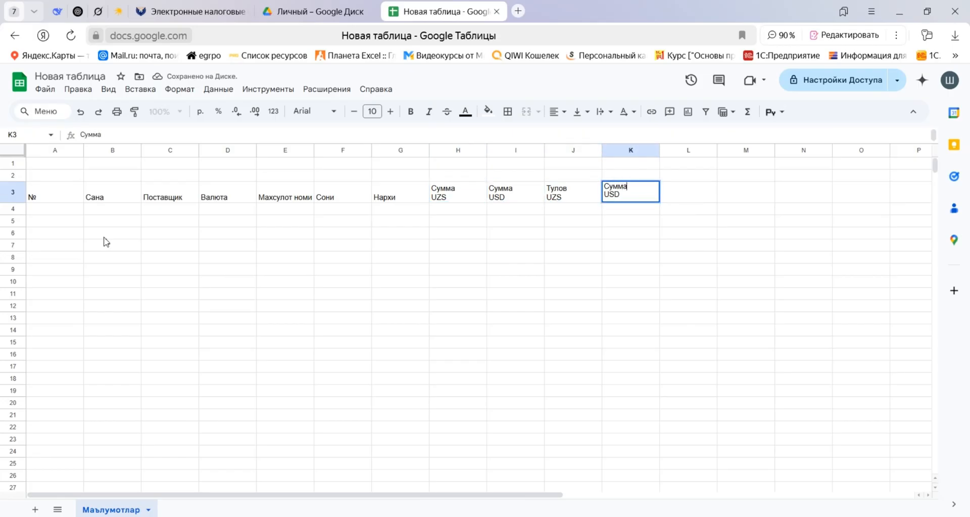
pyautogui.hotkey('shift', 'Home')
pyautogui.write('Nek')
pyautogui.press('BackSpace')
pyautogui.press('BackSpace')
pyautogui.press('BackSpace')
pyautogui.write('Тулов')
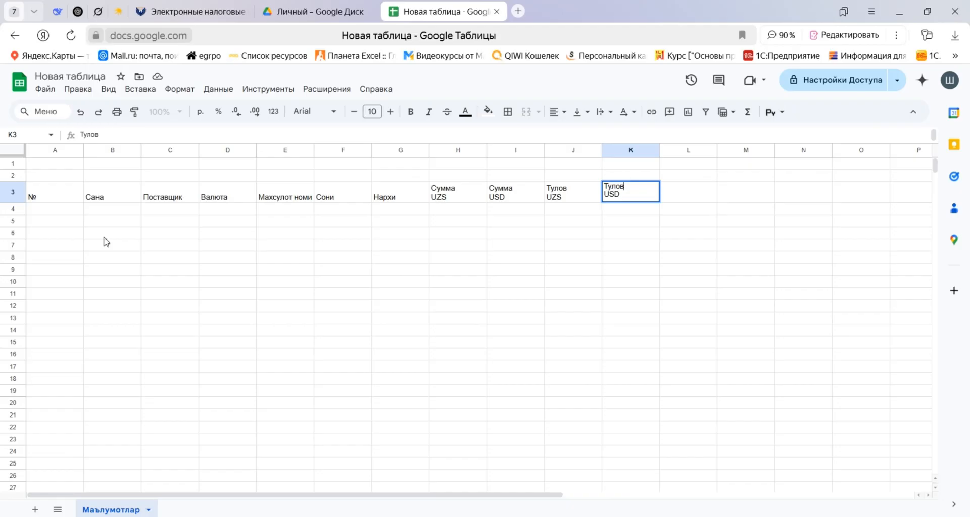
pyautogui.press('Tab')
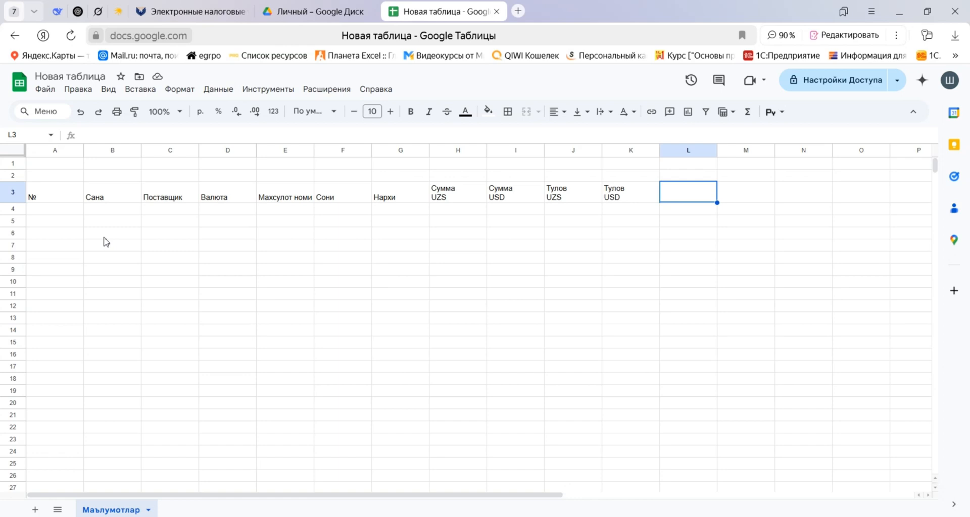
# Enter the heading "Карздорлик UZS" in cell L3, with "UZS" on a second line.
pyautogui.write('Карздорлик')
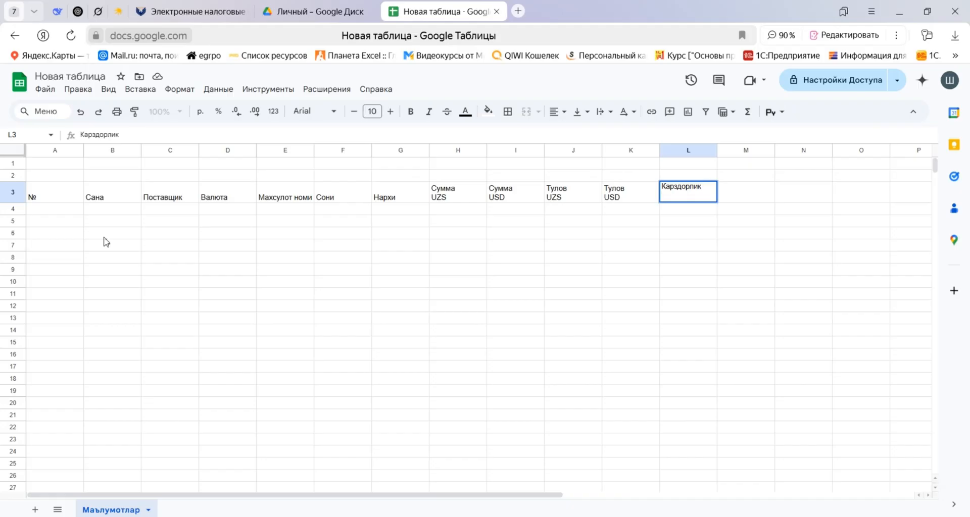
pyautogui.write('UZS')
# Copy the text of the L3 heading into M3 and change its currency to "USD".
pyautogui.hotkey('ctrl', 'a')
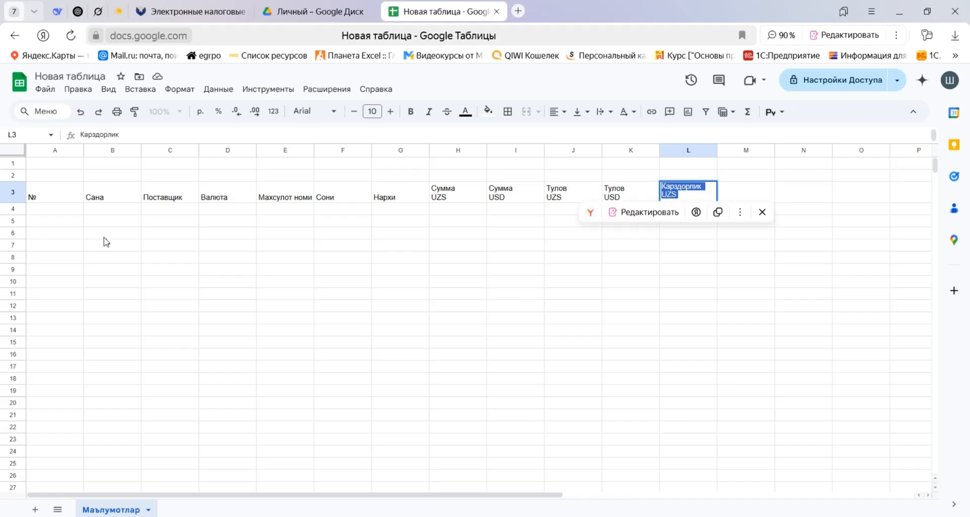
pyautogui.press('Tab')
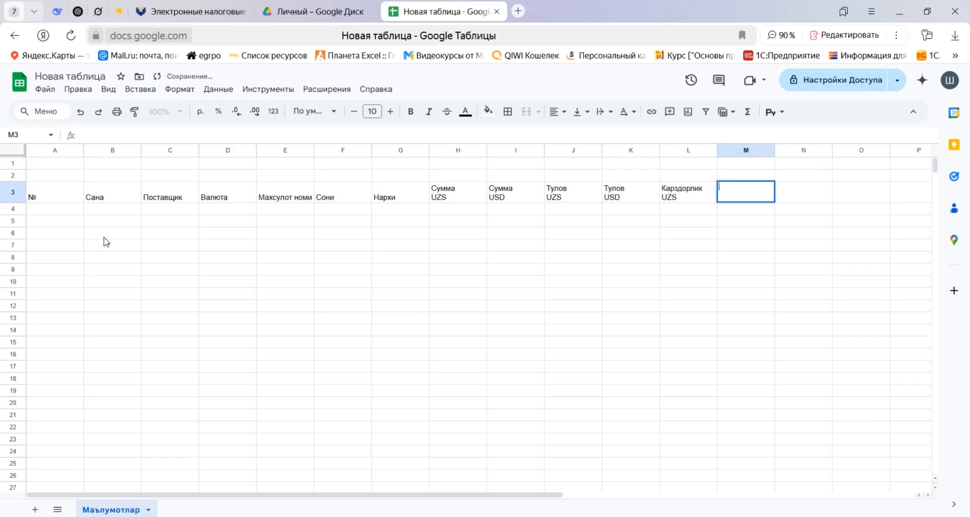
pyautogui.hotkey('ctrl', 'v')
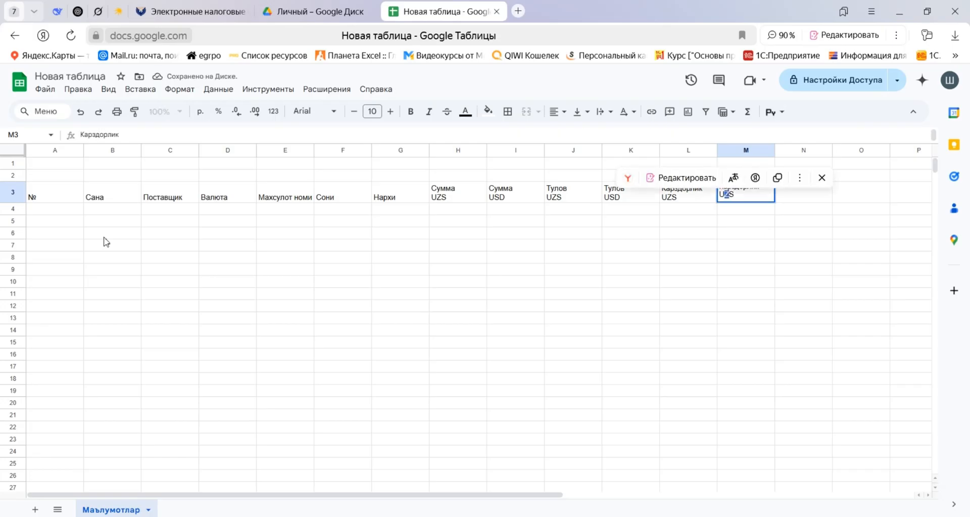
pyautogui.press('BackSpace')
pyautogui.write('D')
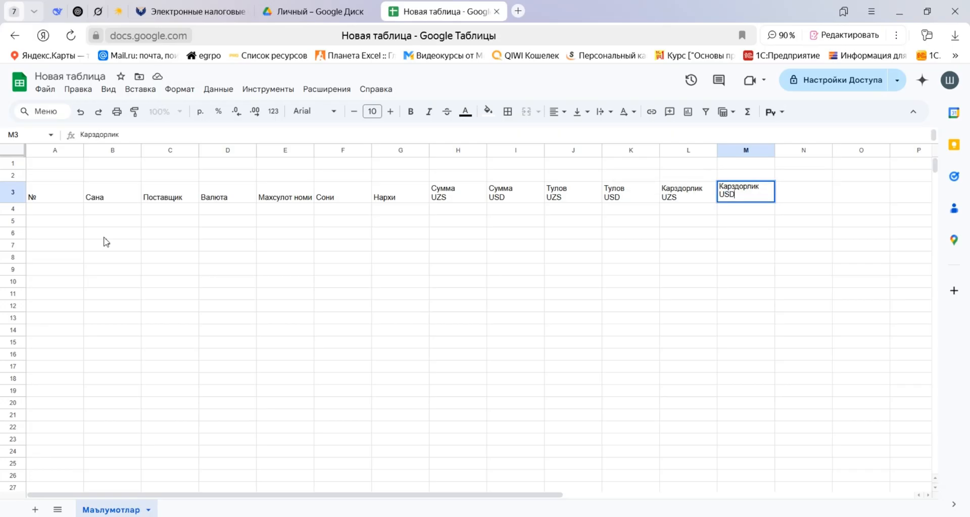
# Enter the heading "Изох" in cell N3, after the "Карздорлик USD" heading.
pyautogui.press('Return')
pyautogui.press('Up')
pyautogui.press('Right')
pyautogui.press('Right')
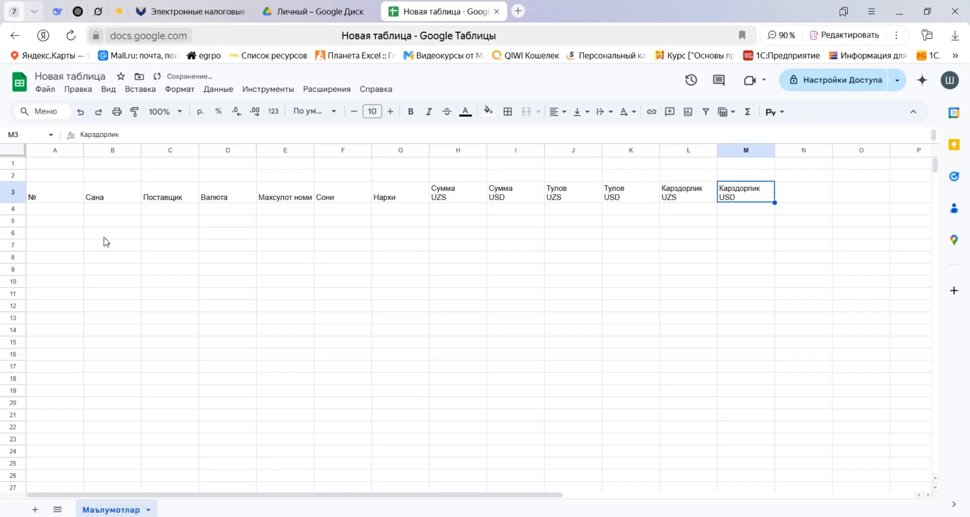
pyautogui.press('Left')
pyautogui.press('Right')
pyautogui.press('Right')
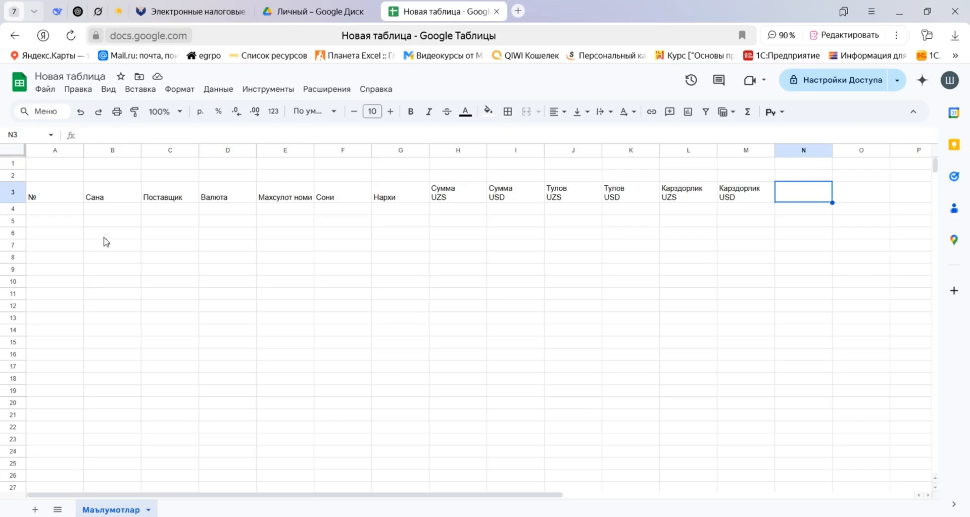
pyautogui.write('Изох')
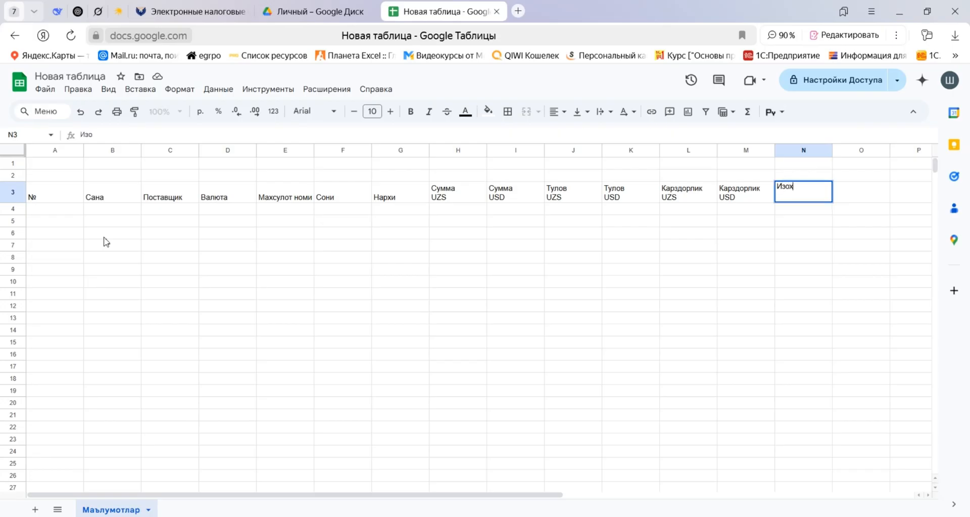
pyautogui.press('Return')
pyautogui.press('Up')
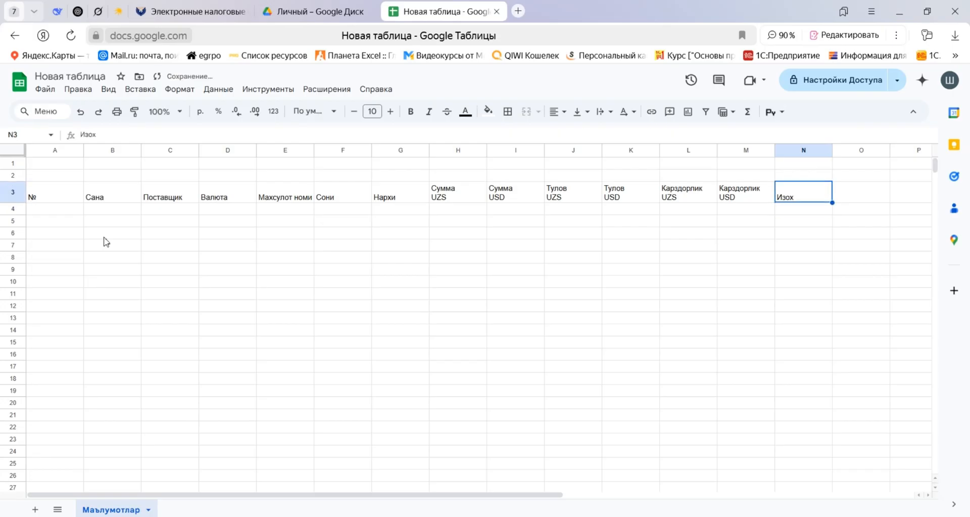
# Go to cell A4, the first cell beneath the "№" heading.
pyautogui.press('Left')
pyautogui.press('Left')
pyautogui.press('Left')
pyautogui.press('Home')
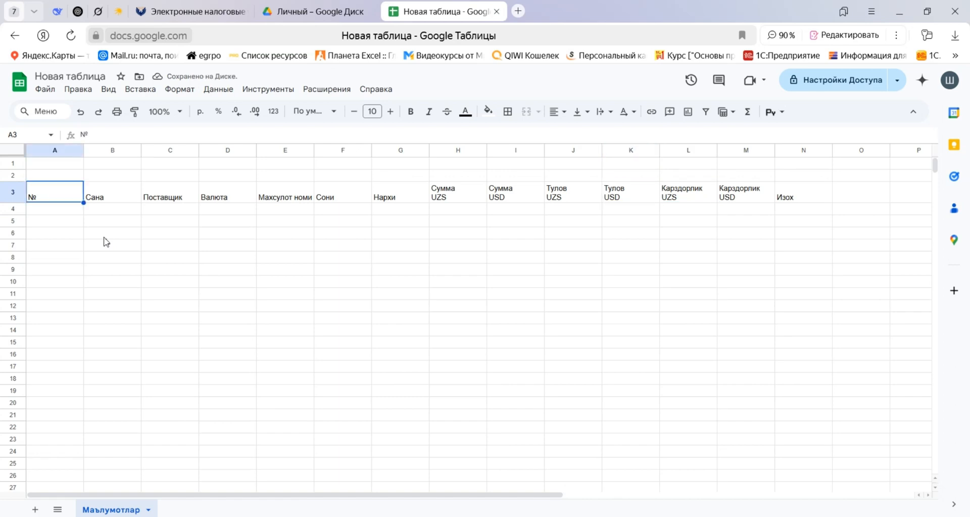
pyautogui.press('Down')
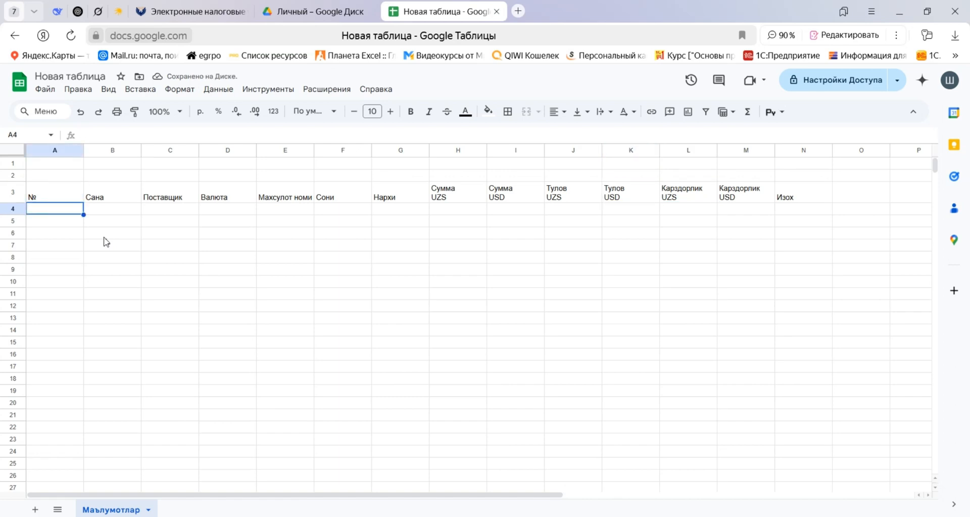
pyautogui.press('Up')
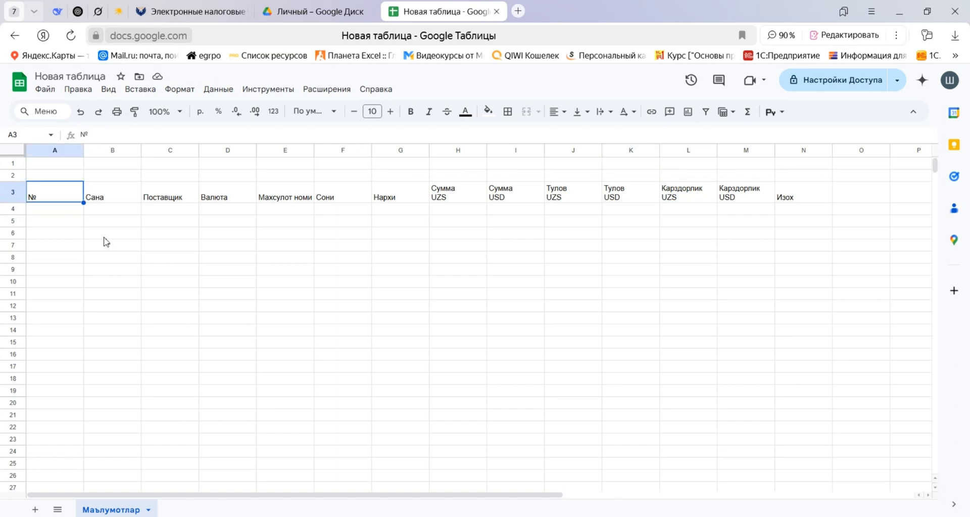
pyautogui.press('Down')
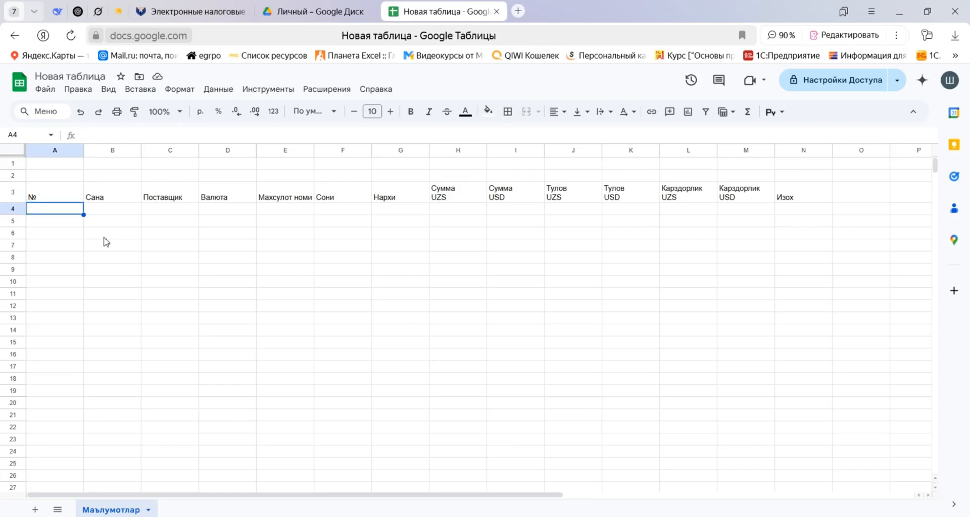
pyautogui.write('=если')
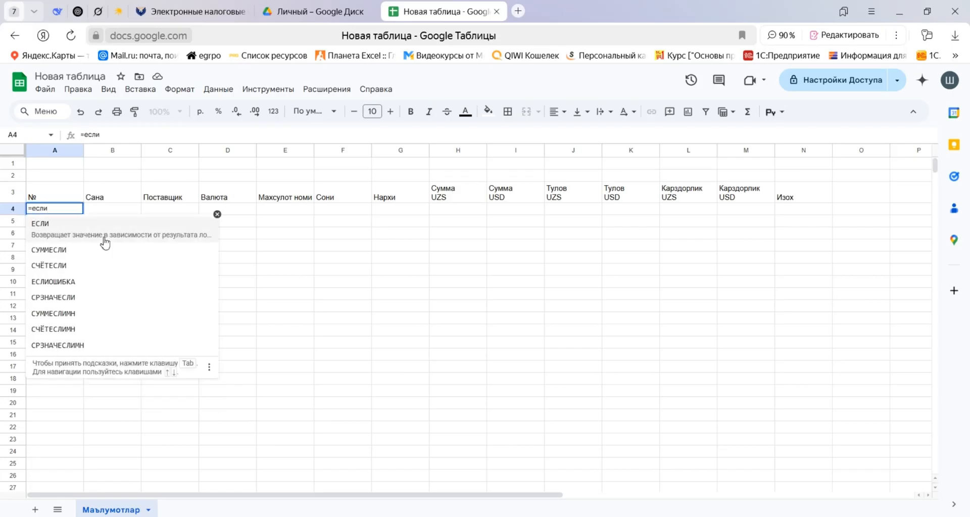
pyautogui.click(105, 243)
pyautogui.press('Right')
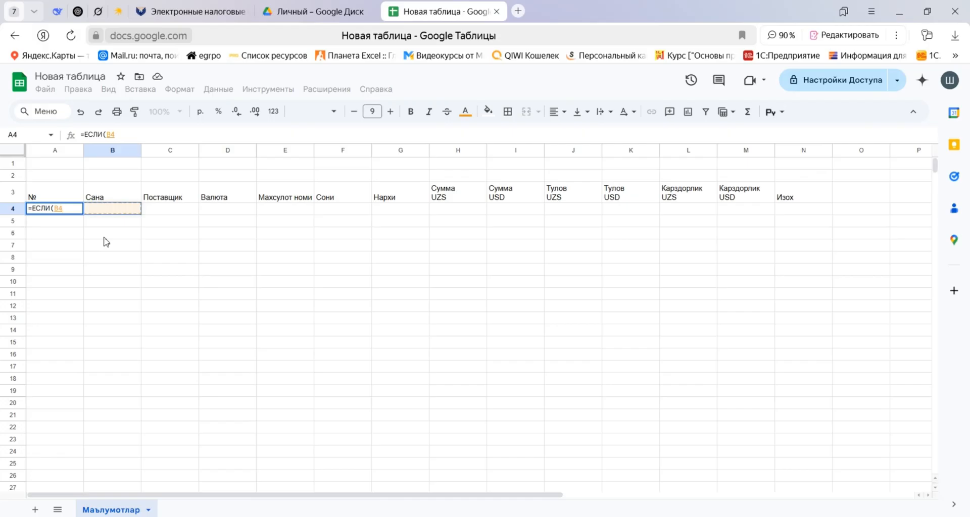
pyautogui.write('="";""')
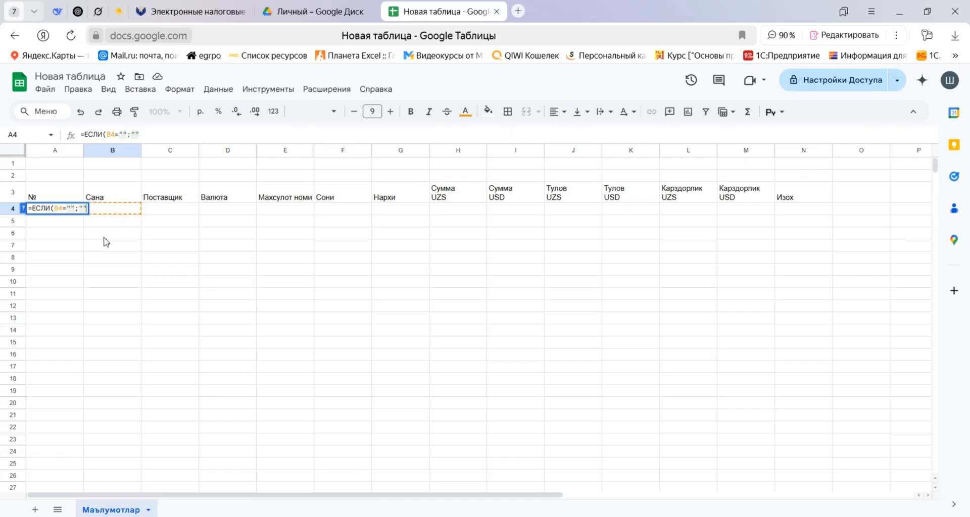
pyautogui.write(';')
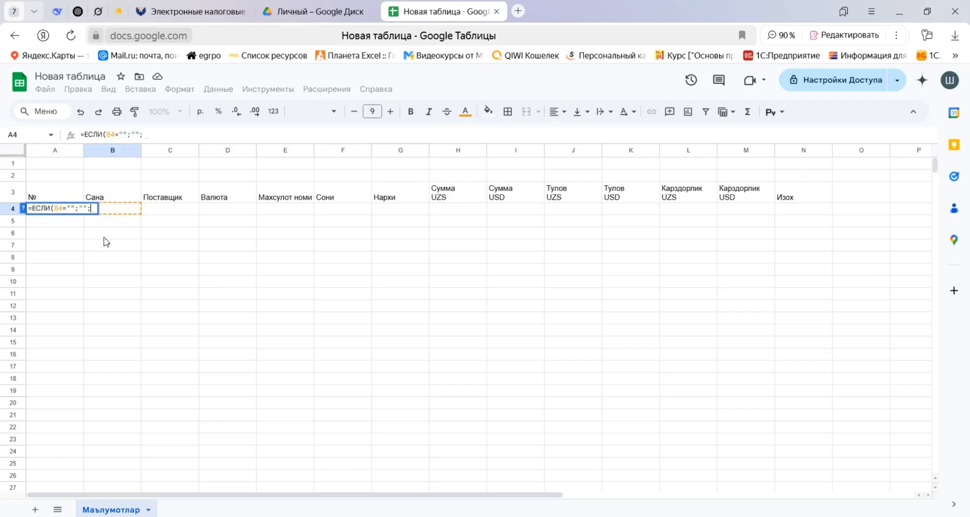
pyautogui.press('Escape')
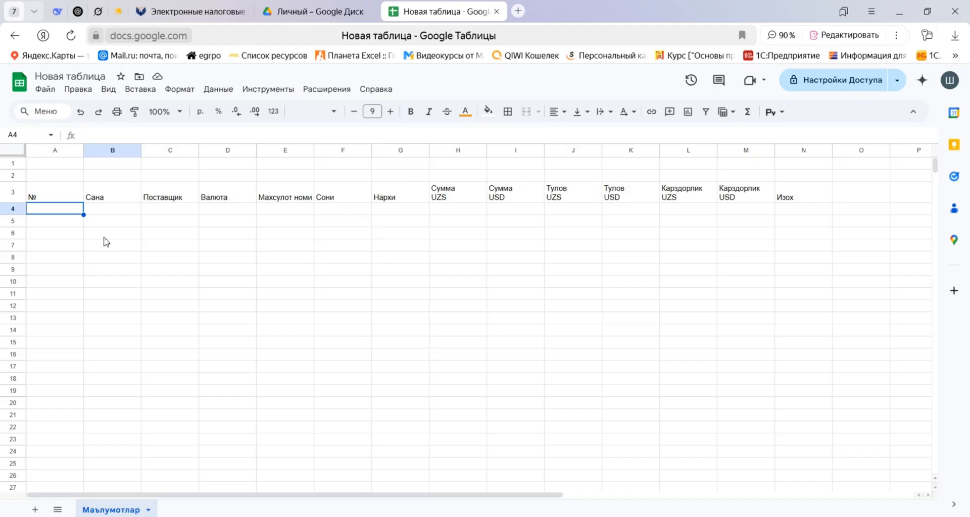
# Begin an ЕСЛИ formula in A4 that returns an empty string when B4 is empty: =ЕСЛИ(B4="";"";.
pyautogui.write('=ЕСЛИ')
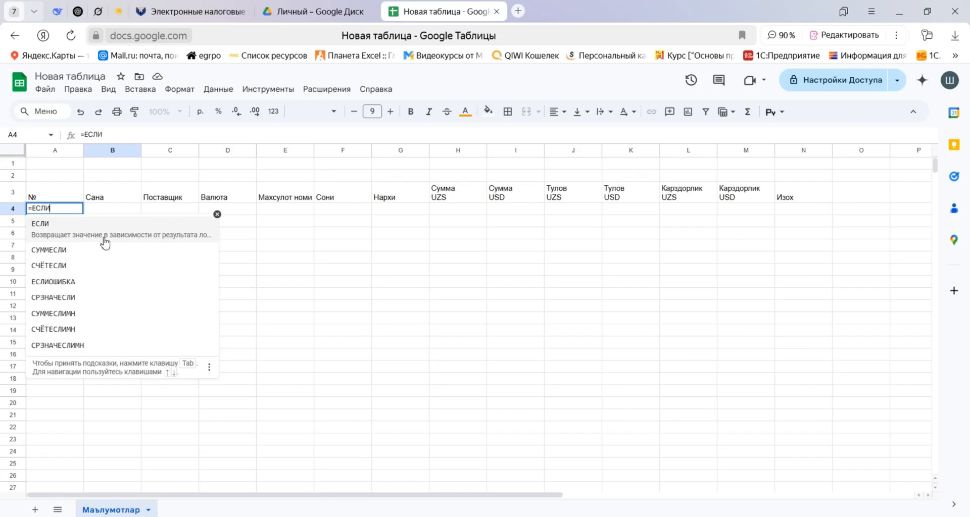
pyautogui.click(105, 236)
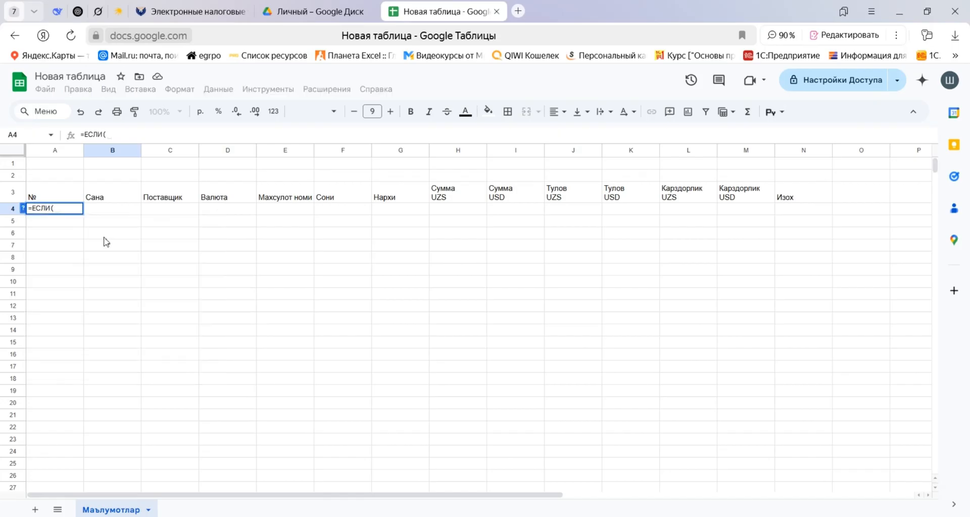
pyautogui.press('Right')
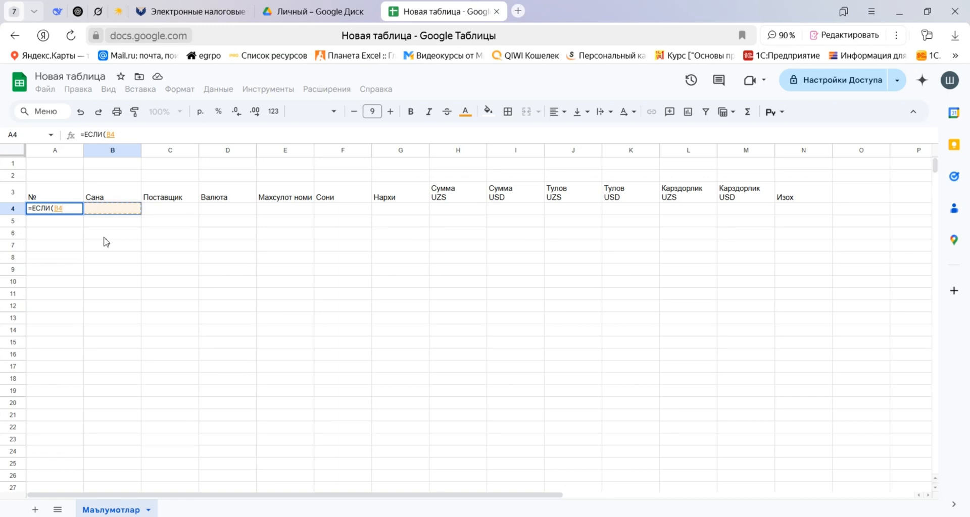
pyautogui.write('=""')
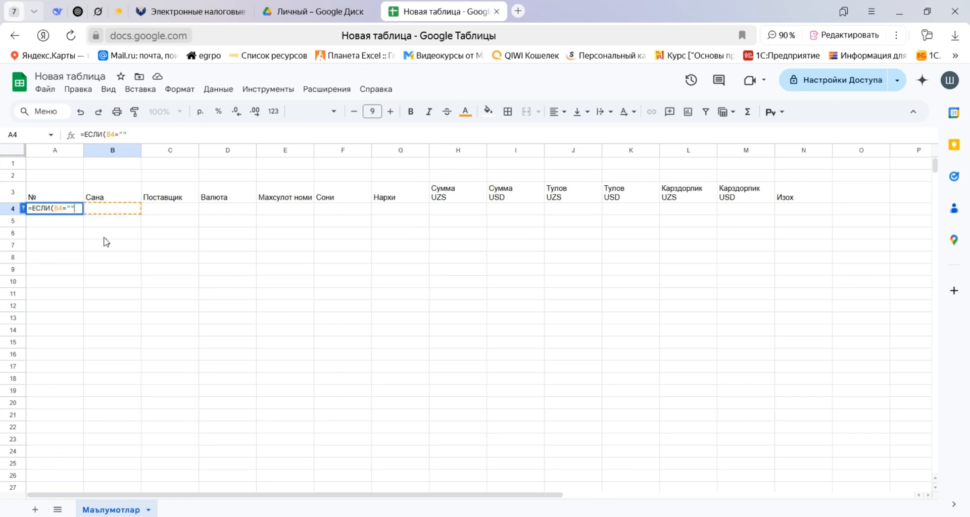
pyautogui.write(';"";')
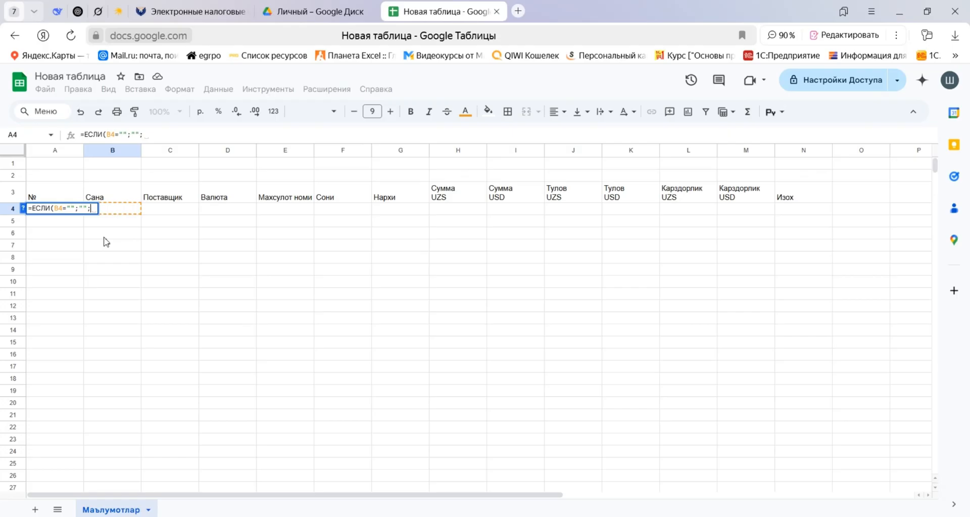
pyautogui.write('СТРОКА(')
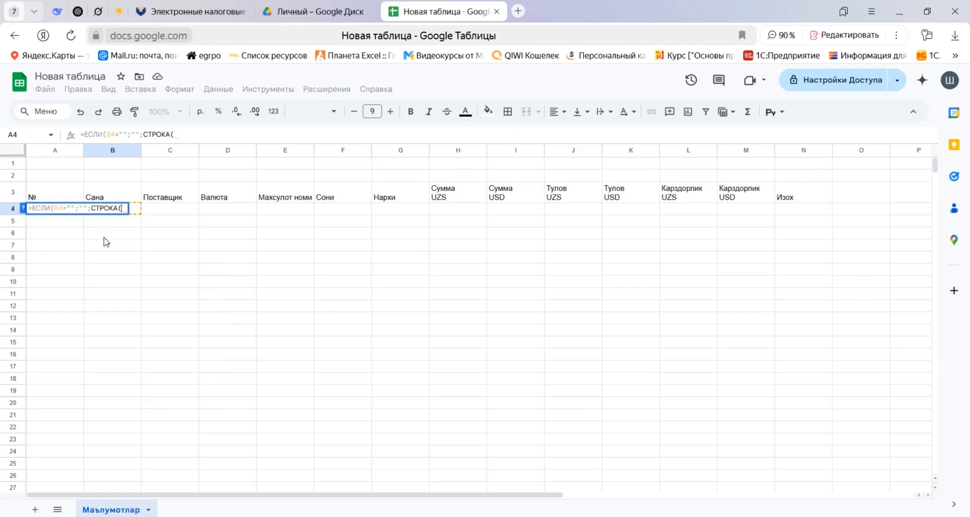
pyautogui.write('A4')
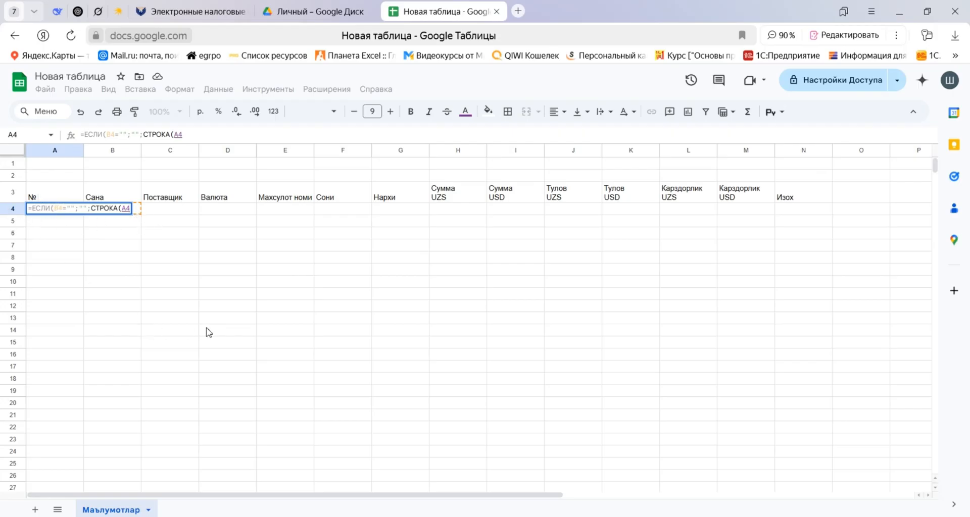
# Complete the A4 numbering formula with СТРОКА(A4)-СТРОКА($A$3)), keeping the A3 reference absolute.
pyautogui.write(')-строка')
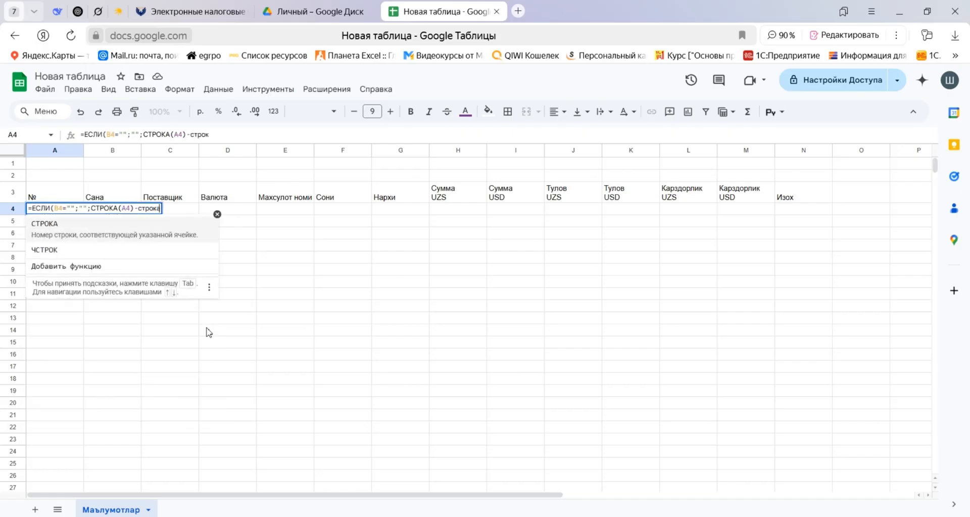
pyautogui.press('Tab')
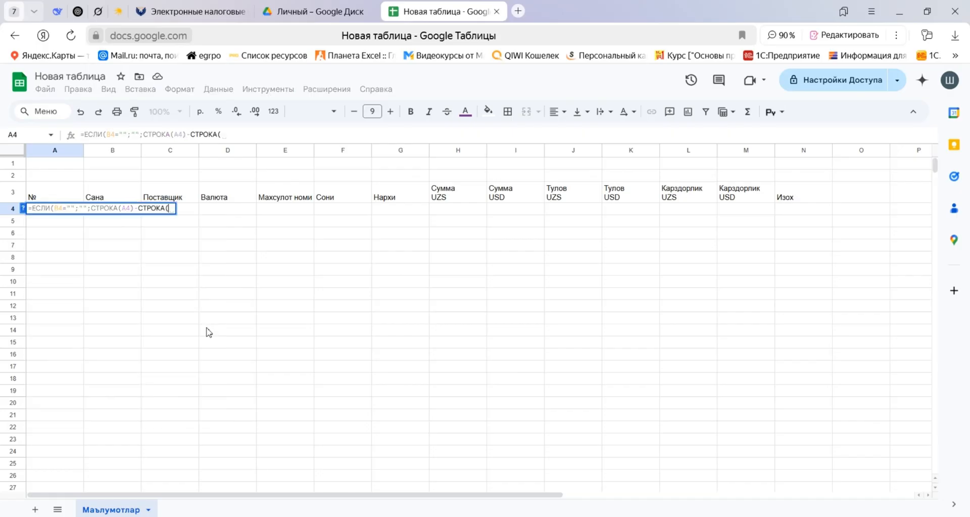
pyautogui.press('Up')
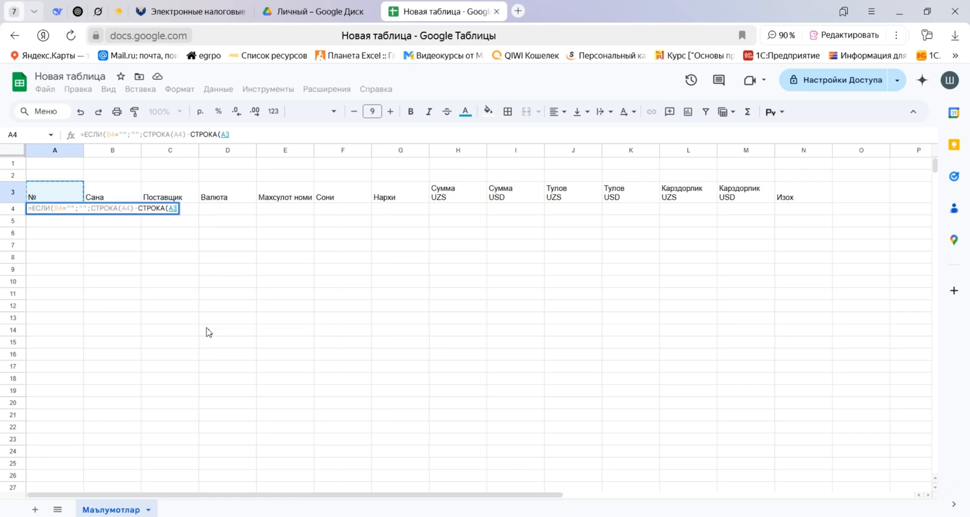
pyautogui.press('F4')
pyautogui.click(251, 132)
pyautogui.write(')')
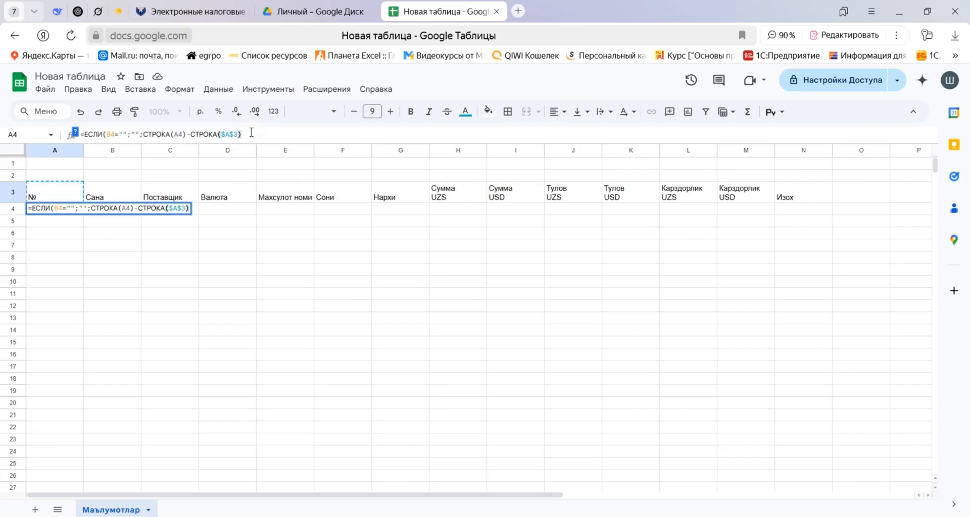
pyautogui.write(')')
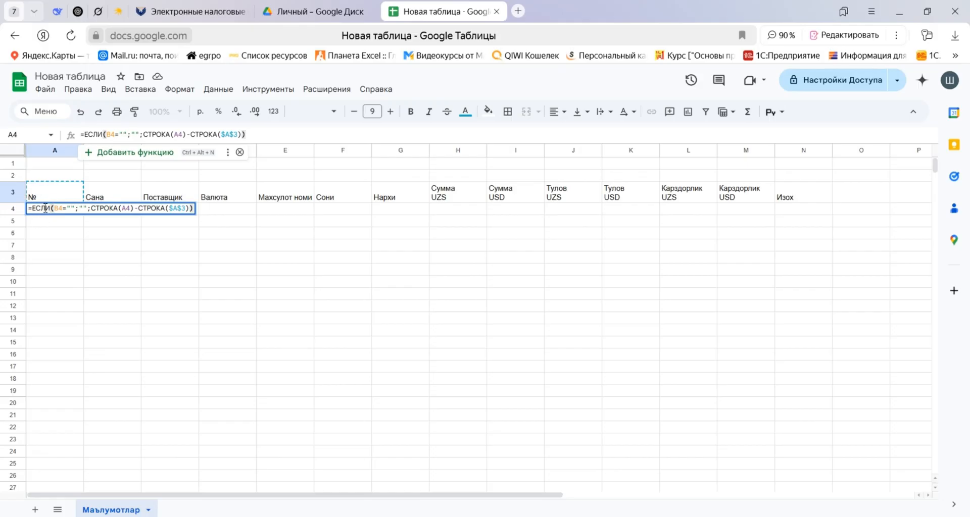
pyautogui.press('Return')
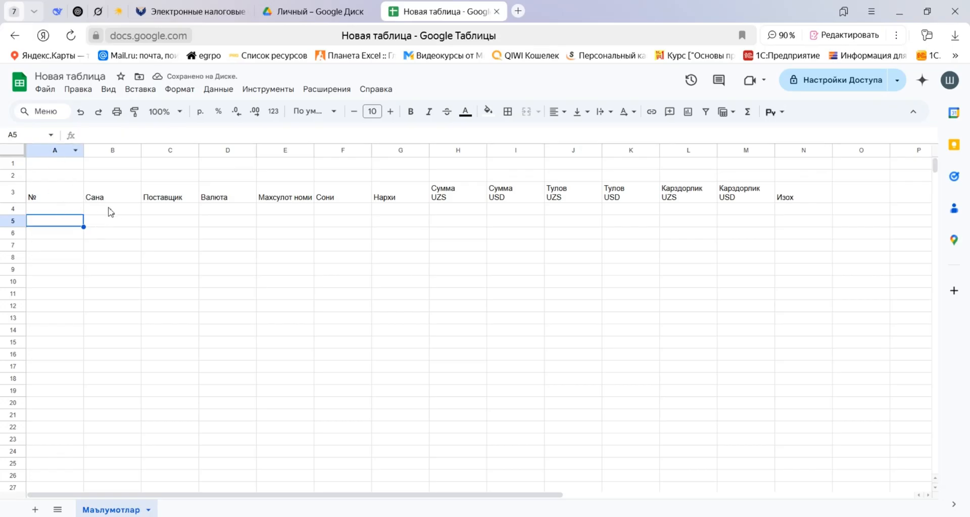
# Fill the numbering formula from A4 down through A1000.
pyautogui.click(71, 209)
pyautogui.hotkey('ctrl', 'Down')
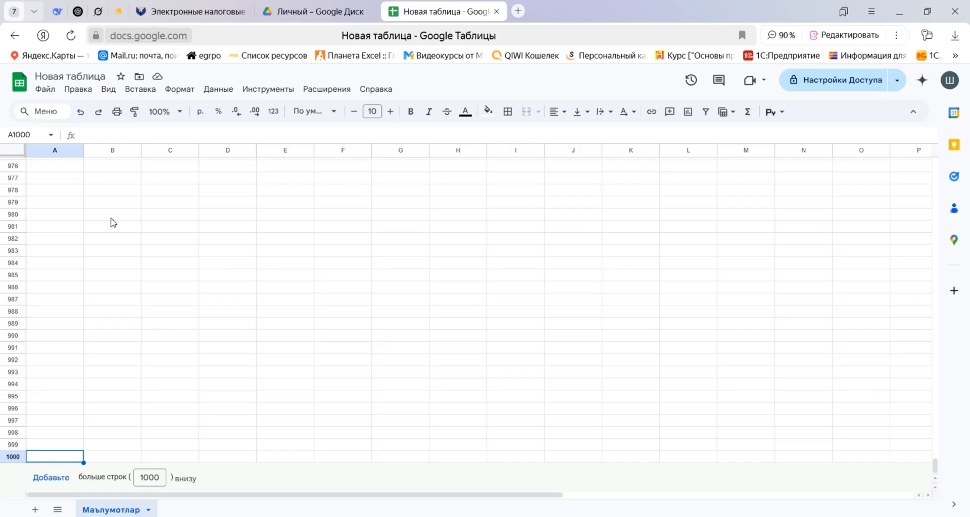
pyautogui.hotkey('ctrl', 'shift', 'Up')
pyautogui.hotkey('ctrl', 'd')
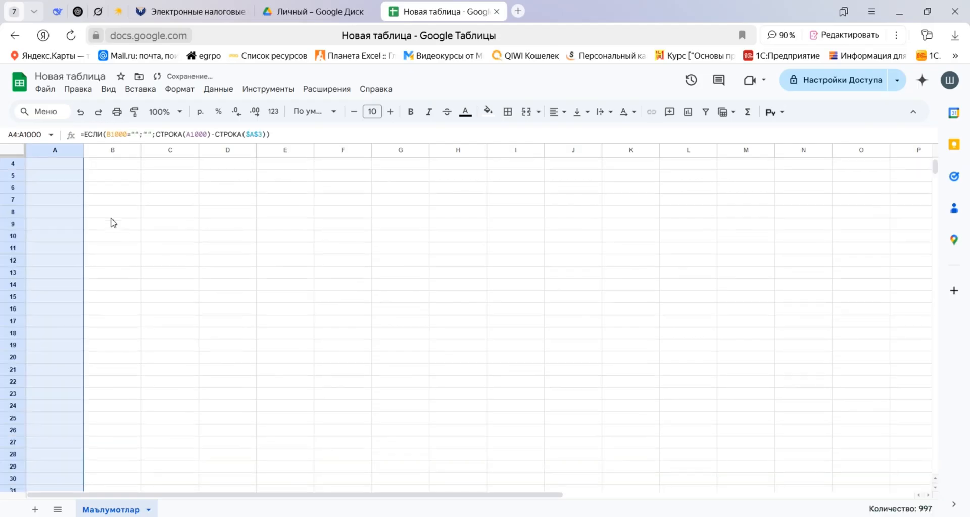
# Check the filled numbering formulas in the first rows of column A, ending on the supplier cell C4.
pyautogui.hotkey('ctrl', 'Up')
pyautogui.press('Down')
pyautogui.press('Down')
pyautogui.press('Down')
pyautogui.press('Down')
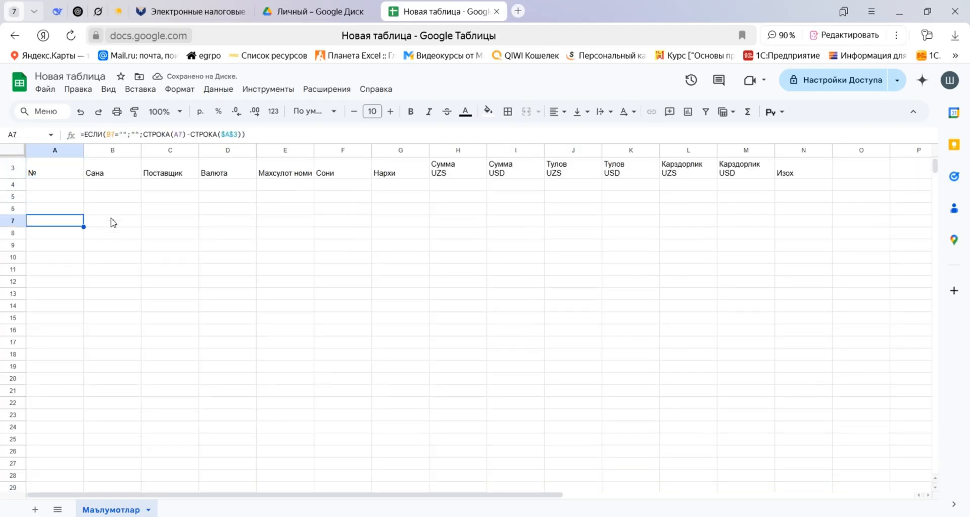
pyautogui.hotkey('ctrl', 'Up')
pyautogui.press('Down')
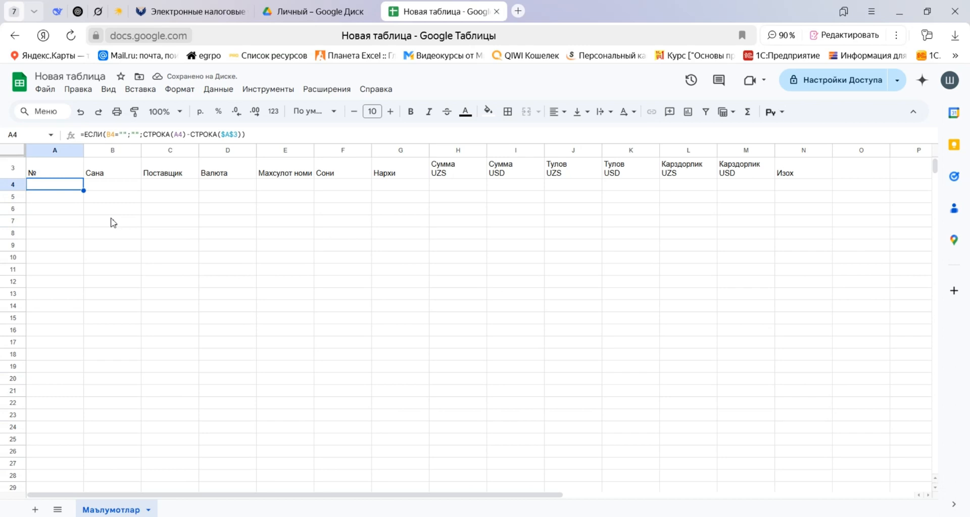
pyautogui.press('Right')
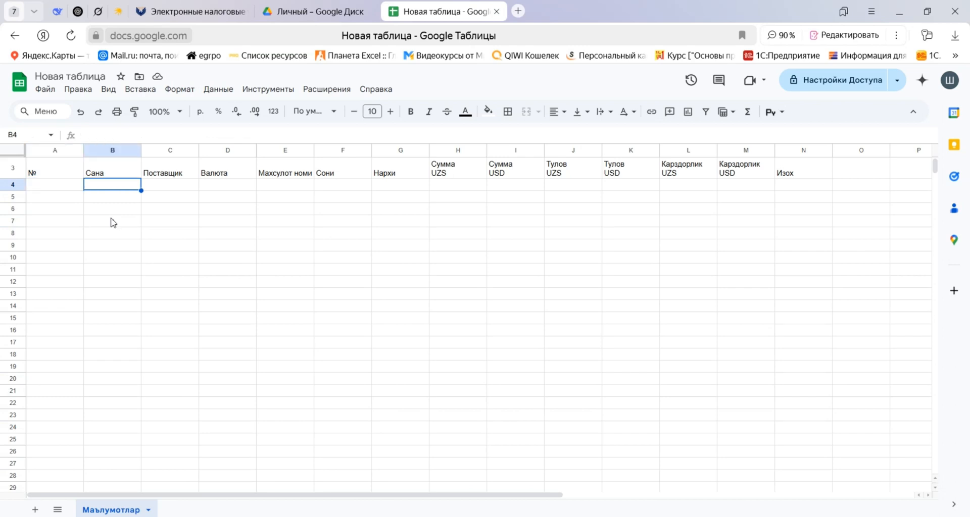
pyautogui.press('Right')
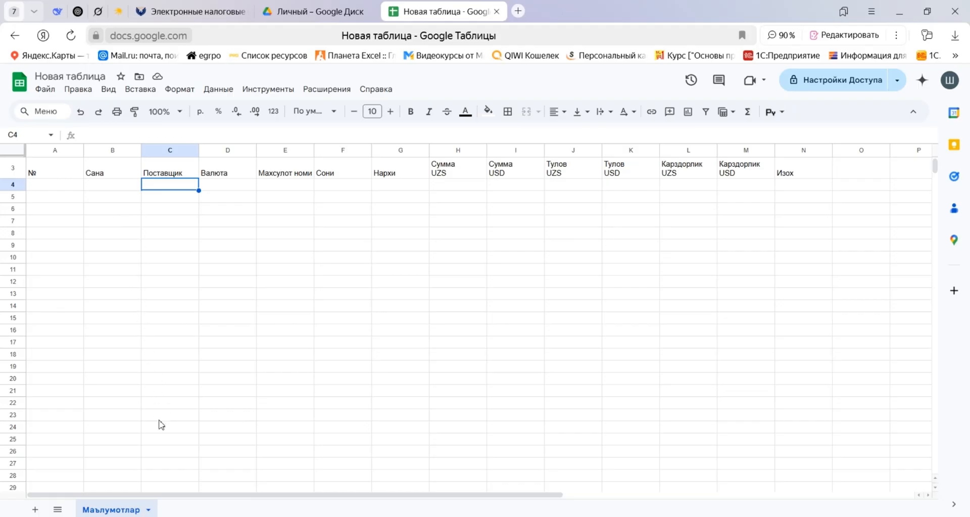
# Add a new sheet to the spreadsheet and rename it Справочник.
pyautogui.click(35, 511)
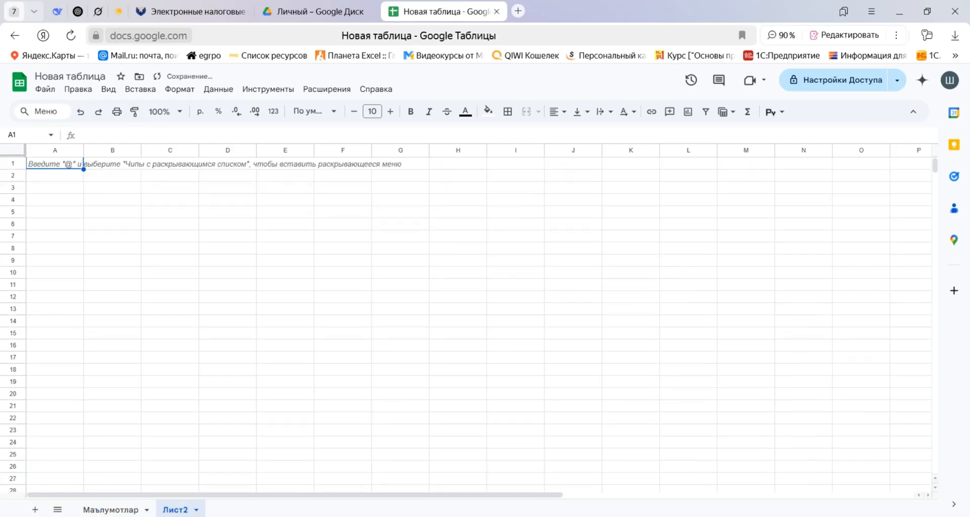
pyautogui.click(182, 511)
pyautogui.doubleClick(183, 511)
pyautogui.write('С')
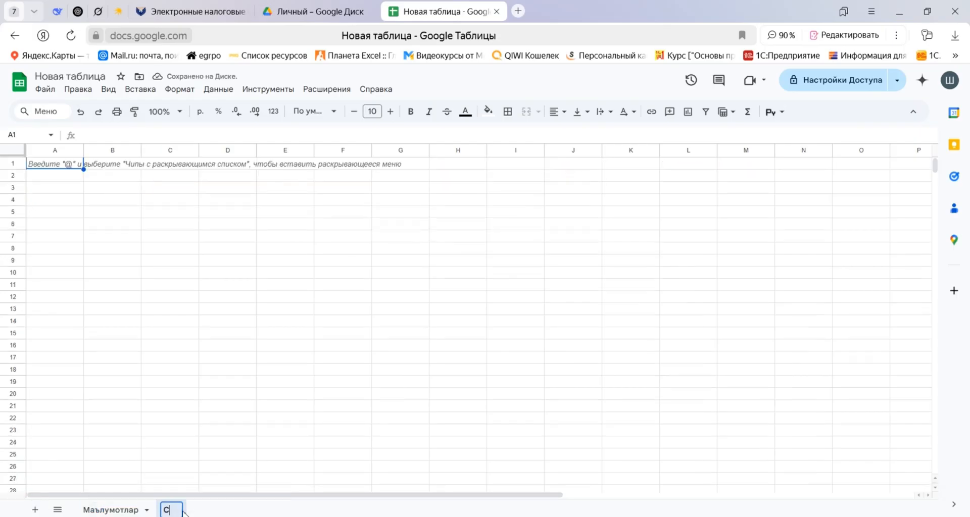
pyautogui.write('правочник')
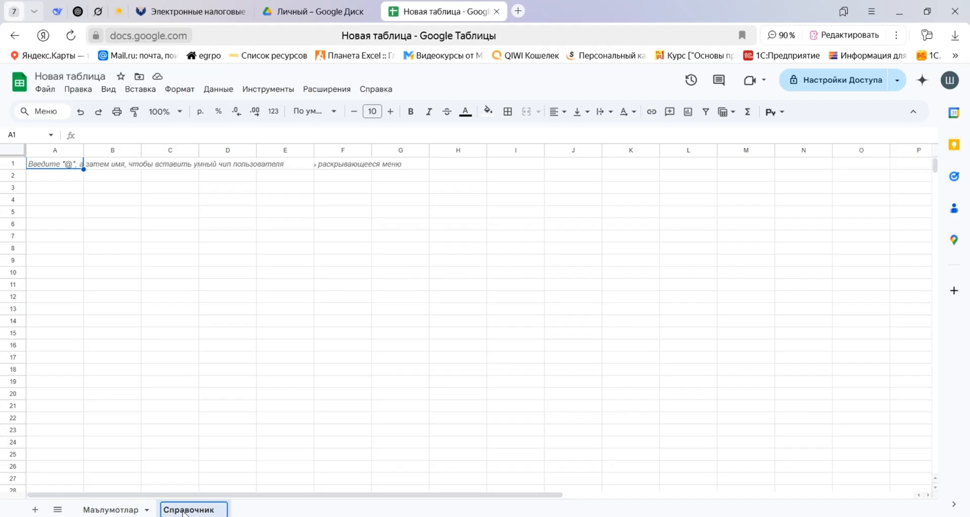
pyautogui.press('Return')
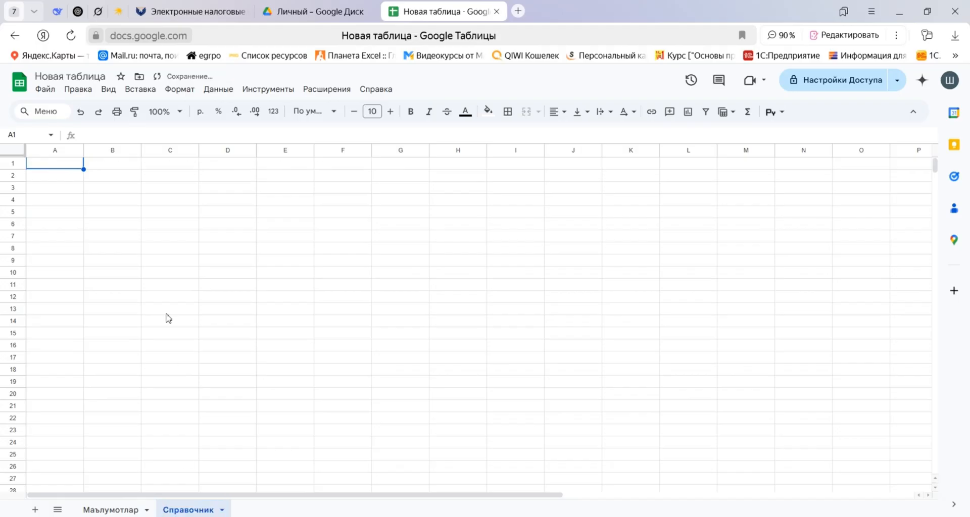
# Enter the headings Поставщик in B2 and Тел №:. in C2 of the Справочник sheet.
pyautogui.click(96, 173)
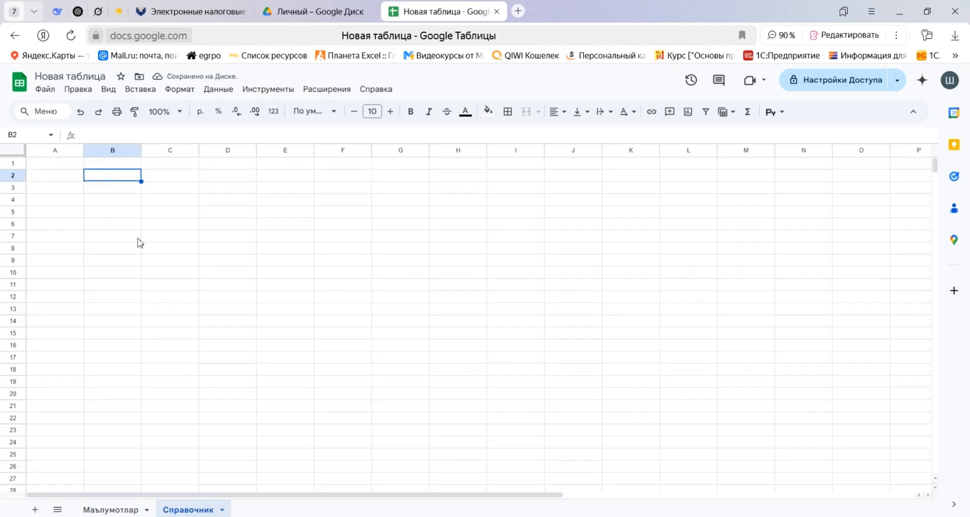
pyautogui.write('Поставщик')
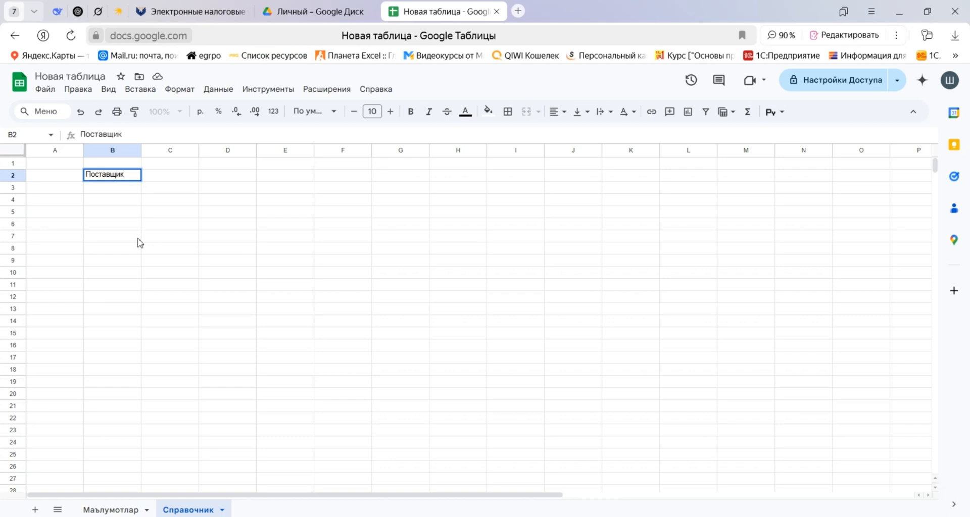
pyautogui.press('Tab')
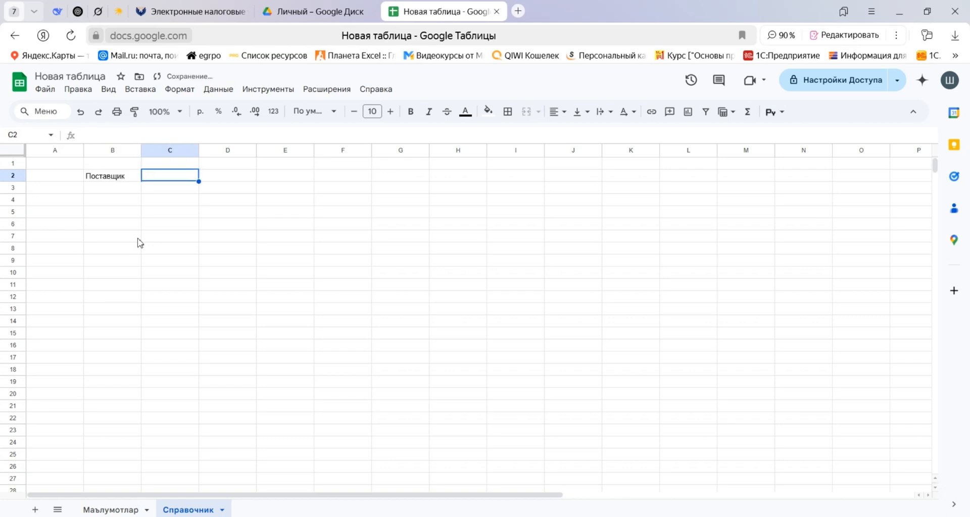
pyautogui.write('Тел')
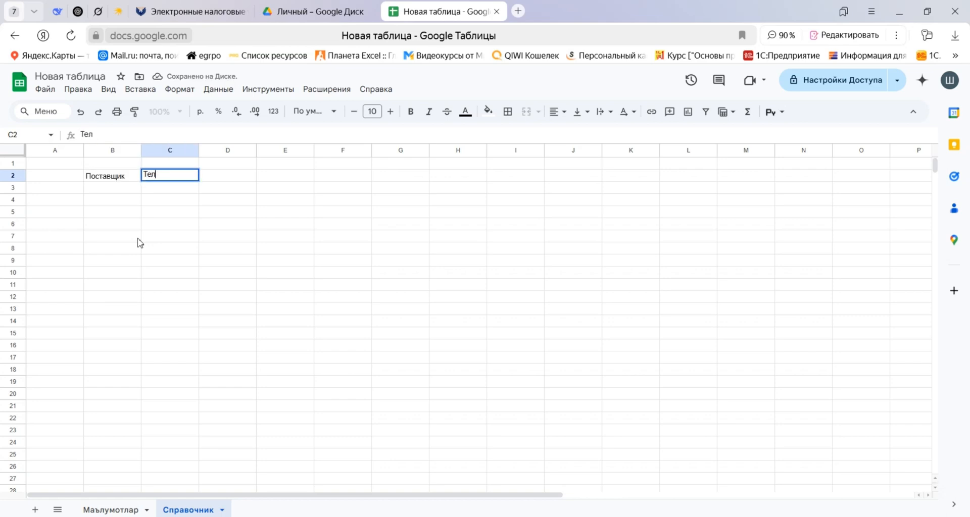
pyautogui.write(' №:.')
pyautogui.press('Tab')
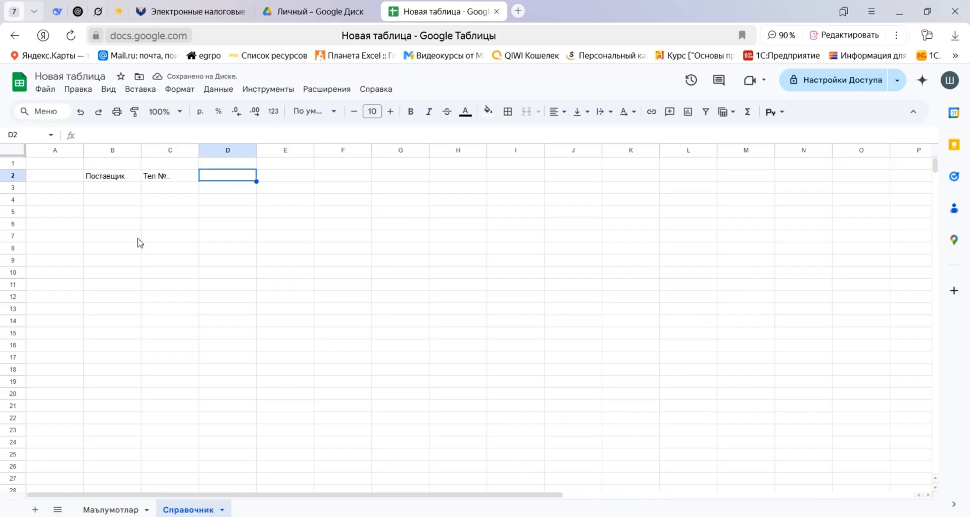
# Enter the heading Контактное лицо in D2.
pyautogui.press('Left')
pyautogui.press('Left')
pyautogui.press('Right')
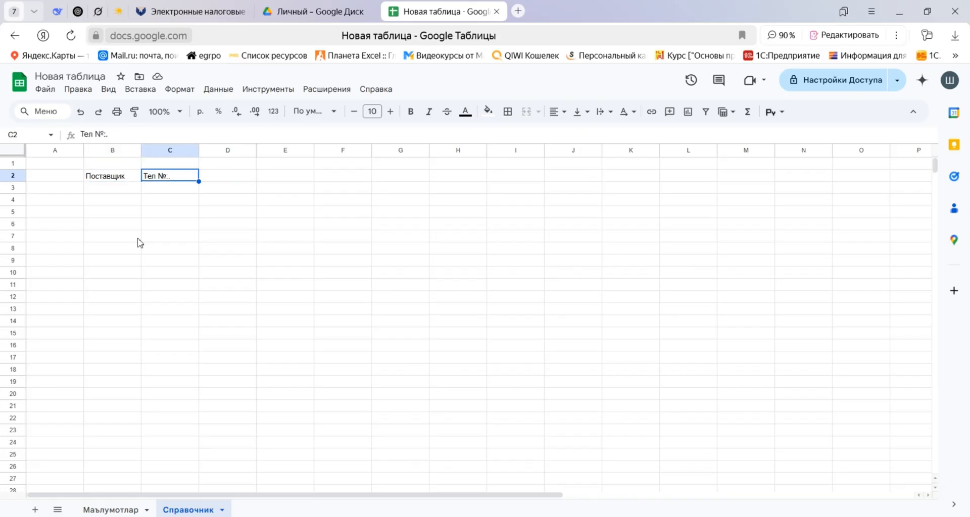
pyautogui.press('Right')
pyautogui.press('Right')
pyautogui.press('Left')
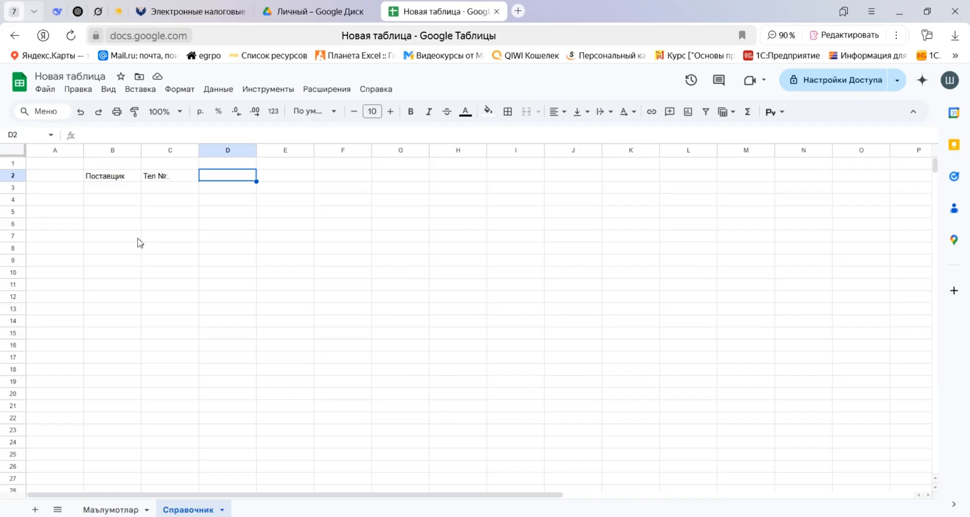
pyautogui.write('Конт')
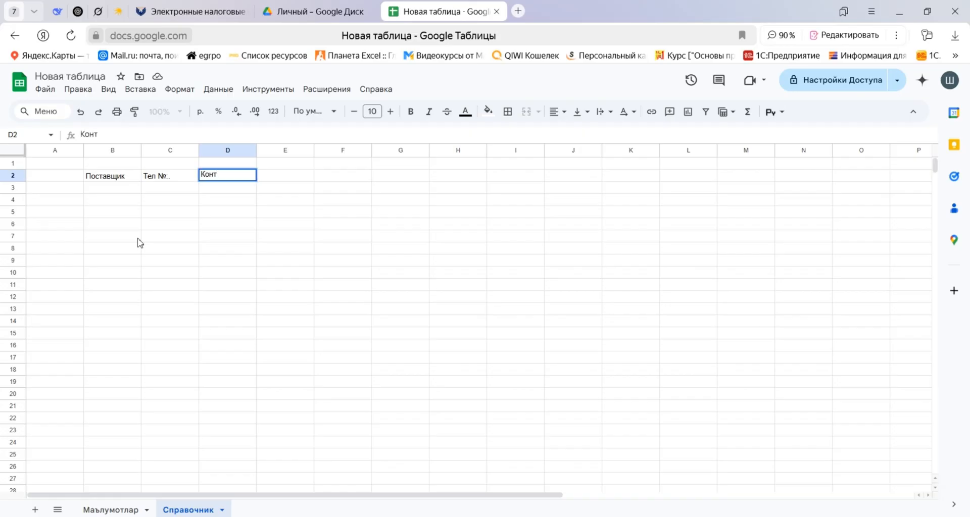
pyautogui.write('актное лицо')
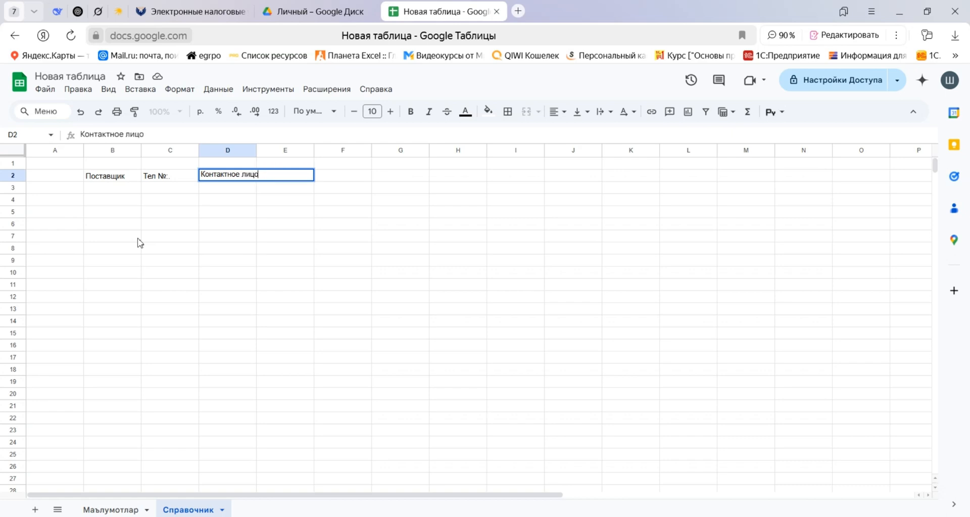
pyautogui.press('Return')
# Enter the supplier Tezkor hizmat MCHJ in B3 and its phone number in C3.
pyautogui.press('Left')
pyautogui.press('Left')
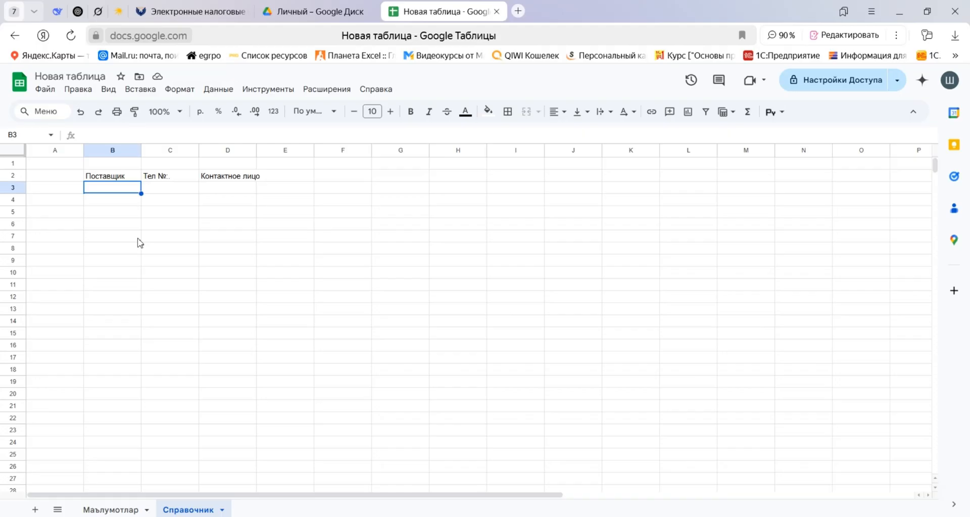
pyautogui.write('Te')
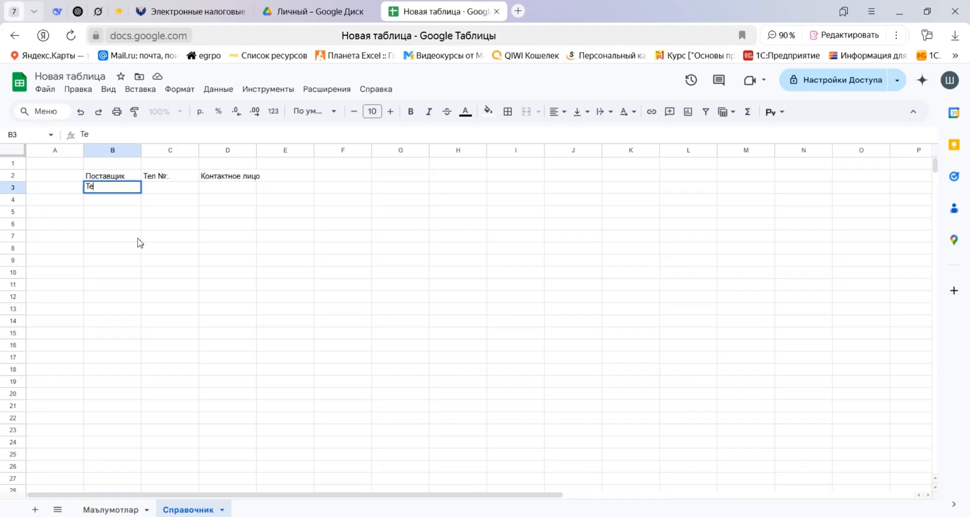
pyautogui.write('zkor hizmat')
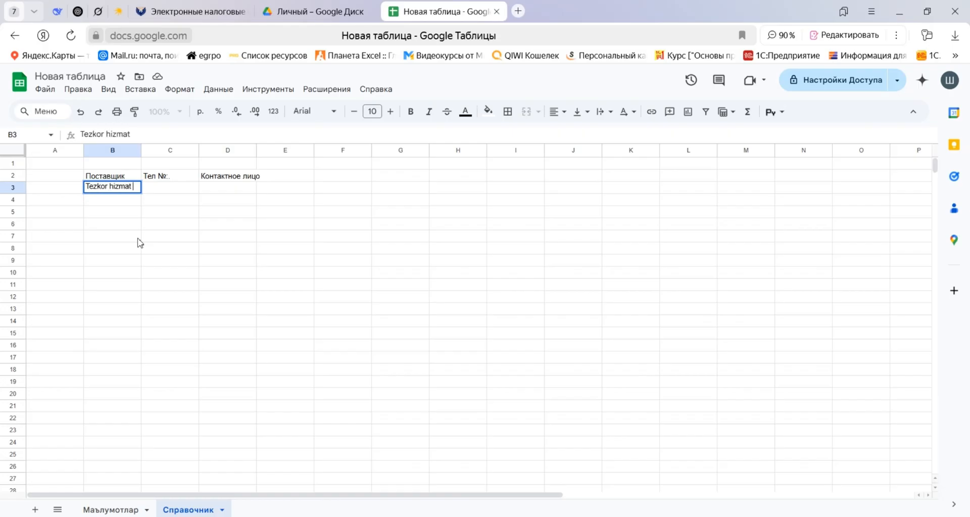
pyautogui.write(' MCHJ')
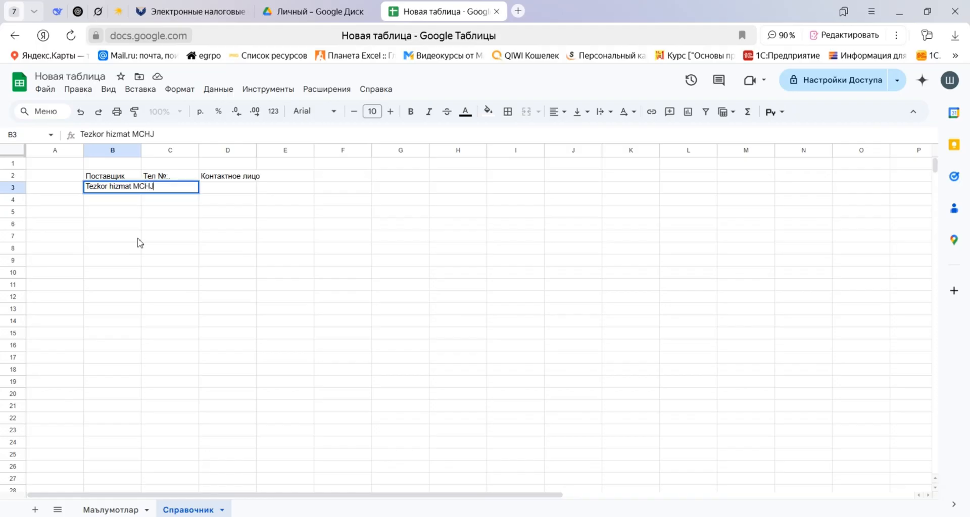
pyautogui.press('Tab')
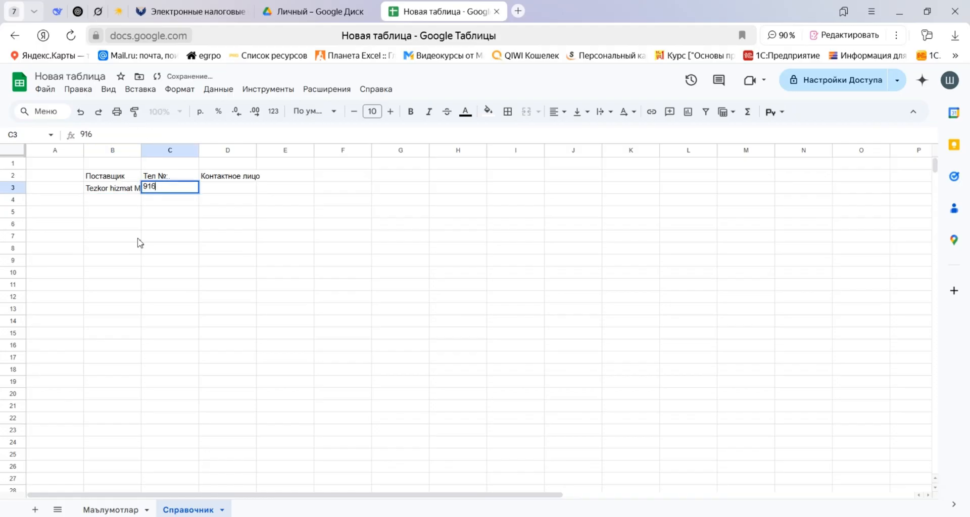
pyautogui.press('Tab')
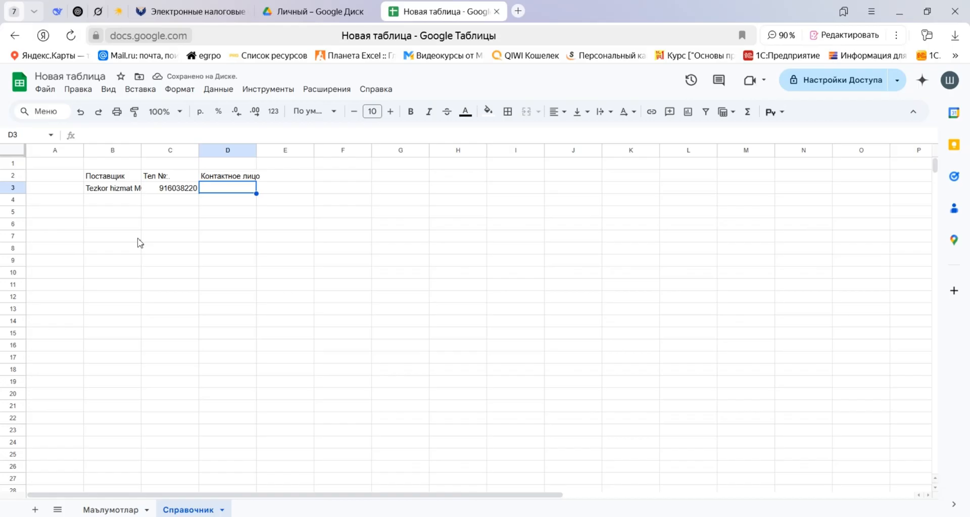
pyautogui.write('If[,jp,tr')
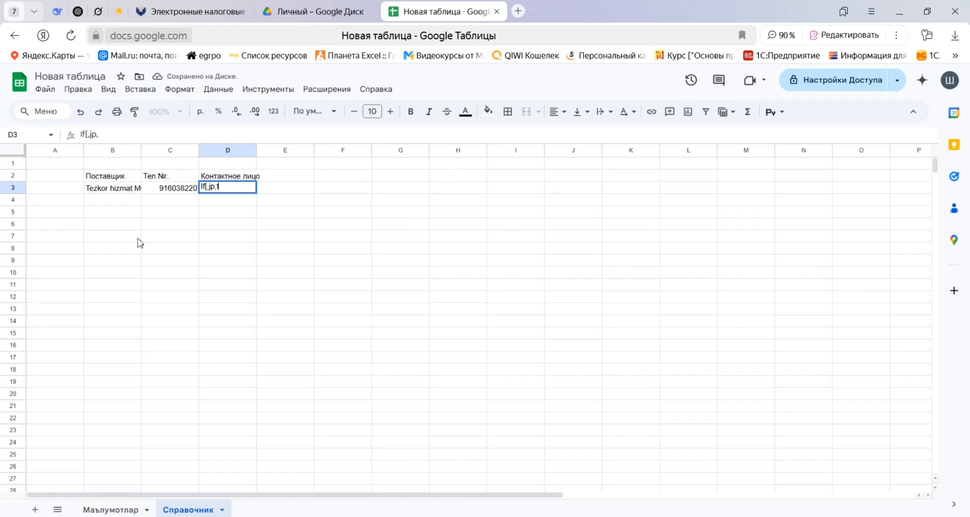
pyautogui.press('Return')
pyautogui.press('Up')
pyautogui.press('Right')
pyautogui.press('Right')
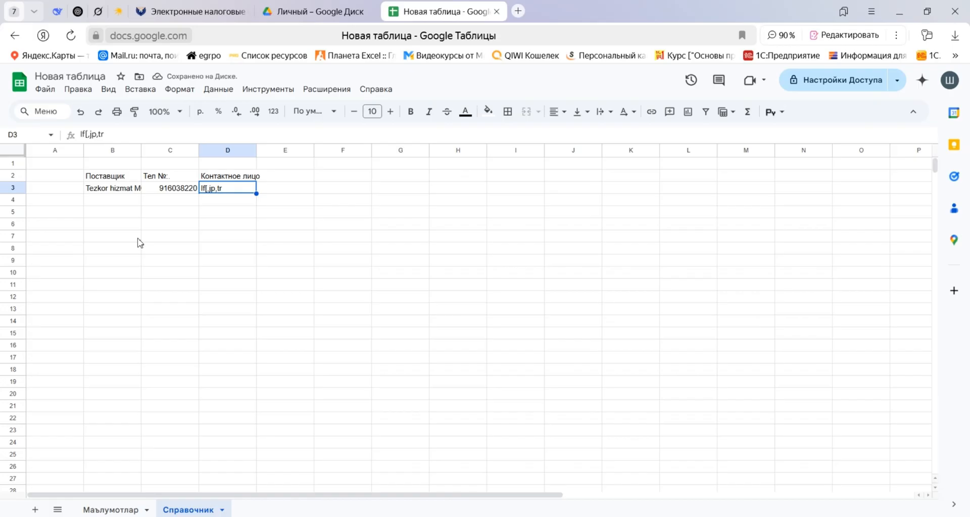
# Fill in the contact person's name in D3, replacing the wrongly entered text.
pyautogui.write('Шохбоз')
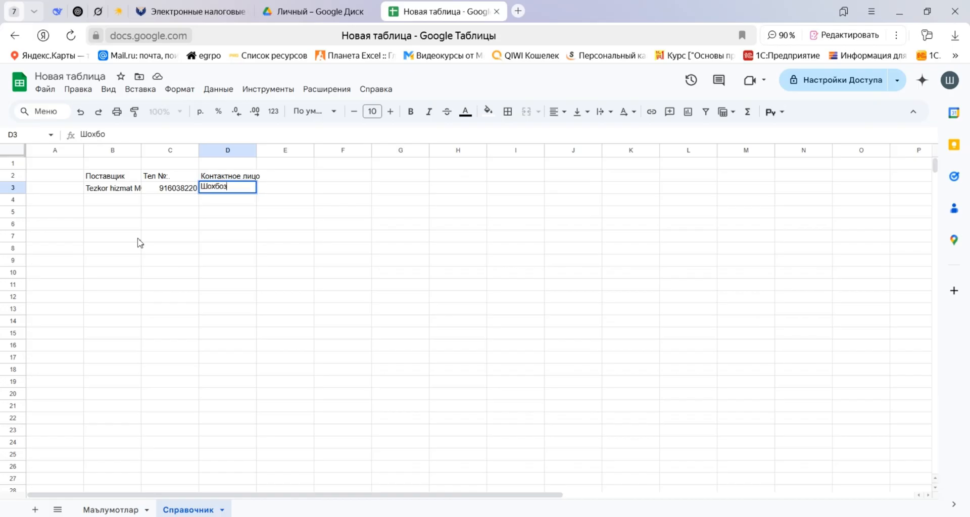
pyautogui.write('бек')
pyautogui.press('Return')
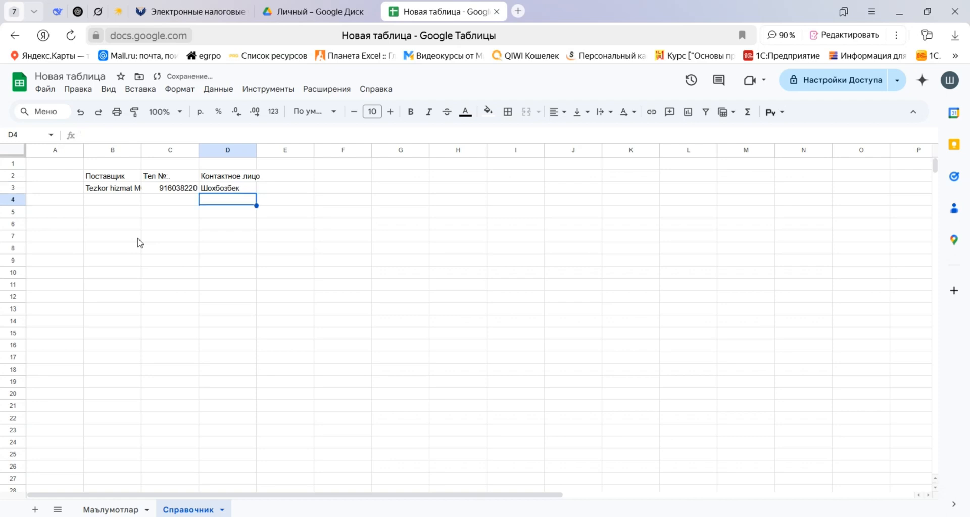
pyautogui.press('Left')
pyautogui.press('Left')
pyautogui.press('Up')
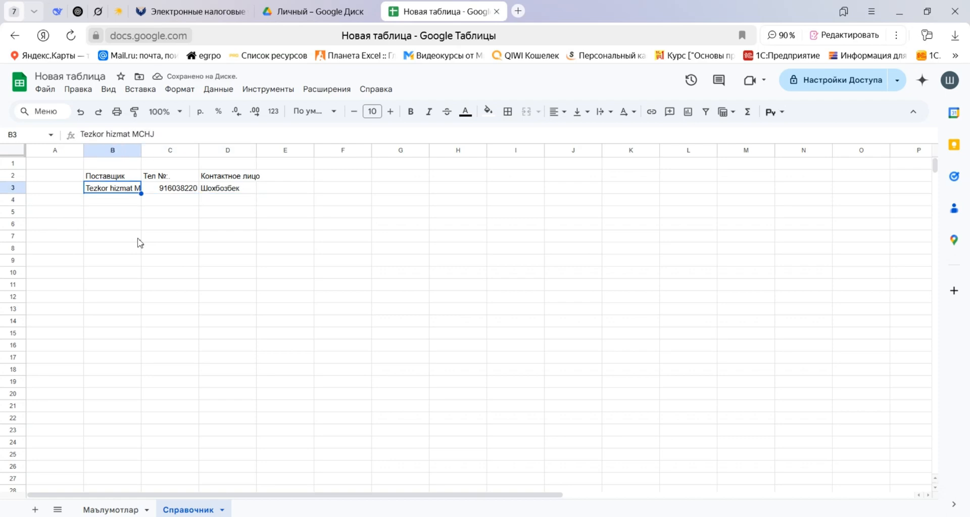
pyautogui.press('Down')
pyautogui.press('Down')
pyautogui.press('Down')
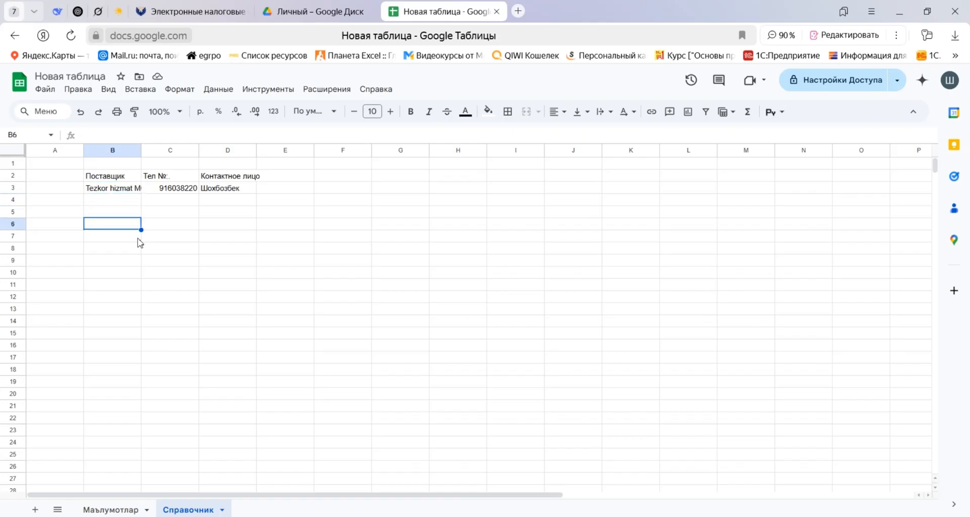
pyautogui.press('Right')
pyautogui.press('Up')
pyautogui.press('Left')
pyautogui.press('Up')
pyautogui.press('Up')
pyautogui.press('Up')
pyautogui.press('Down')
pyautogui.press('Down')
pyautogui.press('Down')
pyautogui.press('Down')
pyautogui.press('Down')
pyautogui.press('Up')
pyautogui.press('Up')
pyautogui.press('Up')
pyautogui.press('Up')
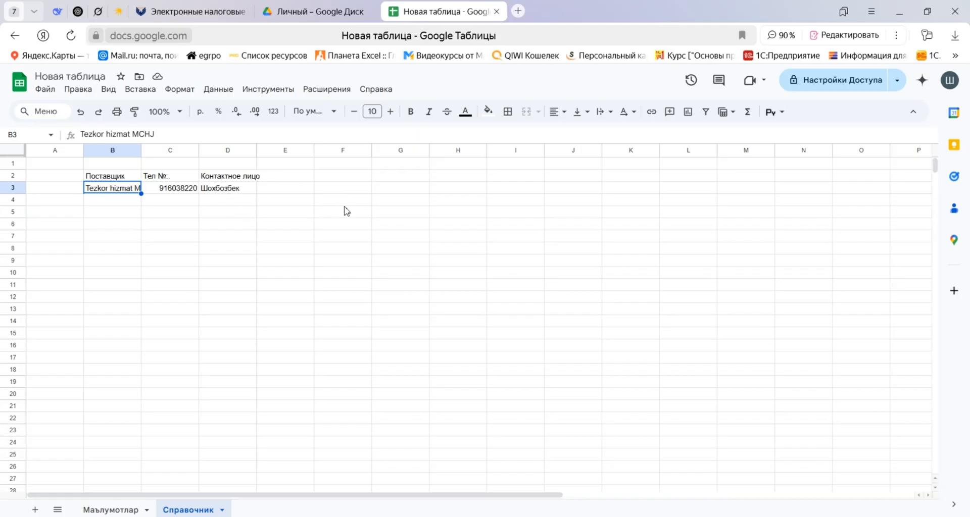
pyautogui.moveTo(155, 177); pyautogui.dragTo(314, 315)
pyautogui.click(223, 189)
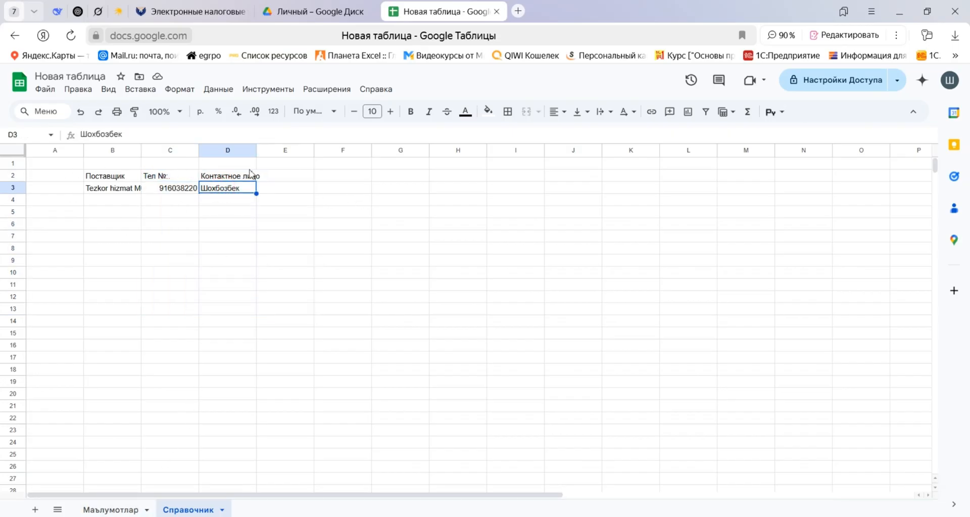
# Insert a dropdown list (Раскрывающийся список) in supplier cell C4 of the Маълумотлар sheet.
pyautogui.click(112, 510)
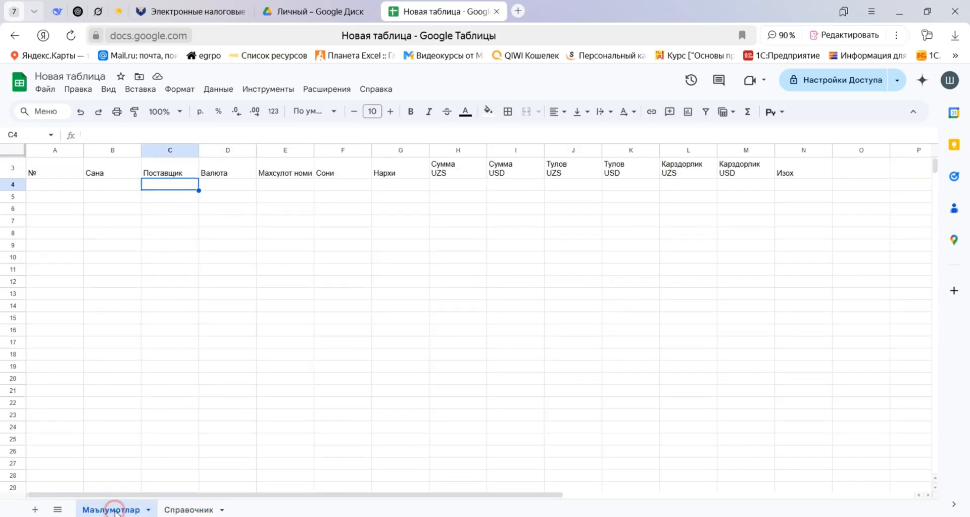
pyautogui.rightClick(157, 188)
pyautogui.moveTo(263, 500)
pyautogui.scroll(-1, 262, 500)
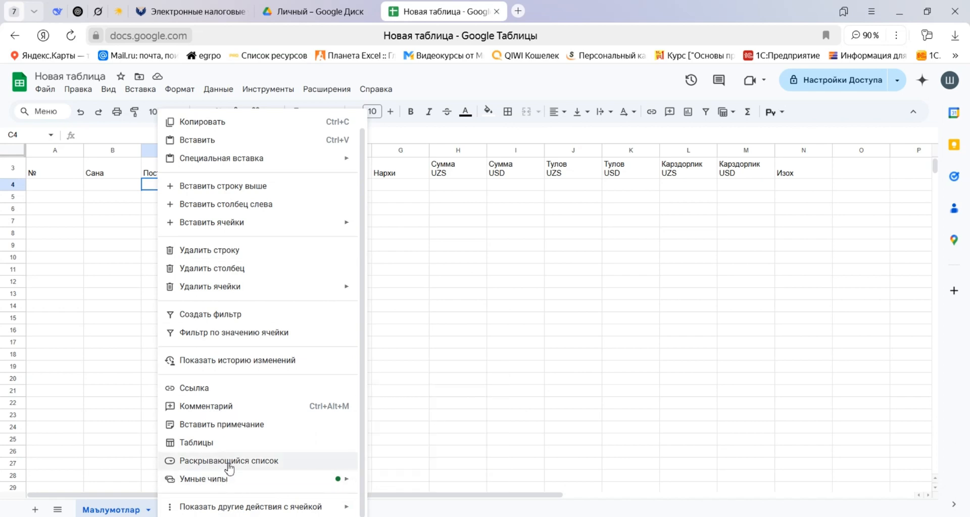
pyautogui.click(257, 462)
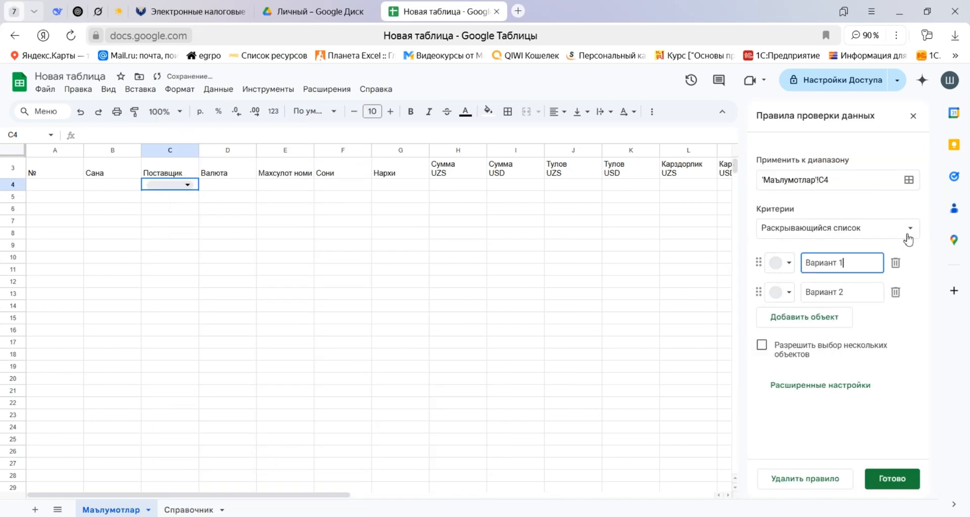
# Change the C4 validation criterion to Раскрывающийся список (из диапазона).
pyautogui.click(910, 237)
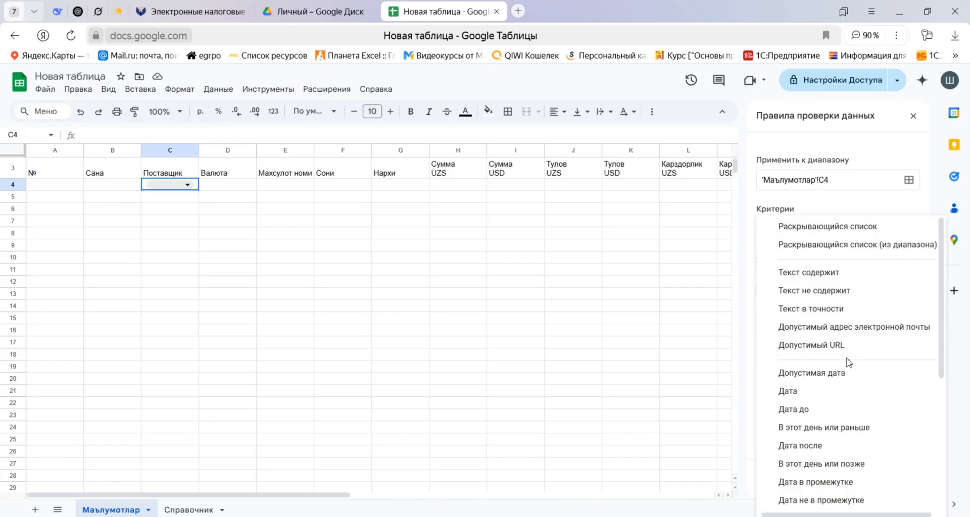
pyautogui.scroll(-5, 849, 362)
pyautogui.scroll(5, 849, 362)
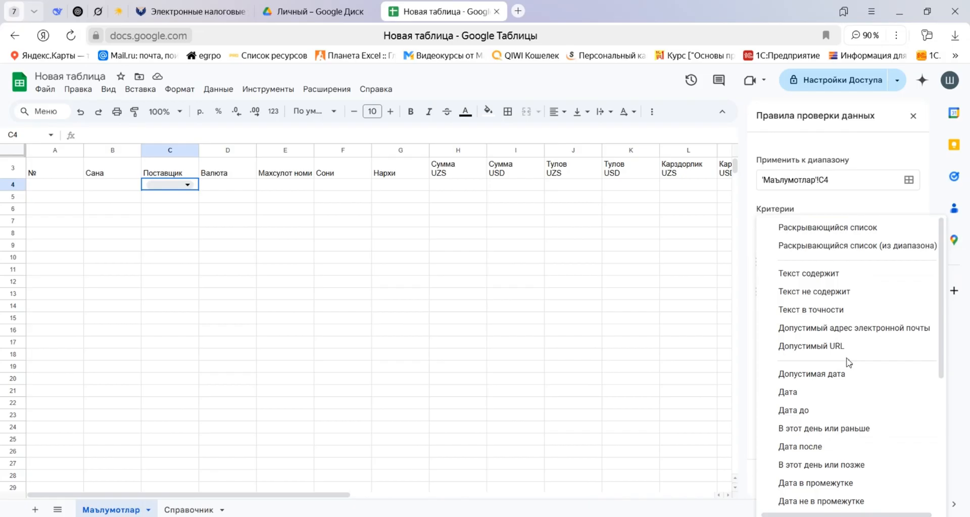
pyautogui.click(858, 247)
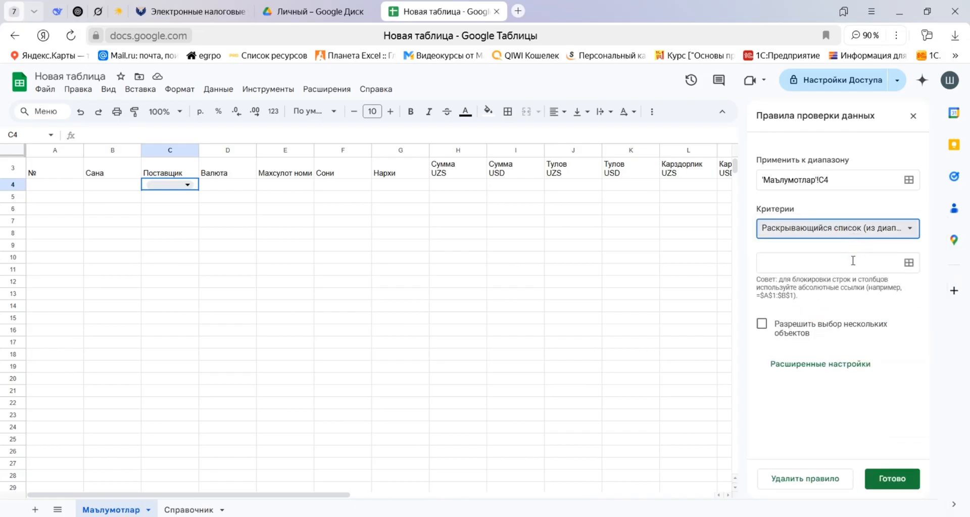
# Select supplier cells B3:B9 on the Справочник sheet as the source range for the C4 dropdown.
pyautogui.click(830, 266)
pyautogui.click(909, 263)
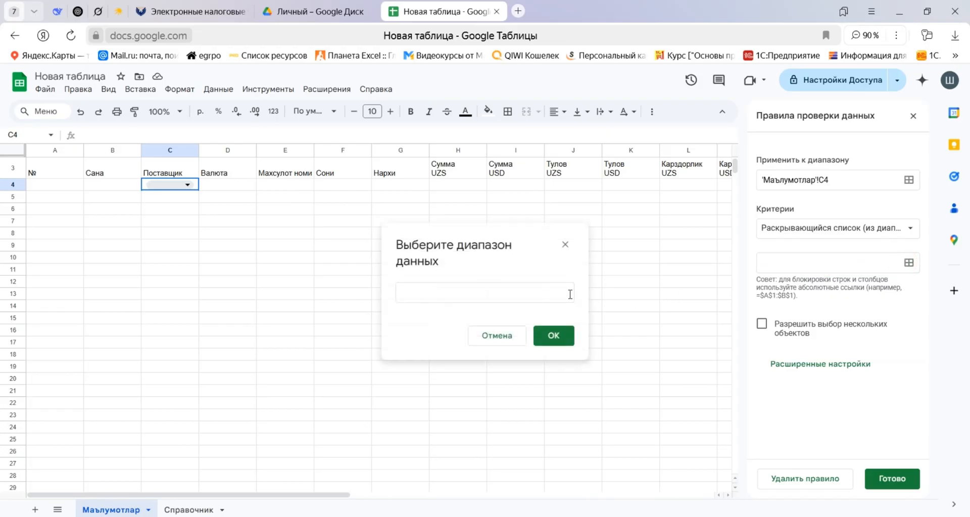
pyautogui.click(470, 285)
pyautogui.click(188, 510)
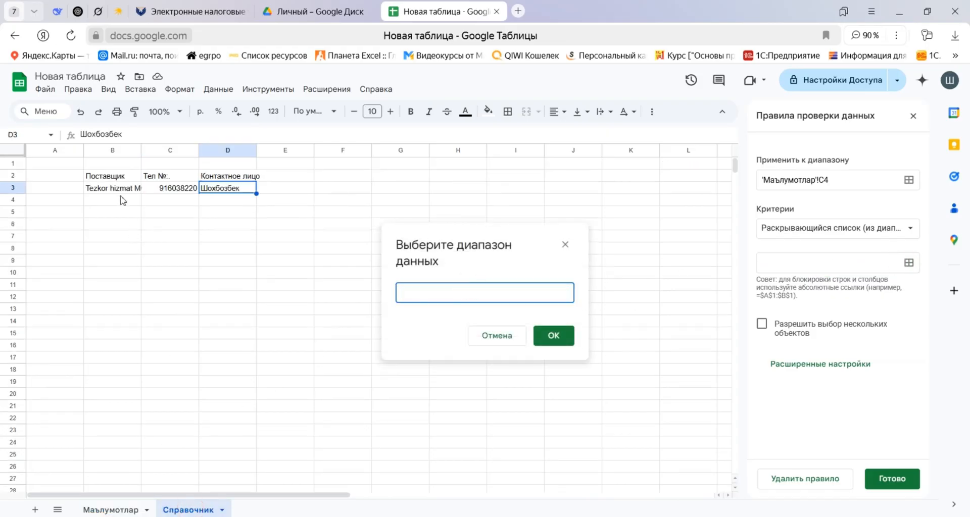
pyautogui.moveTo(113, 191); pyautogui.dragTo(112, 260)
# Edit the dropdown's source range to the absolute, open-ended reference 'Справочник'!$B$3:$B and accept it.
pyautogui.moveTo(475, 293)
pyautogui.mouseDown()
pyautogui.moveTo(458, 292)
pyautogui.moveTo(468, 293)
pyautogui.mouseUp()
pyautogui.press('BackSpace')
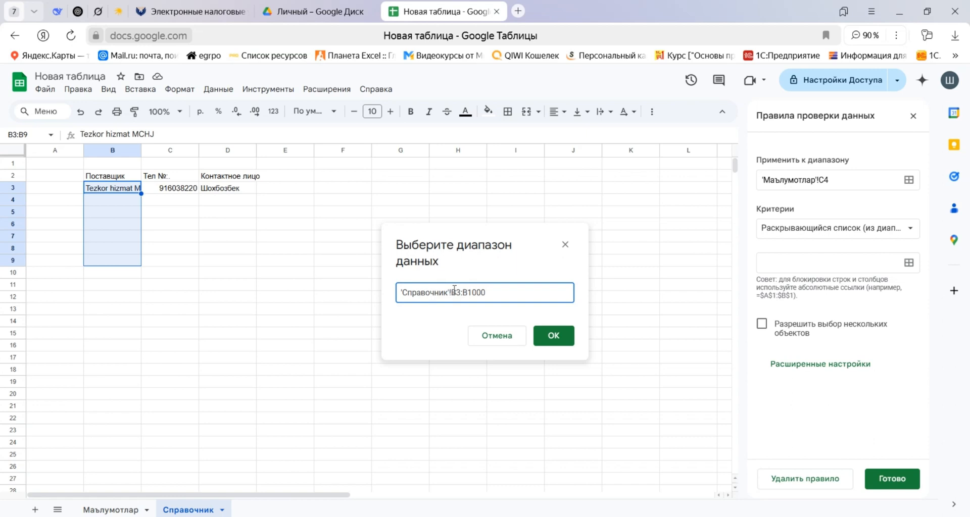
pyautogui.write('$')
pyautogui.click(464, 292)
pyautogui.write('$')
pyautogui.click(471, 292)
pyautogui.write('$')
pyautogui.moveTo(481, 292); pyautogui.dragTo(514, 288)
pyautogui.press('BackSpace')
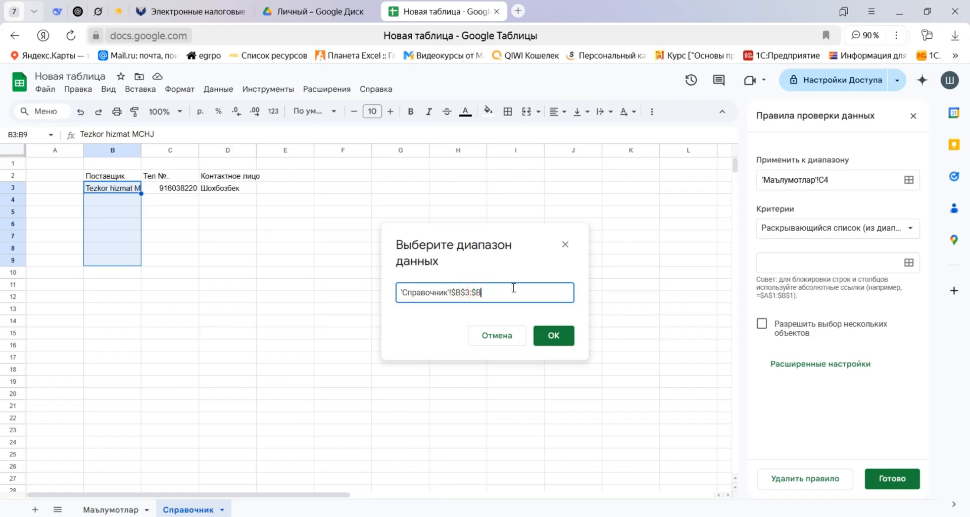
pyautogui.click(554, 336)
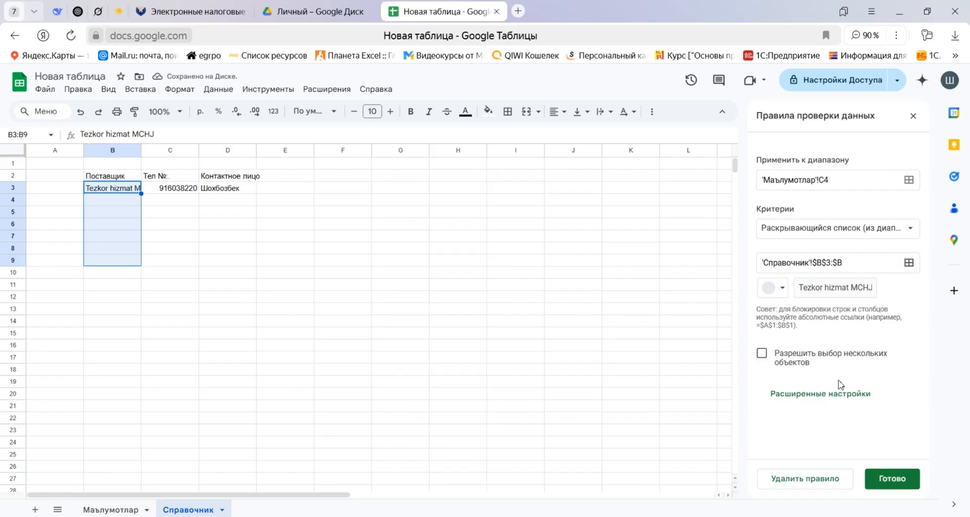
# Set the C4 dropdown's display style to Стрелка in the advanced settings and save the rule.
pyautogui.click(812, 400)
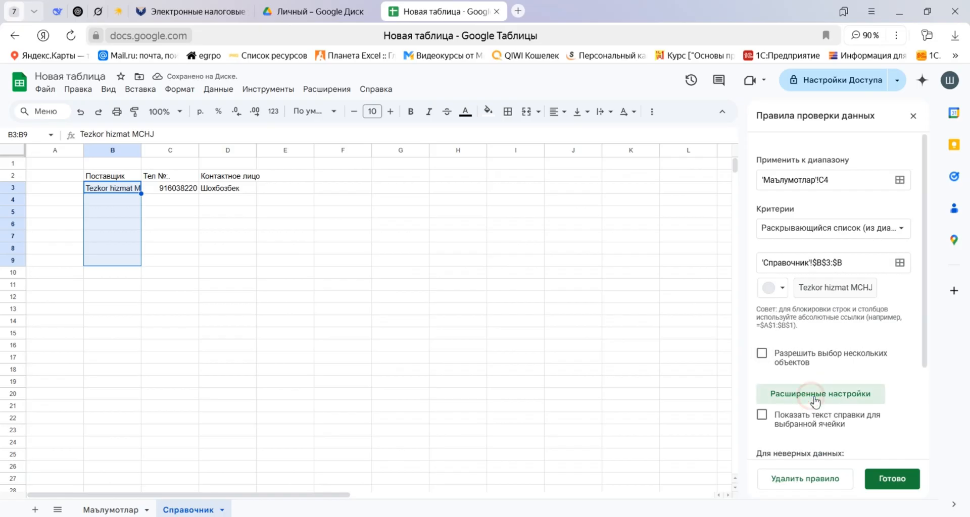
pyautogui.scroll(-3, 824, 399)
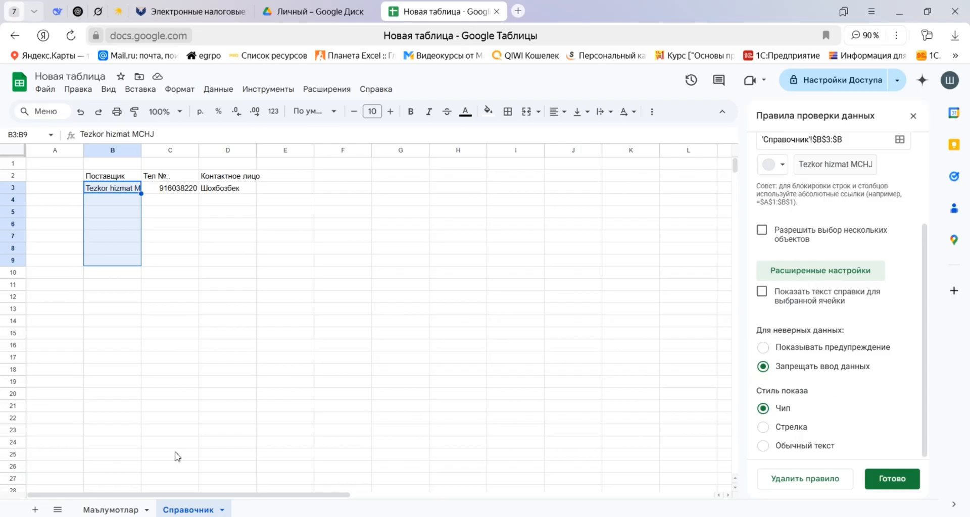
pyautogui.click(111, 510)
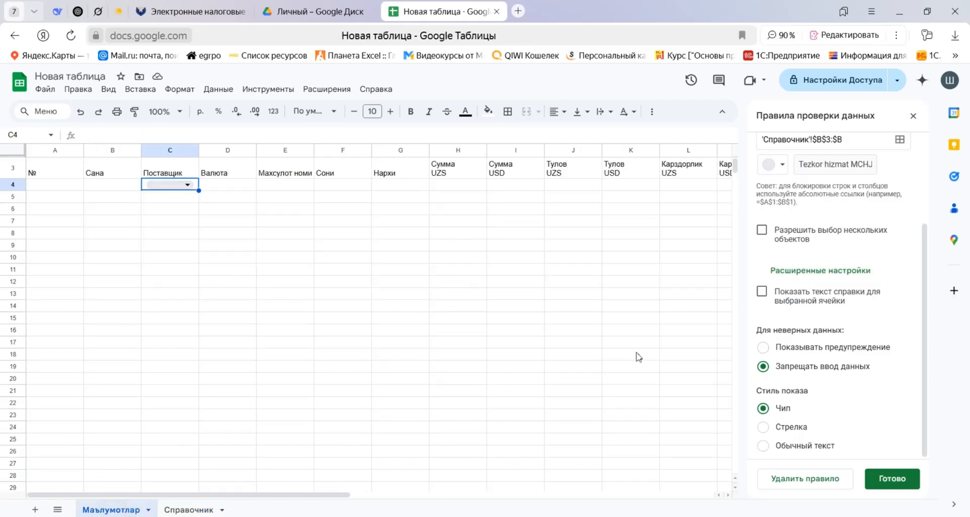
pyautogui.click(781, 428)
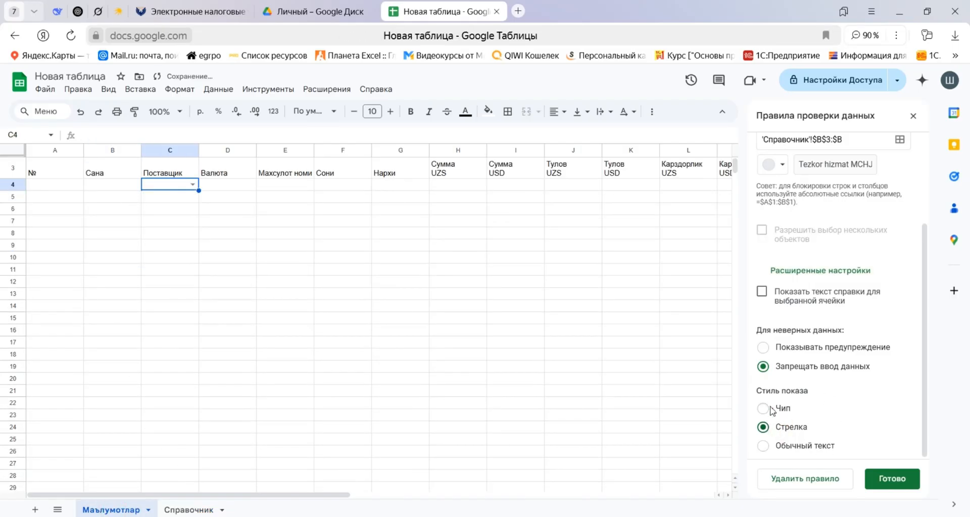
pyautogui.click(779, 446)
pyautogui.click(764, 428)
pyautogui.click(893, 480)
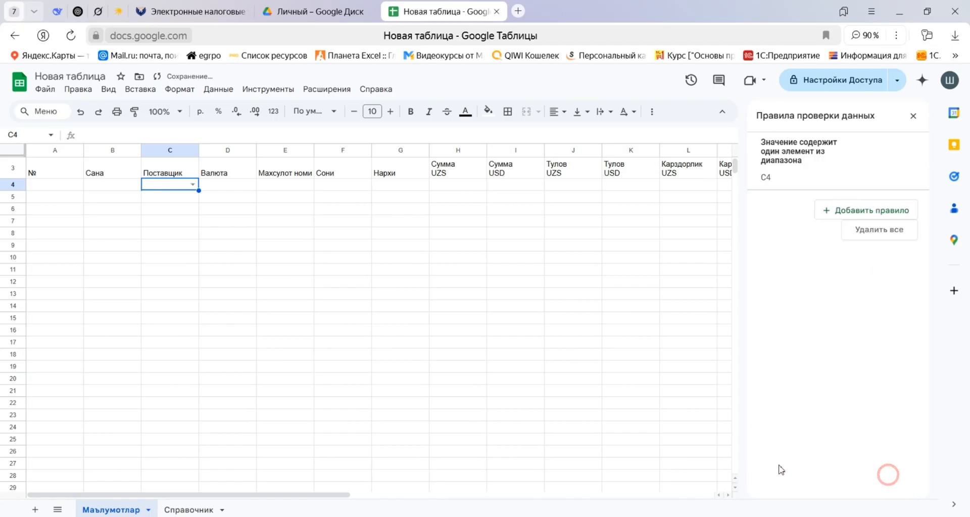
# Check the supplier options in C4 and paste Tezkor hizmat MCHJ into B4 of the Справочник sheet.
pyautogui.click(192, 185)
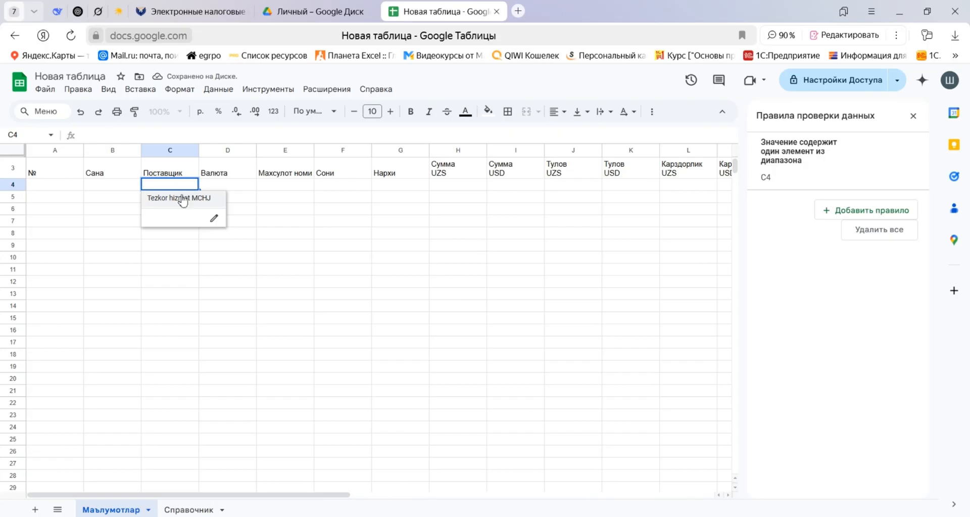
pyautogui.click(164, 298)
pyautogui.click(187, 509)
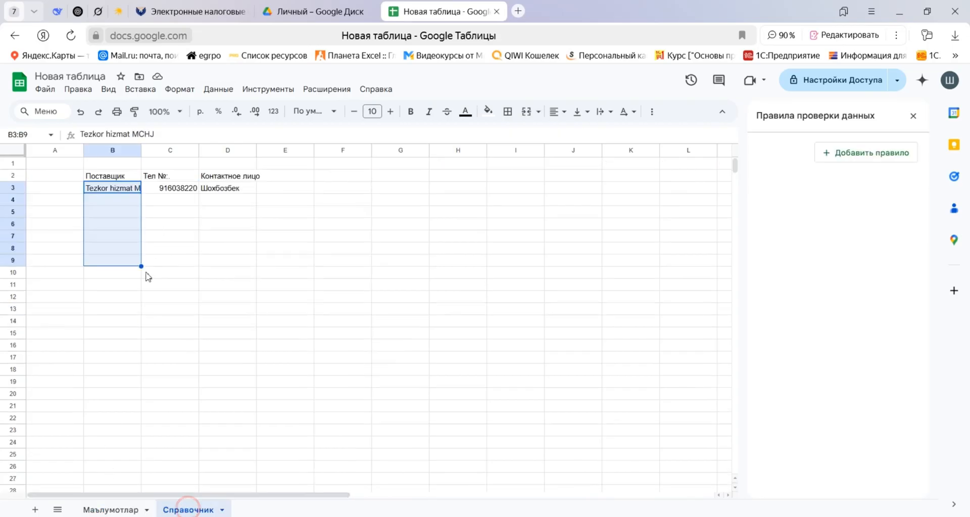
pyautogui.click(106, 201)
pyautogui.write('Tezkor hizmat MCHJ')
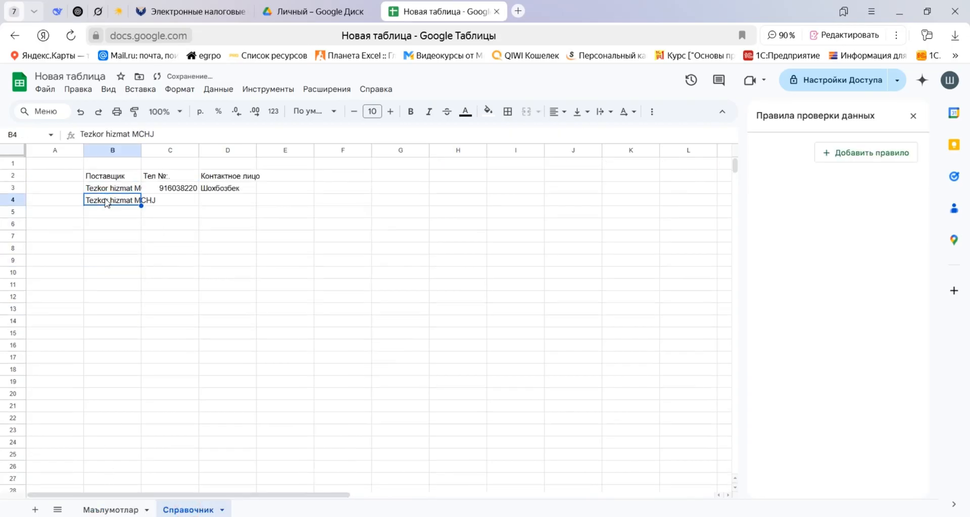
# Recheck the options in C4 and rename the supplier in B4 of Справочник to Tezkor hizmat MCHJ 2.
pyautogui.click(110, 509)
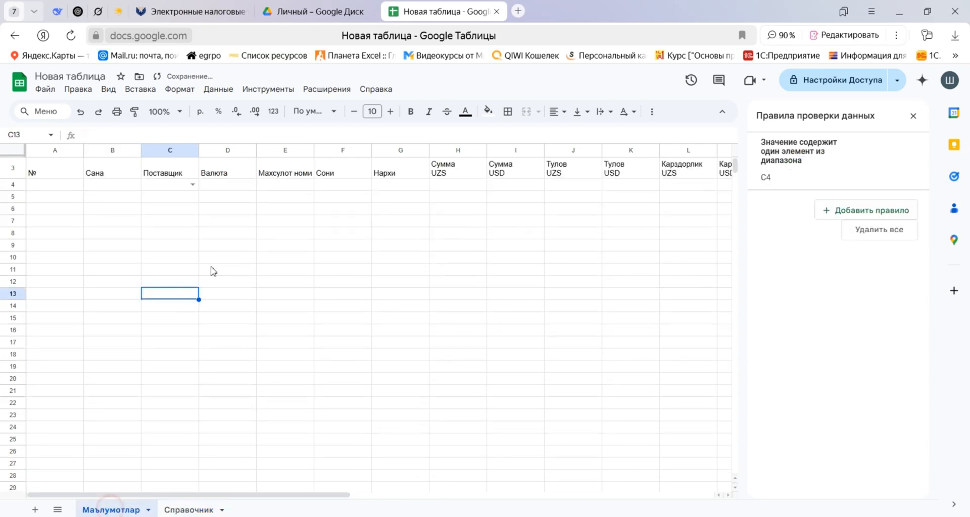
pyautogui.click(192, 184)
pyautogui.click(175, 401)
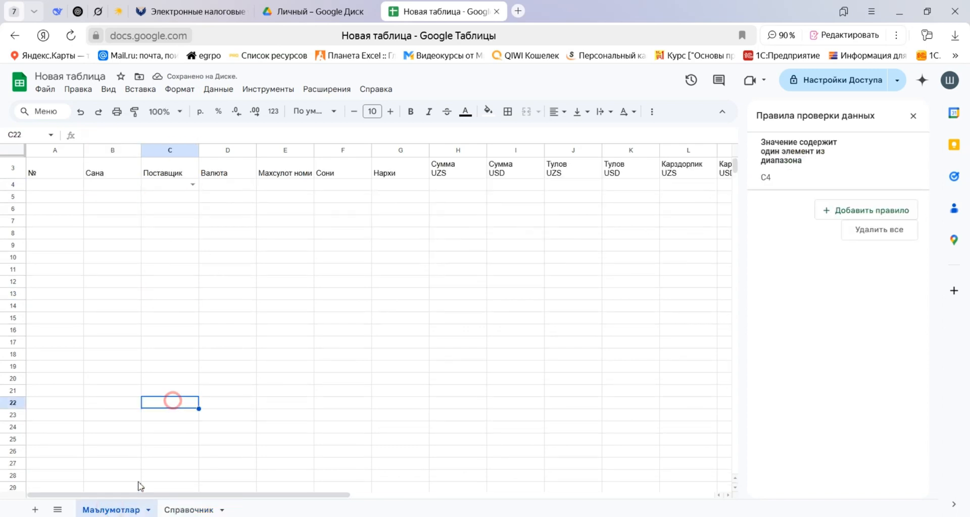
pyautogui.click(188, 509)
pyautogui.click(216, 132)
pyautogui.write('2')
pyautogui.press('Return')
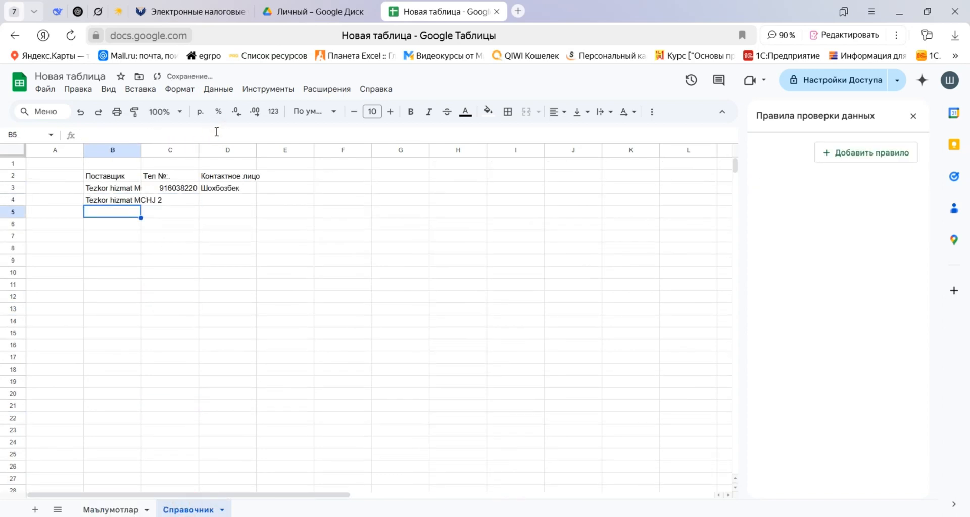
# Compare the supplier options offered in C4 of Маълумотлар with the list on the Справочник sheet.
pyautogui.click(94, 511)
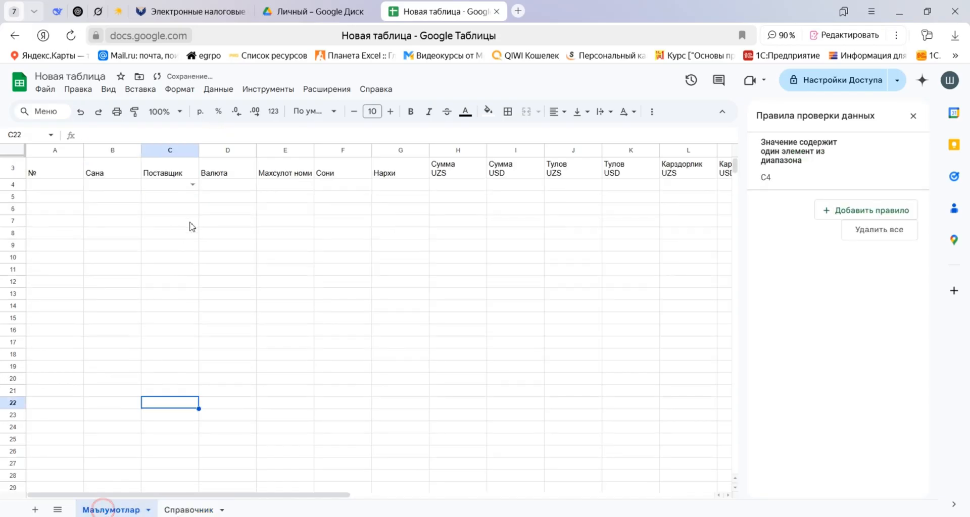
pyautogui.click(194, 184)
pyautogui.click(160, 331)
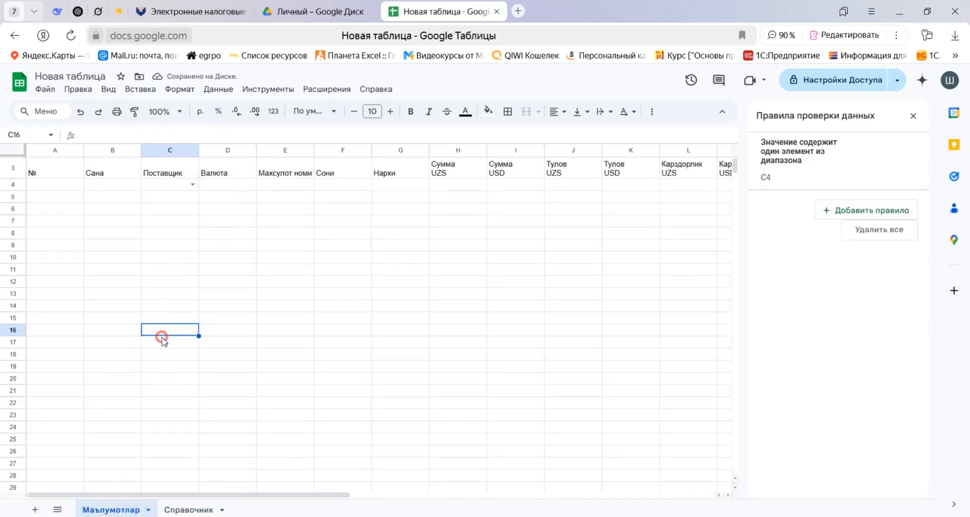
pyautogui.click(180, 510)
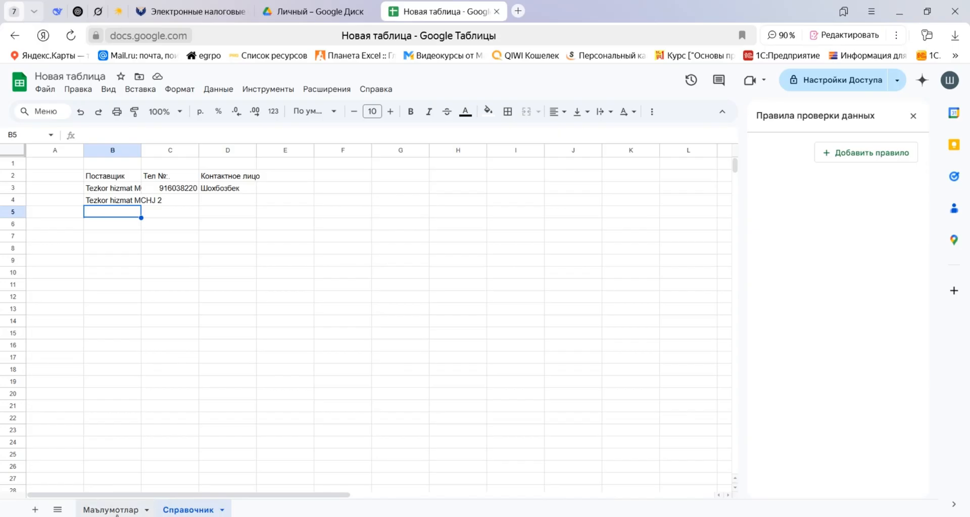
pyautogui.click(111, 511)
# Fill the supplier dropdown from C4 down the Поставщик column to C1000.
pyautogui.click(180, 187)
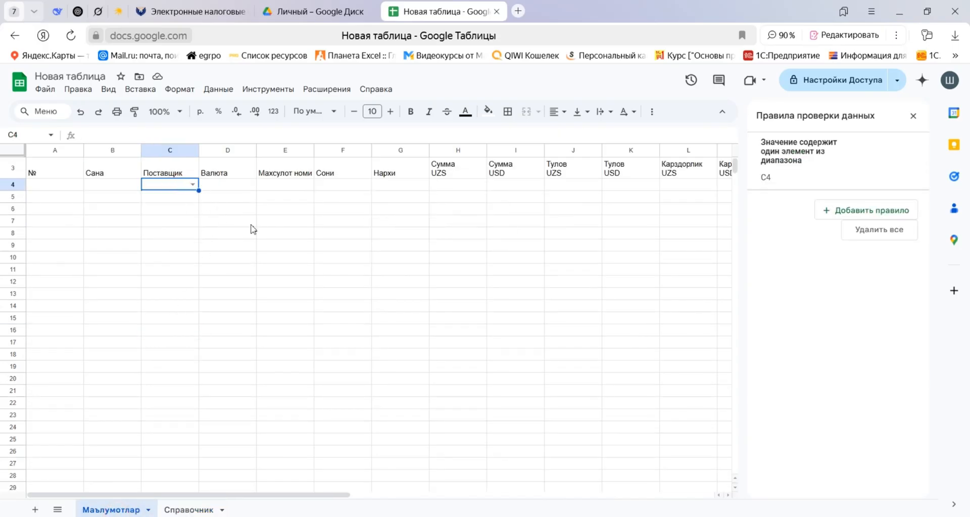
pyautogui.hotkey('ctrl', 'shift', 'Down')
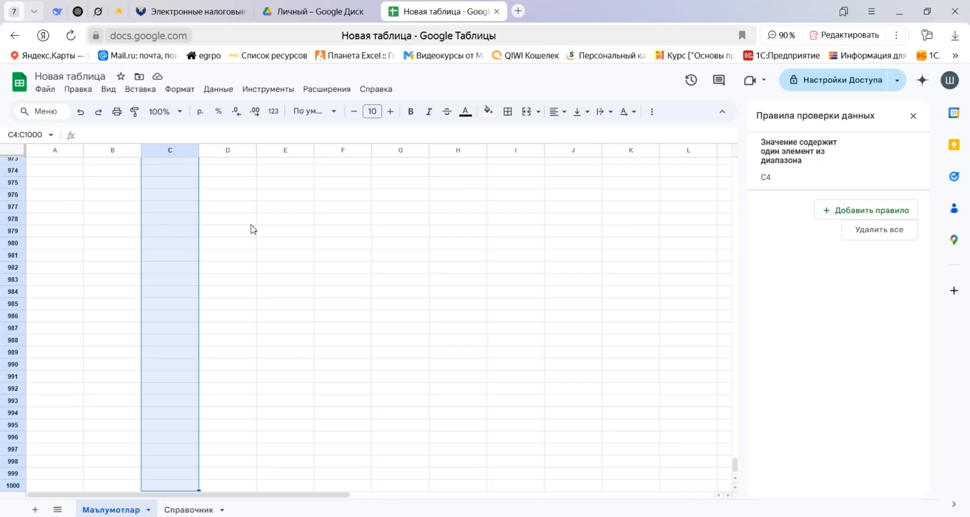
pyautogui.hotkey('ctrl', 'd')
pyautogui.hotkey('ctrl', 'Up')
pyautogui.press('Down')
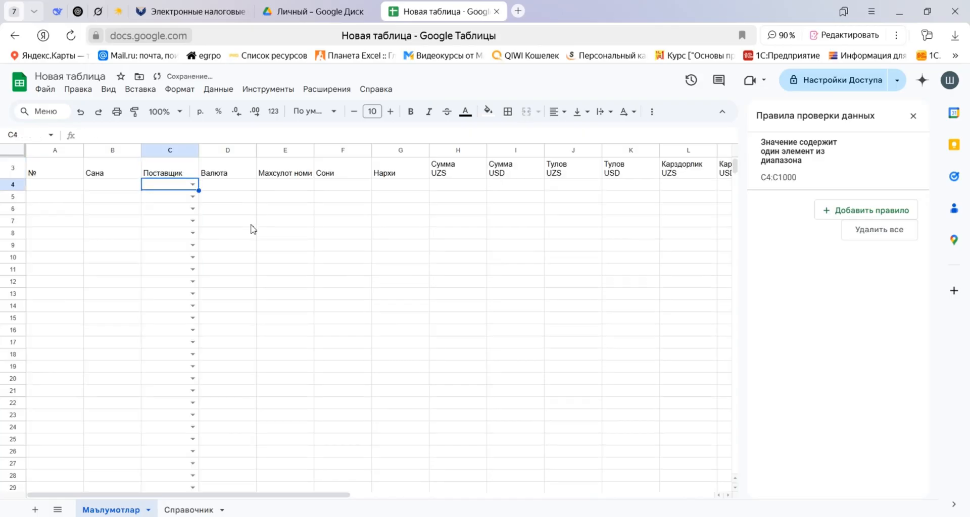
pyautogui.hotkey('ctrl', 'shift', 'pagedown')
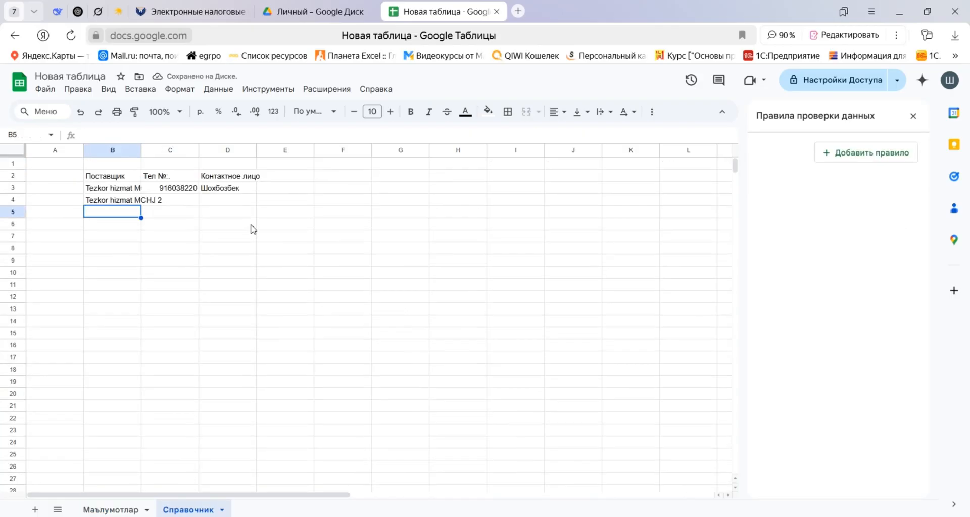
pyautogui.hotkey('ctrl', 'shift', 'pageup')
# Add a dropdown validation rule to the Валюта column cells D4:D1000.
pyautogui.press('Return')
pyautogui.press('Tab')
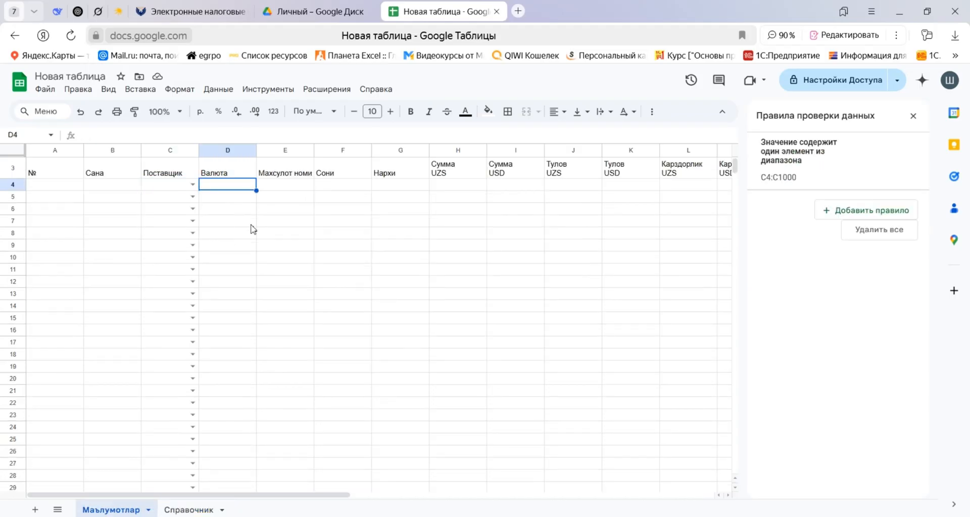
pyautogui.hotkey('ctrl', 'shift', 'Down')
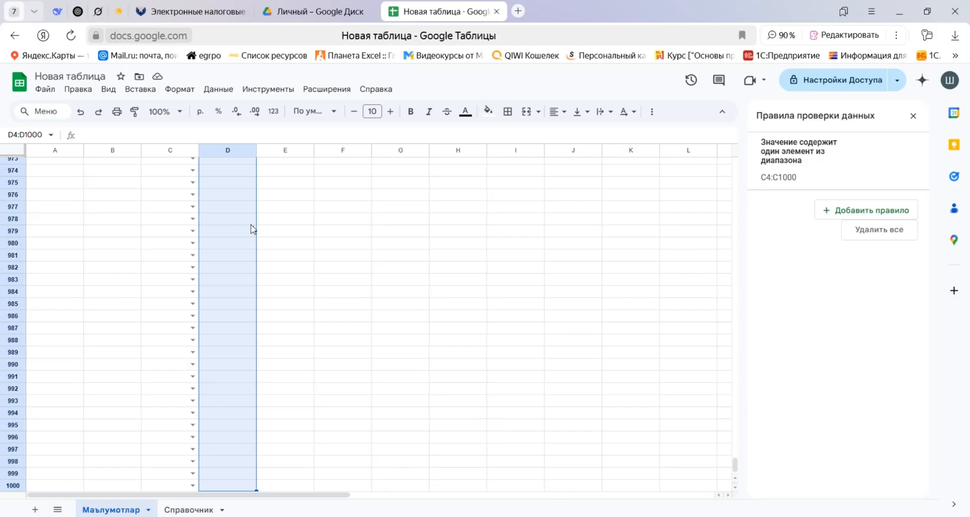
pyautogui.click(859, 212)
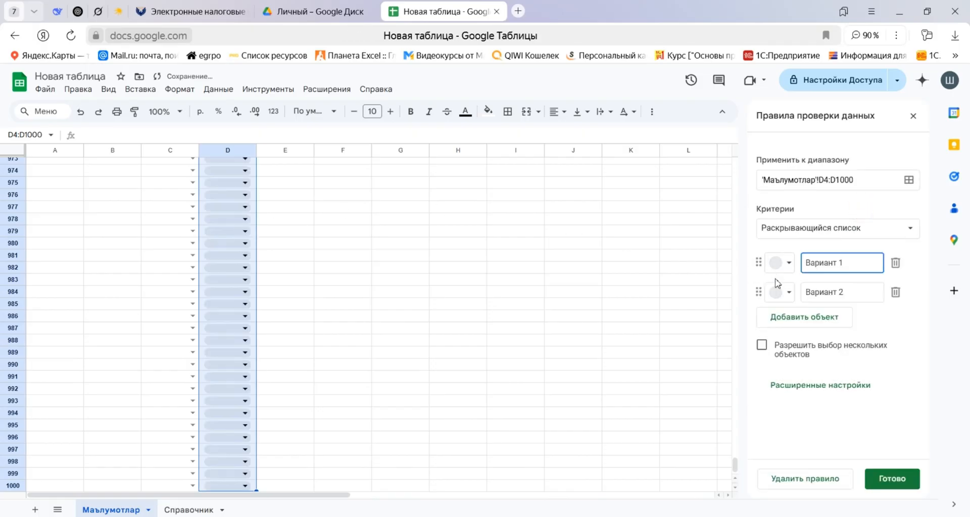
# Name the two options of the Валюта dropdown UZS and USD.
pyautogui.moveTo(859, 261); pyautogui.dragTo(799, 262)
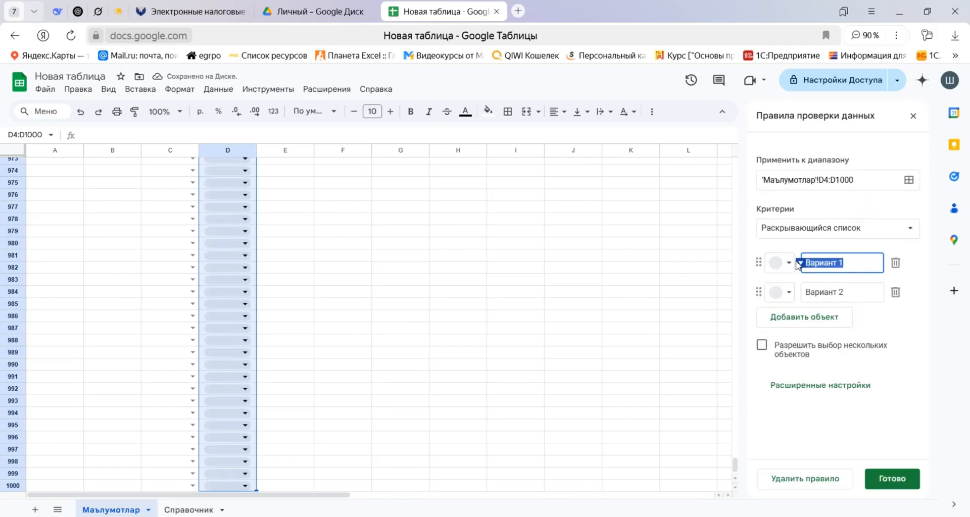
pyautogui.write('Ц')
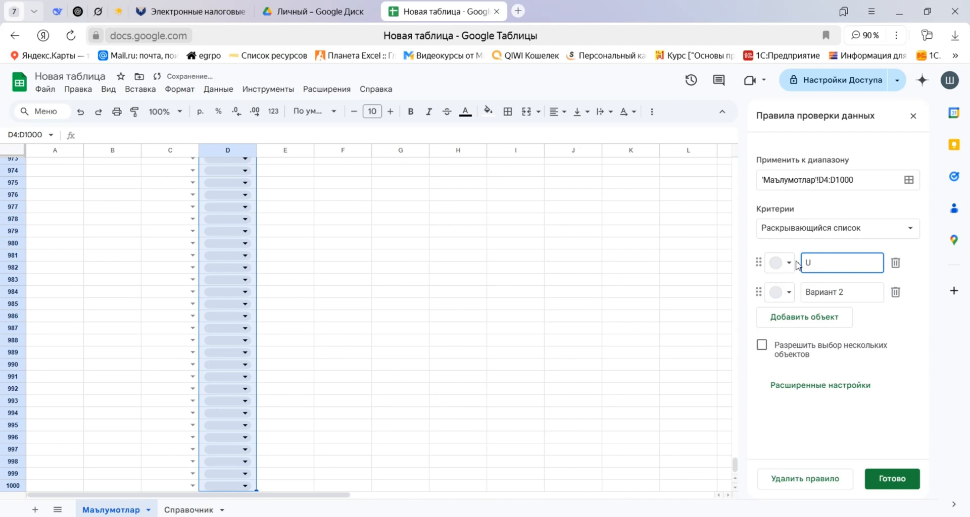
pyautogui.write('ZS')
pyautogui.moveTo(859, 297); pyautogui.dragTo(805, 299)
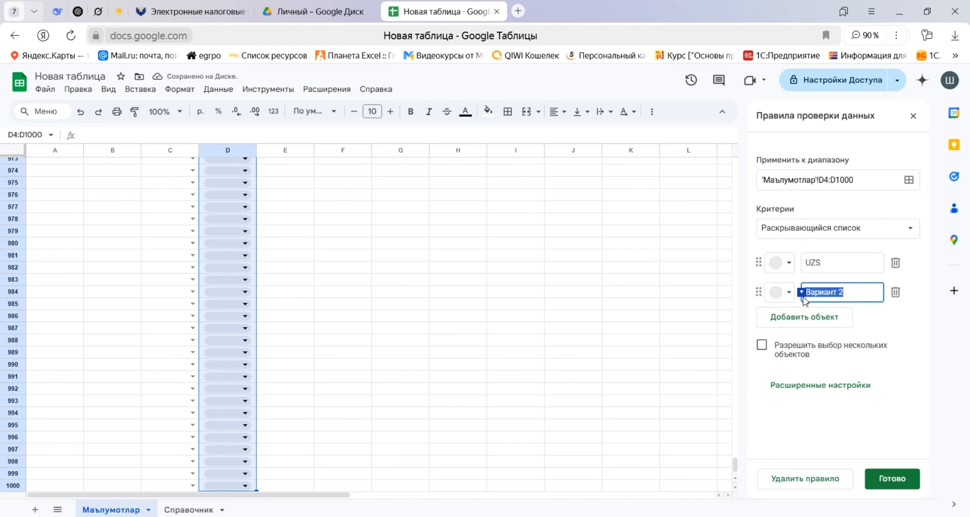
pyautogui.write('USD')
# Color the UZS option light blue and the USD option light green, and save the rule.
pyautogui.click(783, 262)
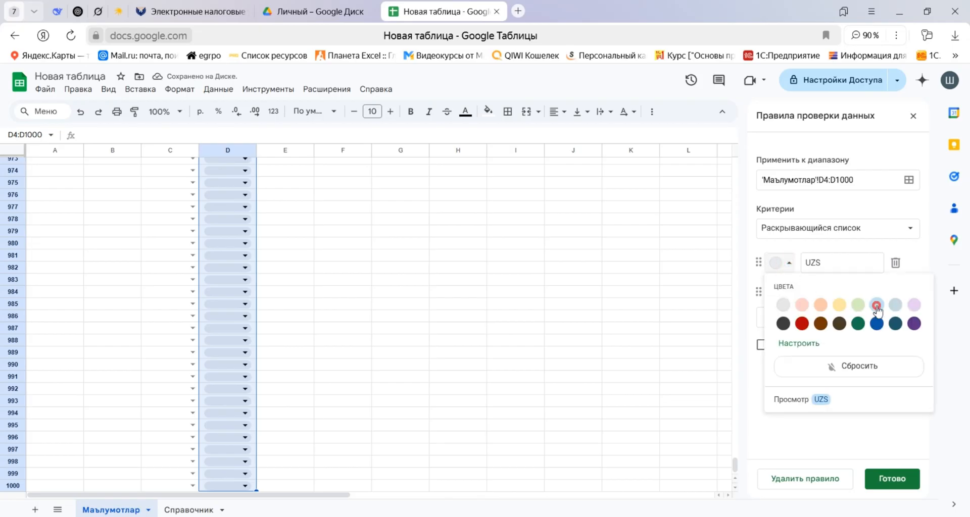
pyautogui.click(877, 304)
pyautogui.click(789, 296)
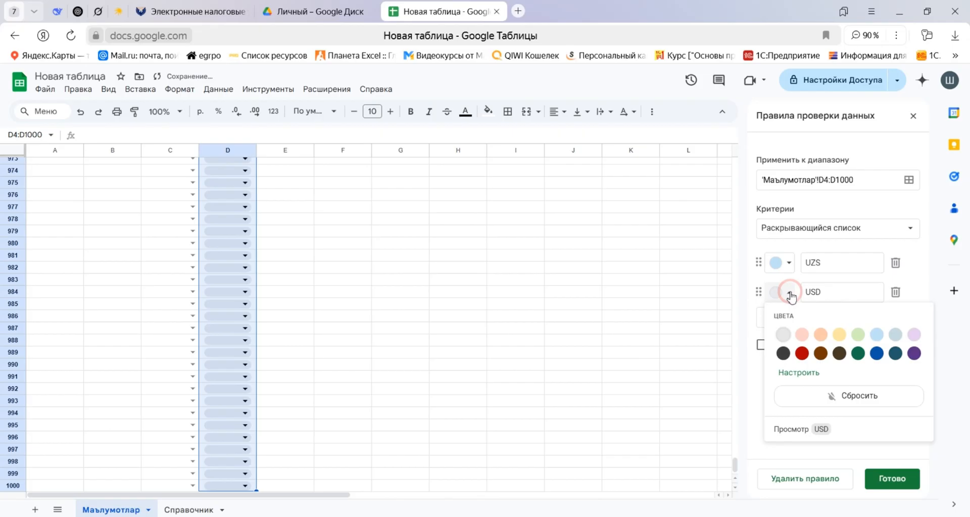
pyautogui.click(859, 333)
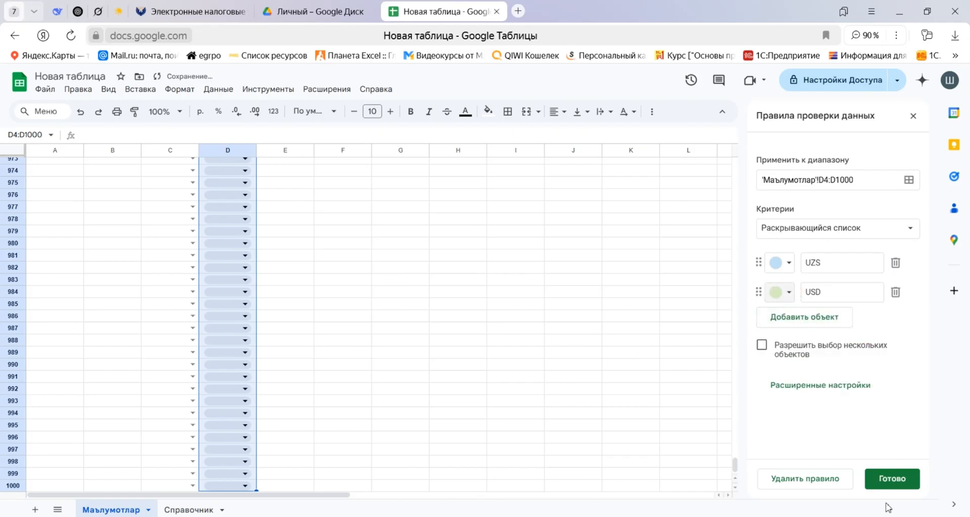
pyautogui.click(894, 481)
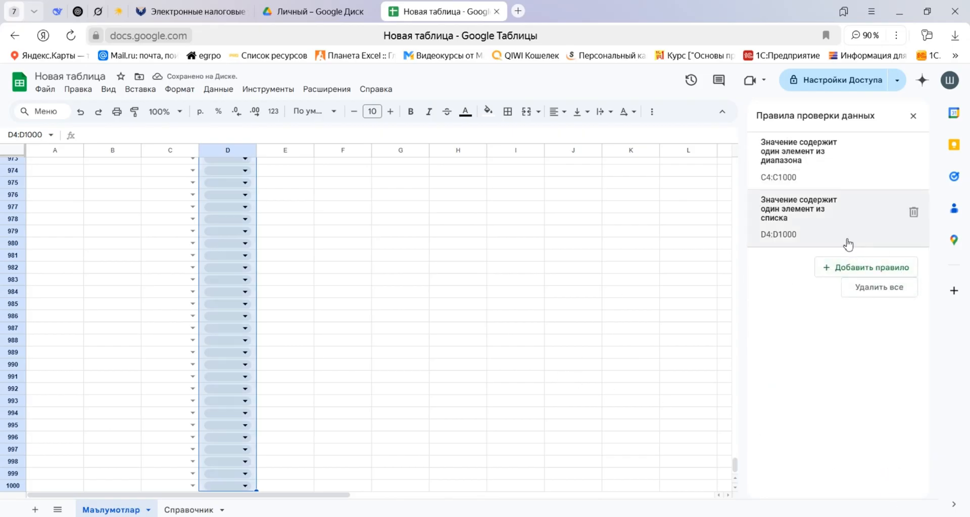
# Change the display style of the Валюта dropdown rule for D4:D1000 to Стрелка and save the rule.
pyautogui.click(827, 221)
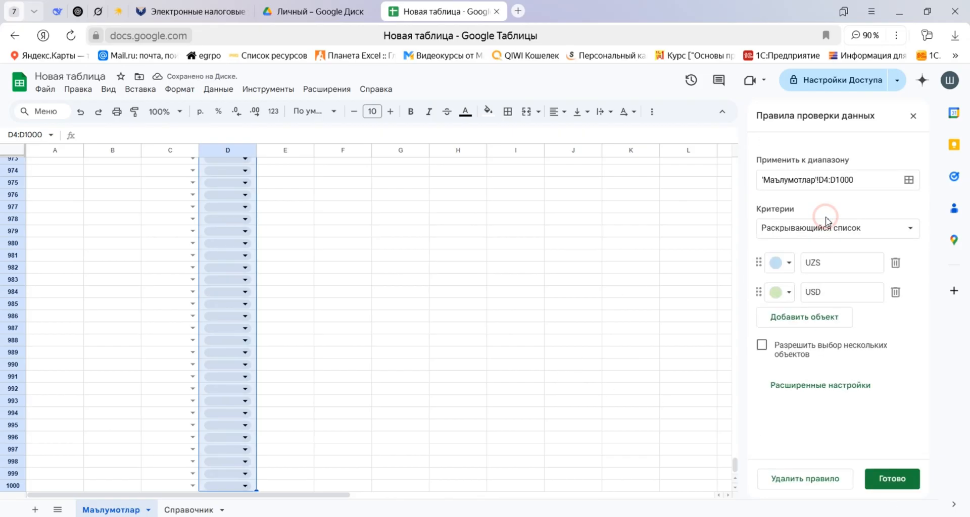
pyautogui.click(832, 387)
pyautogui.click(786, 429)
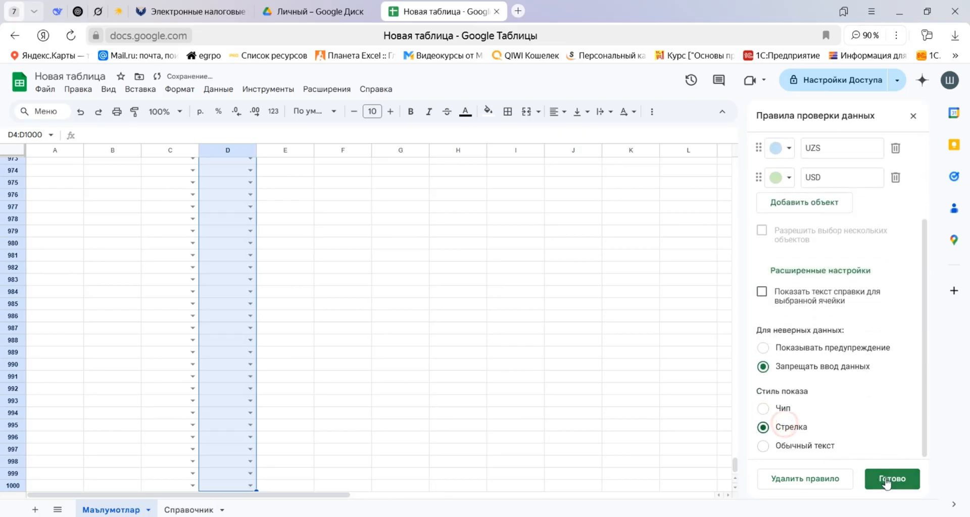
pyautogui.click(888, 479)
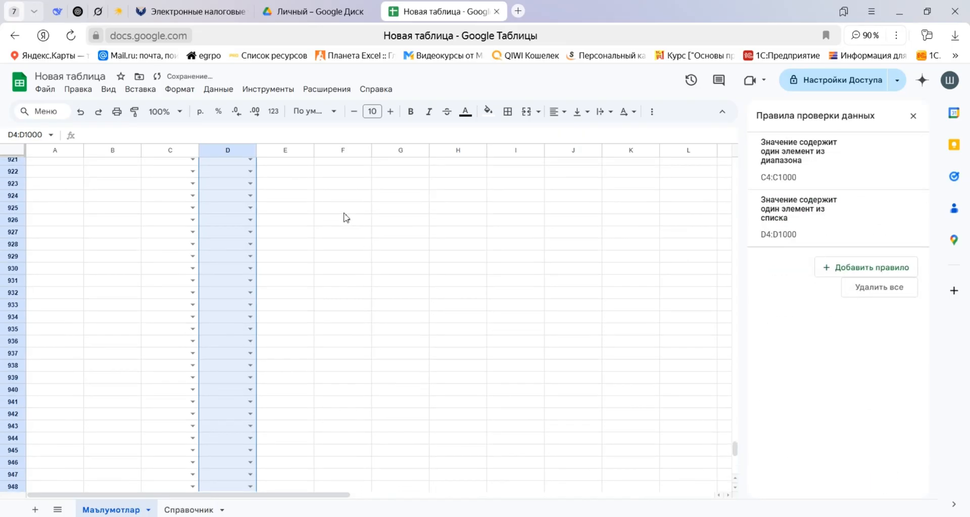
# Freeze the first three rows of the Маълумотлар sheet and close the data validation rules.
pyautogui.click(295, 193)
pyautogui.hotkey('ctrl', 'Up')
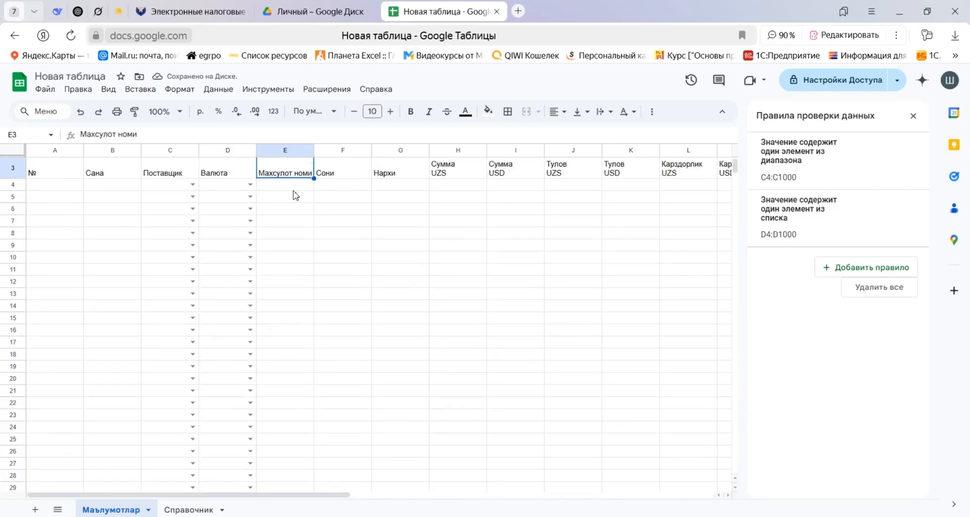
pyautogui.hotkey('ctrl', 'Up')
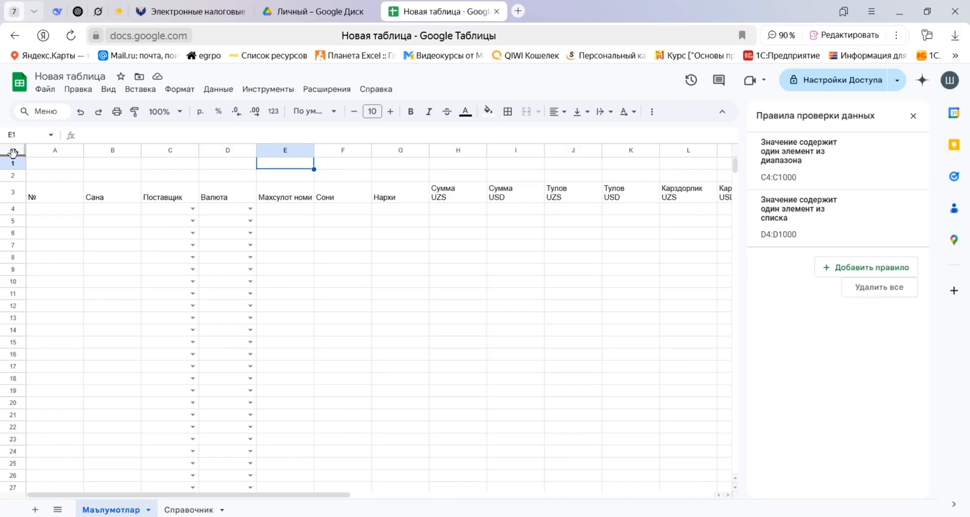
pyautogui.moveTo(14, 155); pyautogui.dragTo(20, 206)
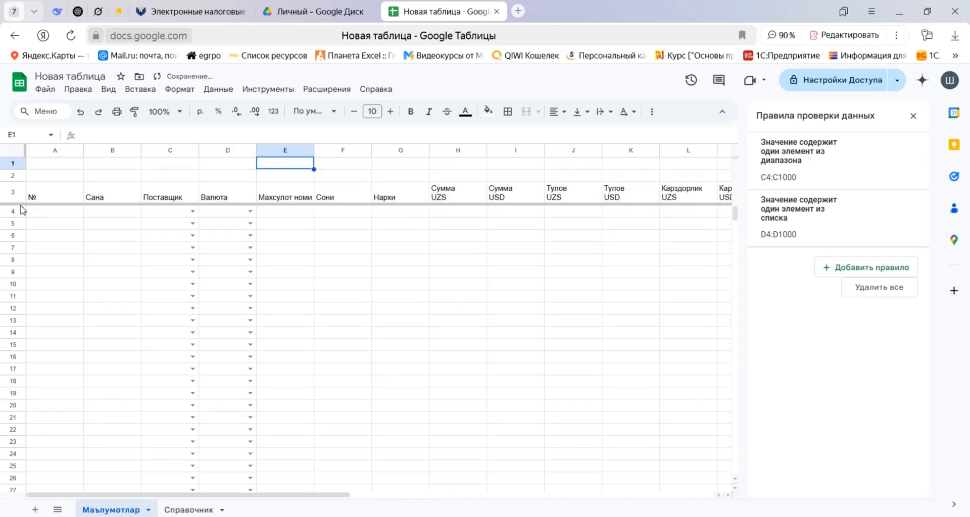
pyautogui.click(346, 258)
pyautogui.scroll(-8, 336, 251)
pyautogui.scroll(8, 336, 252)
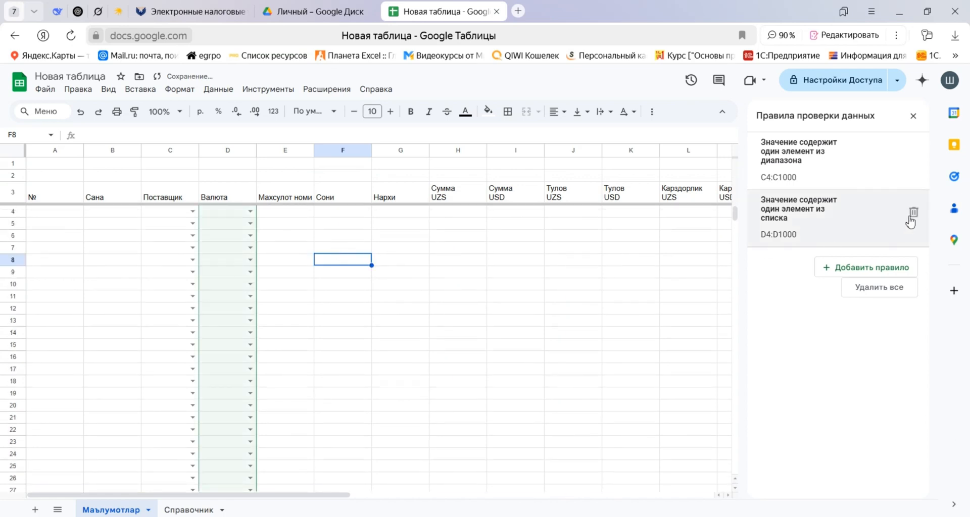
pyautogui.click(914, 116)
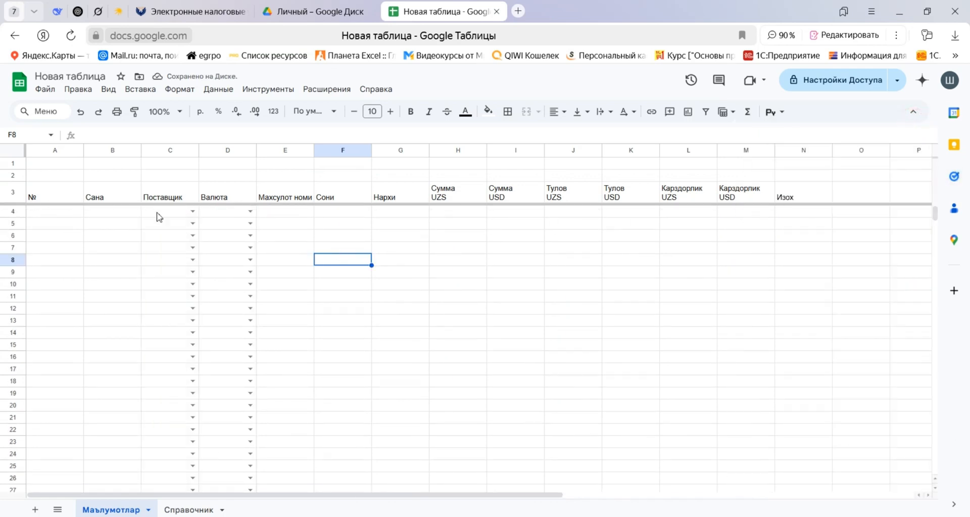
# Enter the header Махсулот номи in cell I2 of the Справочник sheet.
pyautogui.click(282, 212)
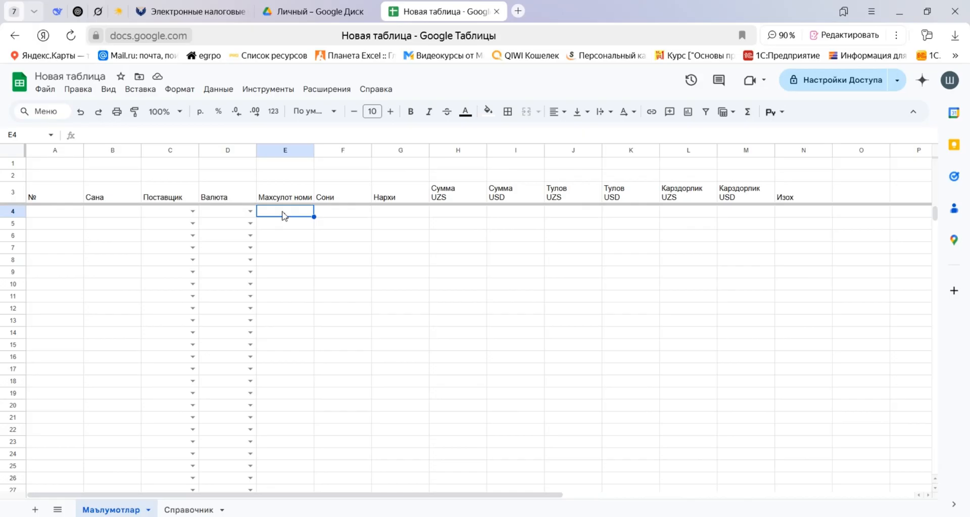
pyautogui.click(190, 510)
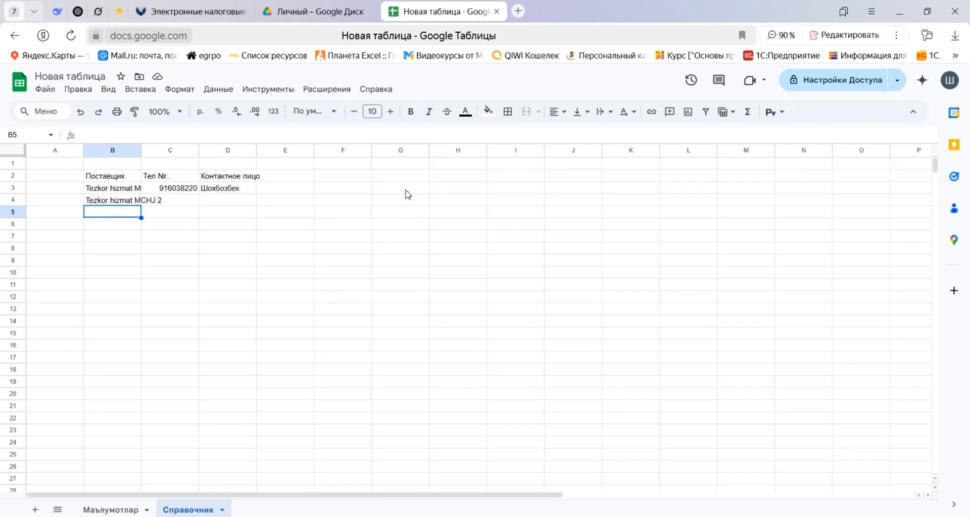
pyautogui.click(234, 176)
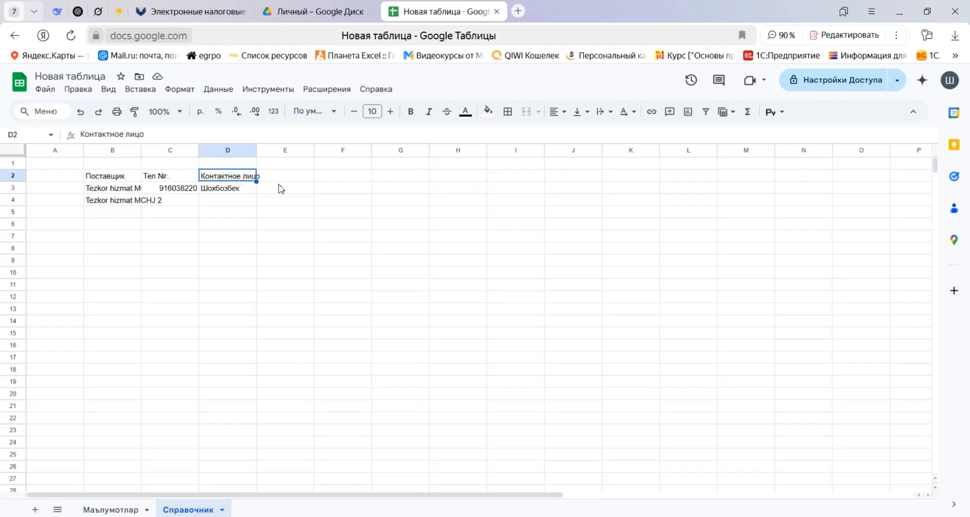
pyautogui.click(286, 175)
pyautogui.click(336, 177)
pyautogui.click(389, 177)
pyautogui.click(483, 177)
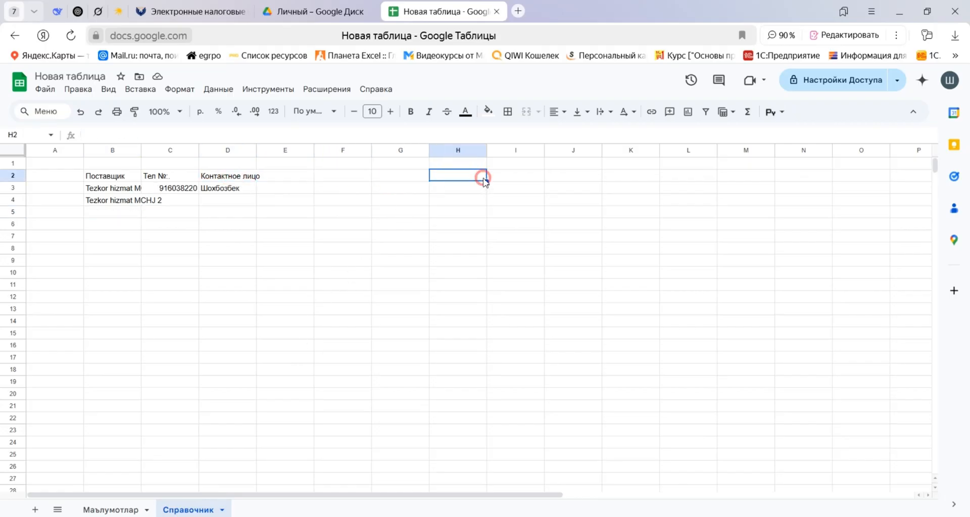
pyautogui.click(519, 177)
pyautogui.write('Vf[cekjn yjvb')
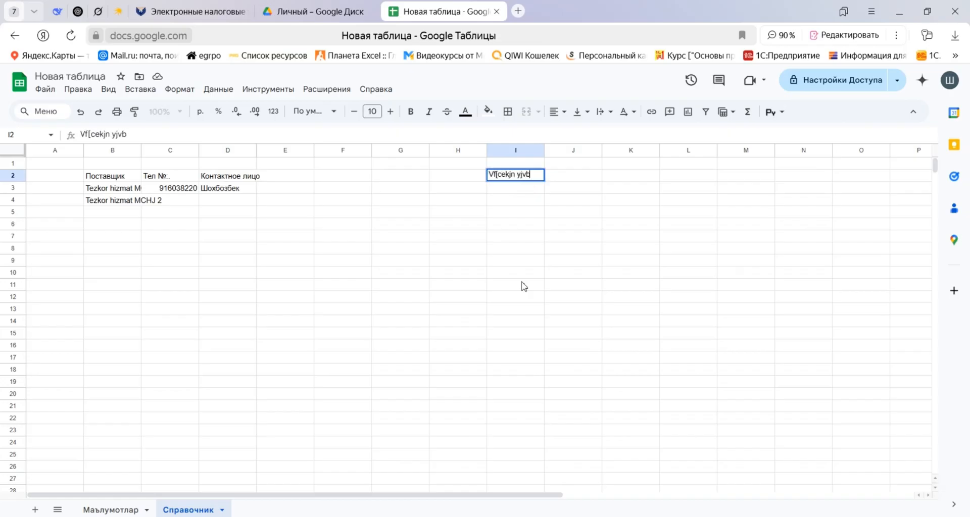
pyautogui.hotkey('ctrl', 'a')
pyautogui.press('BackSpace')
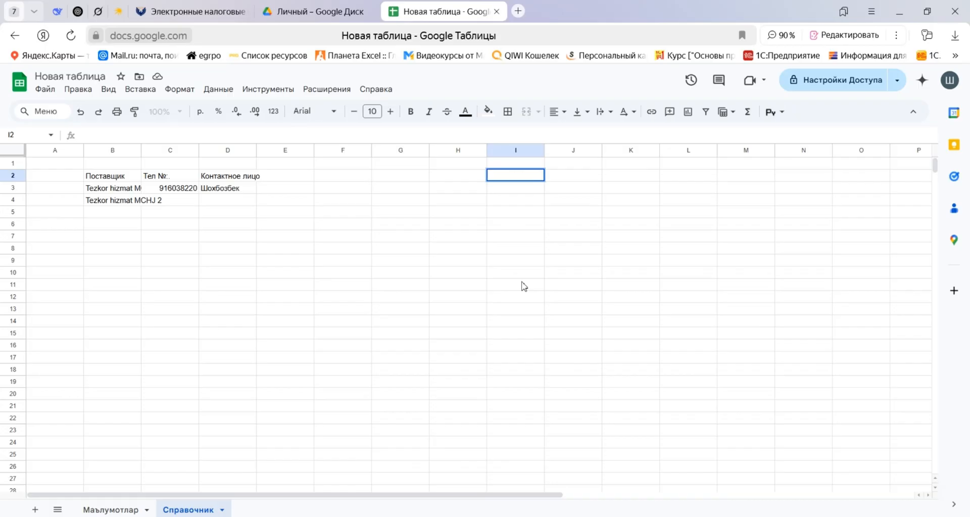
pyautogui.write('Махсулот но')
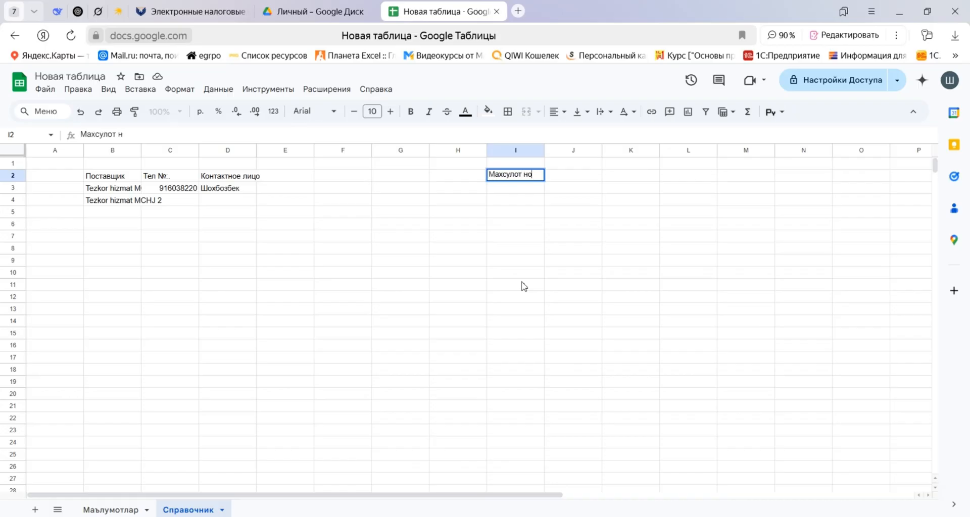
pyautogui.write('ми')
pyautogui.press('Tab')
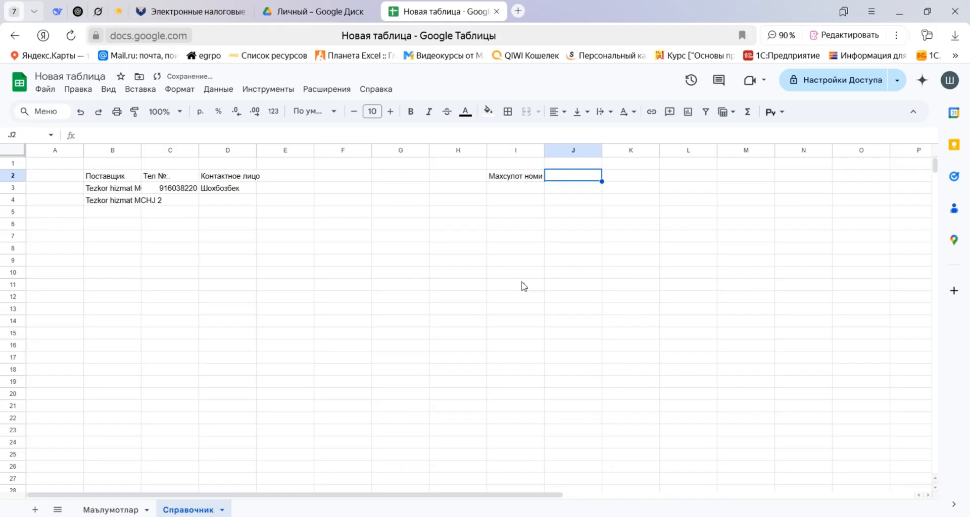
pyautogui.press('Right')
pyautogui.press('Right')
pyautogui.press('Left')
pyautogui.press('Left')
pyautogui.press('Left')
pyautogui.press('Right')
pyautogui.press('Right')
pyautogui.press('Left')
pyautogui.press('Left')
# Enter Махсулот 1 in I3 and Махсулот 2 in I4 under the Махсулот номи header.
pyautogui.press('Down')
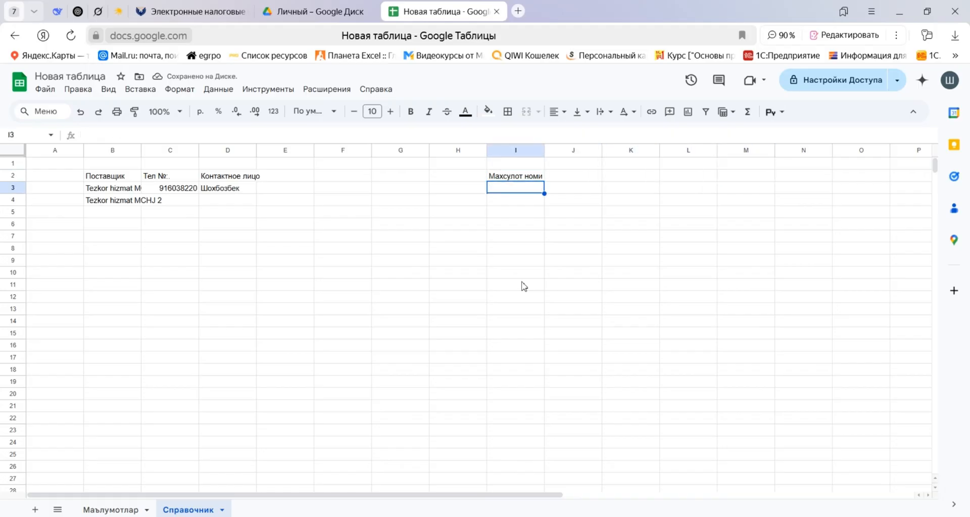
pyautogui.write('Махсулот ')
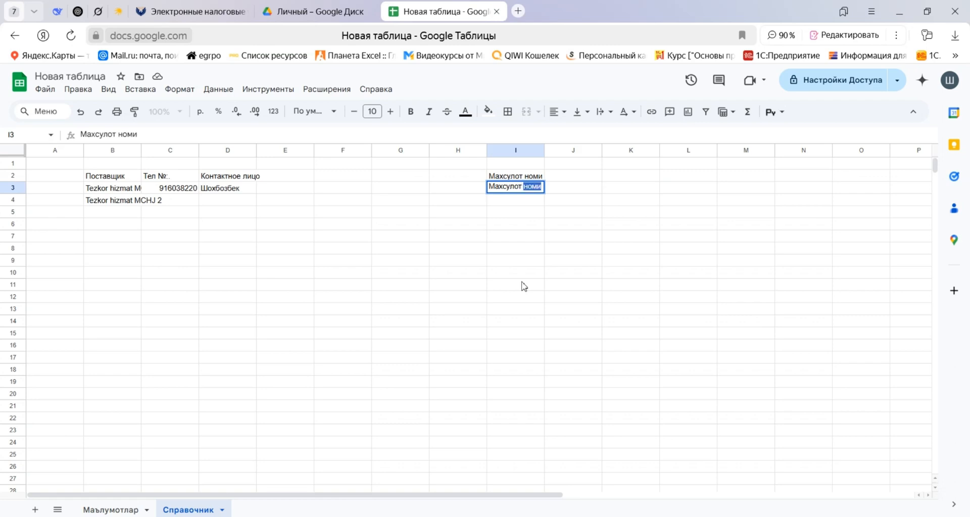
pyautogui.write('1')
pyautogui.press('Return')
pyautogui.hotkey('ctrl', 'd')
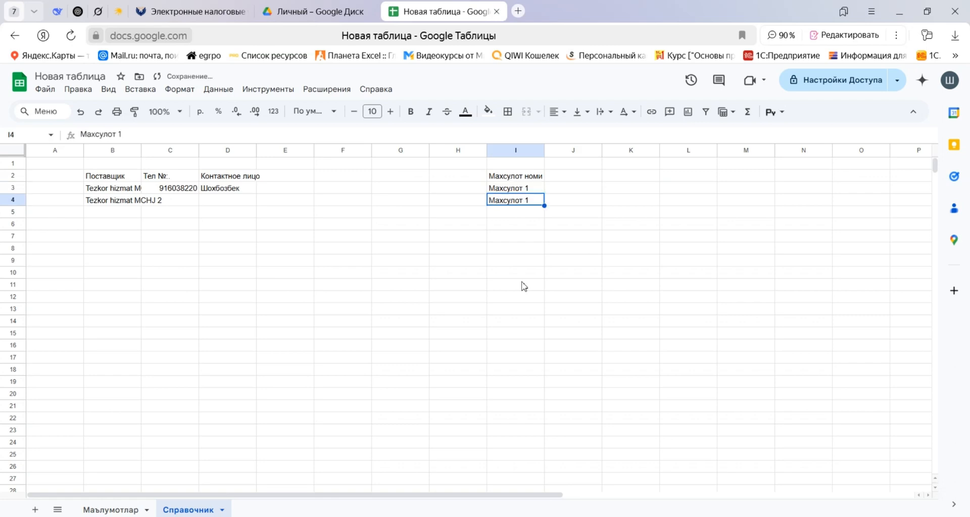
pyautogui.write('2')
pyautogui.hotkey('ctrl', 'z')
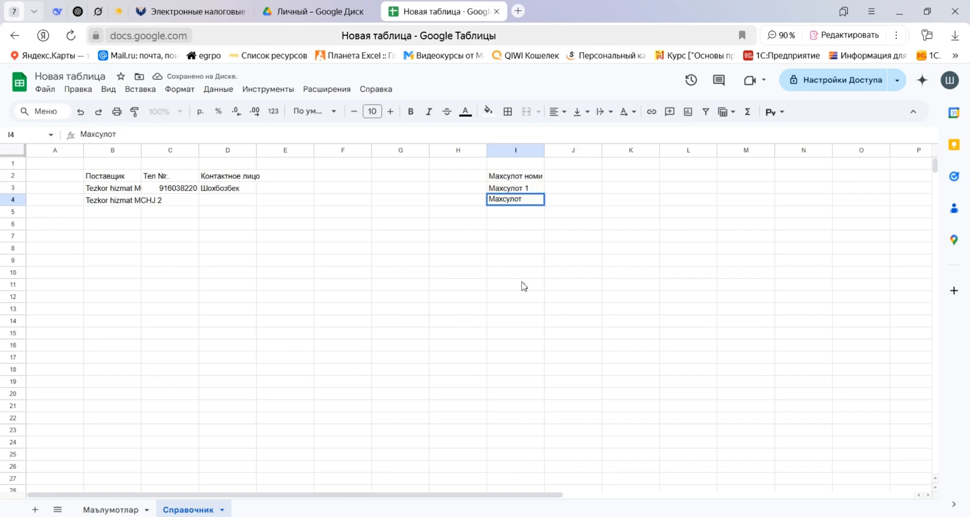
pyautogui.write('2')
pyautogui.press('Return')
# Add a dropdown-from-range validation rule to the Махсулот номи cells E4:E1000 on the Маълумотлар sheet.
pyautogui.click(109, 510)
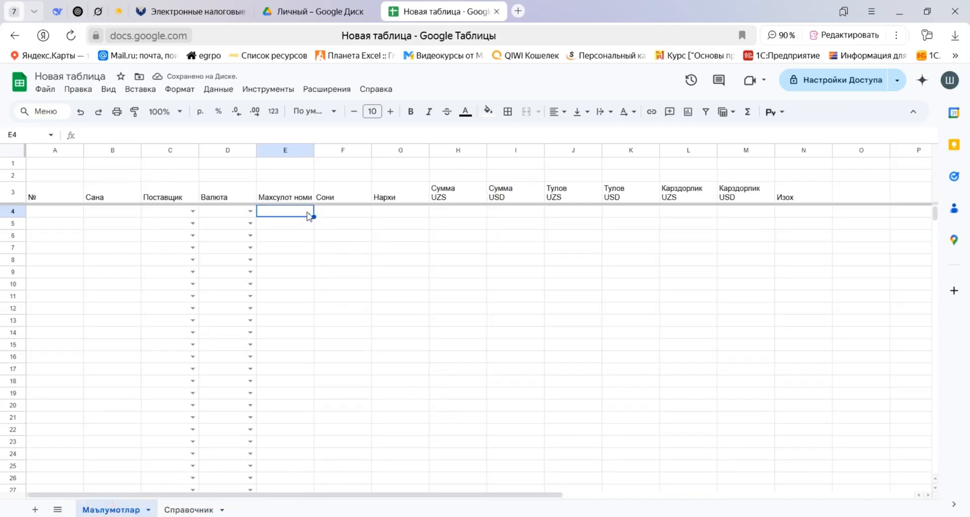
pyautogui.hotkey('ctrl', 'shift', 'Down')
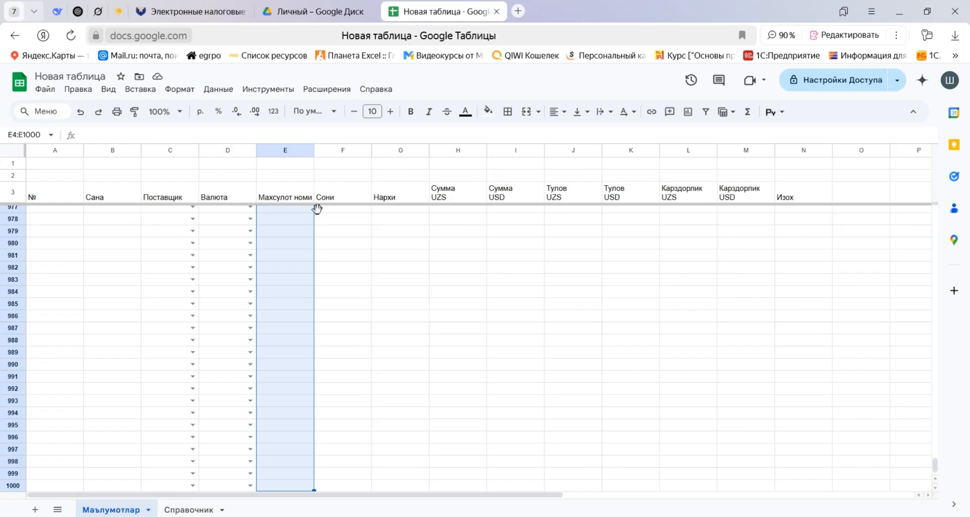
pyautogui.rightClick(305, 258)
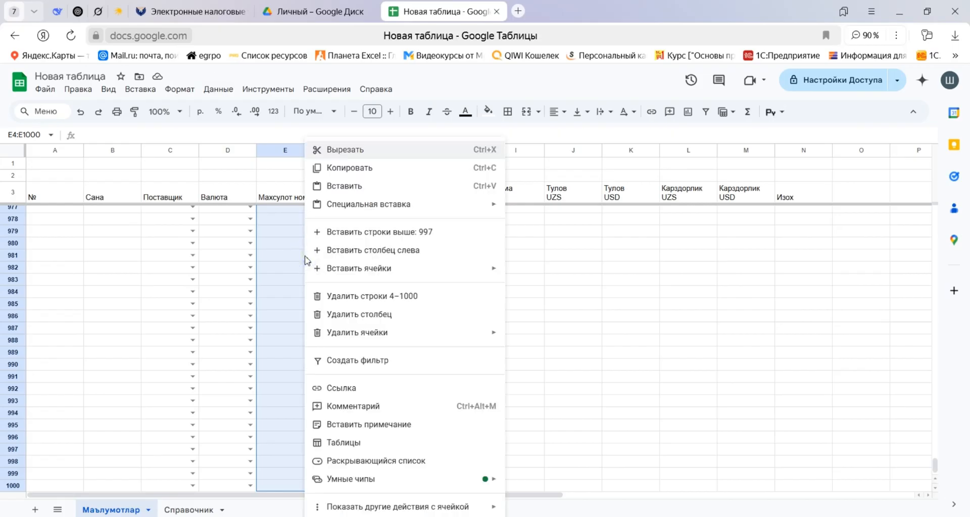
pyautogui.click(374, 461)
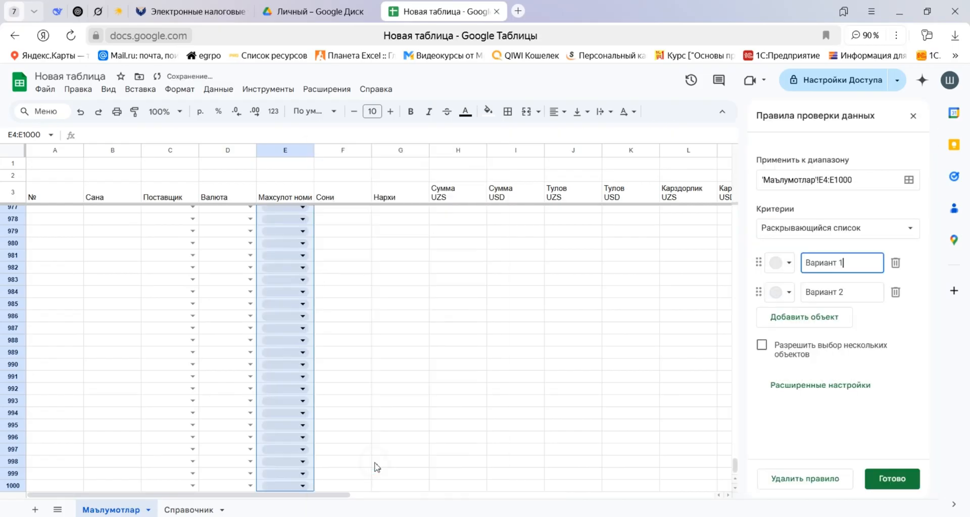
pyautogui.click(905, 231)
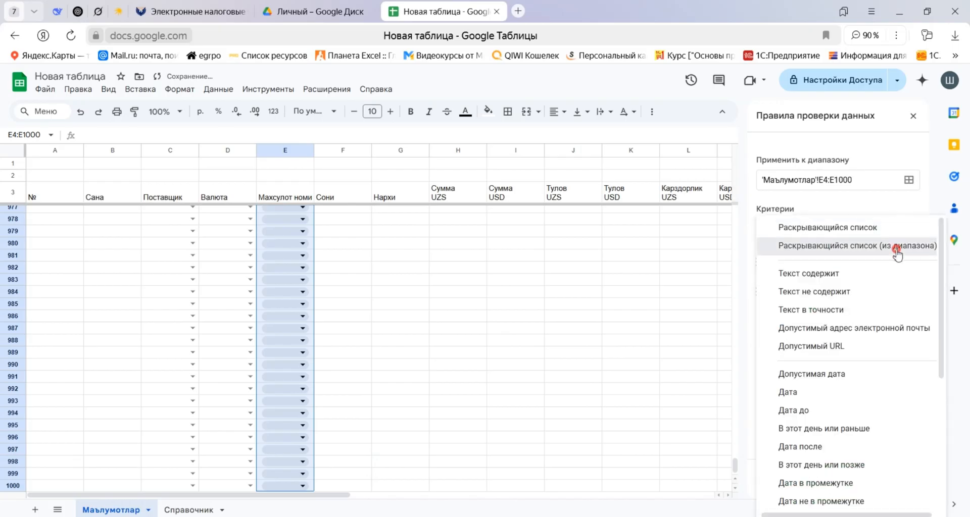
pyautogui.click(897, 249)
# Set the source of the Махсулот номи dropdown to the absolute open-ended range 'Справочник'!$I$3:$I.
pyautogui.click(909, 263)
pyautogui.click(516, 293)
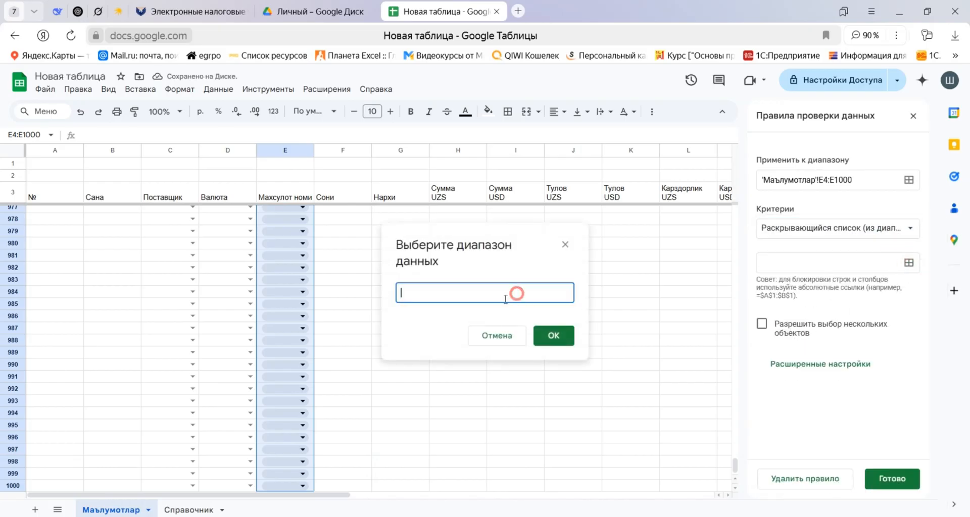
pyautogui.click(188, 510)
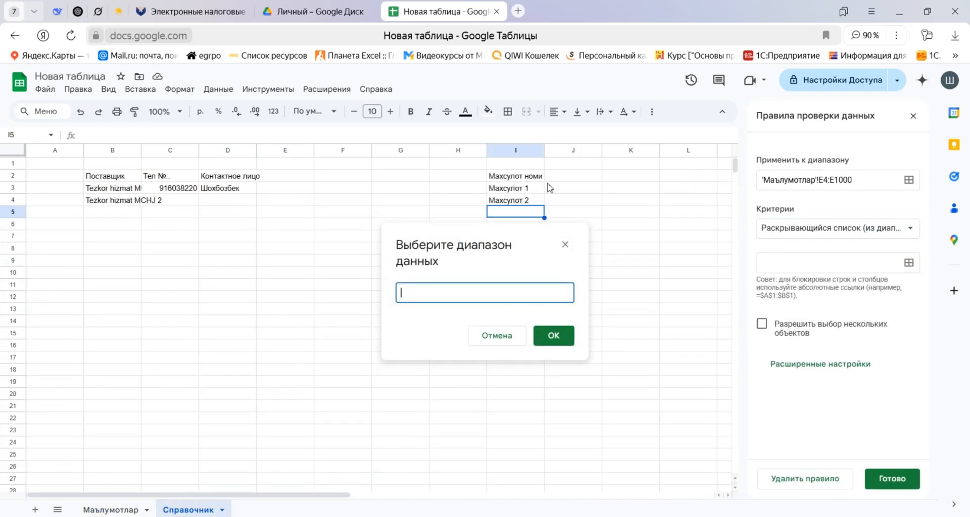
pyautogui.moveTo(525, 188); pyautogui.dragTo(516, 200)
pyautogui.click(481, 293)
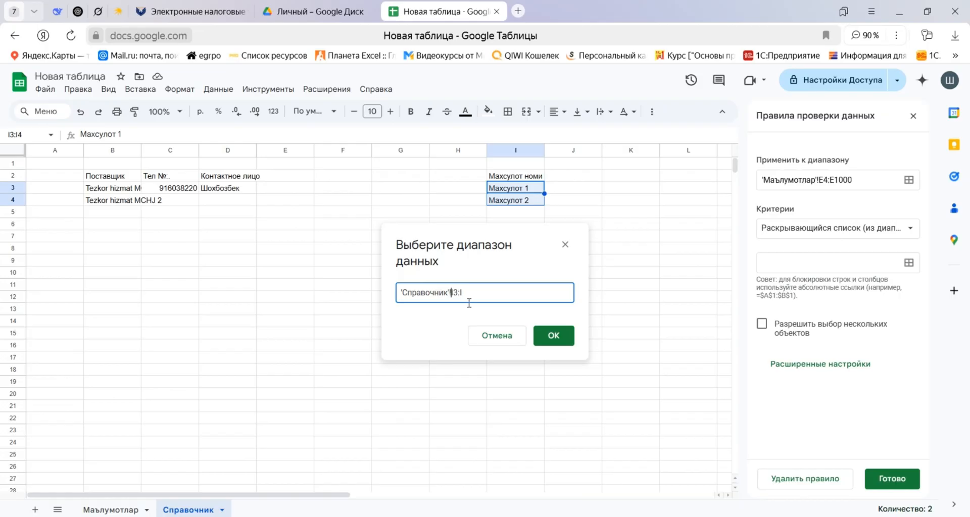
pyautogui.write('$')
pyautogui.click(461, 292)
pyautogui.write('$')
pyautogui.click(470, 292)
pyautogui.write('$')
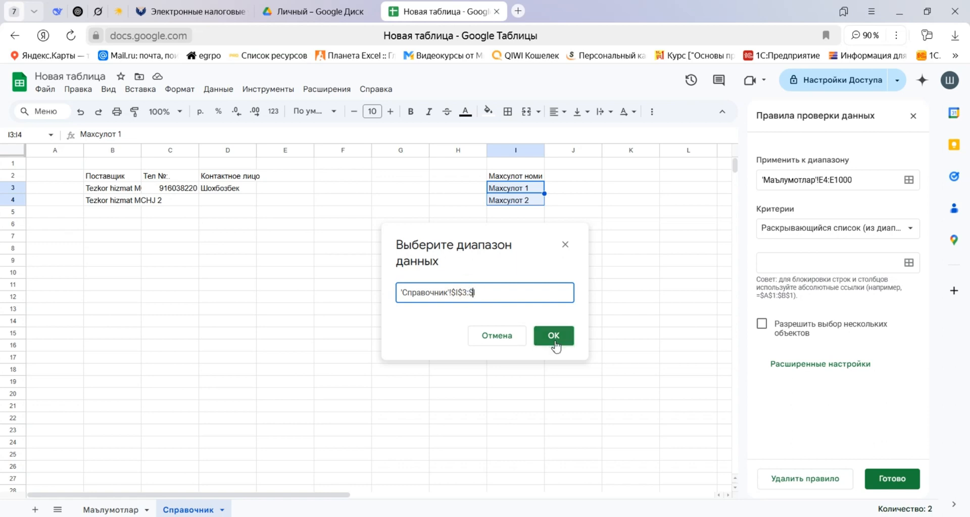
pyautogui.click(555, 336)
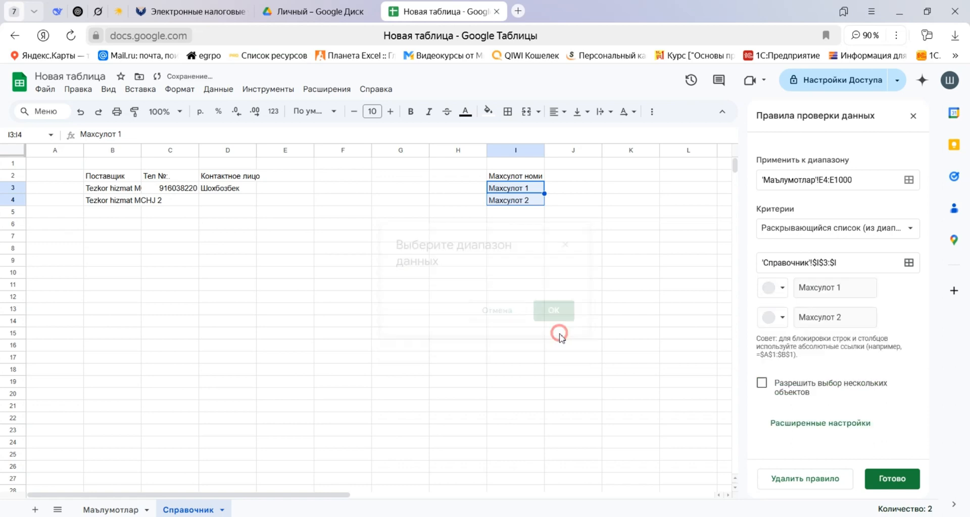
# Set the product dropdown's display style to Стрелка and save the rule.
pyautogui.click(836, 420)
pyautogui.scroll(-3, 862, 422)
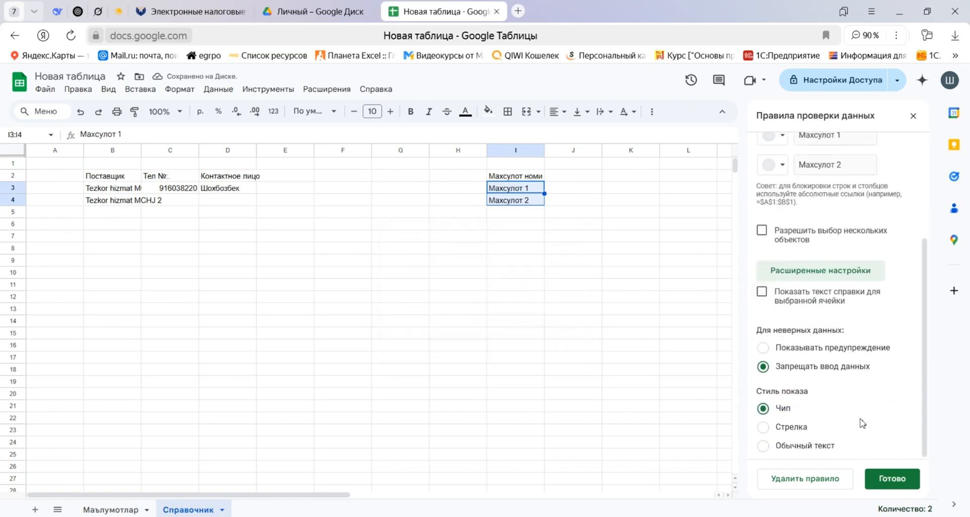
pyautogui.click(787, 428)
pyautogui.click(891, 479)
# Open the product dropdown in cell E4 of the Маълумотлар sheet to check its options.
pyautogui.click(108, 510)
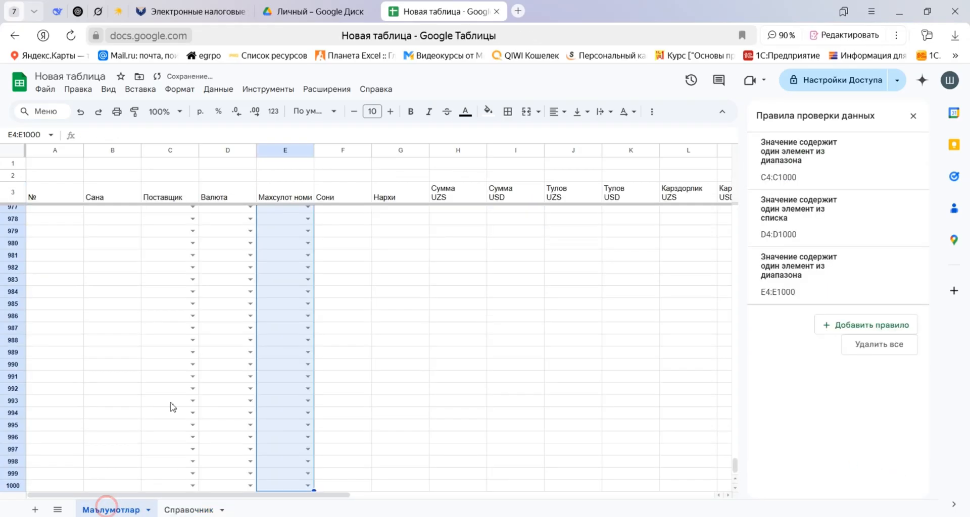
pyautogui.scroll(10, 342, 232)
pyautogui.click(346, 233)
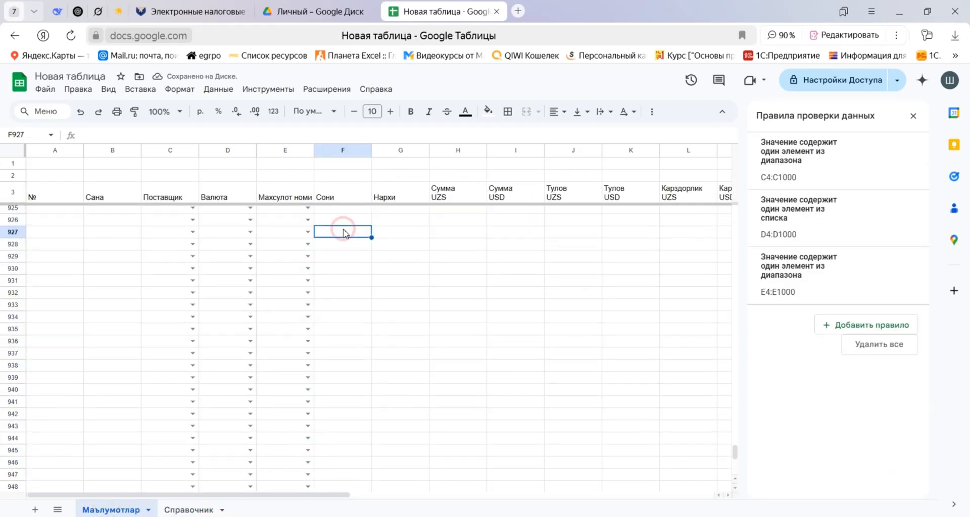
pyautogui.hotkey('ctrl', 'Up')
pyautogui.press('Down')
pyautogui.press('Left')
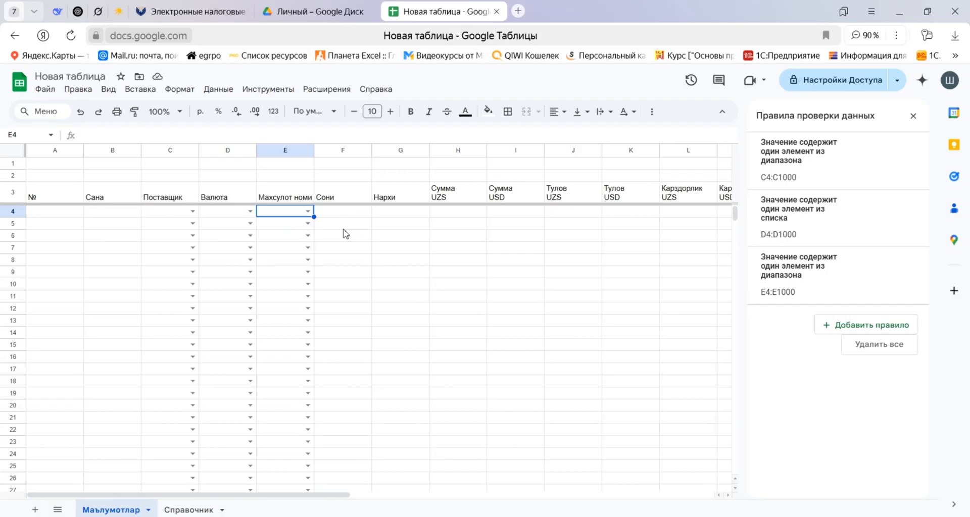
pyautogui.press('Return')
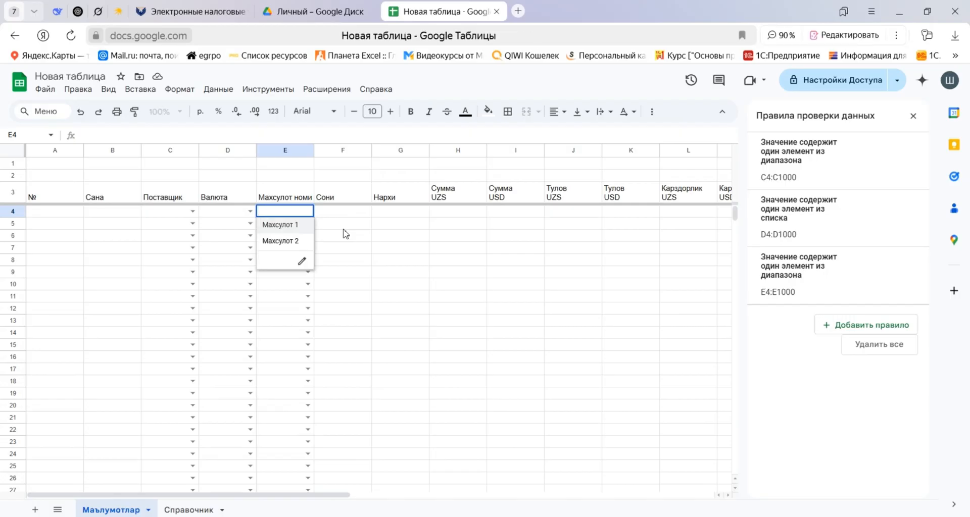
# Start a custom number format for cells F4:K1000 on the Маълумотлар sheet, based on the preset #,##0.00_);[Red](#,##0.00).
pyautogui.press('Escape')
pyautogui.press('Right')
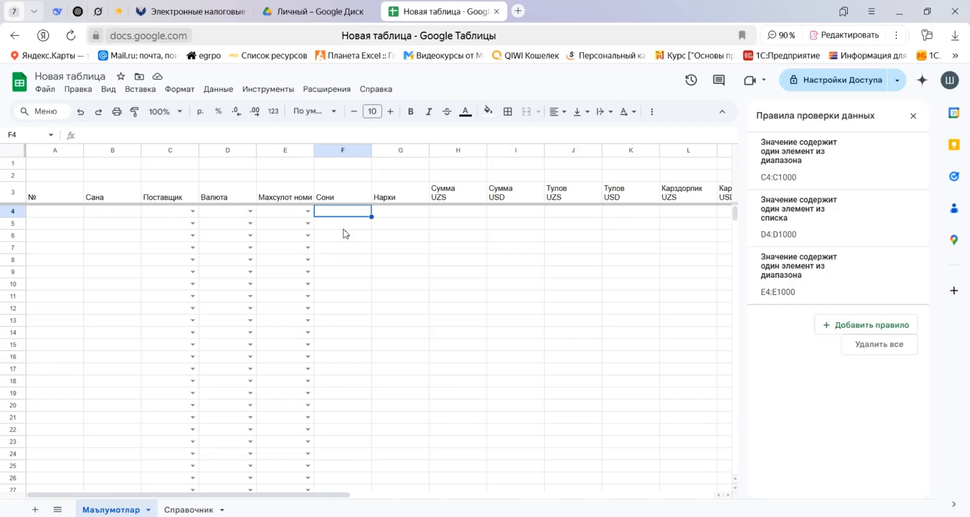
pyautogui.hotkey('shift', 'Up')
pyautogui.hotkey('shift', 'Down')
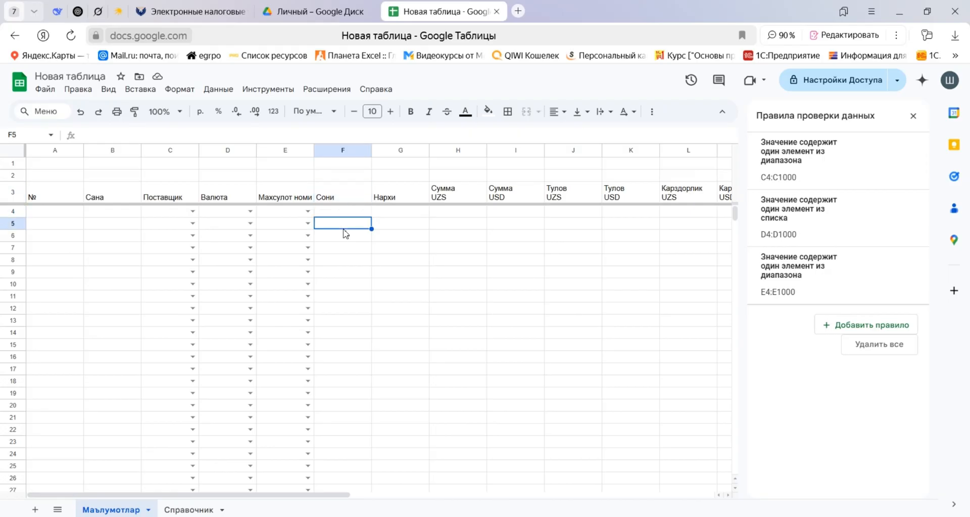
pyautogui.hotkey('ctrl', 'shift', 'Down')
pyautogui.hotkey('shift', 'Right')
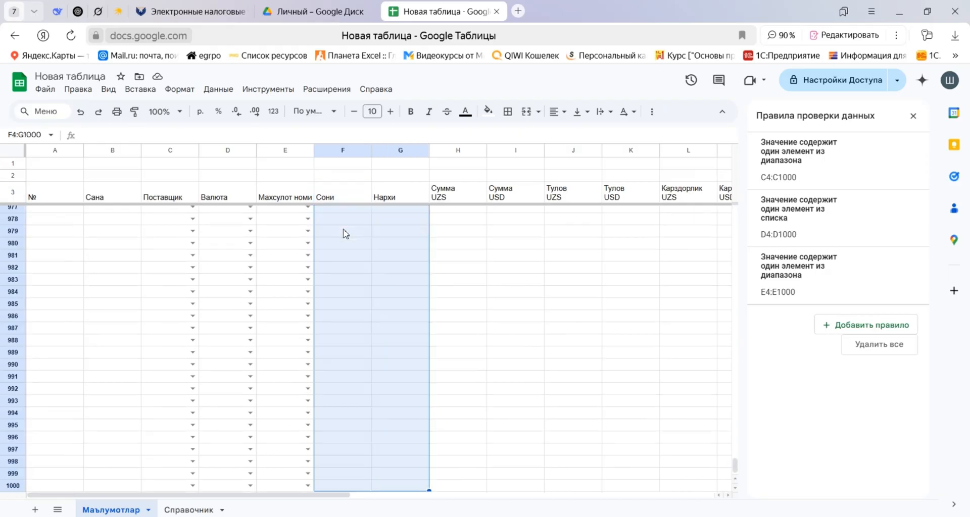
pyautogui.hotkey('shift', 'Right')
pyautogui.hotkey('shift', 'Right')
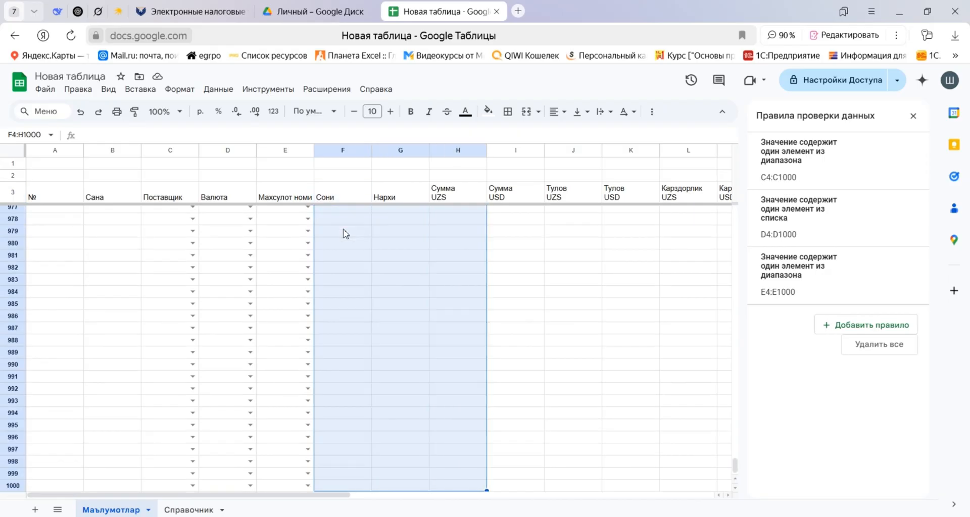
pyautogui.hotkey('shift', 'Right')
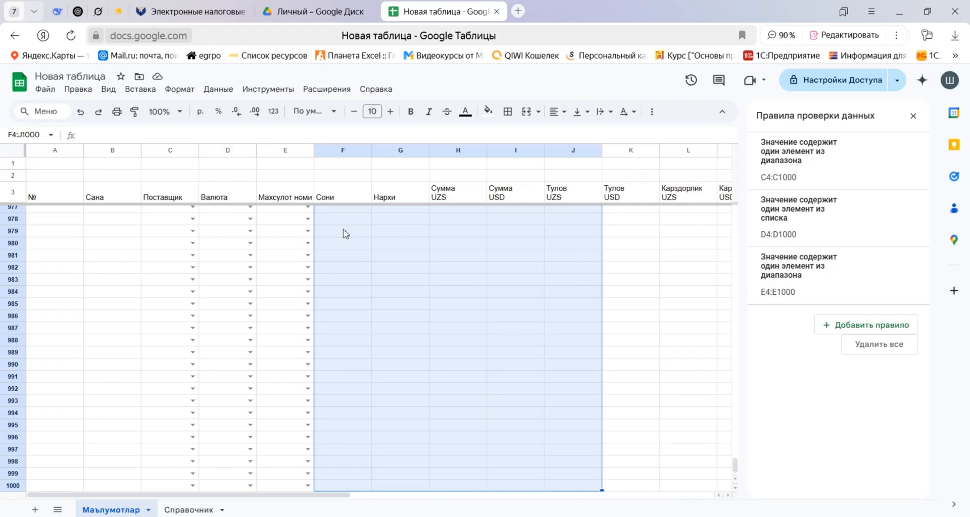
pyautogui.hotkey('shift', 'Right')
pyautogui.hotkey('shift', 'Right')
pyautogui.hotkey('shift', 'Right')
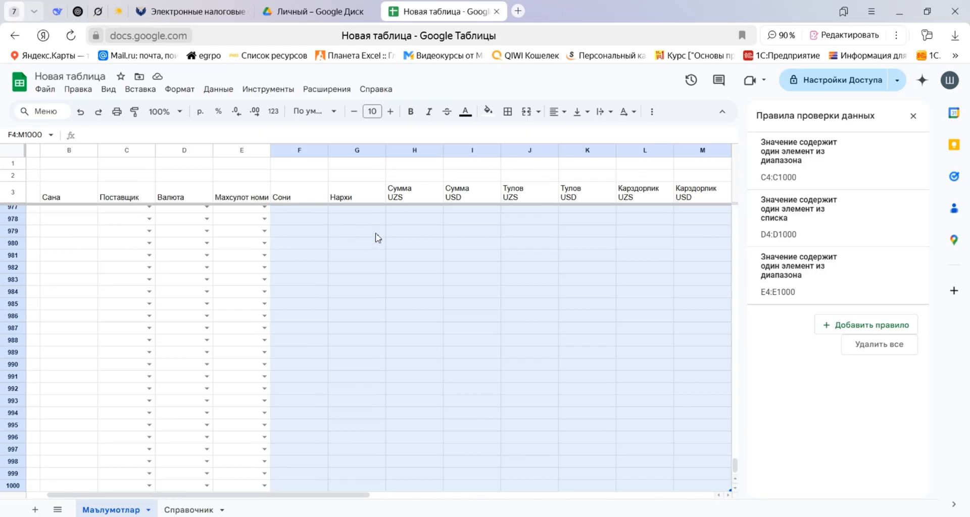
pyautogui.hotkey('shift', 'Left')
pyautogui.hotkey('shift', 'Left')
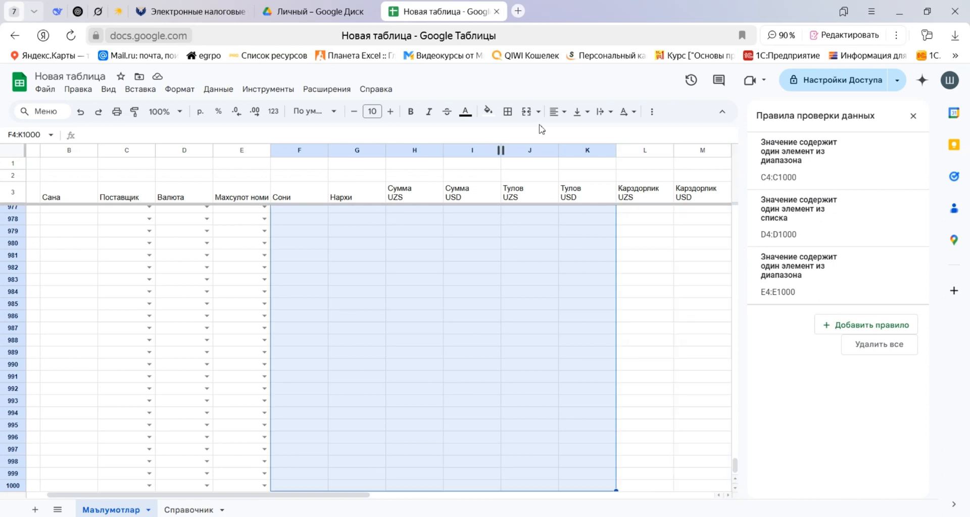
pyautogui.click(273, 111)
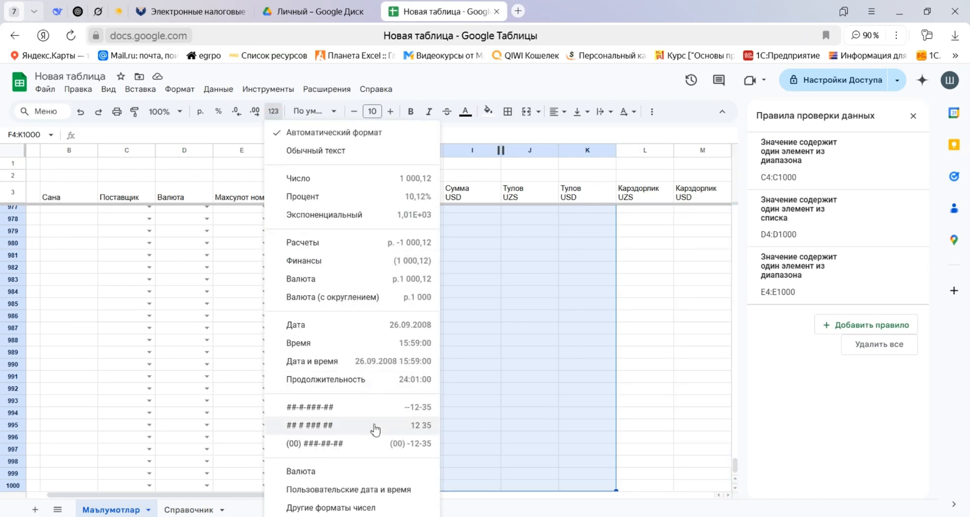
pyautogui.click(354, 509)
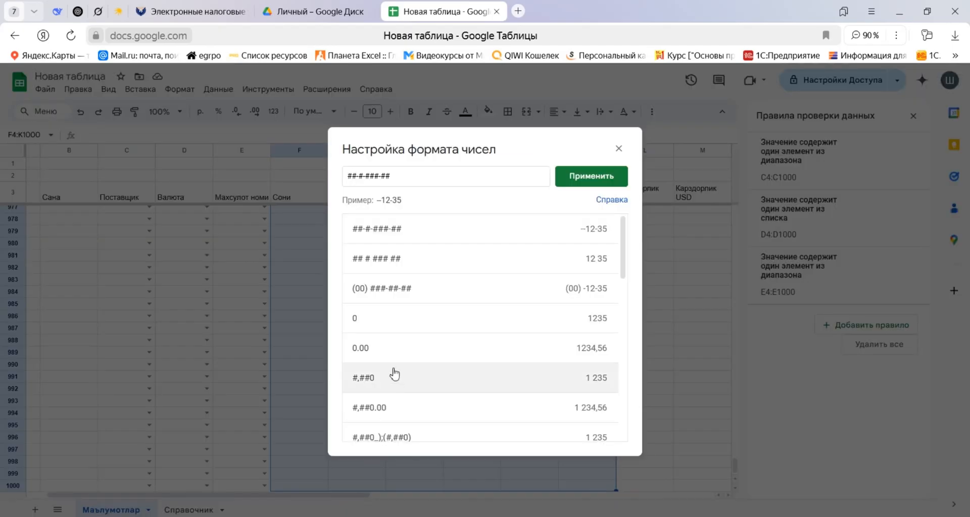
pyautogui.scroll(-4, 395, 326)
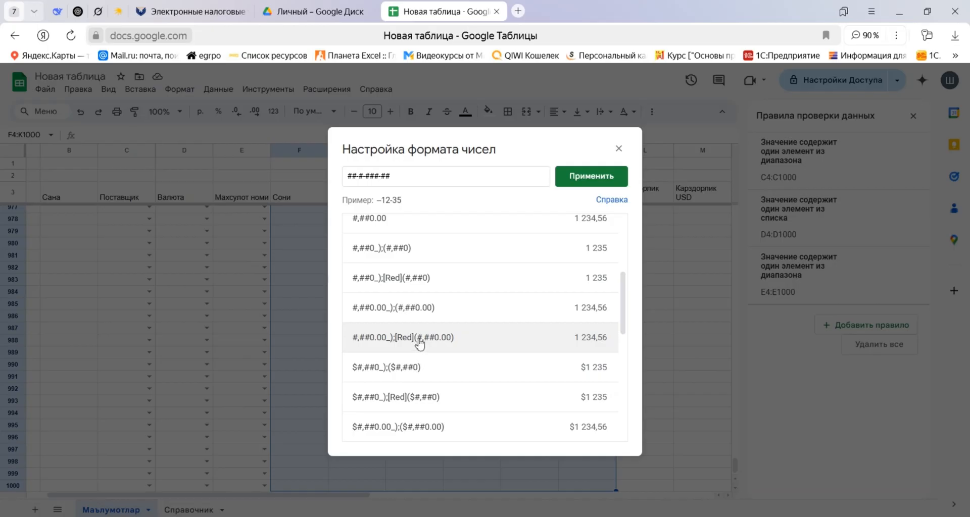
pyautogui.click(419, 344)
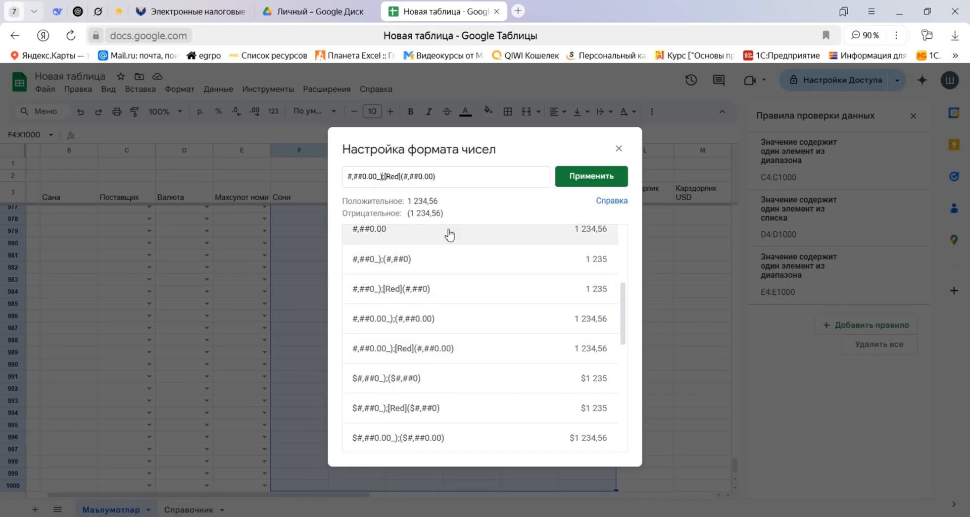
# Edit the custom number format to #,##0.00;[Red]-#,##0.00 and apply it to F4:K1000.
pyautogui.press('BackSpace')
pyautogui.press('BackSpace')
pyautogui.click(399, 176)
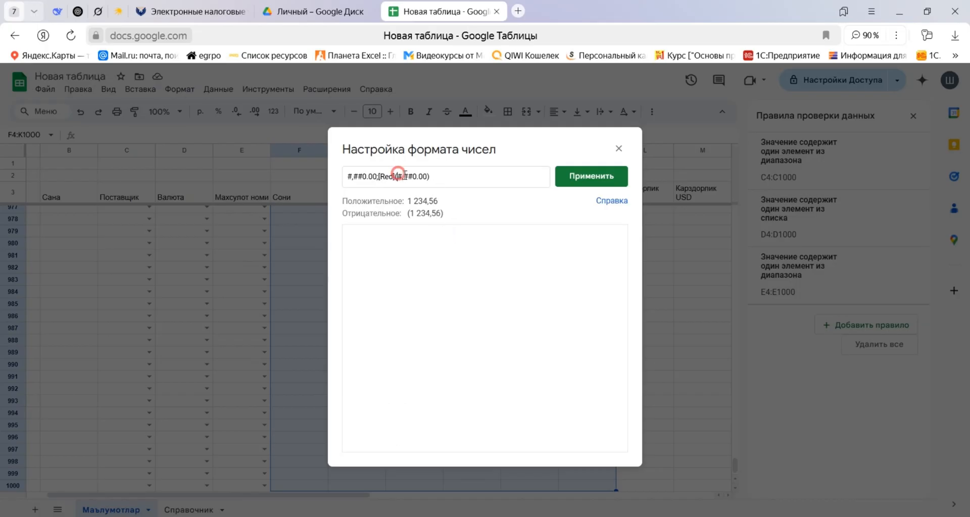
pyautogui.press('BackSpace')
pyautogui.write('-')
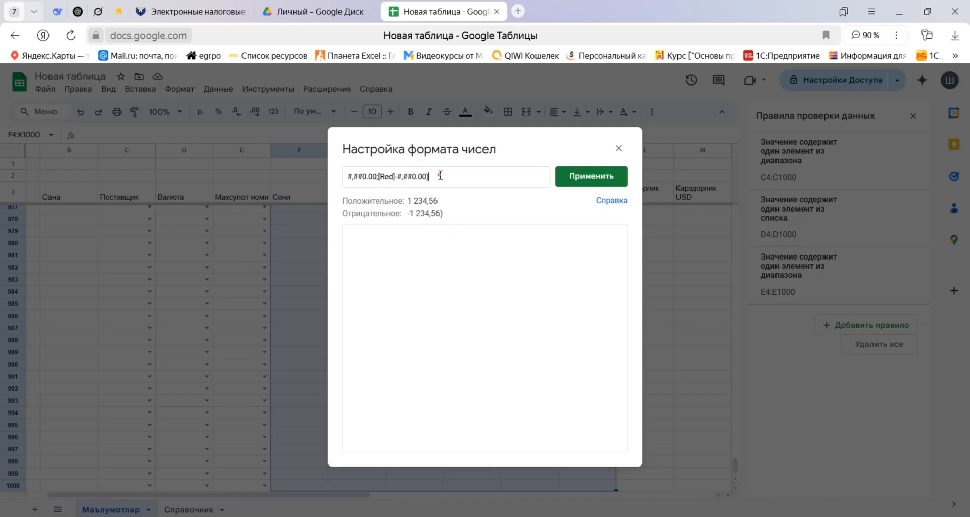
pyautogui.click(580, 177)
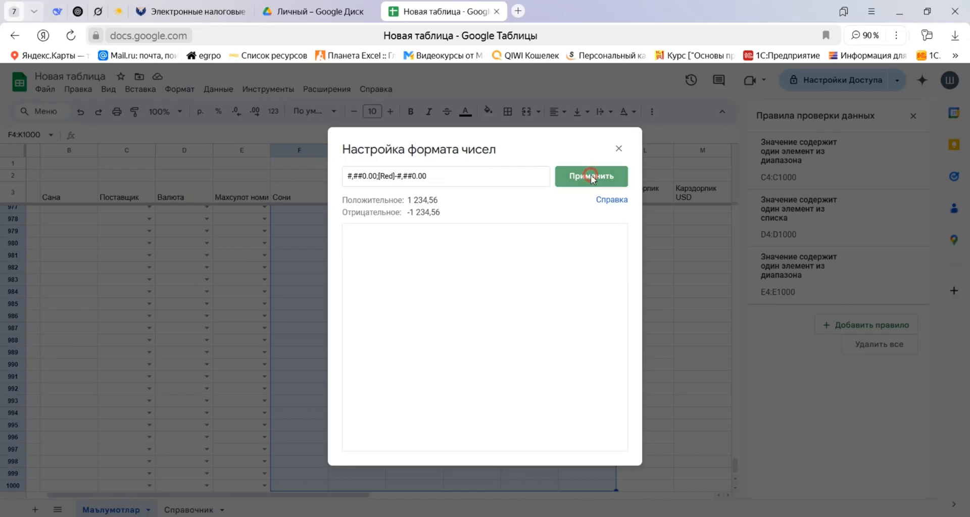
pyautogui.click(357, 213)
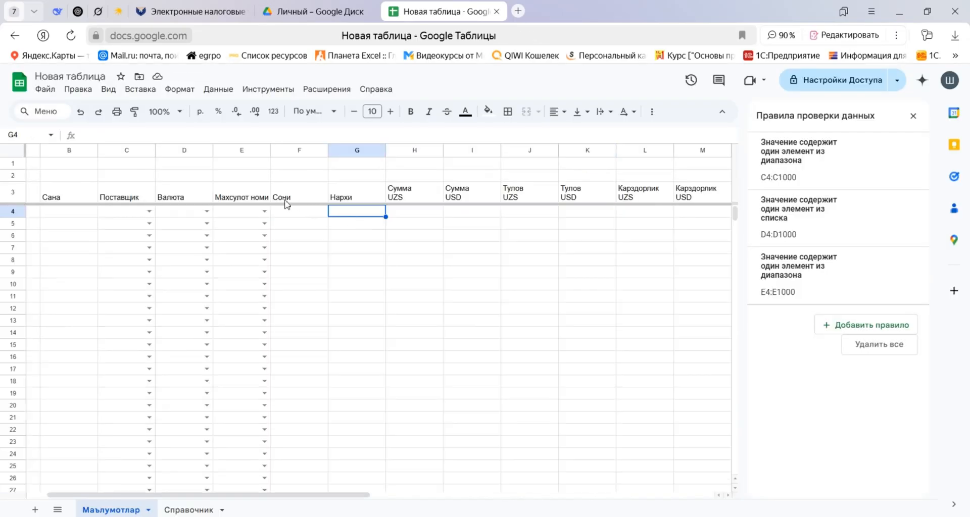
# Center the header texts in A3:N3 horizontally.
pyautogui.click(60, 197)
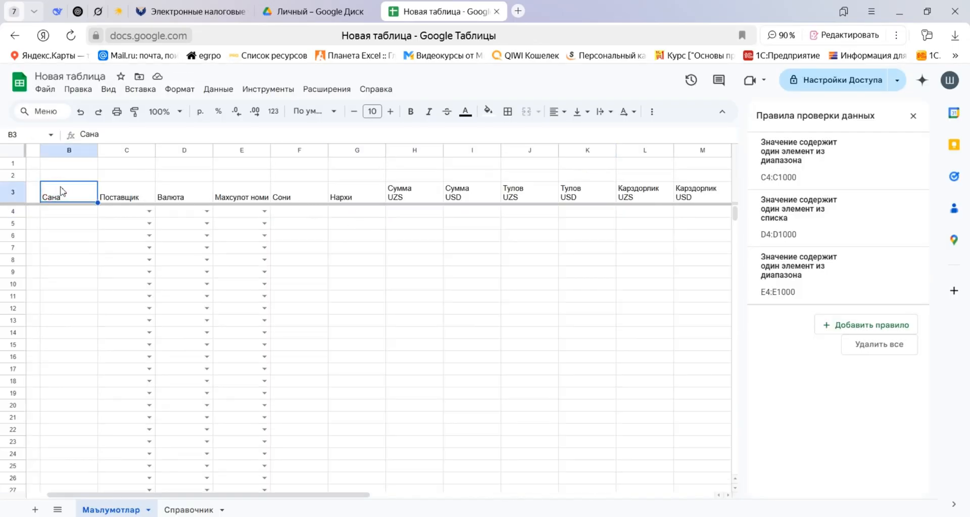
pyautogui.press('Left')
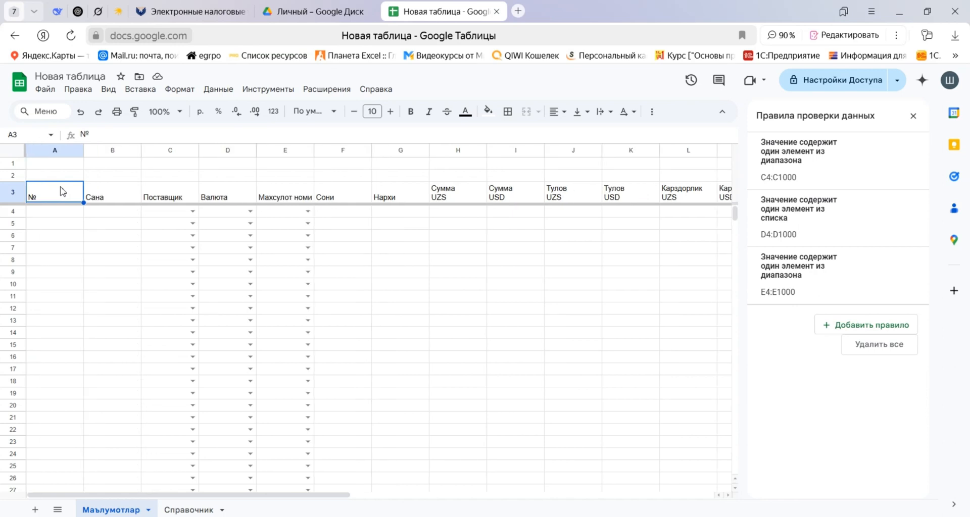
pyautogui.hotkey('ctrl', 'shift', 'Right')
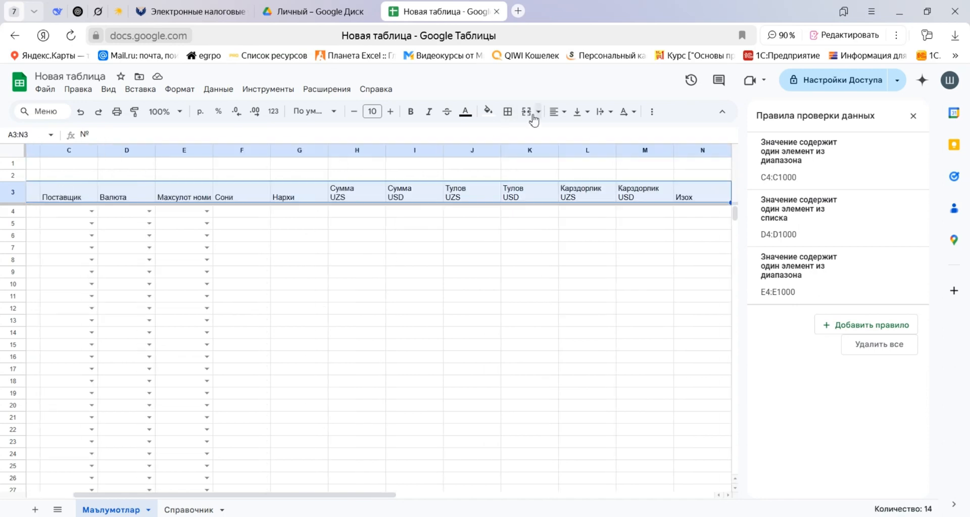
pyautogui.click(555, 111)
pyautogui.click(576, 134)
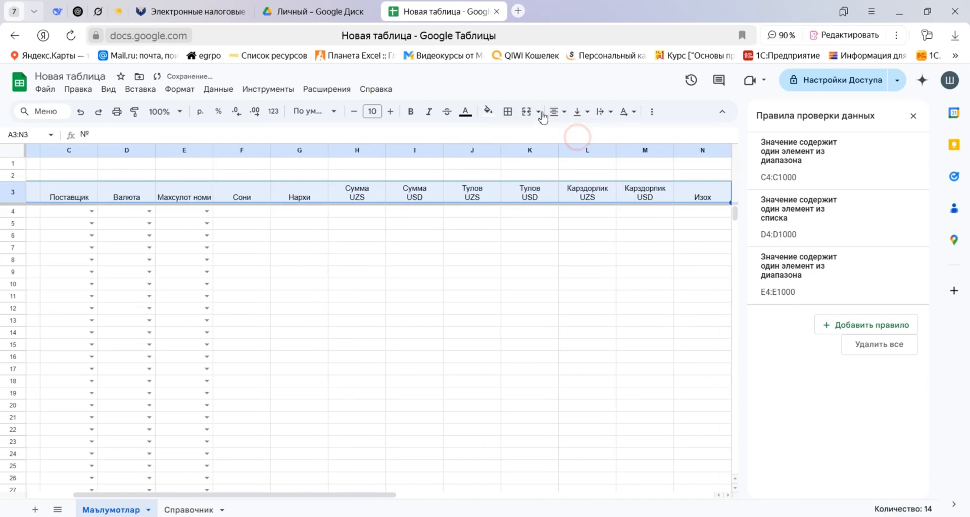
# Apply double-line borders to all sides of the header cells A3:N3.
pyautogui.click(538, 111)
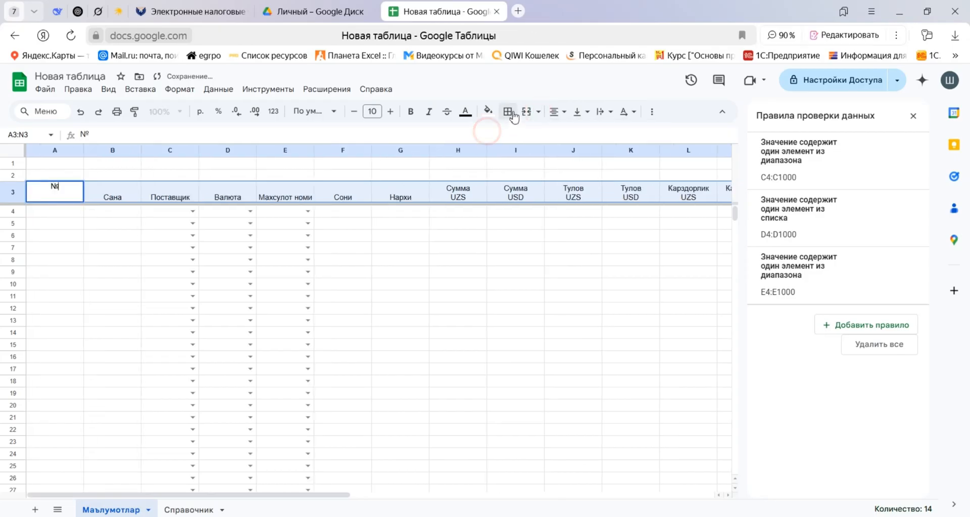
pyautogui.click(508, 112)
pyautogui.click(614, 153)
pyautogui.click(651, 242)
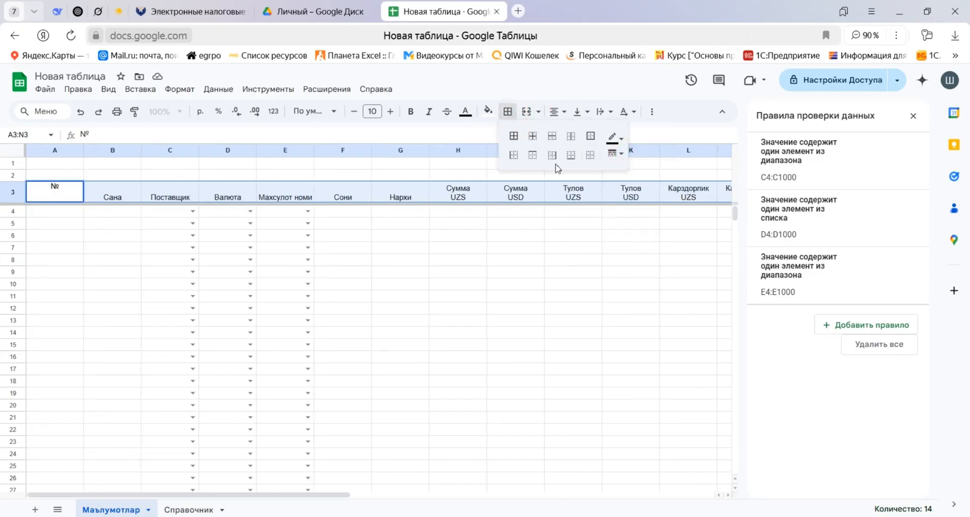
pyautogui.click(513, 135)
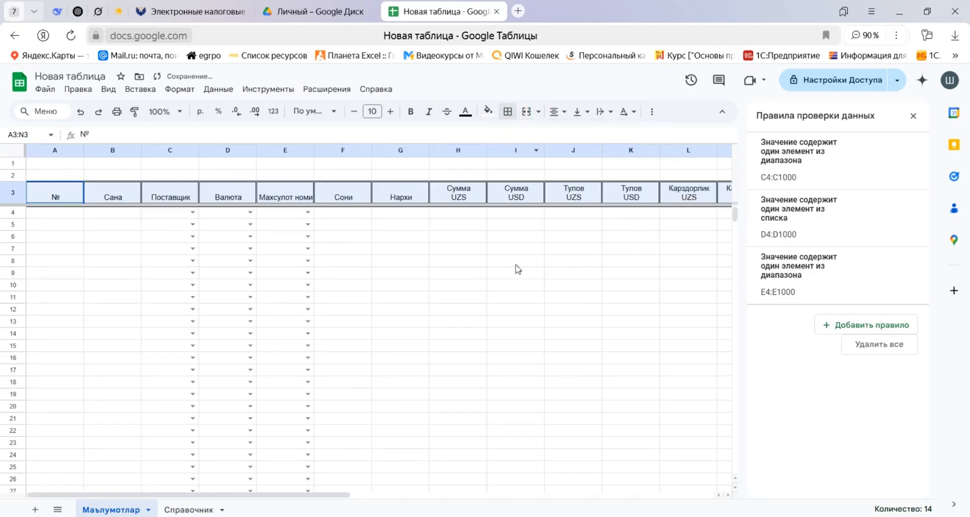
# Set the header row A3:N3 to bold Times New Roman at size 14.
pyautogui.click(390, 112)
pyautogui.click(391, 112)
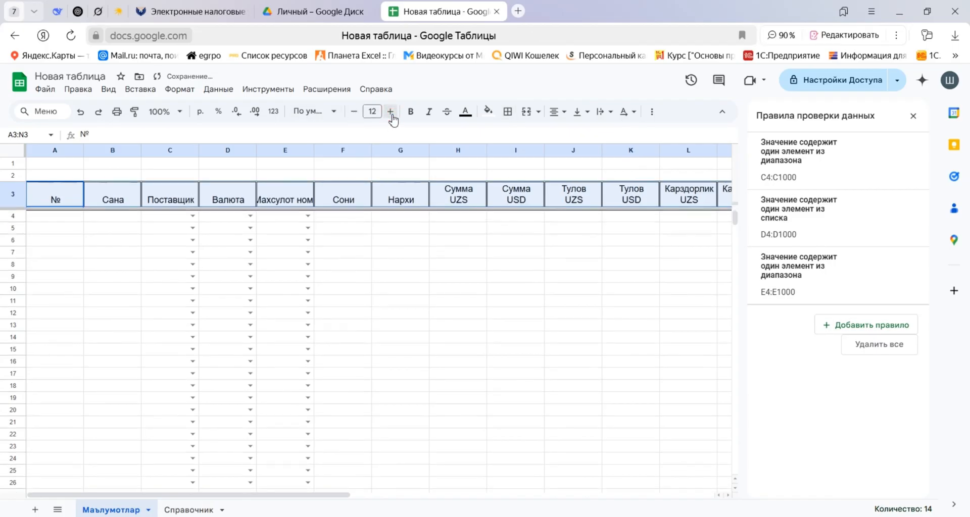
pyautogui.click(390, 112)
pyautogui.click(391, 112)
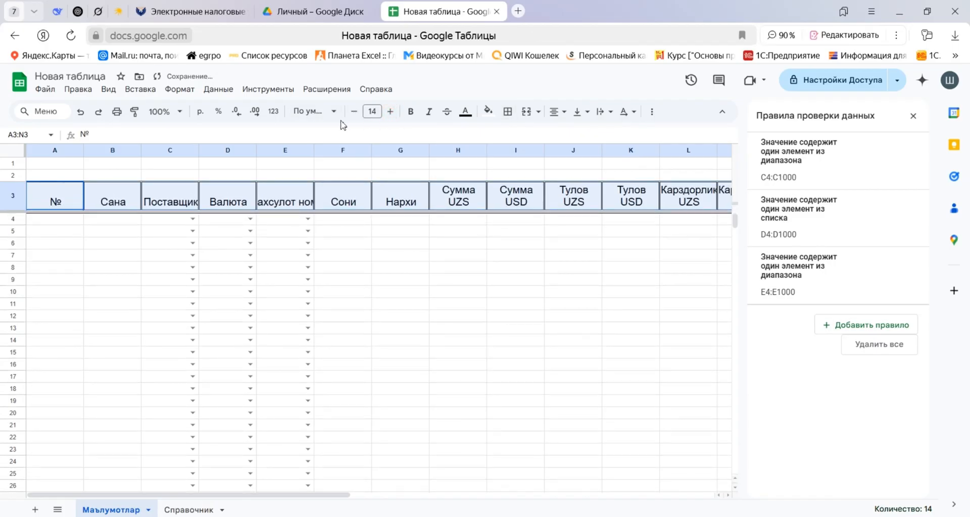
pyautogui.click(310, 112)
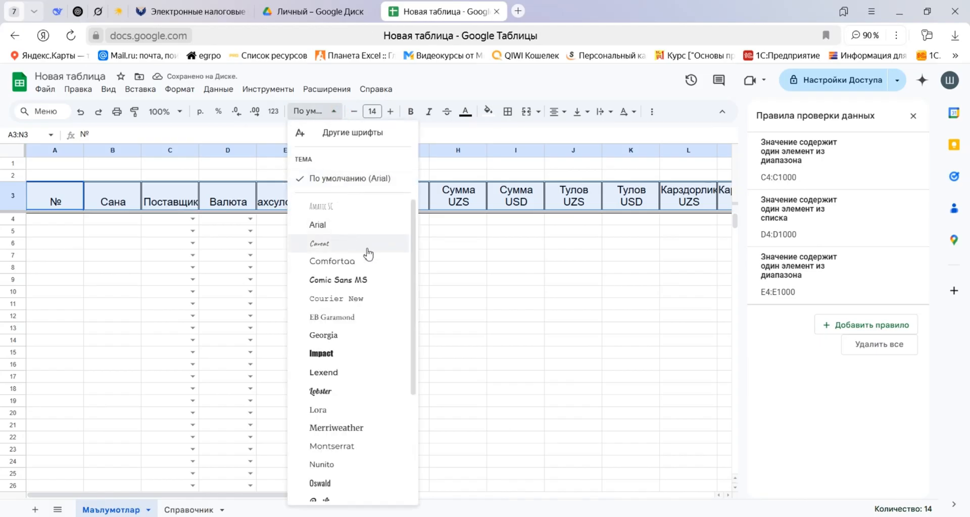
pyautogui.scroll(-4, 374, 268)
pyautogui.scroll(4, 373, 268)
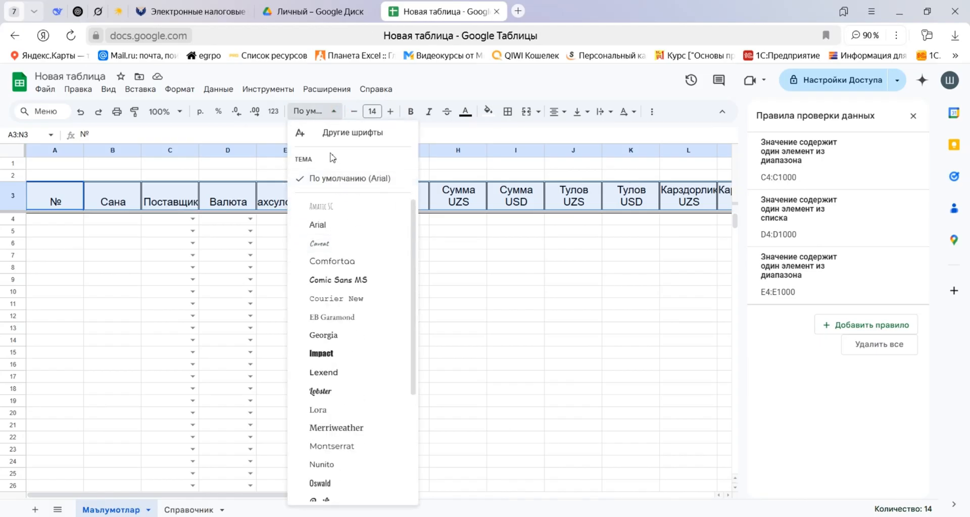
pyautogui.moveTo(414, 218); pyautogui.dragTo(430, 371)
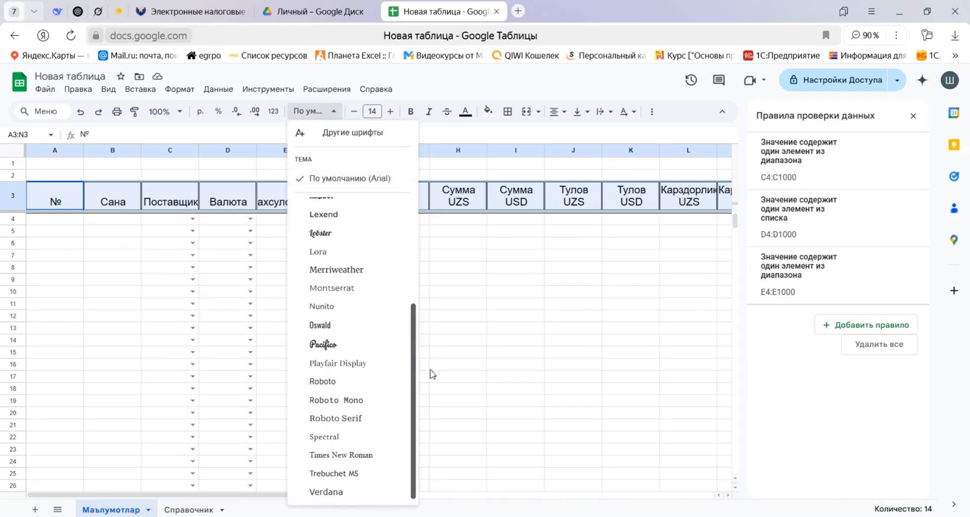
pyautogui.click(329, 455)
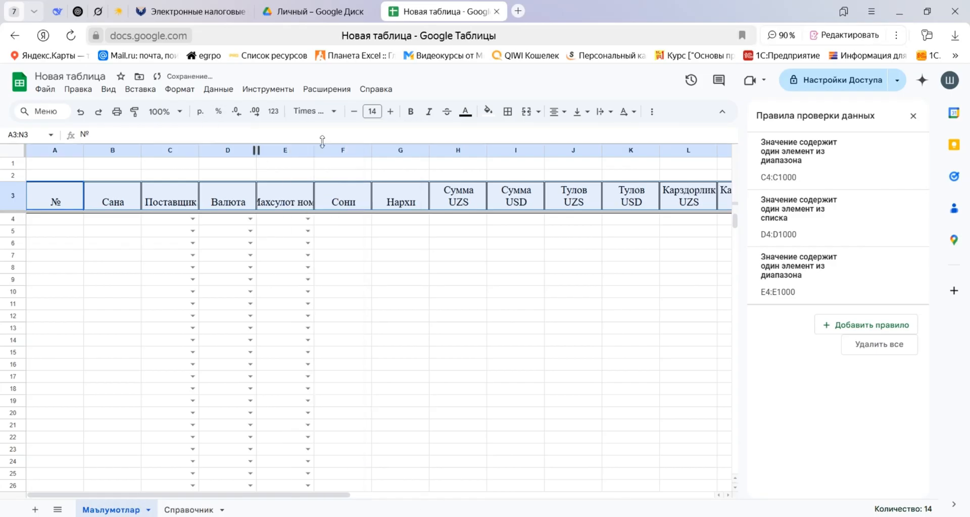
pyautogui.click(413, 115)
# Align the header row A3:N3 vertically to the middle and turn on text wrapping.
pyautogui.click(561, 111)
pyautogui.click(583, 111)
pyautogui.click(600, 134)
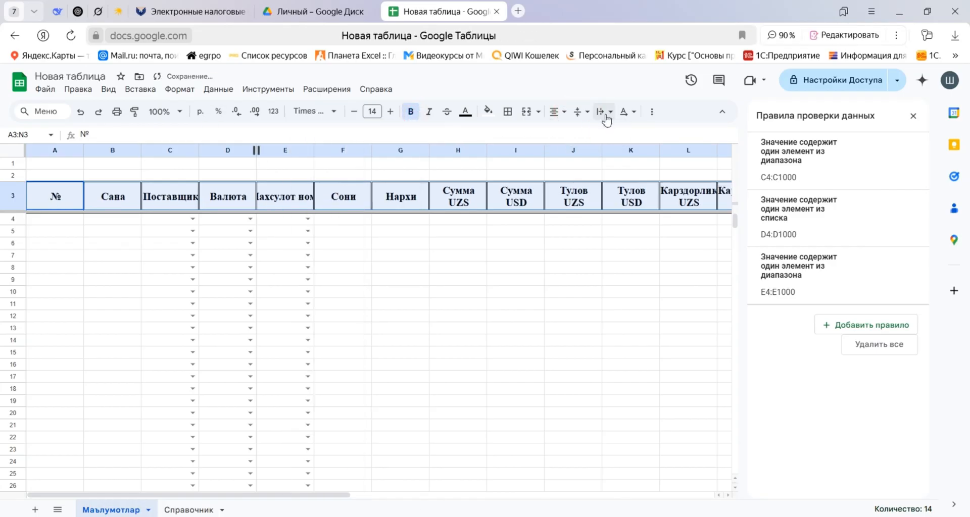
pyautogui.click(611, 111)
pyautogui.click(622, 134)
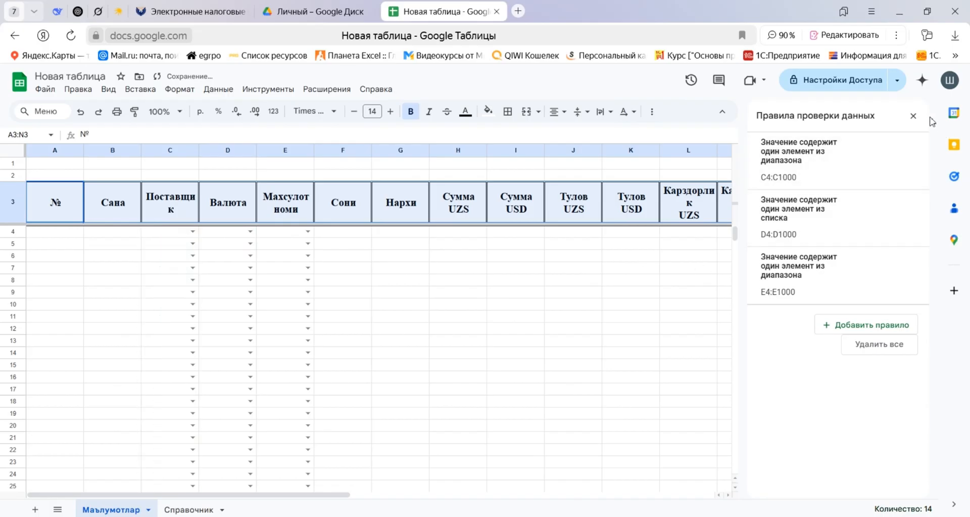
# Close the data validation rules and widen the Поставщик column and both Карздорлик columns so each header word fits on one line.
pyautogui.click(914, 116)
pyautogui.click(101, 255)
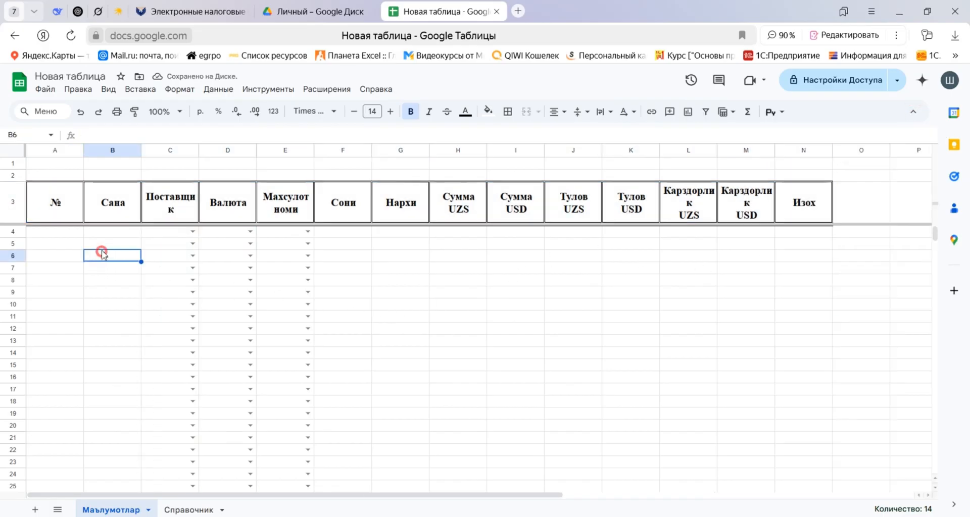
pyautogui.moveTo(199, 150); pyautogui.dragTo(255, 150)
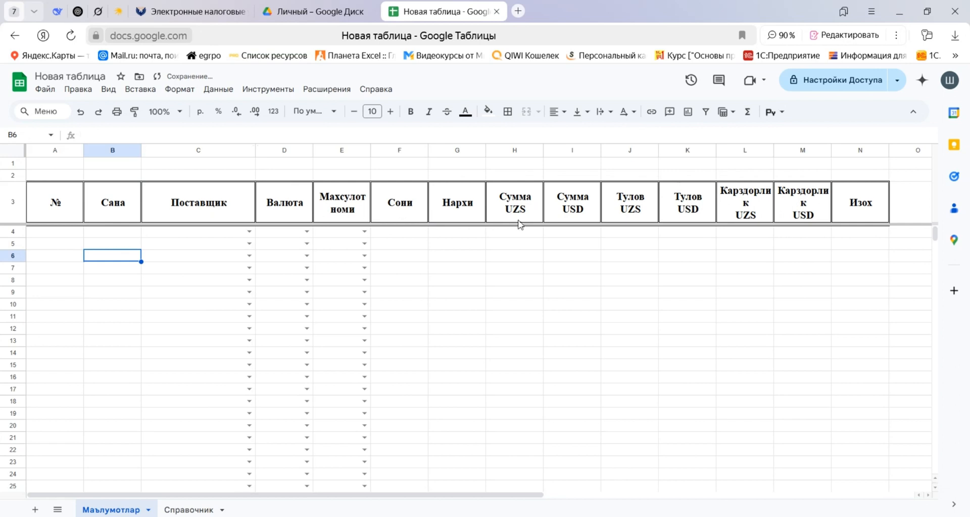
pyautogui.moveTo(751, 150); pyautogui.dragTo(802, 150)
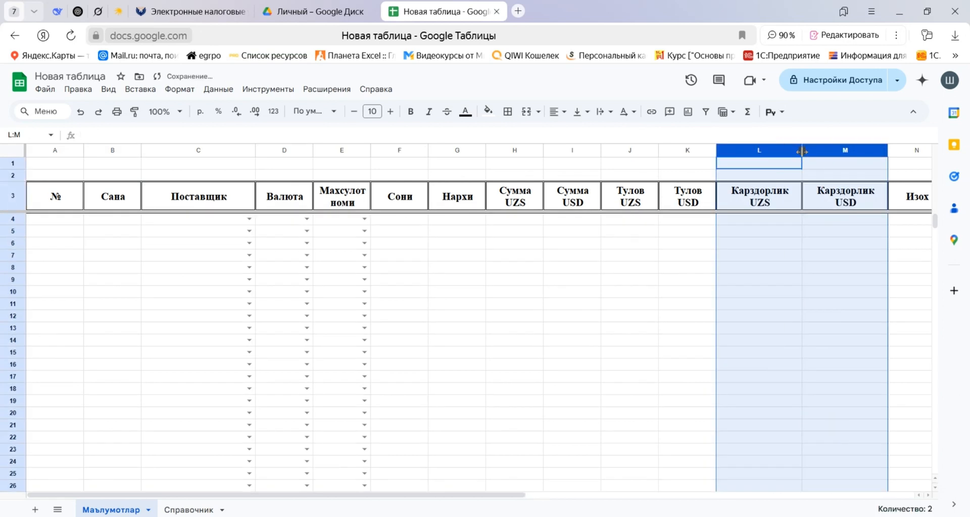
pyautogui.click(651, 245)
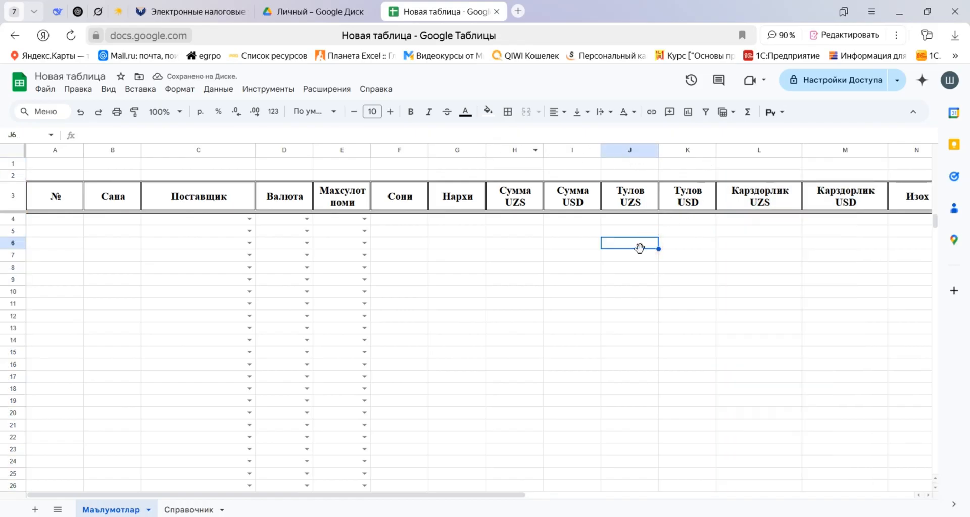
pyautogui.click(63, 222)
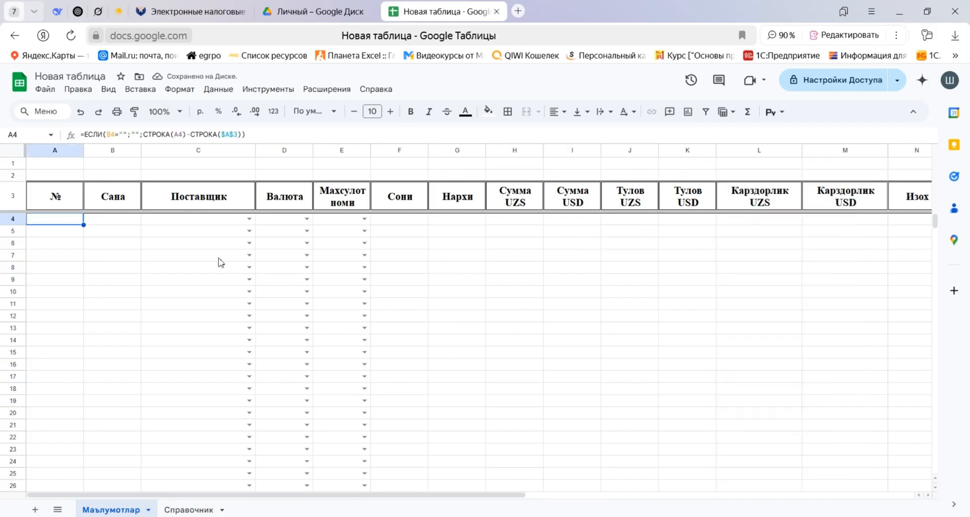
# Apply dashed borders to the table body cells A4:N1000.
pyautogui.hotkey('shift', 'Right')
pyautogui.hotkey('shift', 'Right')
pyautogui.hotkey('shift', 'Right')
pyautogui.hotkey('shift', 'Right')
pyautogui.hotkey('shift', 'Right')
pyautogui.hotkey('shift', 'Right')
pyautogui.hotkey('shift', 'Right')
pyautogui.hotkey('shift', 'Right')
pyautogui.hotkey('shift', 'Right')
pyautogui.hotkey('shift', 'Right')
pyautogui.hotkey('shift', 'Right')
pyautogui.hotkey('shift', 'Right')
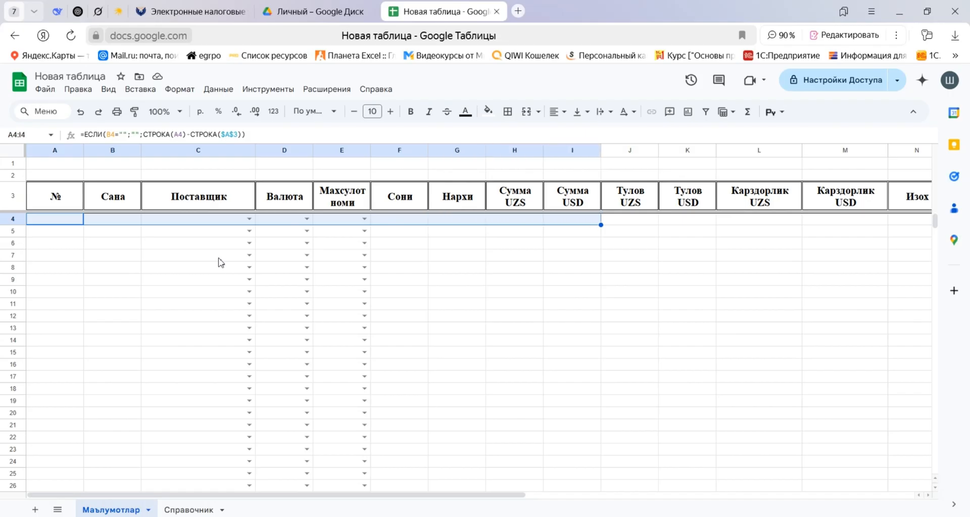
pyautogui.hotkey('shift', 'Right')
pyautogui.hotkey('ctrl', 'shift', 'Down')
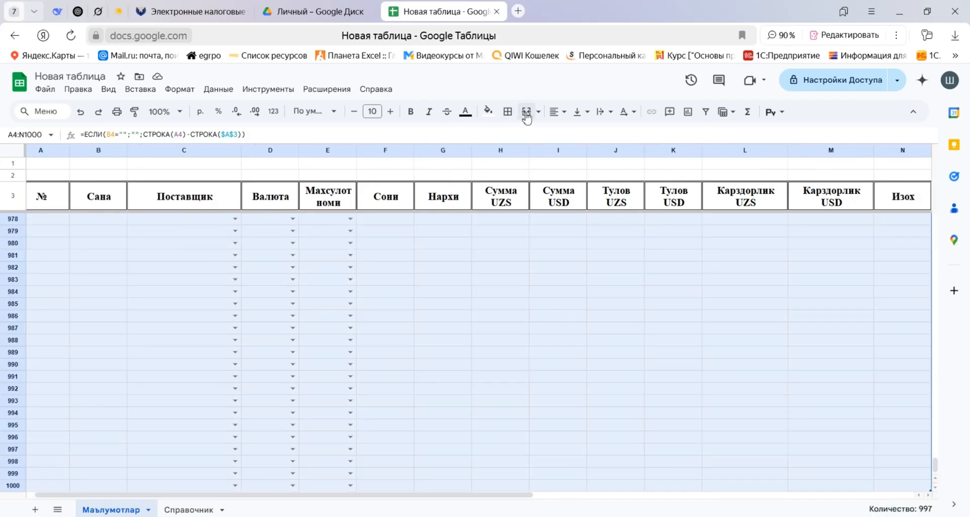
pyautogui.click(508, 111)
pyautogui.click(620, 153)
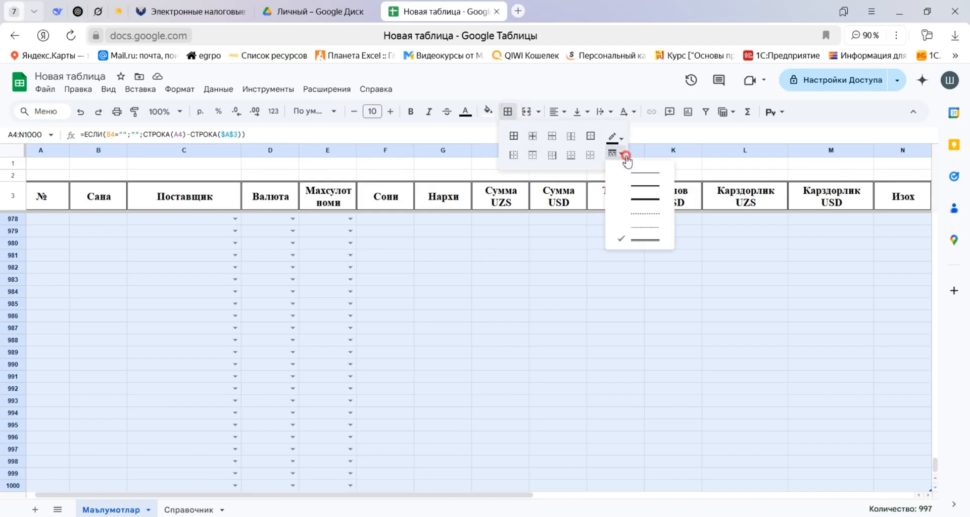
pyautogui.click(632, 214)
pyautogui.click(532, 136)
# Reapply double-line borders to all sides of the header cells A3:N3.
pyautogui.click(48, 199)
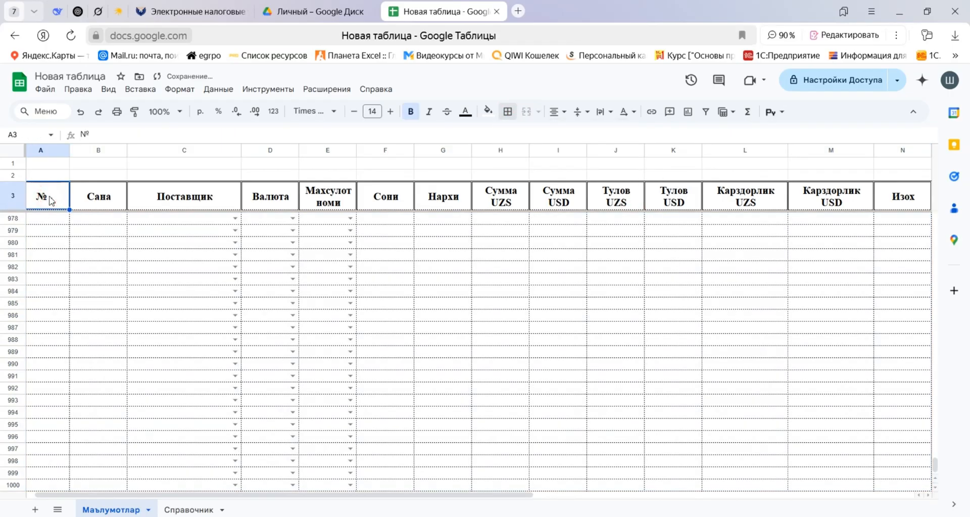
pyautogui.hotkey('ctrl', 'shift', 'Right')
pyautogui.click(508, 111)
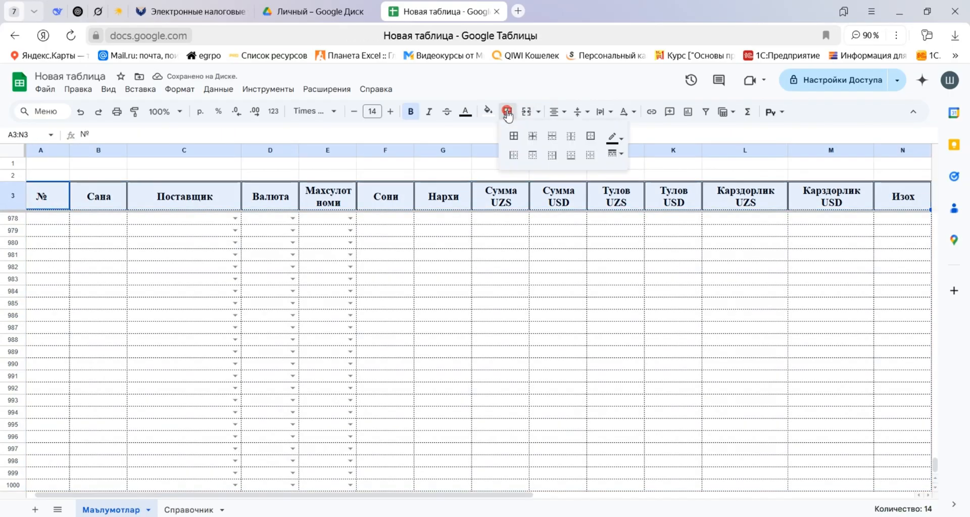
pyautogui.click(621, 154)
pyautogui.click(636, 242)
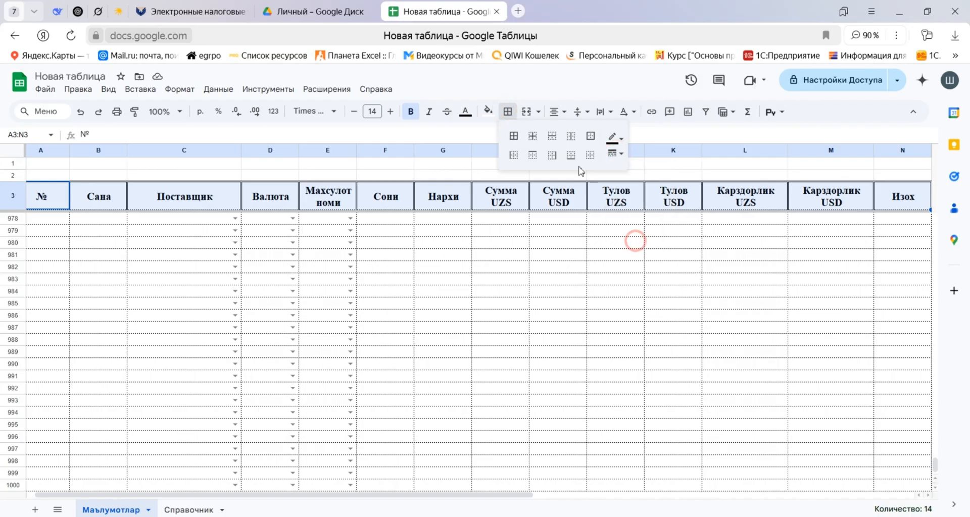
pyautogui.click(514, 136)
pyautogui.click(313, 250)
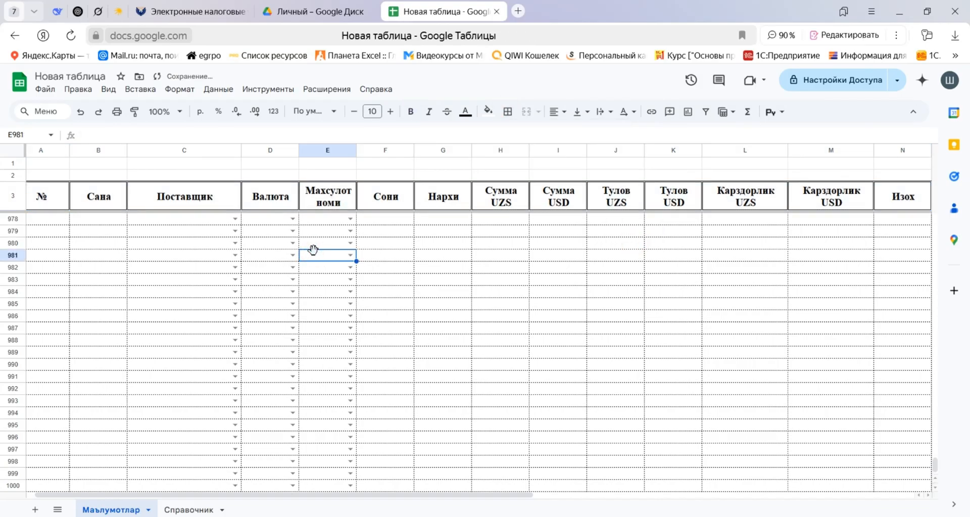
# Fill the header row A3:N3 with the standard yellow colour.
pyautogui.hotkey('ctrl', 'Left')
pyautogui.hotkey('ctrl', 'Up')
pyautogui.hotkey('ctrl', 'Up')
pyautogui.press('Down')
pyautogui.press('Down')
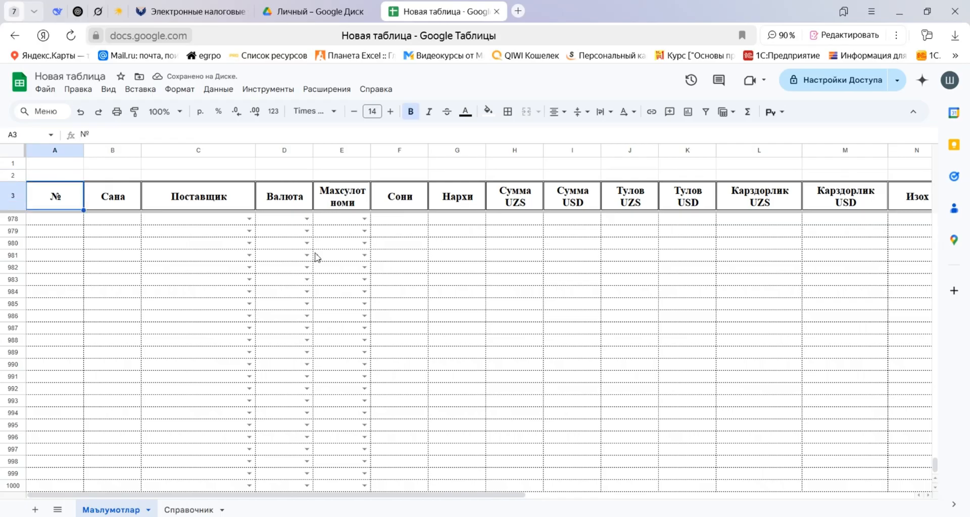
pyautogui.scroll(-2, 317, 257)
pyautogui.hotkey('ctrl', '-')
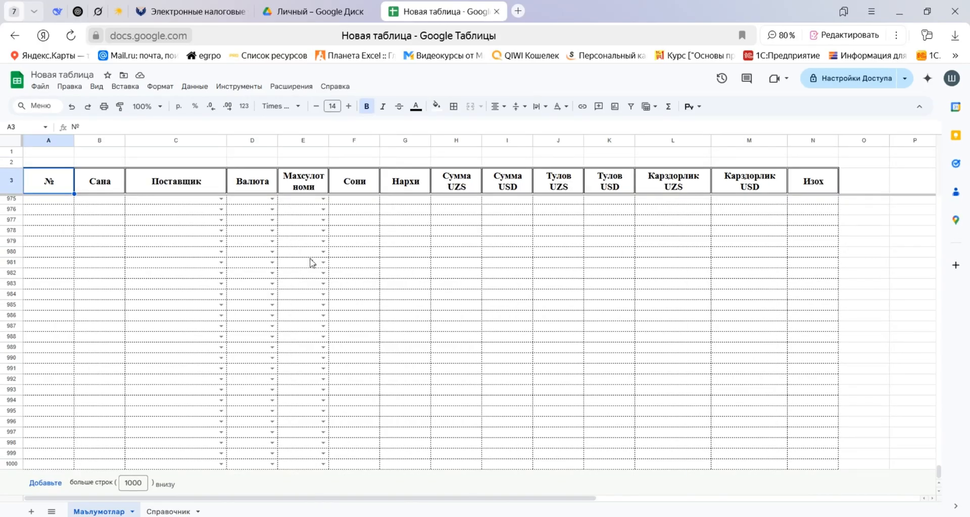
pyautogui.hotkey('ctrl', 'shift', 'Right')
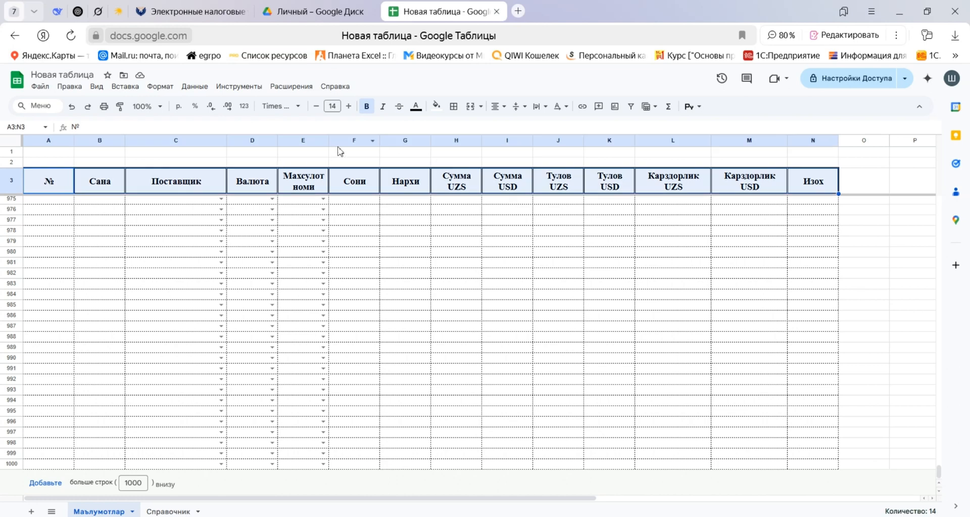
pyautogui.click(436, 106)
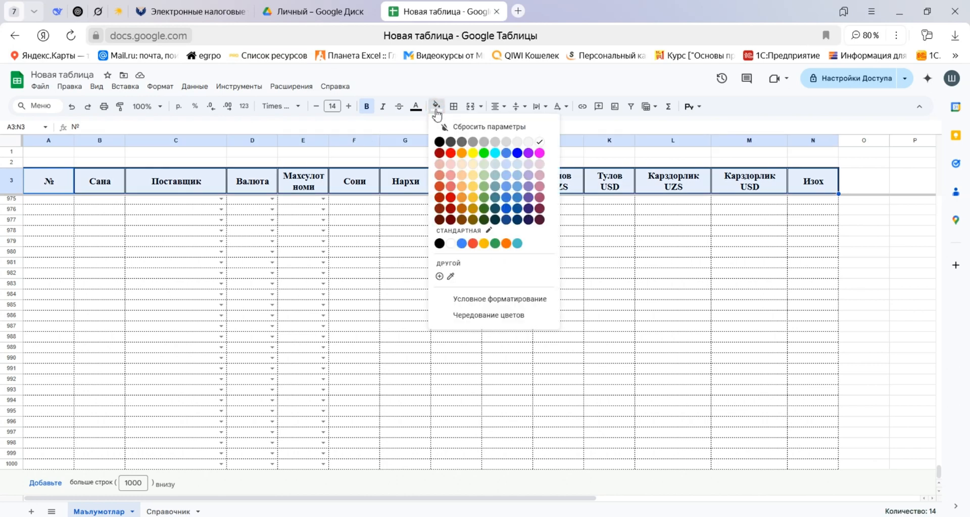
pyautogui.click(483, 245)
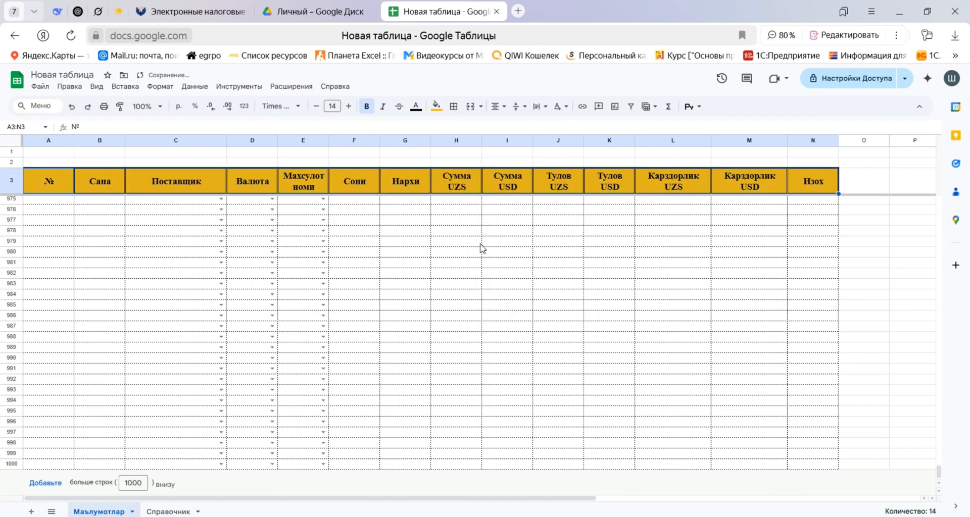
pyautogui.click(440, 247)
# Change the fill of the header row A3:N3 to a lighter yellow.
pyautogui.click(50, 186)
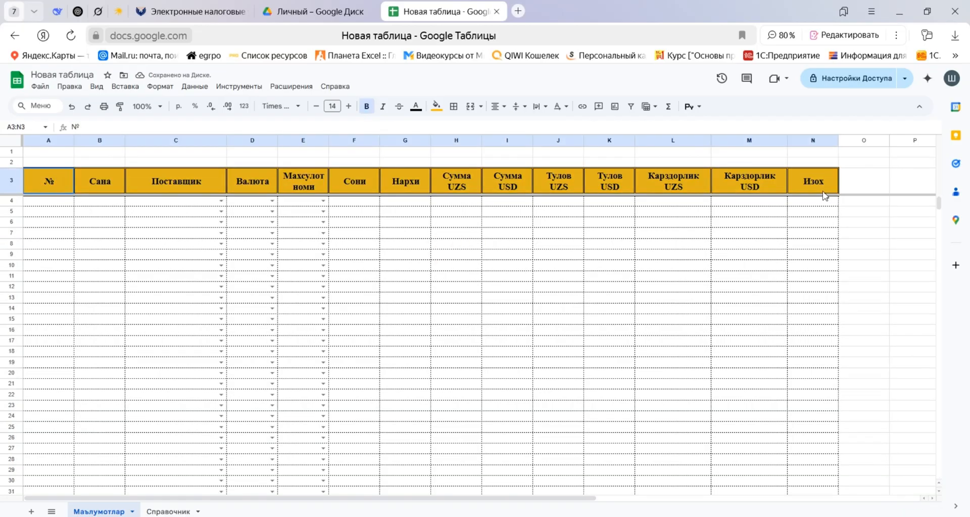
pyautogui.keyDown('shift'); pyautogui.click(824, 191); pyautogui.keyUp('shift')
pyautogui.click(436, 106)
pyautogui.click(474, 191)
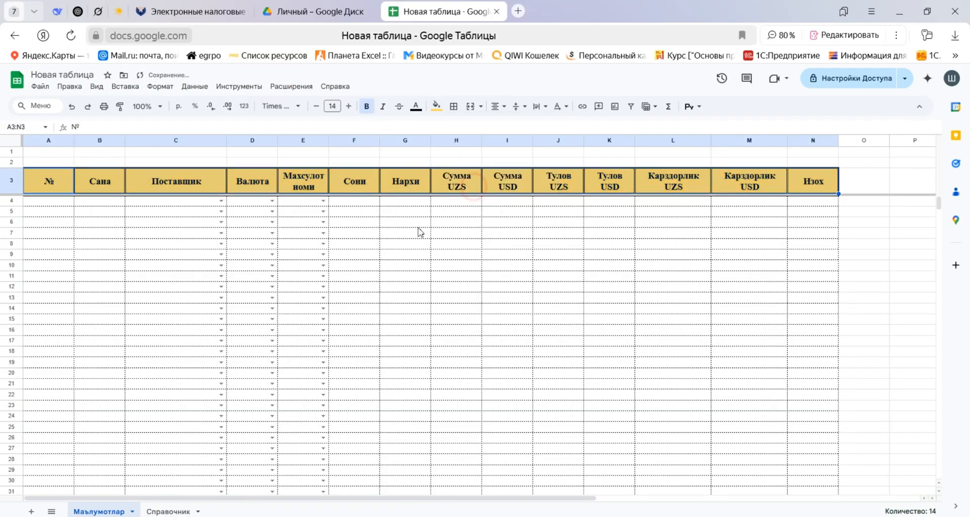
pyautogui.click(388, 233)
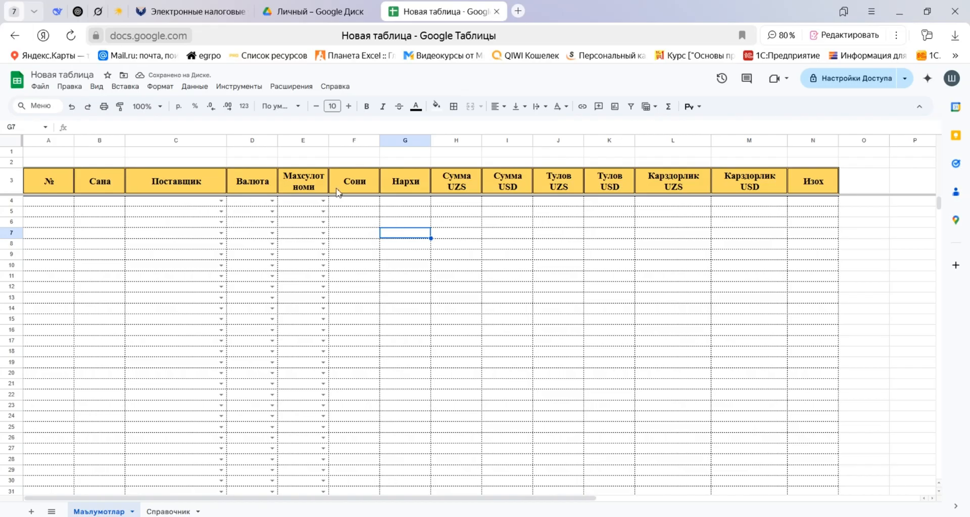
# Format cells F2 and H2:M2 above the headers as bold size 14 with the custom number format #,##0.00;[Red]-#,##0.00.
pyautogui.click(357, 162)
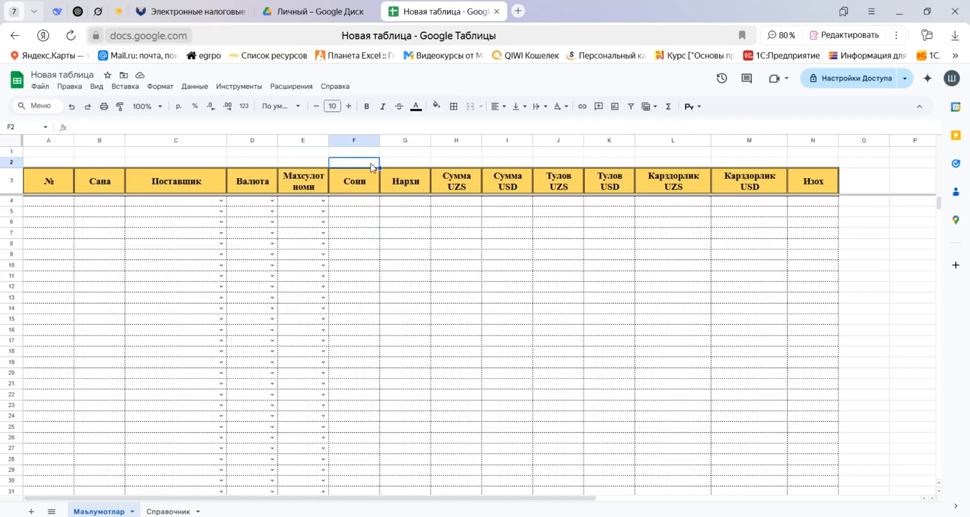
pyautogui.moveTo(466, 162); pyautogui.dragTo(610, 168)
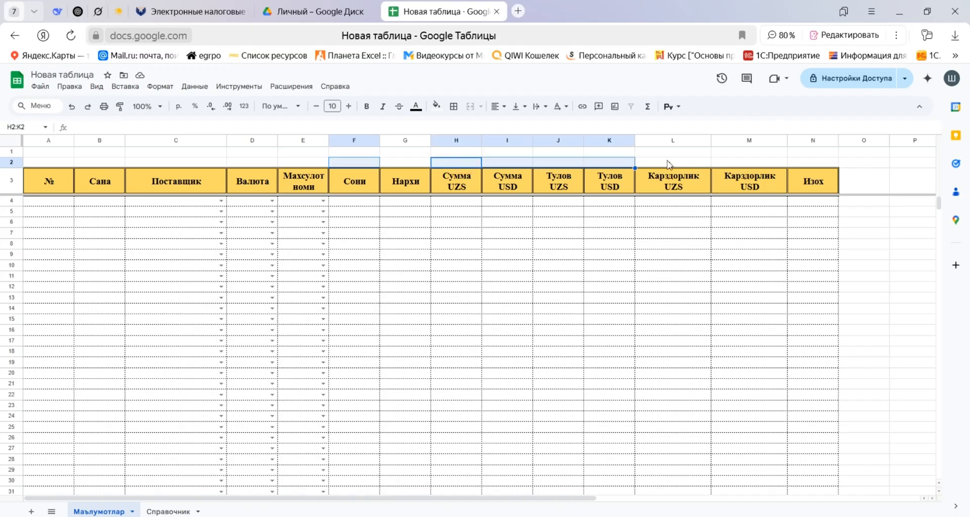
pyautogui.hotkey('shift', 'Right')
pyautogui.hotkey('shift', 'Right')
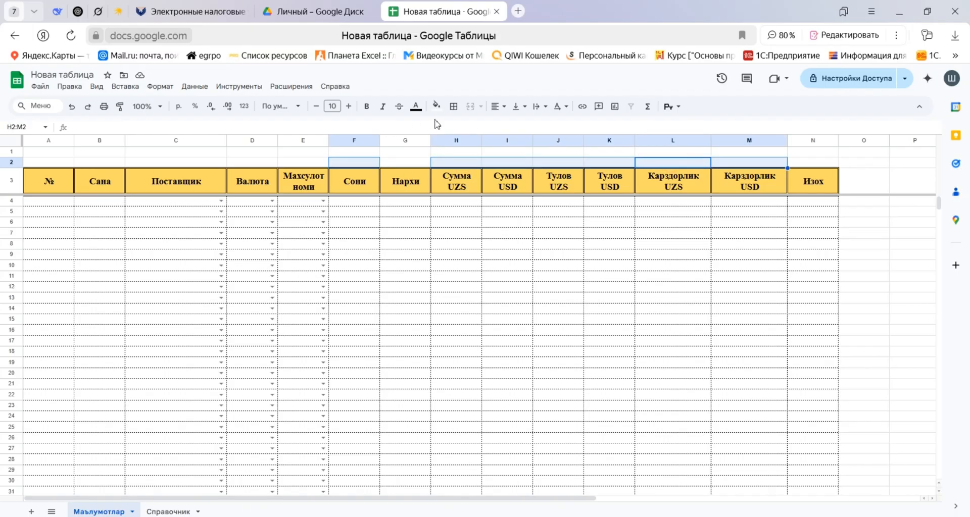
pyautogui.click(349, 107)
pyautogui.click(349, 106)
pyautogui.click(349, 106)
pyautogui.click(349, 106)
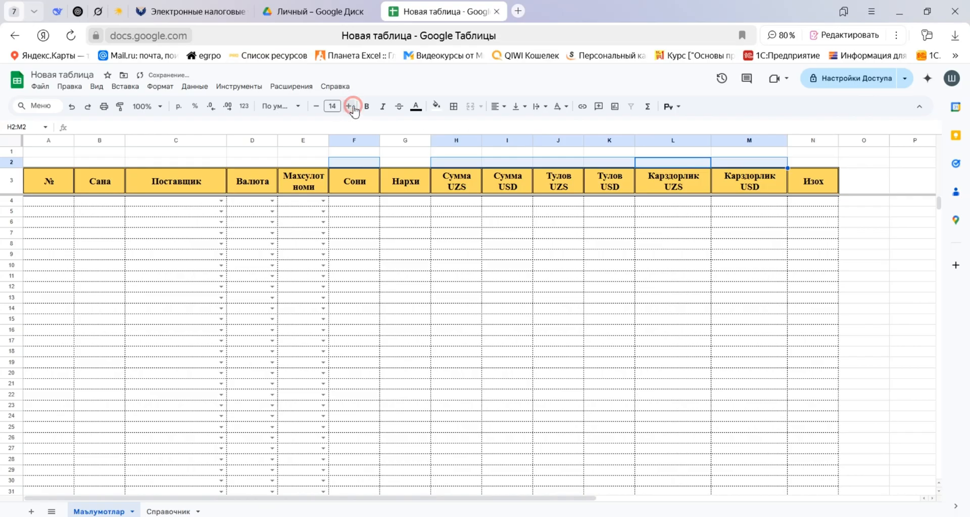
pyautogui.click(367, 106)
pyautogui.click(244, 106)
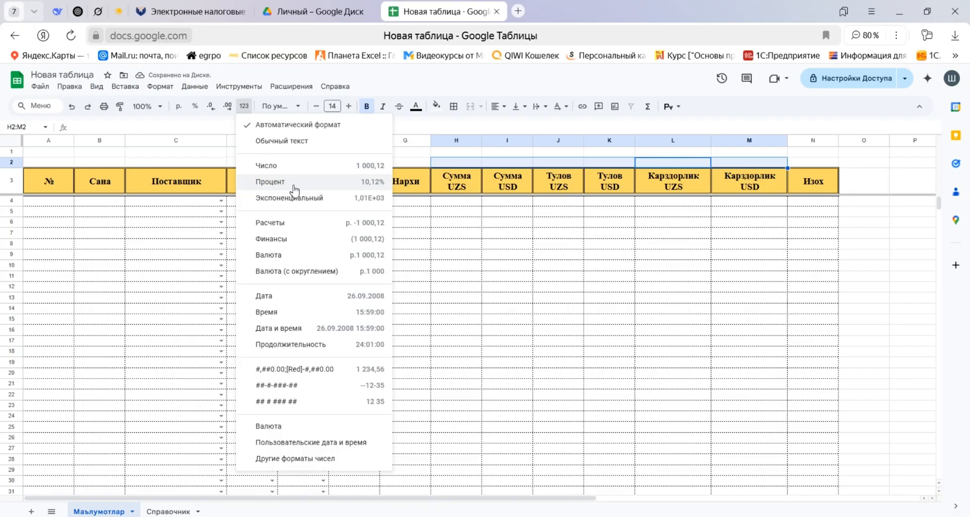
pyautogui.click(314, 370)
# Apply double-line borders to all sides of cells F2 and H2:M2.
pyautogui.click(454, 106)
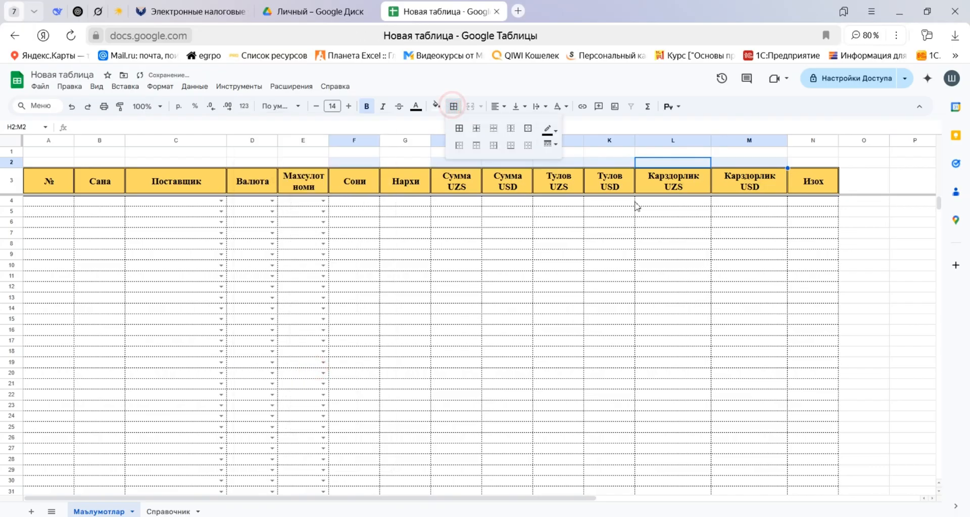
pyautogui.click(549, 144)
pyautogui.click(571, 221)
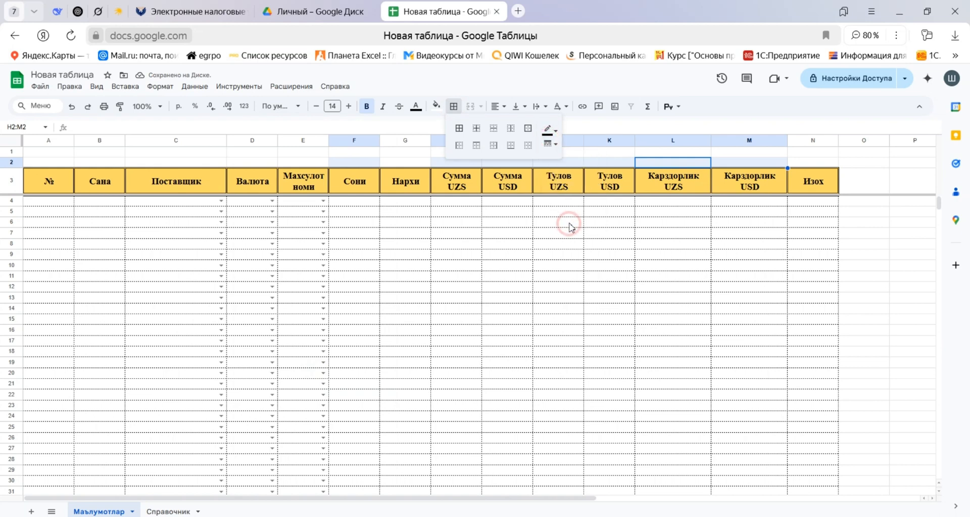
pyautogui.click(456, 130)
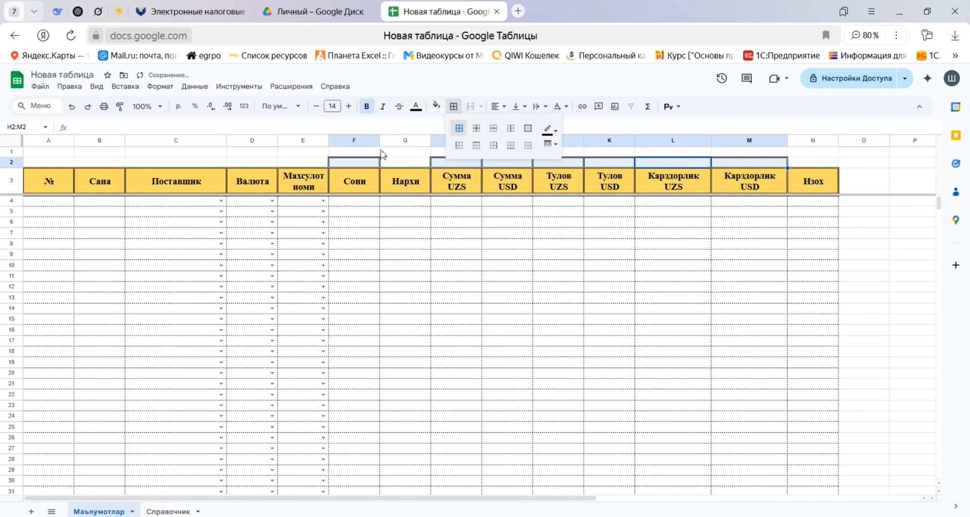
# Fill cells F2 and H2:M2 with the custom light green colour #d6ffa1.
pyautogui.click(435, 106)
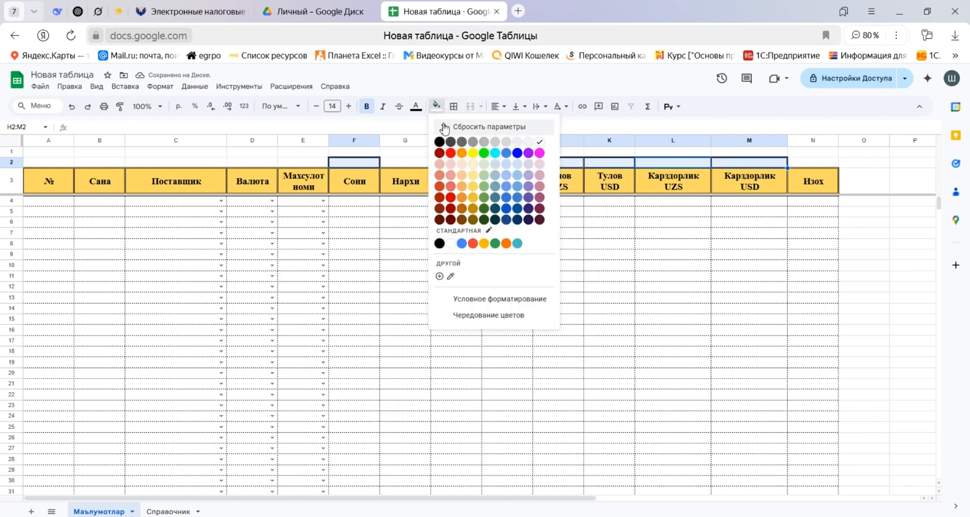
pyautogui.click(439, 276)
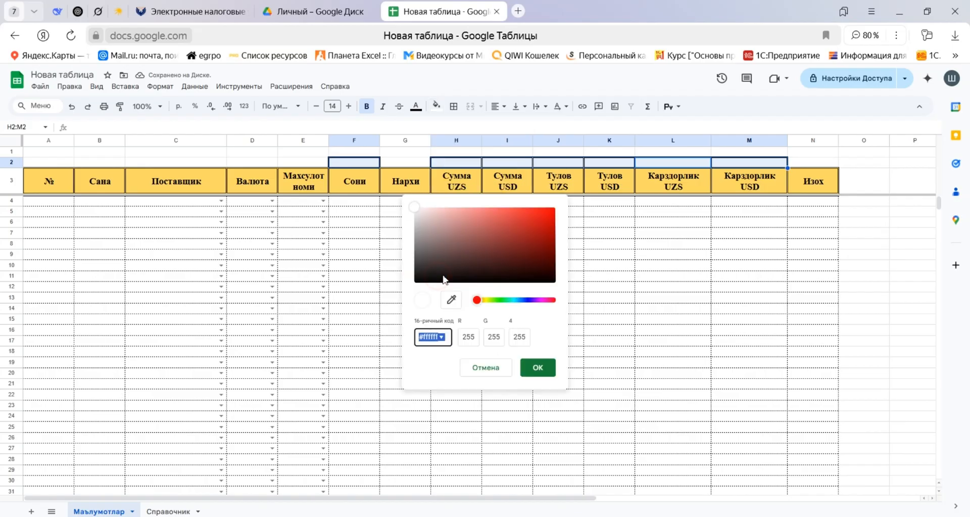
pyautogui.moveTo(482, 300); pyautogui.dragTo(496, 300)
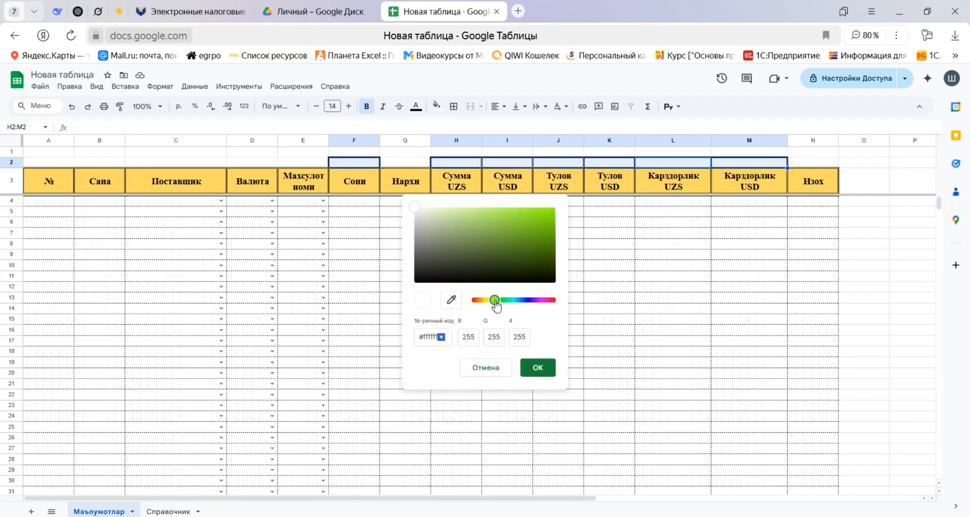
pyautogui.moveTo(501, 220); pyautogui.dragTo(466, 205)
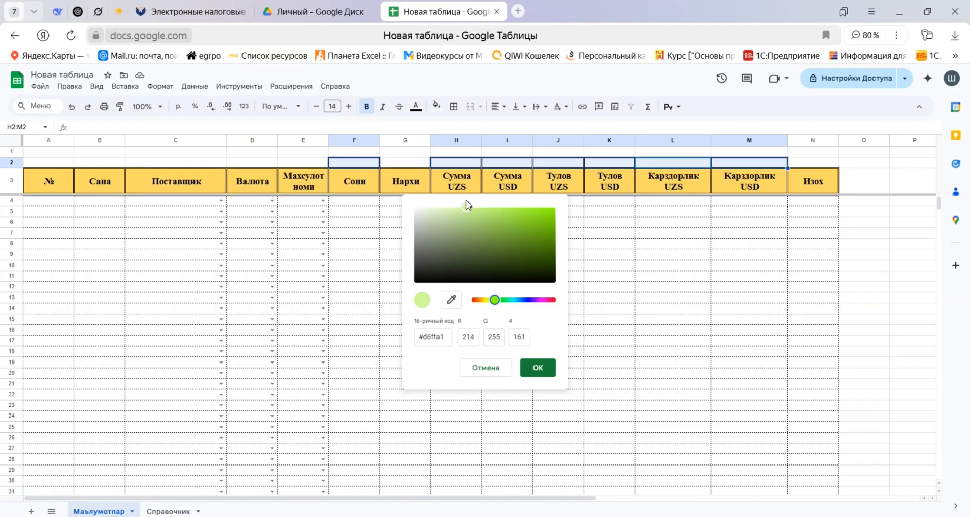
pyautogui.click(538, 368)
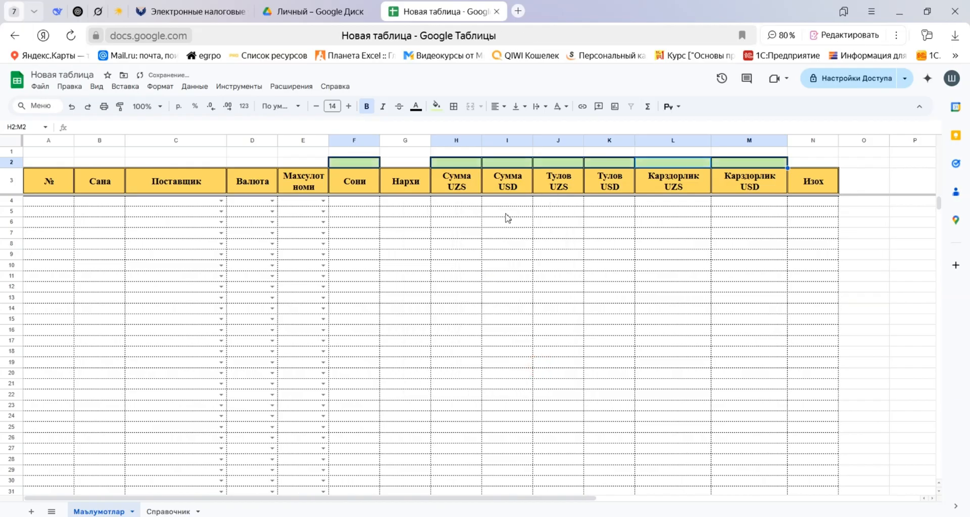
pyautogui.click(470, 244)
# Enter the formula =ПРОМЕЖУТОЧНЫЕ.ИТОГИ(109;F4:F) in F2 to subtotal the Сони column.
pyautogui.click(355, 165)
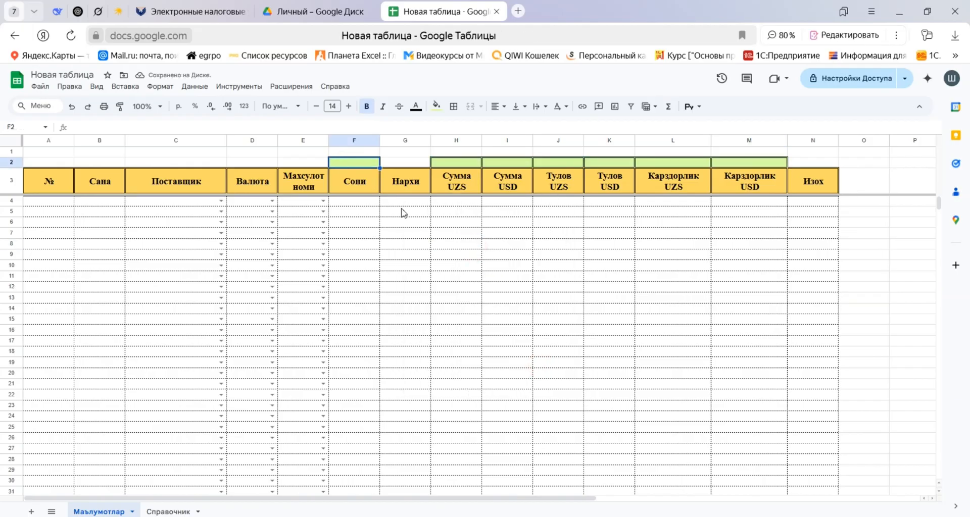
pyautogui.write('=ghjvt')
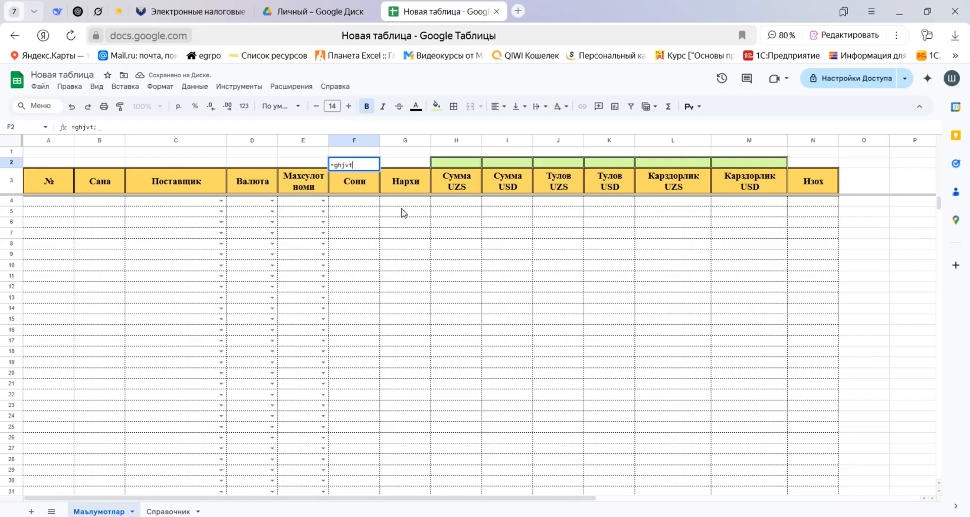
pyautogui.press('Tab')
pyautogui.write('109;')
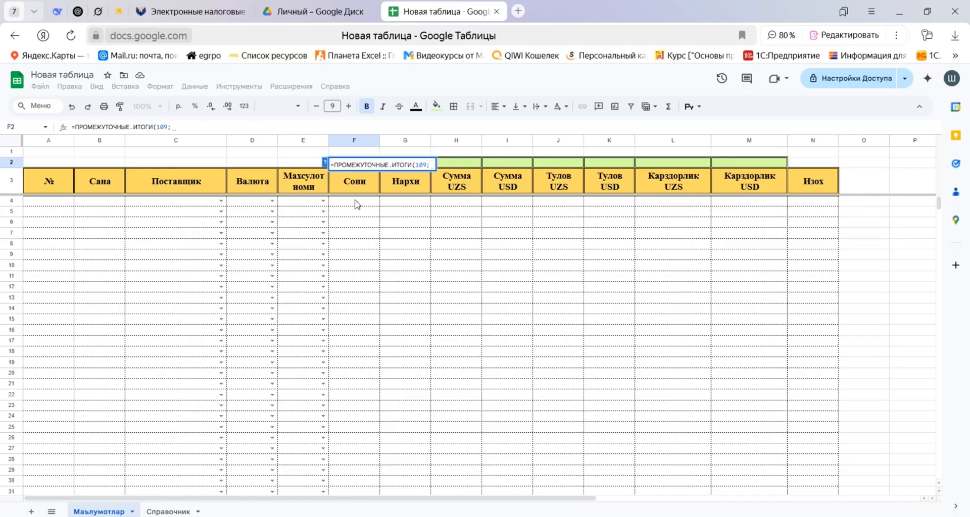
pyautogui.moveTo(356, 204); pyautogui.dragTo(356, 235)
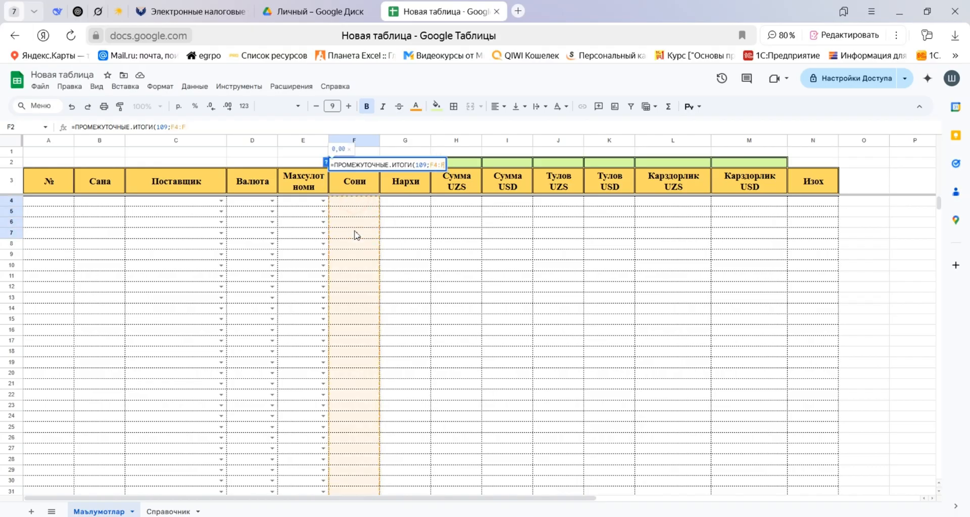
pyautogui.write(')')
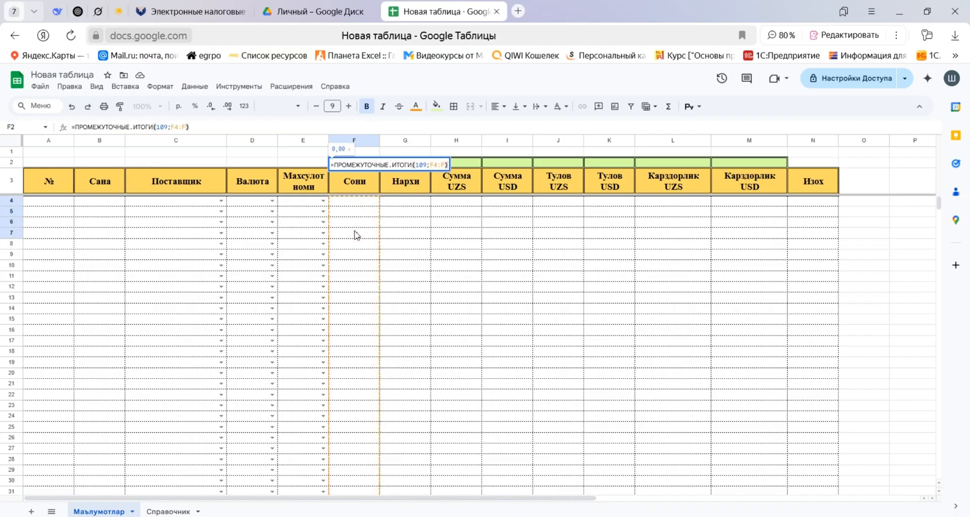
pyautogui.press('Return')
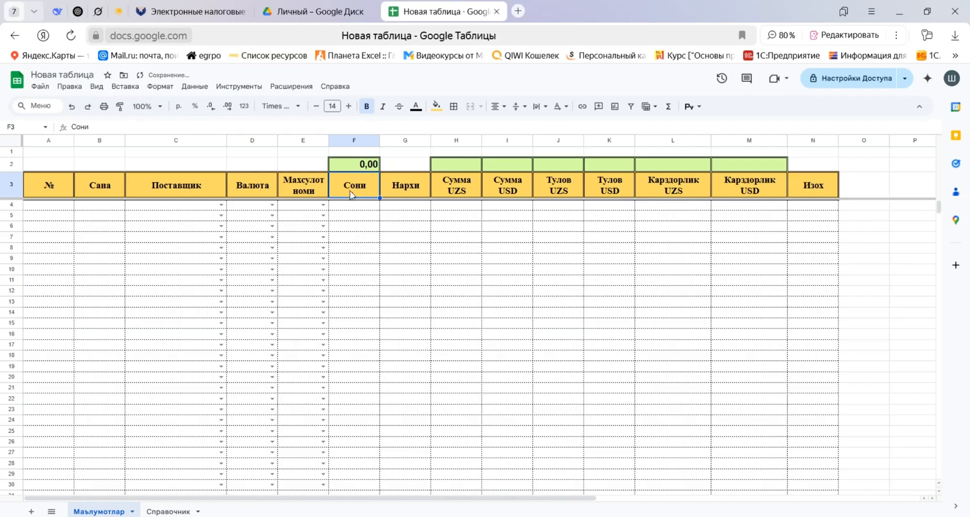
# Center the contents of the subtotal cells F2:M2 horizontally and align them to the vertical middle.
pyautogui.moveTo(364, 167); pyautogui.dragTo(745, 163)
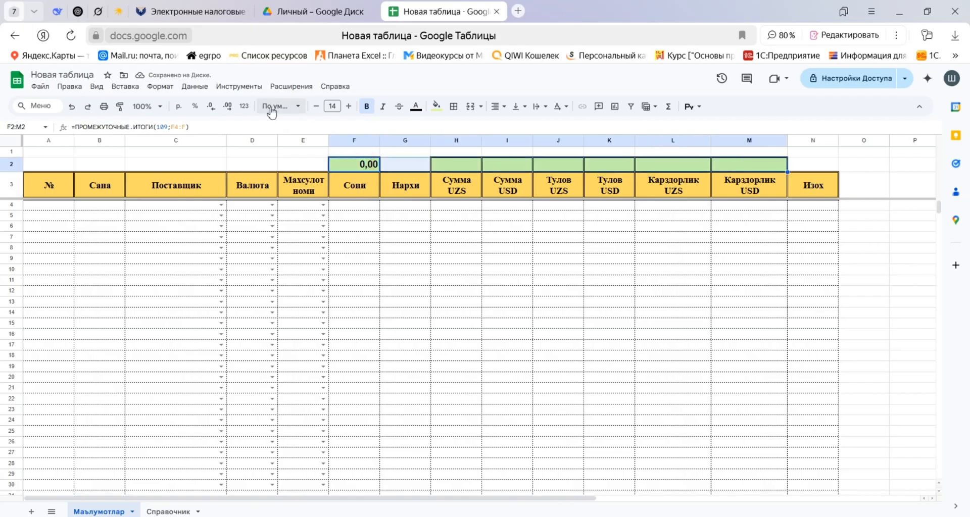
pyautogui.click(515, 106)
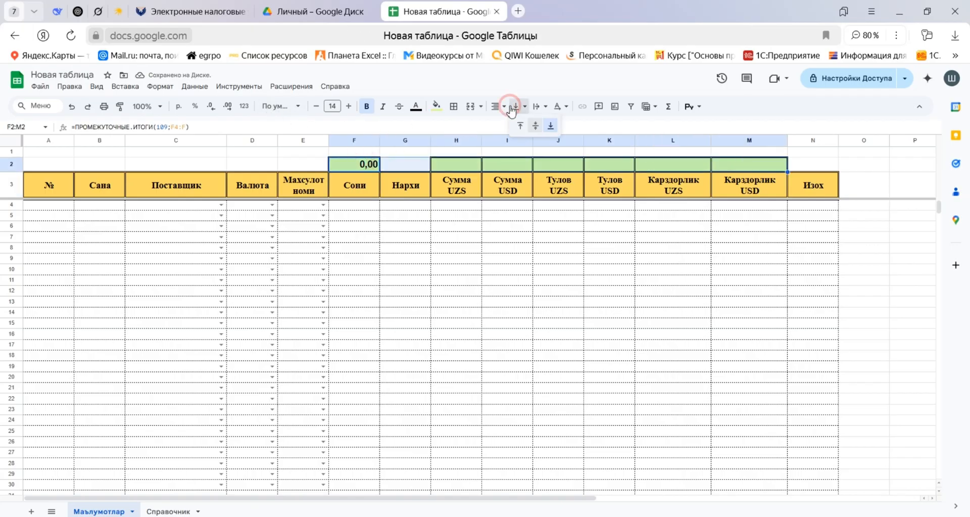
pyautogui.click(537, 125)
# Copy the subtotal formula from F2 into H2:M2, pasting only the formula.
pyautogui.click(369, 164)
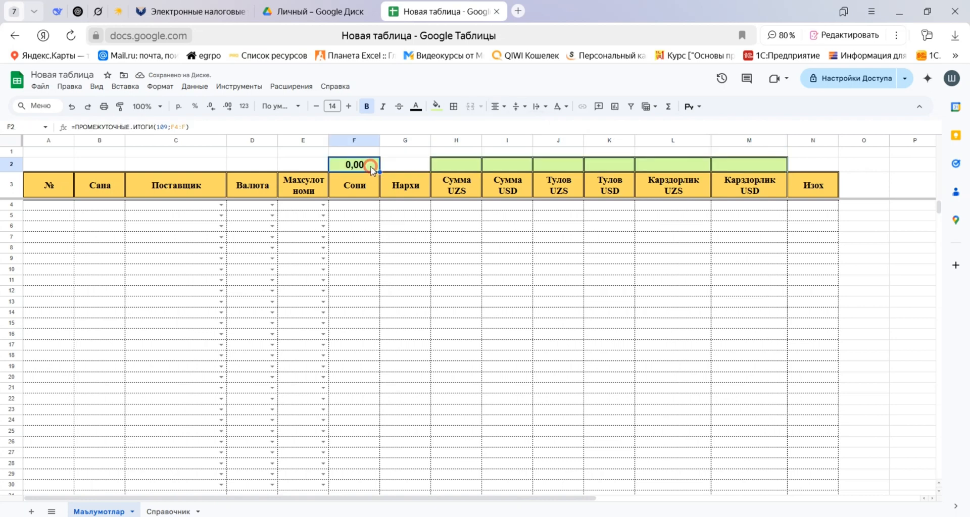
pyautogui.click(464, 164)
pyautogui.moveTo(464, 165); pyautogui.dragTo(765, 164)
pyautogui.rightClick(766, 166)
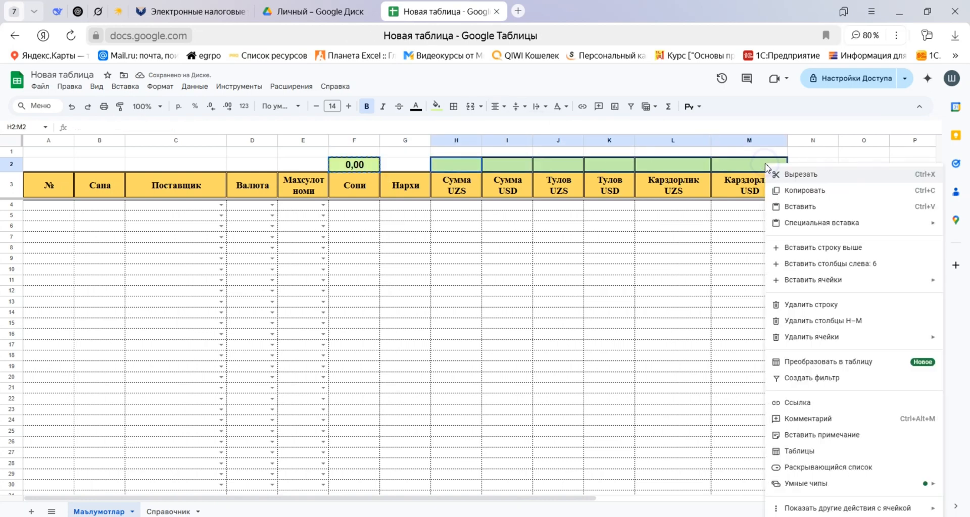
pyautogui.moveTo(807, 228)
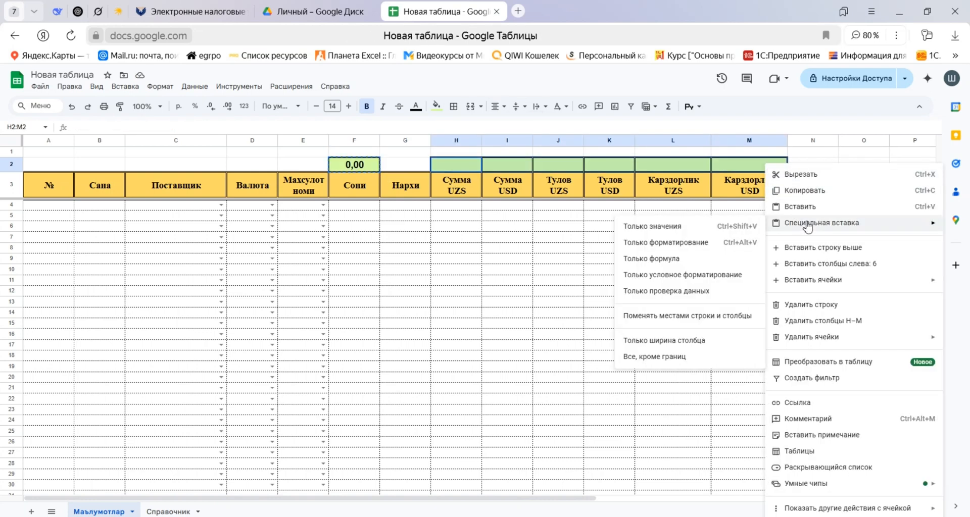
pyautogui.click(667, 259)
# Check the subtotal formulas from H2 through M2 for the column ranges they reference.
pyautogui.click(457, 165)
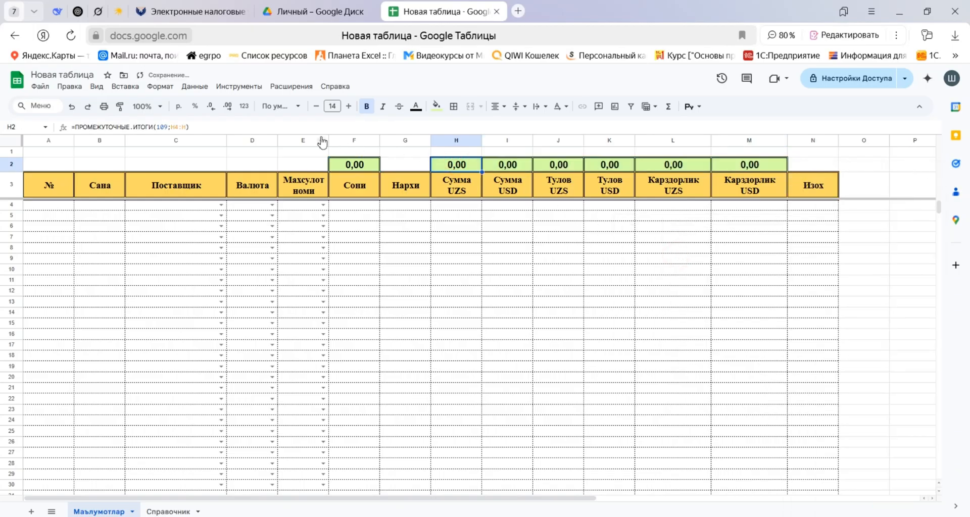
pyautogui.click(294, 125)
pyautogui.press('Tab')
pyautogui.click(295, 125)
pyautogui.press('Tab')
pyautogui.click(295, 125)
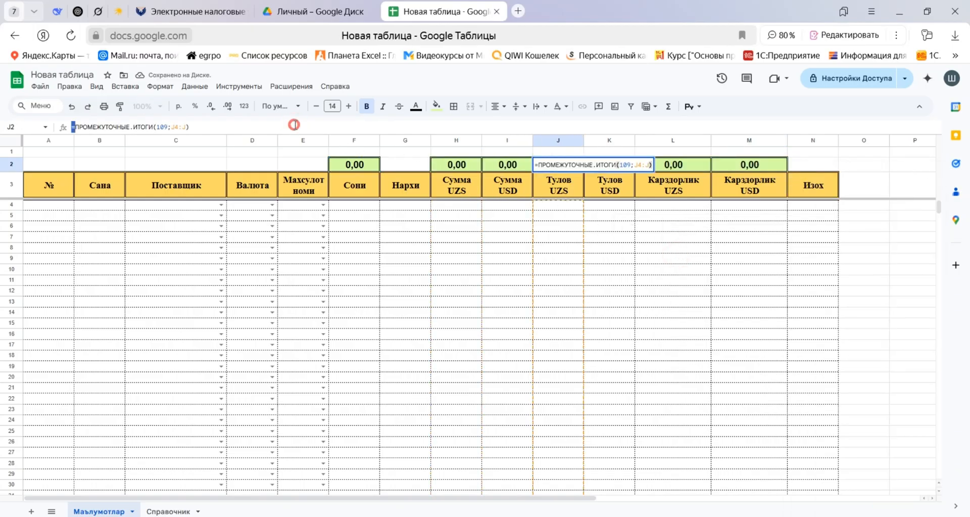
pyautogui.press('Tab')
pyautogui.click(295, 125)
pyautogui.press('Tab')
pyautogui.click(294, 126)
pyautogui.press('Tab')
pyautogui.click(295, 126)
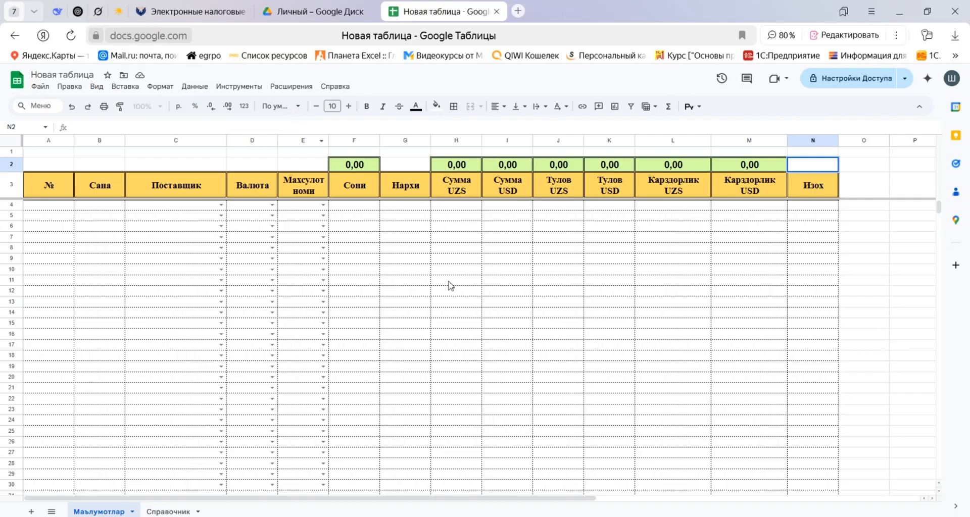
# Widen the Изох column N and narrow the empty columns O to Q beside it.
pyautogui.moveTo(453, 312); pyautogui.dragTo(491, 316)
pyautogui.moveTo(838, 141); pyautogui.dragTo(934, 141)
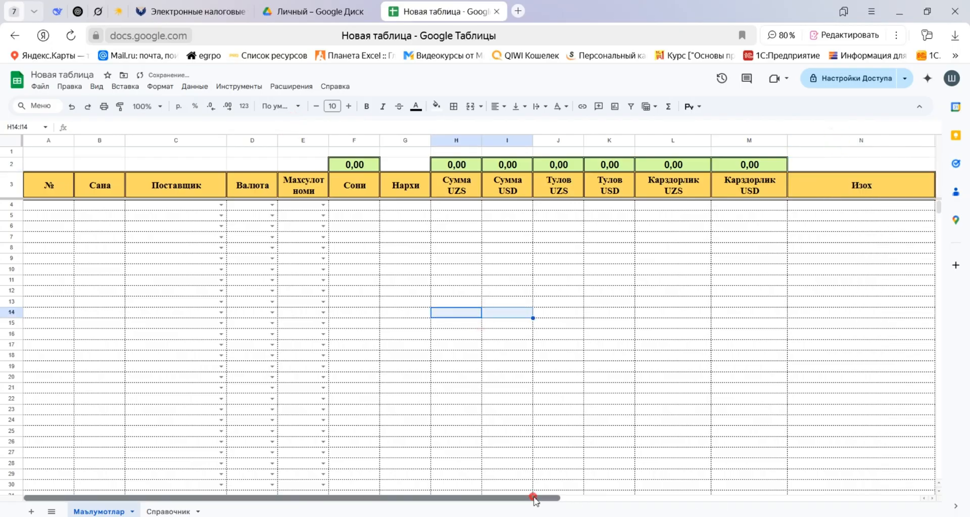
pyautogui.hscroll(5, 534, 498)
pyautogui.moveTo(346, 141); pyautogui.dragTo(452, 142)
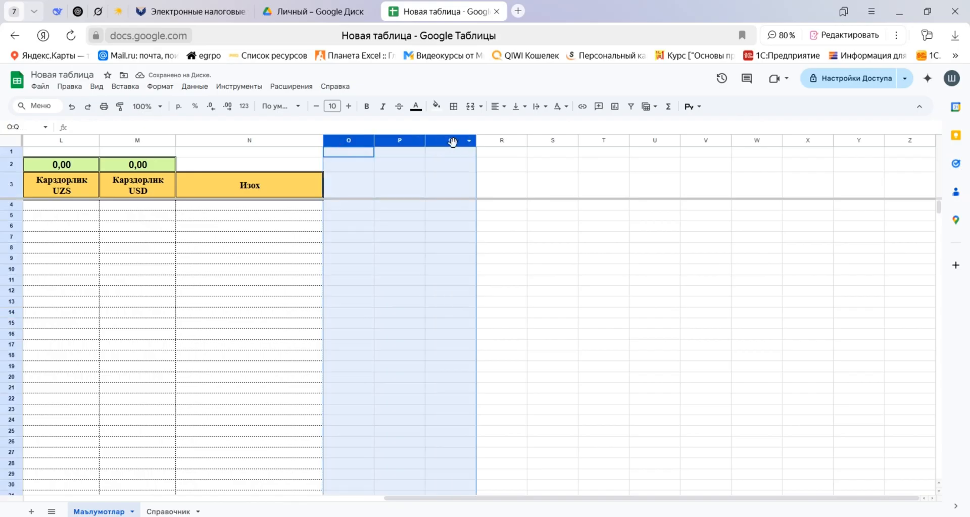
pyautogui.rightClick(452, 142)
pyautogui.click(375, 143)
pyautogui.moveTo(376, 143); pyautogui.dragTo(338, 144)
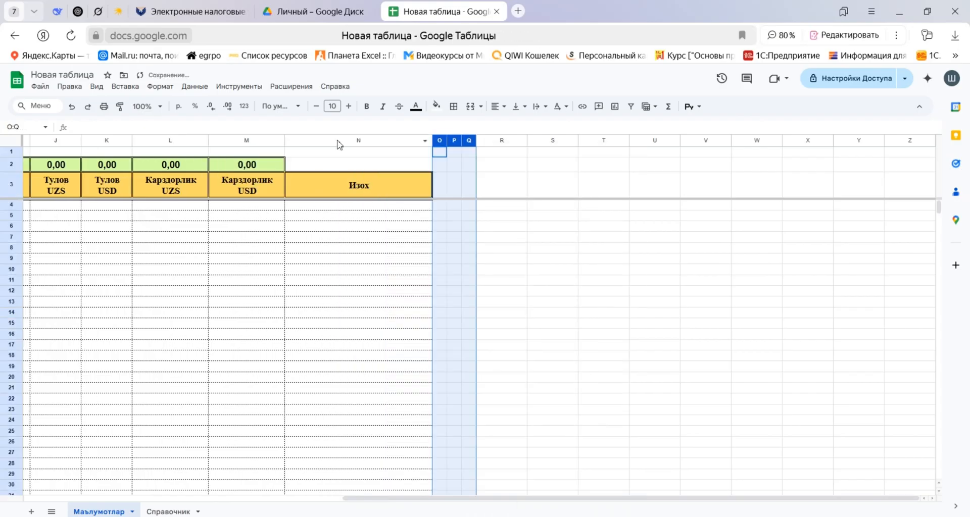
# Delete the unused columns R through Z from the Маълумотлар sheet.
pyautogui.click(505, 188)
pyautogui.click(502, 139)
pyautogui.hotkey('ctrl', 'shift', 'Right')
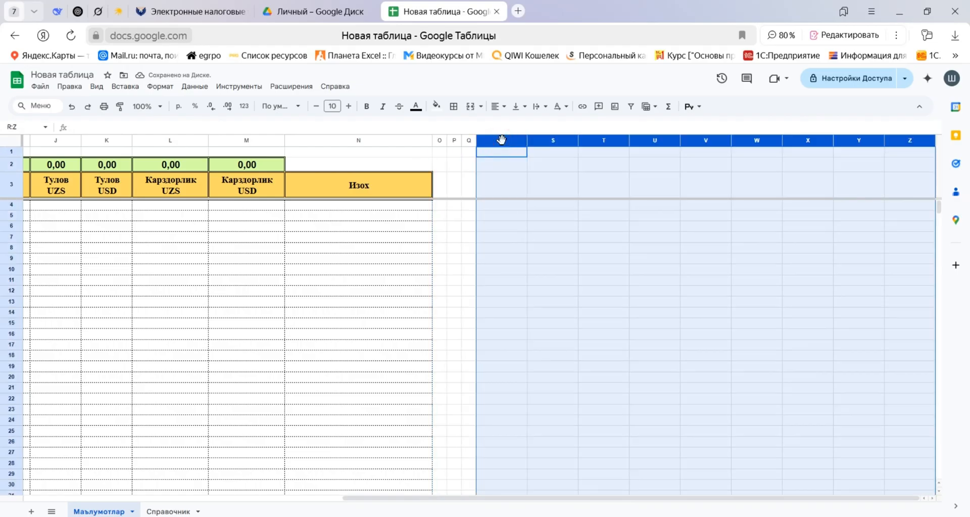
pyautogui.hotkey('alt', '/')
pyautogui.write('удал')
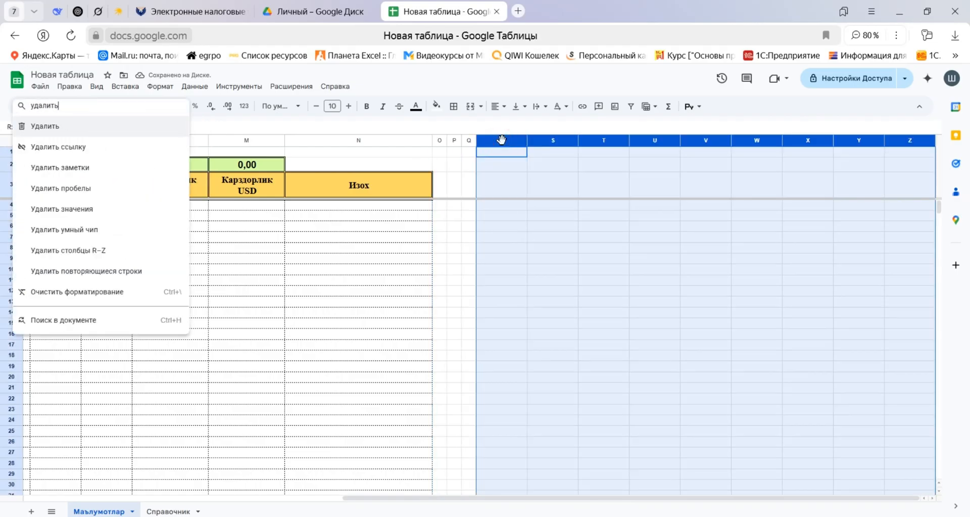
pyautogui.write('ить стол')
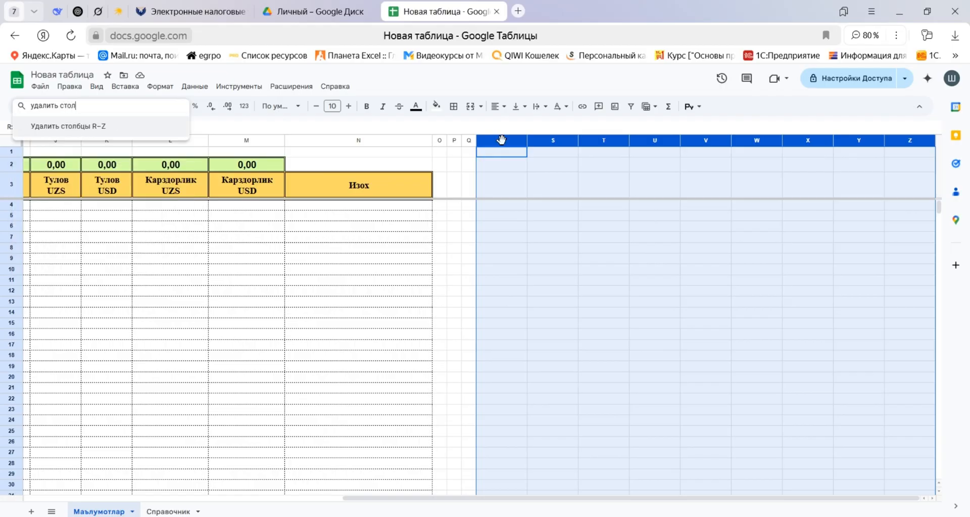
pyautogui.press('Return')
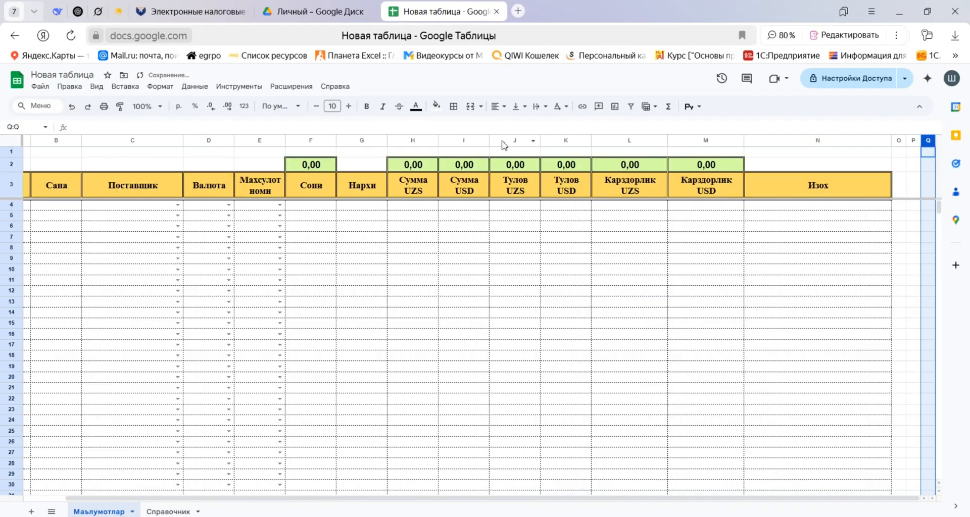
# Select the data rows A4:N1000 below the headers and paste only conditional formatting into them.
pyautogui.press('Down')
pyautogui.press('Left')
pyautogui.press('Left')
pyautogui.press('Left')
pyautogui.press('Down')
pyautogui.hotkey('ctrl', 'Left')
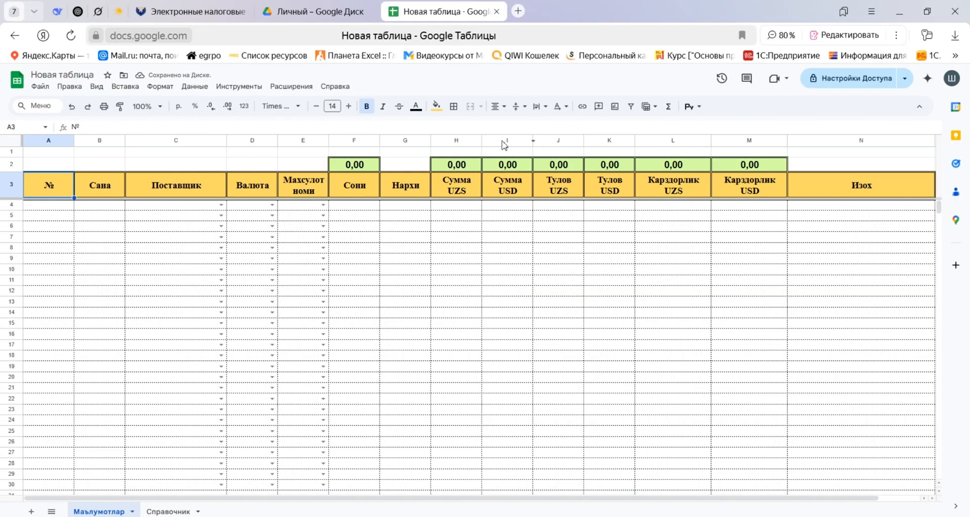
pyautogui.hotkey('ctrl', 'shift', 'Right')
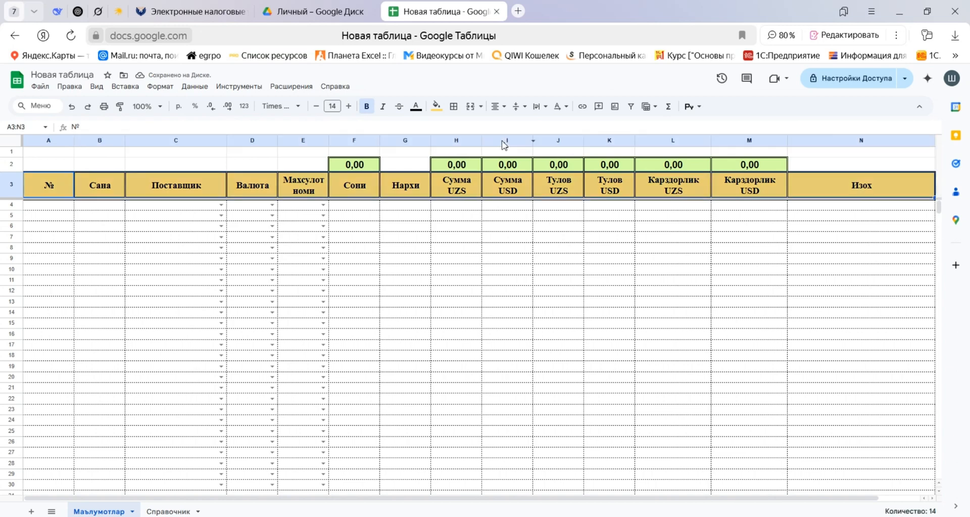
pyautogui.hotkey('ctrl', 'shift', 'Left')
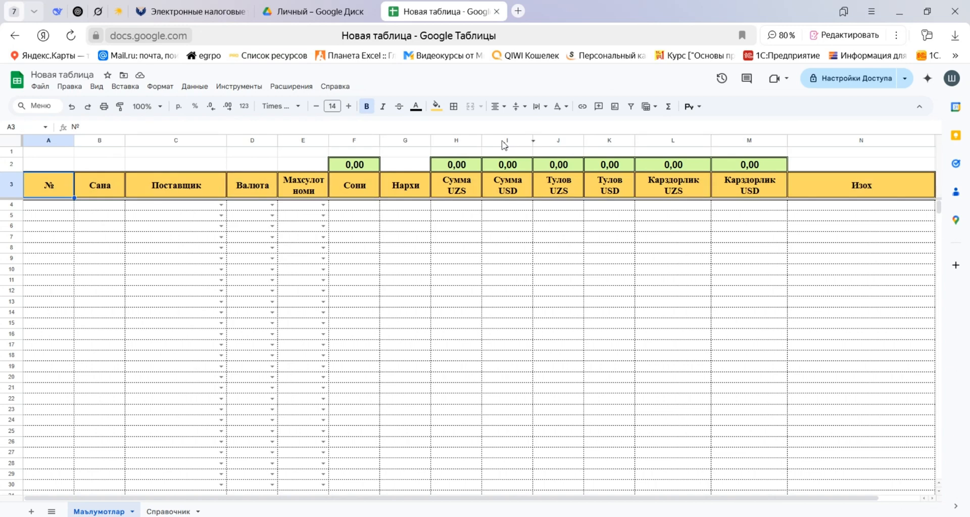
pyautogui.press('Down')
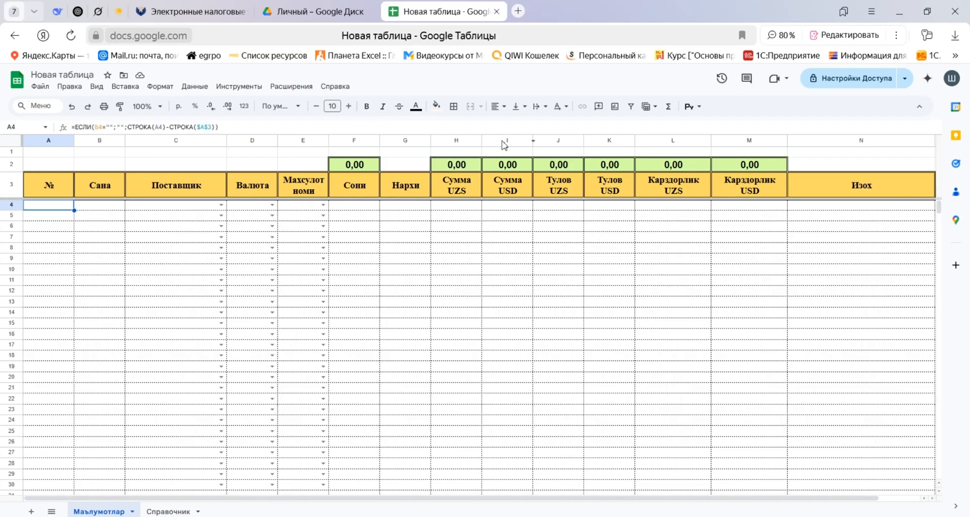
pyautogui.hotkey('shift', 'Right')
pyautogui.hotkey('shift', 'Right')
pyautogui.hotkey('shift', 'Right')
pyautogui.hotkey('shift', 'Right')
pyautogui.hotkey('shift', 'Right')
pyautogui.hotkey('shift', 'Right')
pyautogui.hotkey('shift', 'Right')
pyautogui.hotkey('shift', 'Right')
pyautogui.hotkey('shift', 'Right')
pyautogui.hotkey('shift', 'Right')
pyautogui.hotkey('shift', 'Right')
pyautogui.hotkey('shift', 'Right')
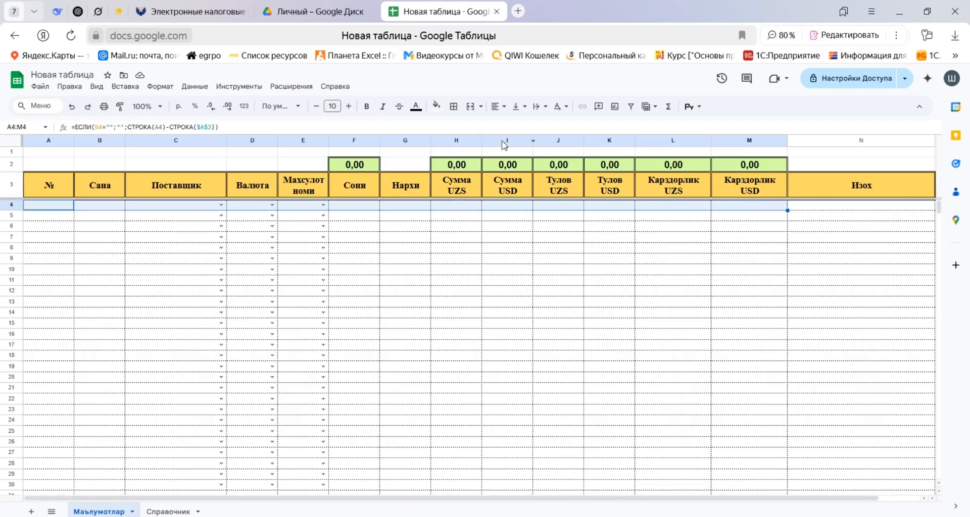
pyautogui.hotkey('shift', 'Right')
pyautogui.hotkey('ctrl', 'shift', 'Down')
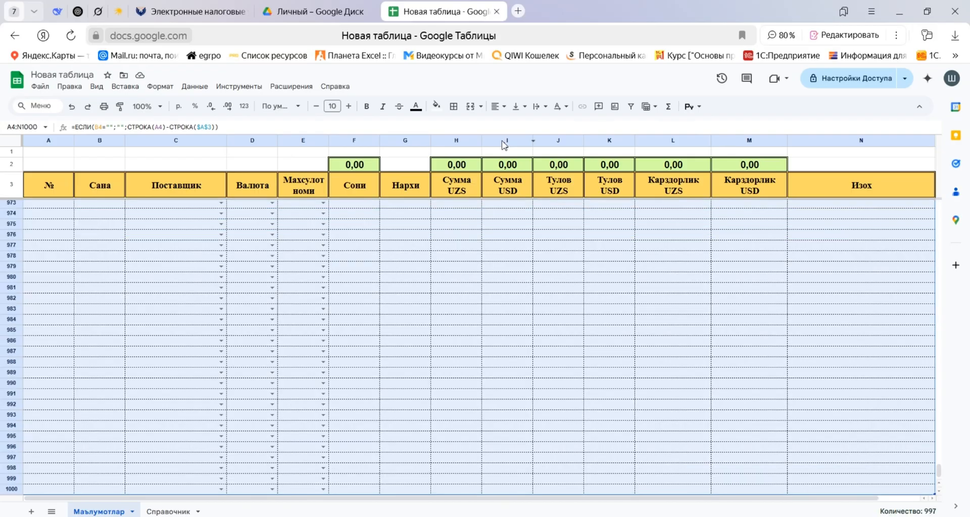
pyautogui.hotkey('alt', '/')
pyautogui.write('вставить')
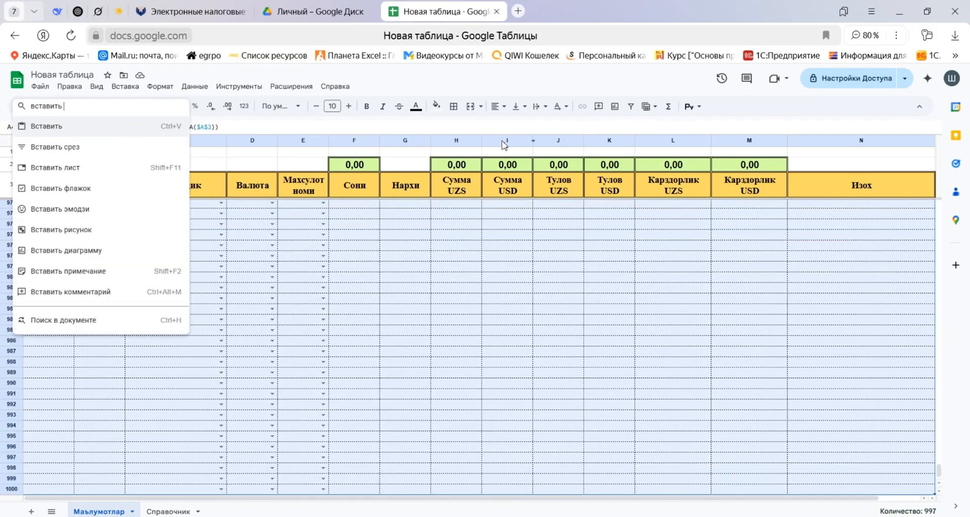
pyautogui.write(' услов')
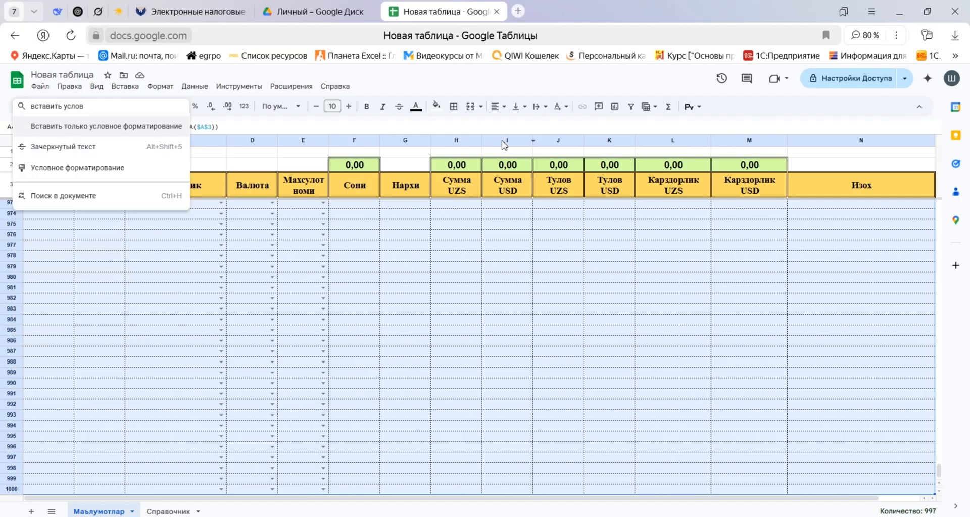
pyautogui.press('Return')
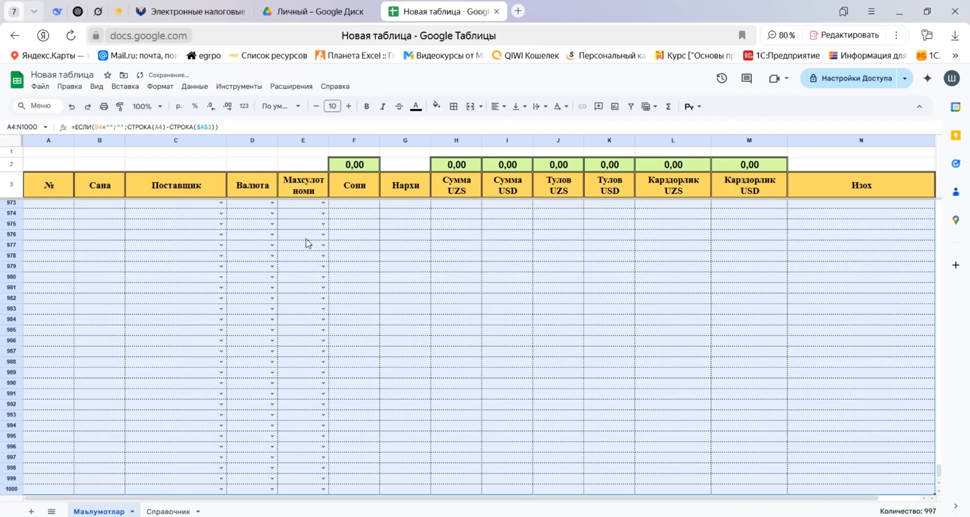
# Start a conditional formatting rule for A4:N1000 with the custom formula condition (Ваша формула).
pyautogui.hotkey('alt', '/')
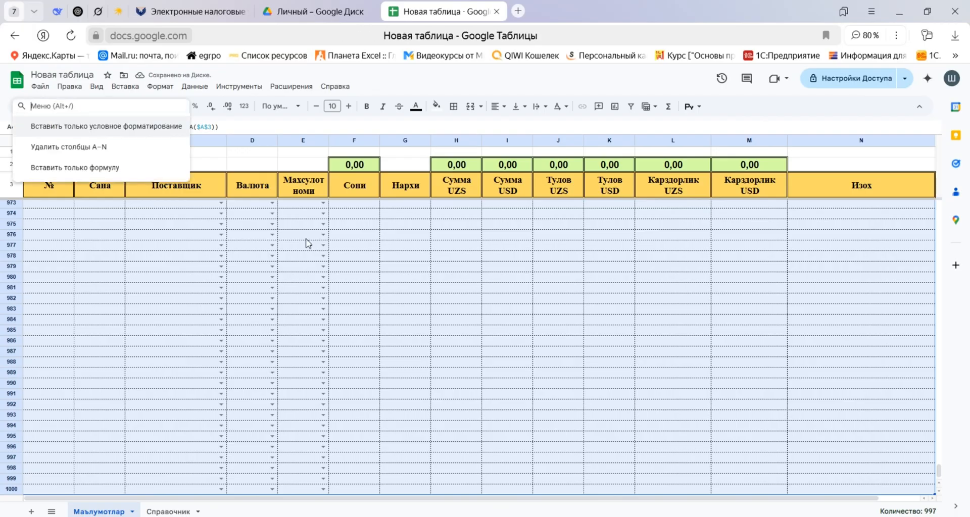
pyautogui.write('условно')
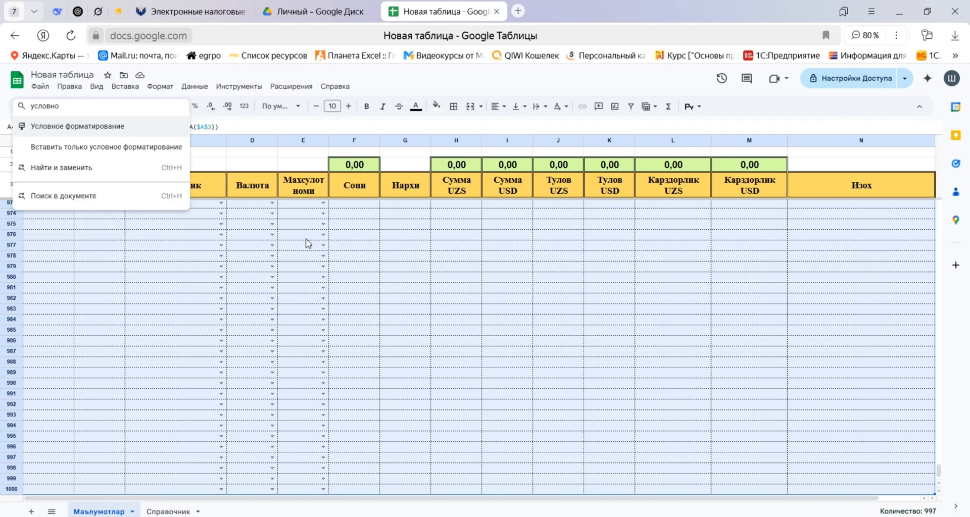
pyautogui.press('Return')
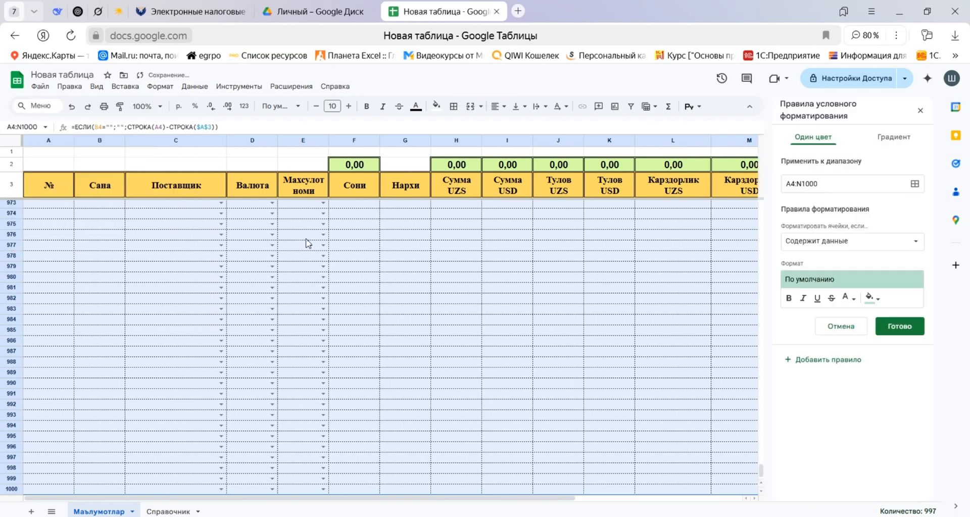
pyautogui.press('Tab')
pyautogui.press('Tab')
pyautogui.press('Tab')
pyautogui.press('Tab')
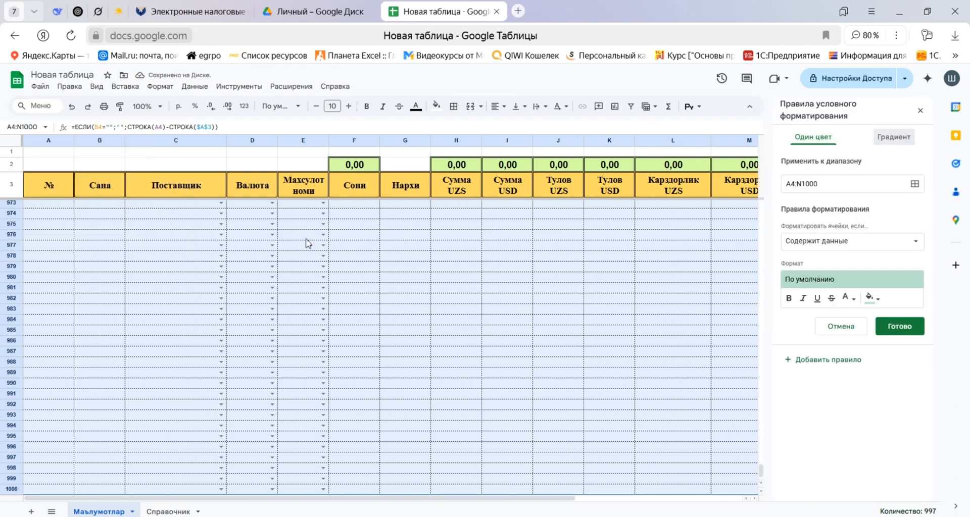
pyautogui.press('Tab')
pyautogui.press('Tab')
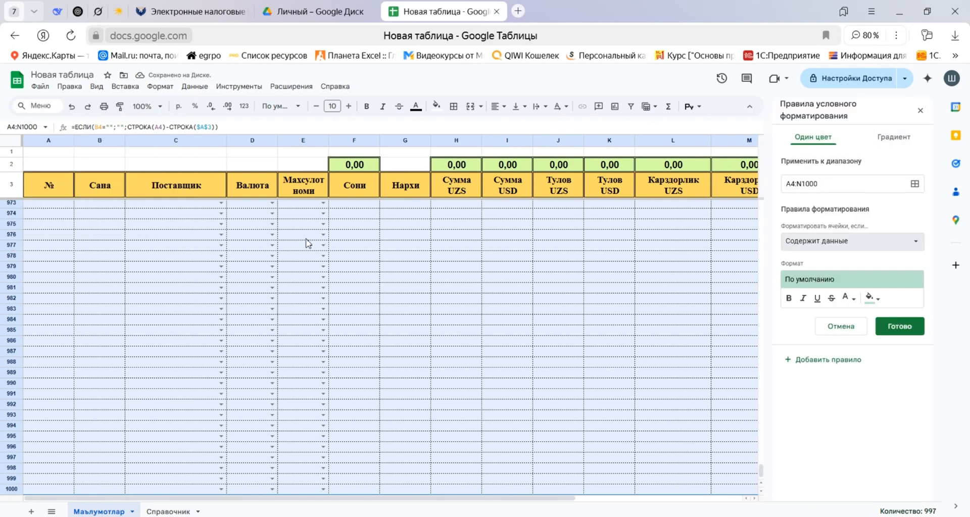
pyautogui.press('Return')
pyautogui.press('Down')
pyautogui.press('Down')
pyautogui.press('Down')
pyautogui.press('Down')
pyautogui.press('Down')
pyautogui.press('Down')
pyautogui.press('Down')
pyautogui.press('Down')
pyautogui.press('Down')
pyautogui.press('Down')
pyautogui.press('Down')
pyautogui.press('Down')
pyautogui.press('Down')
pyautogui.press('Down')
pyautogui.press('Down')
pyautogui.press('Down')
pyautogui.press('Down')
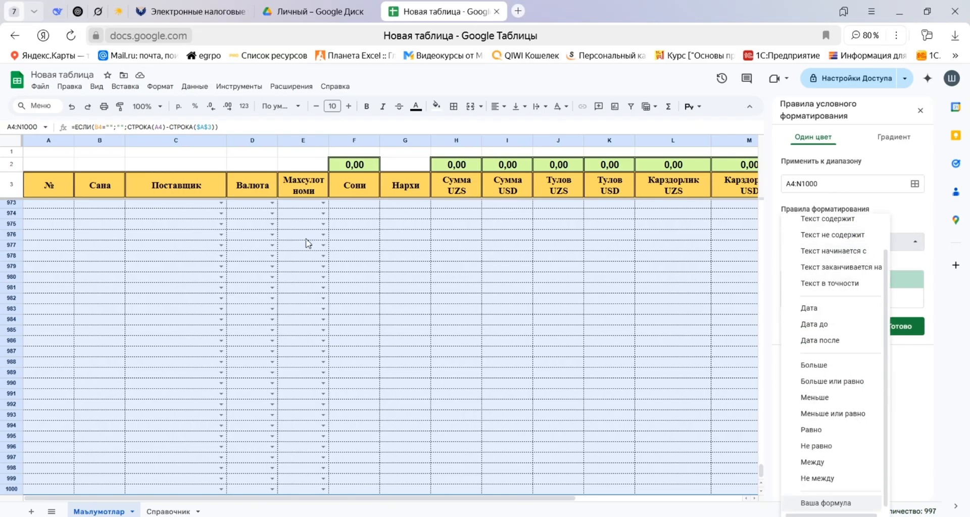
pyautogui.press('Return')
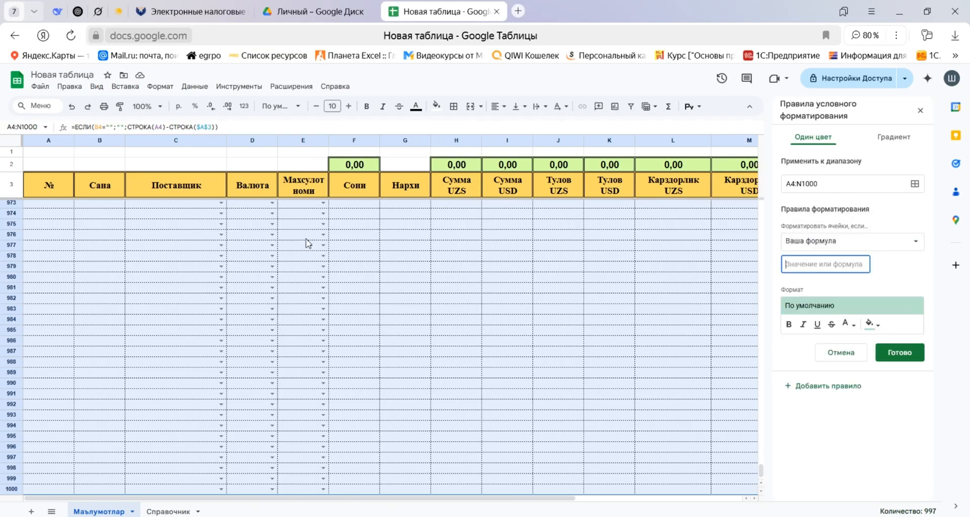
# Enter =ISFORMULA(A4) as the custom formula of the conditional formatting rule.
pyautogui.write('x')
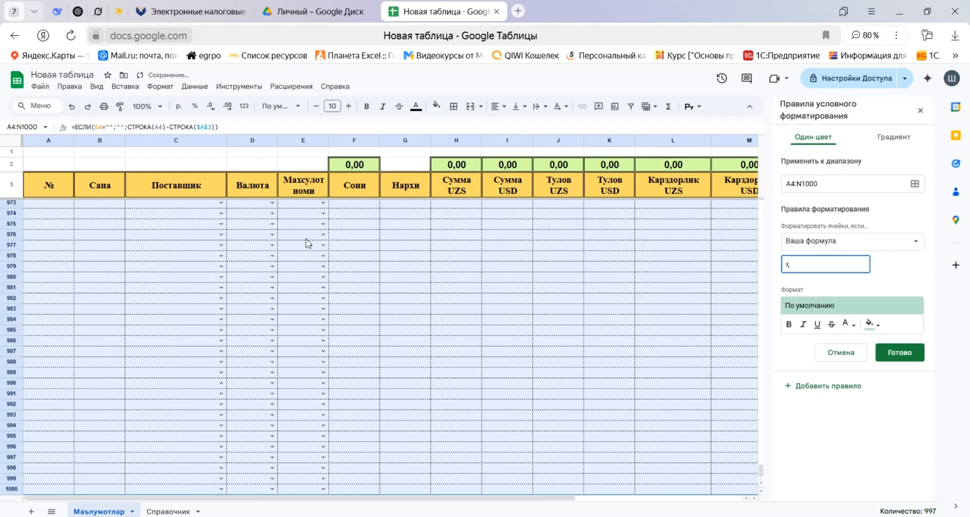
pyautogui.press('BackSpace')
pyautogui.write('=')
pyautogui.write('ШЫАЩ')
pyautogui.press('BackSpace')
pyautogui.press('BackSpace')
pyautogui.press('BackSpace')
pyautogui.press('BackSpace')
pyautogui.press('BackSpace')
pyautogui.press('BackSpace')
pyautogui.press('BackSpace')
pyautogui.press('BackSpace')
pyautogui.press('BackSpace')
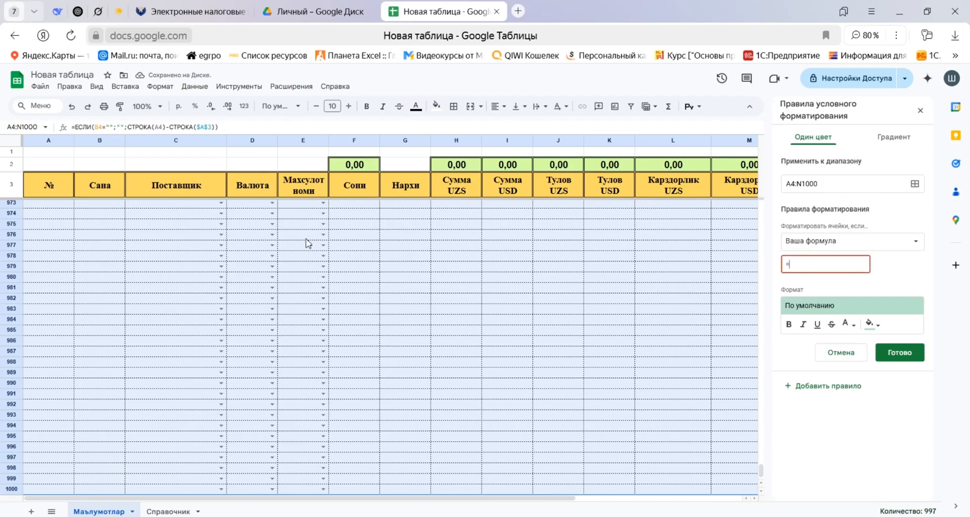
pyautogui.write('ISFORMULA(')
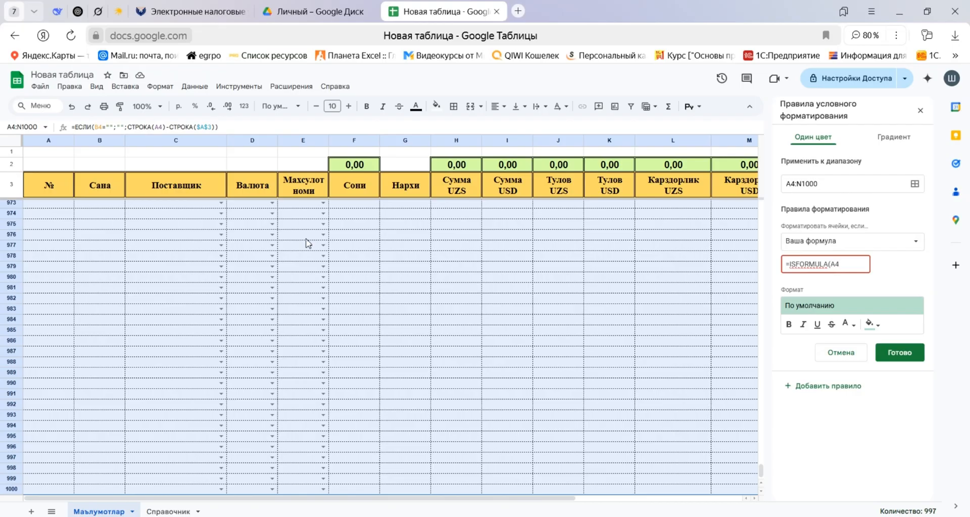
pyautogui.write('A4)')
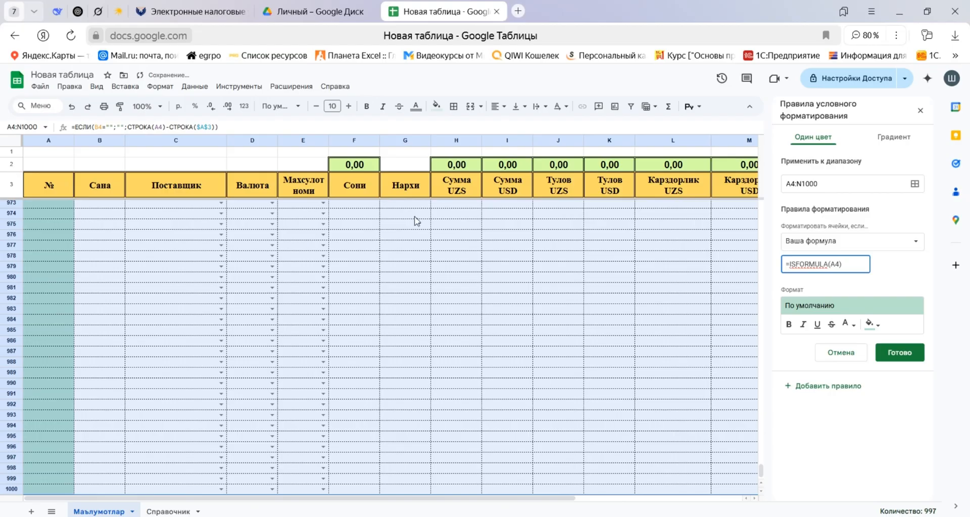
# Give the formula rule a light grey fill and bold text, save it and close the conditional formatting rules.
pyautogui.click(872, 325)
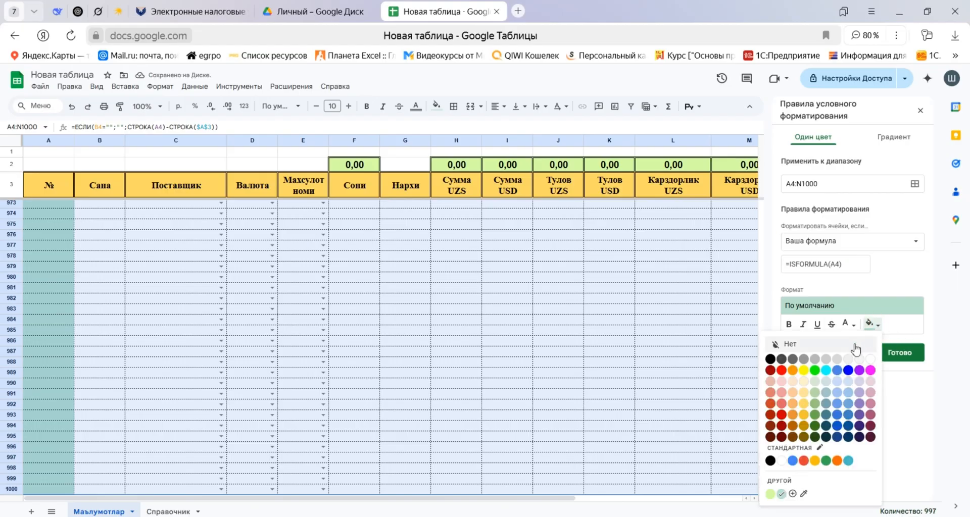
pyautogui.click(848, 359)
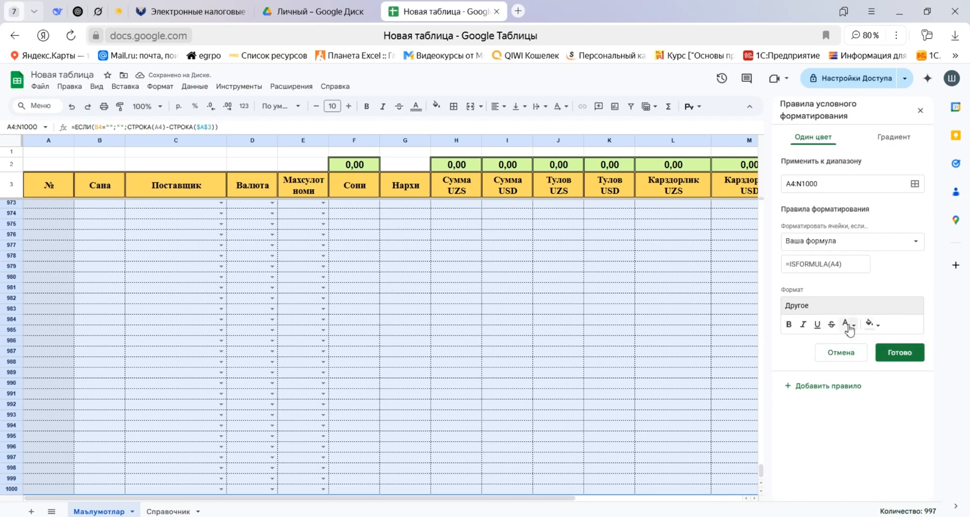
pyautogui.click(789, 324)
pyautogui.click(890, 354)
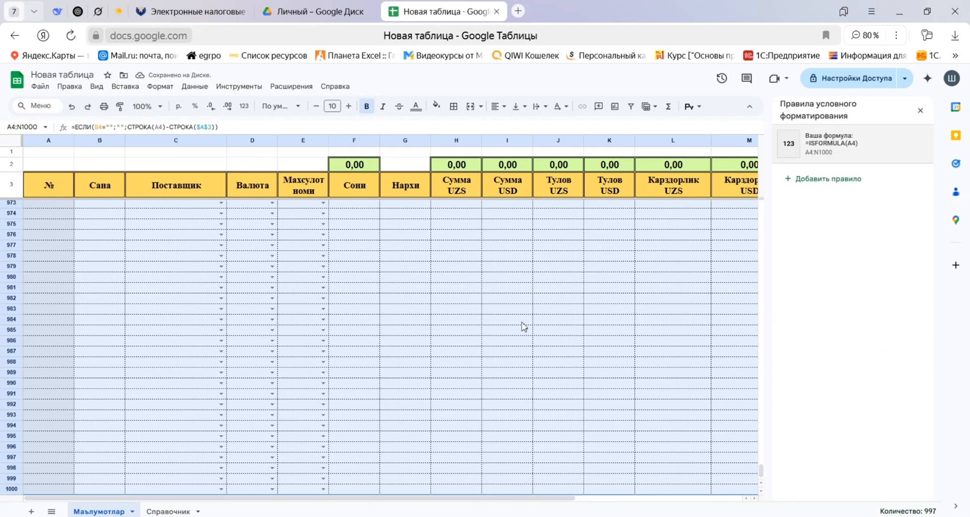
pyautogui.press('Escape')
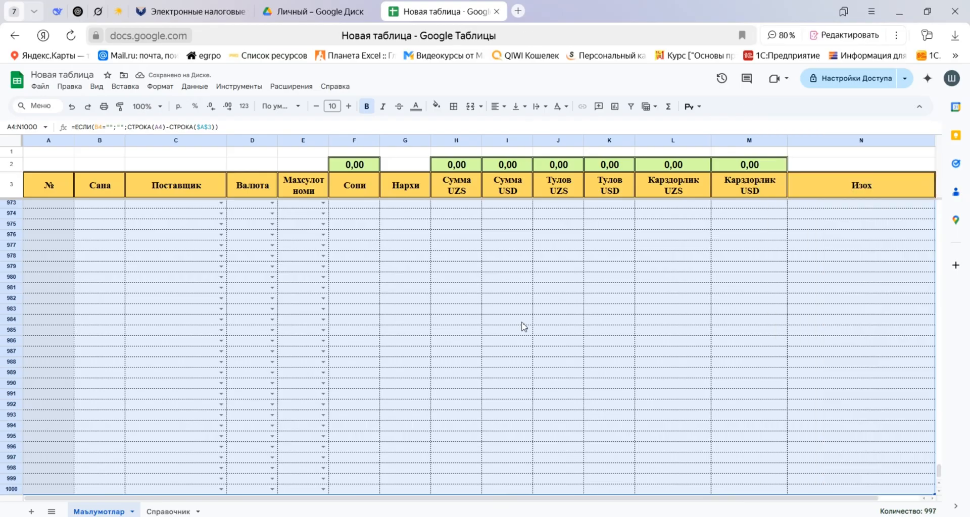
# Resize the № column A to about the same width as the Сана column beside it.
pyautogui.press('Up')
pyautogui.press('Down')
pyautogui.press('Down')
pyautogui.press('Down')
pyautogui.press('Down')
pyautogui.press('Up')
pyautogui.press('Up')
pyautogui.press('Up')
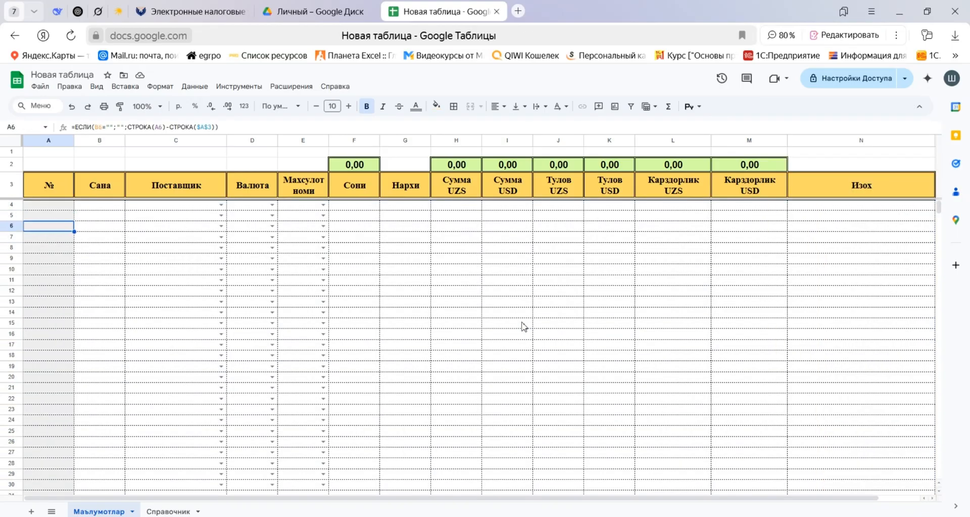
pyautogui.press('Up')
pyautogui.press('Up')
pyautogui.press('Up')
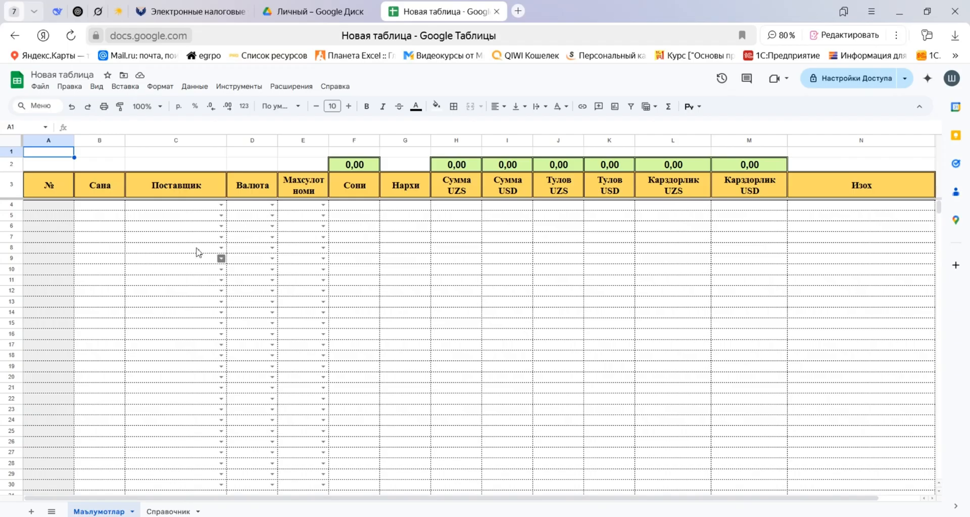
pyautogui.doubleClick(74, 141)
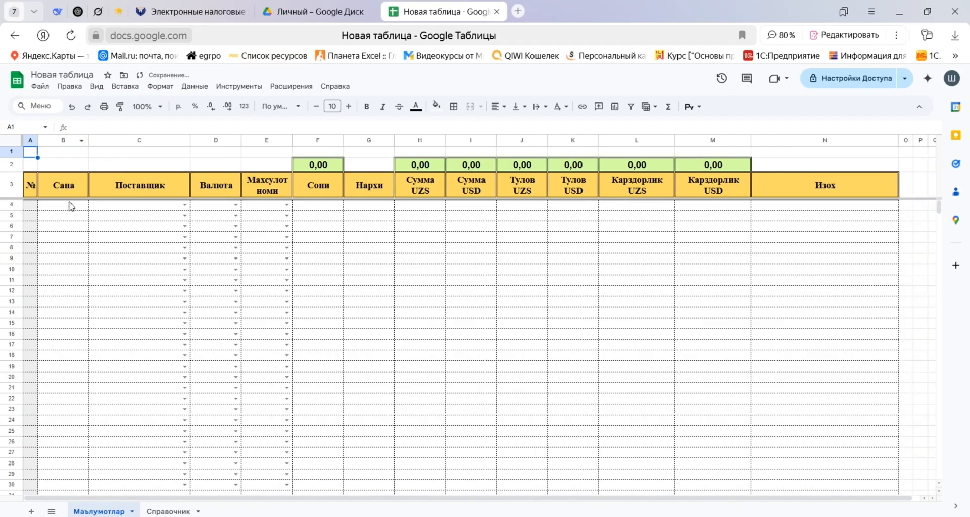
pyautogui.moveTo(38, 140); pyautogui.dragTo(73, 141)
# Centre the contents of the № column A and the Сана column B horizontally.
pyautogui.click(48, 141)
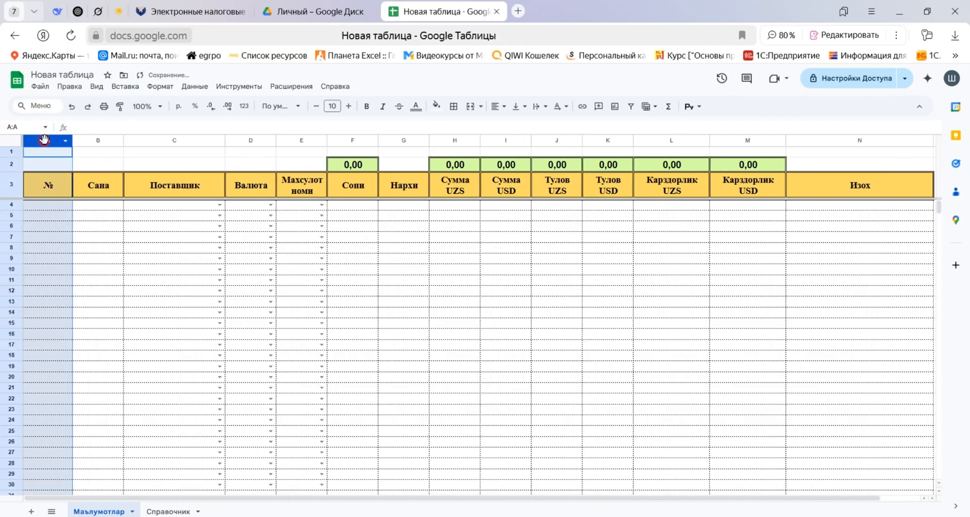
pyautogui.click(497, 106)
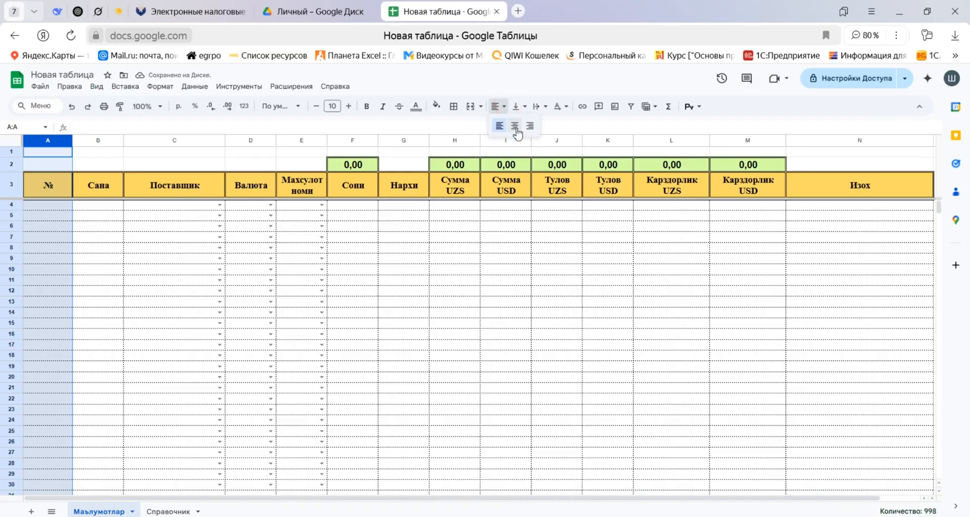
pyautogui.click(516, 126)
pyautogui.click(96, 141)
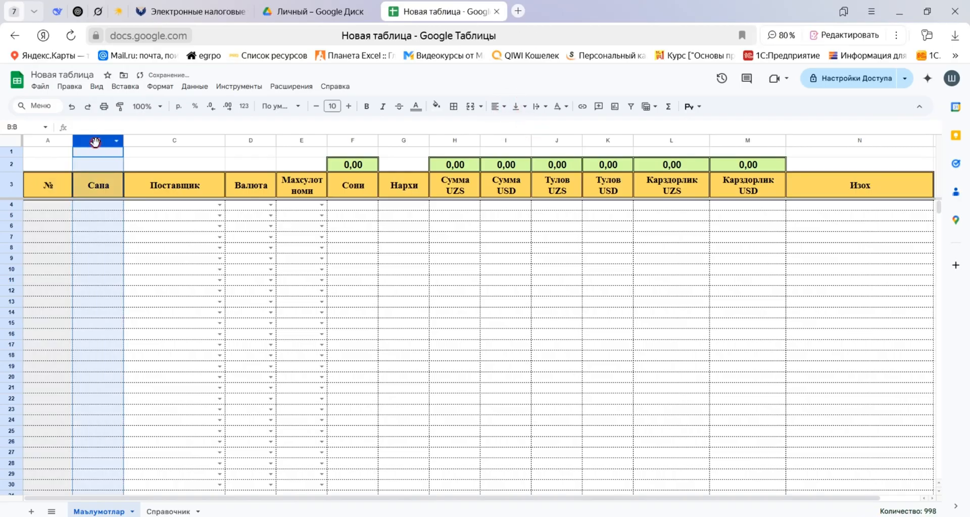
pyautogui.click(506, 107)
pyautogui.click(514, 126)
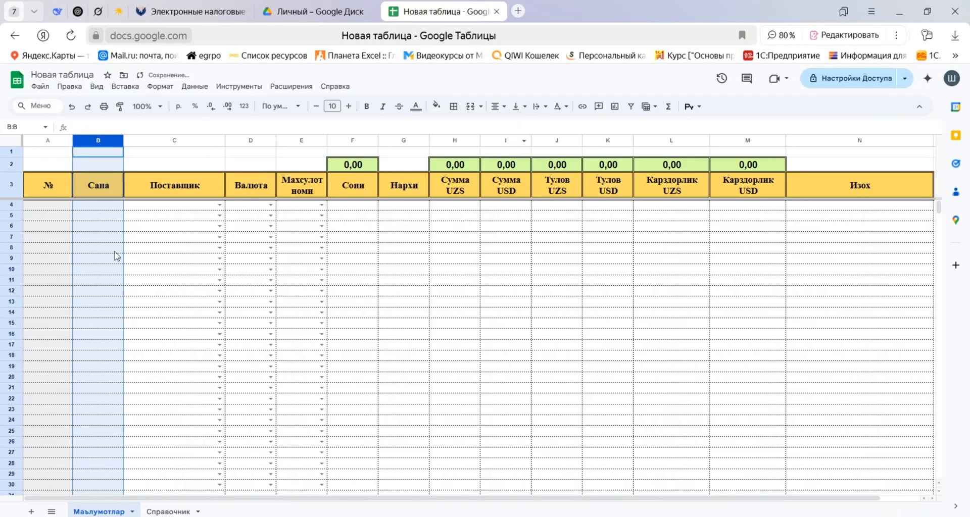
# Apply the date format (Дата) to the Сана column cells B4:B1000.
pyautogui.click(96, 205)
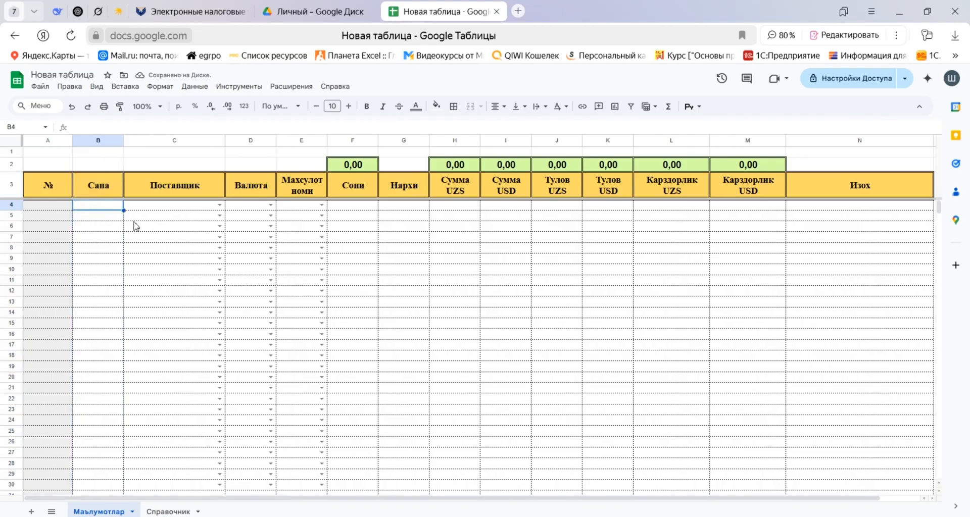
pyautogui.hotkey('ctrl', 'shift', 'Down')
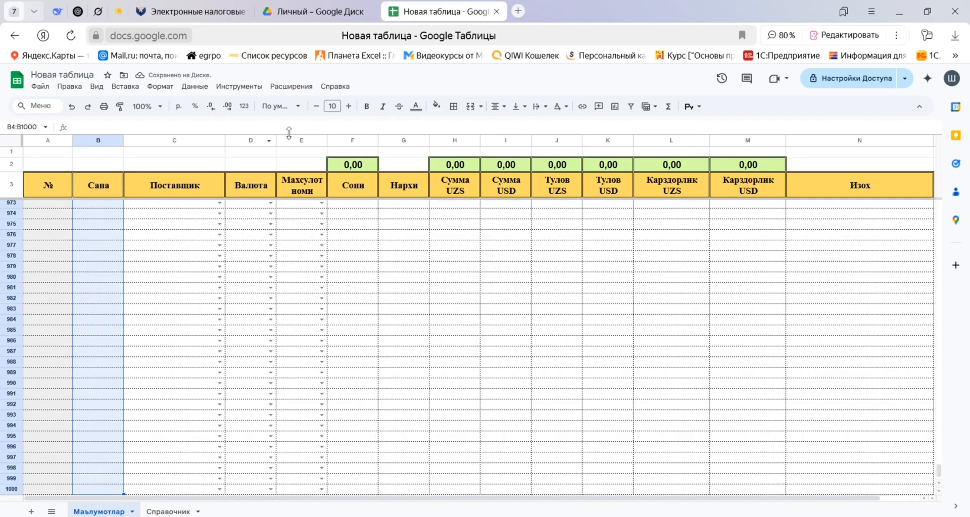
pyautogui.click(245, 107)
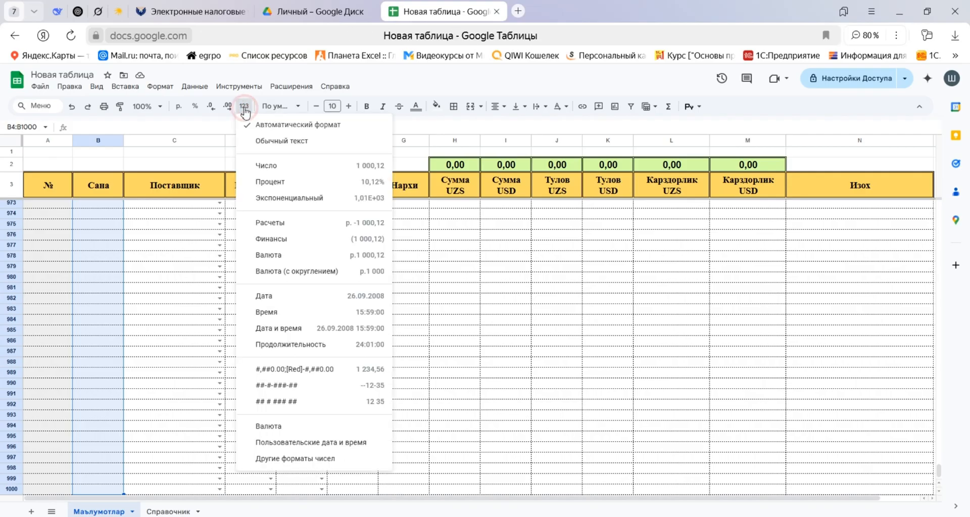
pyautogui.click(289, 299)
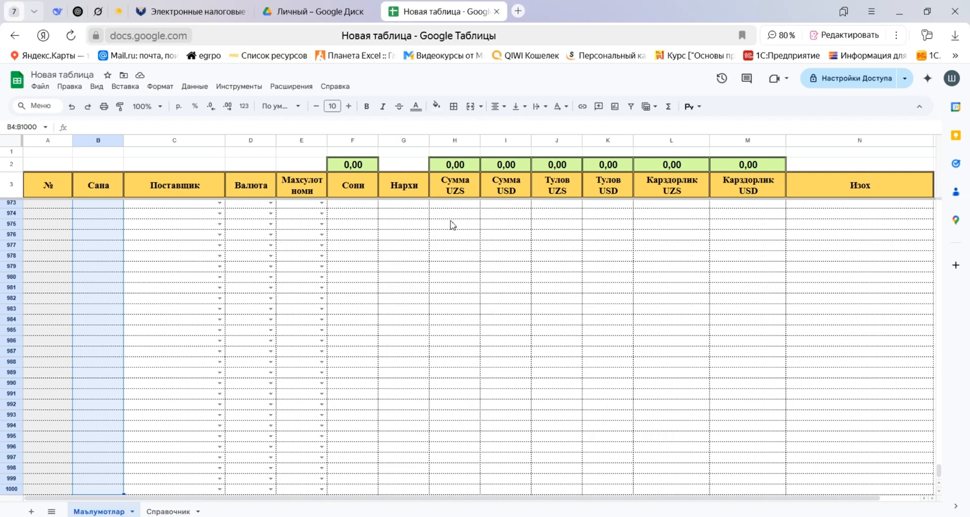
# Colour the header text red in A3 (№), H3:I3 (Сумма UZS and USD) and L3:M3 (Карздорлик UZS and USD).
pyautogui.click(502, 214)
pyautogui.scroll(8, 569, 268)
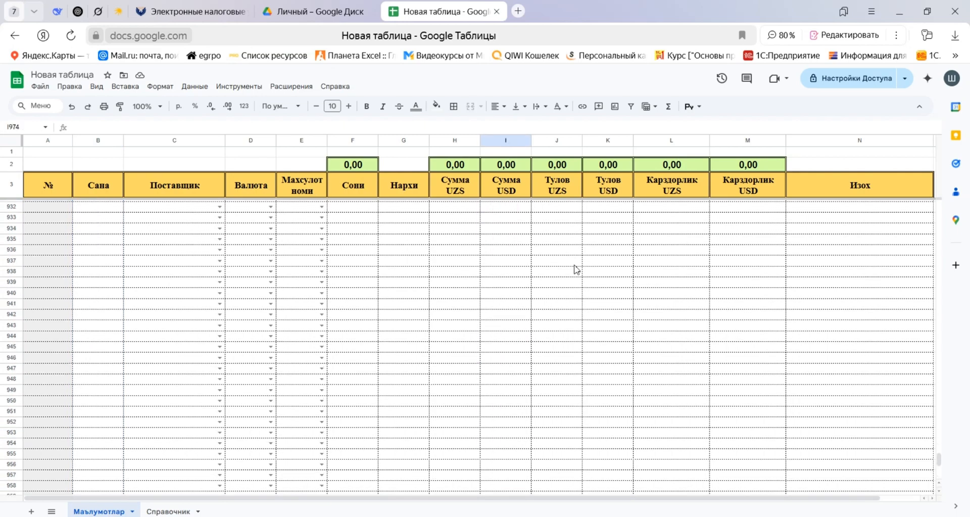
pyautogui.hotkey('ctrl', 'Up')
pyautogui.press('Left')
pyautogui.press('Down')
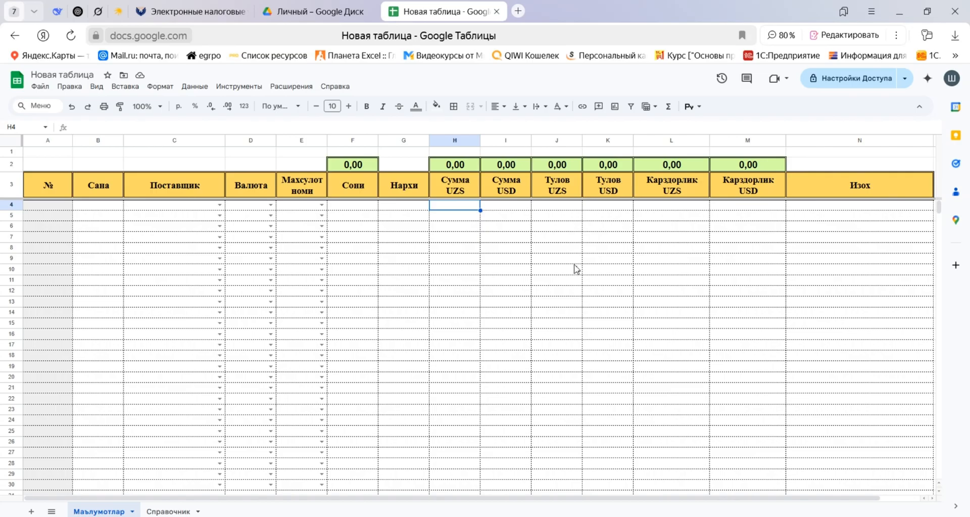
pyautogui.click(51, 185)
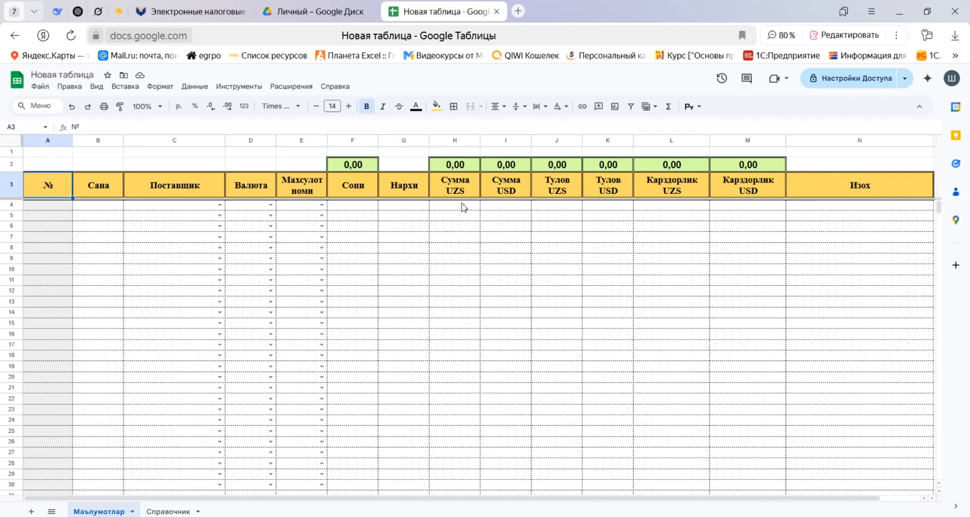
pyautogui.moveTo(455, 186); pyautogui.dragTo(508, 188)
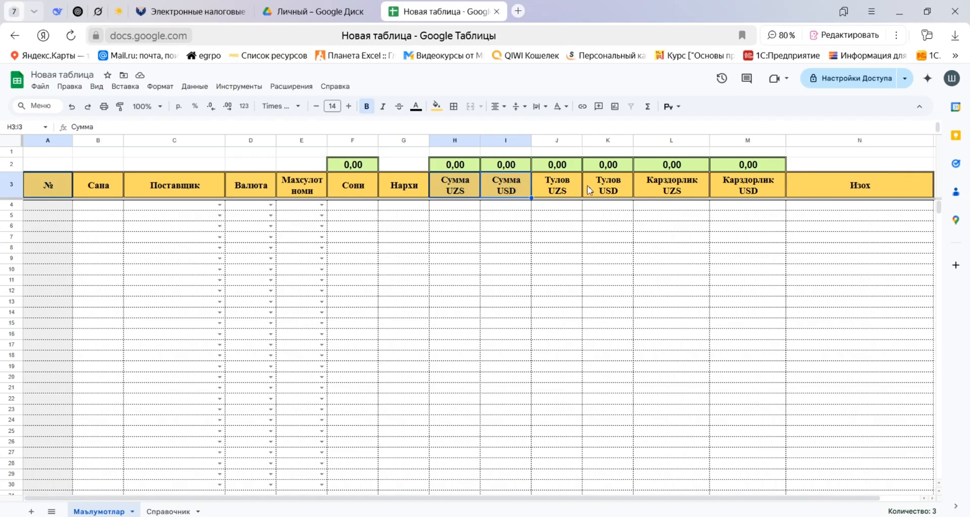
pyautogui.moveTo(673, 191); pyautogui.dragTo(747, 183)
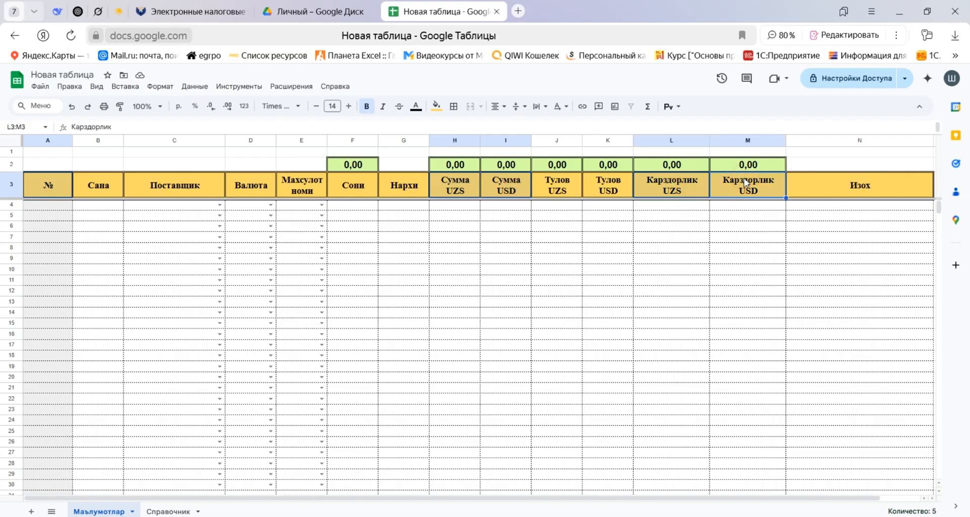
pyautogui.click(416, 106)
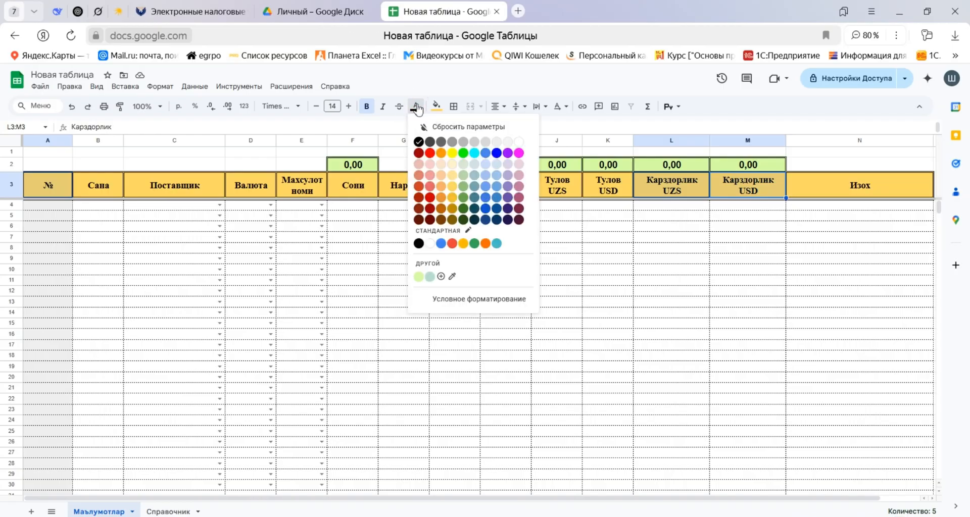
pyautogui.click(431, 153)
pyautogui.click(462, 268)
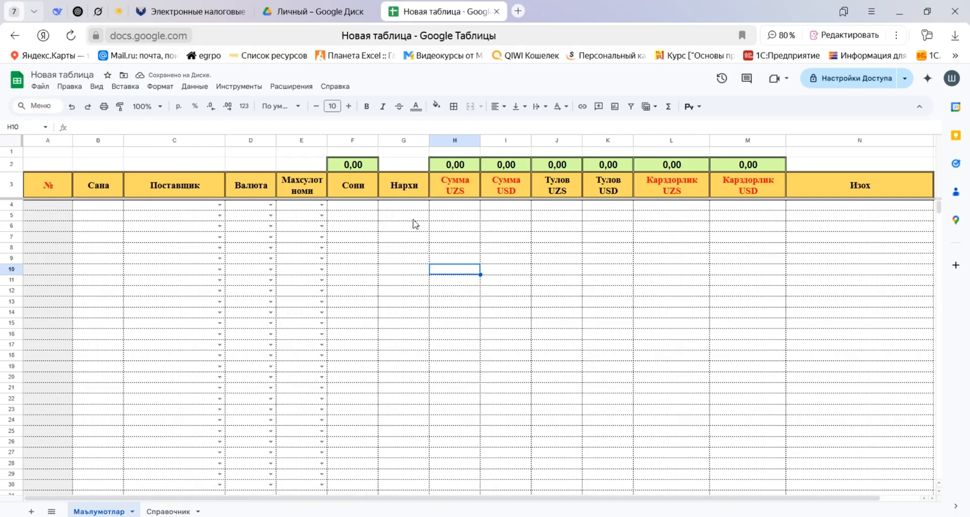
# Set the header text colour to blue for №, Сумма UZS, Сумма USD, Карздорлик UZS and Карздорлик USD in row 3.
pyautogui.click(36, 183)
pyautogui.keyDown('ctrl'); pyautogui.click(461, 187); pyautogui.keyUp('ctrl')
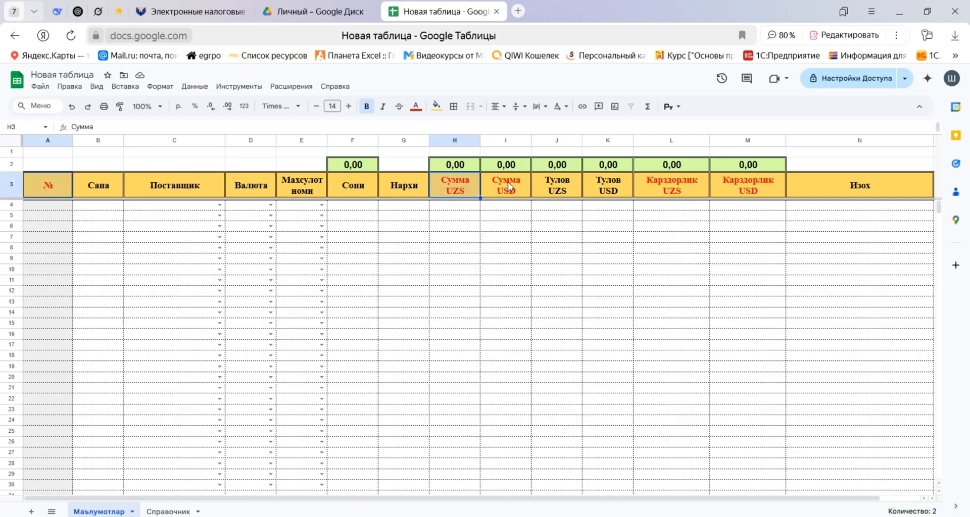
pyautogui.keyDown('ctrl'); pyautogui.click(508, 182); pyautogui.keyUp('ctrl')
pyautogui.moveTo(656, 185); pyautogui.dragTo(742, 185)
pyautogui.click(417, 107)
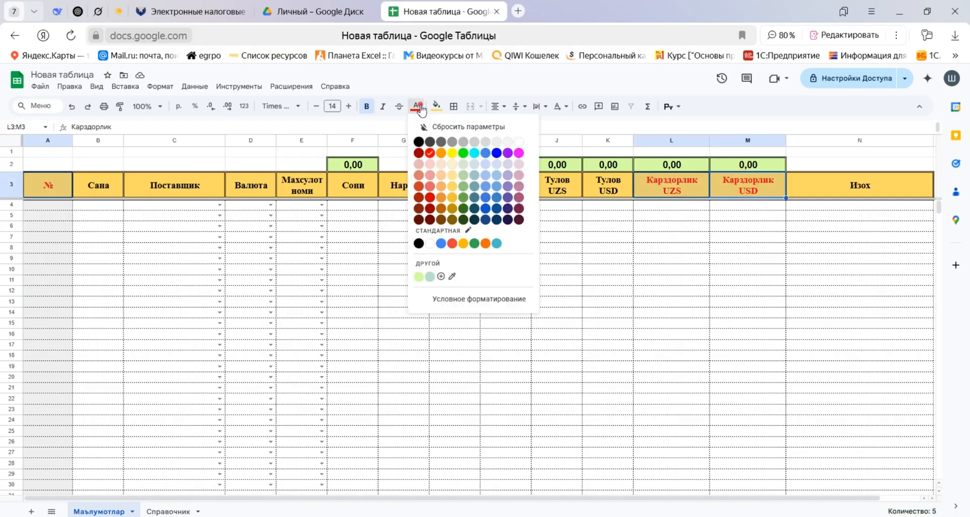
pyautogui.click(497, 153)
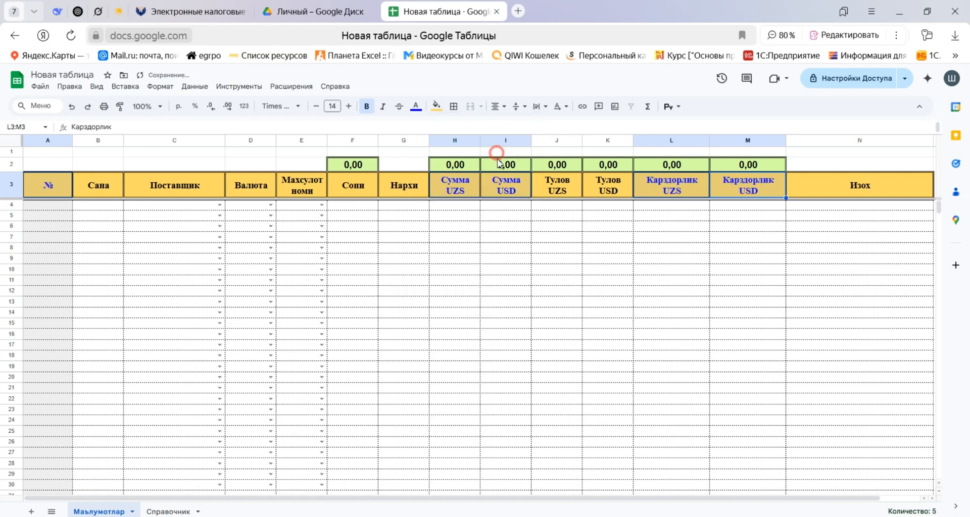
# Undo the blue text colour on the formula-column headers in row 3.
pyautogui.click(494, 258)
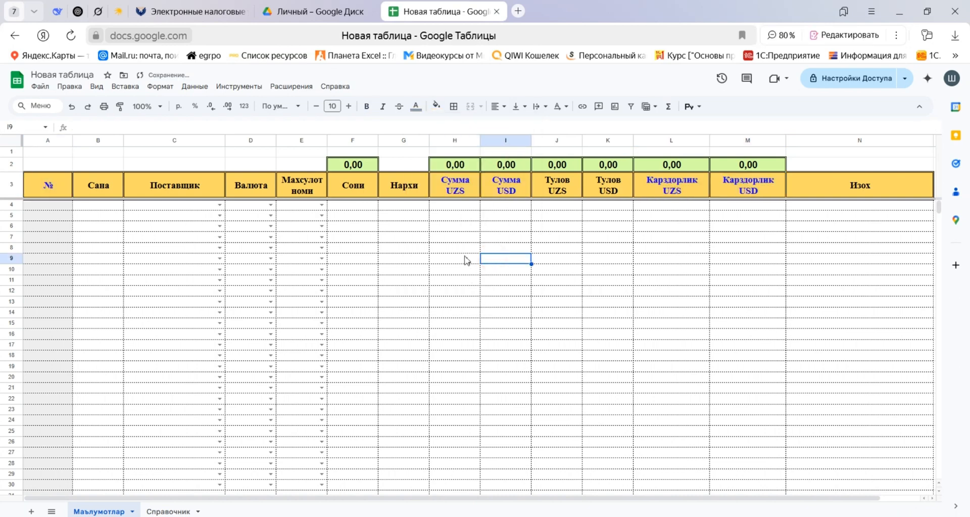
pyautogui.hotkey('ctrl', 'z')
# Start an ЕСЛИ formula in H4, the first data cell of the Сумма UZS column.
pyautogui.click(456, 206)
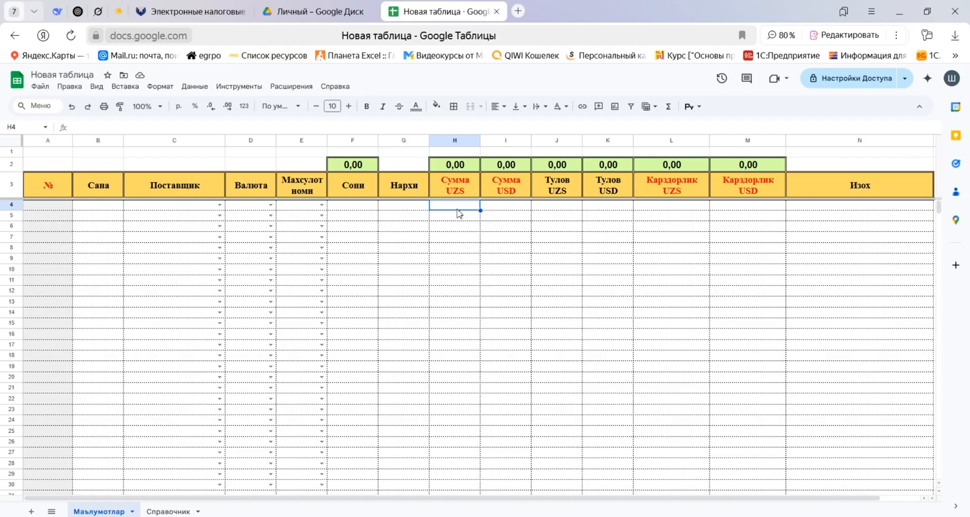
pyautogui.write('=TCKB')
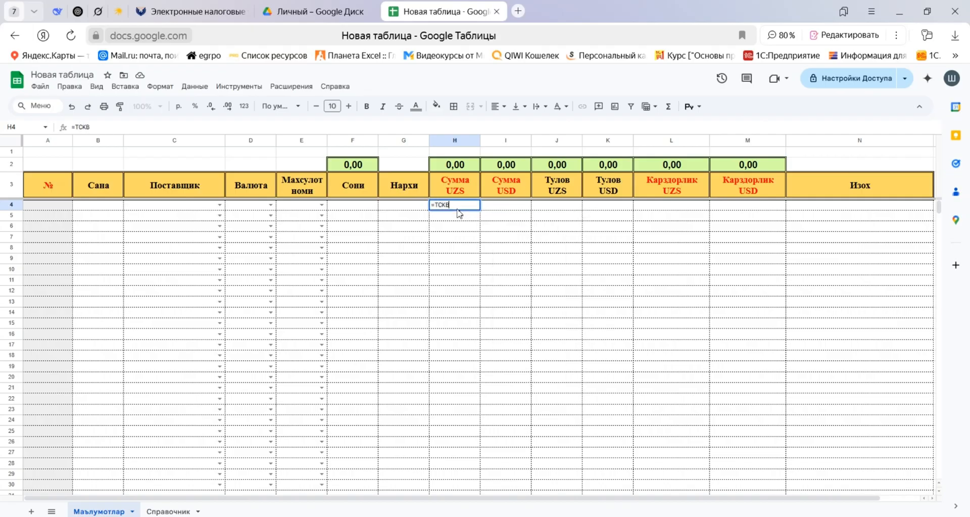
pyautogui.press('BackSpace')
pyautogui.press('BackSpace')
pyautogui.press('BackSpace')
pyautogui.press('BackSpace')
pyautogui.write('ЕСЛИ(')
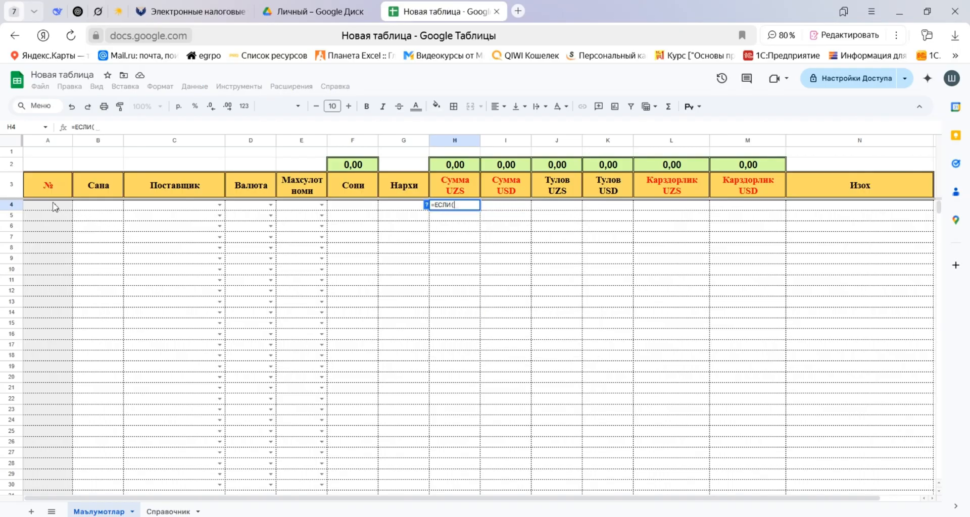
# Make the formula test whether the Сана cell $B4 is empty and return an empty string if so, as $B4="";"";.
pyautogui.click(87, 206)
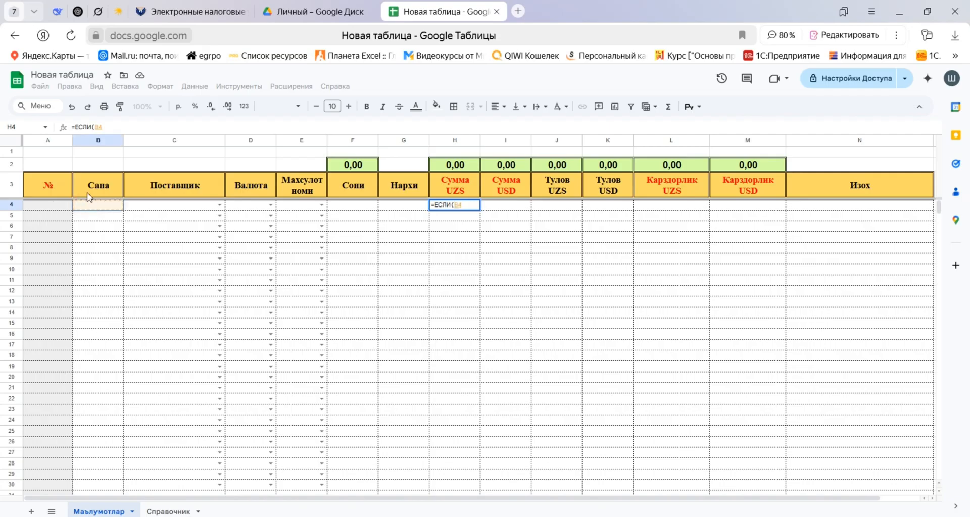
pyautogui.click(96, 128)
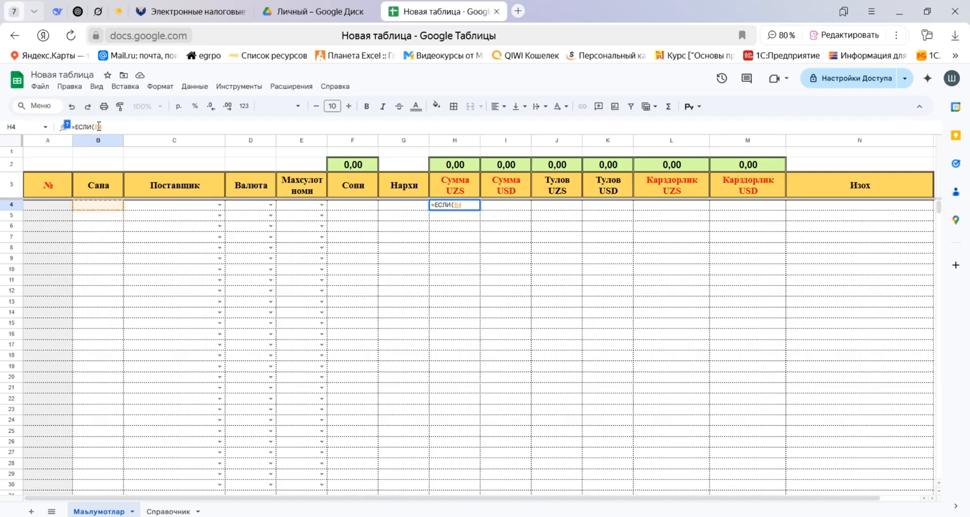
pyautogui.press('F4')
pyautogui.write('<>"')
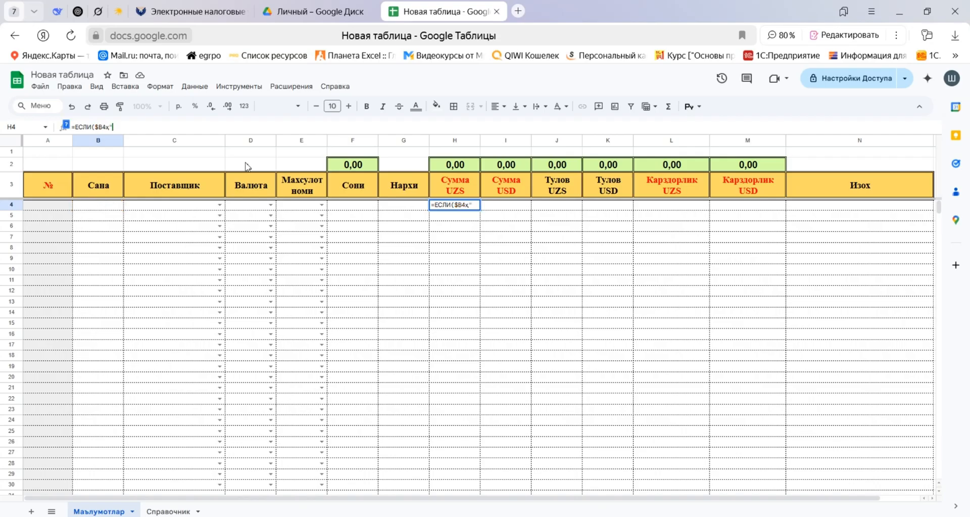
pyautogui.press('BackSpace')
pyautogui.press('BackSpace')
pyautogui.press('BackSpace')
pyautogui.write('=')
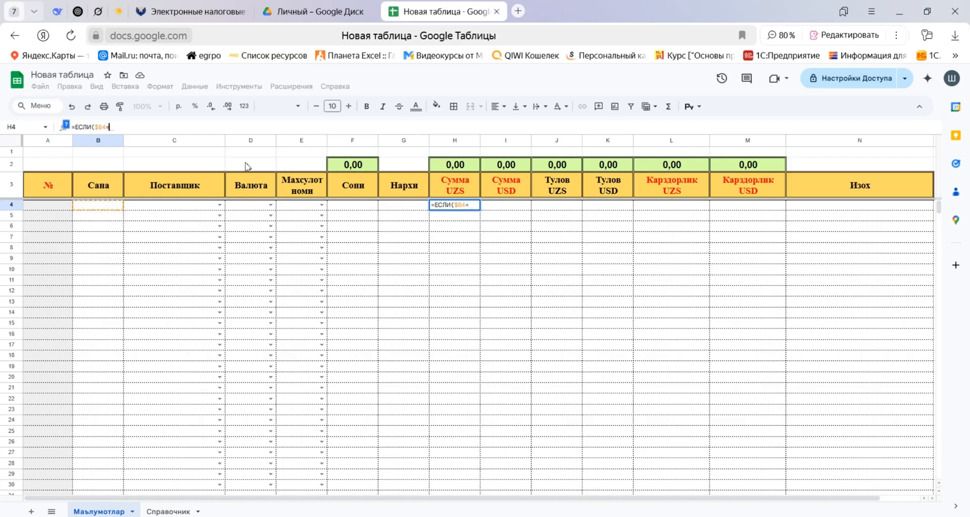
pyautogui.write('"";""')
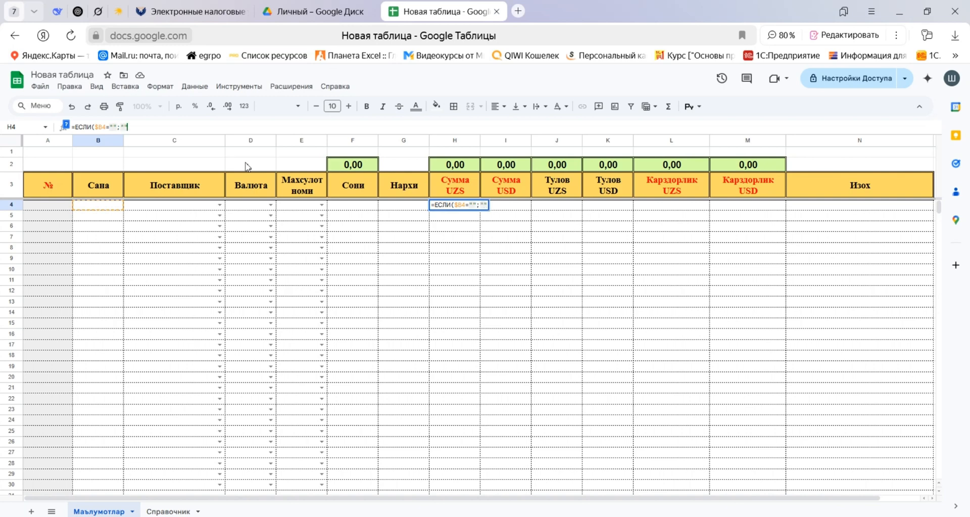
pyautogui.write(';')
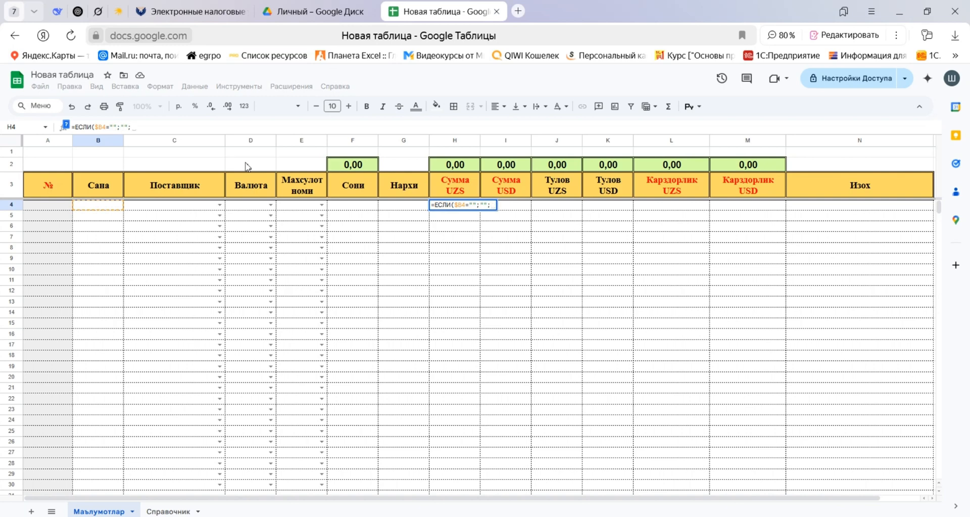
pyautogui.write('ЕСЛИ(')
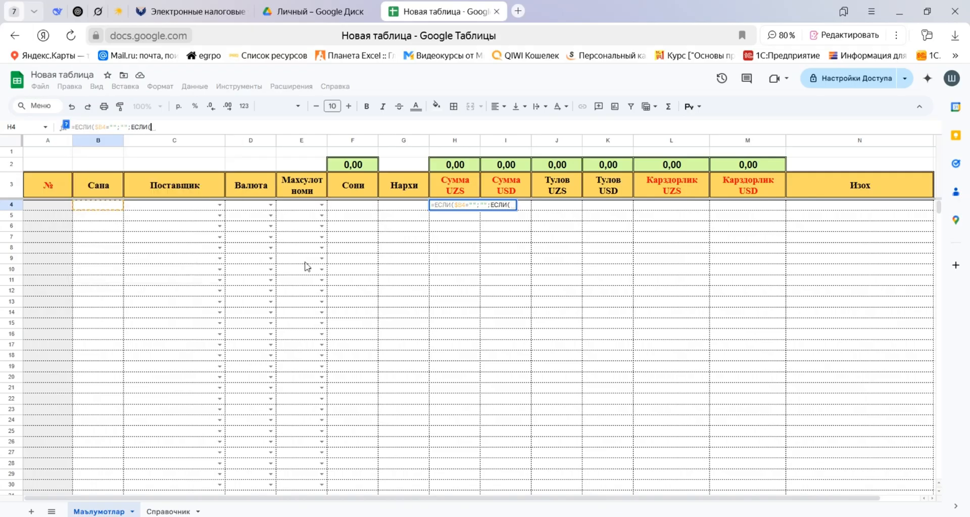
# Nest a second ЕСЛИ in the H4 formula that tests whether the Валюта cell $D4 equals "UZS".
pyautogui.click(256, 208)
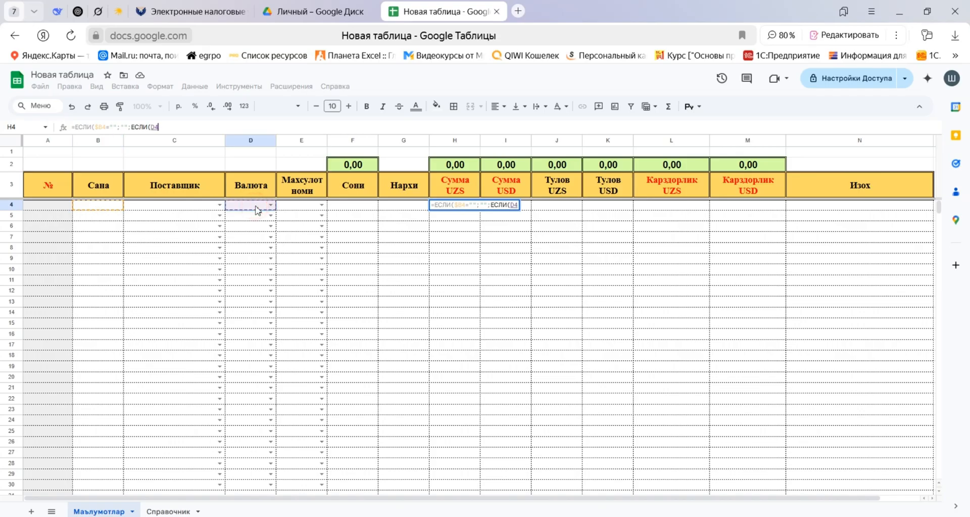
pyautogui.press('F4')
pyautogui.press('F4')
pyautogui.press('F4')
pyautogui.write('=')
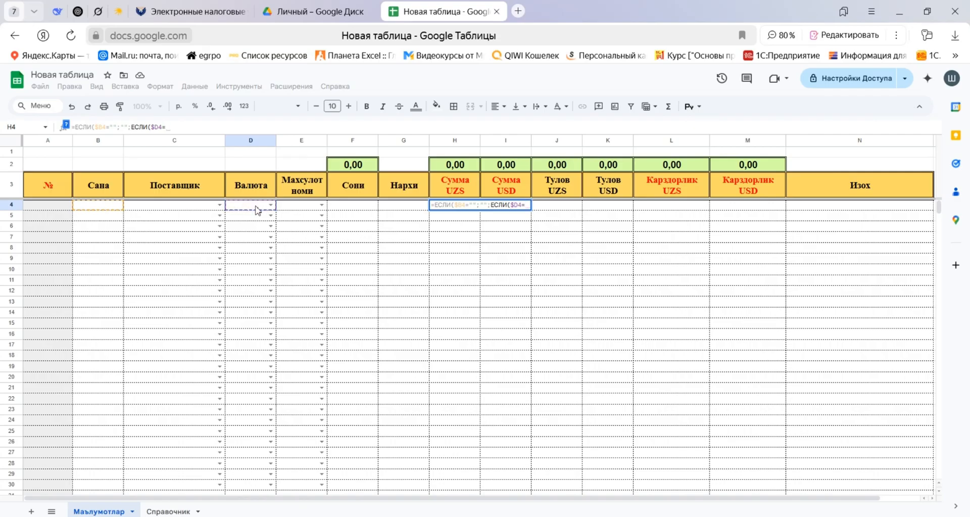
pyautogui.write('"')
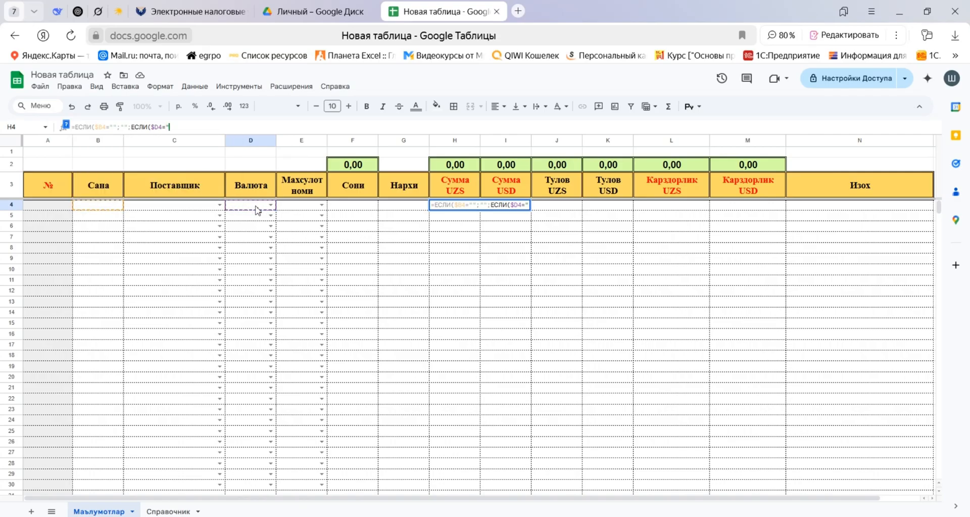
pyautogui.write('UZS";')
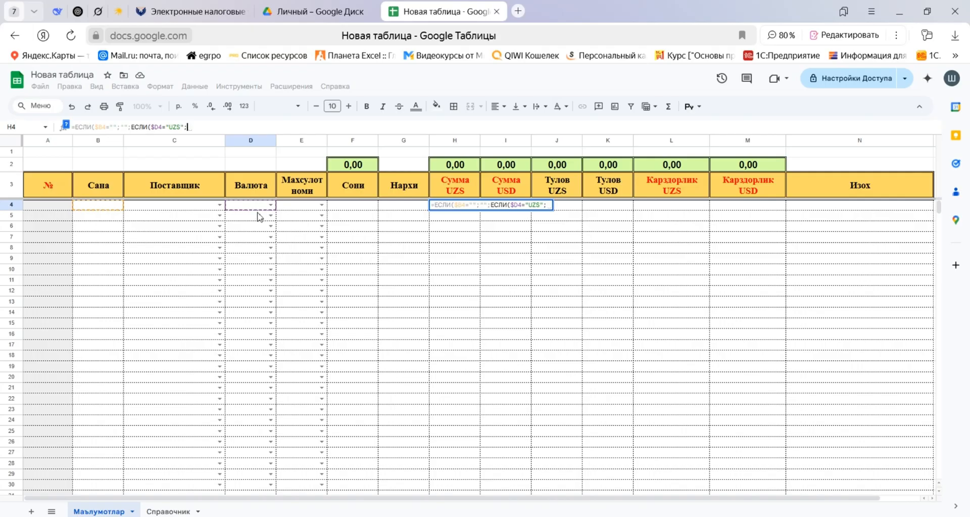
# Complete the H4 formula so it returns $F4*$G4 when the currency test is true and 0 otherwise.
pyautogui.click(353, 208)
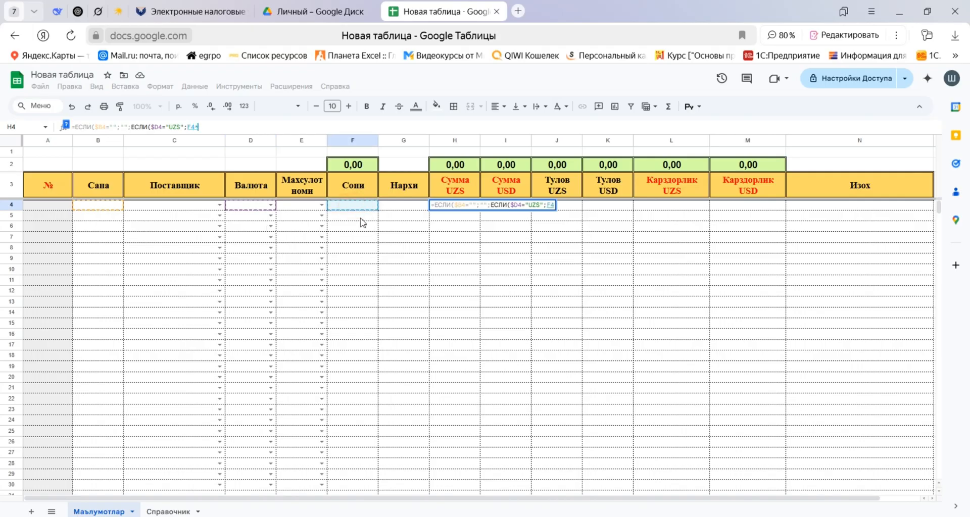
pyautogui.write('*')
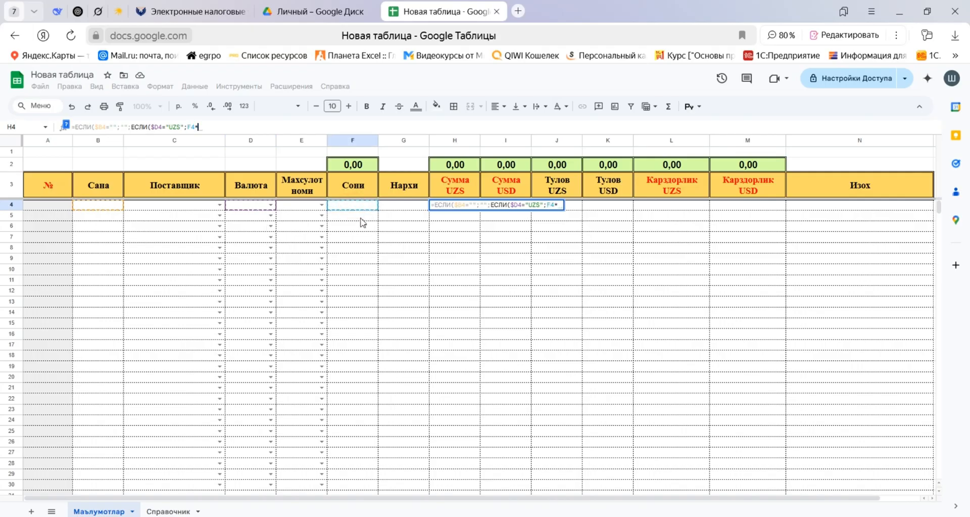
pyautogui.click(403, 207)
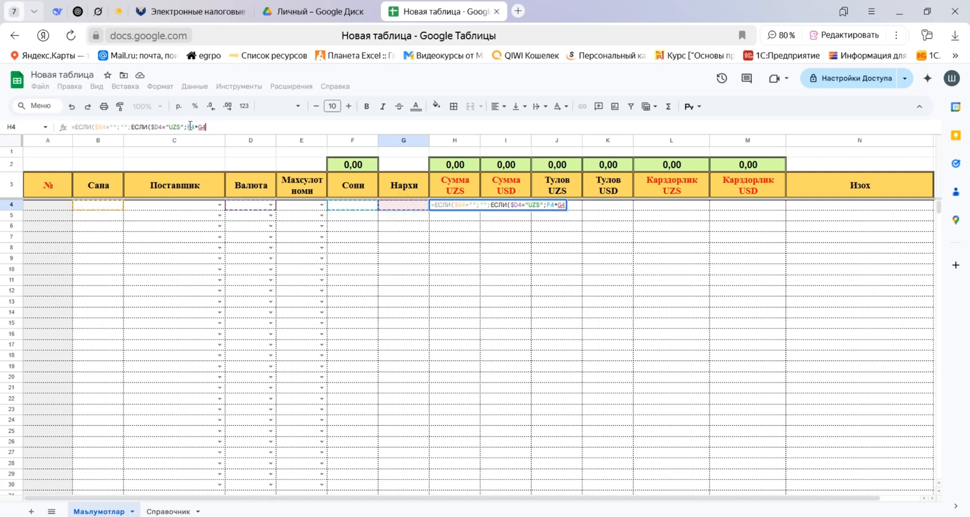
pyautogui.click(190, 127)
pyautogui.press('F4')
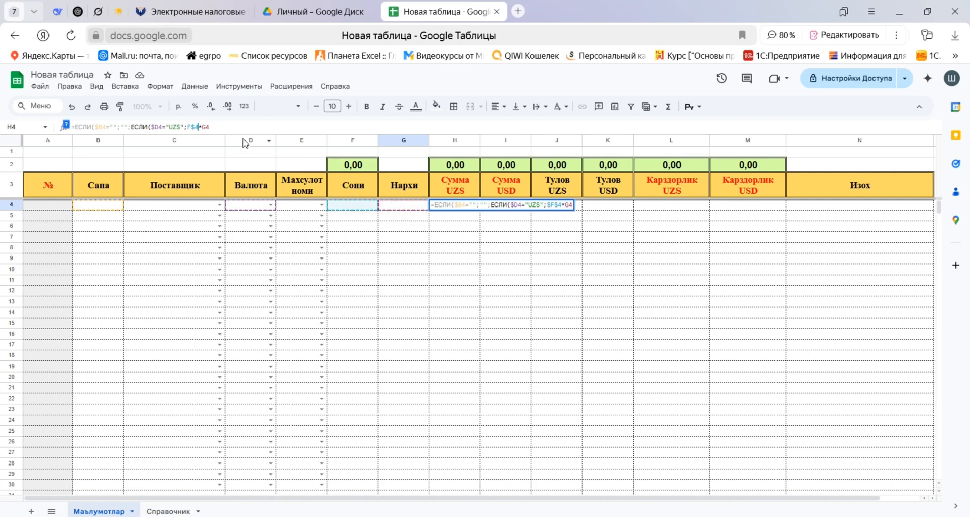
pyautogui.press('F4')
pyautogui.click(207, 126)
pyautogui.press('F4')
pyautogui.press('F4')
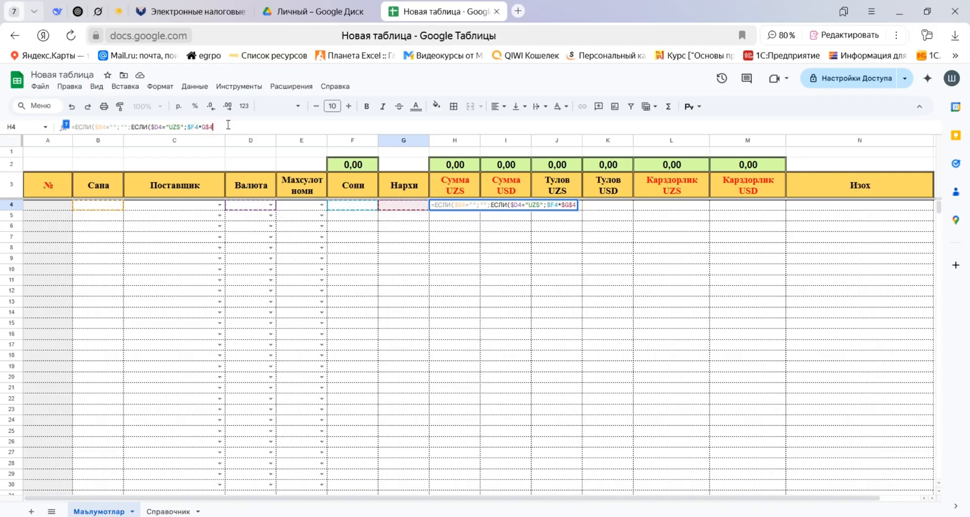
pyautogui.press('F4')
pyautogui.write(';0)')
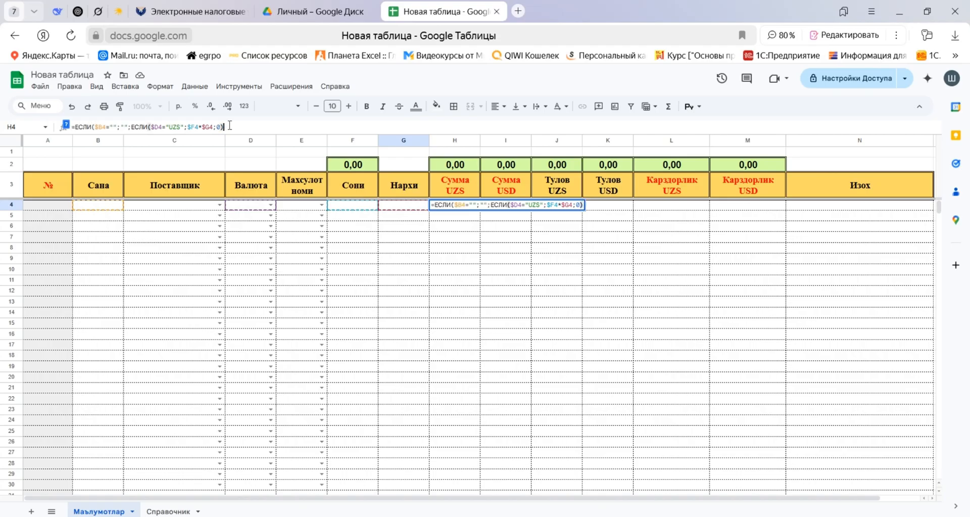
pyautogui.press('Return')
pyautogui.click(537, 278)
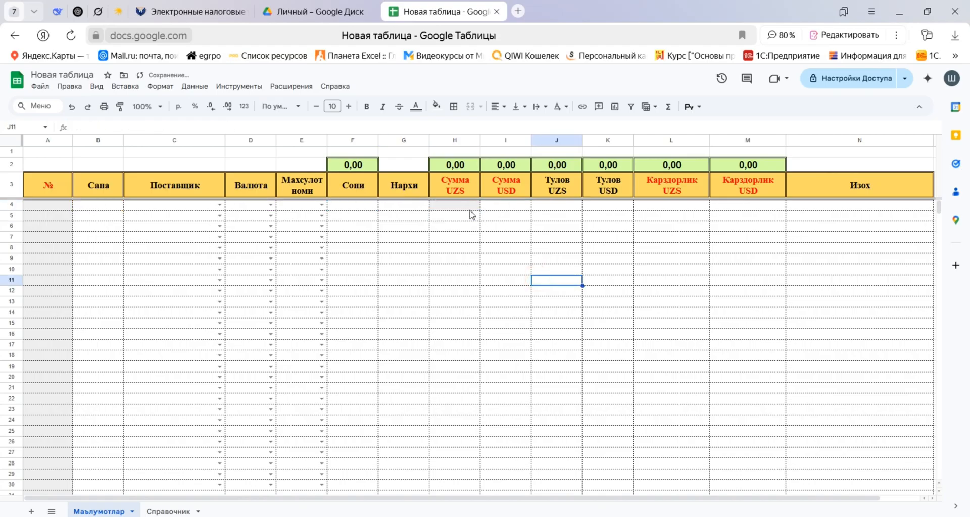
# Fill the H4 formula down the Сумма UZS column to row 1000.
pyautogui.click(466, 206)
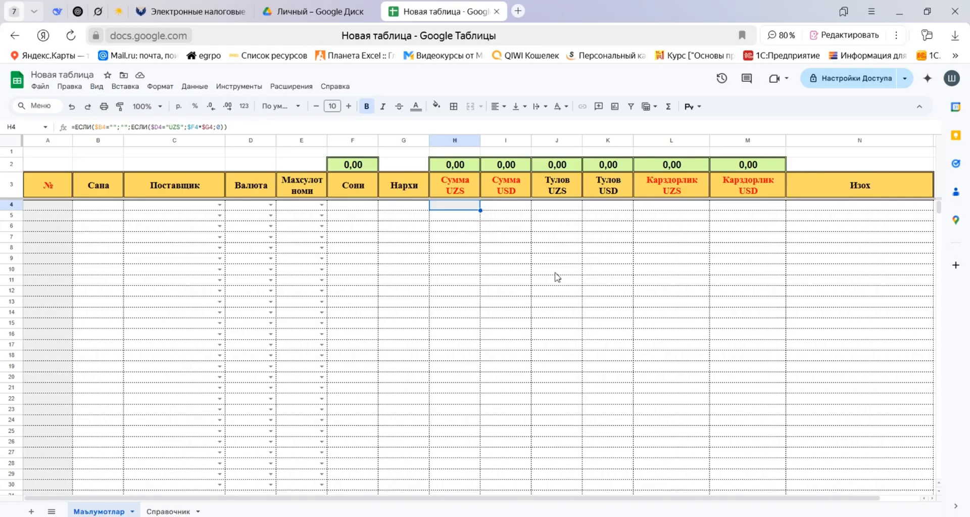
pyautogui.hotkey('ctrl', 'shift', 'Down')
pyautogui.hotkey('ctrl', 'd')
pyautogui.press('Up')
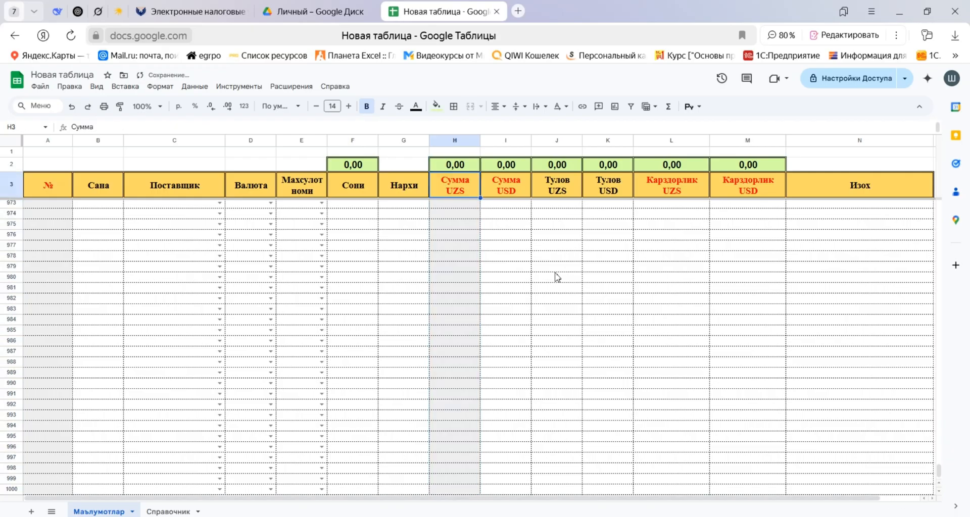
pyautogui.press('Down')
pyautogui.press('Down')
pyautogui.press('Up')
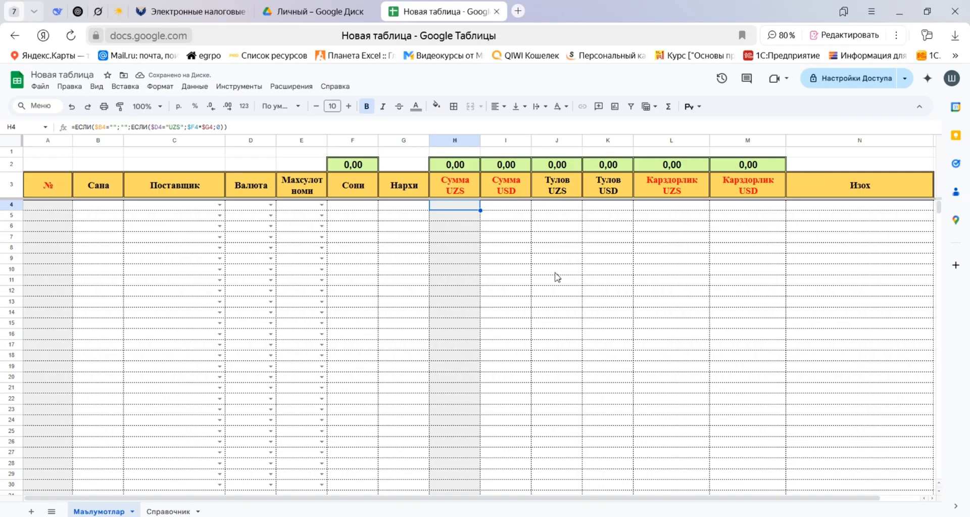
# Clear the formula from cell H5.
pyautogui.press('Down')
pyautogui.press('Delete')
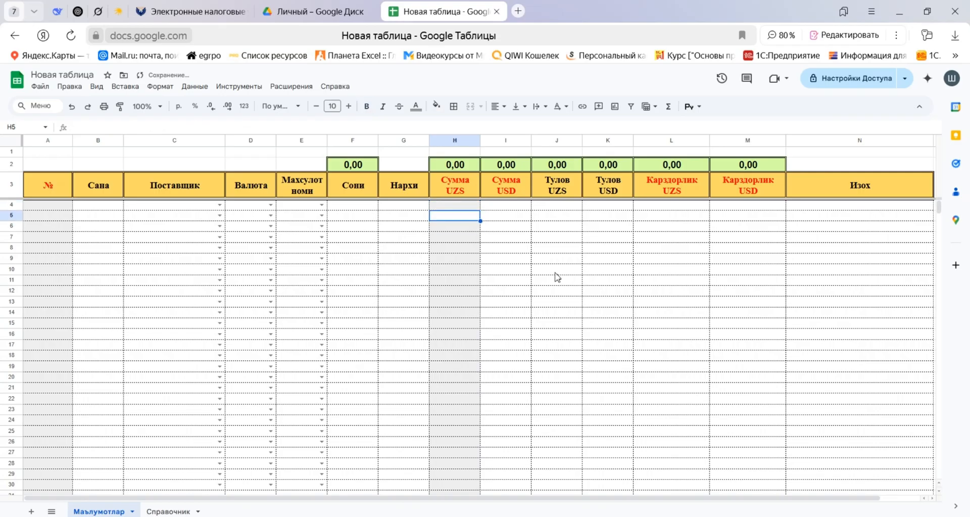
# Copy the formula text from H4 into the first Сумма USD cell, I4.
pyautogui.press('Up')
pyautogui.press('Right')
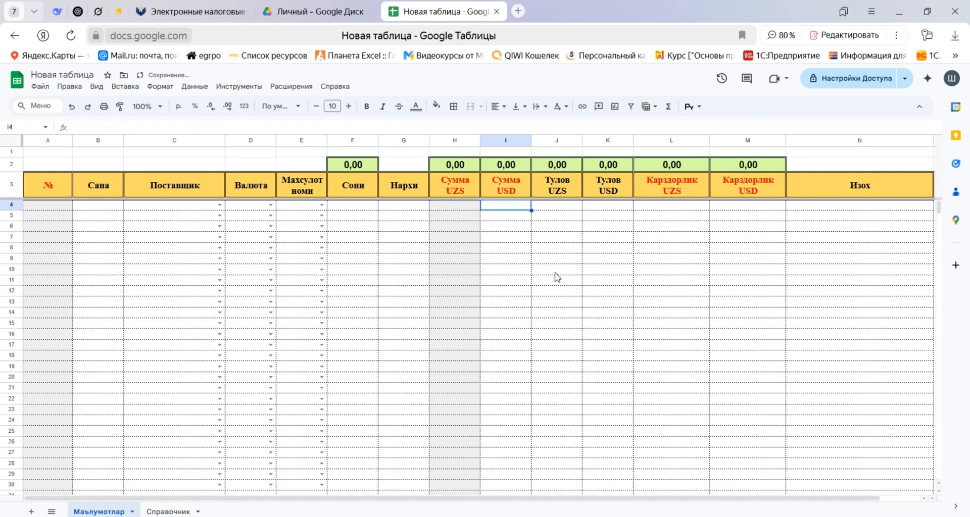
pyautogui.press('Left')
pyautogui.moveTo(229, 127); pyautogui.dragTo(72, 127)
pyautogui.hotkey('ctrl', 'c')
pyautogui.press('Tab')
pyautogui.click(125, 130)
pyautogui.hotkey('ctrl', 'v')
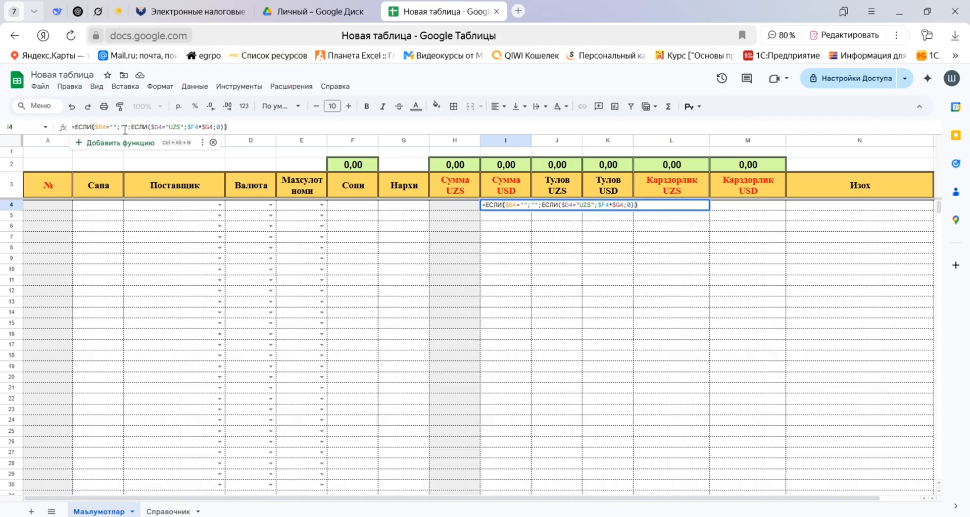
# Change the currency in the I4 formula to "USD" and fill the formula down the Сумма USD column.
pyautogui.click(178, 126)
pyautogui.press('BackSpace')
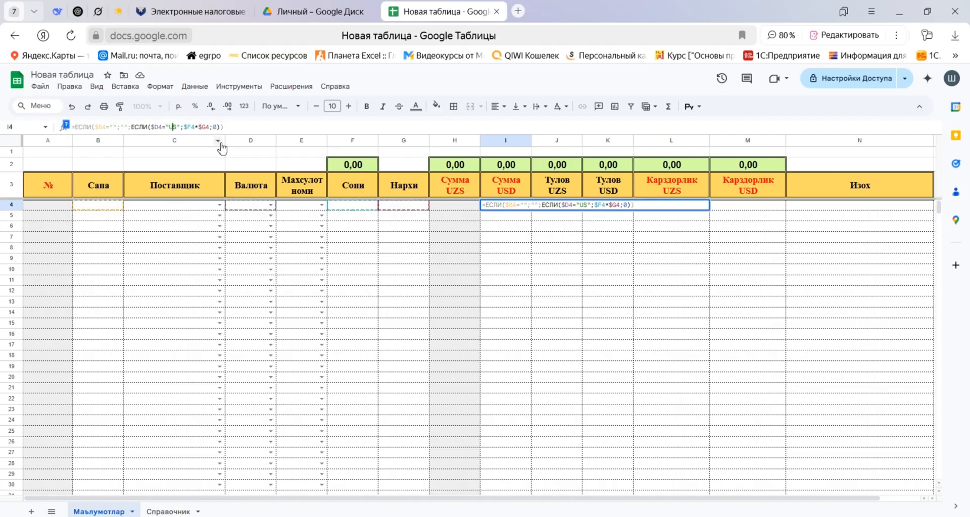
pyautogui.write('D')
pyautogui.hotkey('ctrl', 'Return')
pyautogui.doubleClick(532, 211)
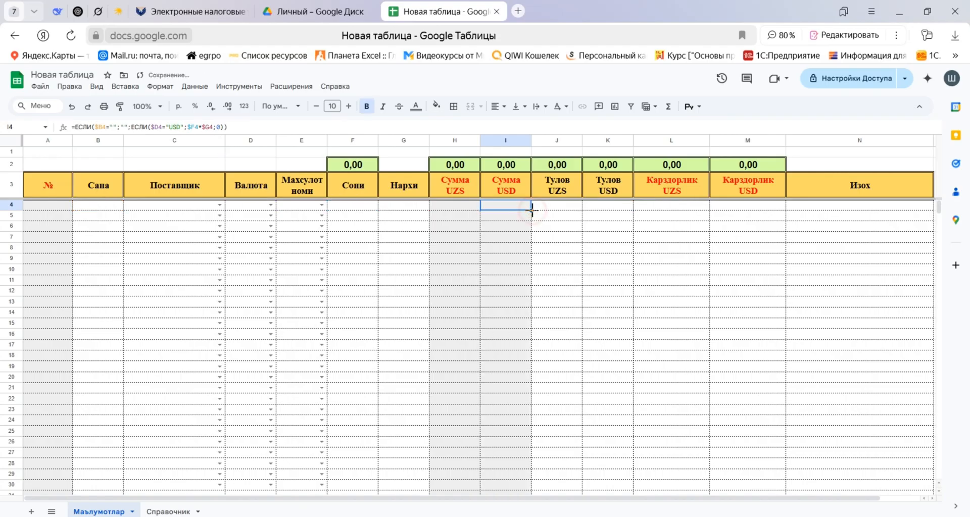
pyautogui.click(572, 205)
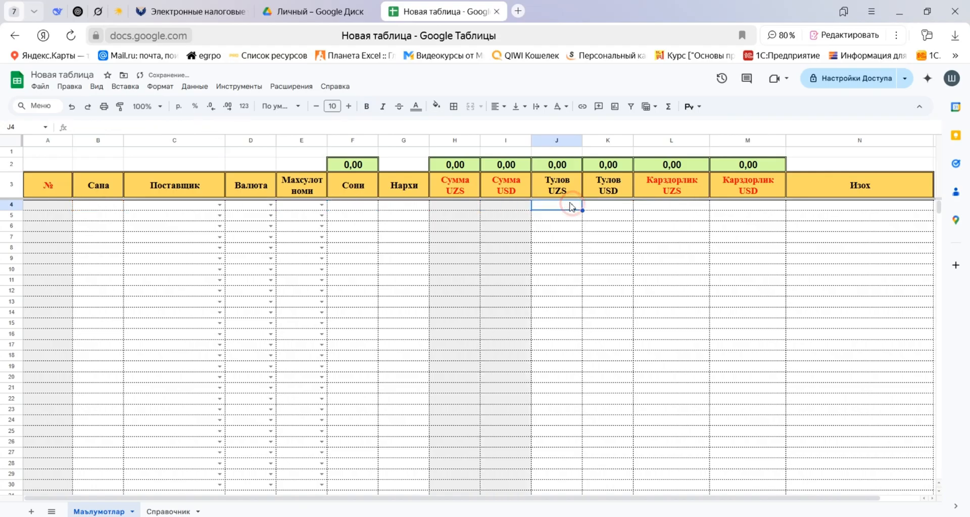
pyautogui.click(616, 207)
pyautogui.click(664, 205)
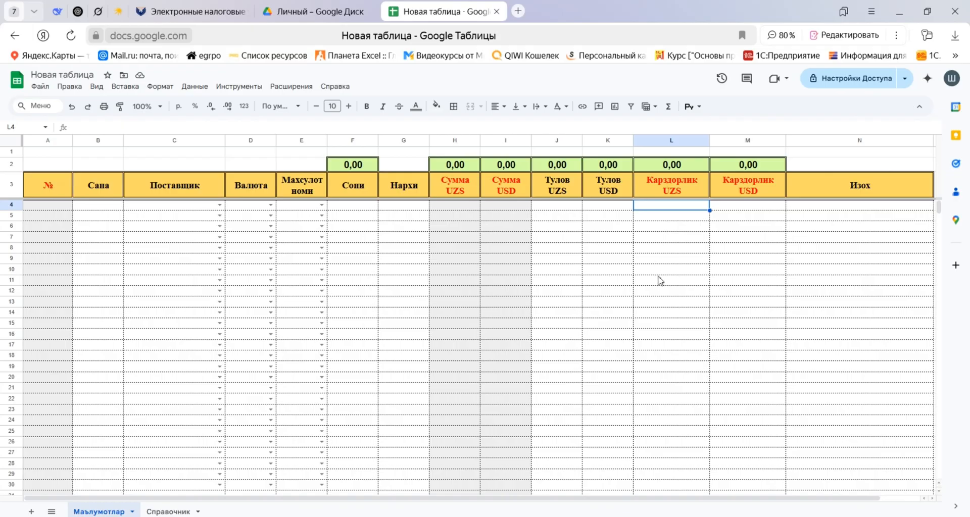
pyautogui.write('=tck')
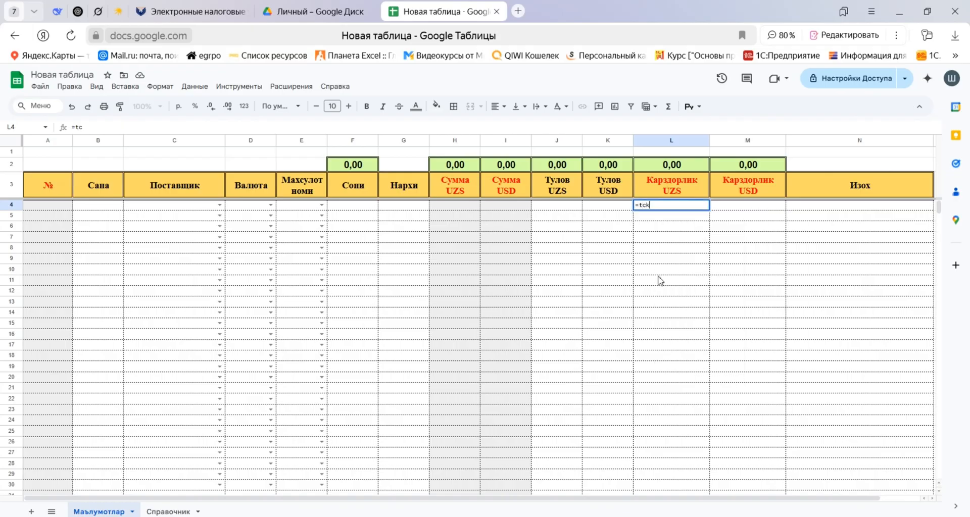
pyautogui.press('Escape')
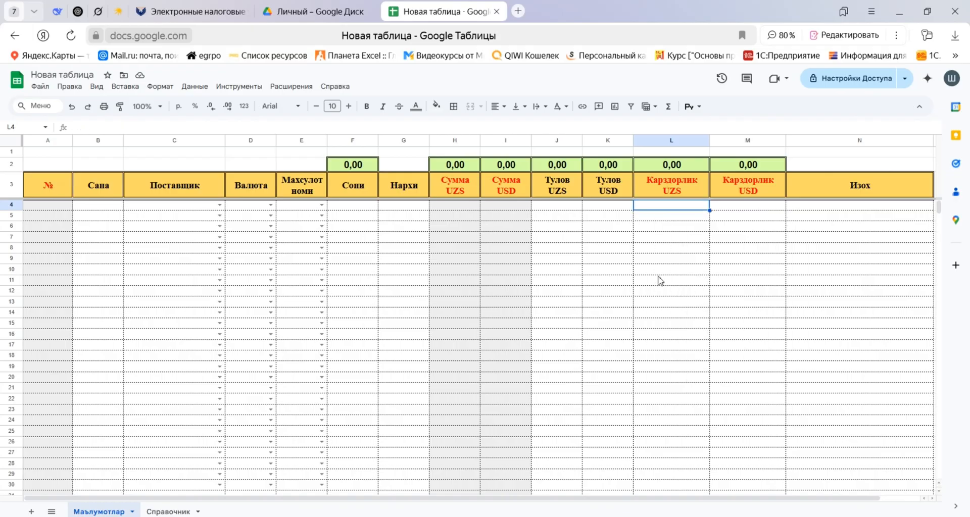
# Copy the opening part =ЕСЛИ($B4="";""; from the I4 formula into the first Карздорлик UZS cell, L4.
pyautogui.press('Left')
pyautogui.press('Left')
pyautogui.press('Left')
pyautogui.press('F2')
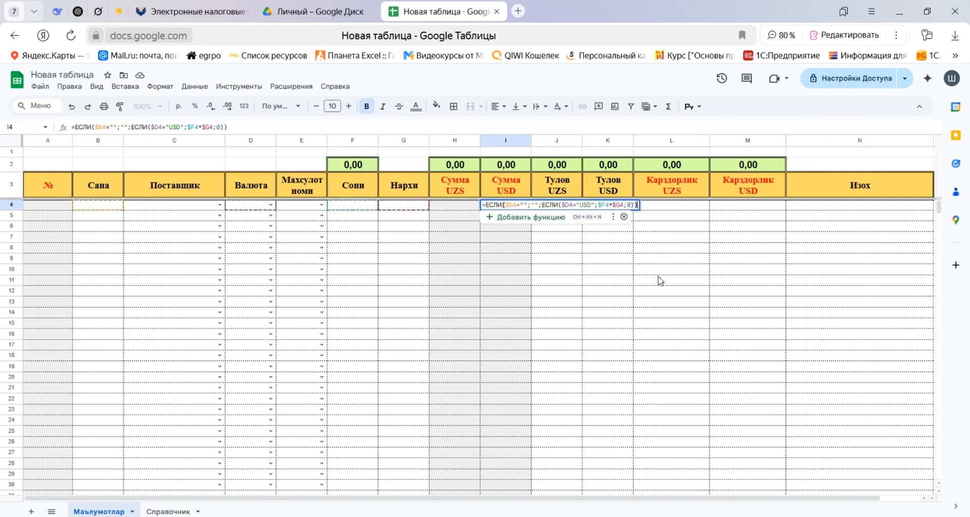
pyautogui.press('Left')
pyautogui.press('Left')
pyautogui.press('Left')
pyautogui.press('Left')
pyautogui.press('Left')
pyautogui.press('Left')
pyautogui.press('Left')
pyautogui.press('Left')
pyautogui.press('Left')
pyautogui.press('Left')
pyautogui.press('Left')
pyautogui.press('Left')
pyautogui.press('Left')
pyautogui.press('Left')
pyautogui.press('Left')
pyautogui.press('Left')
pyautogui.press('Left')
pyautogui.press('Left')
pyautogui.press('Left')
pyautogui.press('Left')
pyautogui.press('Left')
pyautogui.press('Left')
pyautogui.press('Left')
pyautogui.press('Left')
pyautogui.press('Left')
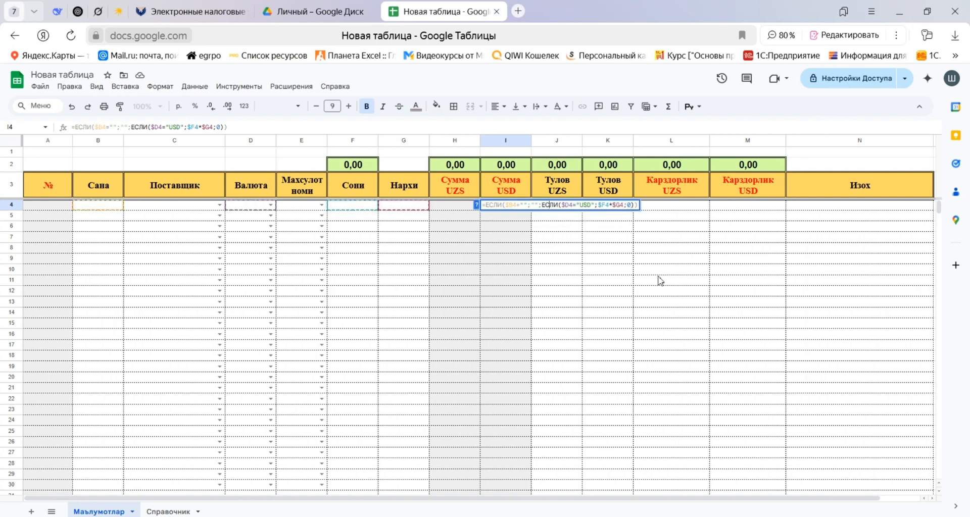
pyautogui.hotkey('shift', 'Left')
pyautogui.hotkey('shift', 'Left')
pyautogui.hotkey('shift', 'Left')
pyautogui.hotkey('shift', 'Left')
pyautogui.hotkey('shift', 'Left')
pyautogui.hotkey('shift', 'Left')
pyautogui.hotkey('shift', 'Left')
pyautogui.hotkey('shift', 'Left')
pyautogui.hotkey('shift', 'Left')
pyautogui.hotkey('shift', 'Left')
pyautogui.hotkey('shift', 'Left')
pyautogui.hotkey('shift', 'Left')
pyautogui.hotkey('shift', 'Left')
pyautogui.hotkey('shift', 'Left')
pyautogui.hotkey('shift', 'Left')
pyautogui.hotkey('shift', 'Left')
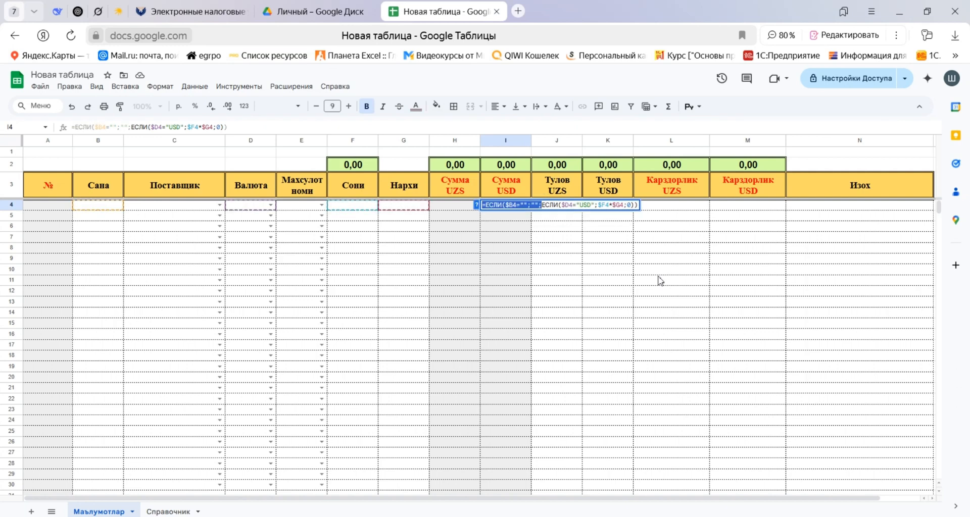
pyautogui.hotkey('ctrl', 'c')
pyautogui.press('Escape')
pyautogui.press('Right')
pyautogui.press('Right')
pyautogui.press('Right')
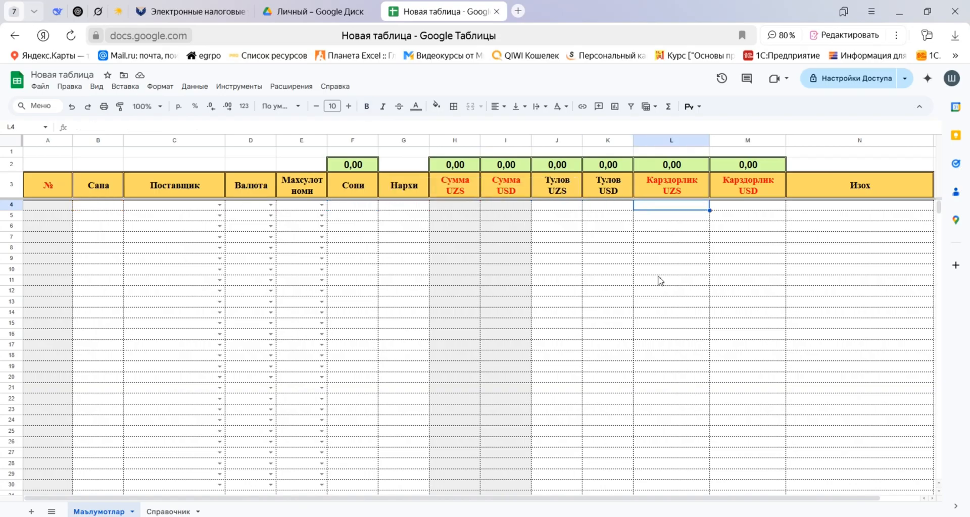
pyautogui.press('Return')
pyautogui.hotkey('ctrl', 'v')
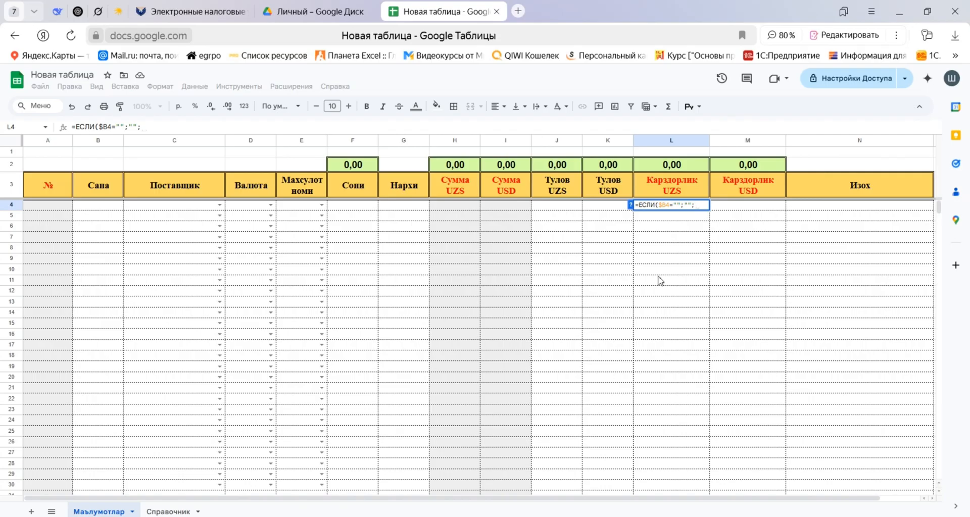
# Continue the L4 formula with a nested currency condition, ЕСЛИ($D4="UZS";.
pyautogui.write('cevv')
pyautogui.press('BackSpace')
pyautogui.press('BackSpace')
pyautogui.press('BackSpace')
pyautogui.press('BackSpace')
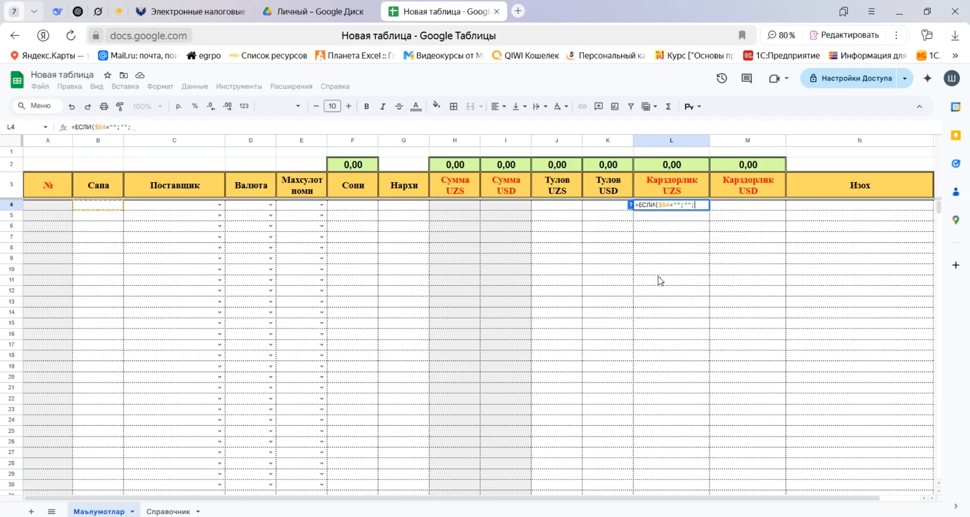
pyautogui.write('ЕСЛИ(')
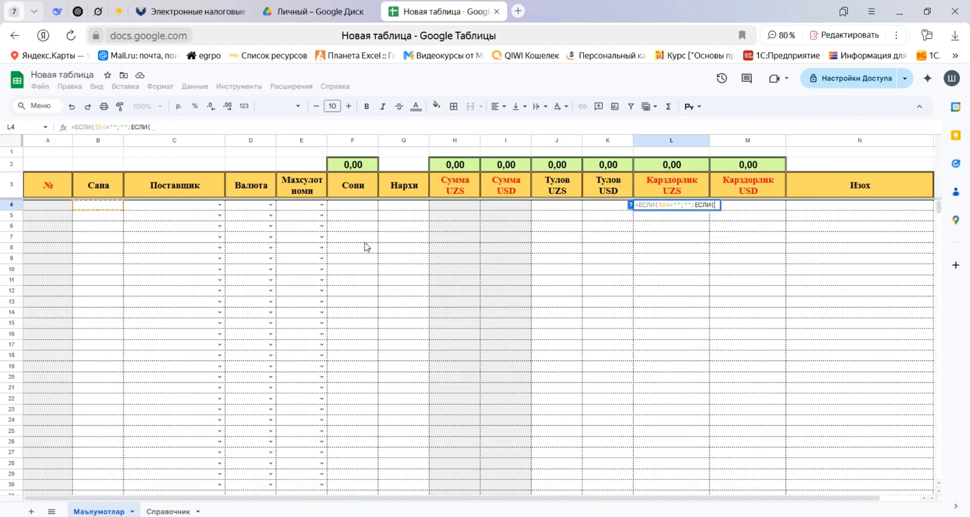
pyautogui.click(243, 207)
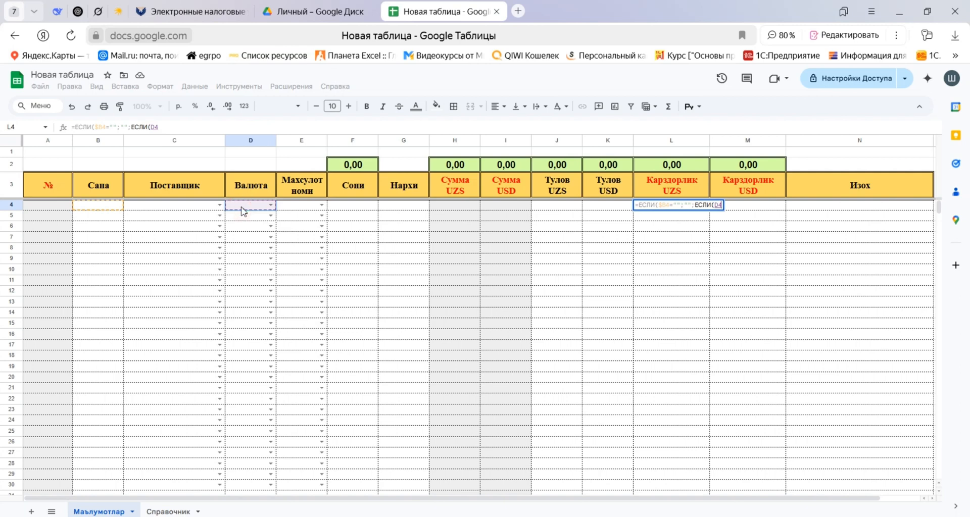
pyautogui.press('F4')
pyautogui.press('F4')
pyautogui.press('F4')
pyautogui.write('=')
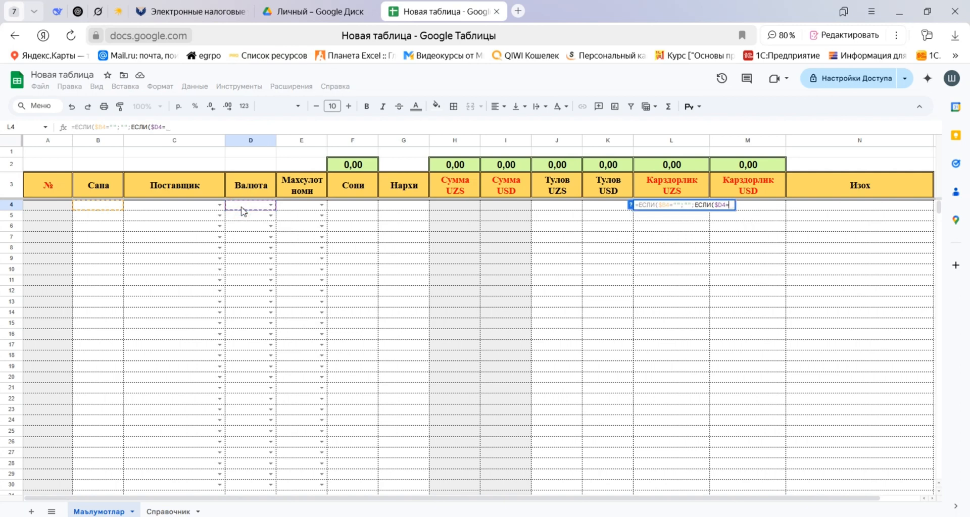
pyautogui.write('"')
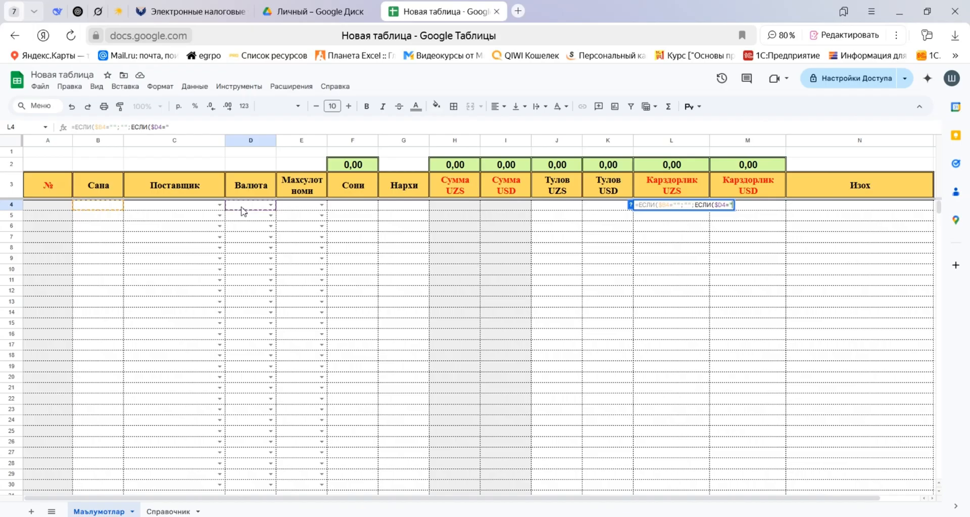
pyautogui.write('UZS";')
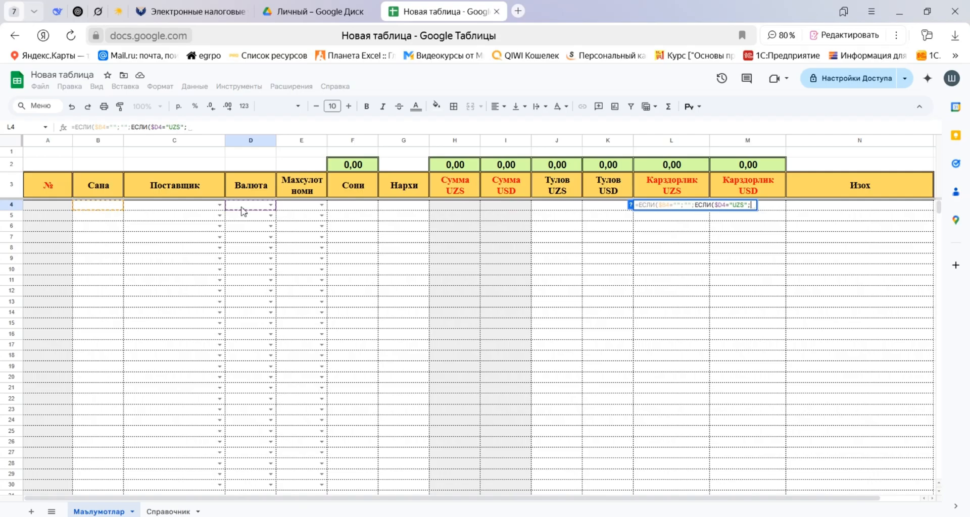
# Add the СУММЕСЛИМН function to the L4 formula with the Сумма UZS column as sum range, $H$4:$H.
pyautogui.write('Су')
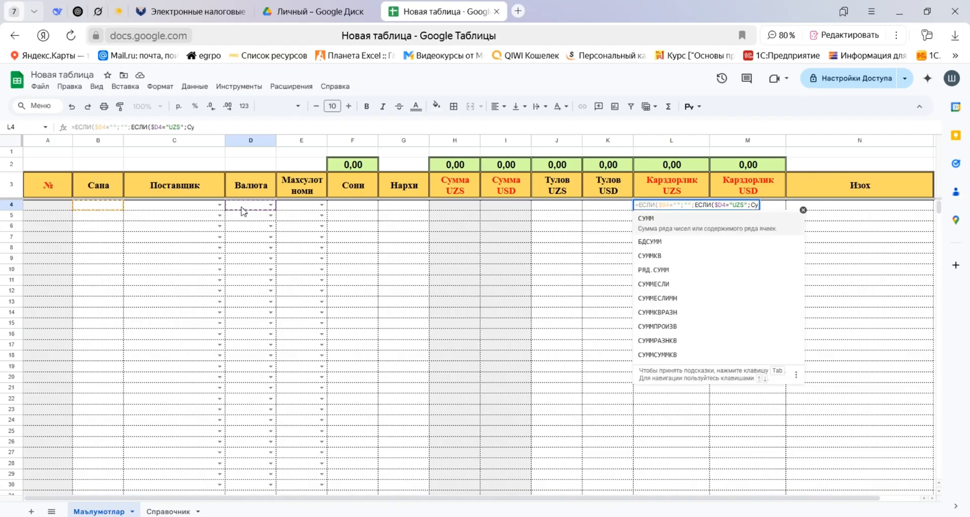
pyautogui.press('Down')
pyautogui.press('Down')
pyautogui.press('Down')
pyautogui.press('Down')
pyautogui.press('Down')
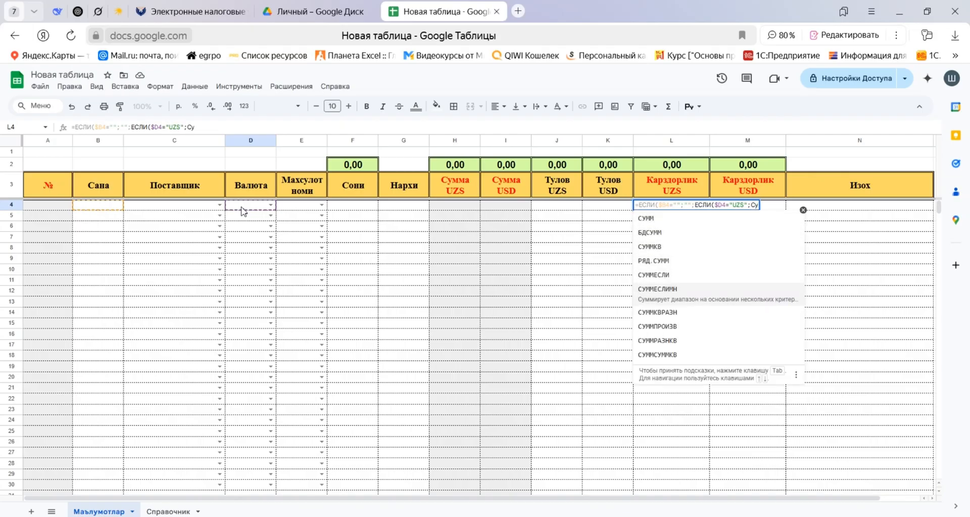
pyautogui.press('Tab')
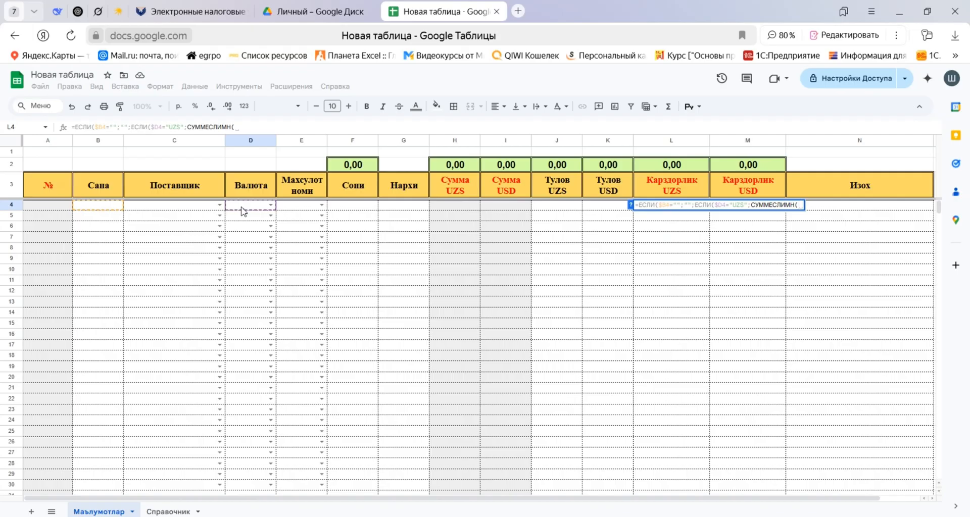
pyautogui.click(459, 207)
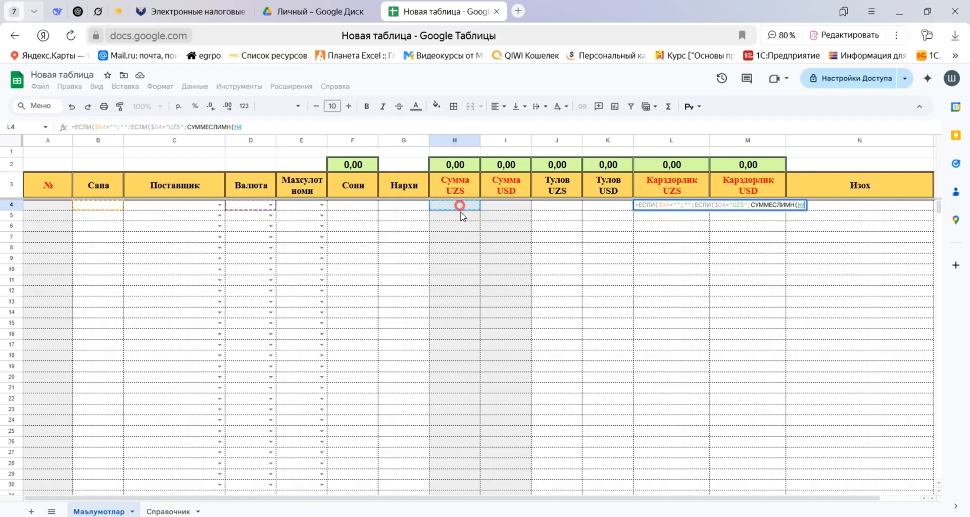
pyautogui.write(':H')
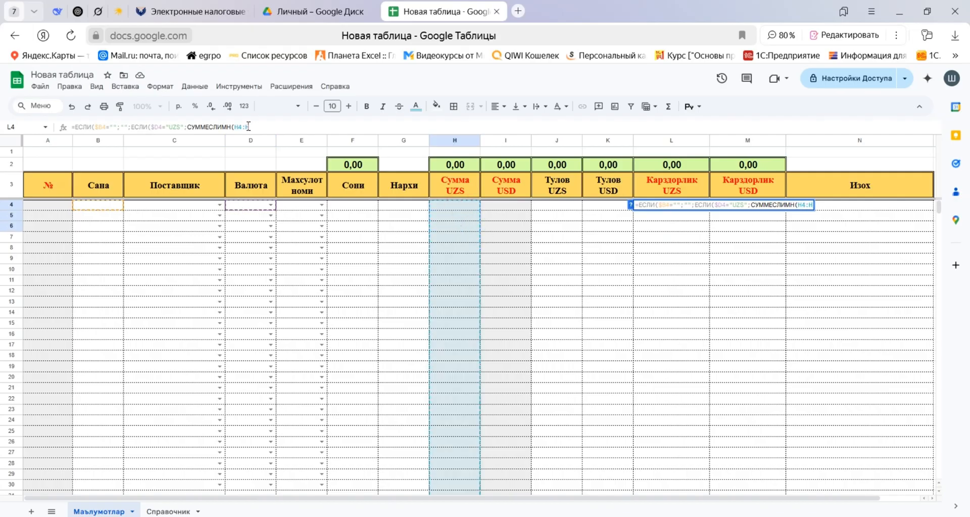
pyautogui.moveTo(249, 126); pyautogui.dragTo(234, 127)
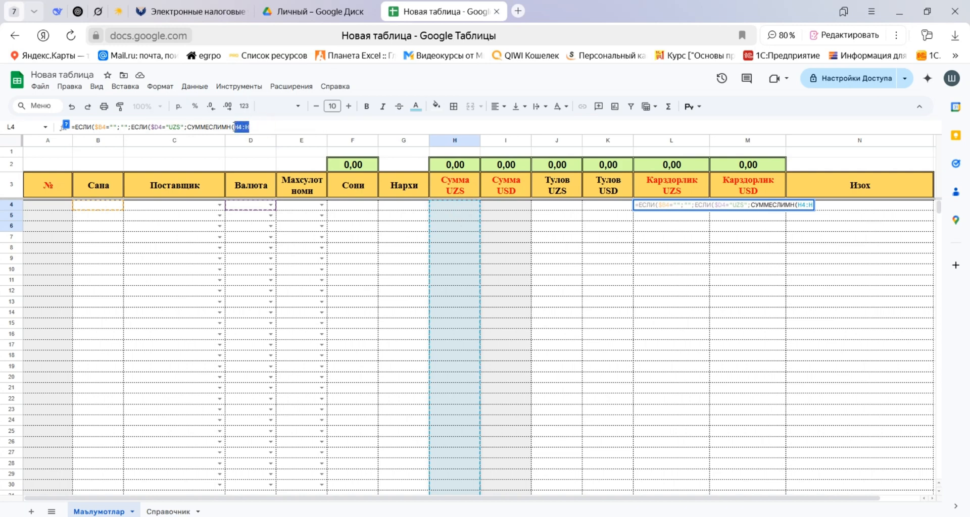
pyautogui.press('F4')
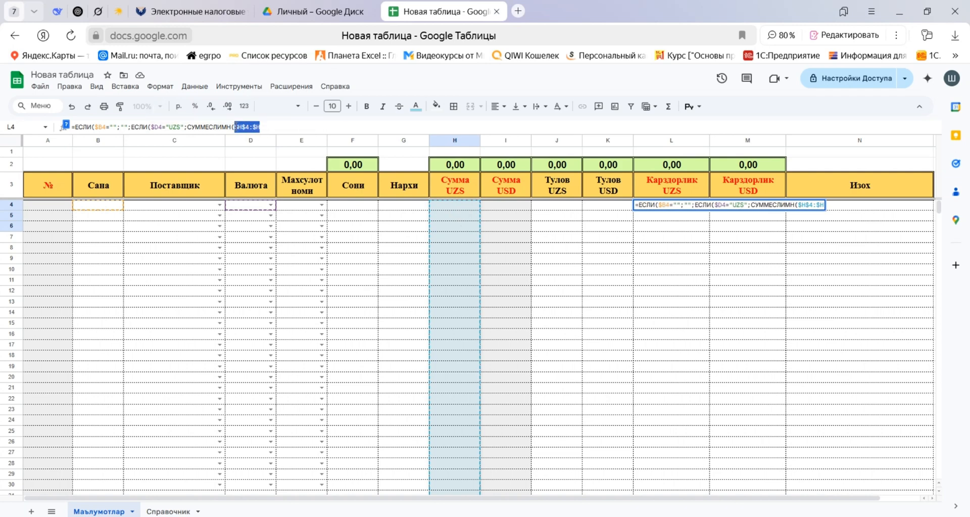
pyautogui.click(295, 126)
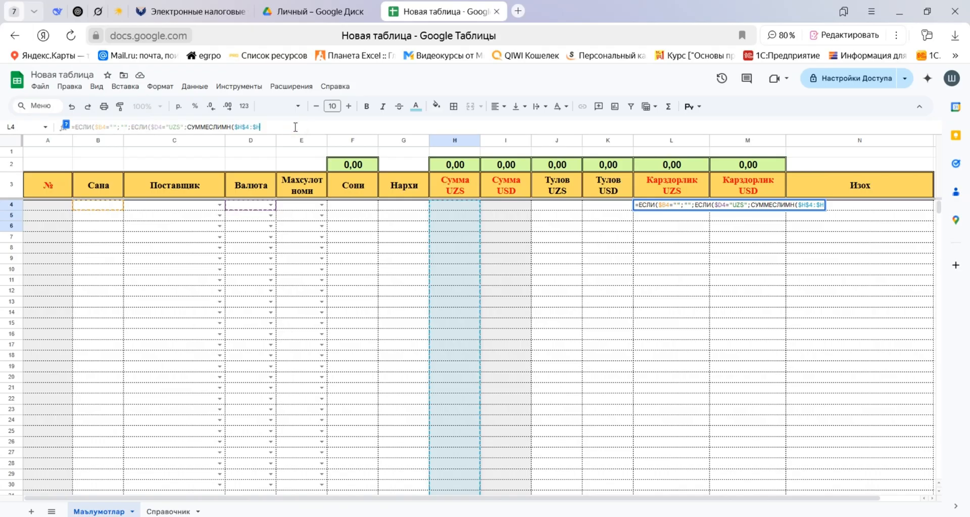
pyautogui.write('ж')
pyautogui.press('BackSpace')
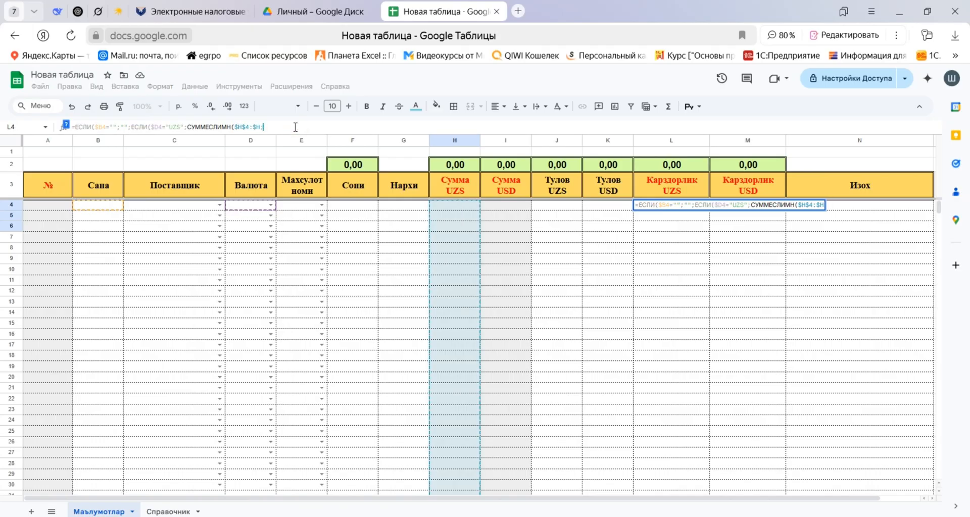
pyautogui.write(';')
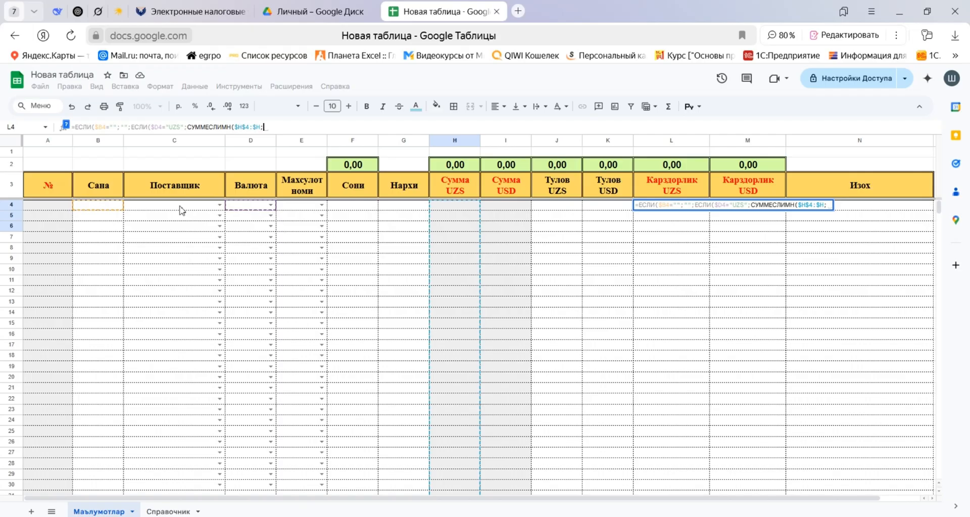
# Add the first СУММЕСЛИМН condition in L4, matching the Поставщик range $C$4:$C to $C4.
pyautogui.moveTo(178, 209); pyautogui.dragTo(181, 254)
pyautogui.press('BackSpace')
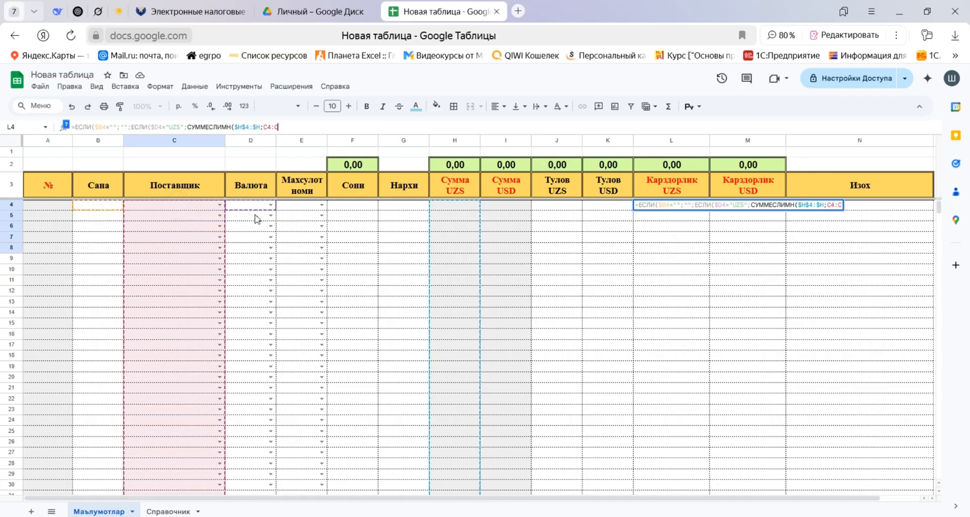
pyautogui.moveTo(279, 125); pyautogui.dragTo(266, 126)
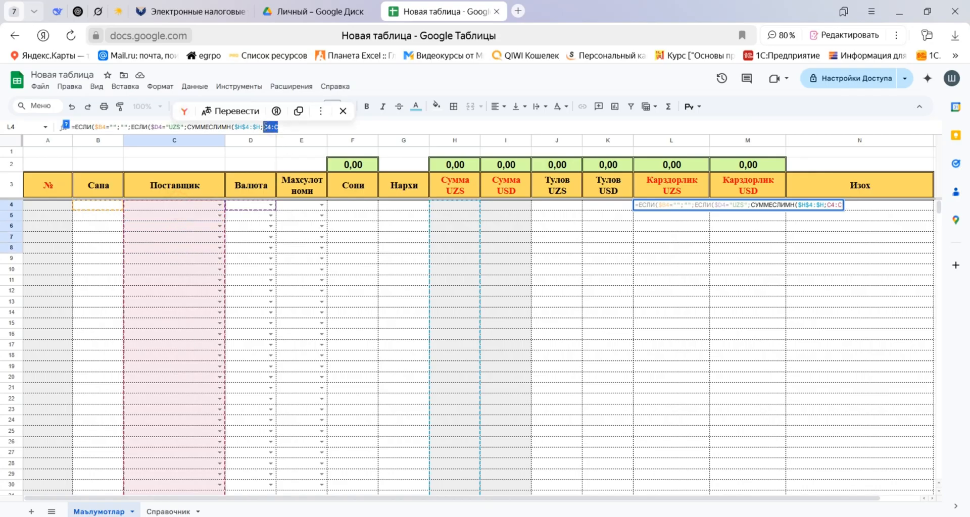
pyautogui.press('F4')
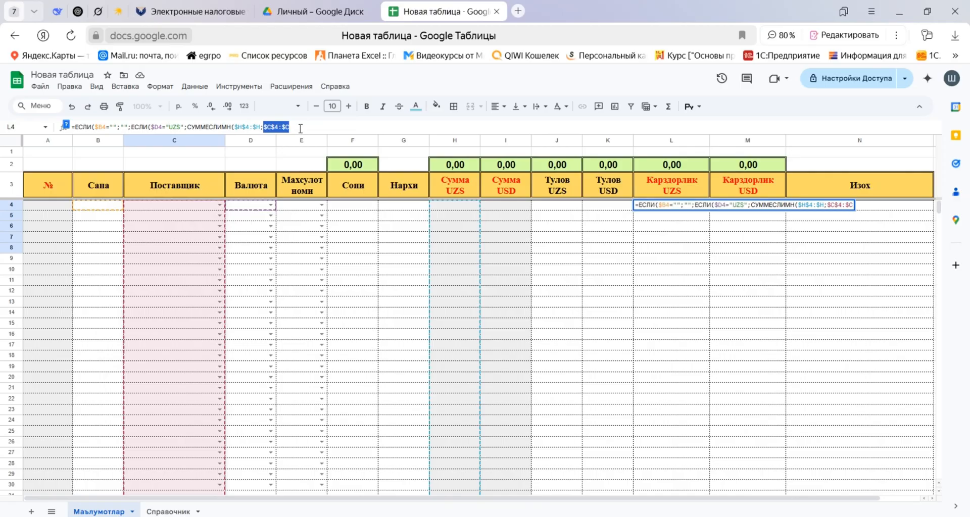
pyautogui.click(307, 127)
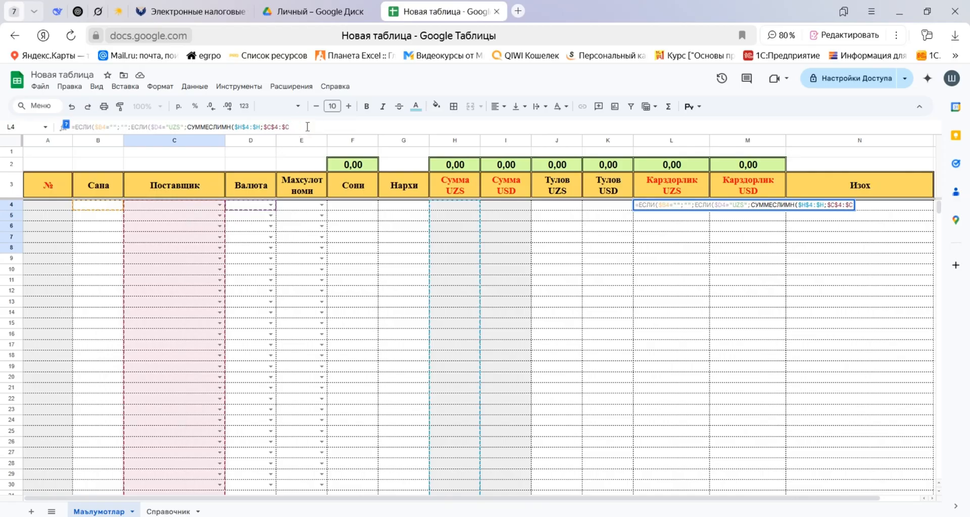
pyautogui.write(';')
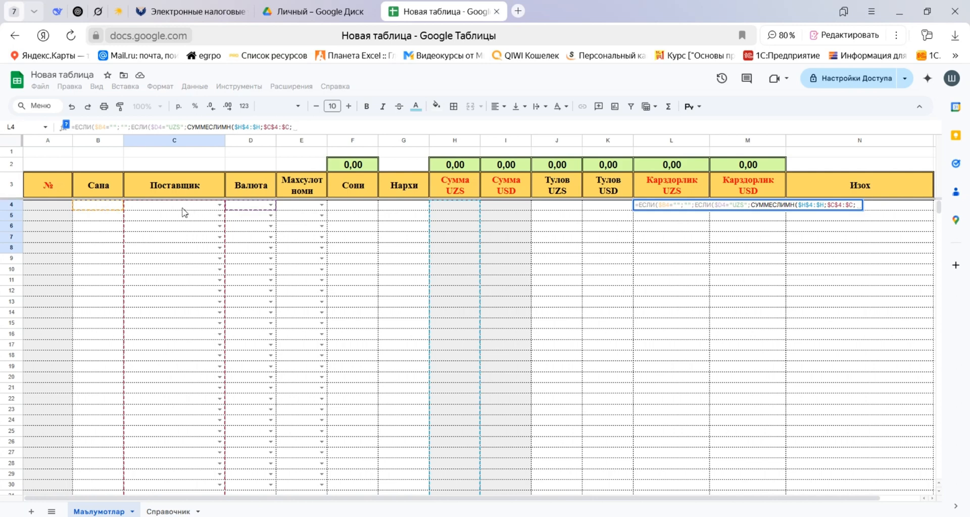
pyautogui.click(161, 207)
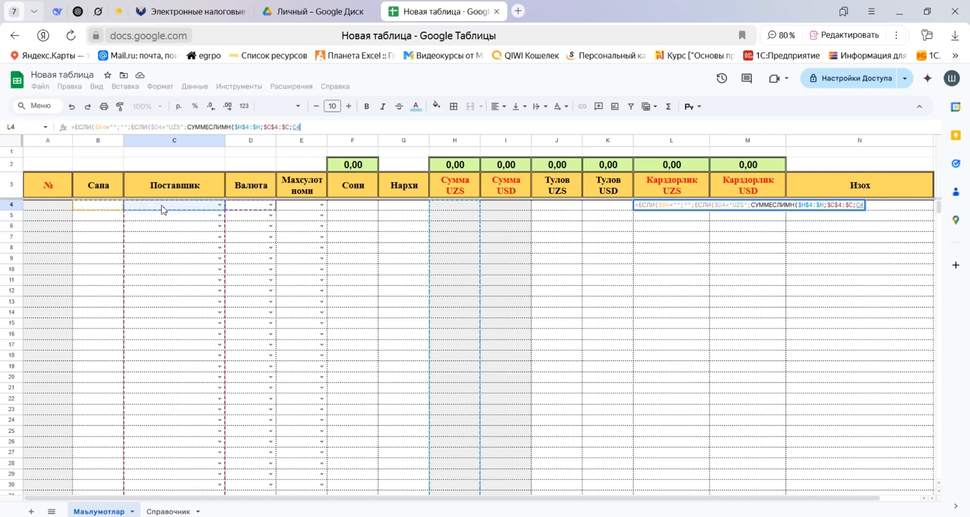
pyautogui.press('F4')
pyautogui.press('F4')
pyautogui.press('F4')
pyautogui.write(';')
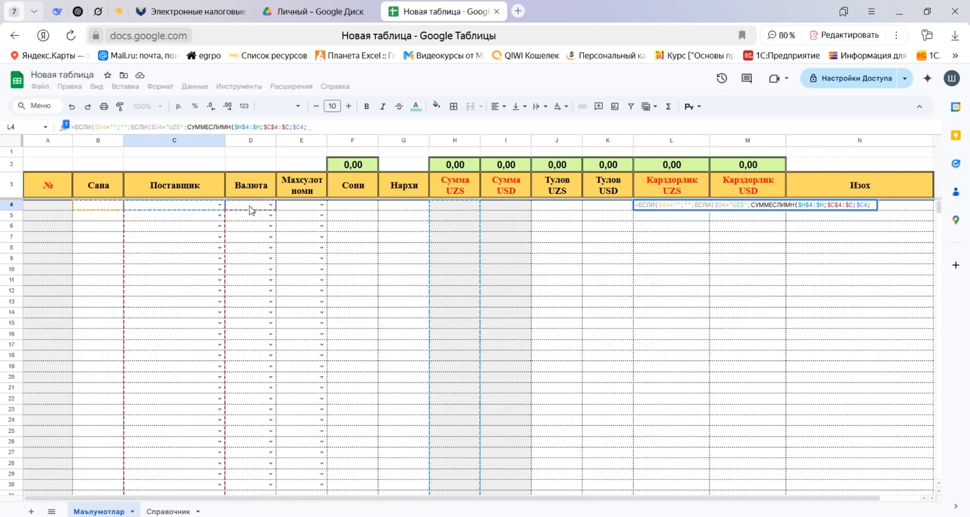
# Add the second СУММЕСЛИМН condition in L4, matching the Валюта range $D$4:$D to $D4.
pyautogui.moveTo(251, 208); pyautogui.dragTo(248, 305)
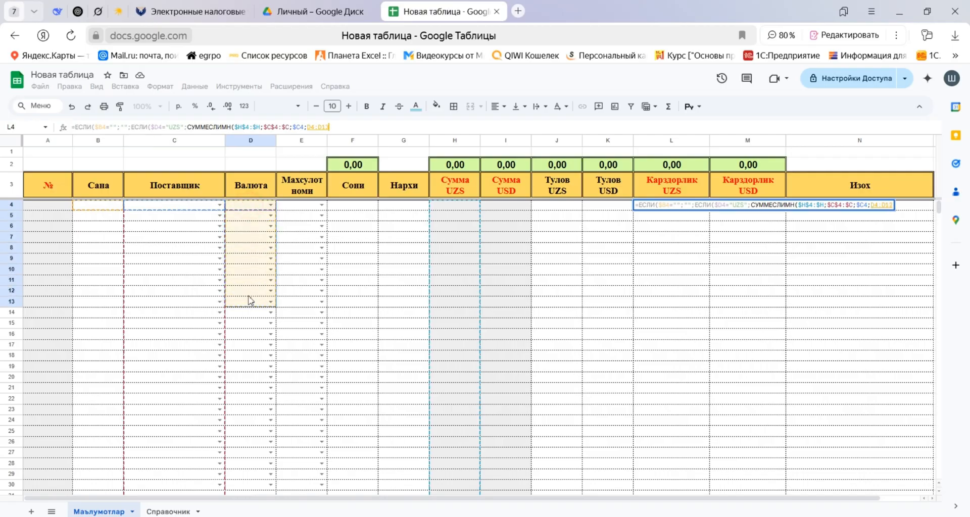
pyautogui.press('BackSpace')
pyautogui.press('BackSpace')
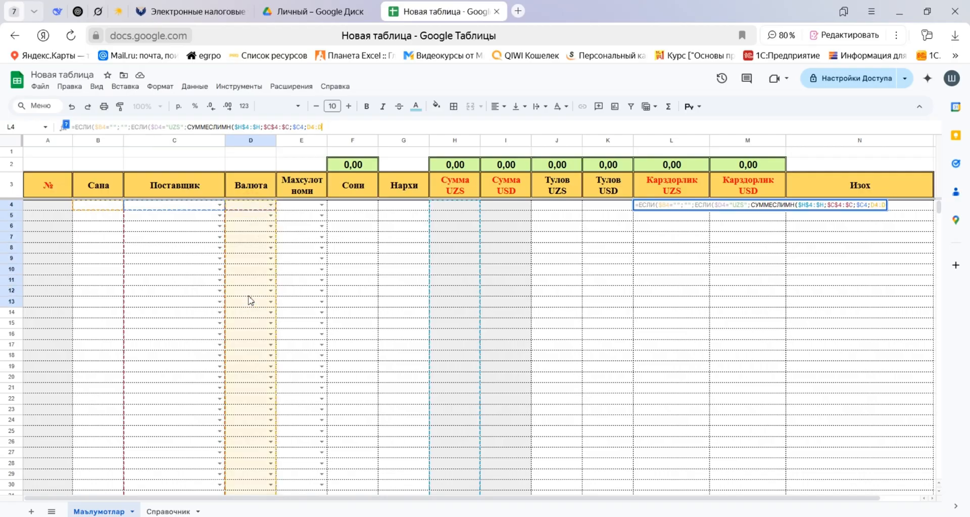
pyautogui.click(326, 126)
pyautogui.moveTo(326, 127); pyautogui.dragTo(307, 127)
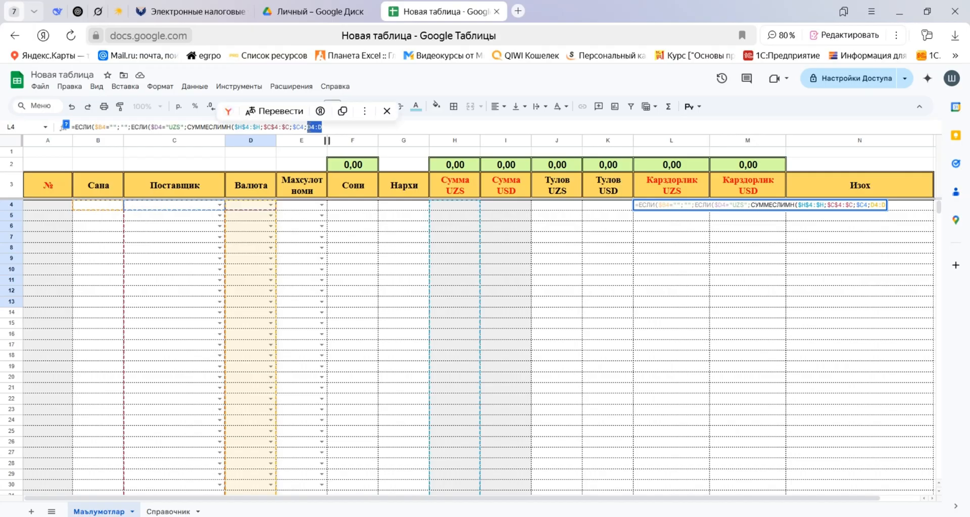
pyautogui.press('F4')
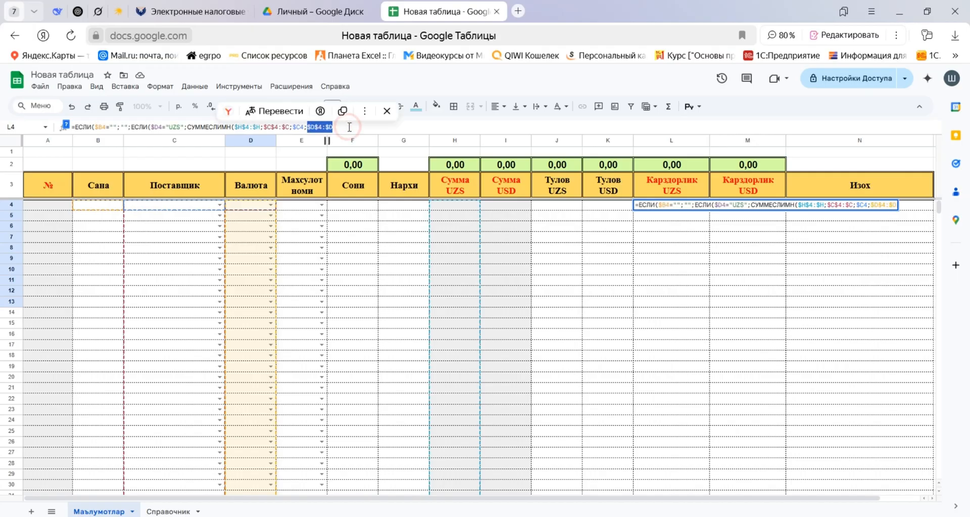
pyautogui.press('Right')
pyautogui.write(';')
pyautogui.click(254, 209)
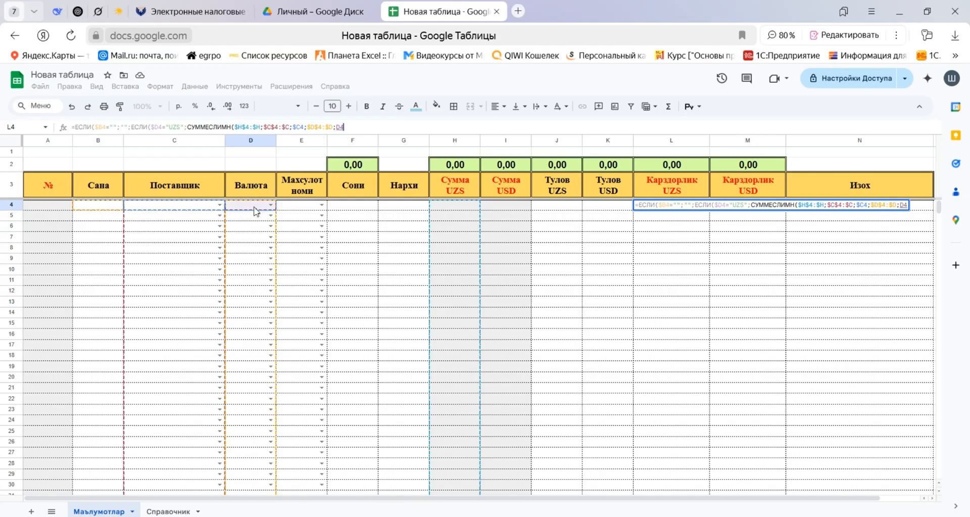
pyautogui.press('F4')
pyautogui.press('F4')
pyautogui.press('F4')
pyautogui.click(95, 126)
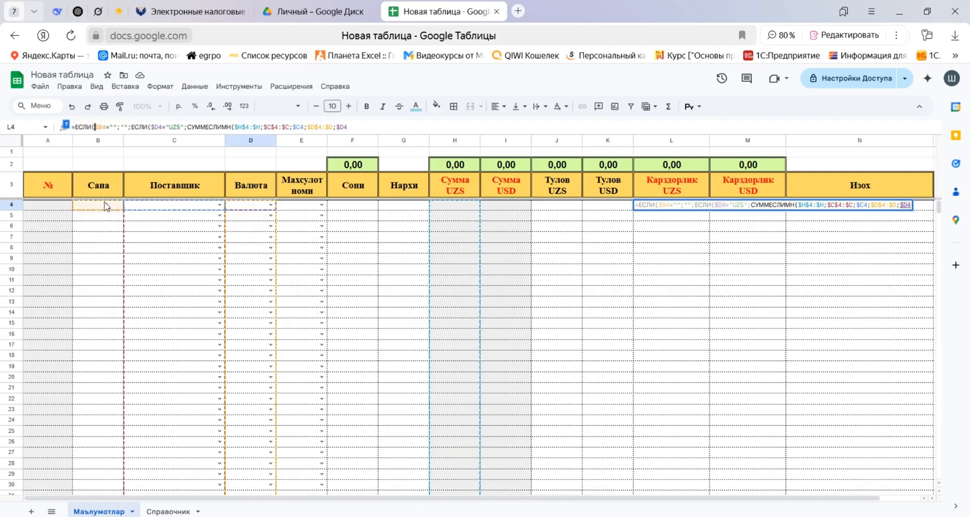
pyautogui.doubleClick(123, 127)
pyautogui.moveTo(127, 127); pyautogui.dragTo(131, 126)
pyautogui.click(133, 126)
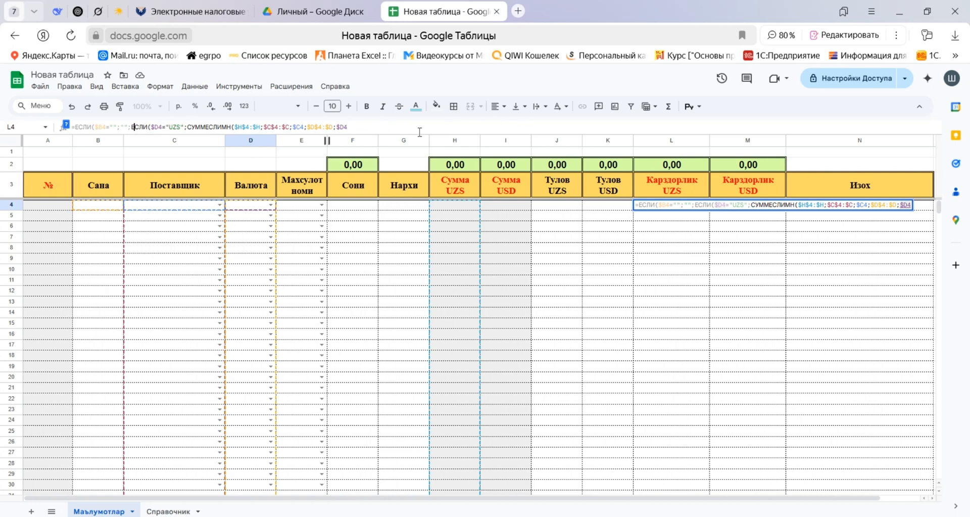
# Add the № column range $A$4:$A as the third СУММЕСЛИМН criteria range in the L4 formula.
pyautogui.click(348, 126)
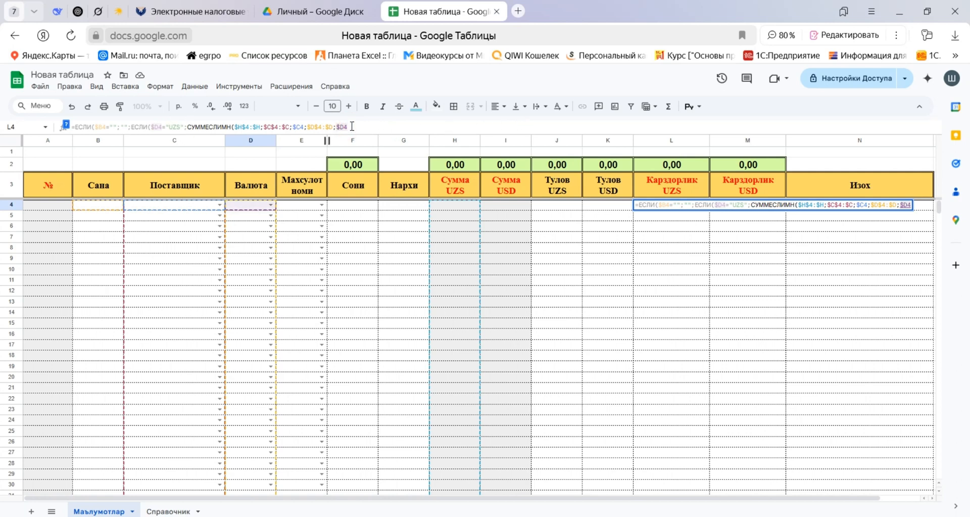
pyautogui.write(';')
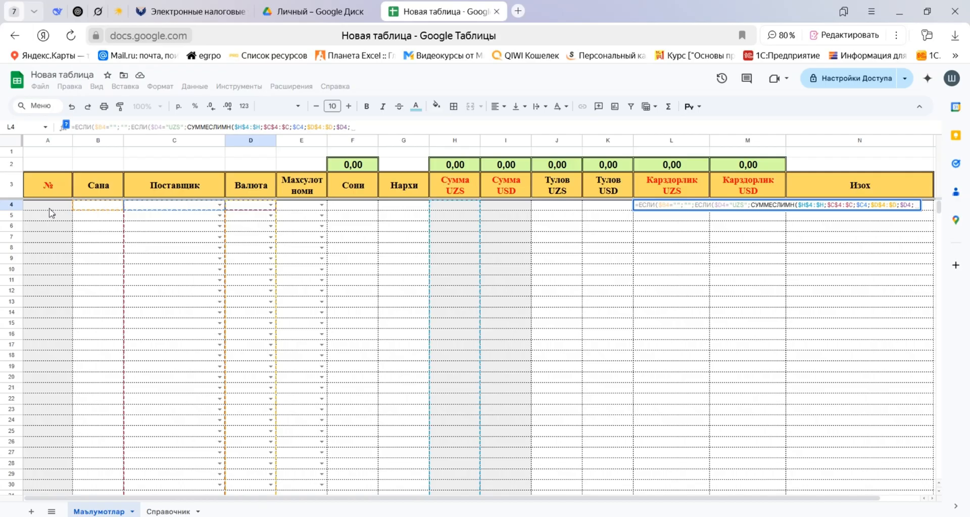
pyautogui.moveTo(48, 210); pyautogui.dragTo(47, 236)
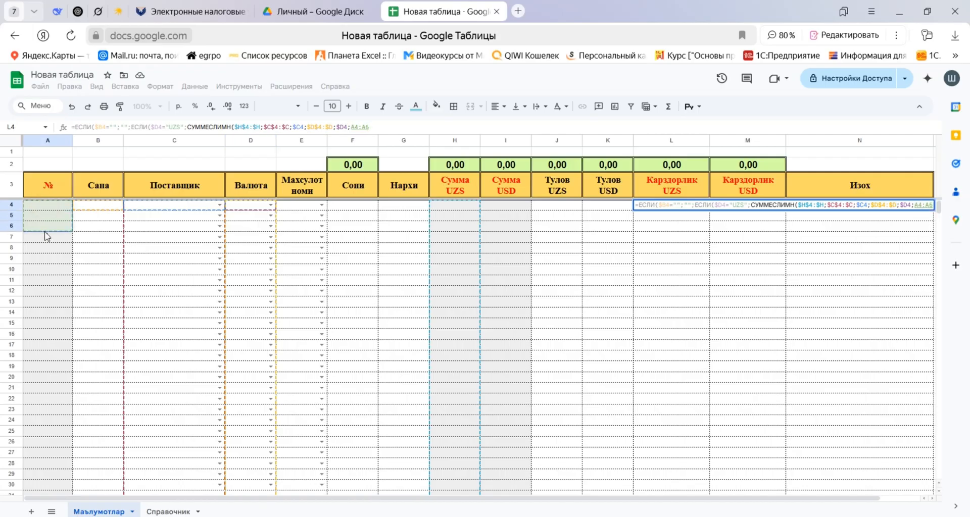
pyautogui.press('BackSpace')
pyautogui.press('F4')
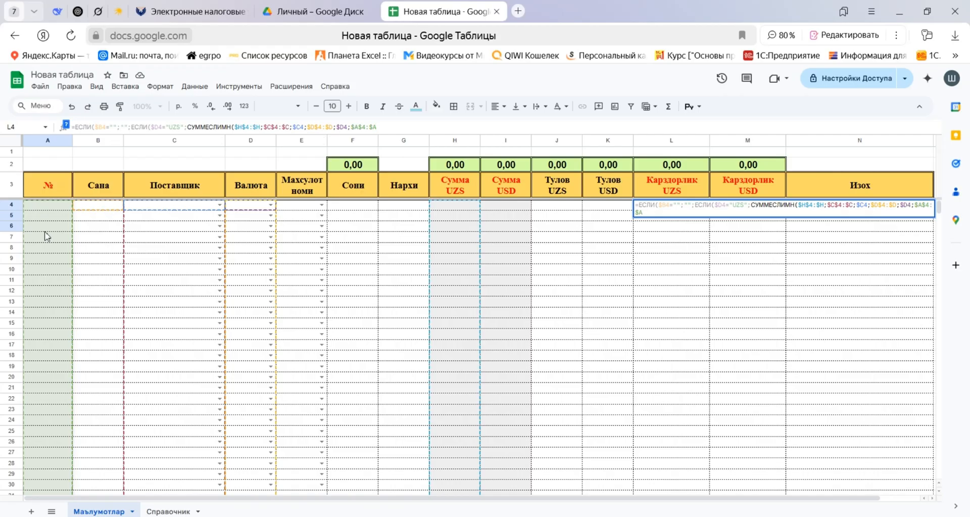
pyautogui.write(';')
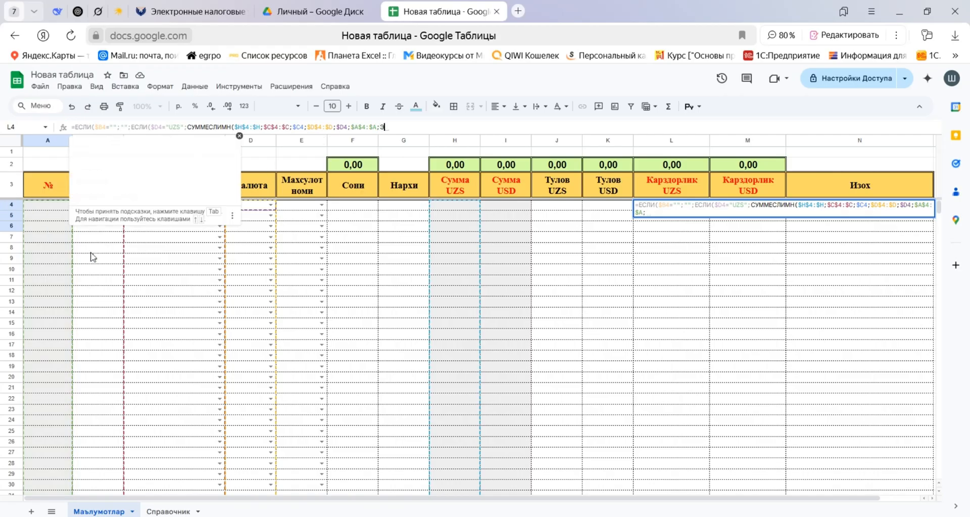
pyautogui.write('"')
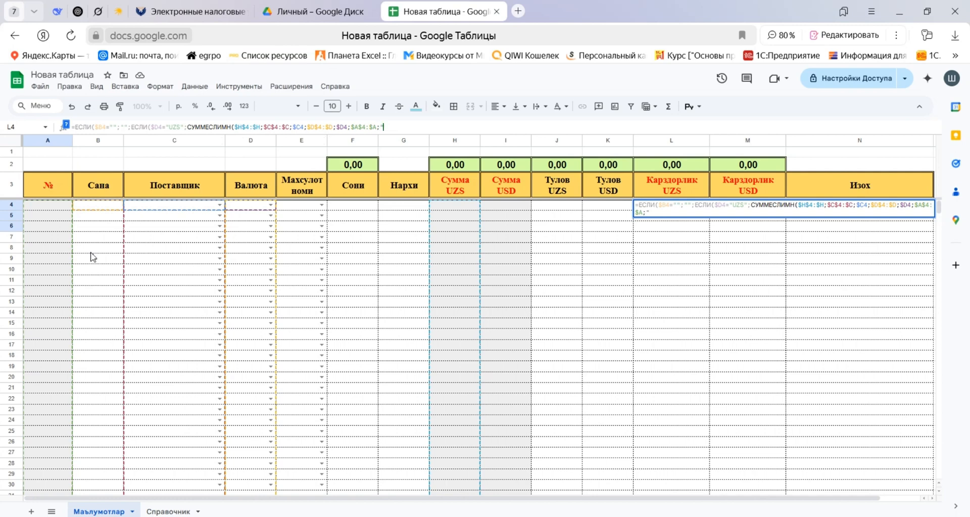
pyautogui.write('<=')
# Set the third СУММЕСЛИМН criterion in L4 to "<="&$A4 and close the function's parenthesis.
pyautogui.write('&')
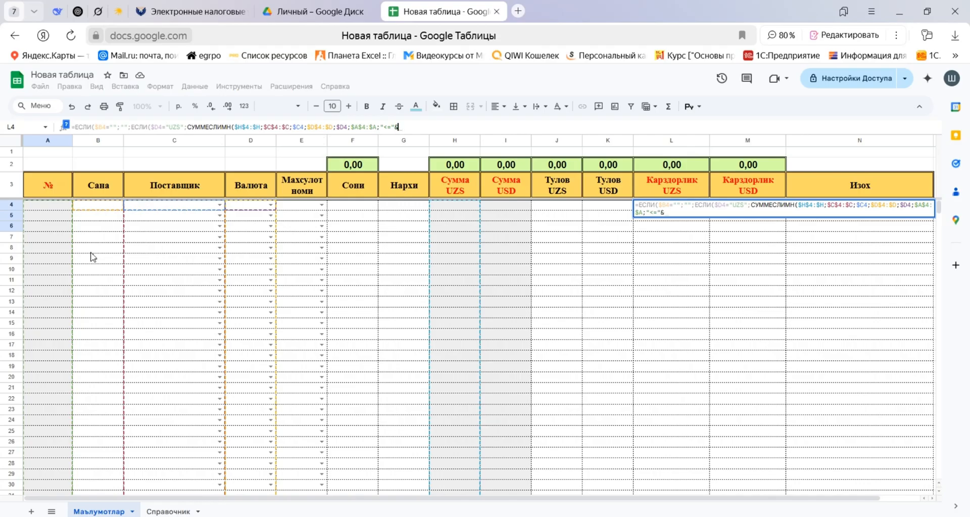
pyautogui.click(48, 205)
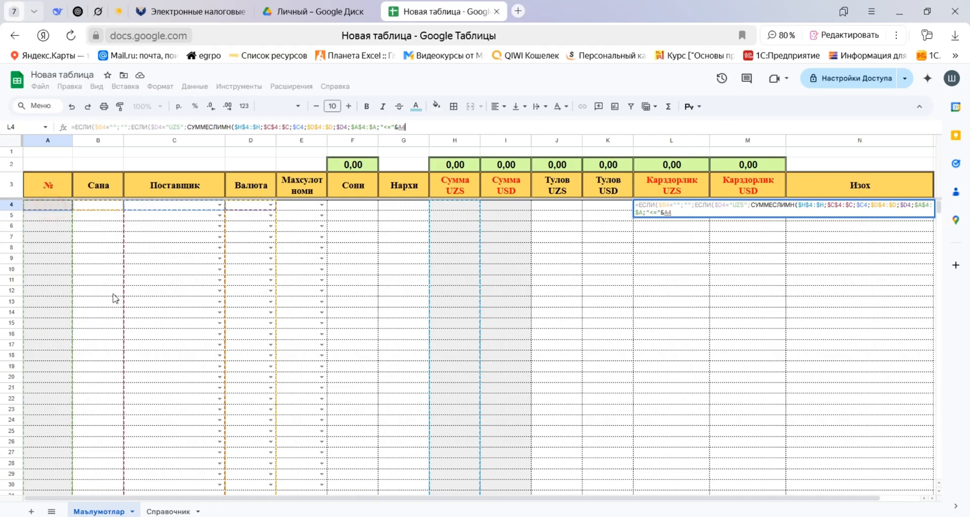
pyautogui.press('F4')
pyautogui.press('F4')
pyautogui.press('F4')
pyautogui.write(')')
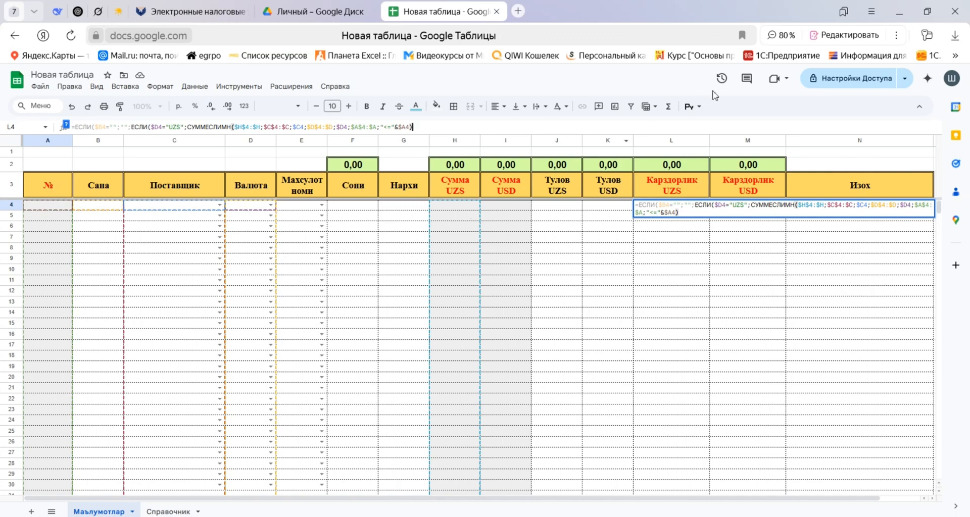
# Enlarge the formula editing area and split the L4 formula into three indented lines, starting at the nested ЕСЛИ and at СУММЕСЛИМН.
pyautogui.moveTo(705, 132); pyautogui.dragTo(704, 164)
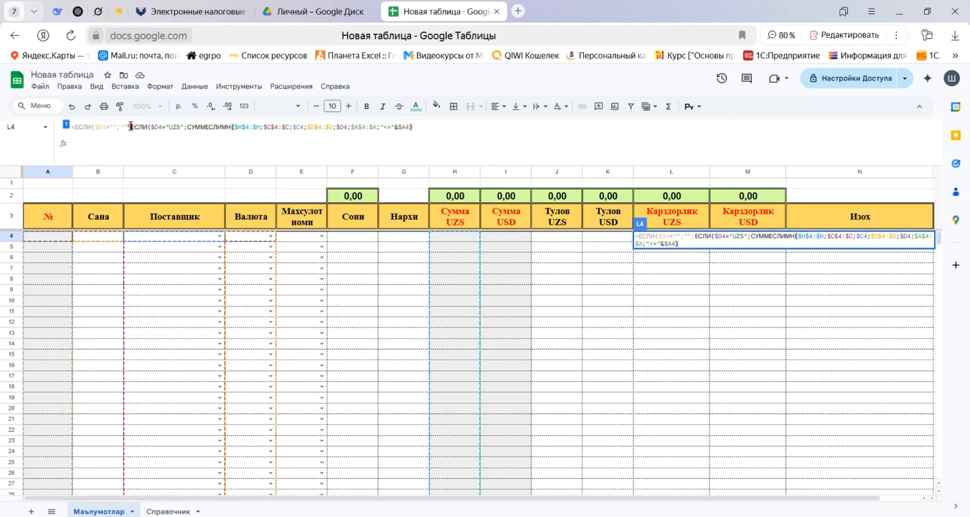
pyautogui.click(131, 127)
pyautogui.hotkey('ctrl', 'Return')
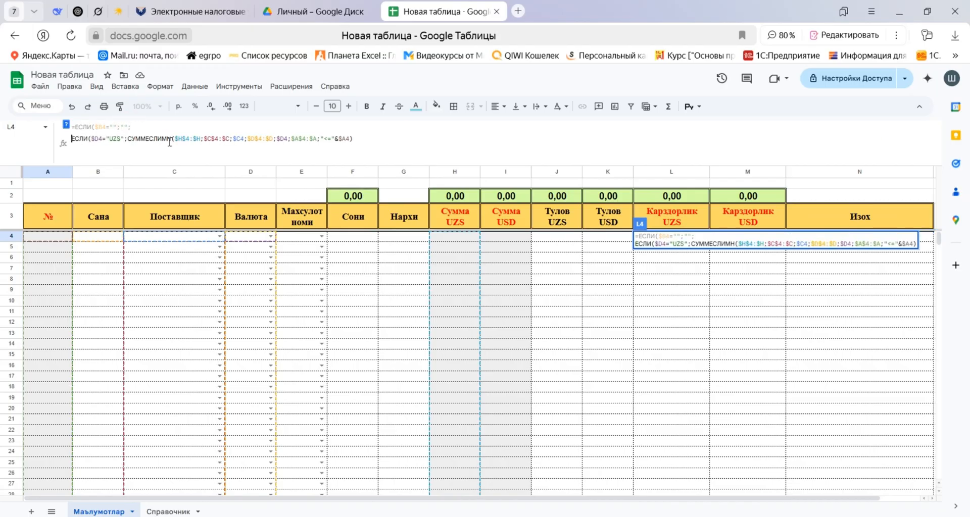
pyautogui.click(126, 137)
pyautogui.hotkey('ctrl', 'Return')
pyautogui.click(71, 138)
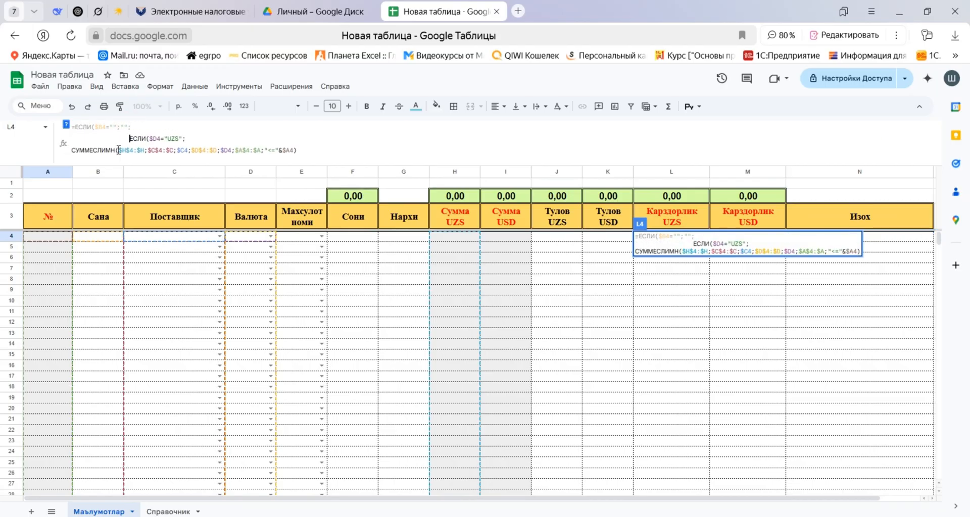
pyautogui.press('BackSpace')
pyautogui.press('BackSpace')
pyautogui.press('BackSpace')
pyautogui.click(71, 150)
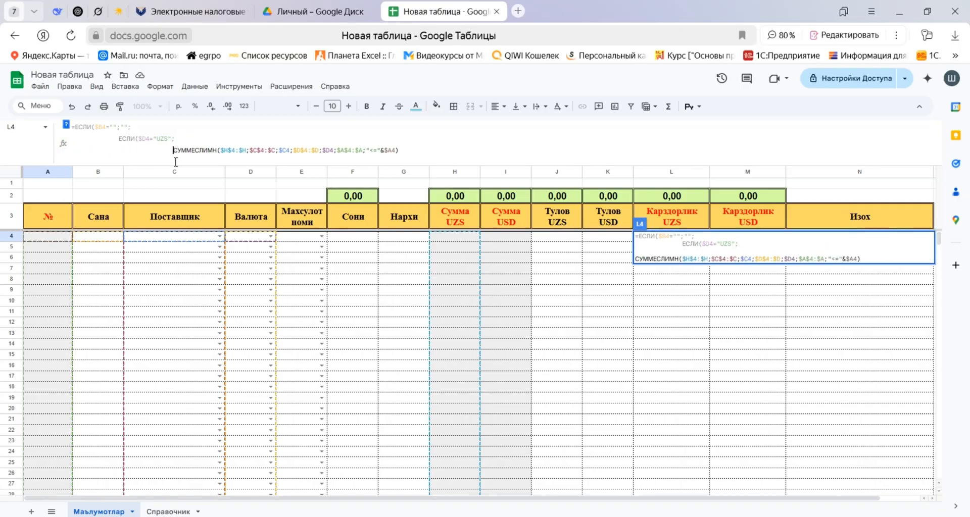
# Subtract a copy of the whole СУММЕСЛИМН expression from the first one in the L4 formula.
pyautogui.click(409, 150)
pyautogui.write('-')
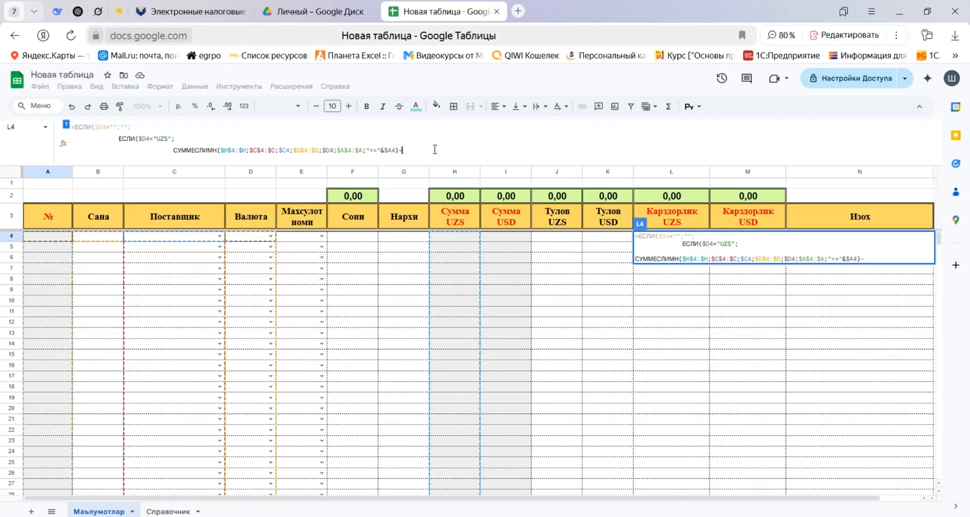
pyautogui.moveTo(174, 149); pyautogui.dragTo(400, 151)
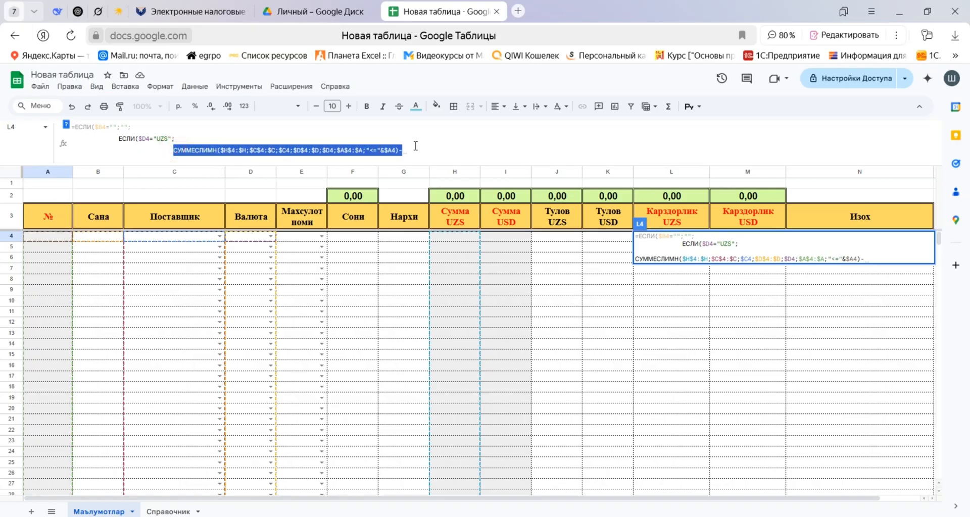
pyautogui.hotkey('ctrl', 'c')
pyautogui.click(433, 150)
pyautogui.hotkey('ctrl', 'v')
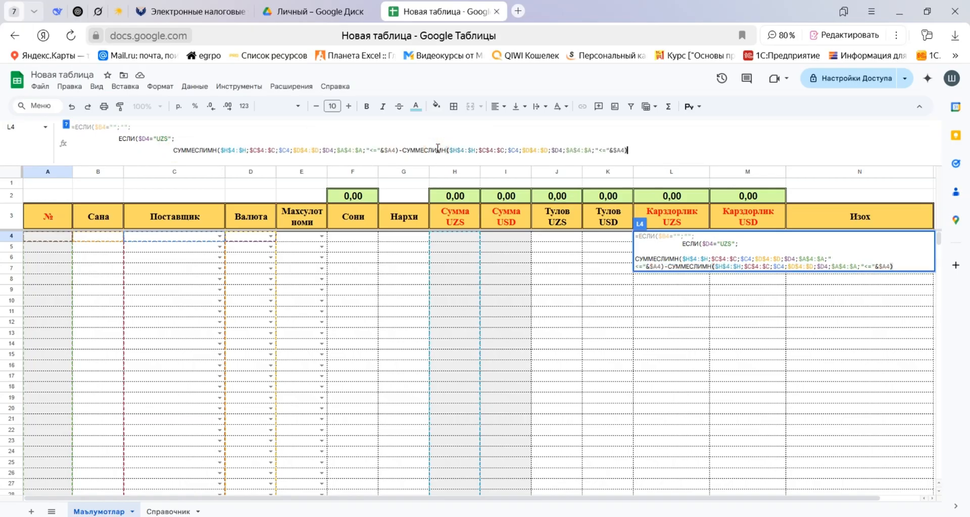
# Change the sum range of the subtracted СУММЕСЛИМН in L4 to the Тулов UZS column, $J$4:$J.
pyautogui.moveTo(457, 150); pyautogui.dragTo(453, 150)
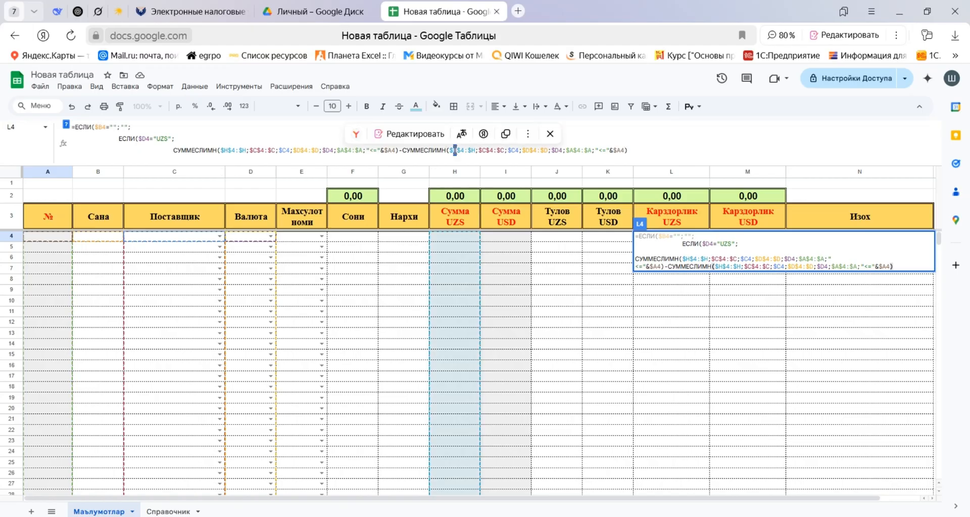
pyautogui.write('J')
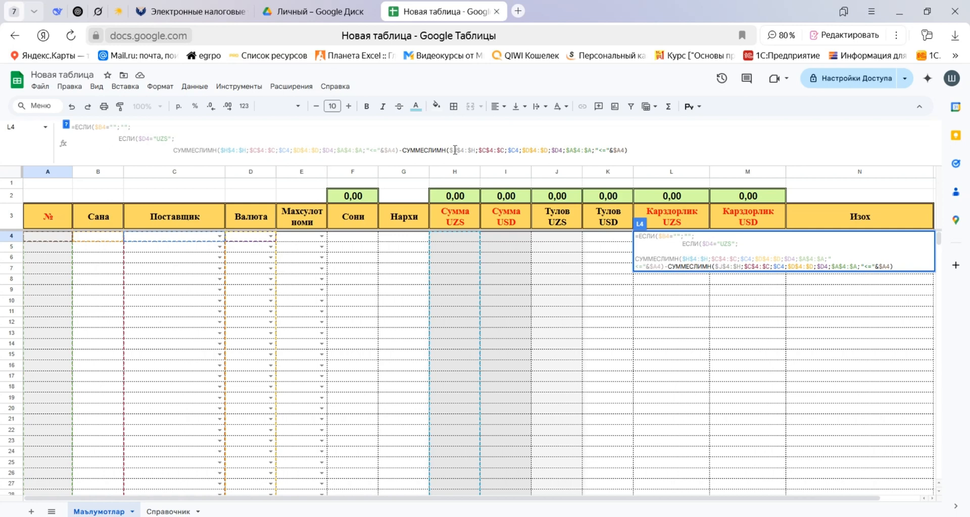
pyautogui.moveTo(476, 150); pyautogui.dragTo(472, 150)
pyautogui.write('J')
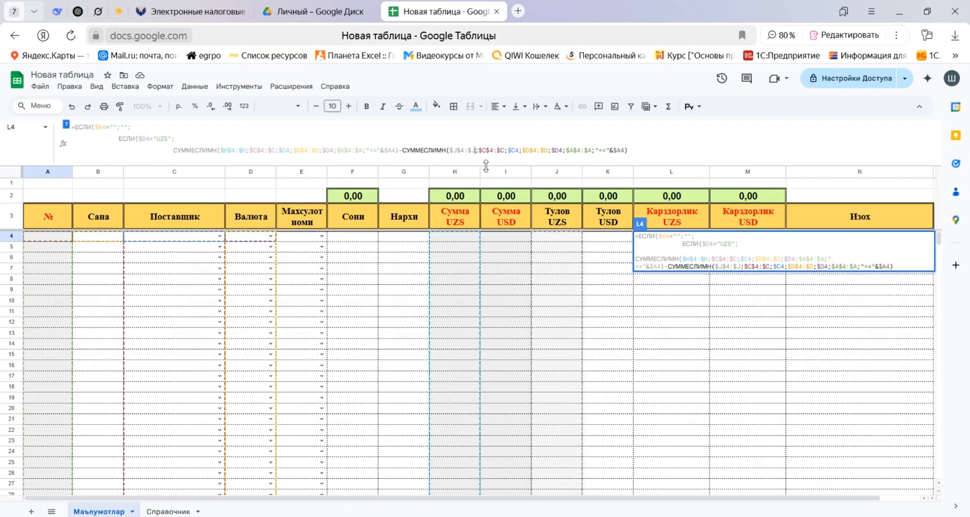
pyautogui.moveTo(369, 150); pyautogui.dragTo(379, 149)
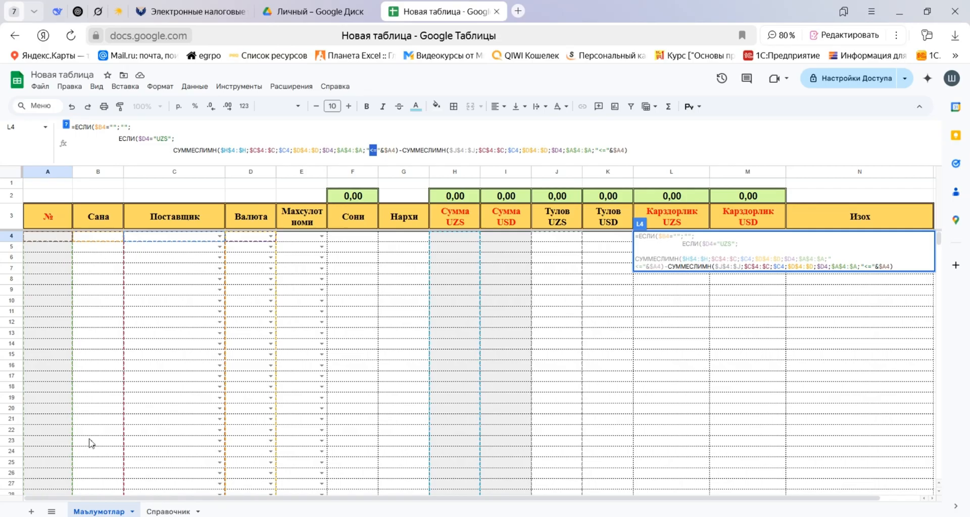
# Finish the L4 formula with 0 as the nested ЕСЛИ's false value, close both ЕСЛИ functions and commit it.
pyautogui.click(628, 150)
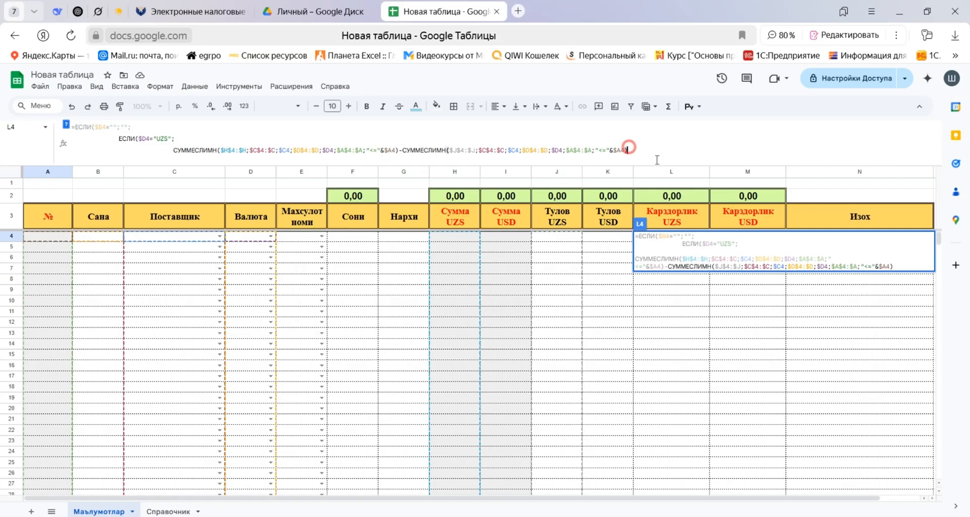
pyautogui.write('$')
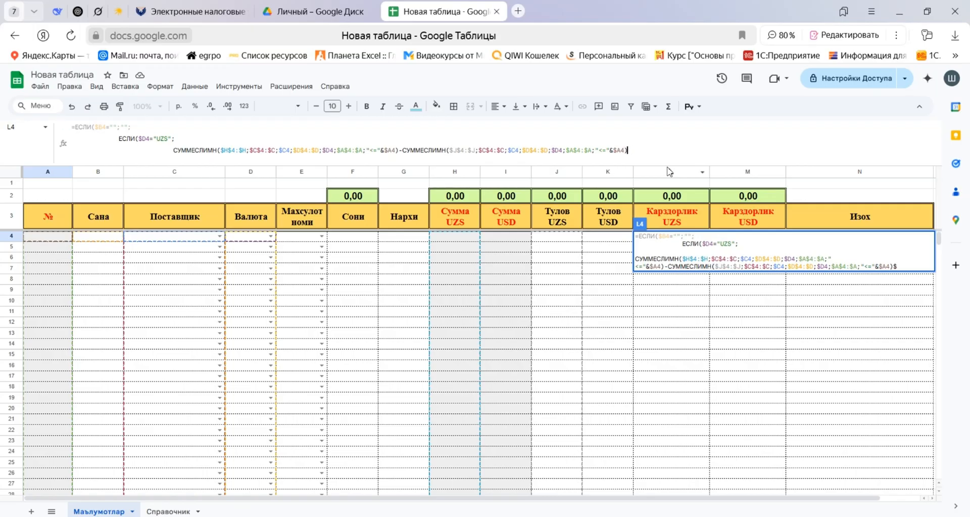
pyautogui.press('BackSpace')
pyautogui.write(';')
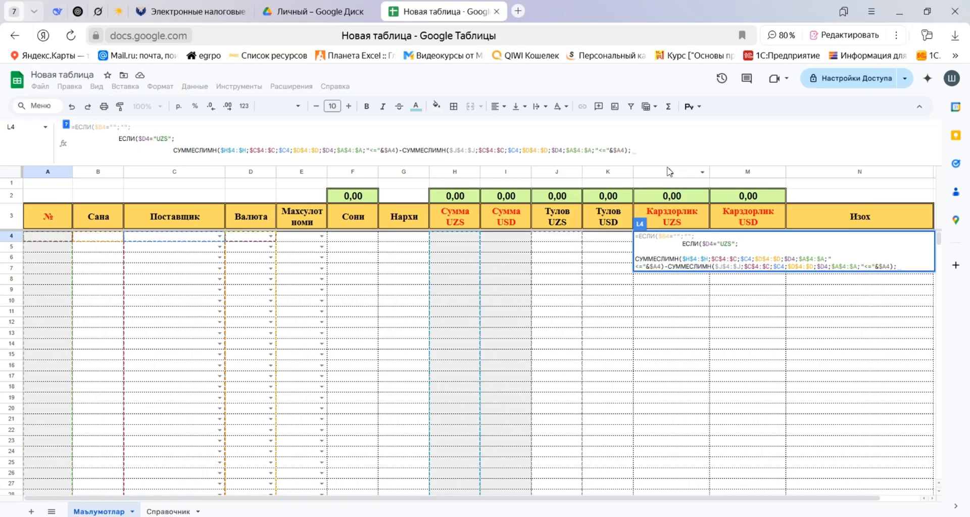
pyautogui.write('0)')
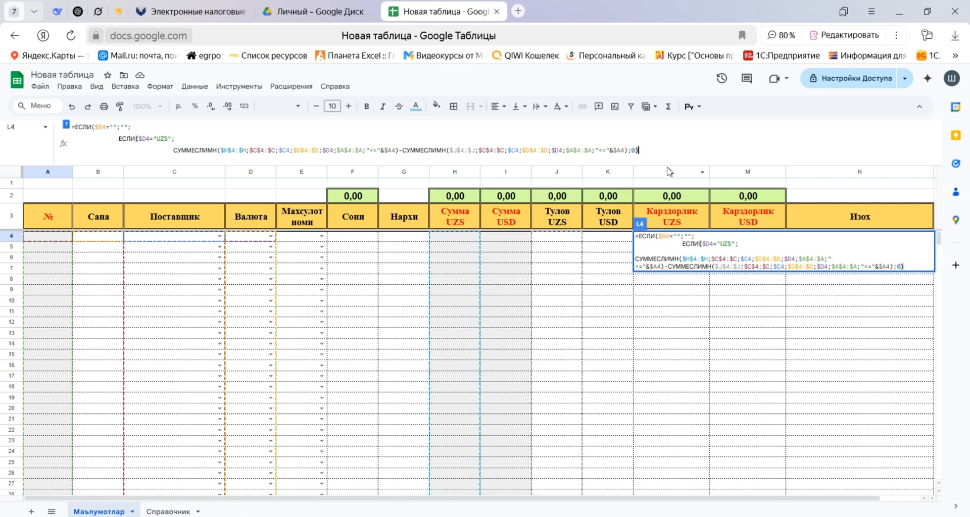
pyautogui.write(')')
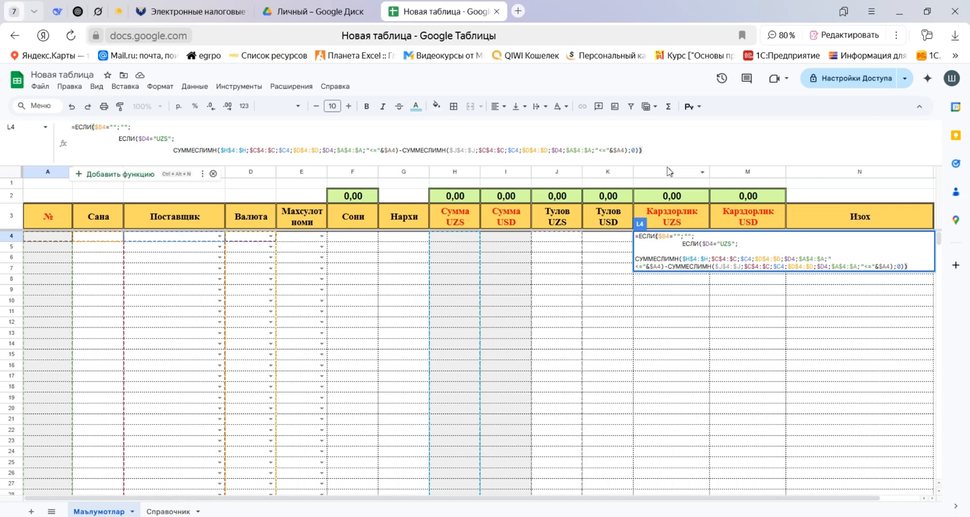
pyautogui.press('Return')
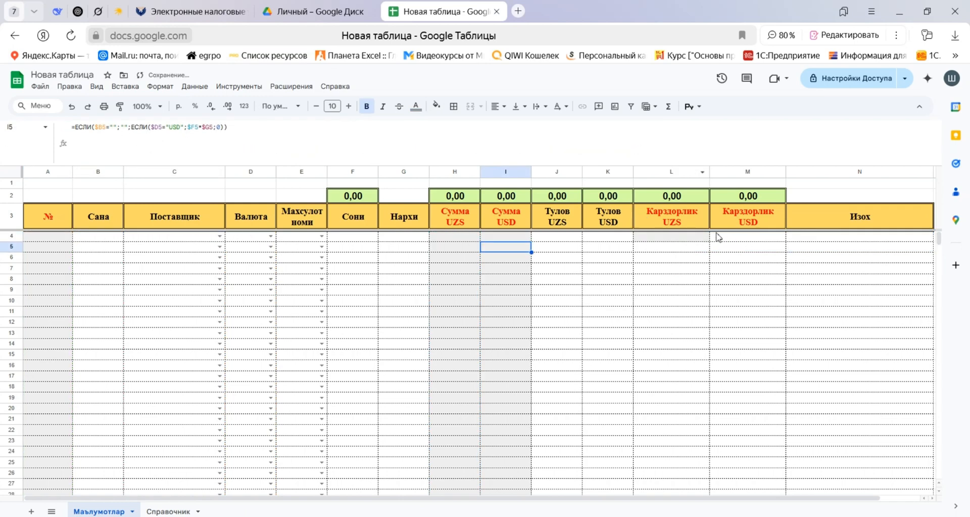
# Fill the L4 formula down the Карздорлик UZS column through L1000 and return to L4.
pyautogui.click(698, 239)
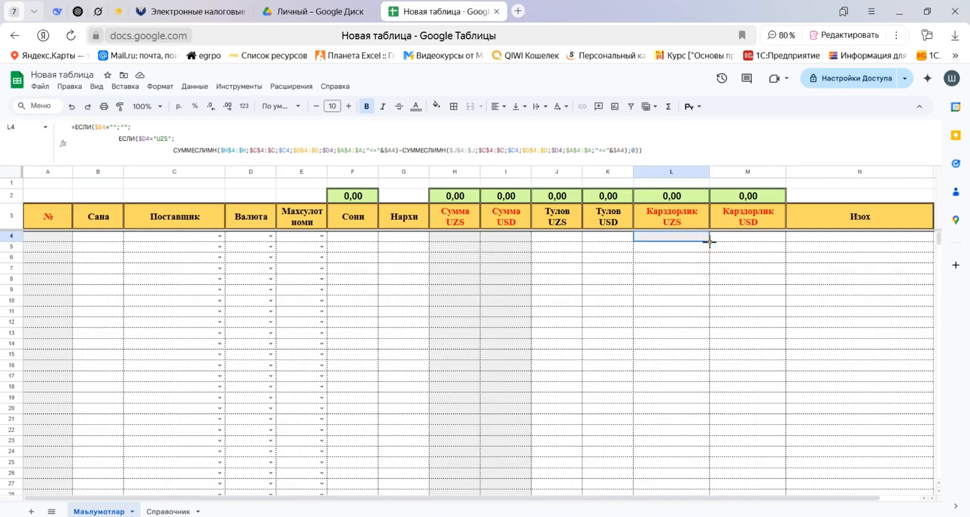
pyautogui.hotkey('ctrl', 'shift', 'Down')
pyautogui.hotkey('ctrl', 'd')
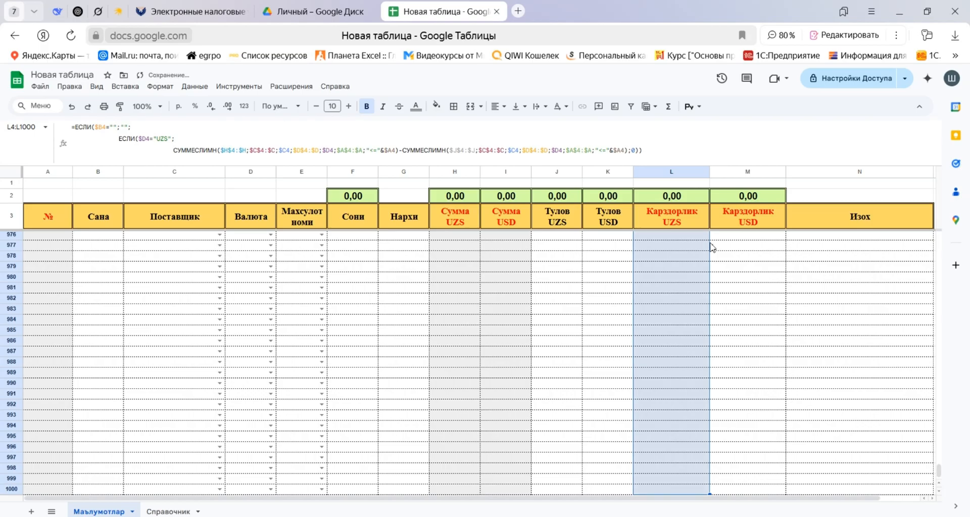
pyautogui.hotkey('ctrl', 'Up')
pyautogui.press('Down')
pyautogui.press('Down')
pyautogui.press('Down')
pyautogui.press('Up')
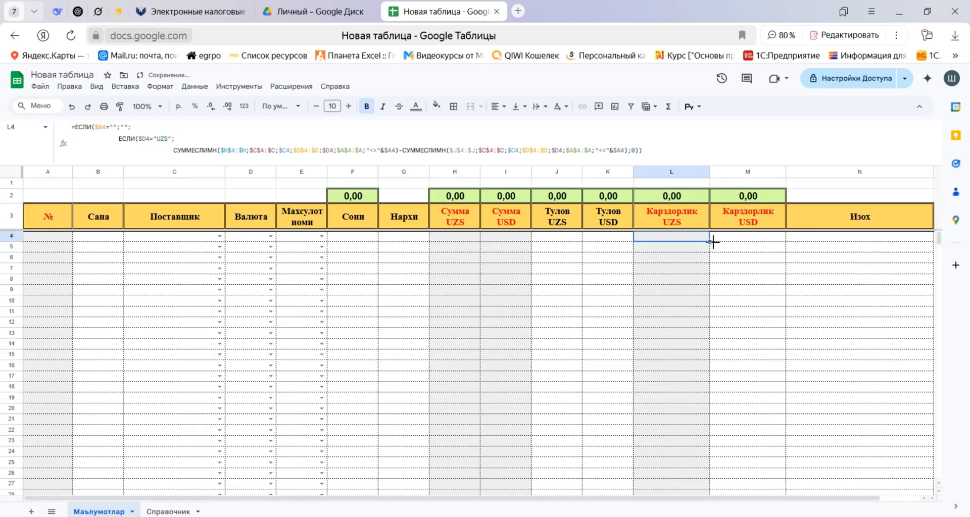
# Copy the full formula text from L4 into M4 under Карздорлик USD.
pyautogui.tripleClick(648, 150)
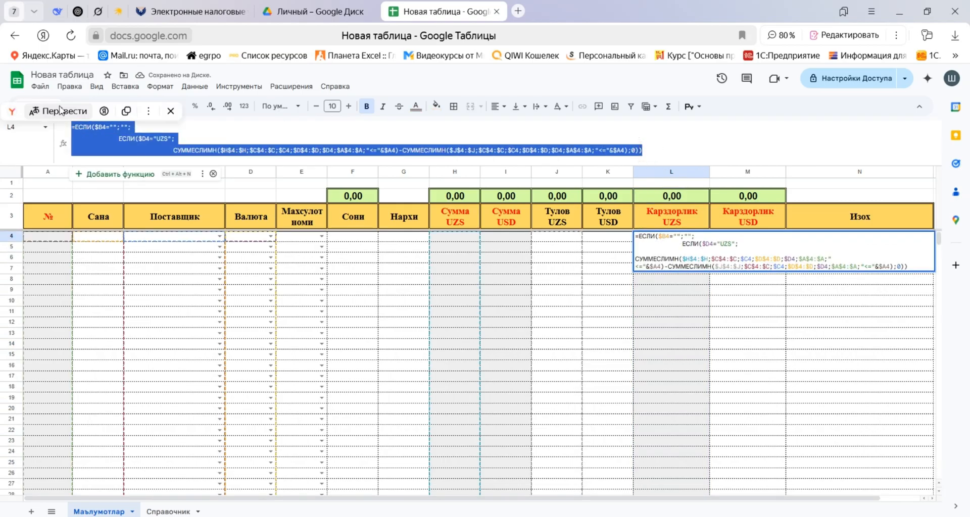
pyautogui.press('Tab')
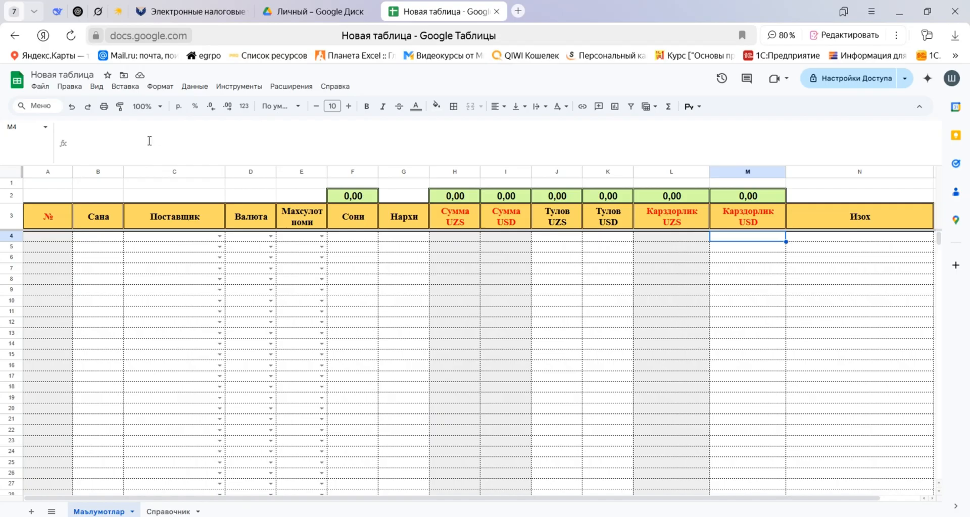
pyautogui.click(147, 141)
pyautogui.hotkey('ctrl', 'v')
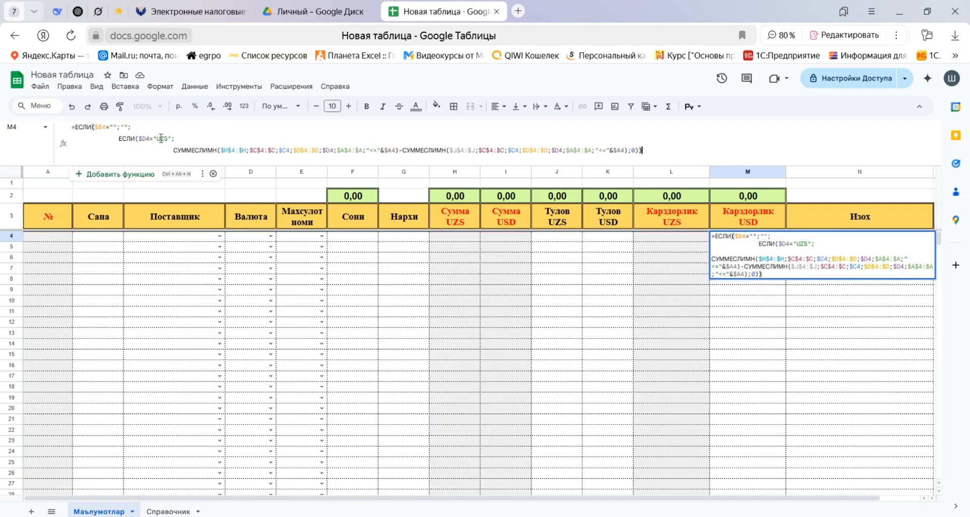
# Change the currency condition in the M4 formula to $D4="USD".
pyautogui.click(161, 139)
pyautogui.press('BackSpace')
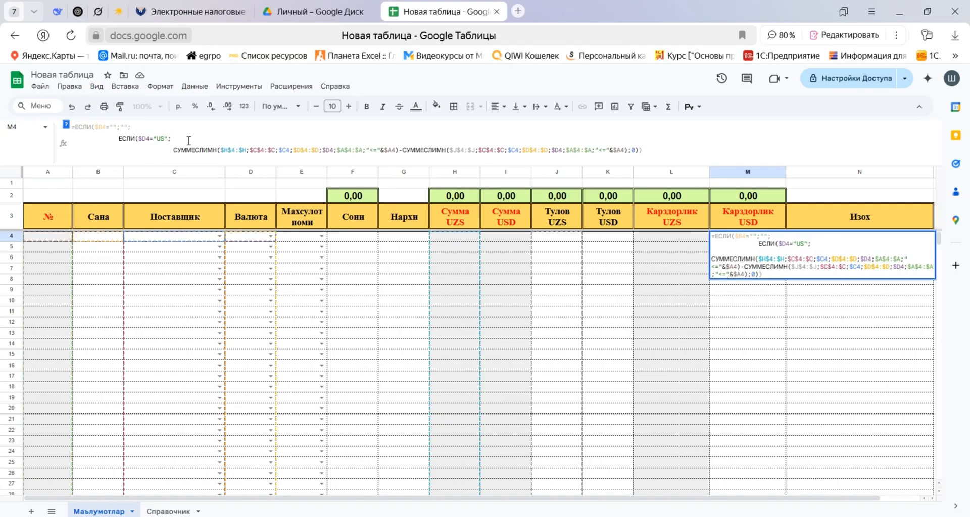
pyautogui.write('В')
pyautogui.press('BackSpace')
pyautogui.write('В')
pyautogui.press('BackSpace')
pyautogui.write('D')
# Change the sum range of the first СУММЕСЛИМН in the M4 formula to $I$4:$I.
pyautogui.moveTo(224, 150); pyautogui.dragTo(229, 150)
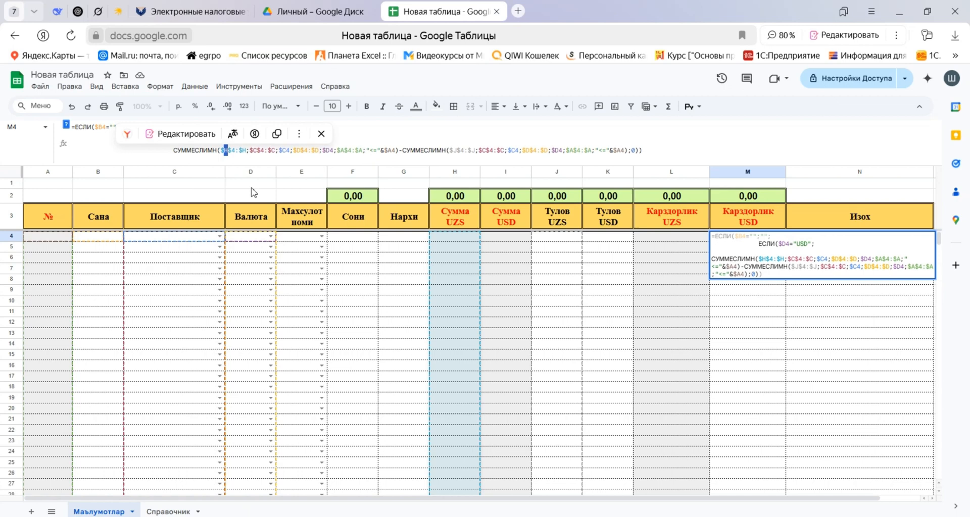
pyautogui.write('I')
pyautogui.doubleClick(246, 150)
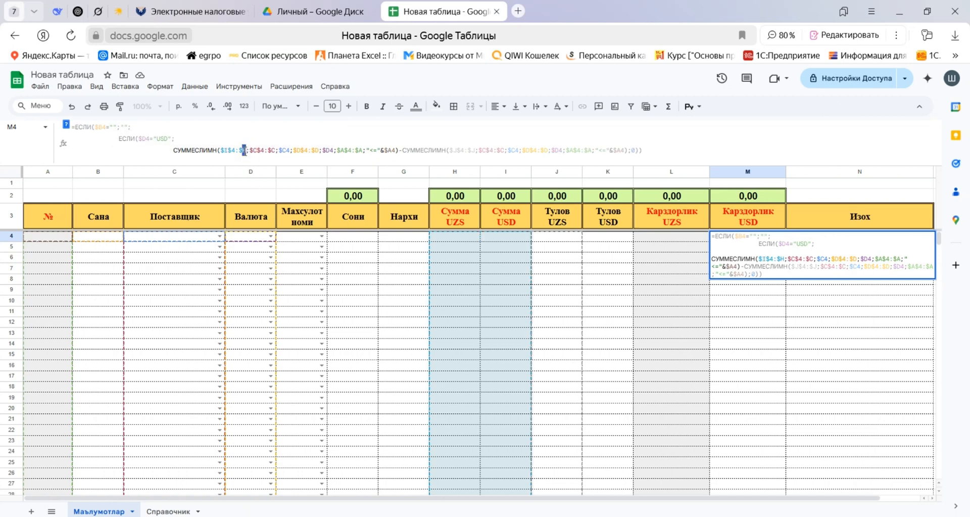
pyautogui.write('I')
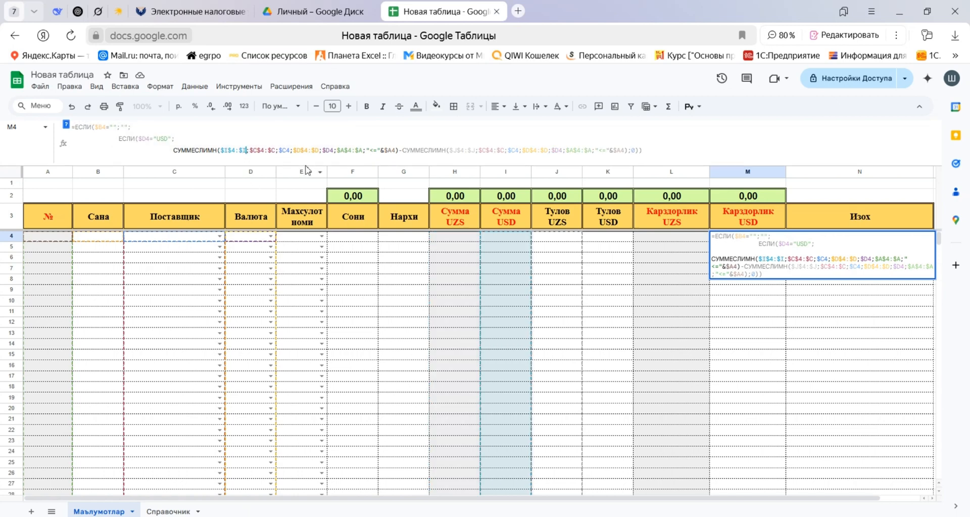
# Change the sum range of the second СУММЕСЛИМН in the M4 formula to $K$4:$K and commit the formula.
pyautogui.doubleClick(456, 150)
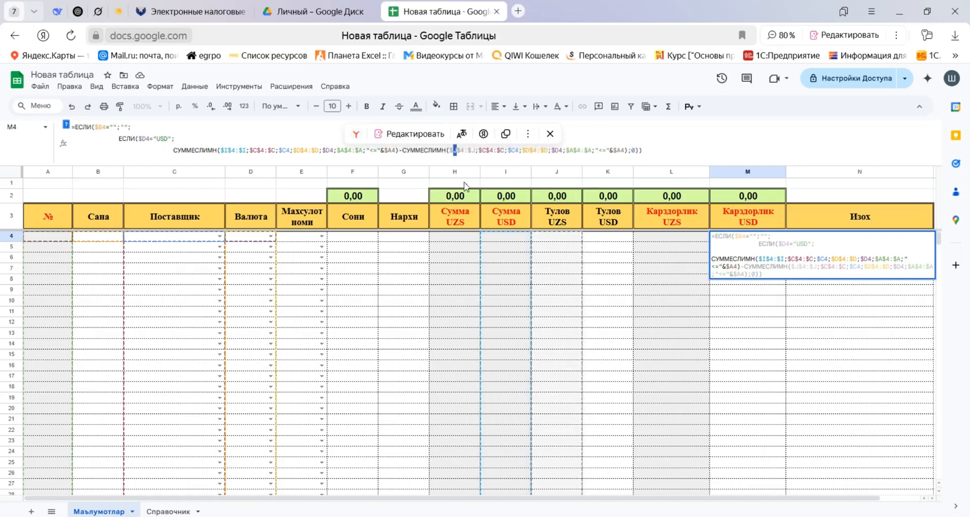
pyautogui.write('K')
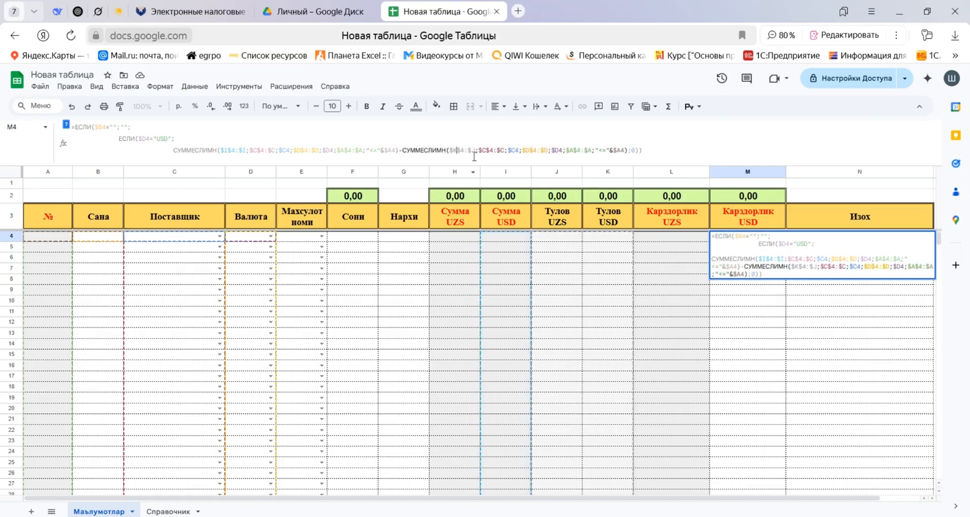
pyautogui.doubleClick(474, 150)
pyautogui.write('K')
pyautogui.click(645, 148)
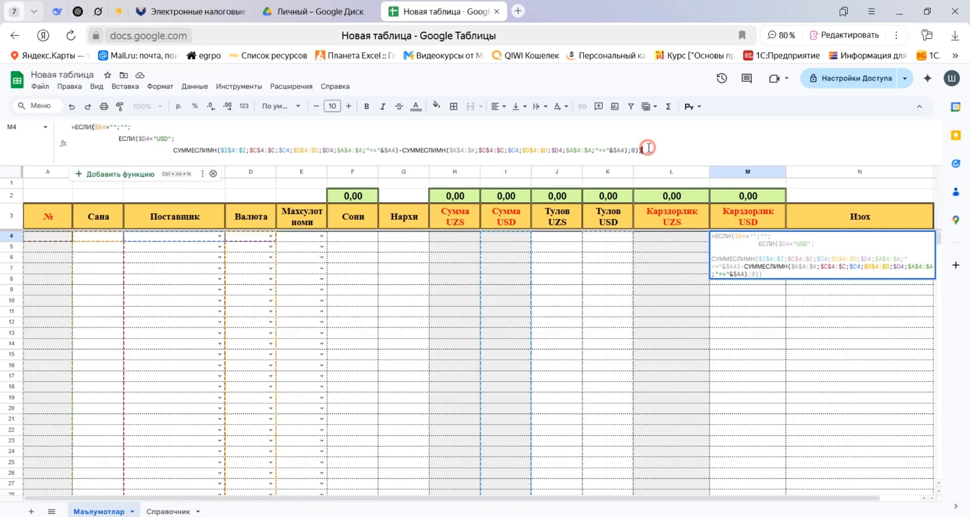
pyautogui.press('Return')
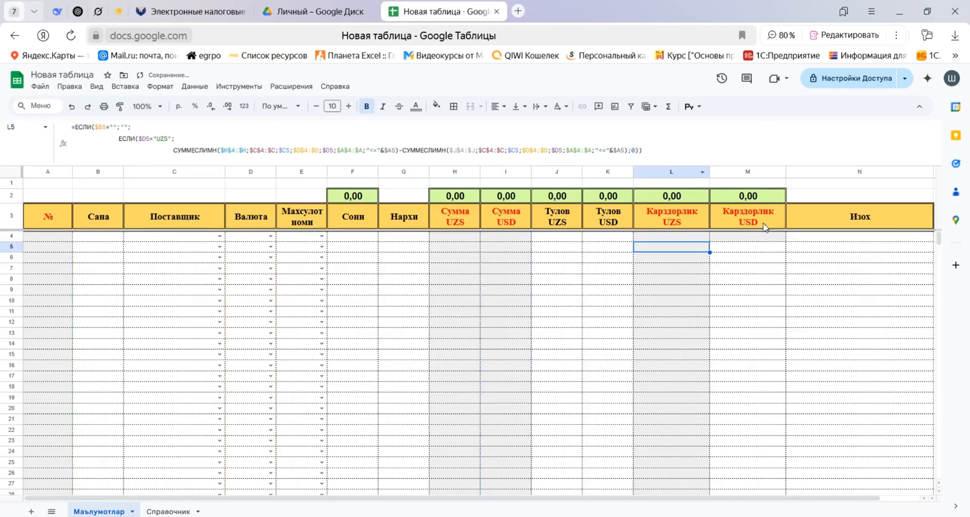
# Fill the M4 formula down the Карздорлик USD column to the last table row.
pyautogui.click(778, 237)
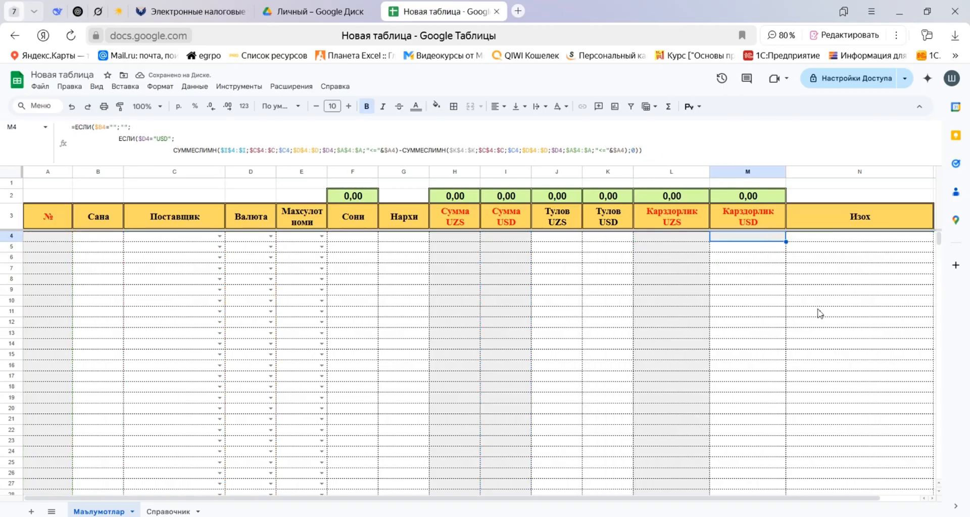
pyautogui.hotkey('ctrl', 'shift', 'Down')
pyautogui.hotkey('ctrl', 'd')
pyautogui.press('Down')
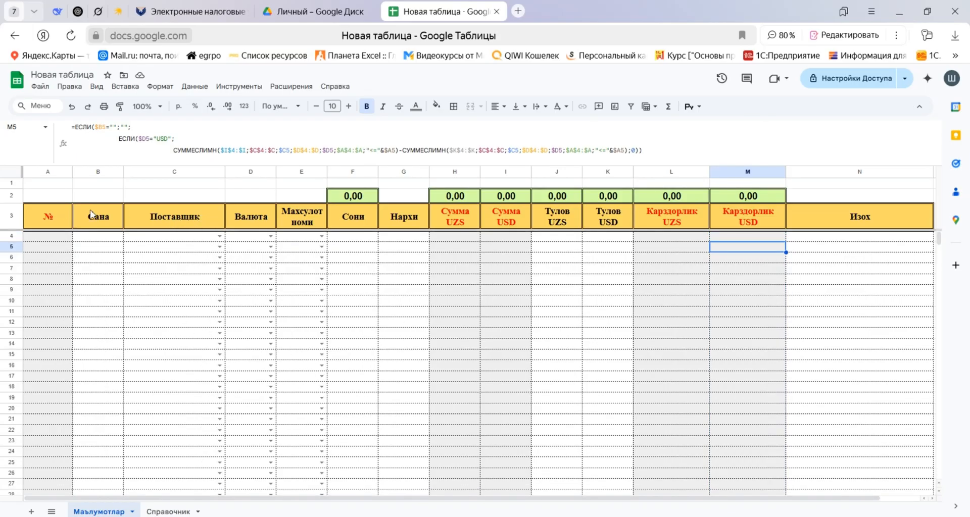
# Create a filter on the table range A3:N1000, including the header row, and check the filter options of the Поставщик column.
pyautogui.click(51, 214)
pyautogui.hotkey('ctrl', 'shift', 'Right')
pyautogui.hotkey('ctrl', 'shift', 'Down')
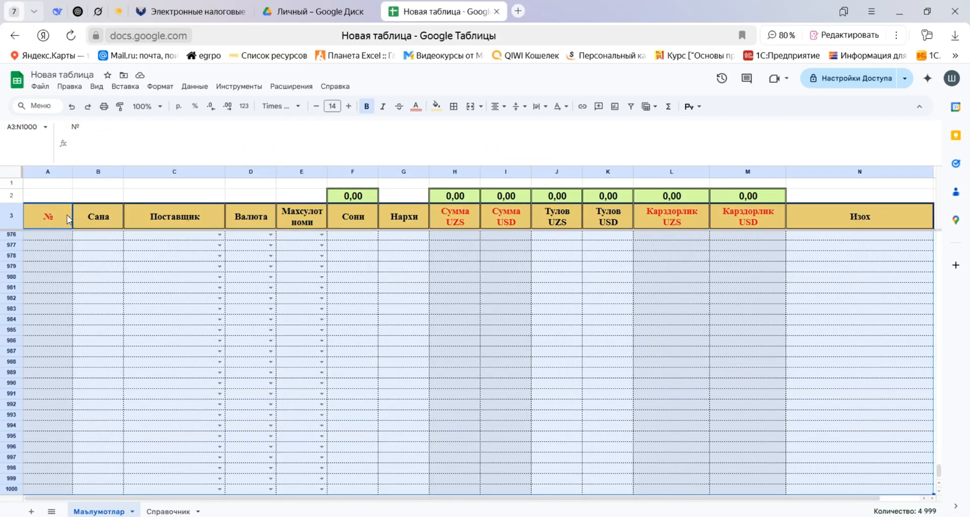
pyautogui.hotkey('alt', '/')
pyautogui.write('cjplfnm')
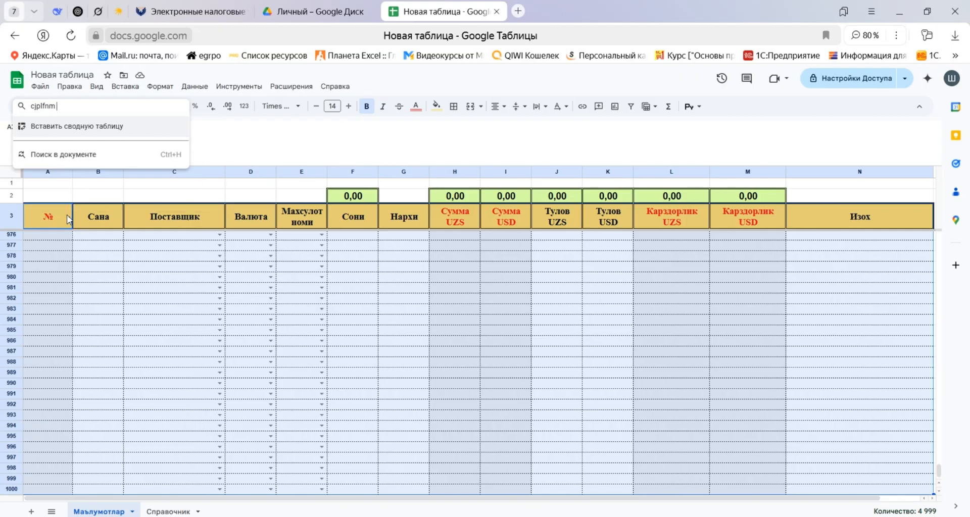
pyautogui.press('BackSpace')
pyautogui.press('BackSpace')
pyautogui.press('BackSpace')
pyautogui.press('BackSpace')
pyautogui.press('BackSpace')
pyautogui.press('BackSpace')
pyautogui.press('BackSpace')
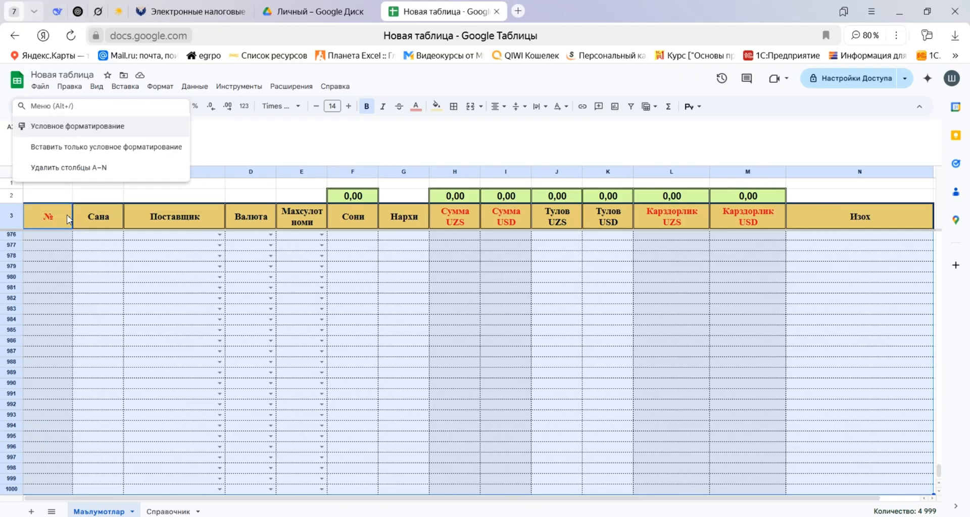
pyautogui.write('созда')
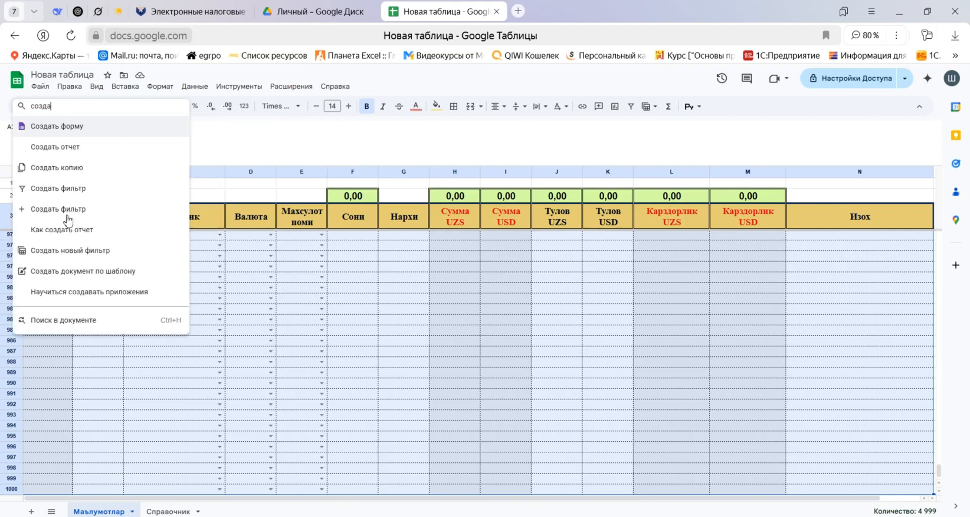
pyautogui.write('ть')
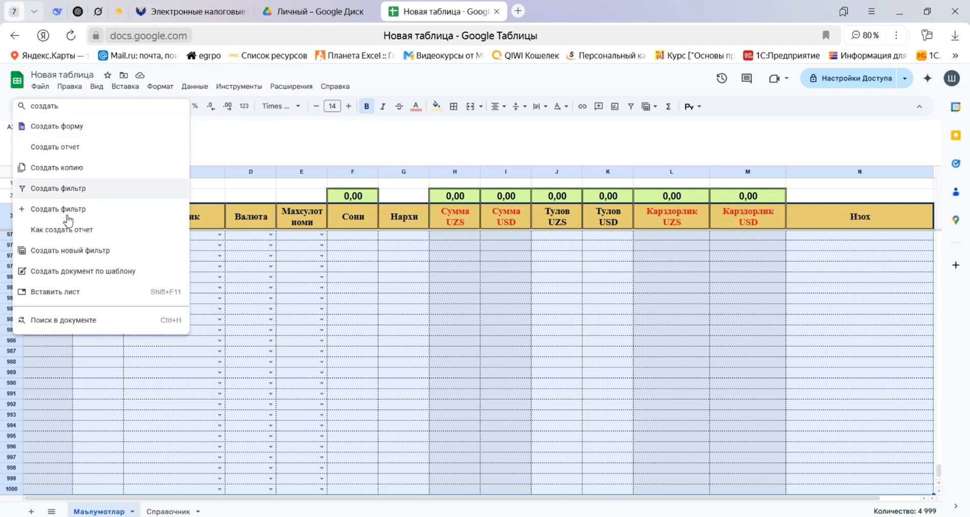
pyautogui.click(67, 218)
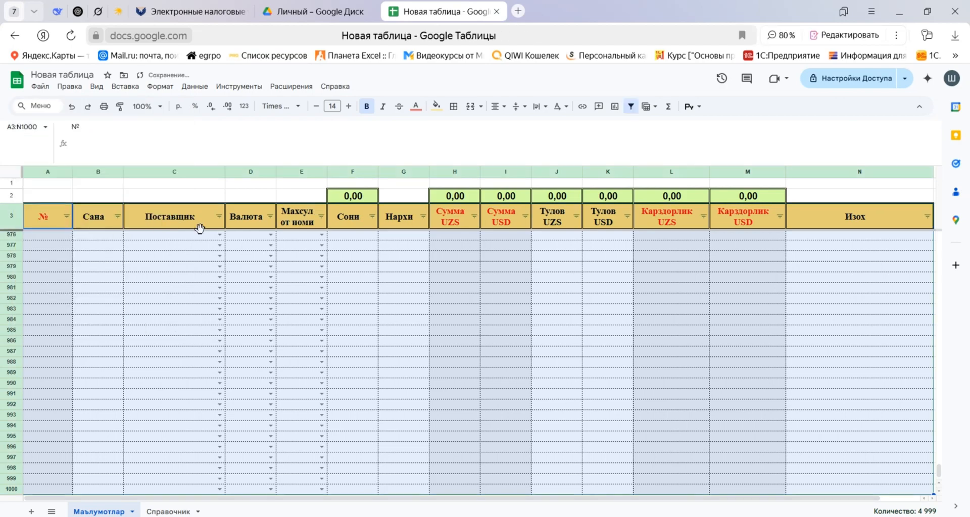
pyautogui.click(219, 216)
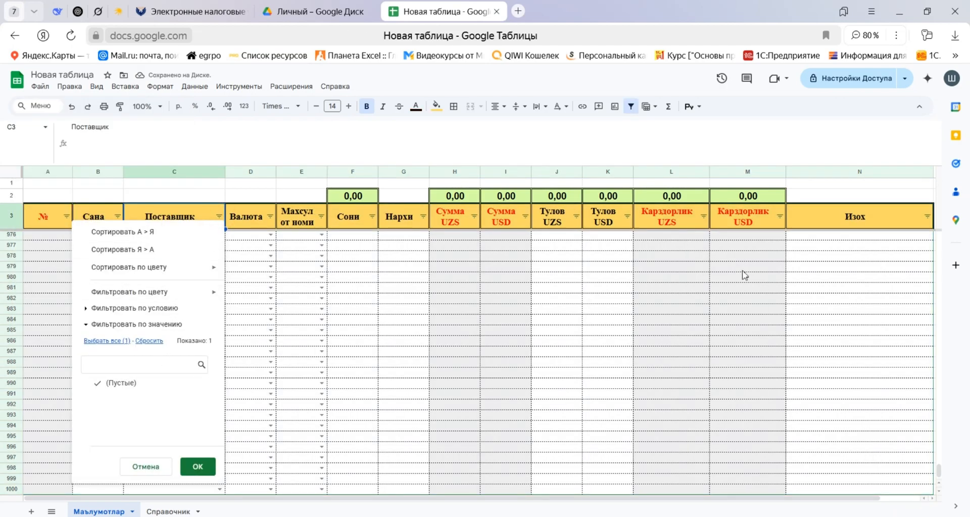
pyautogui.click(680, 266)
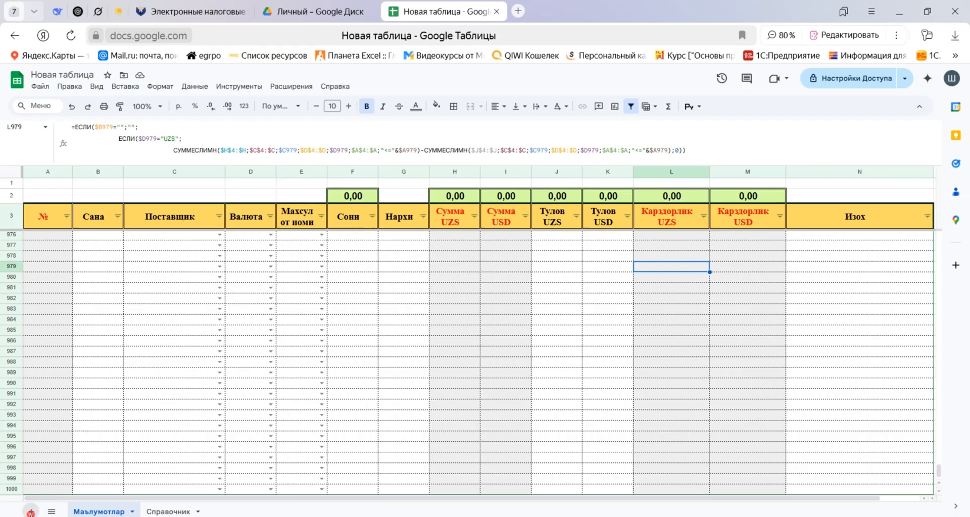
# Add a new sheet named Акт сверка in front of Маълумотлар and shrink the formula bar to a single line.
pyautogui.click(31, 512)
pyautogui.moveTo(158, 512); pyautogui.dragTo(80, 516)
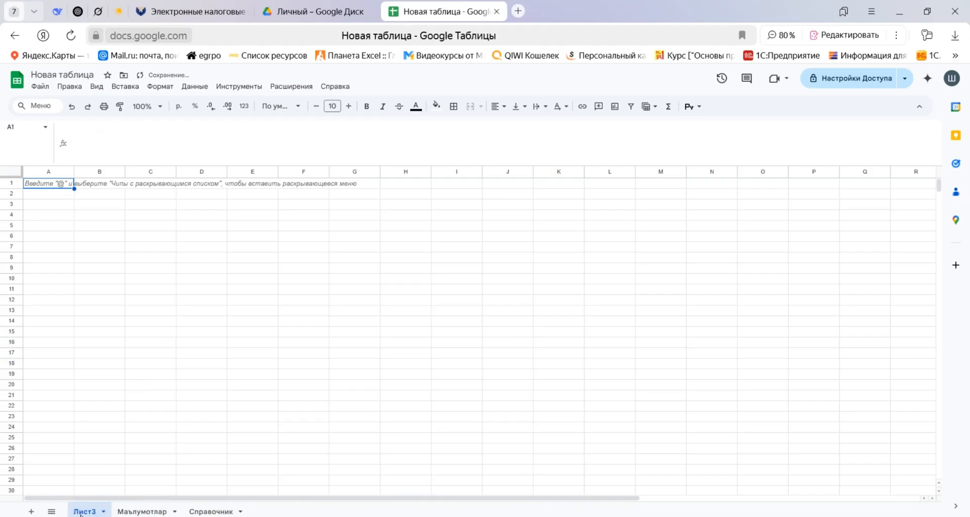
pyautogui.doubleClick(85, 511)
pyautogui.write('Акт сверка')
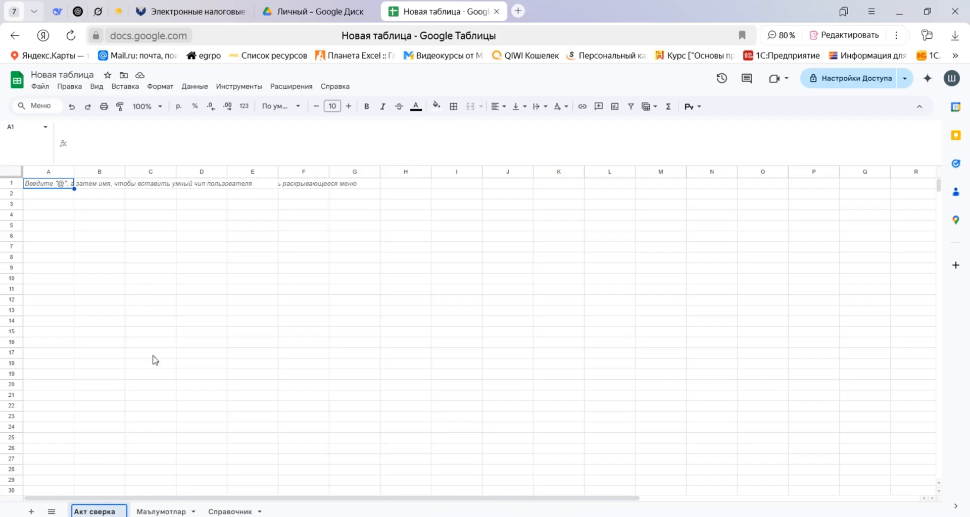
pyautogui.click(107, 346)
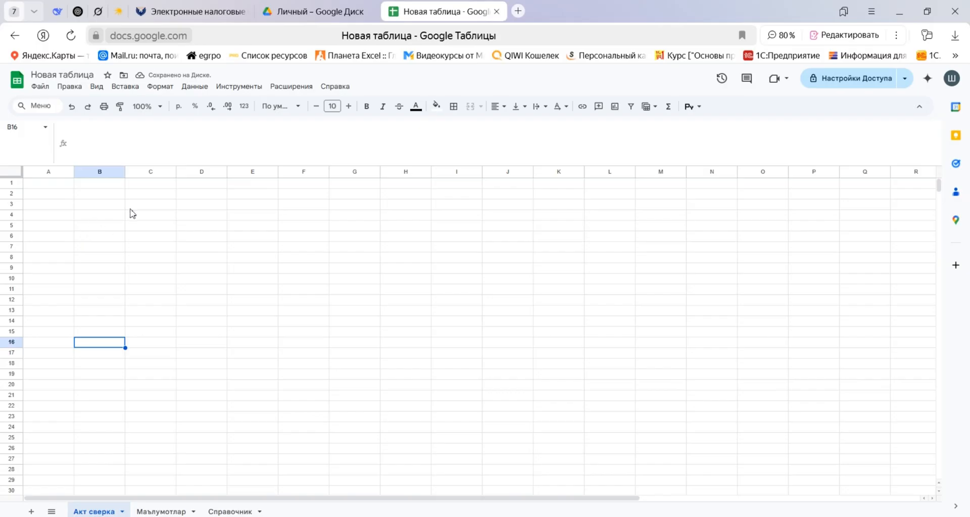
pyautogui.moveTo(910, 165); pyautogui.dragTo(911, 129)
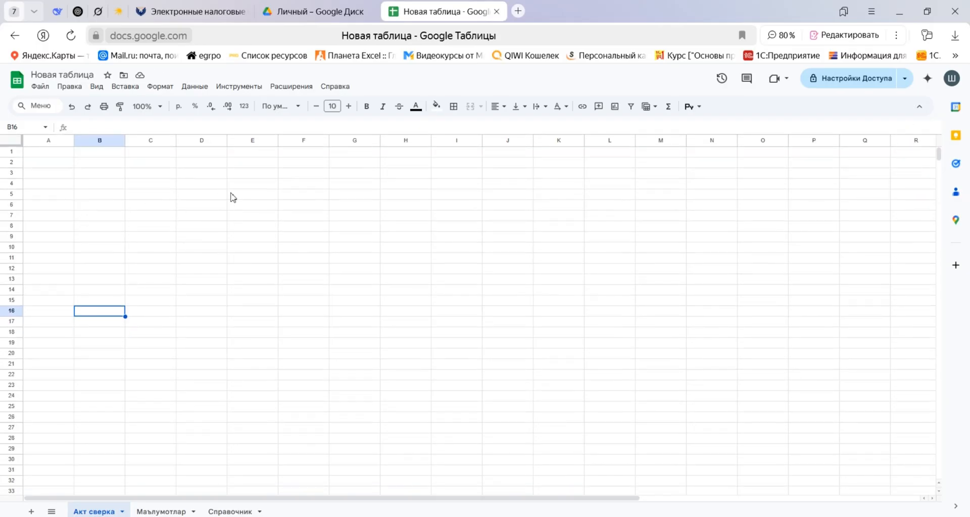
pyautogui.moveTo(76, 155); pyautogui.dragTo(304, 173)
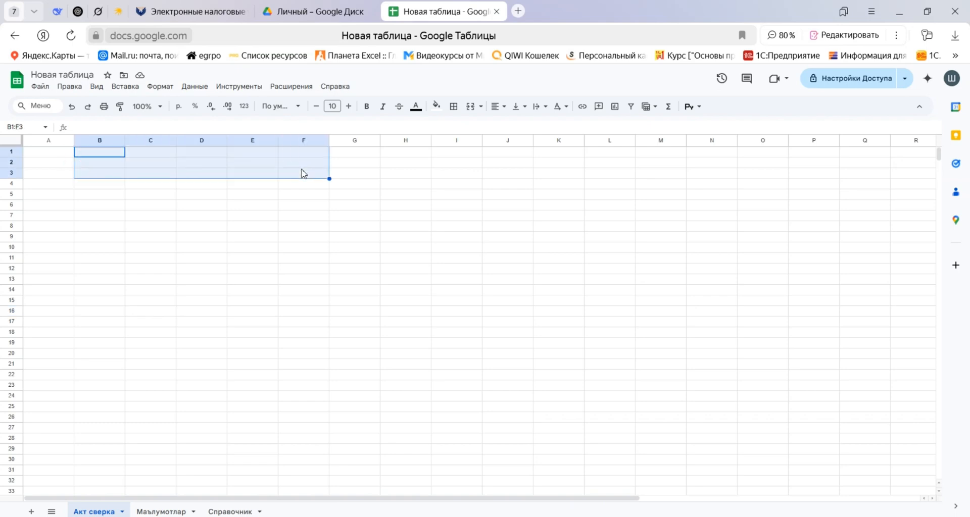
pyautogui.click(444, 154)
pyautogui.click(455, 173)
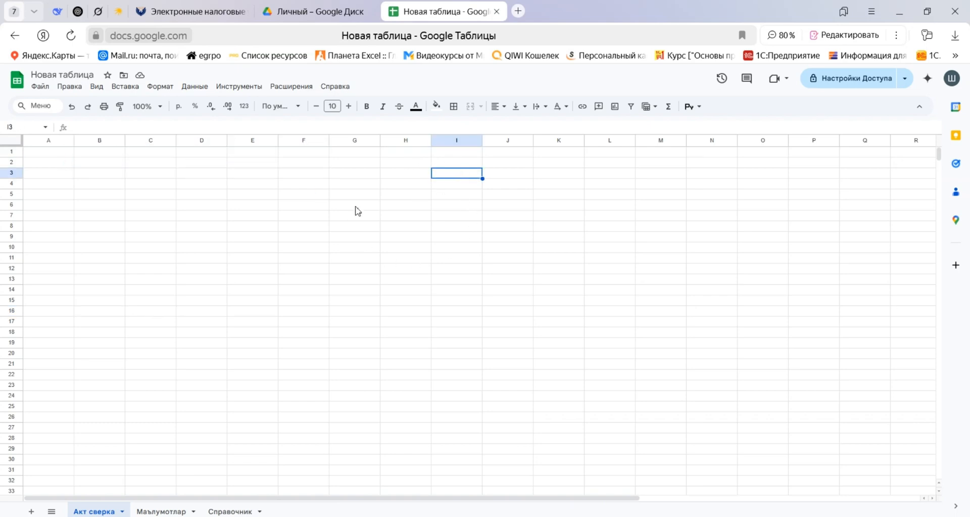
pyautogui.moveTo(143, 185); pyautogui.dragTo(229, 216)
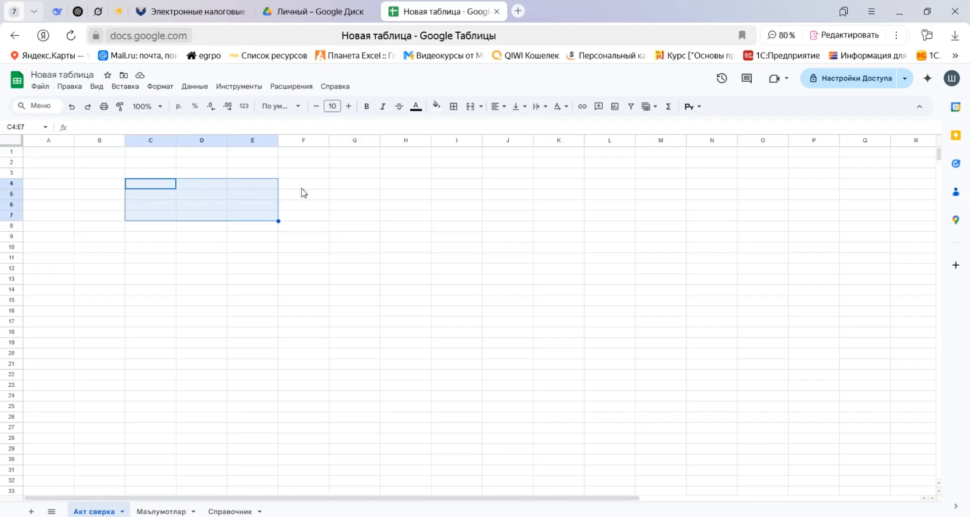
pyautogui.moveTo(302, 185); pyautogui.dragTo(392, 195)
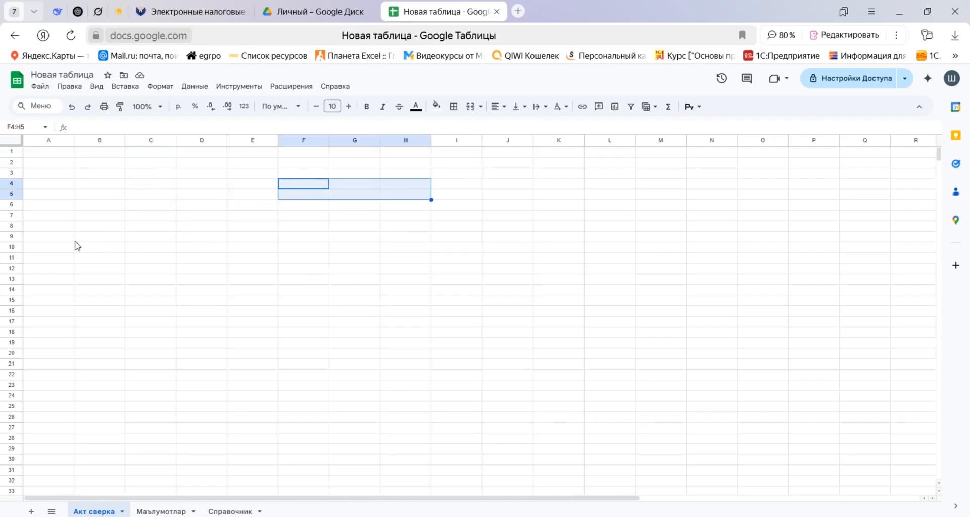
pyautogui.moveTo(71, 238); pyautogui.dragTo(554, 472)
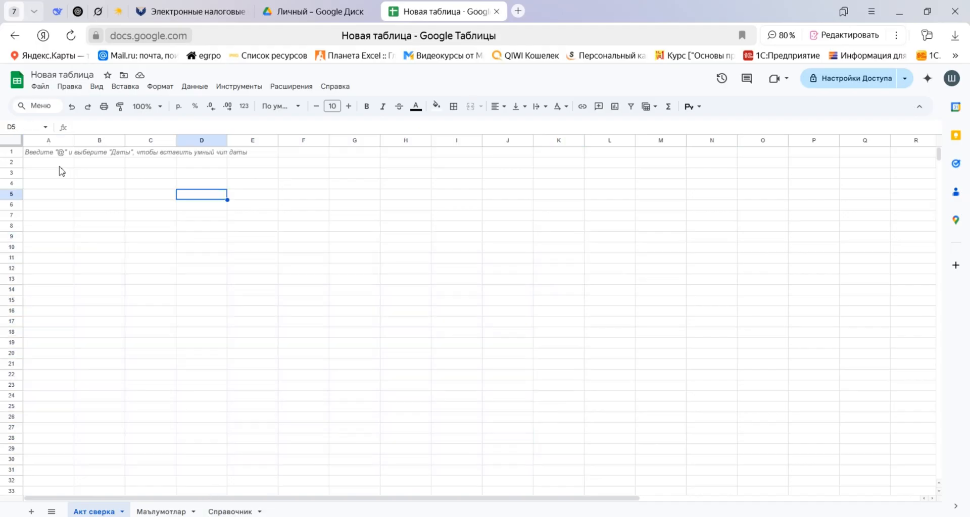
pyautogui.click(63, 166)
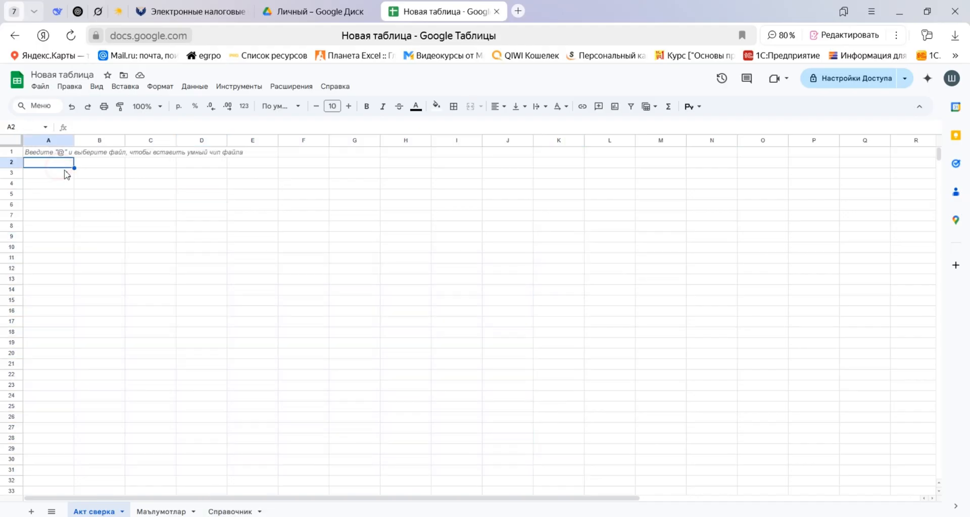
pyautogui.press('Up')
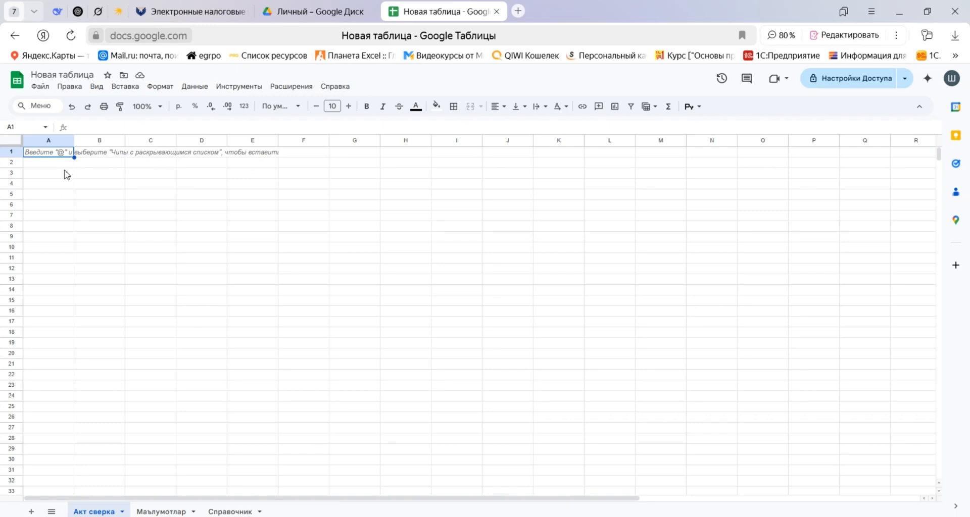
pyautogui.press('Down')
pyautogui.press('Down')
pyautogui.press('Down')
pyautogui.press('Down')
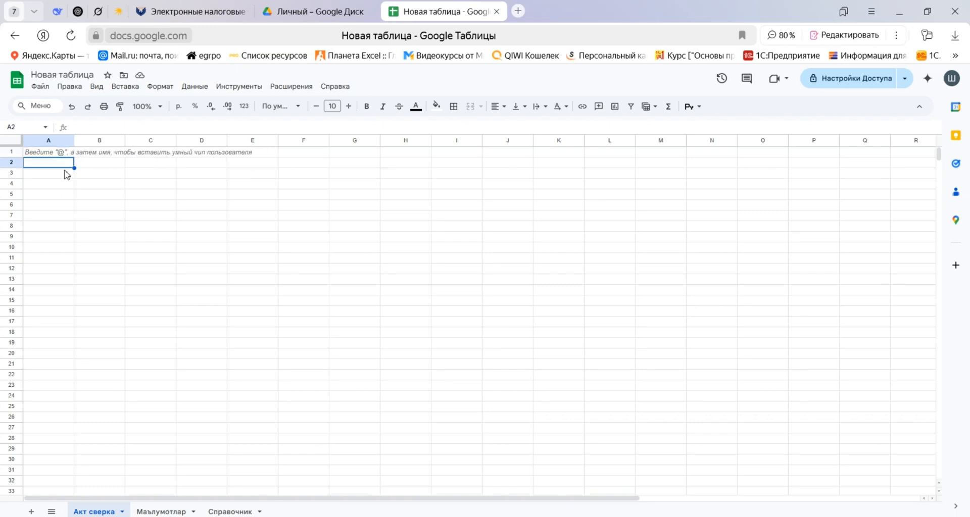
pyautogui.press('Up')
pyautogui.press('Up')
pyautogui.press('Up')
pyautogui.press('Up')
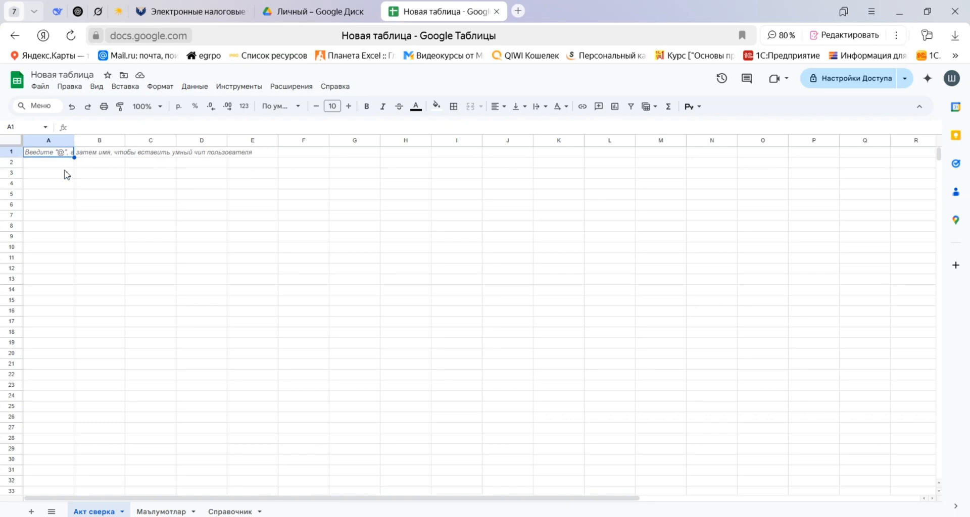
pyautogui.press('Right')
pyautogui.press('Down')
pyautogui.press('Down')
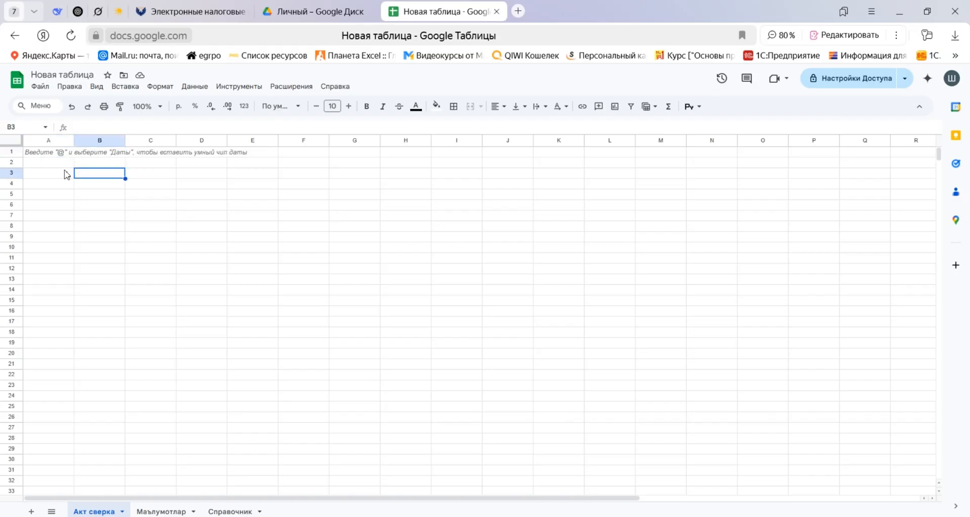
pyautogui.press('Down')
pyautogui.press('Left')
pyautogui.press('Down')
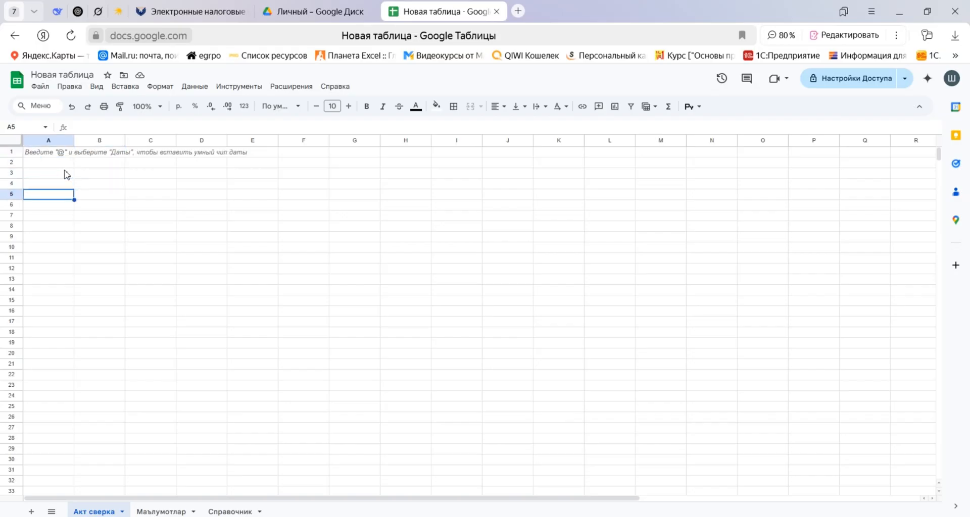
pyautogui.press('Right')
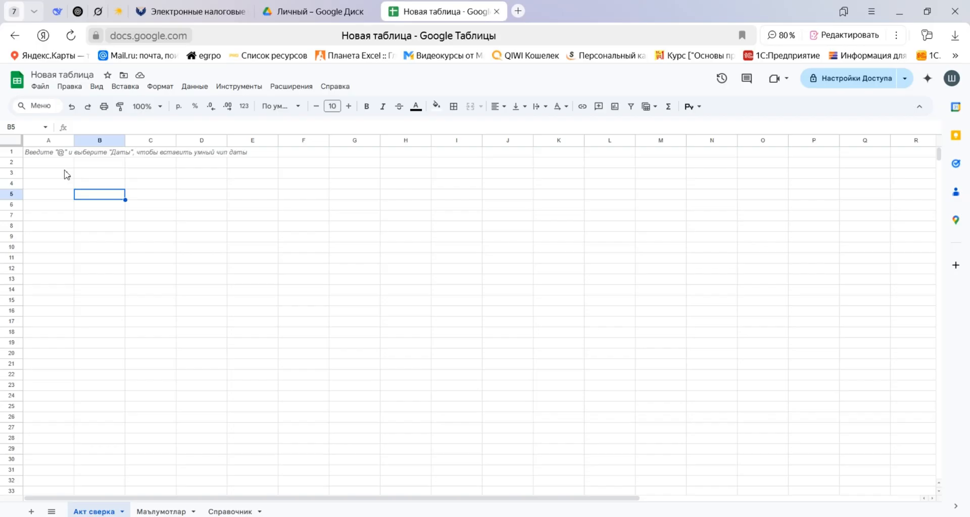
pyautogui.press('Left')
pyautogui.press('Down')
pyautogui.press('Down')
pyautogui.press('Down')
pyautogui.press('Down')
pyautogui.press('Up')
pyautogui.press('Up')
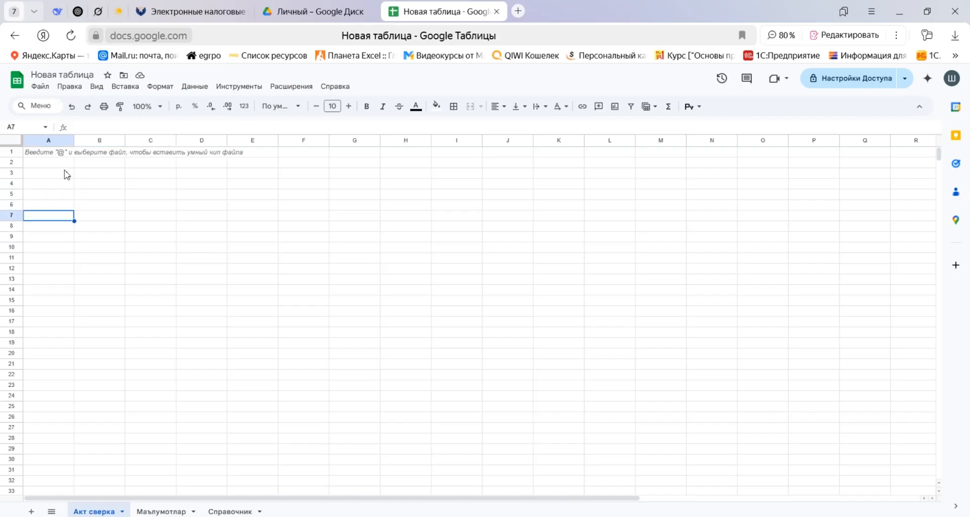
pyautogui.press('Down')
pyautogui.press('Up')
pyautogui.press('Down')
pyautogui.press('Up')
pyautogui.press('Down')
pyautogui.press('Up')
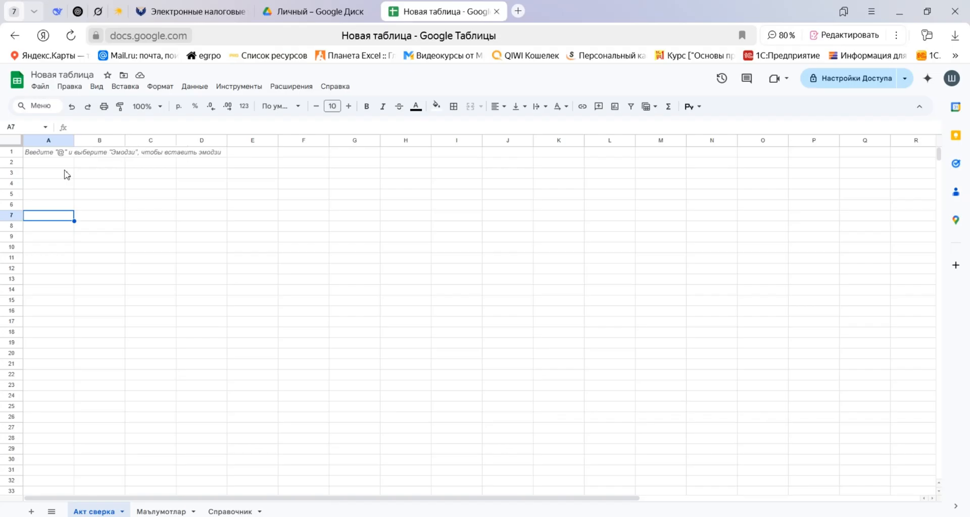
# Enter the headings №, Валюта and Сана in cells A7, B7 and C7 of the Акт сверка sheet.
pyautogui.write('"')
pyautogui.press('Escape')
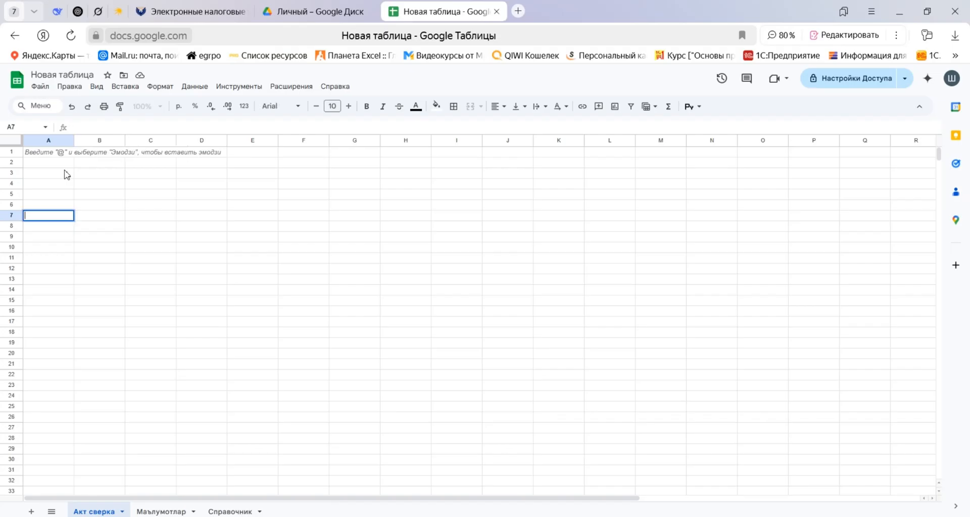
pyautogui.press('Tab')
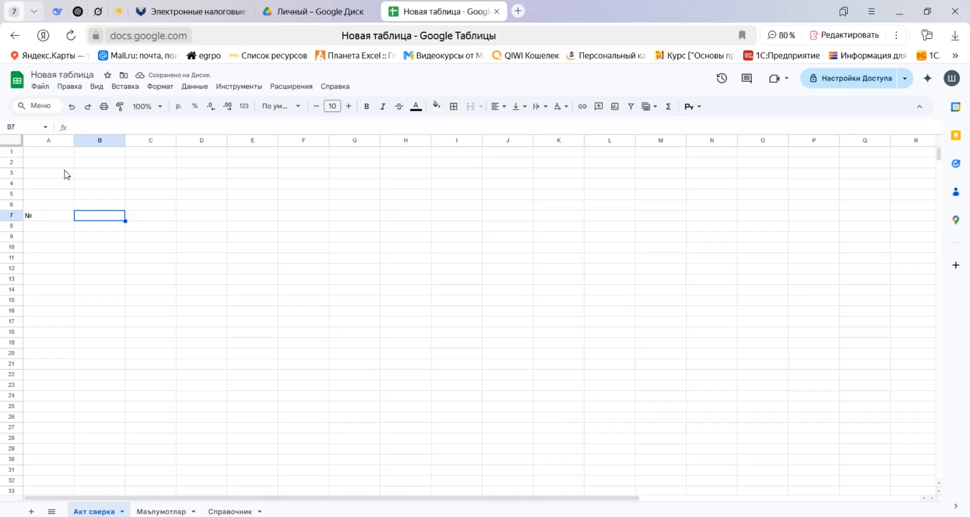
pyautogui.write('Валюта')
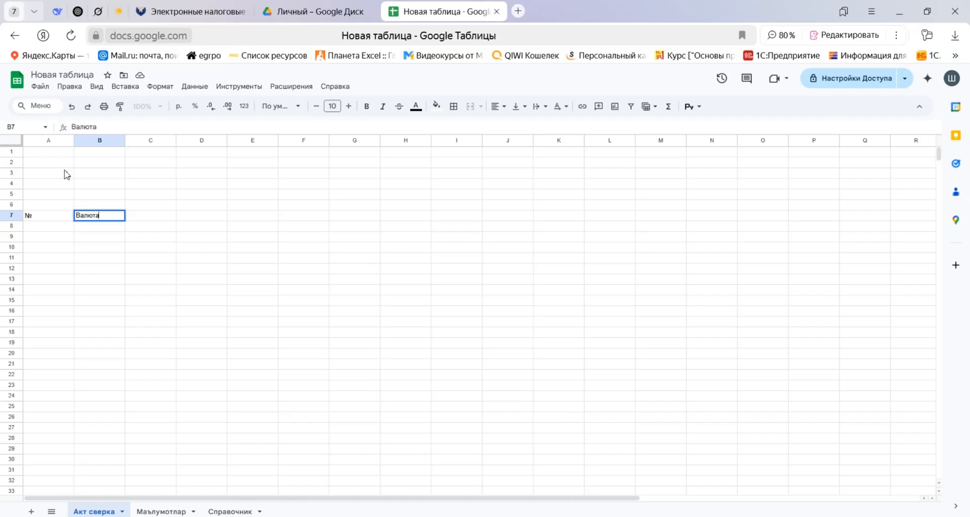
pyautogui.press('Tab')
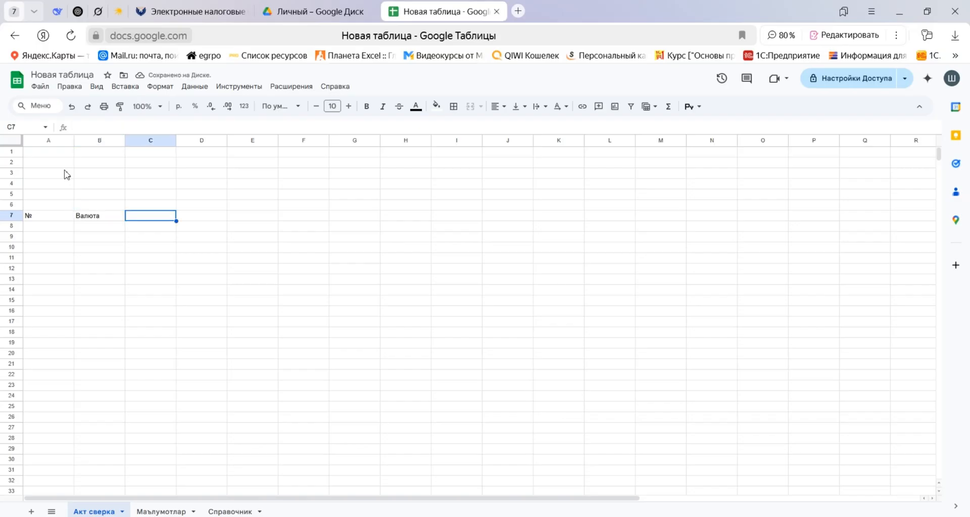
pyautogui.write('Сана')
pyautogui.press('Tab')
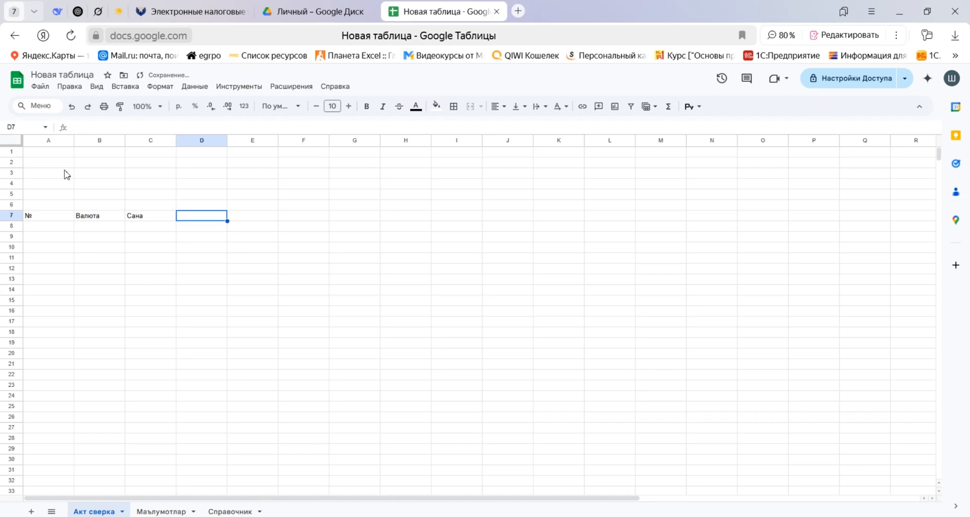
# Continue the row 7 headings with Махсулот номи in D7, Сони in E7 and Нархи in F7.
pyautogui.write('Махсулот н')
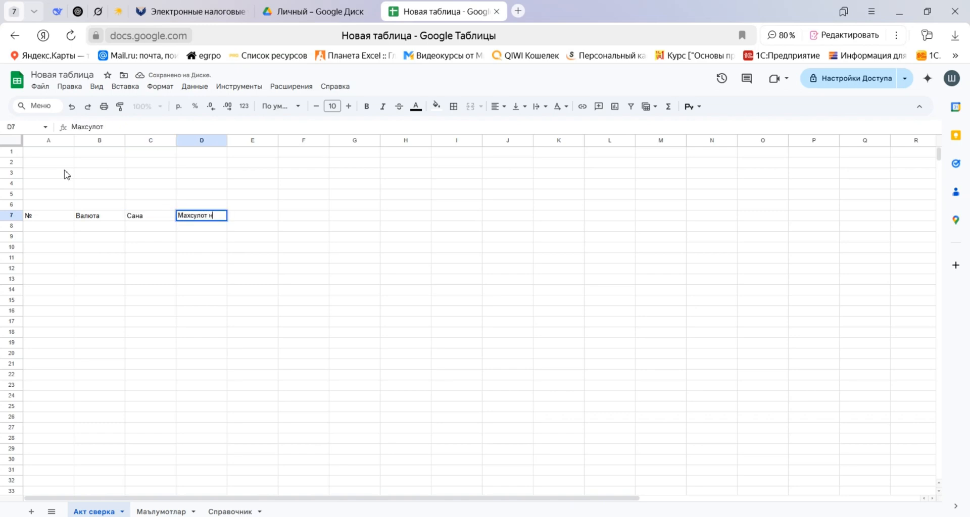
pyautogui.write('оми')
pyautogui.press('Tab')
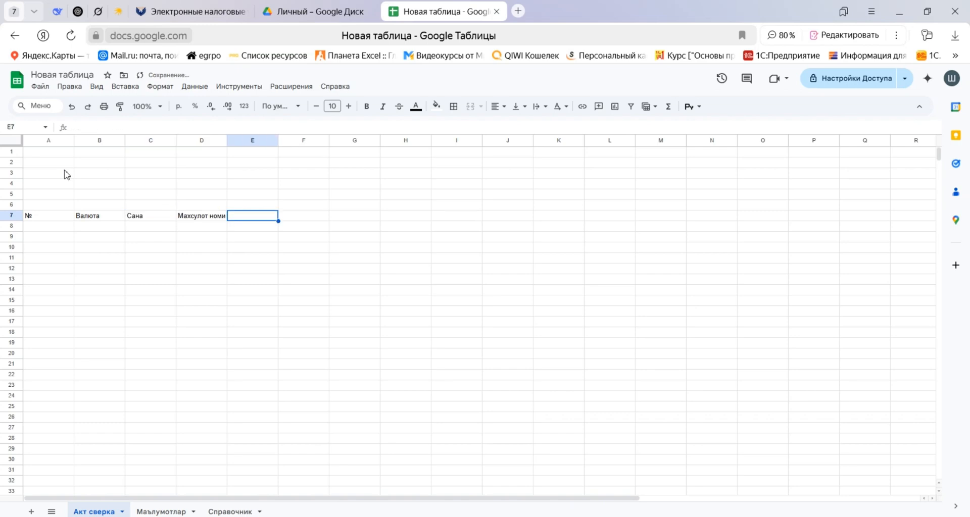
pyautogui.write('Сони')
pyautogui.press('Tab')
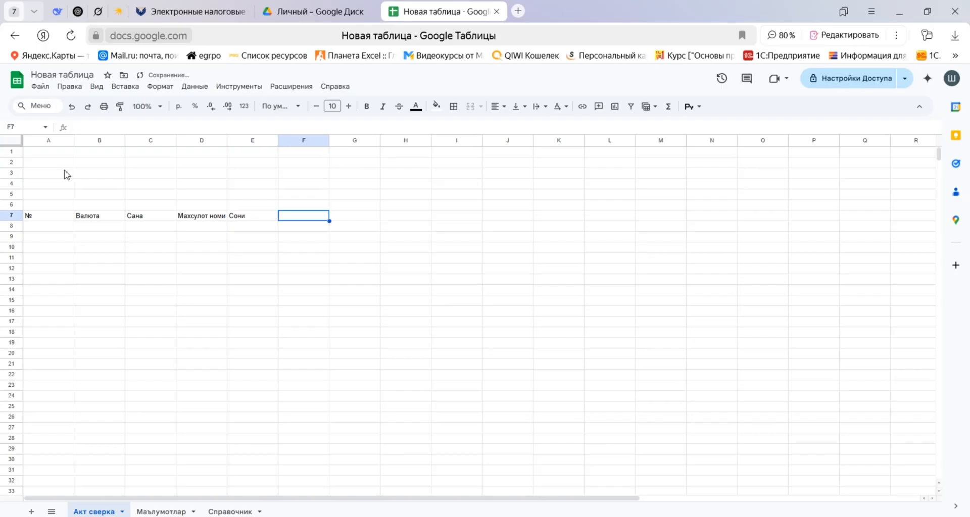
pyautogui.write('Нархи')
pyautogui.press('Tab')
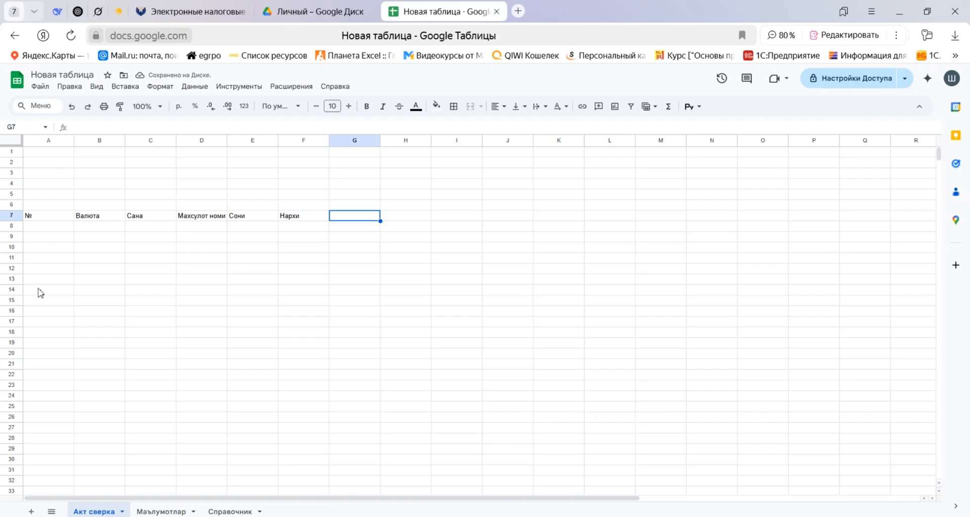
# Copy the Сумма and Тулов UZS/USD headings H3:K3 from Маълумотлар and paste them as values at G7 of Акт сверка.
pyautogui.click(161, 512)
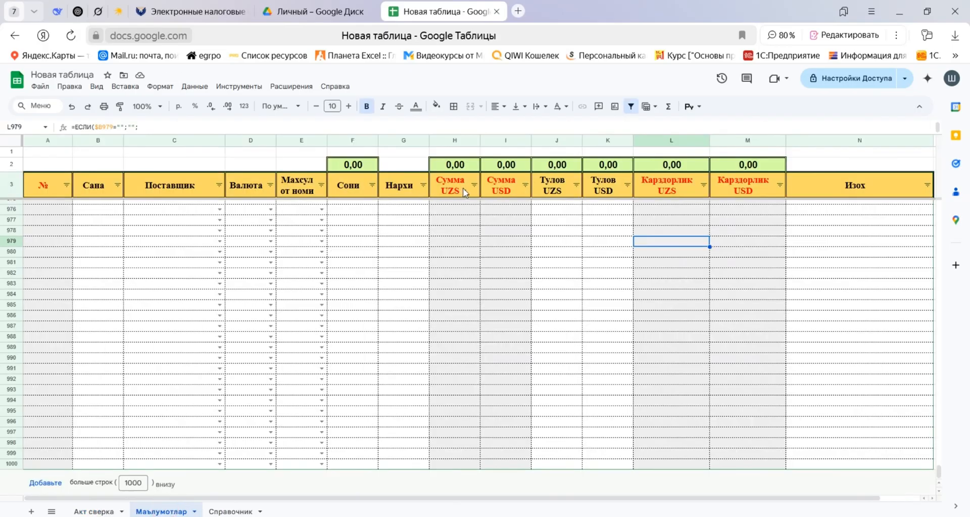
pyautogui.moveTo(460, 191); pyautogui.dragTo(613, 190)
pyautogui.hotkey('ctrl', 'c')
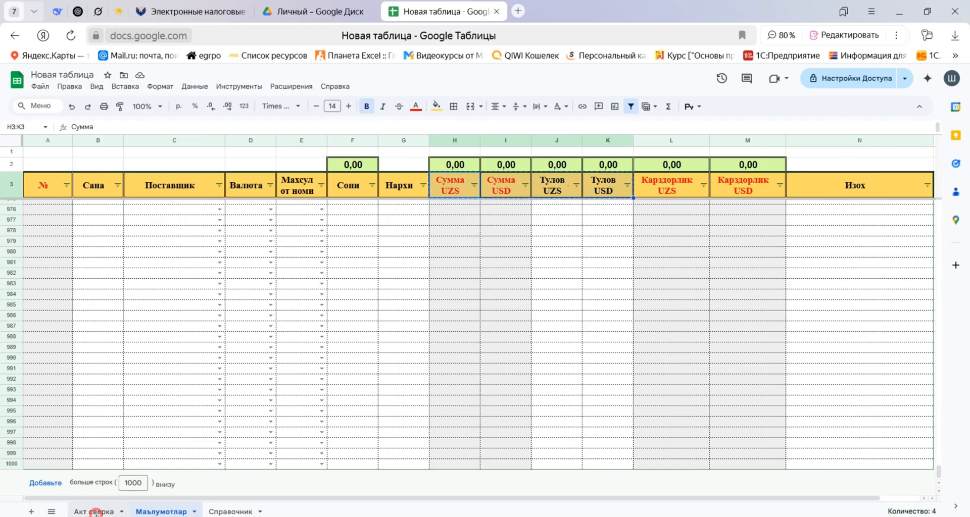
pyautogui.click(95, 511)
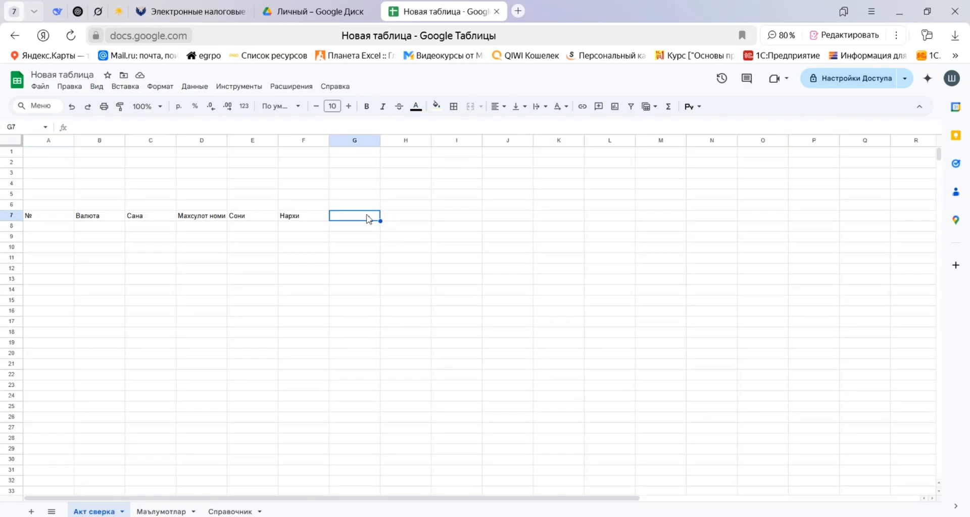
pyautogui.hotkey('ctrl', 'v')
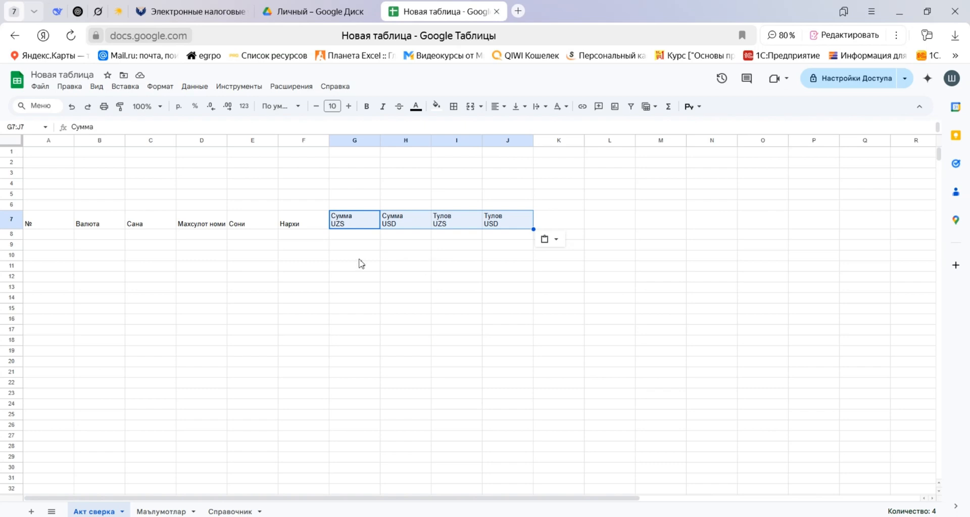
# Select the header cells A7:J7 and freeze the sheet's rows down through row 7.
pyautogui.press('Home')
pyautogui.hotkey('ctrl', 'shift', 'Right')
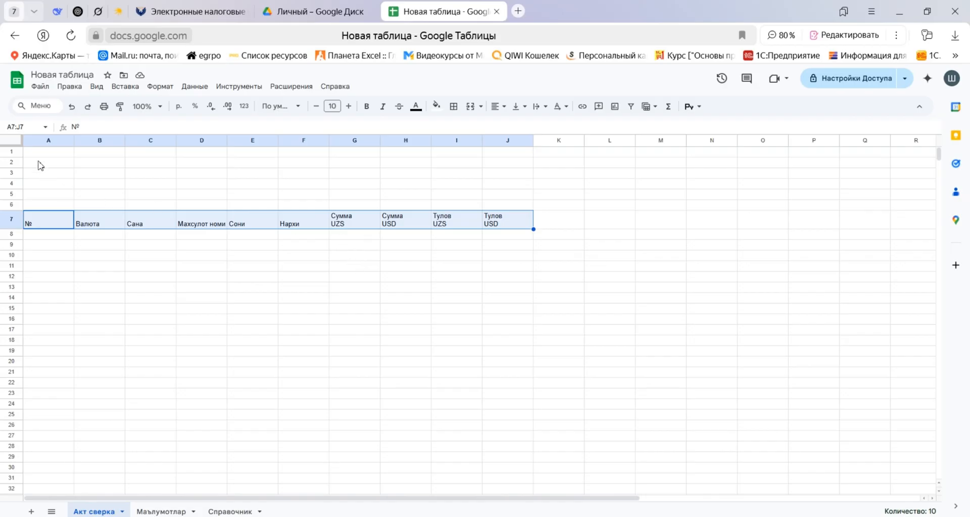
pyautogui.moveTo(9, 146); pyautogui.dragTo(21, 231)
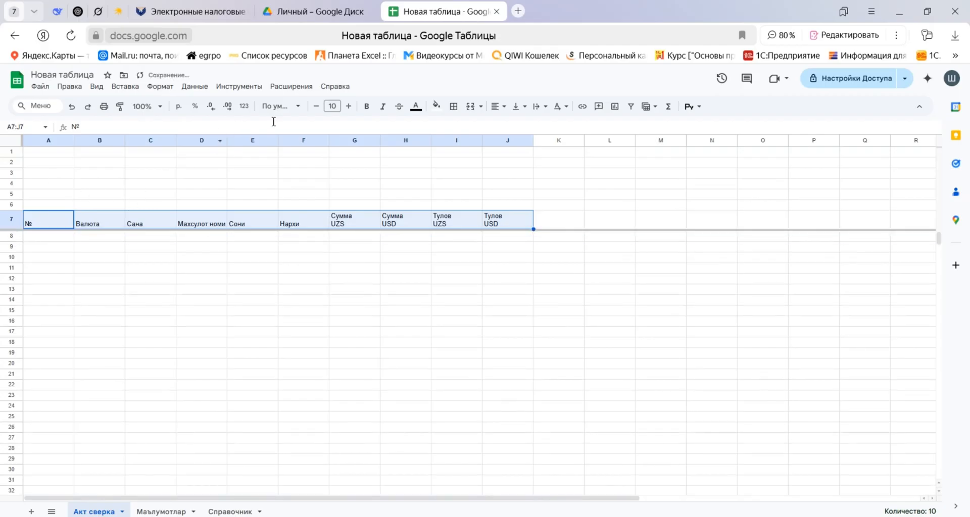
# Centre the header cells A7:J7 horizontally and vertically and wrap their text.
pyautogui.click(505, 108)
pyautogui.click(515, 126)
pyautogui.click(520, 107)
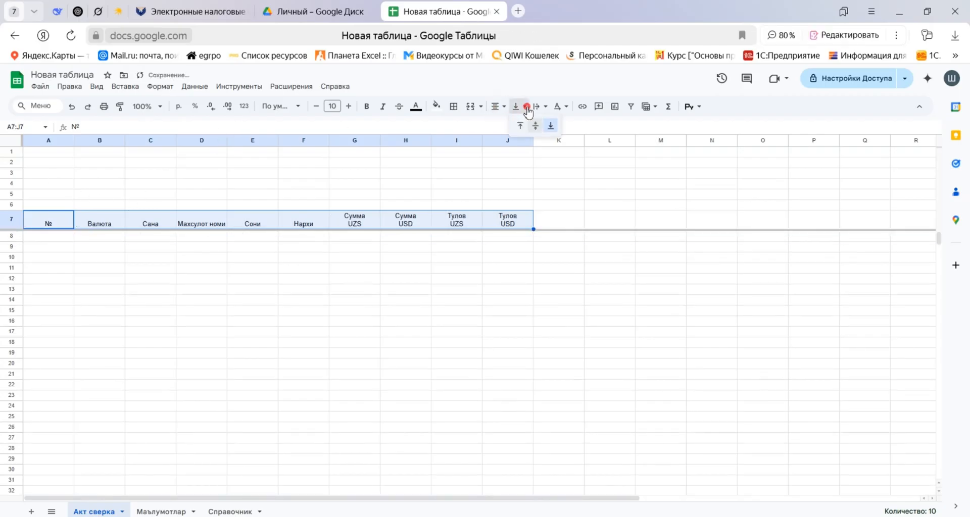
pyautogui.click(533, 126)
pyautogui.click(543, 110)
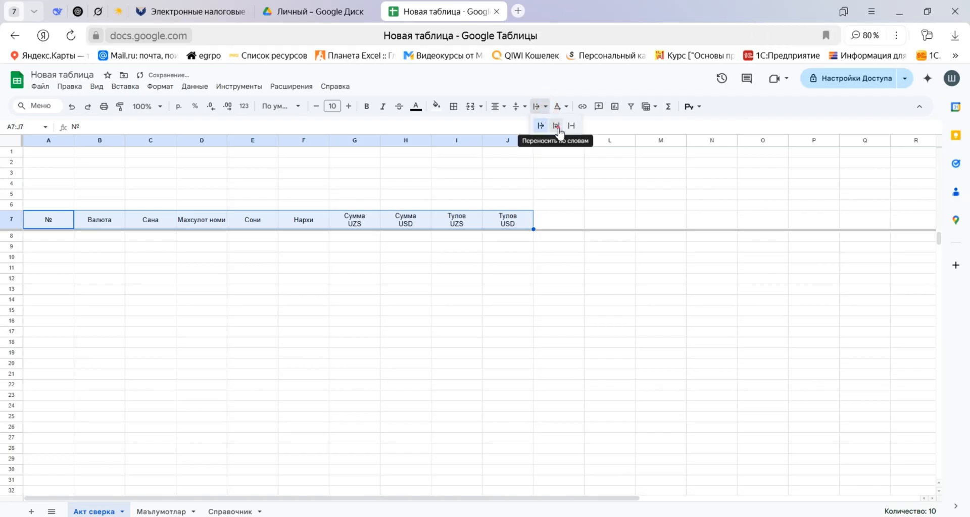
pyautogui.click(556, 125)
# Increase the font size of the header cells A7:J7 to 14 and deselect them.
pyautogui.click(349, 106)
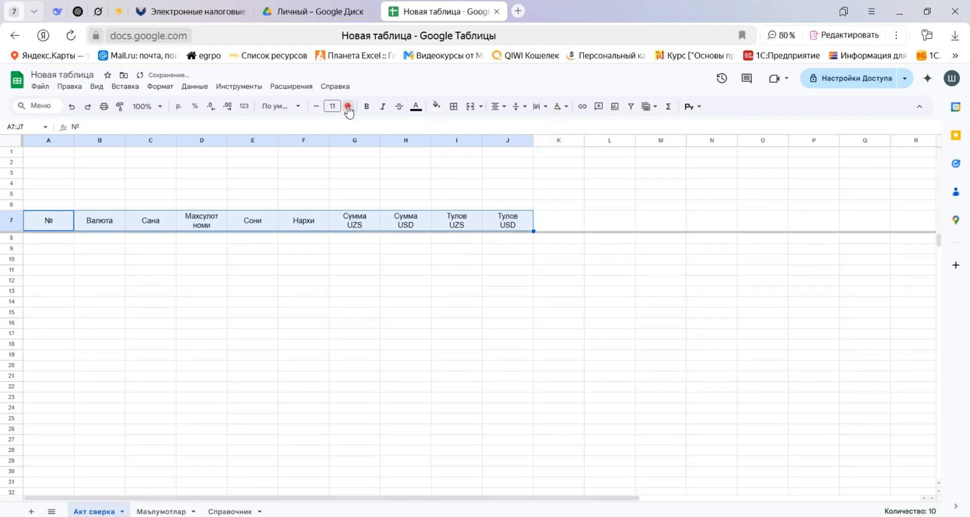
pyautogui.click(348, 106)
pyautogui.click(349, 106)
pyautogui.click(348, 106)
pyautogui.click(54, 195)
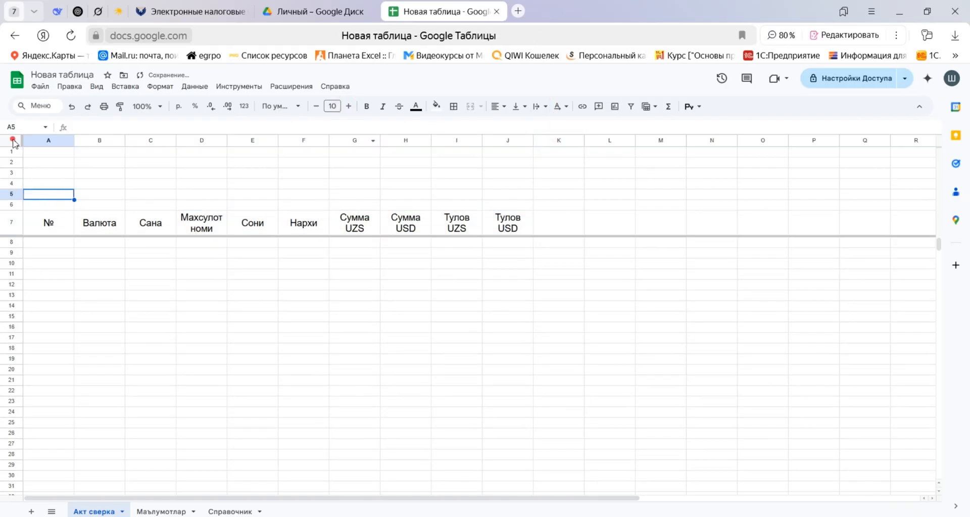
# Centre the contents of the entire Акт сверка sheet horizontally and vertically.
pyautogui.click(12, 141)
pyautogui.click(493, 118)
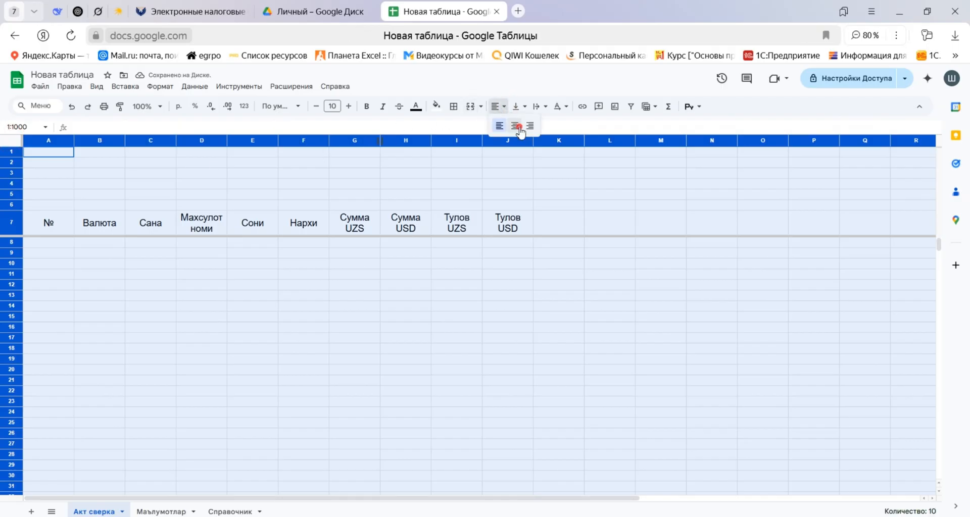
pyautogui.click(515, 126)
pyautogui.click(515, 106)
pyautogui.click(515, 124)
pyautogui.click(516, 106)
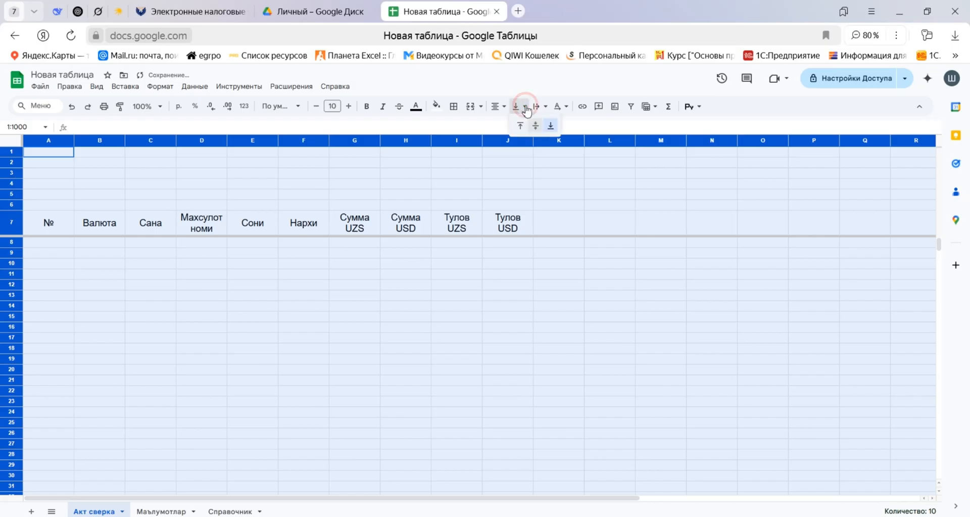
pyautogui.click(534, 124)
# Format the header cells A7:J7 in bold Times New Roman and narrow the № column slightly.
pyautogui.click(51, 227)
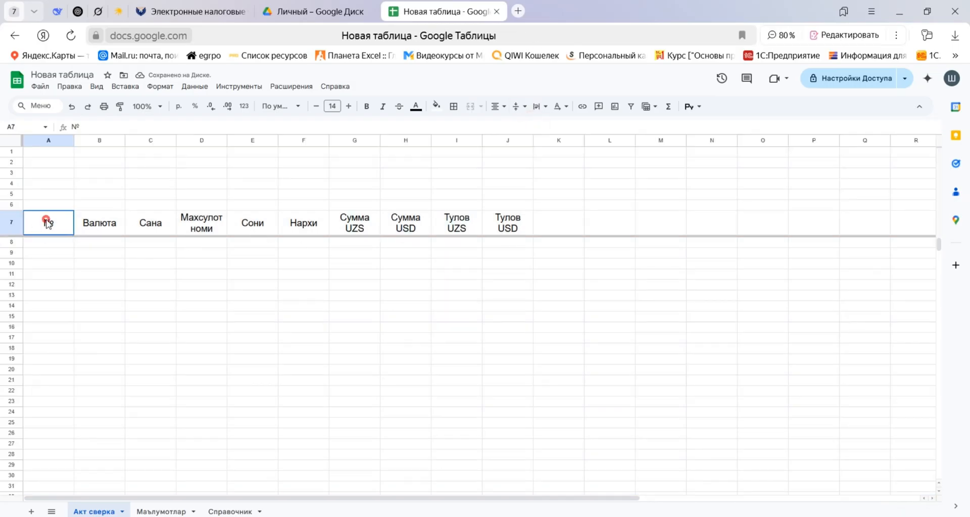
pyautogui.moveTo(48, 219); pyautogui.dragTo(512, 230)
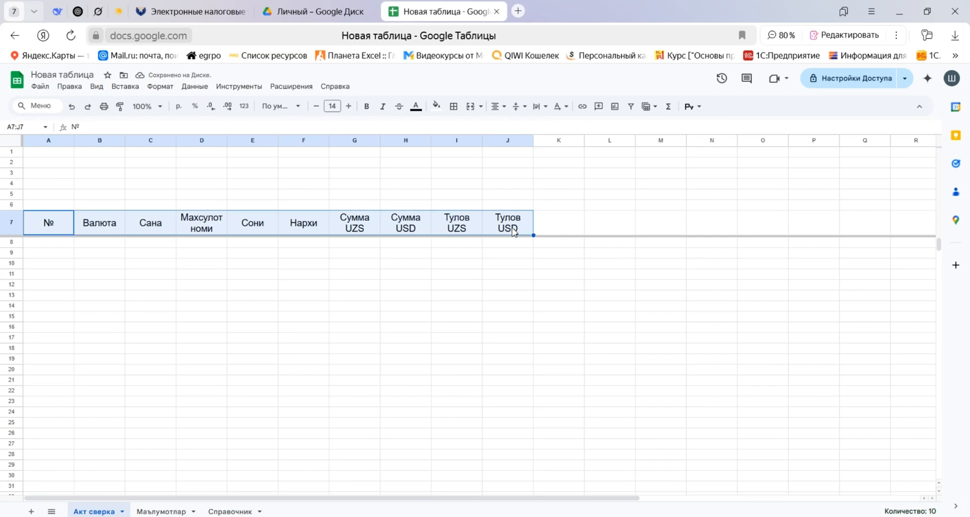
pyautogui.click(284, 107)
pyautogui.click(303, 208)
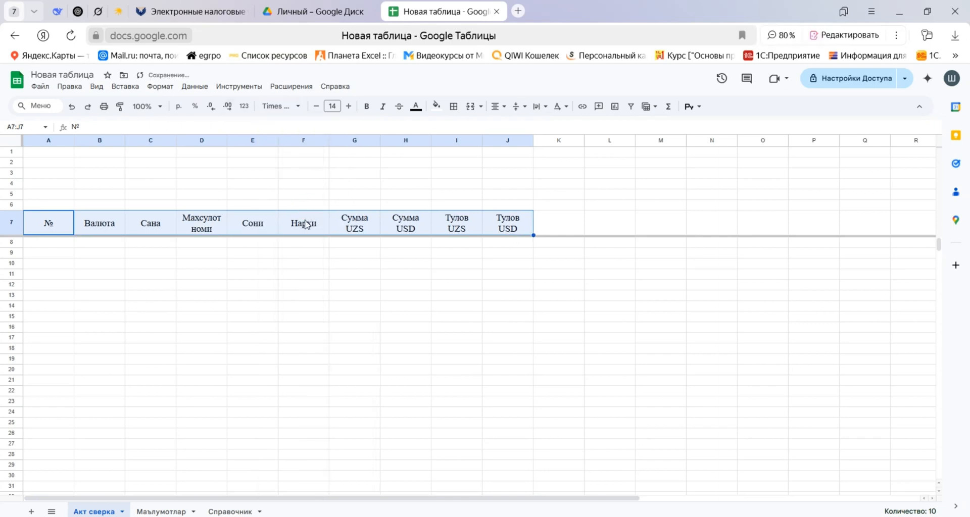
pyautogui.click(366, 106)
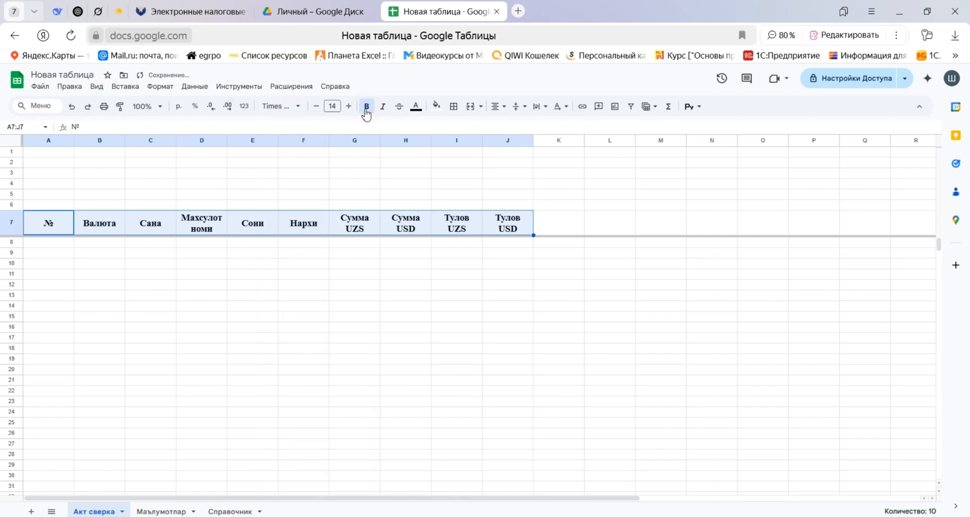
pyautogui.click(154, 194)
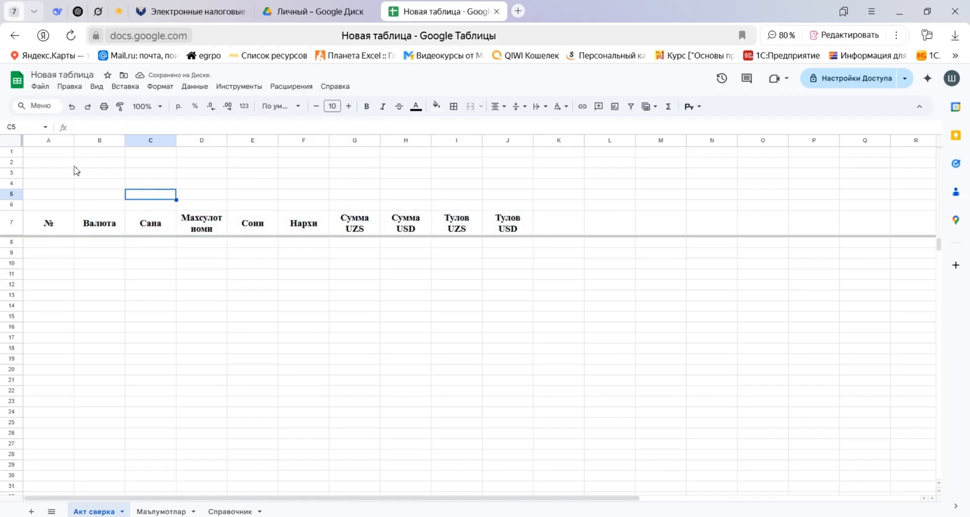
pyautogui.moveTo(72, 142); pyautogui.dragTo(72, 143)
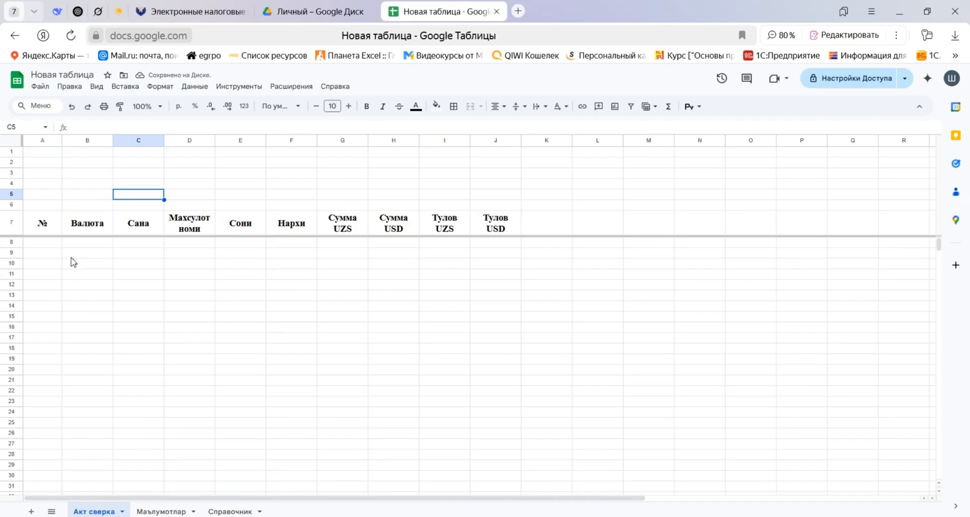
pyautogui.click(51, 244)
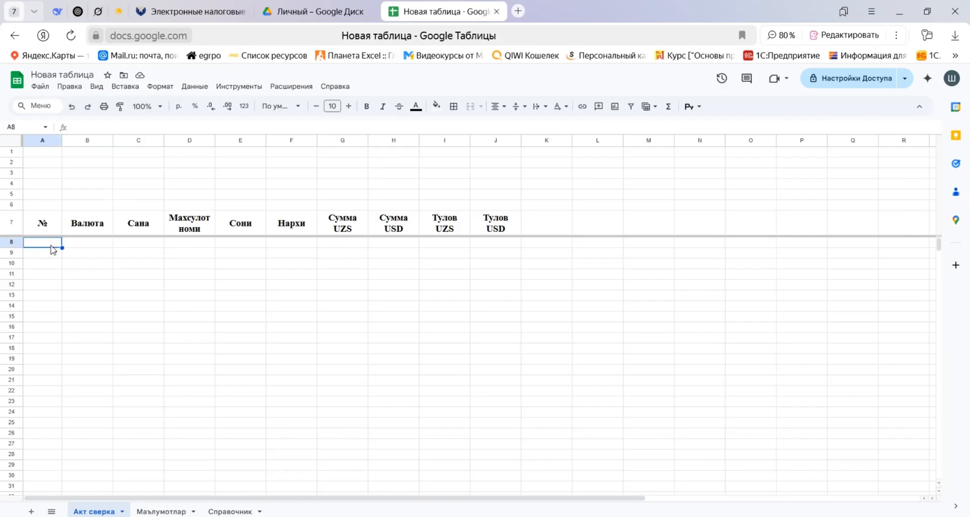
pyautogui.write('=')
pyautogui.press('Escape')
pyautogui.click(122, 263)
# Copy the row-numbering formula text from cell A4 of the Маълумотлар sheet, leaving the cell unedited.
pyautogui.click(167, 511)
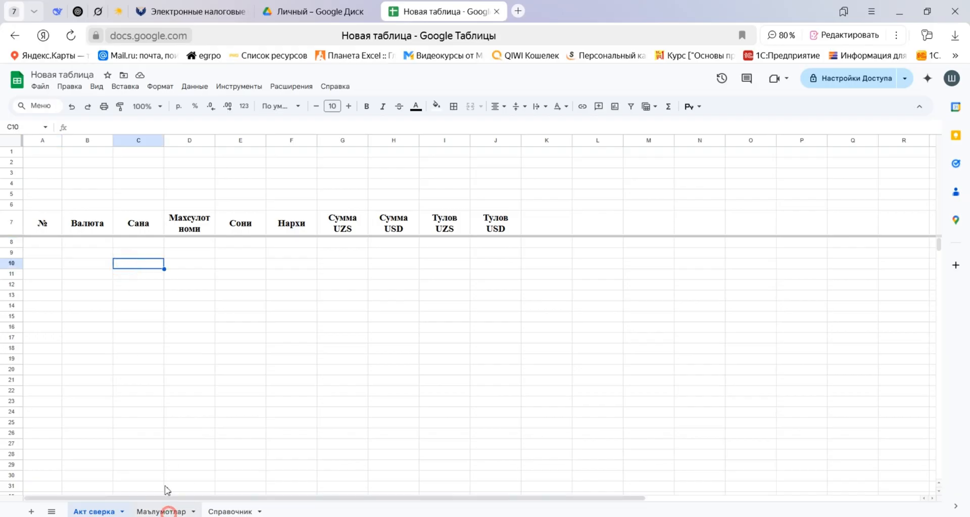
pyautogui.press('Up')
pyautogui.press('Up')
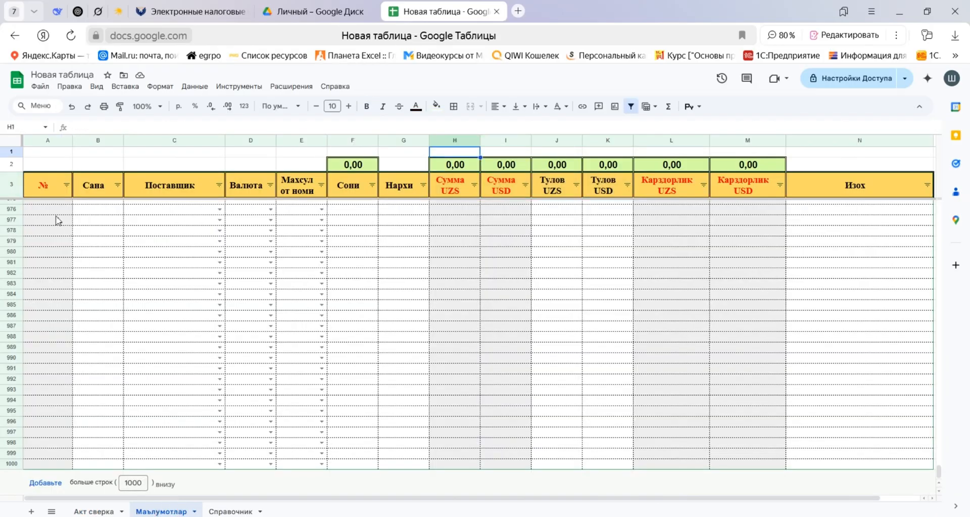
pyautogui.press('Left')
pyautogui.press('Left')
pyautogui.press('Left')
pyautogui.press('Left')
pyautogui.press('Left')
pyautogui.press('Left')
pyautogui.press('Left')
pyautogui.press('Down')
pyautogui.press('Down')
pyautogui.press('Down')
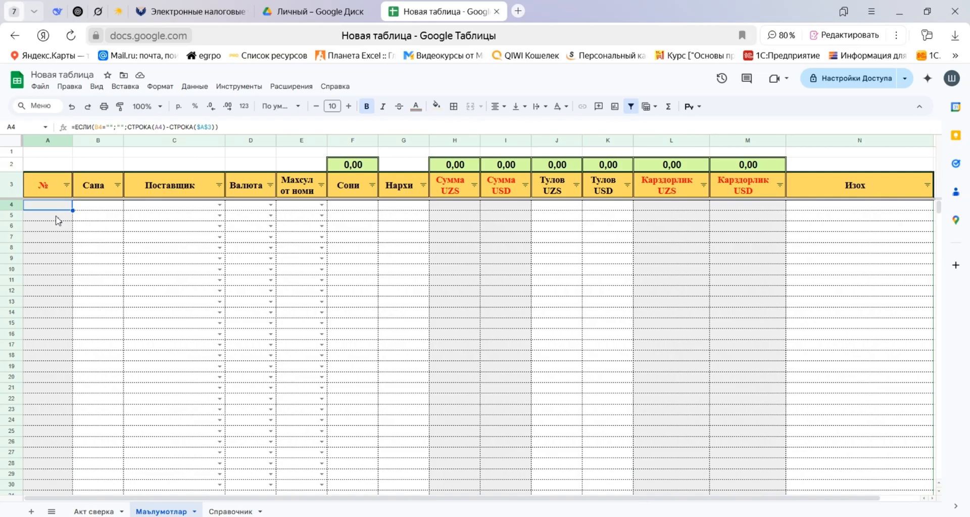
pyautogui.moveTo(237, 126); pyautogui.dragTo(2, 140)
pyautogui.hotkey('ctrl', 'c')
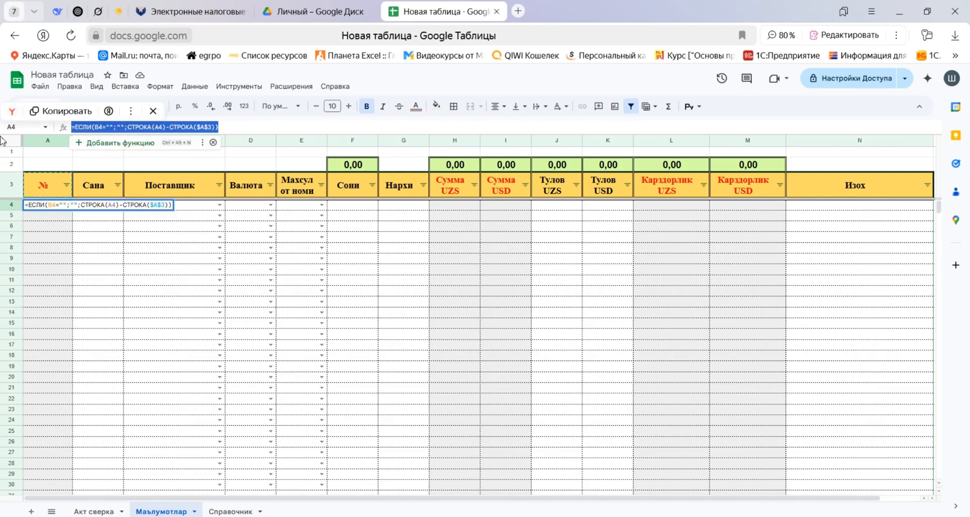
pyautogui.press('Escape')
# Paste the copied row-numbering formula into cell A8 of the Акт сверка sheet, keeping it open for editing.
pyautogui.click(96, 511)
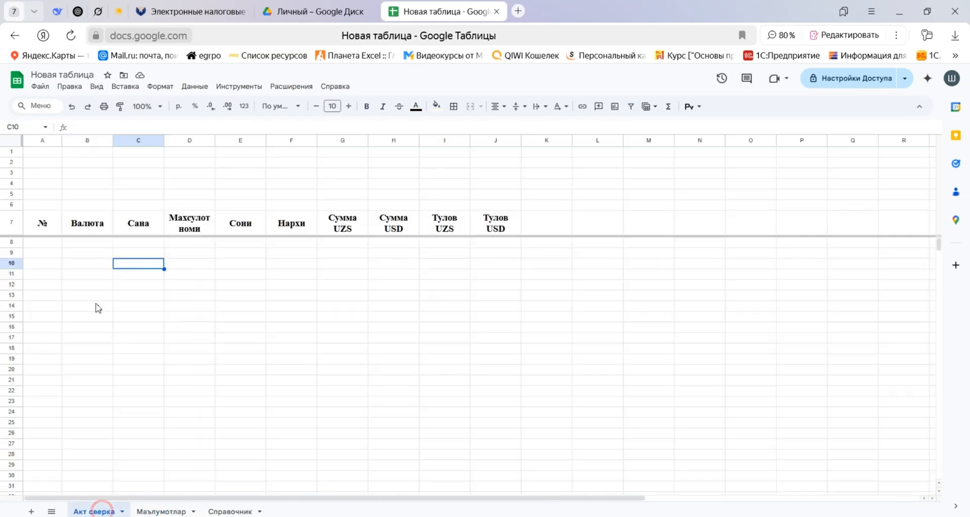
pyautogui.click(49, 244)
pyautogui.click(116, 126)
pyautogui.hotkey('ctrl', 'v')
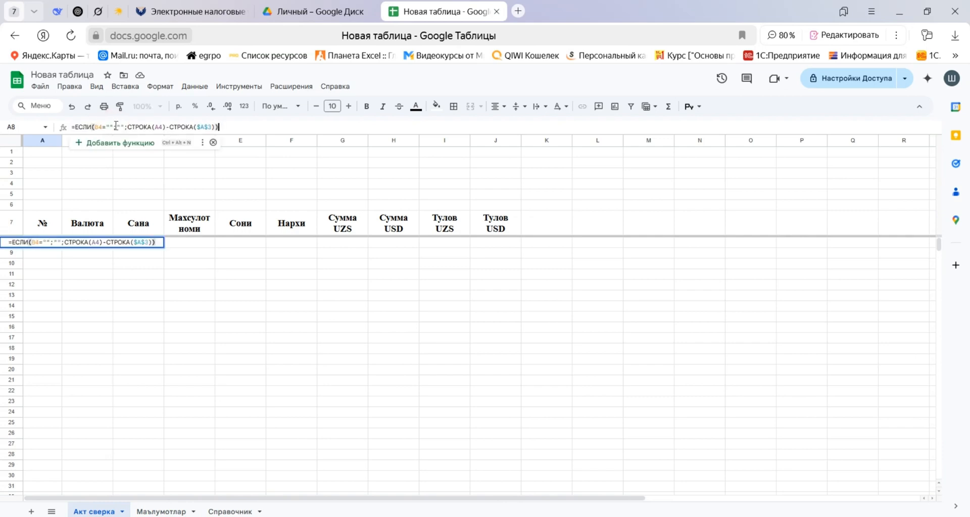
# Adapt the references in the A8 formula so it reads =ЕСЛИ(B8="";"";СТРОКА(A8)-СТРОКА($A$7)).
pyautogui.doubleClick(100, 126)
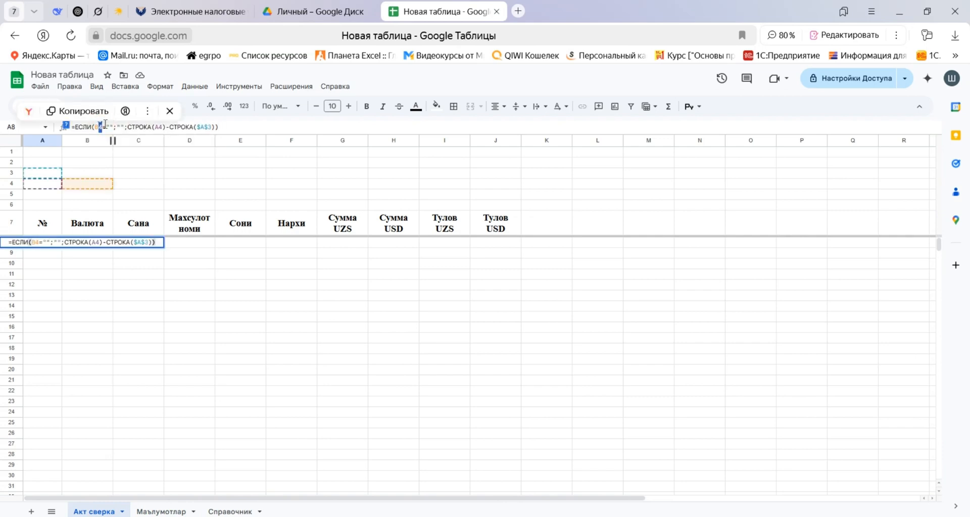
pyautogui.write('8')
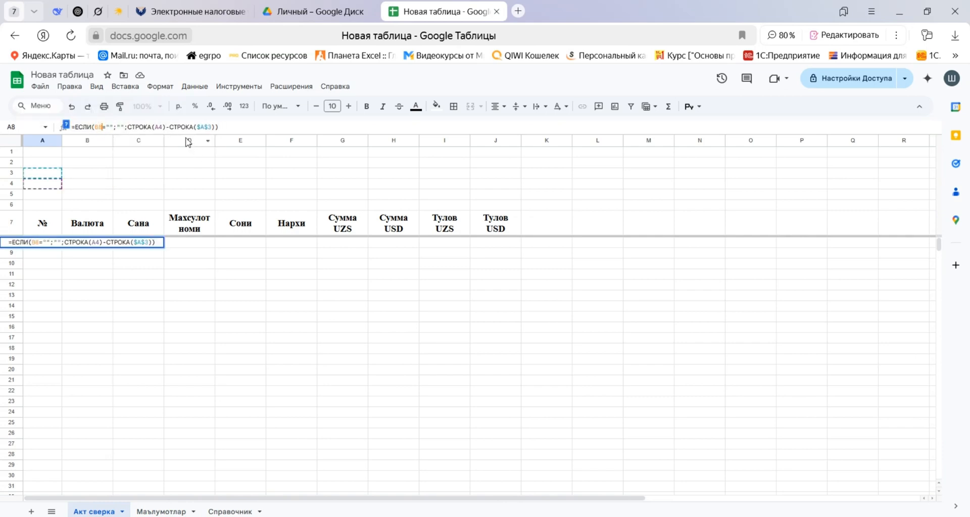
pyautogui.doubleClick(161, 126)
pyautogui.write('8')
pyautogui.click(209, 126)
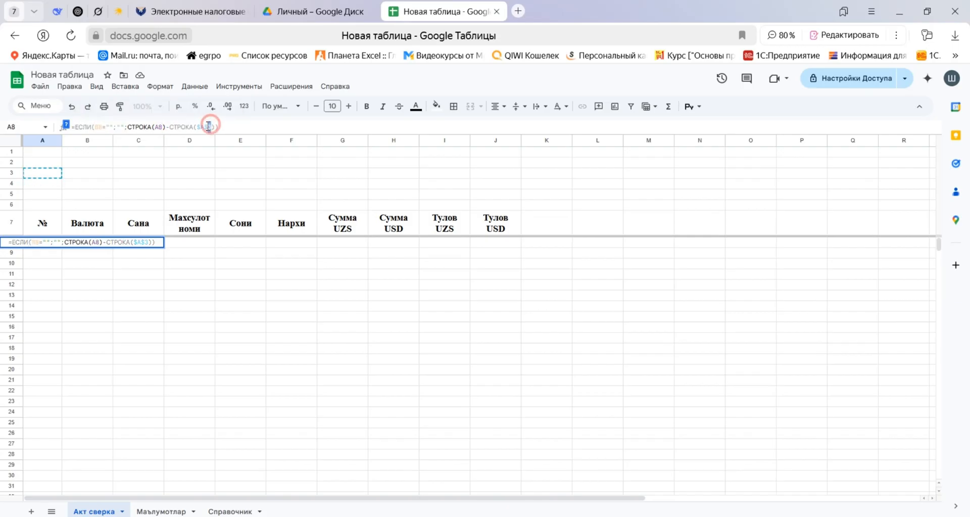
pyautogui.doubleClick(209, 126)
pyautogui.write('7')
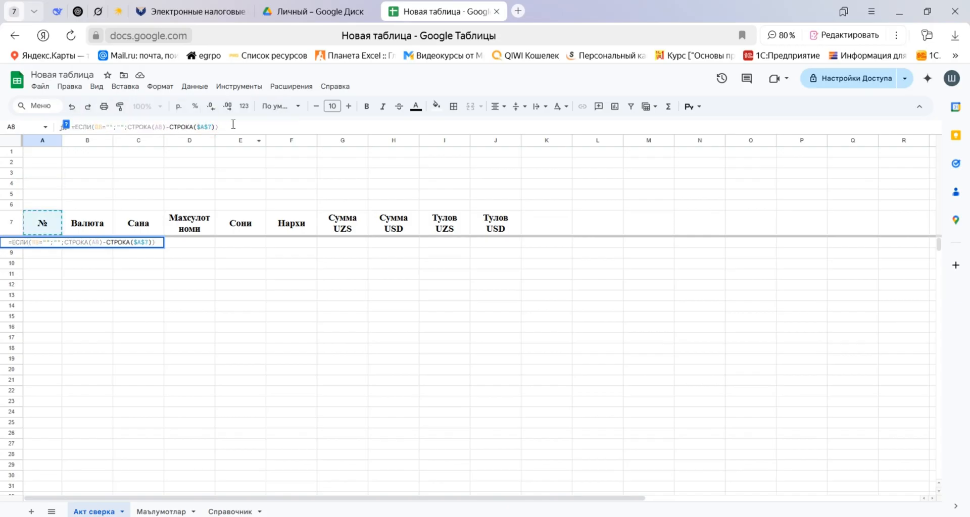
pyautogui.press('Return')
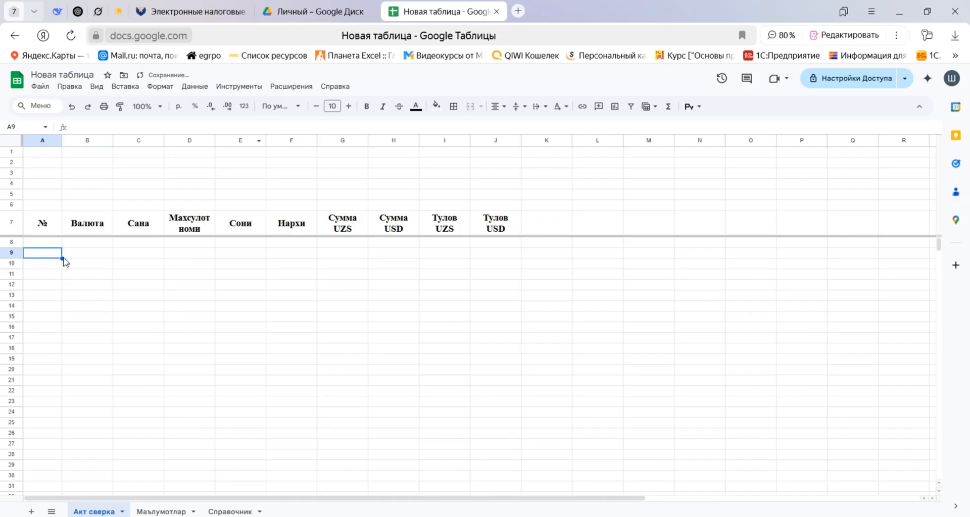
# Fill the row-numbering formula from A8 down through A1000 and return to cell A8.
pyautogui.click(49, 245)
pyautogui.hotkey('ctrl', 'shift', 'Down')
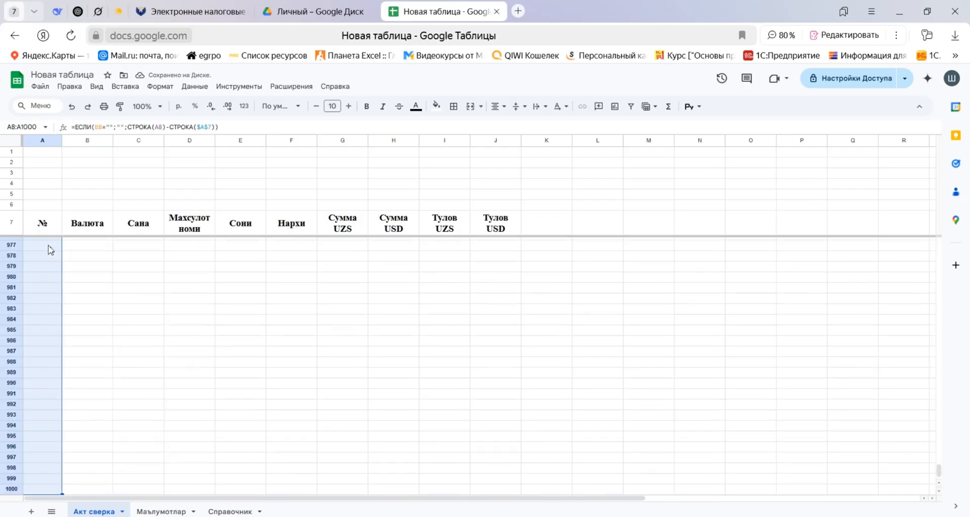
pyautogui.hotkey('ctrl', 'd')
pyautogui.hotkey('ctrl', 'Up')
pyautogui.press('Down')
pyautogui.press('Down')
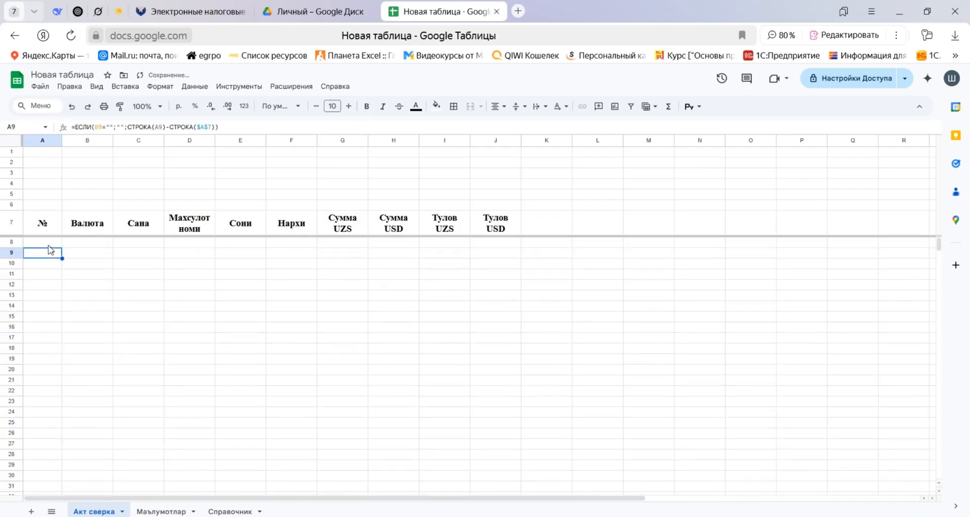
pyautogui.press('Up')
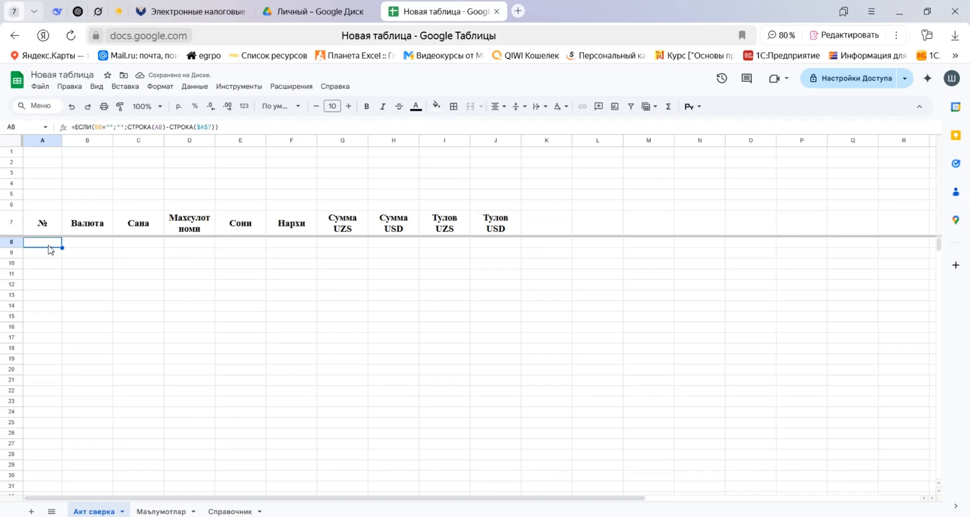
pyautogui.press('Up')
pyautogui.press('Up')
pyautogui.press('Up')
pyautogui.press('Up')
pyautogui.press('Up')
pyautogui.press('Down')
pyautogui.press('Down')
pyautogui.press('Down')
pyautogui.press('Down')
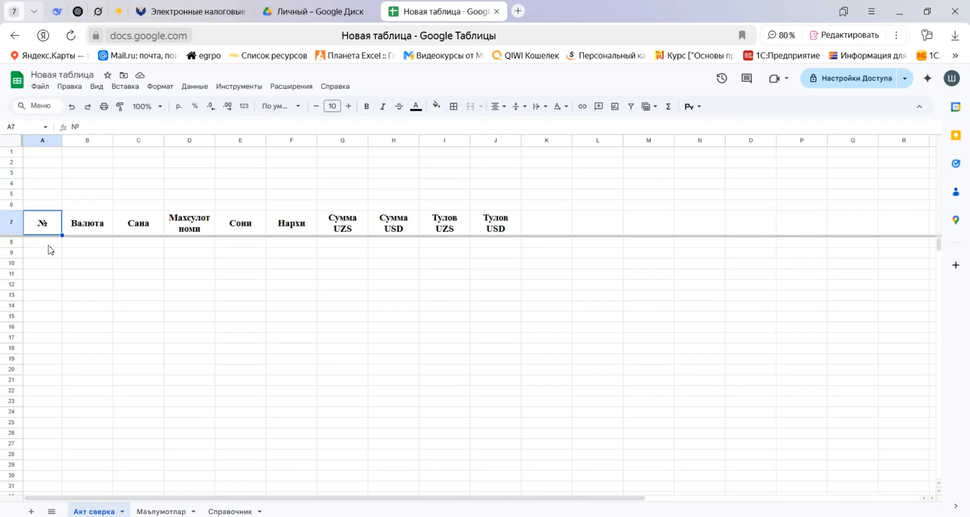
pyautogui.press('Right')
pyautogui.press('Down')
pyautogui.press('Down')
pyautogui.press('Up')
pyautogui.press('Up')
pyautogui.press('Up')
pyautogui.press('Up')
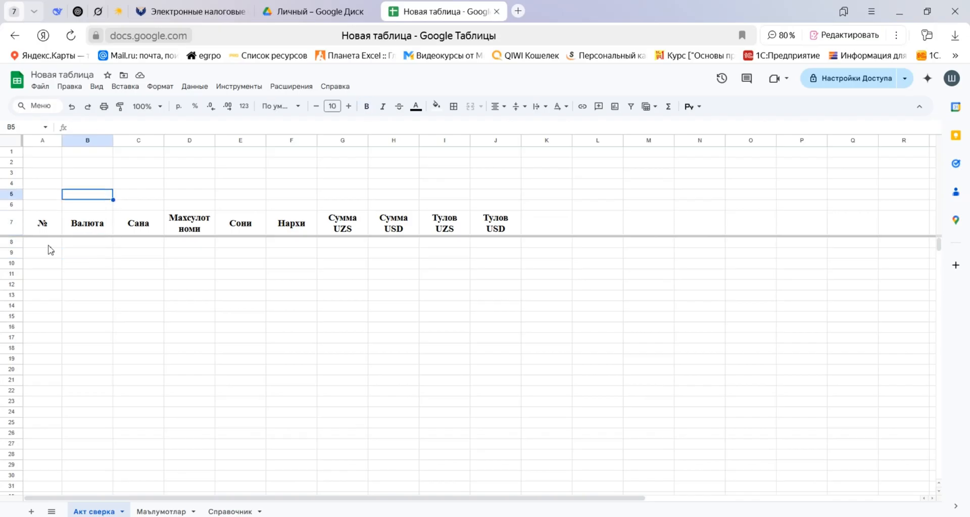
pyautogui.press('Left')
pyautogui.press('Up')
pyautogui.press('Up')
pyautogui.press('Up')
pyautogui.press('Up')
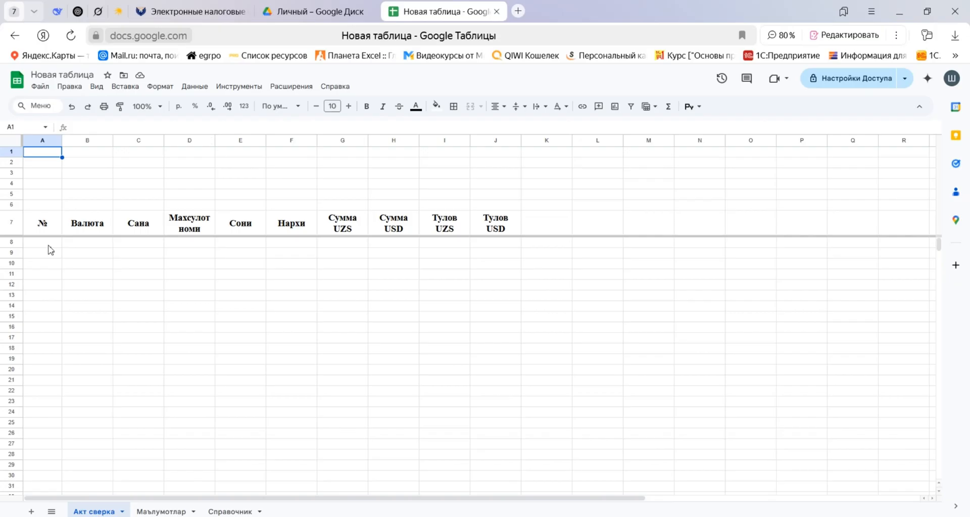
# Merge cells A1:B2 on the Акт сверка sheet into one cell.
pyautogui.hotkey('shift', 'Right')
pyautogui.hotkey('shift', 'Down')
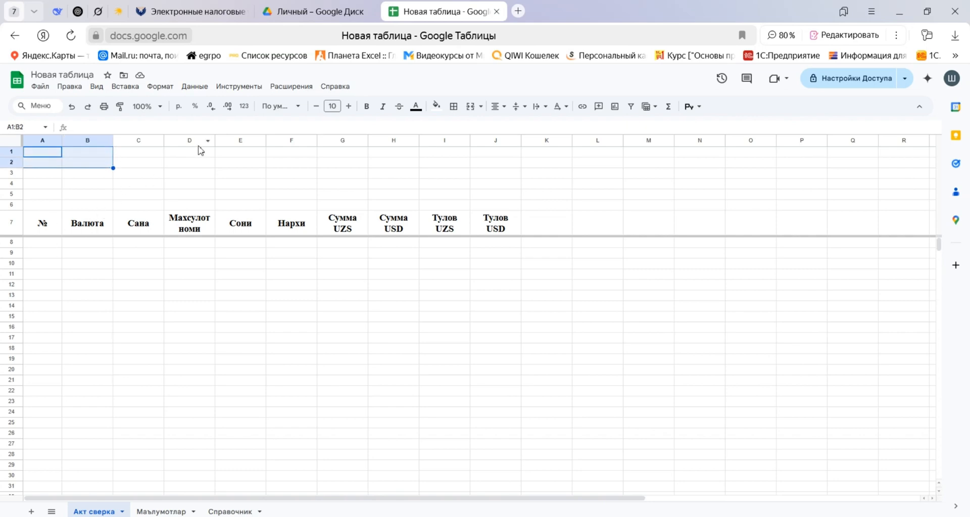
pyautogui.hotkey('alt', '/')
pyautogui.write('об')
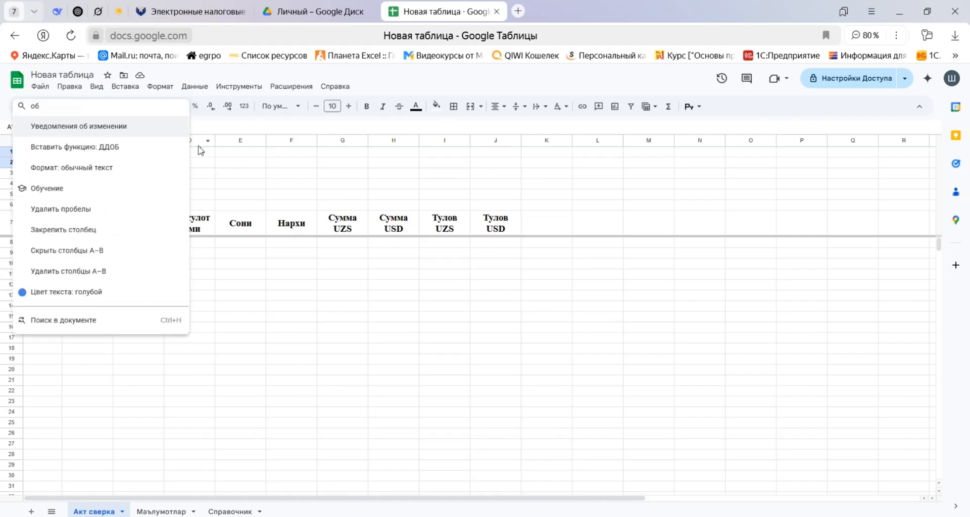
pyautogui.write('ъед')
pyautogui.press('Return')
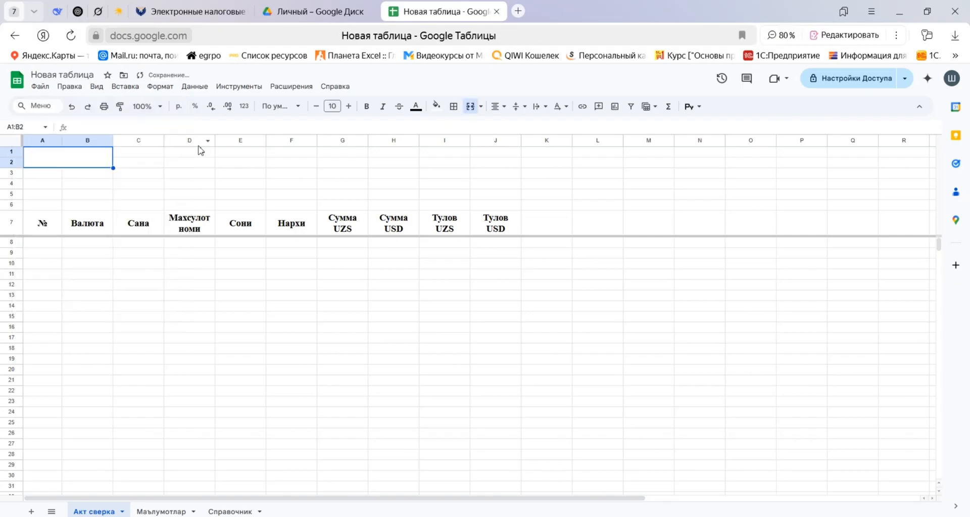
# Merge the range C1:F2, directly beside the merged A1:B2 block, into one cell.
pyautogui.press('Right')
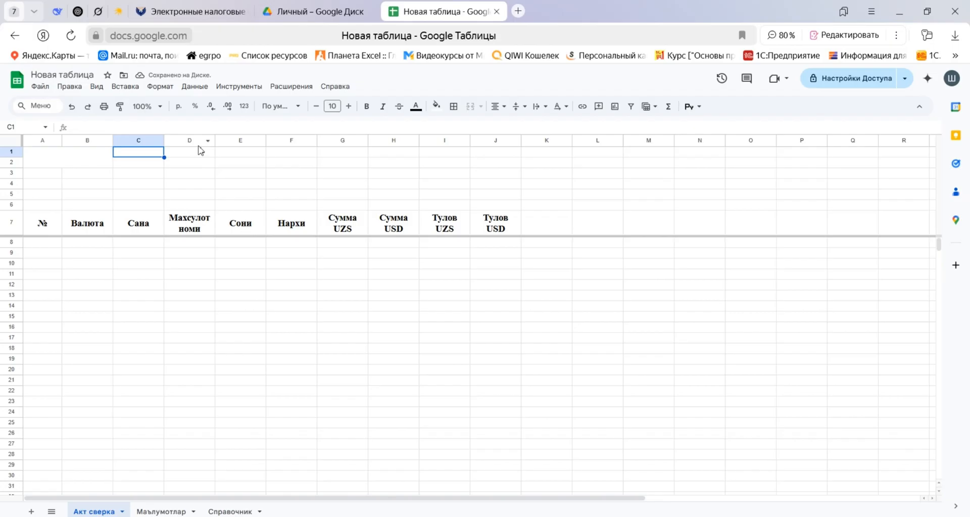
pyautogui.hotkey('shift', 'Right')
pyautogui.hotkey('shift', 'Right')
pyautogui.hotkey('shift', 'Right')
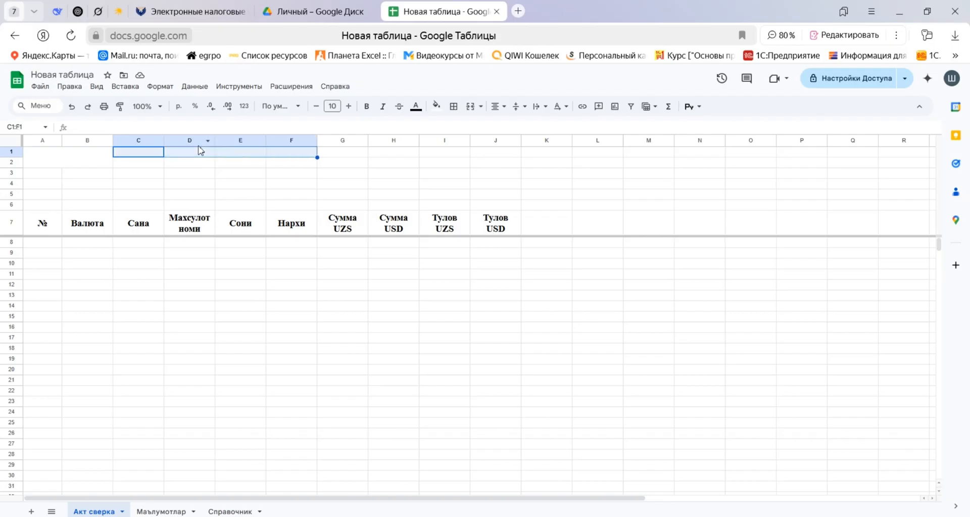
pyautogui.hotkey('shift', 'Down')
pyautogui.hotkey('shift', 'Down')
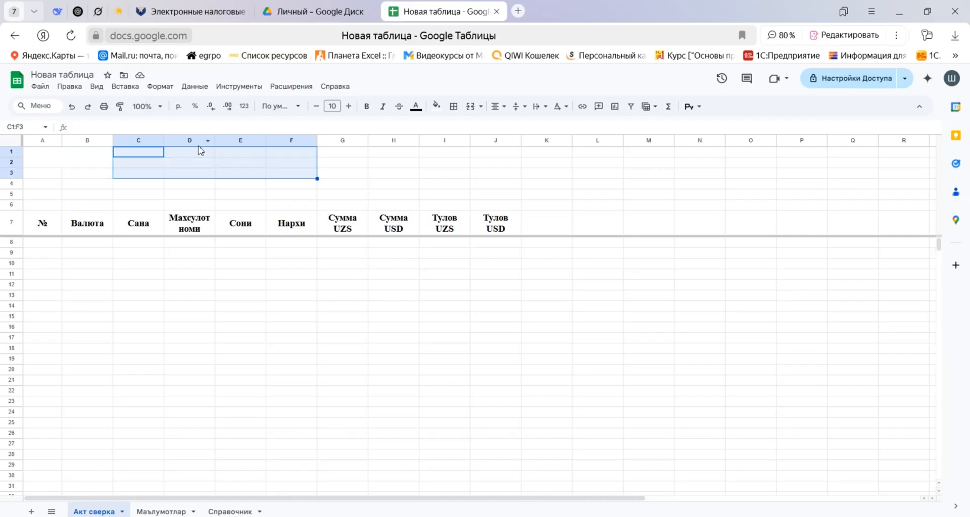
pyautogui.hotkey('shift', 'Up')
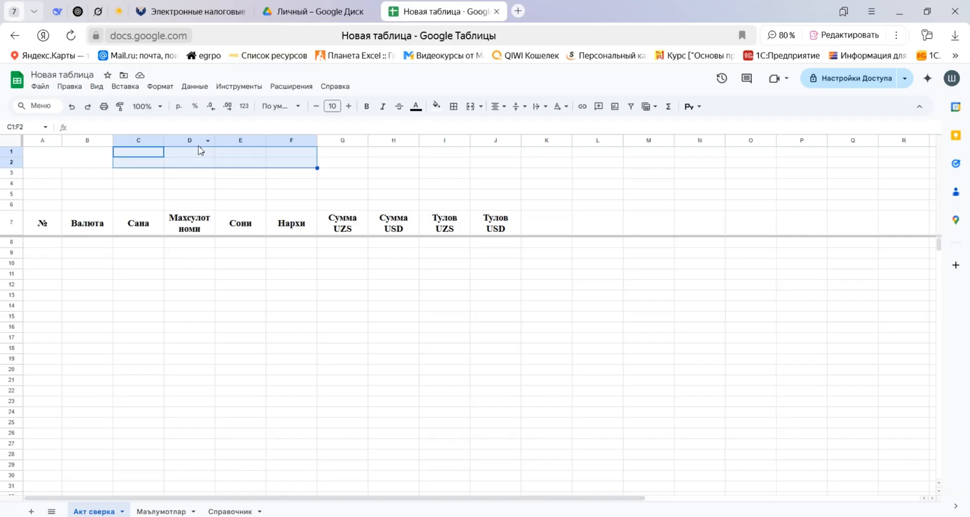
pyautogui.hotkey('alt', '/')
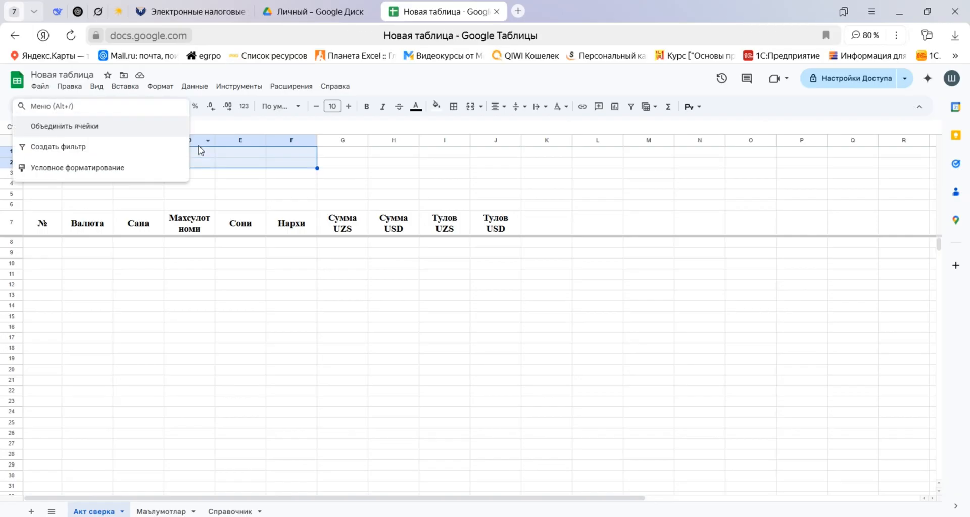
pyautogui.press('Return')
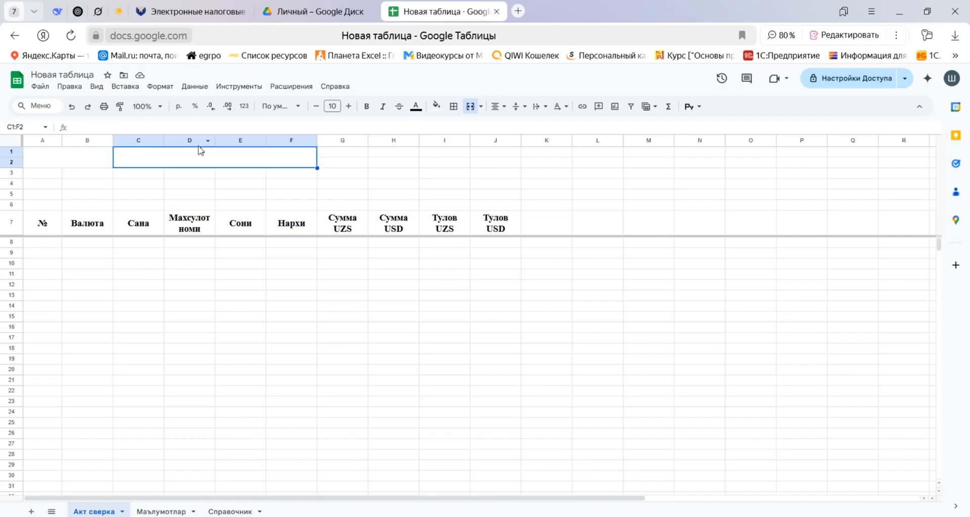
pyautogui.write('/')
pyautogui.press('Escape')
pyautogui.hotkey('alt', '/')
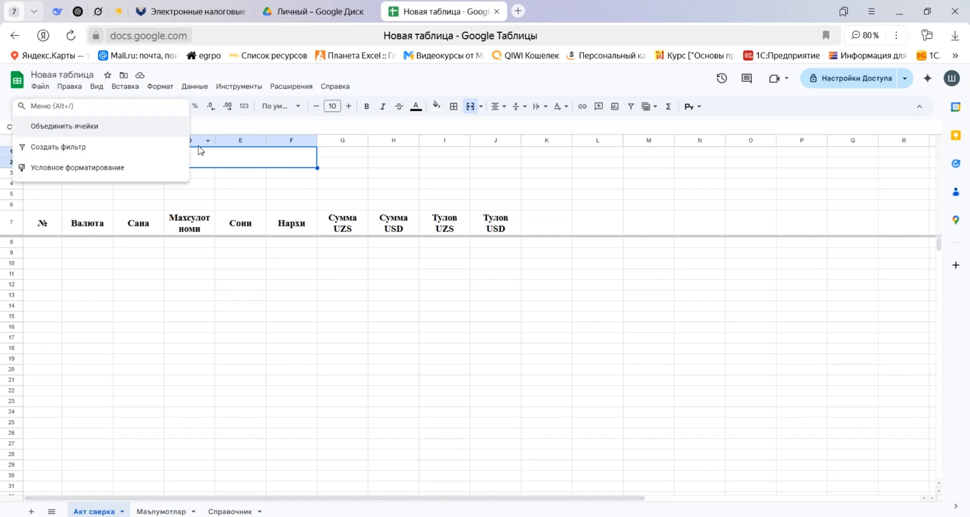
pyautogui.press('Escape')
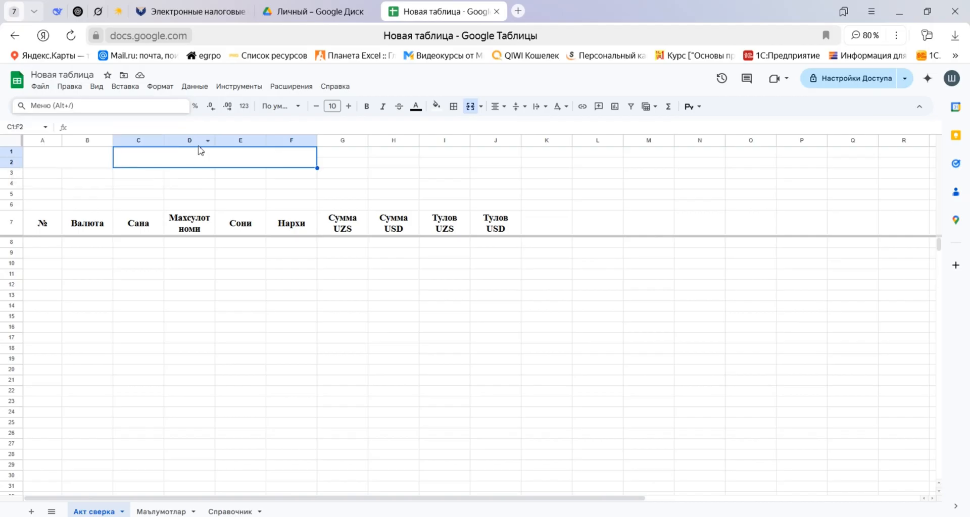
pyautogui.press('Tab')
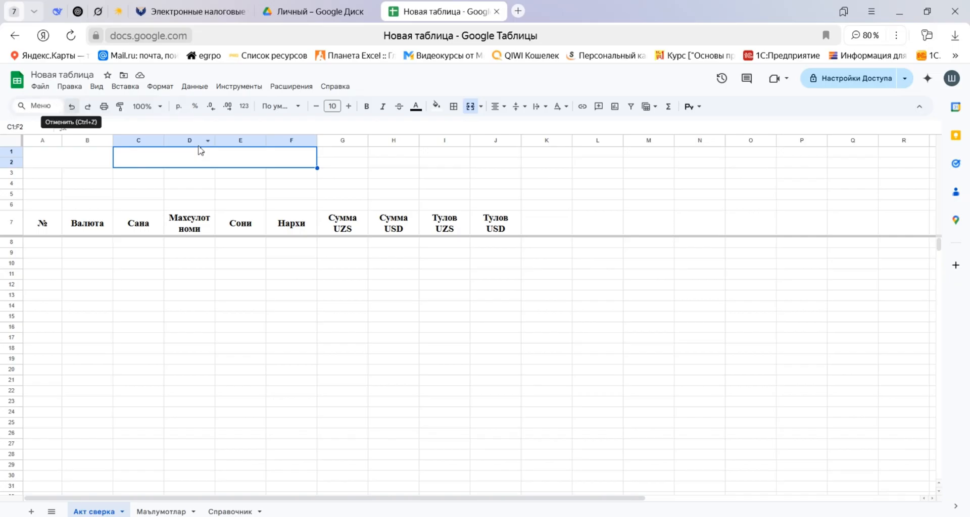
# Enter the period labels Давр боши in cell H1 and Давр охири in cell H2.
pyautogui.press('Tab')
pyautogui.press('Tab')
pyautogui.press('Tab')
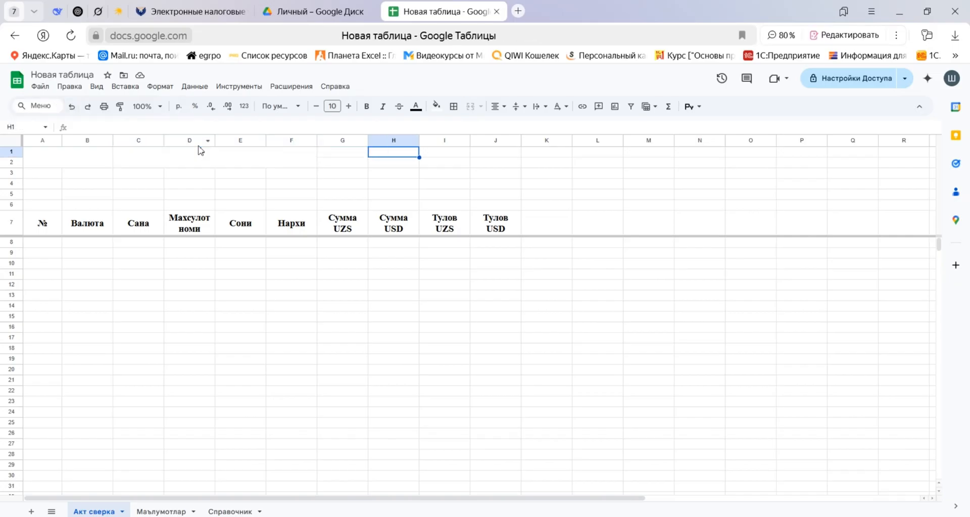
pyautogui.write('Давр боши')
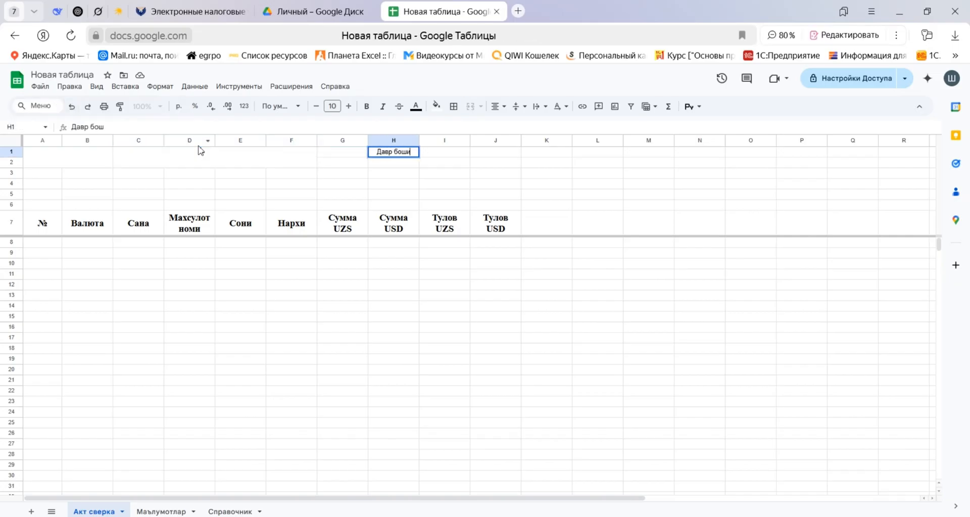
pyautogui.press('Return')
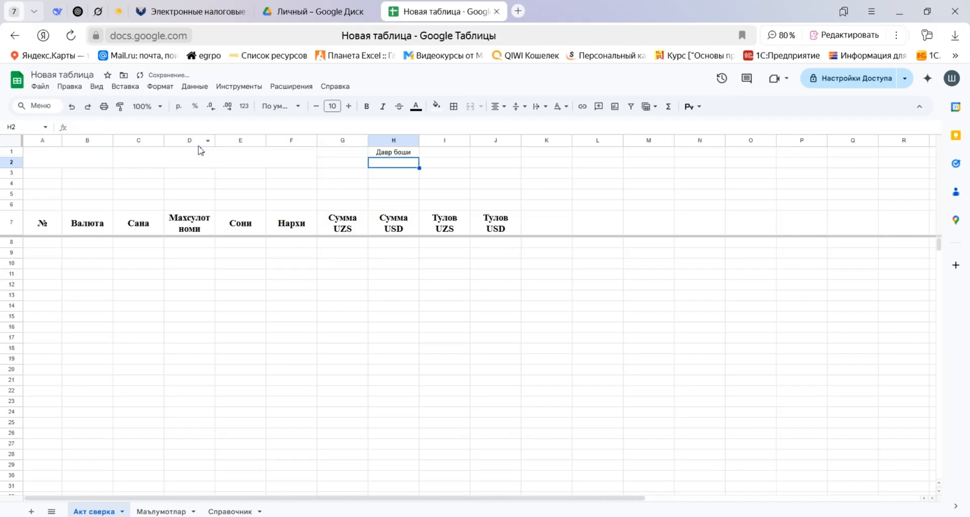
pyautogui.write('Давр охири')
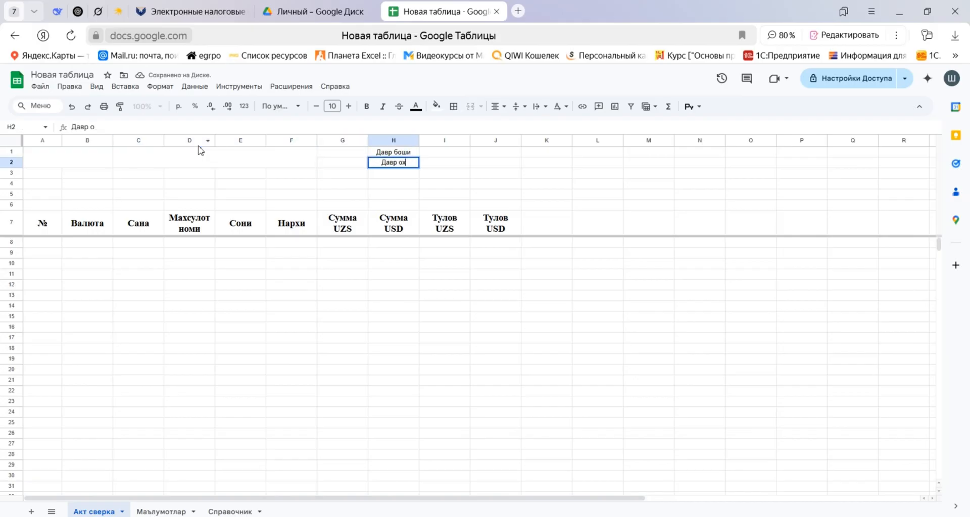
pyautogui.press('Return')
# Apply the Время number format to cells I1:I2 beside the period labels.
pyautogui.press('Up')
pyautogui.press('Right')
pyautogui.press('Right')
pyautogui.press('Right')
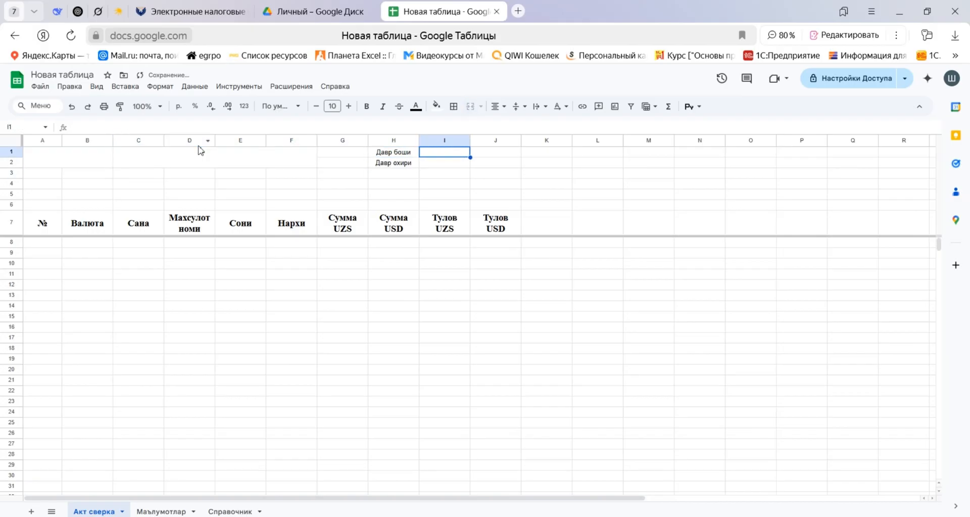
pyautogui.hotkey('shift', 'Down')
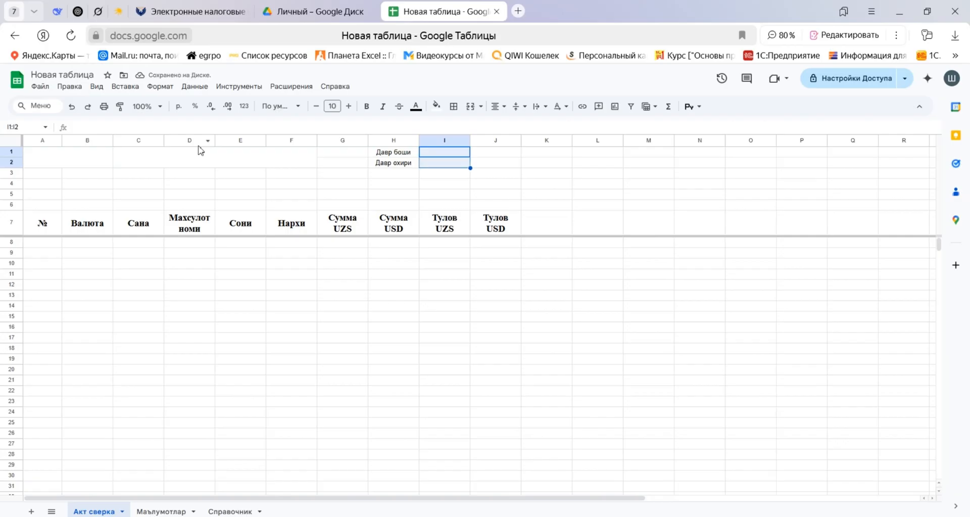
pyautogui.click(244, 106)
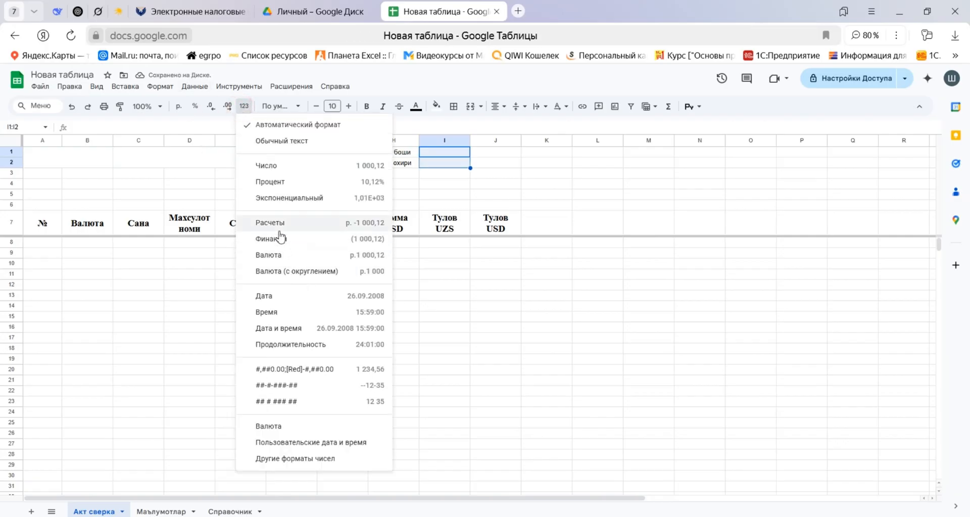
pyautogui.click(288, 314)
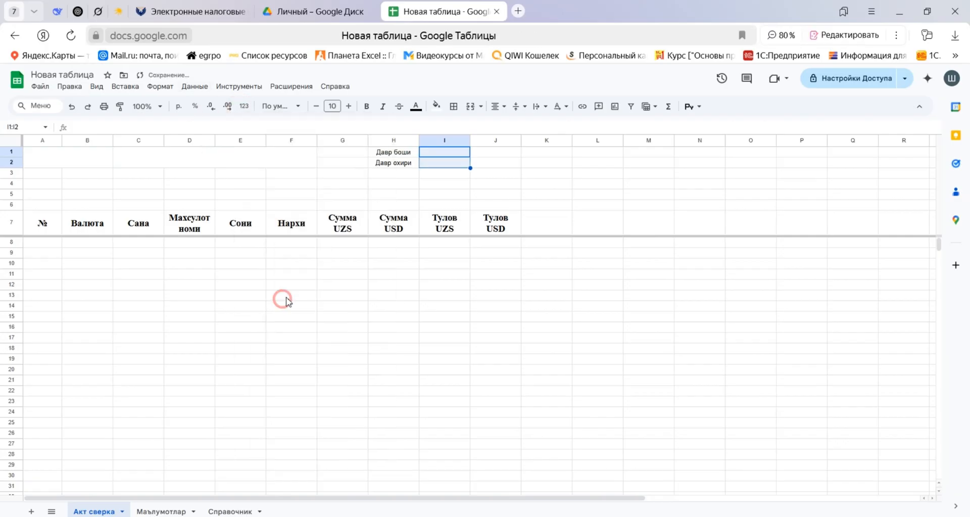
# Enter Поставщик in the merged A1:B2 cell and set its font size to 14.
pyautogui.click(178, 163)
pyautogui.click(97, 163)
pyautogui.write('Поставщик')
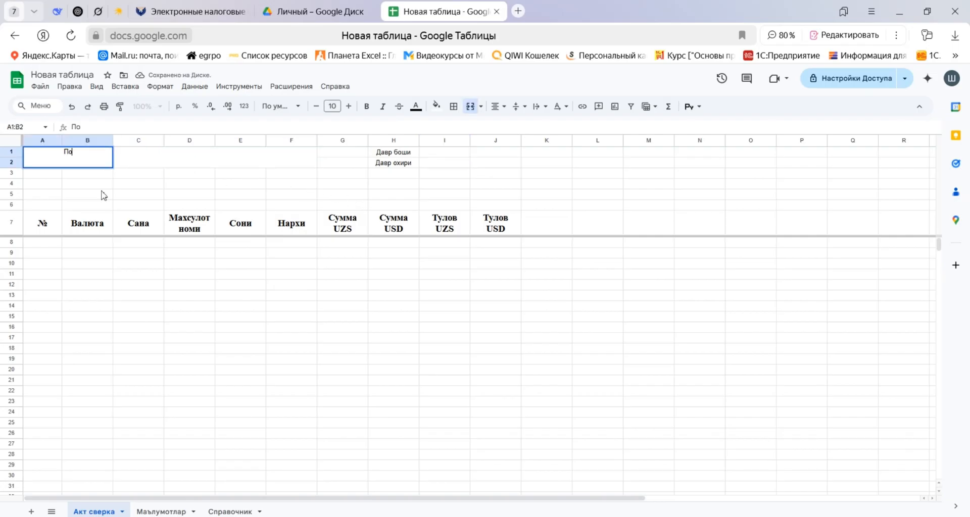
pyautogui.press('Return')
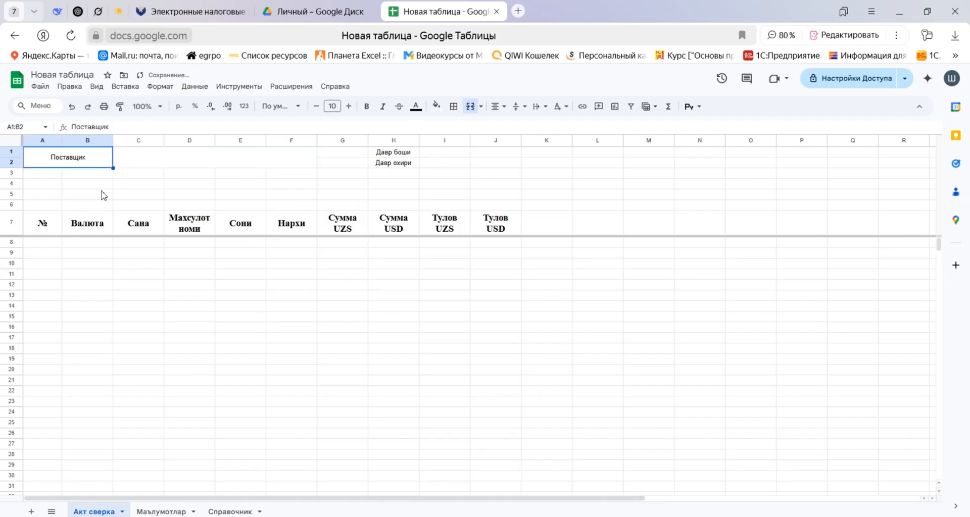
pyautogui.click(348, 106)
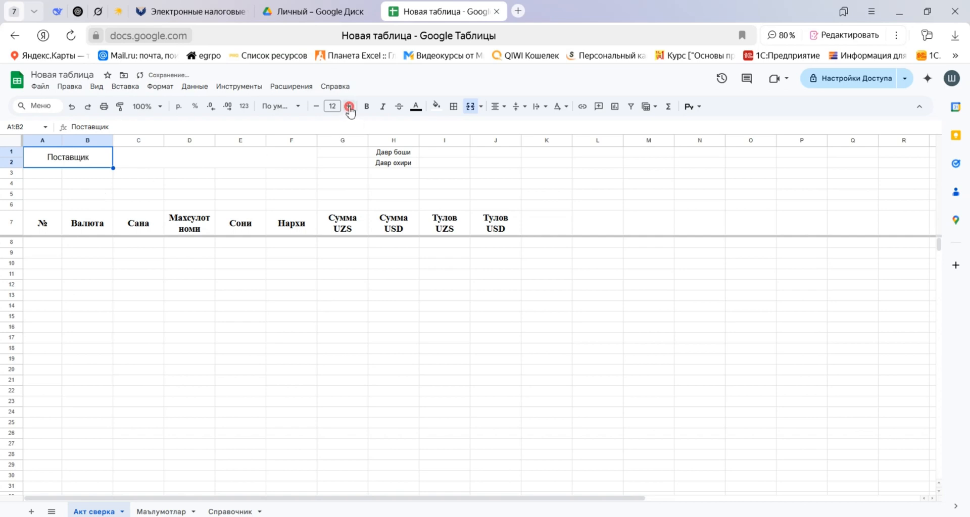
pyautogui.click(348, 106)
pyautogui.click(349, 106)
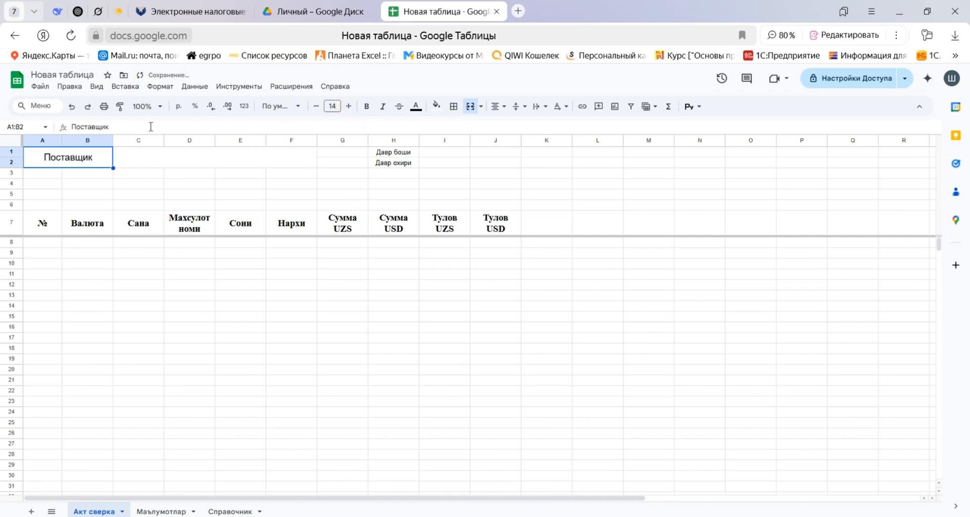
# Apply the Times New Roman font to the Поставщик cell and to the whole Акт сверка sheet.
pyautogui.click(277, 114)
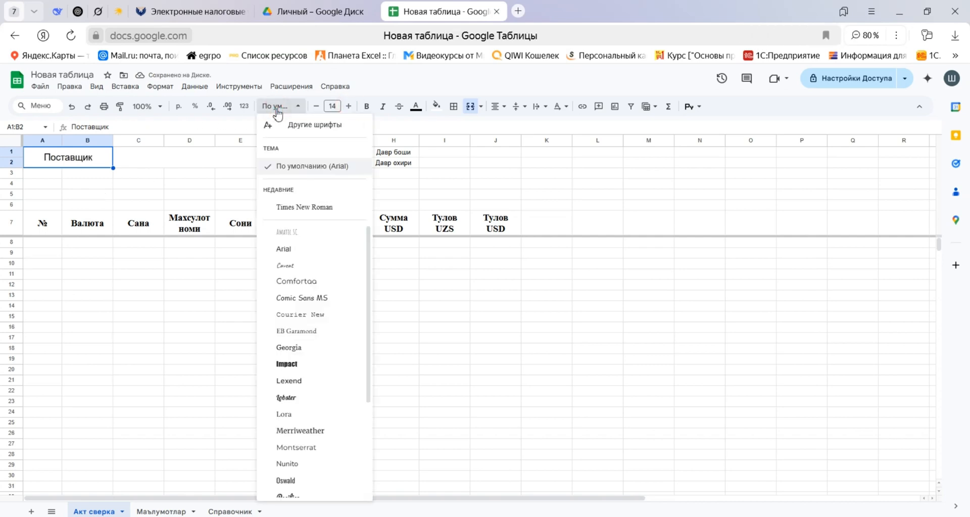
pyautogui.click(296, 208)
pyautogui.hotkey('ctrl', 'a')
pyautogui.click(281, 106)
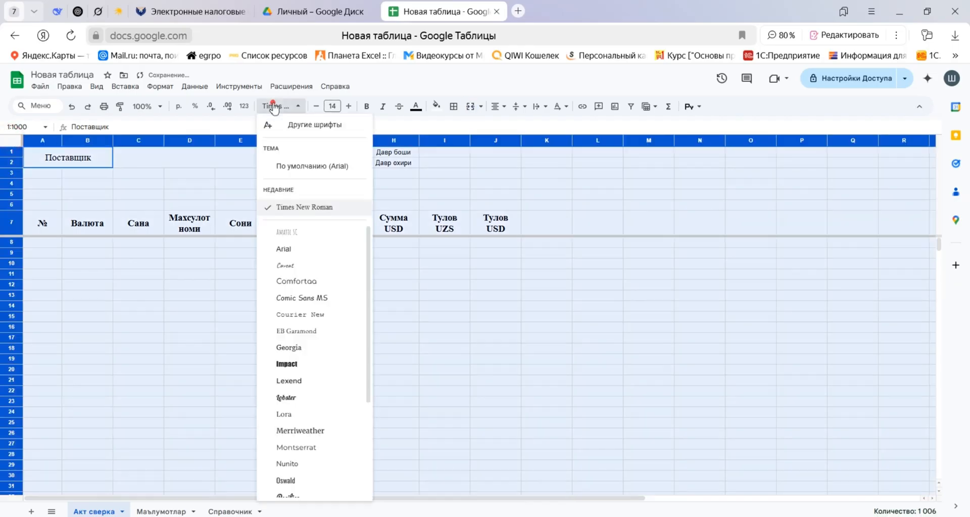
pyautogui.click(297, 208)
# Set the Поставщик label in A1:B2 to font size 16 and make it bold.
pyautogui.click(93, 160)
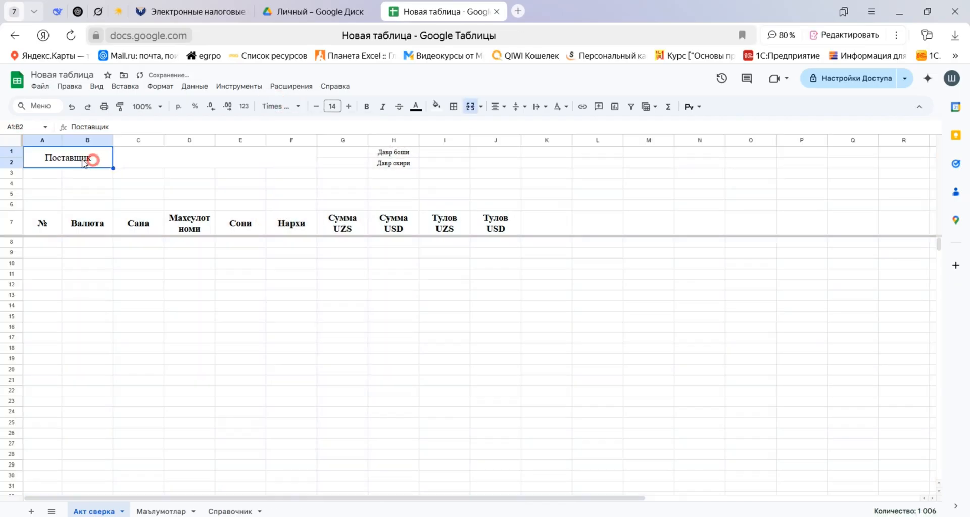
pyautogui.click(348, 106)
pyautogui.click(349, 107)
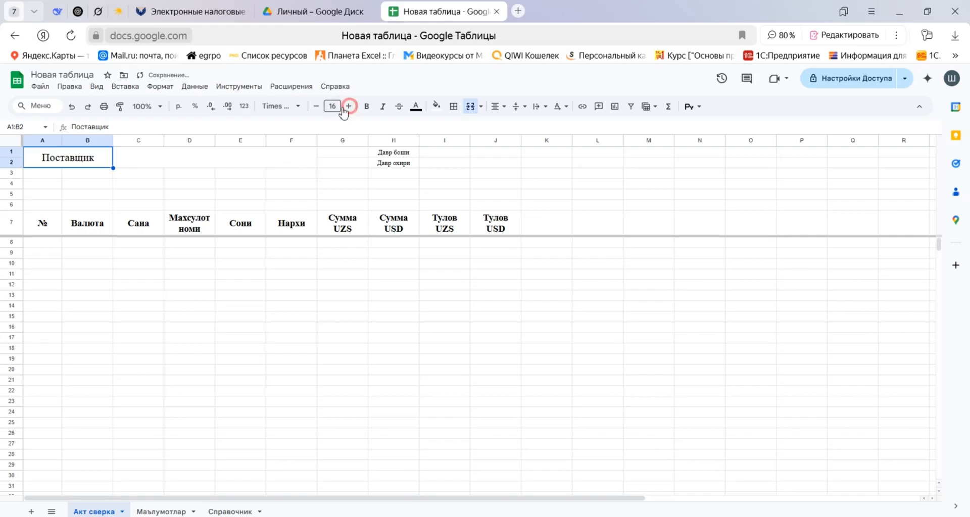
pyautogui.hotkey('ctrl', 'b')
# Add a dropdown to the merged C1:F2 cell with the criterion Раскрывающийся список (из диапазона).
pyautogui.click(250, 166)
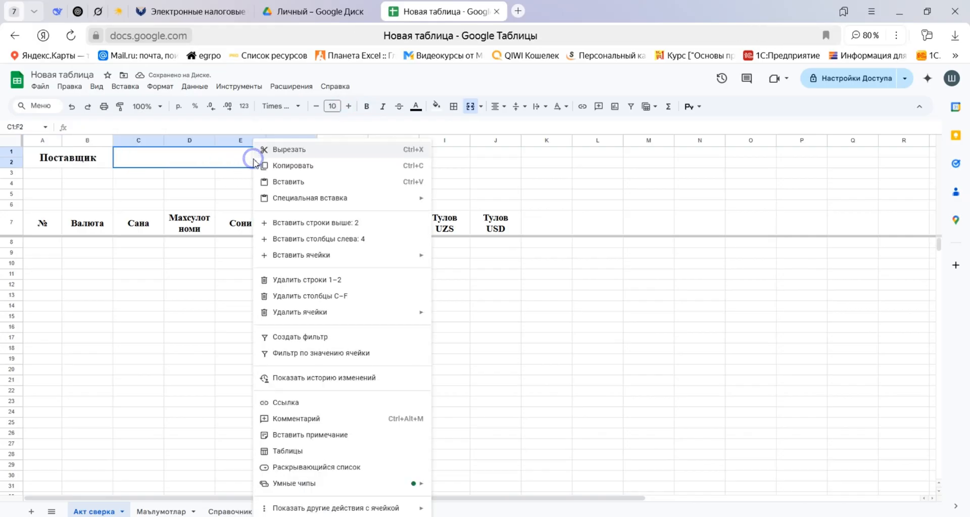
pyautogui.rightClick(251, 157)
pyautogui.click(310, 467)
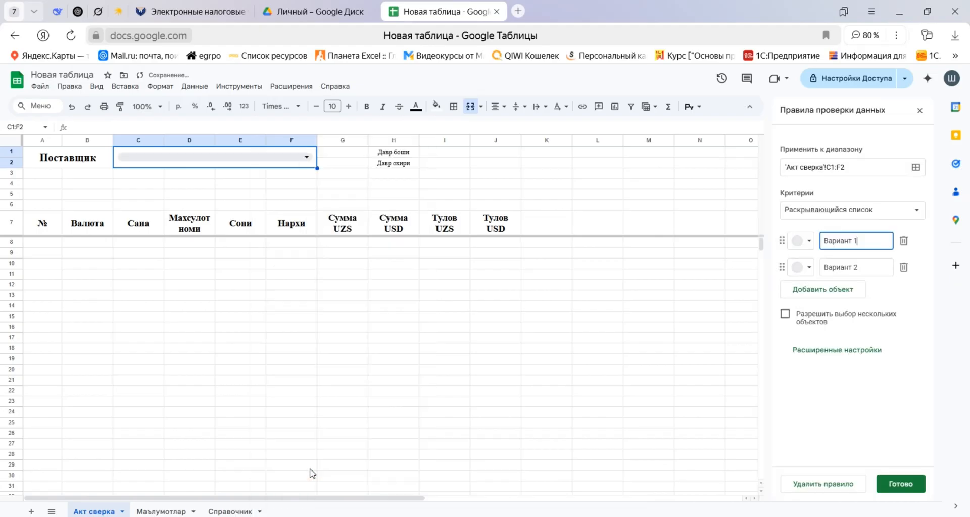
pyautogui.click(918, 211)
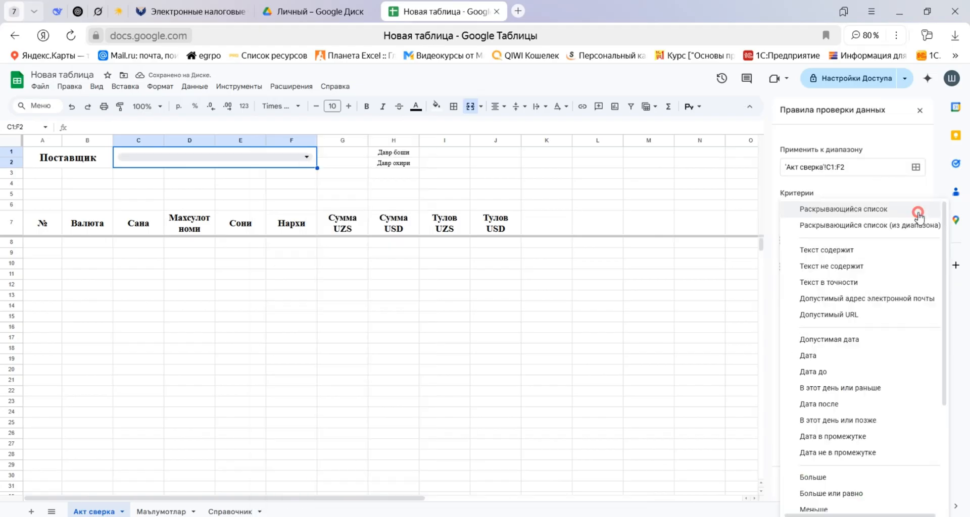
pyautogui.click(915, 223)
# Set the dropdown's source range to the supplier names on the Справочник sheet as 'Справочник'!$B$3:$B.
pyautogui.click(915, 241)
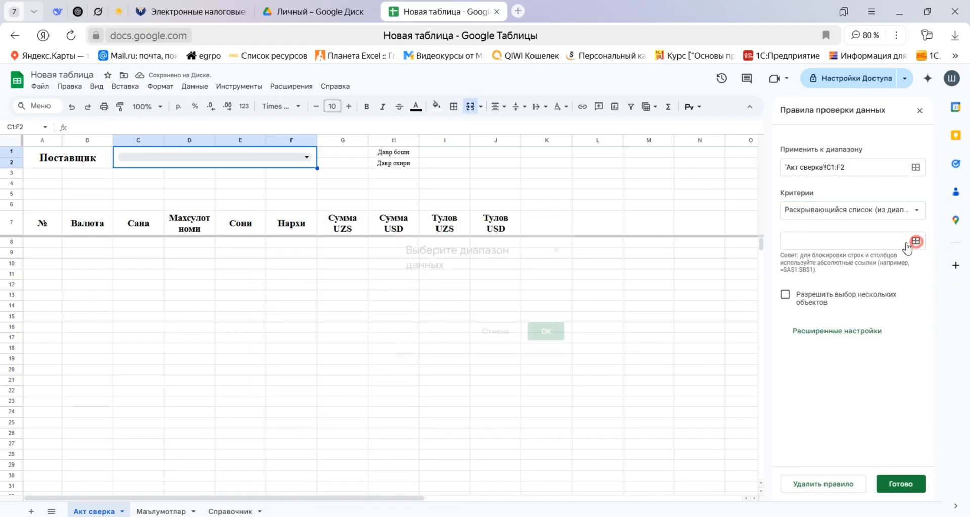
pyautogui.click(493, 293)
pyautogui.click(229, 511)
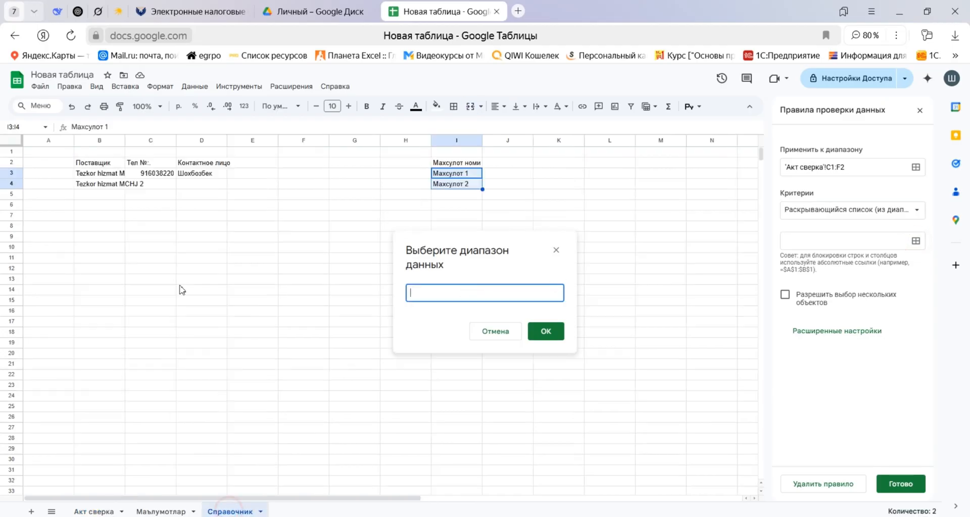
pyautogui.moveTo(106, 174); pyautogui.dragTo(105, 196)
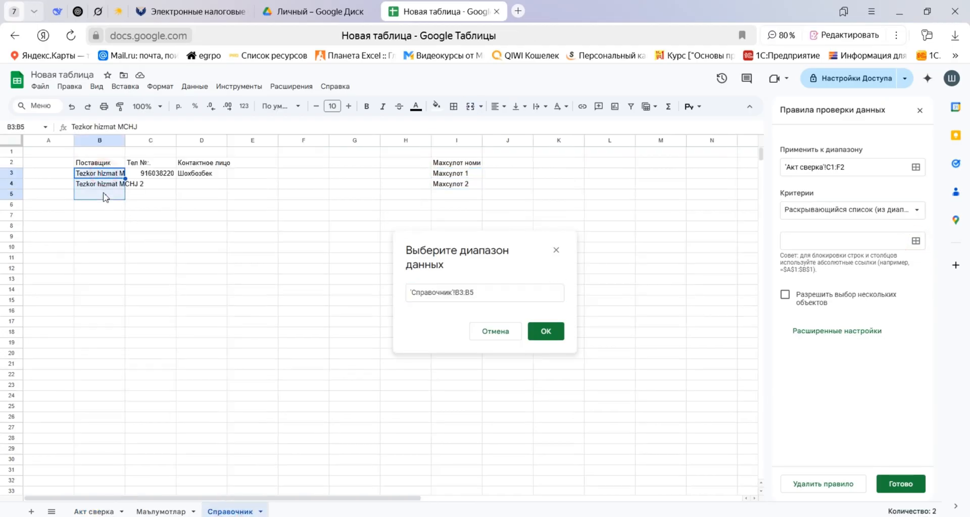
pyautogui.click(473, 292)
pyautogui.press('BackSpace')
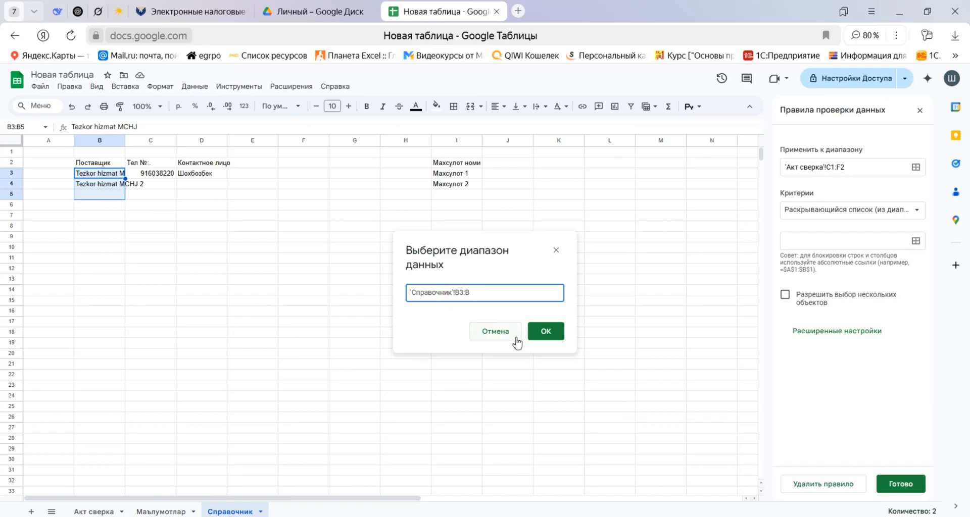
pyautogui.write('$')
pyautogui.click(464, 292)
pyautogui.write('$')
pyautogui.click(473, 292)
pyautogui.write('$')
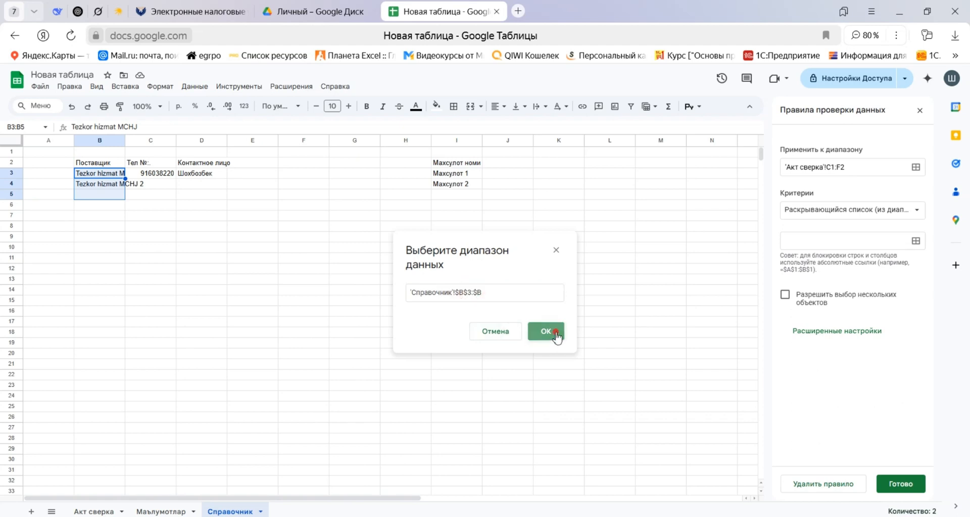
pyautogui.click(554, 334)
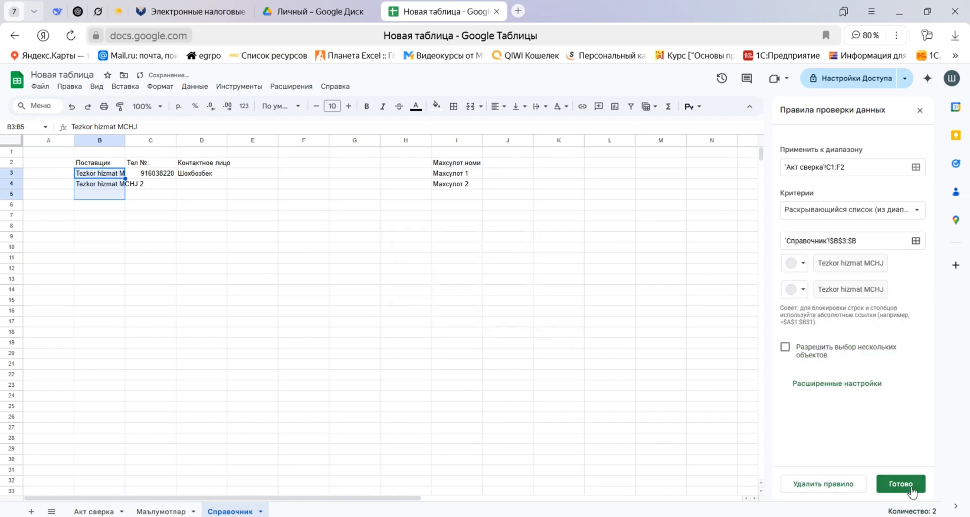
# Set the supplier dropdown's display style to Стрелка, save the rule and return to the Акт сверка sheet.
pyautogui.click(843, 384)
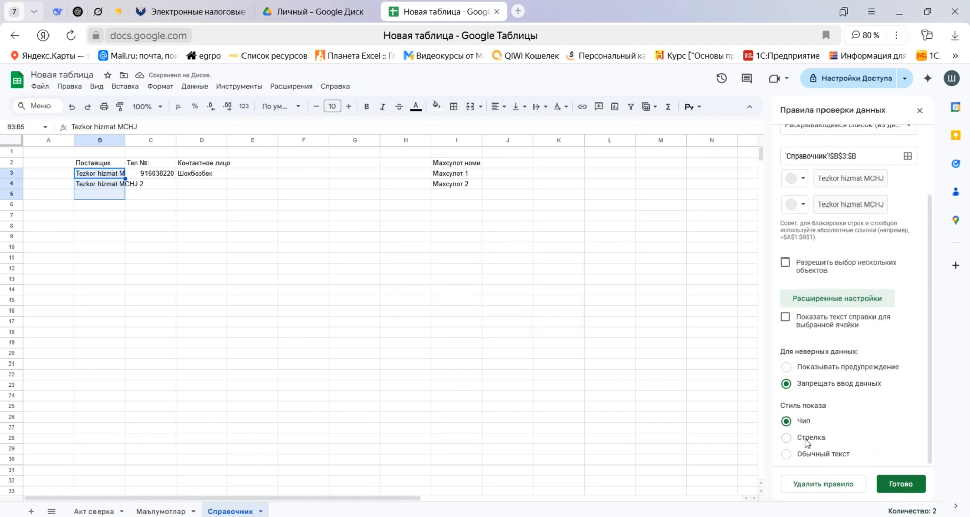
pyautogui.click(808, 438)
pyautogui.click(901, 484)
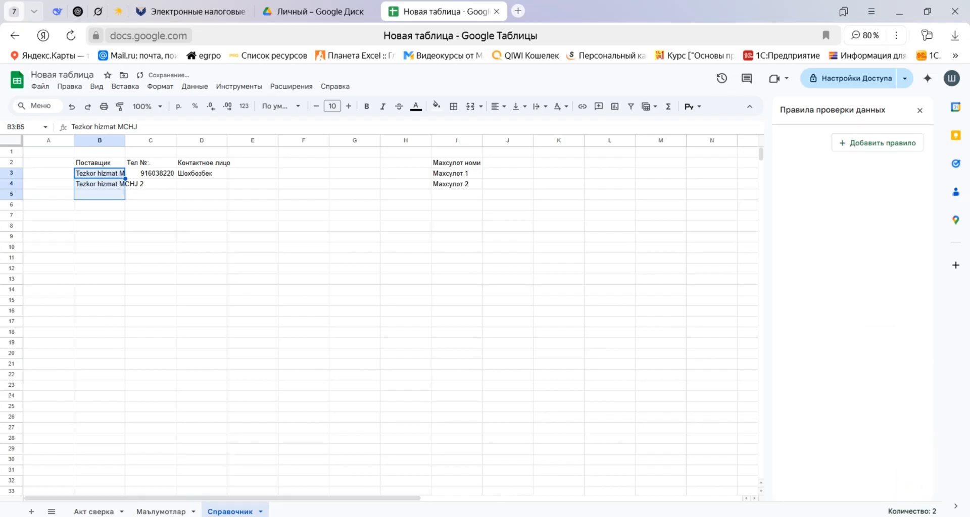
pyautogui.click(101, 511)
pyautogui.click(241, 181)
pyautogui.click(311, 157)
pyautogui.click(372, 182)
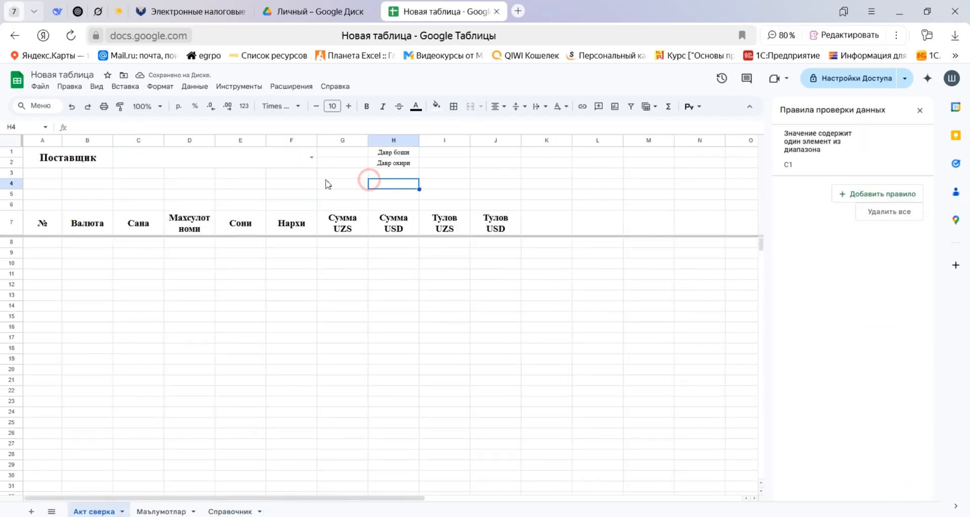
# Check which number format the period date cells I1:I2 use.
pyautogui.click(445, 152)
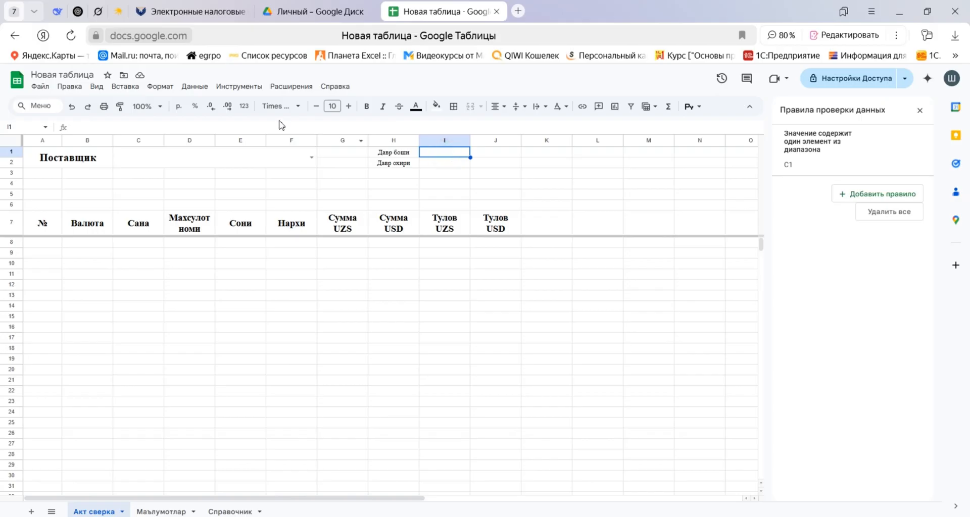
pyautogui.keyDown('shift'); pyautogui.click(455, 163); pyautogui.keyUp('shift')
pyautogui.click(245, 106)
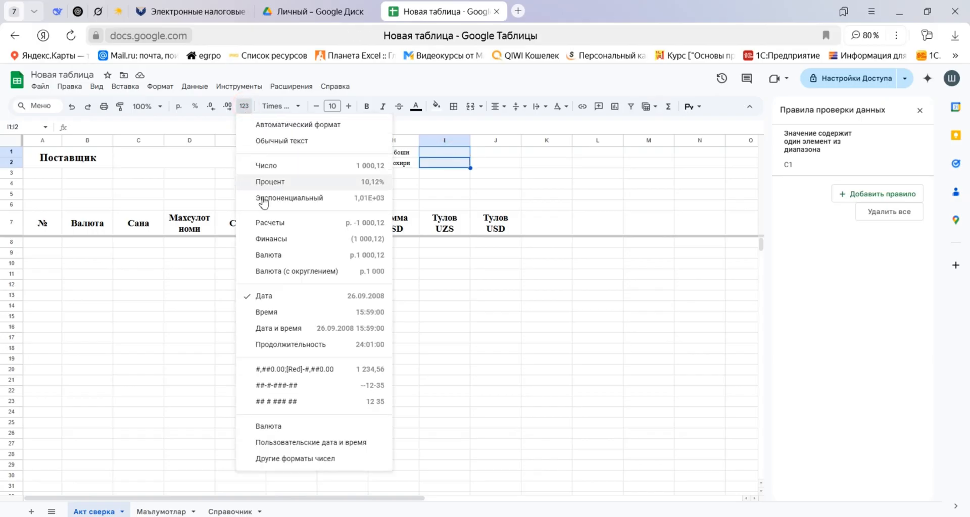
pyautogui.click(127, 196)
pyautogui.moveTo(77, 165); pyautogui.dragTo(238, 154)
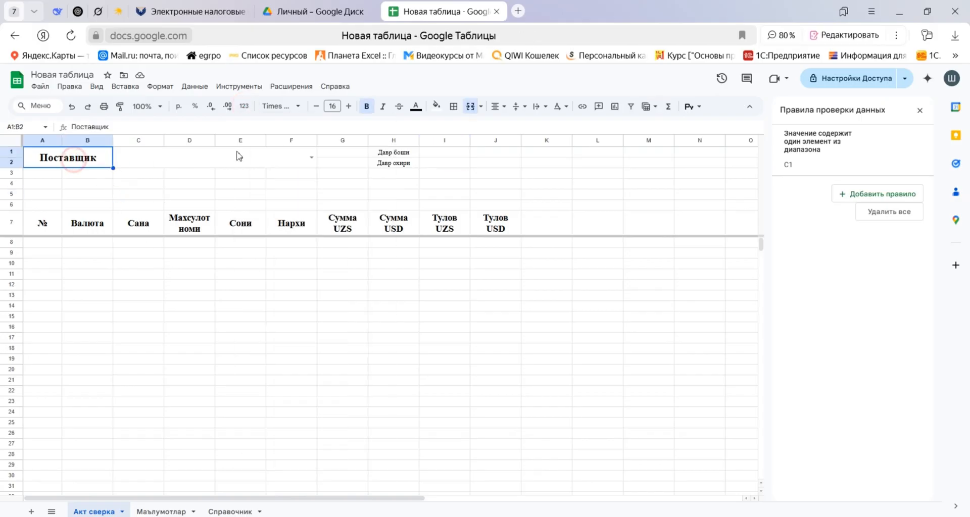
pyautogui.keyDown('ctrl'); pyautogui.moveTo(405, 153); pyautogui.dragTo(445, 165); pyautogui.keyUp('ctrl')
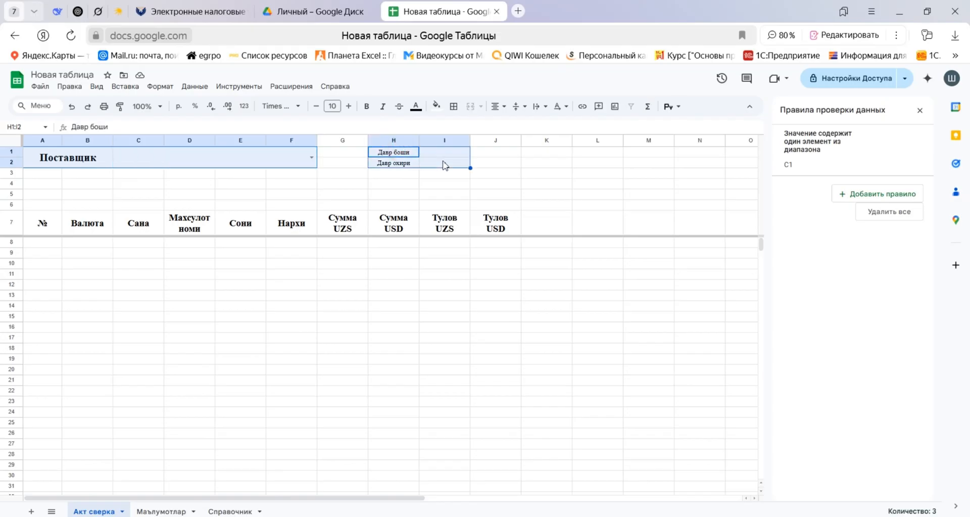
pyautogui.click(311, 195)
pyautogui.click(56, 195)
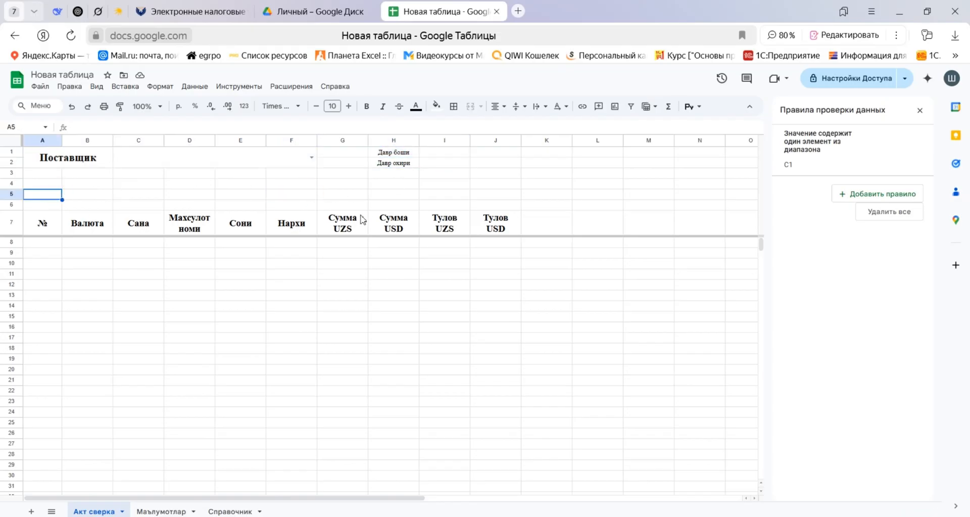
# Start a ПРОМЕЖУТОЧНЫЕ.ИТОГИ formula with function code 109 in E6 above the Сони header.
pyautogui.click(246, 205)
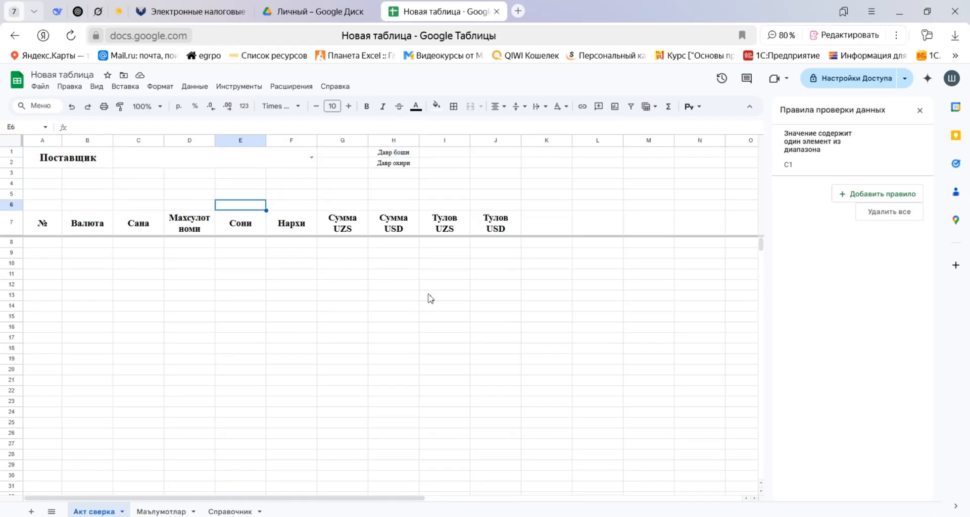
pyautogui.write('=ghjvt;')
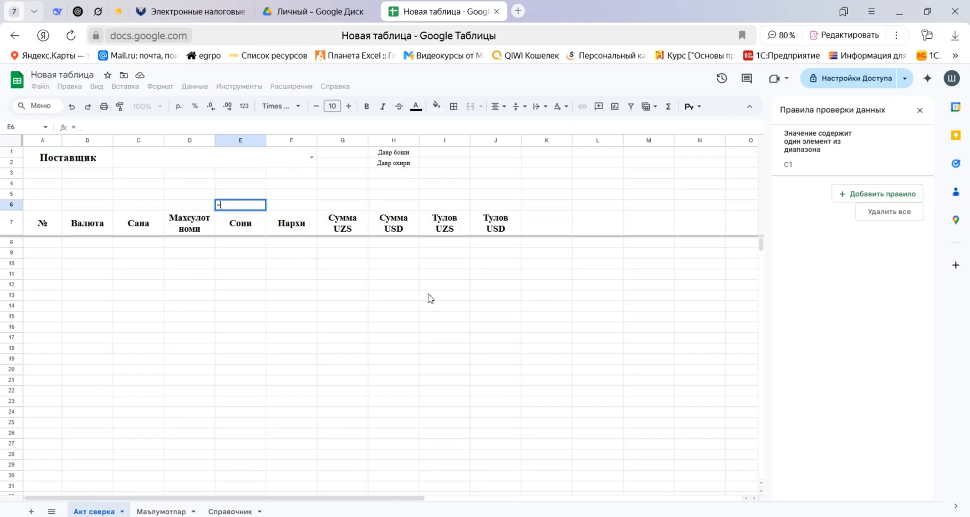
pyautogui.press('BackSpace')
pyautogui.press('BackSpace')
pyautogui.press('BackSpace')
pyautogui.press('BackSpace')
pyautogui.press('BackSpace')
pyautogui.press('BackSpace')
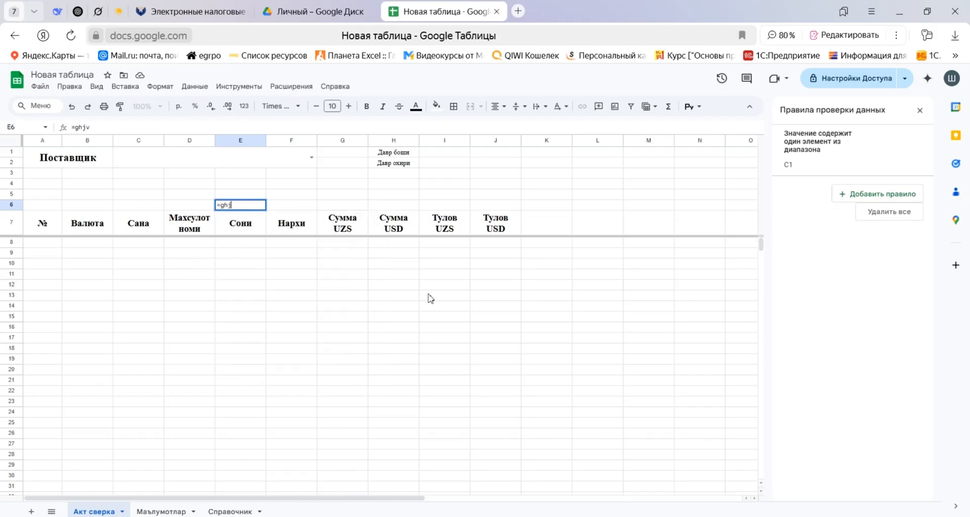
pyautogui.write('xпроме')
pyautogui.press('BackSpace')
pyautogui.press('BackSpace')
pyautogui.press('BackSpace')
pyautogui.press('BackSpace')
pyautogui.press('BackSpace')
pyautogui.press('BackSpace')
pyautogui.write('пром')
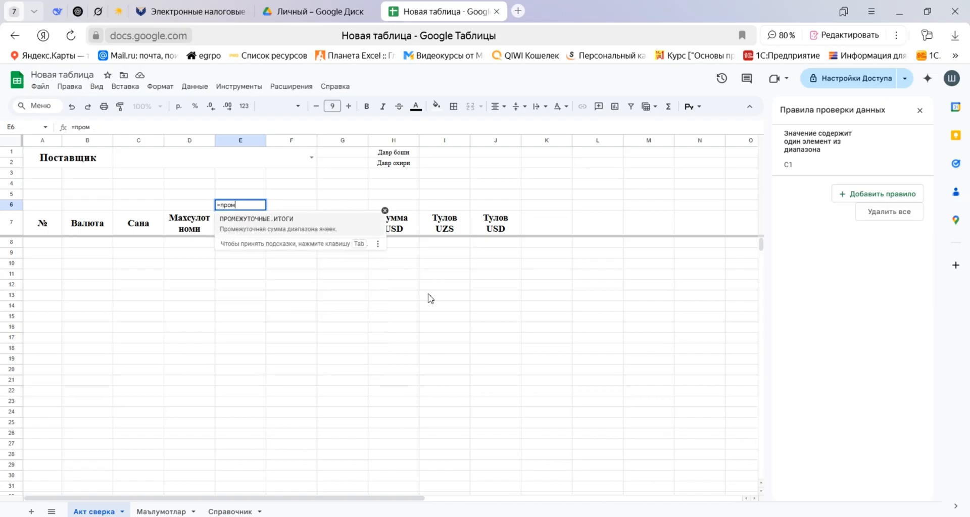
pyautogui.press('Tab')
pyautogui.write('109;')
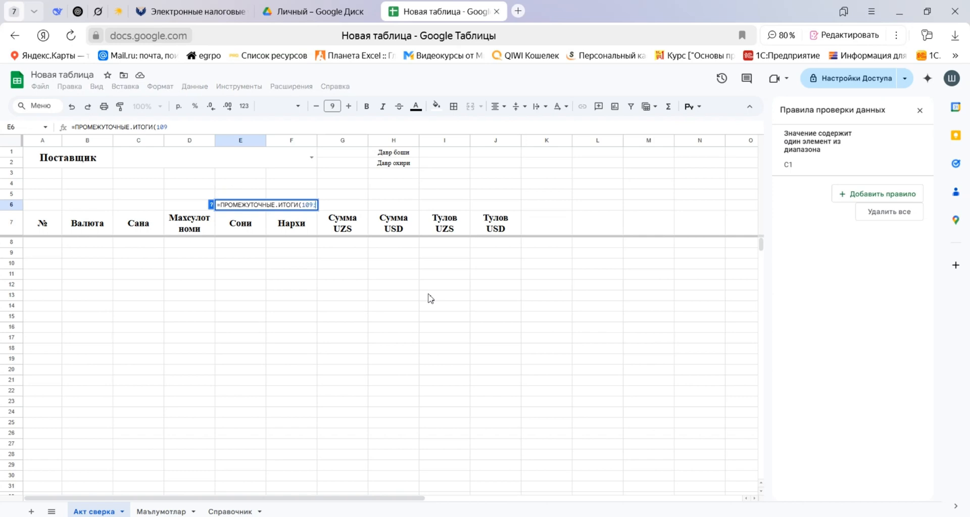
# Complete the E6 formula with the absolute range $E$8:$E.
pyautogui.press('Down')
pyautogui.press('Down')
pyautogui.press('Down')
pyautogui.press('Up')
pyautogui.press('Up')
pyautogui.press('Down')
pyautogui.hotkey('shift', 'Down')
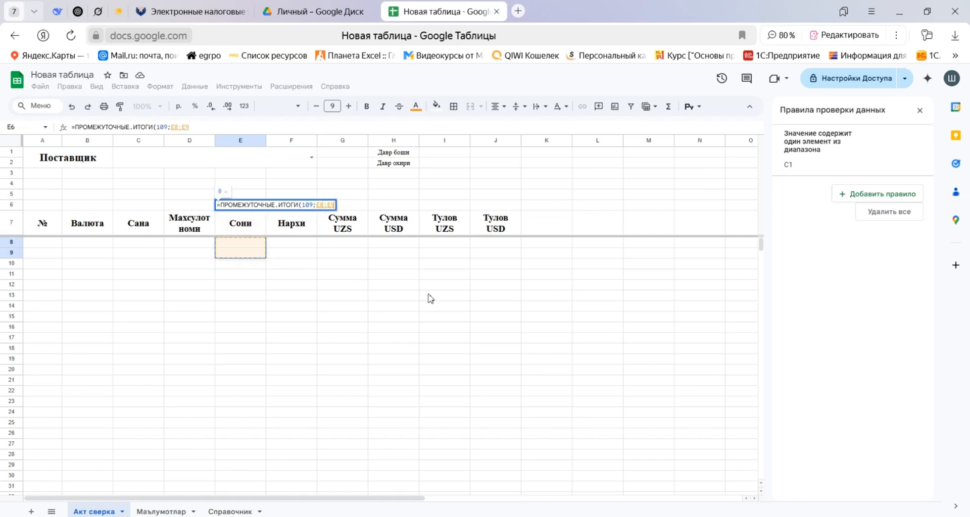
pyautogui.hotkey('ctrl', 'shift', 'Down')
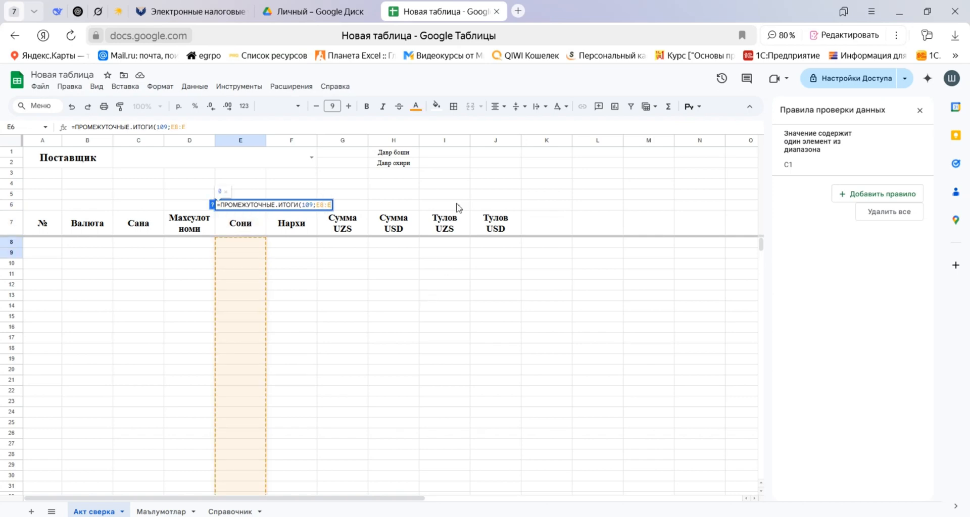
pyautogui.click(176, 126)
pyautogui.press('F4')
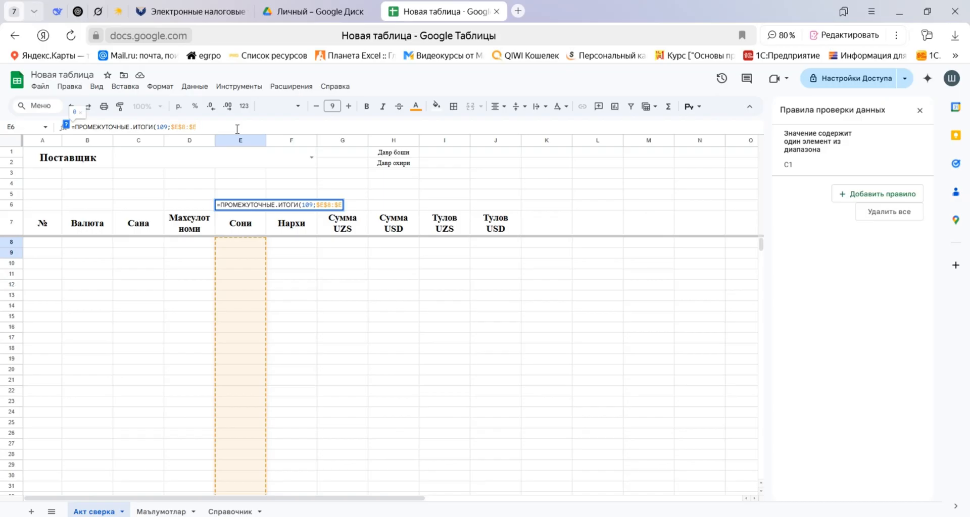
pyautogui.write(')')
pyautogui.press('Return')
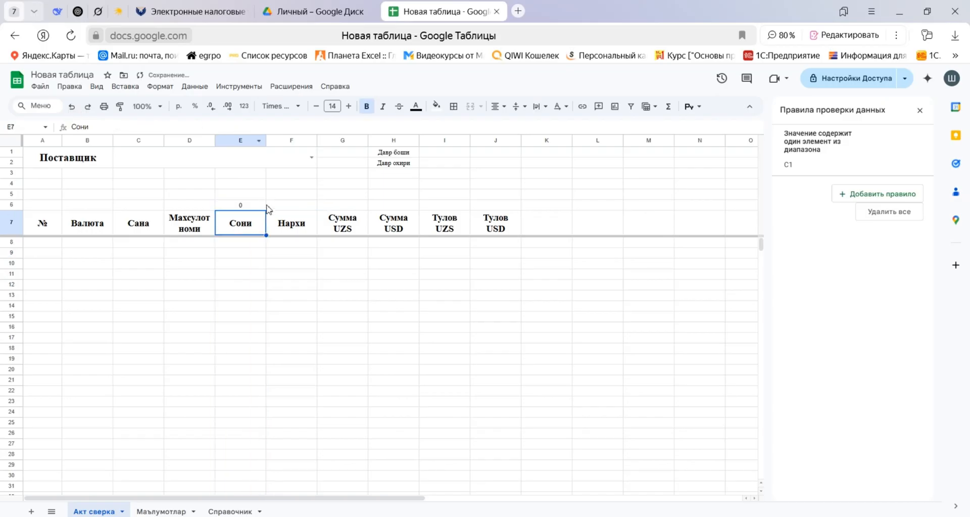
# Apply the number format #,##0.00;[Red]-#,##0.00 to the totals cells E6 and G6:J6.
pyautogui.click(250, 205)
pyautogui.moveTo(349, 210); pyautogui.dragTo(485, 211)
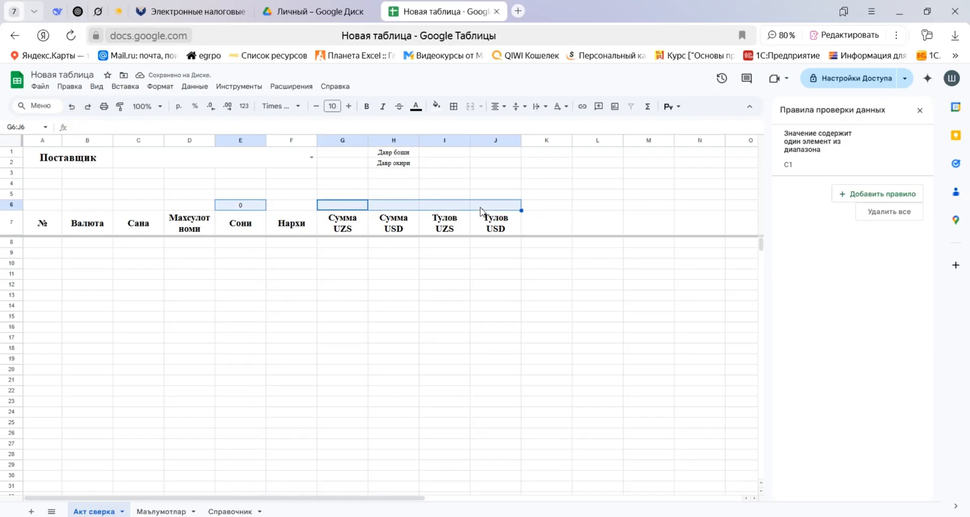
pyautogui.click(244, 106)
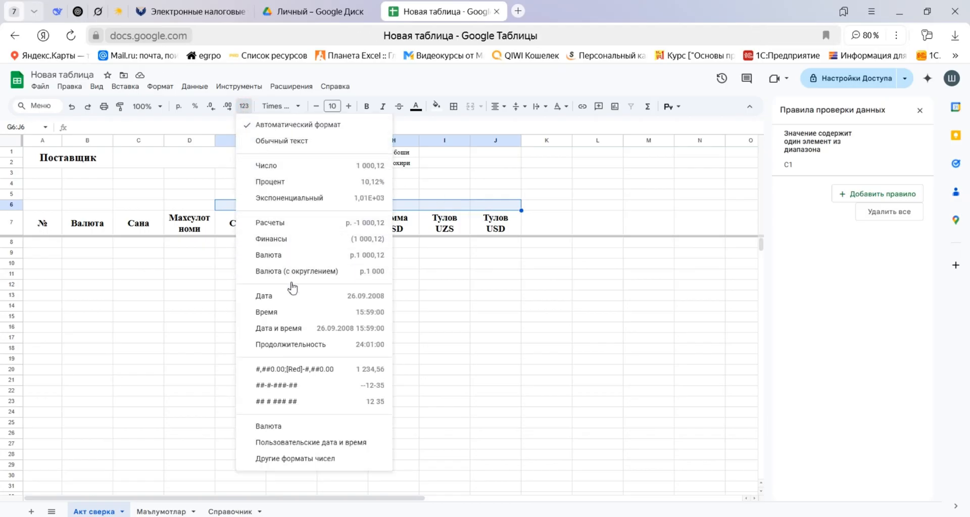
pyautogui.click(307, 370)
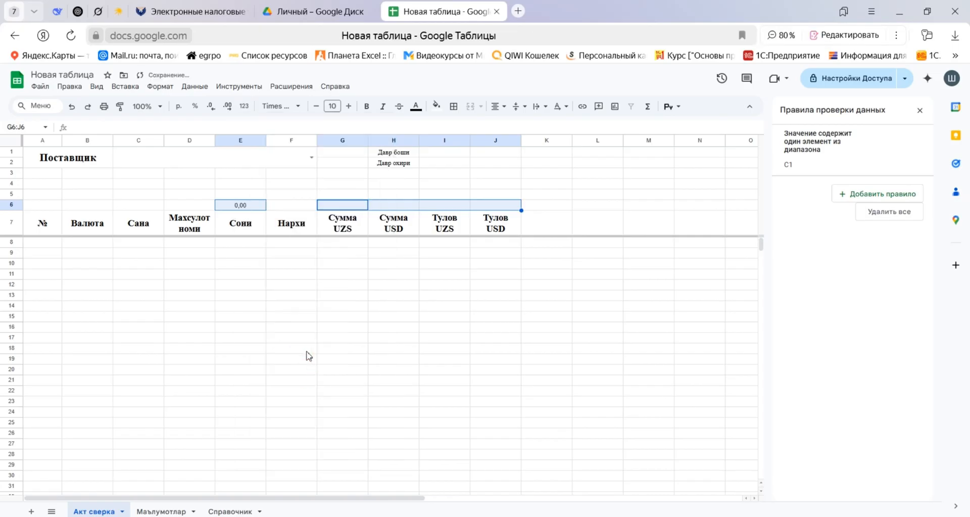
# Set the totals cells E6 and G6:J6 to font size 14 and make them bold.
pyautogui.click(348, 106)
pyautogui.click(348, 106)
pyautogui.click(348, 106)
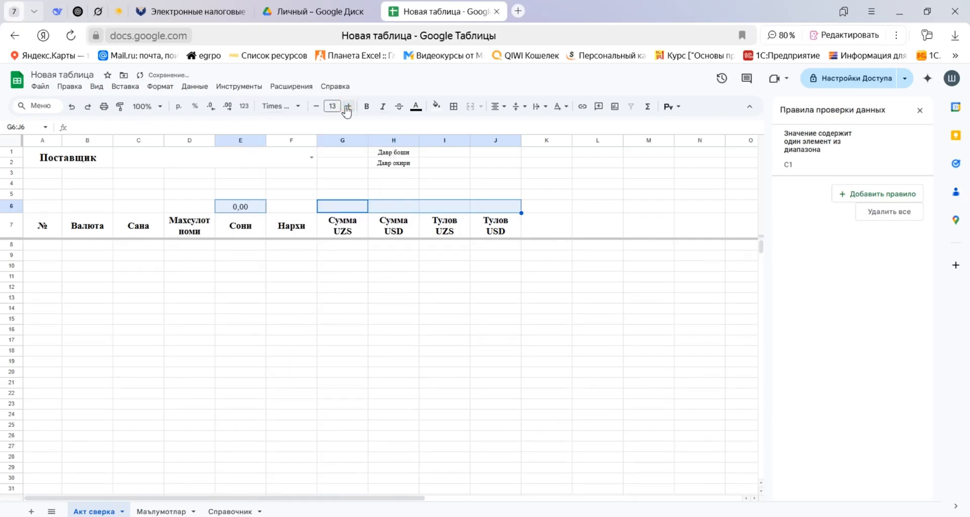
pyautogui.click(348, 106)
pyautogui.click(367, 106)
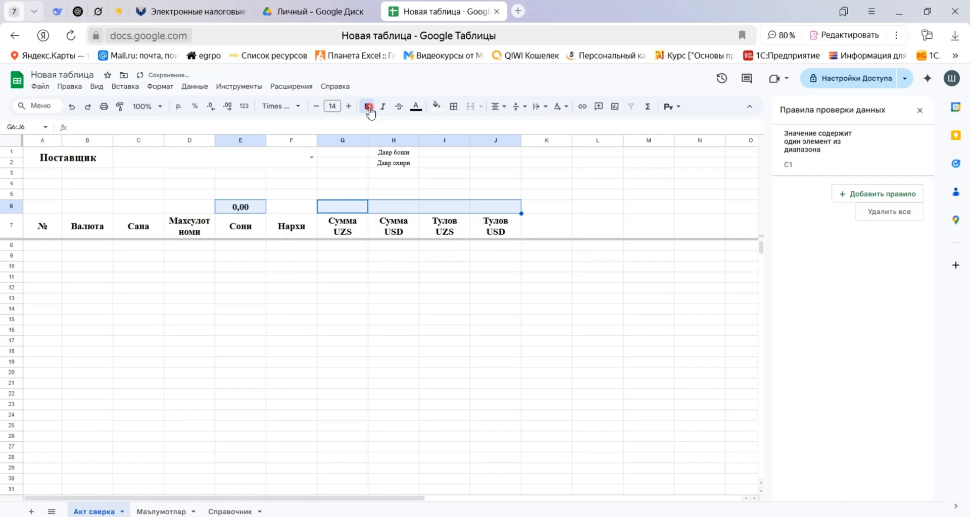
# Add double-line borders around every totals cell in E6 and G6:J6 and fill them with the custom light green.
pyautogui.click(454, 106)
pyautogui.click(551, 144)
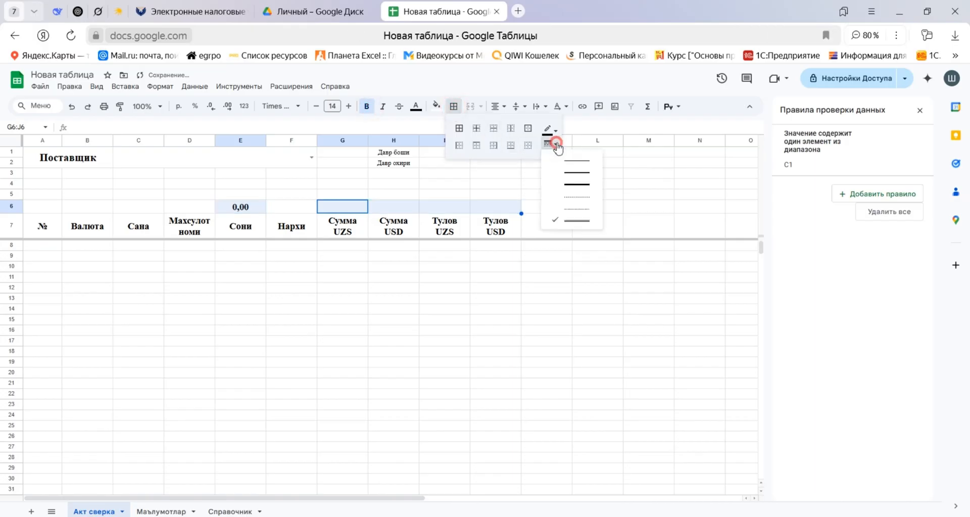
pyautogui.click(576, 223)
pyautogui.click(459, 128)
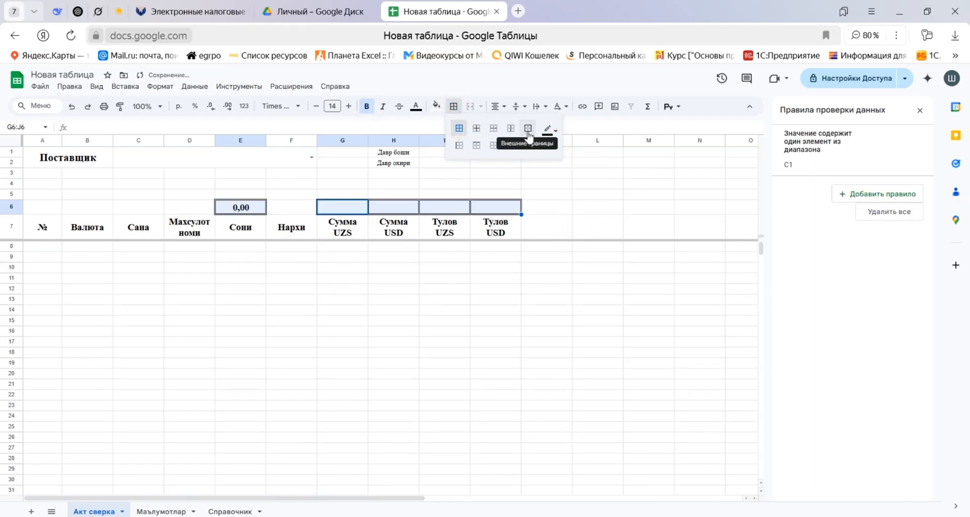
pyautogui.click(436, 106)
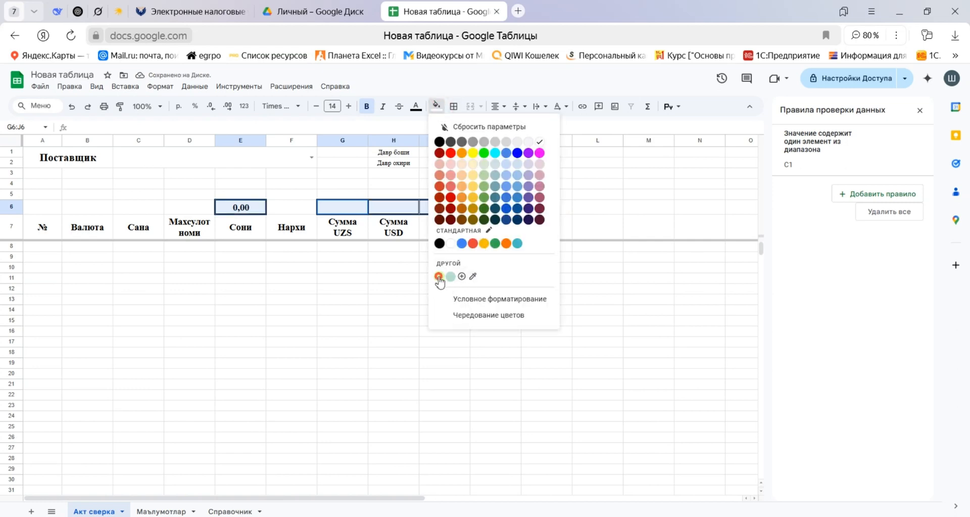
pyautogui.click(439, 278)
pyautogui.click(350, 248)
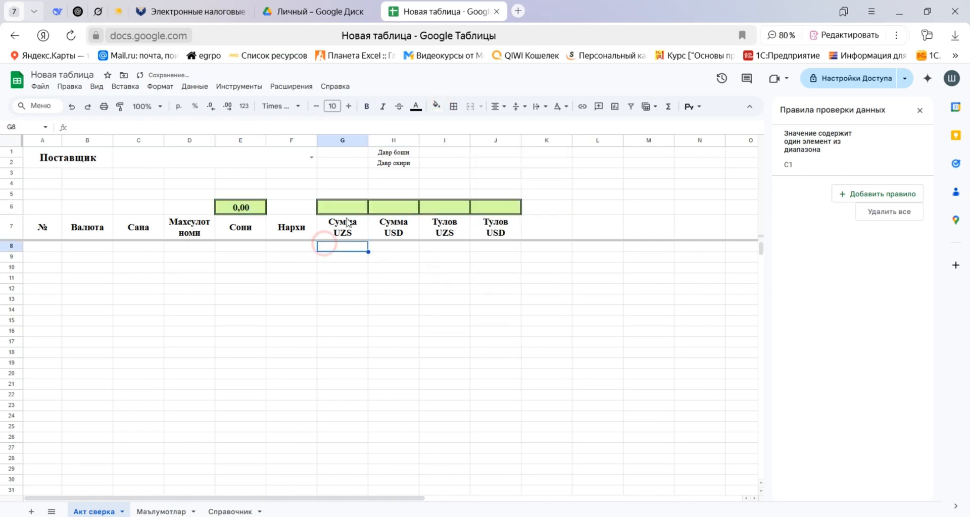
# Enter =ПРОМЕЖУТОЧНЫЕ.ИТОГИ with function code 109 and the absolute range $G$8:$G in G6, above Сумма UZS.
pyautogui.click(255, 212)
pyautogui.click(354, 210)
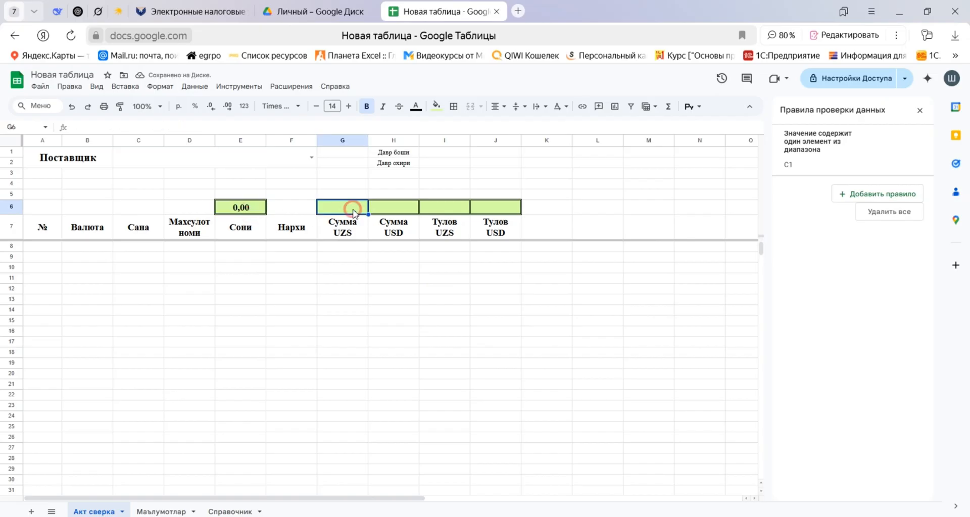
pyautogui.write('=пром')
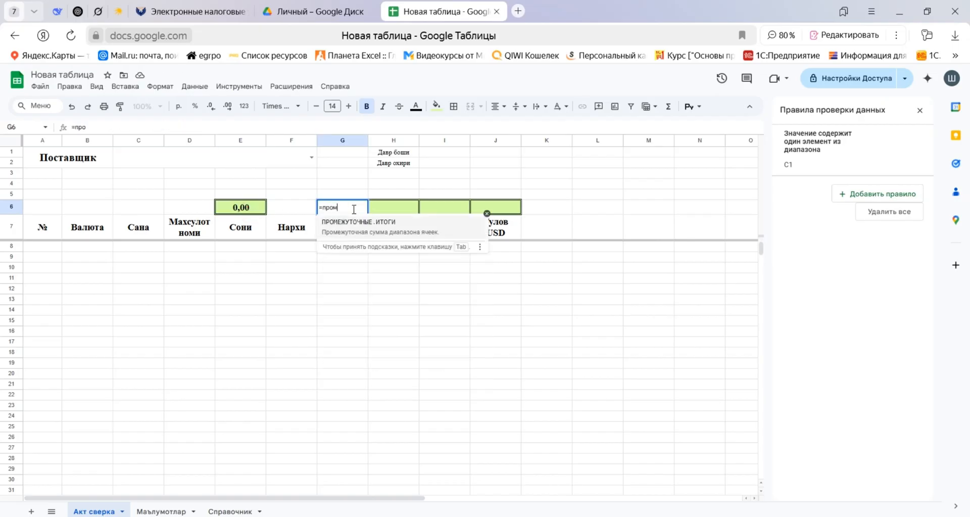
pyautogui.press('Tab')
pyautogui.write('109')
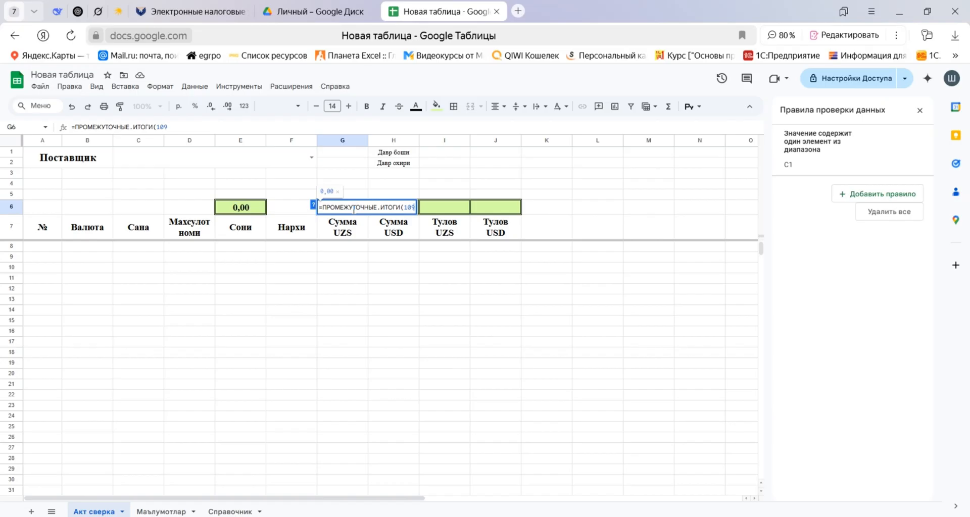
pyautogui.write(';')
pyautogui.press('Down')
pyautogui.press('Down')
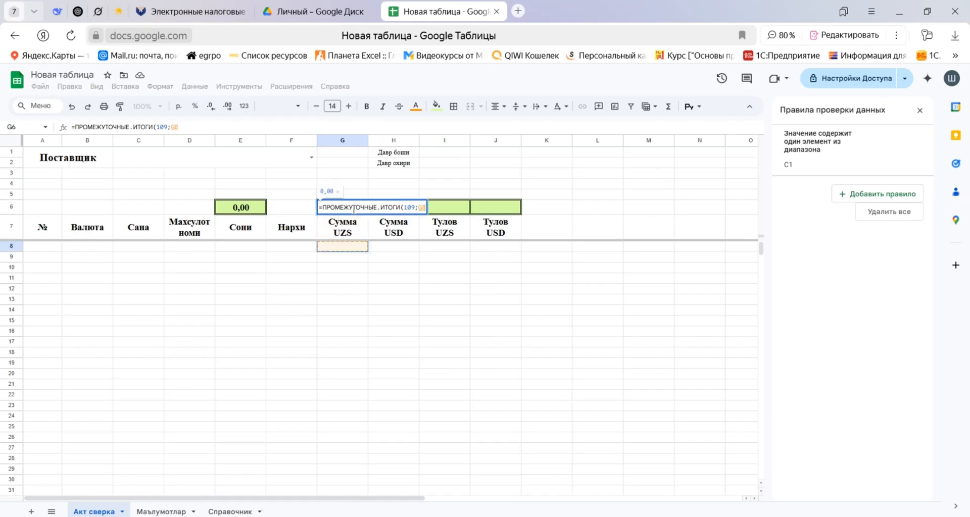
pyautogui.hotkey('shift', 'Down')
pyautogui.hotkey('ctrl', 'shift', 'Down')
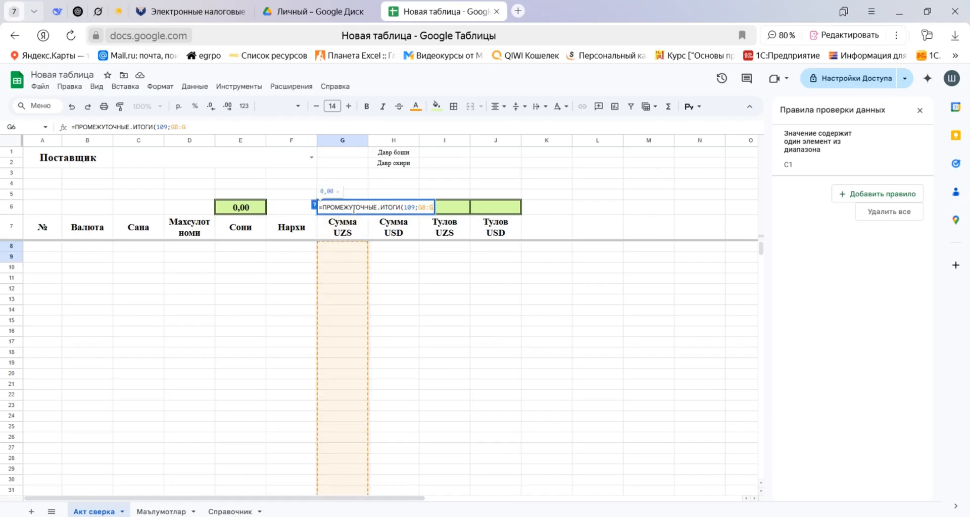
pyautogui.press('F4')
pyautogui.press('Tab')
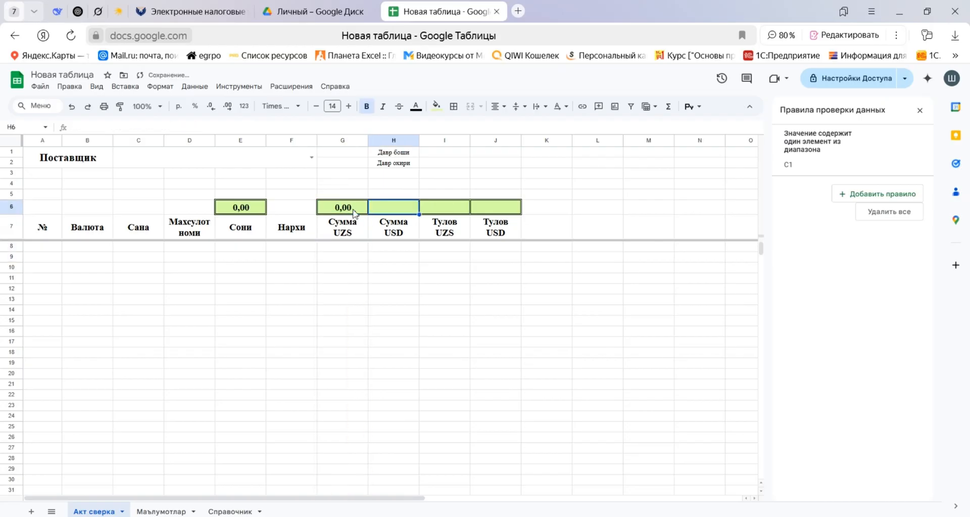
# Enter =ПРОМЕЖУТОЧНЫЕ.ИТОГИ with function code 109 and the absolute range $H$8:$H in H6, above Сумма USD.
pyautogui.hotkey('shift', 'Right')
pyautogui.hotkey('shift', 'Right')
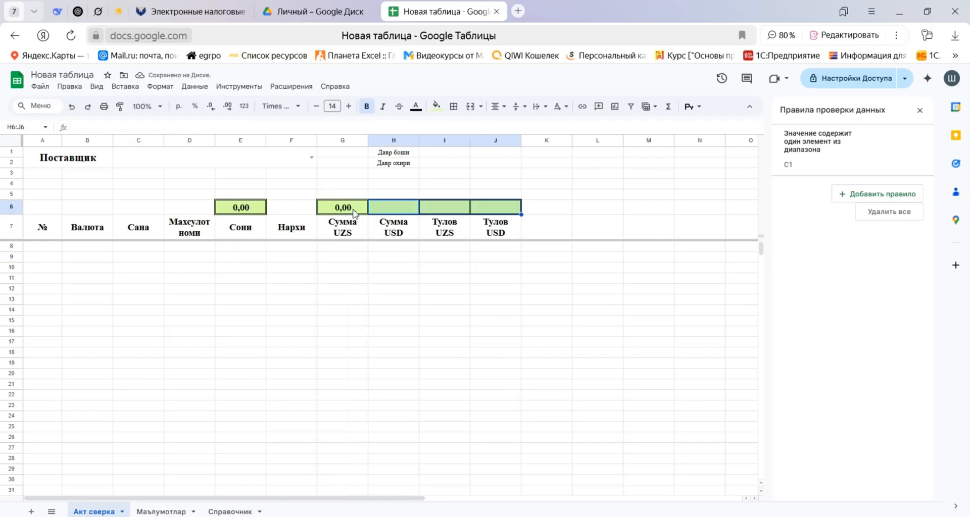
pyautogui.write('=пром')
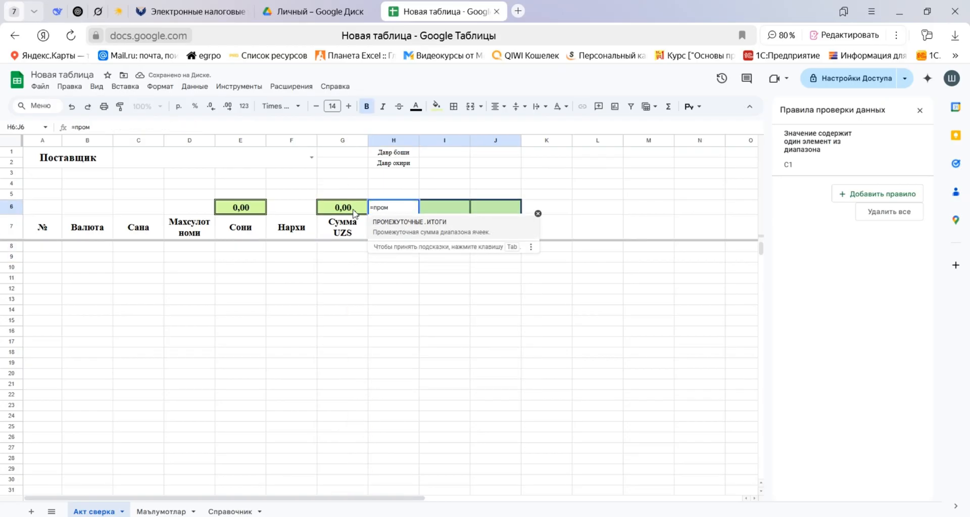
pyautogui.press('Tab')
pyautogui.write('109;')
pyautogui.press('Down')
pyautogui.press('Down')
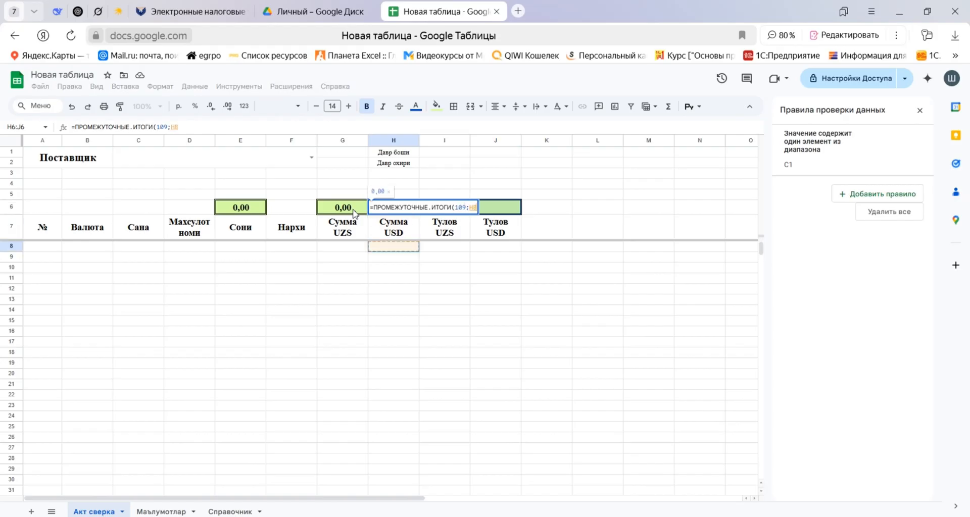
pyautogui.hotkey('shift', 'Down')
pyautogui.hotkey('ctrl', 'shift', 'Down')
pyautogui.press('F4')
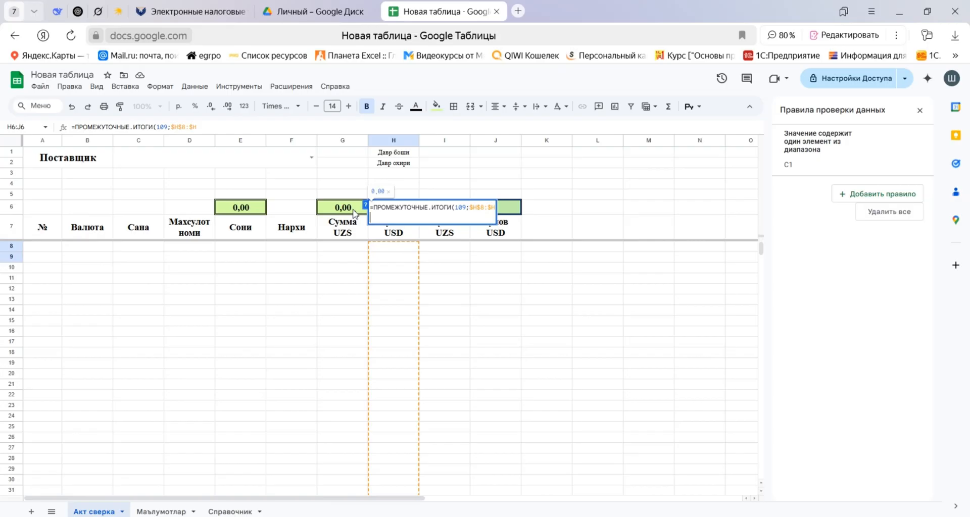
pyautogui.press('Tab')
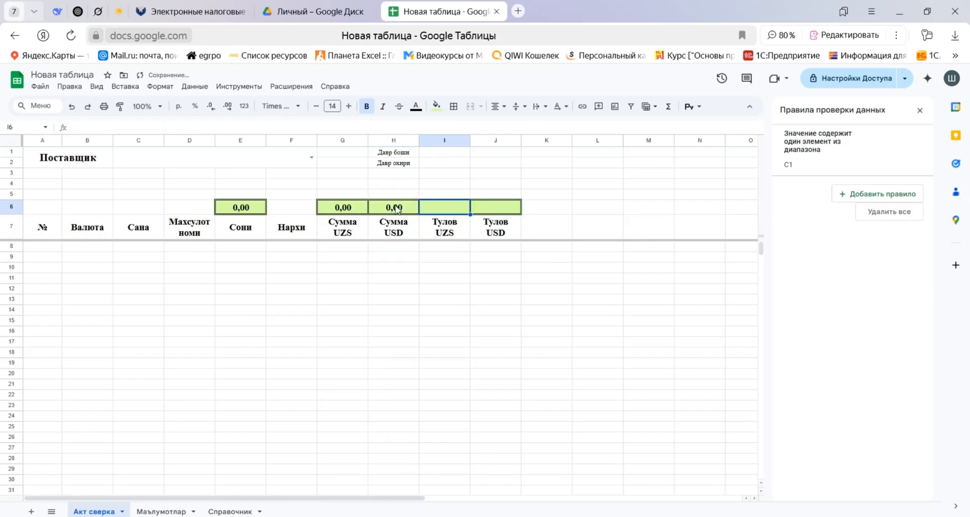
# Enter =ПРОМЕЖУТОЧНЫЕ.ИТОГИ with function code 109 and the absolute range $I$8:$I in I6, above Тулов UZS.
pyautogui.write('=ПРОМЕЖУТОЧНЫЕ.ИТОГИ(1')
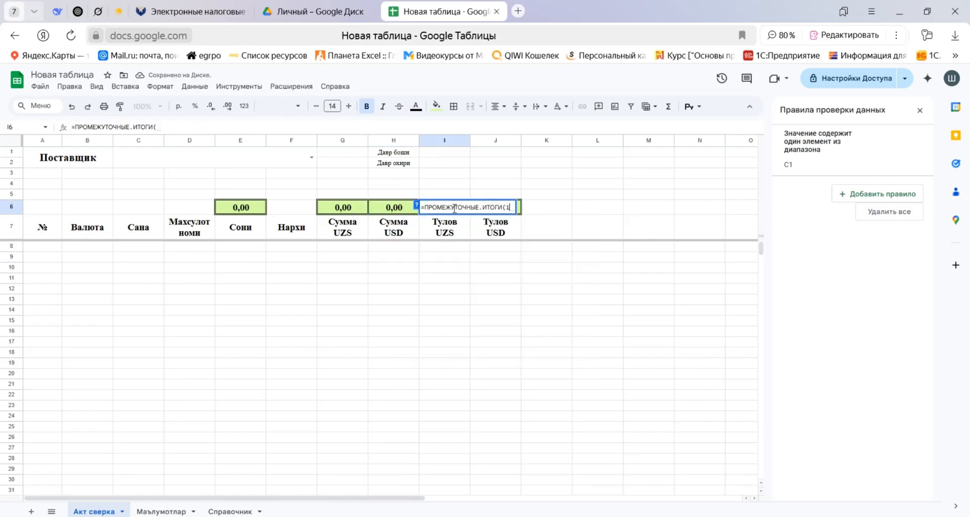
pyautogui.write('09;')
pyautogui.press('Down')
pyautogui.press('Down')
pyautogui.hotkey('shift', 'Down')
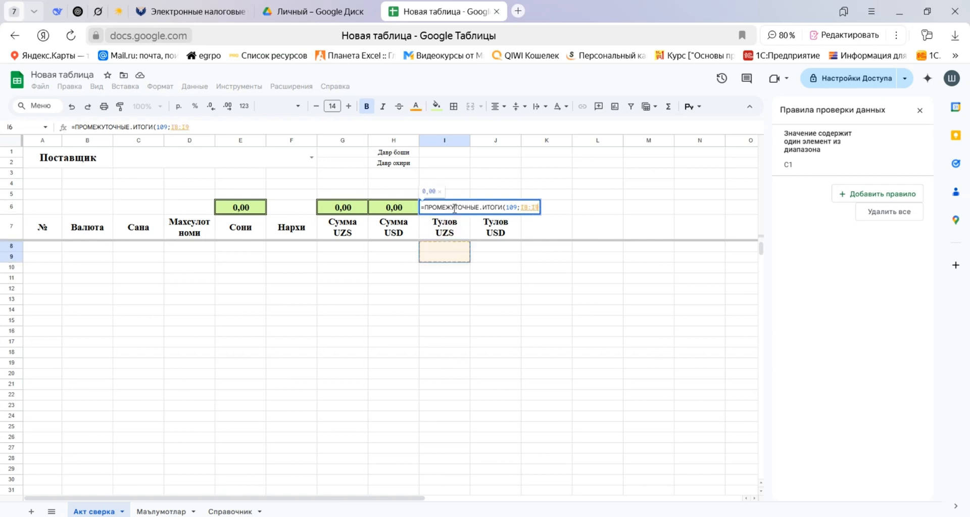
pyautogui.press('BackSpace')
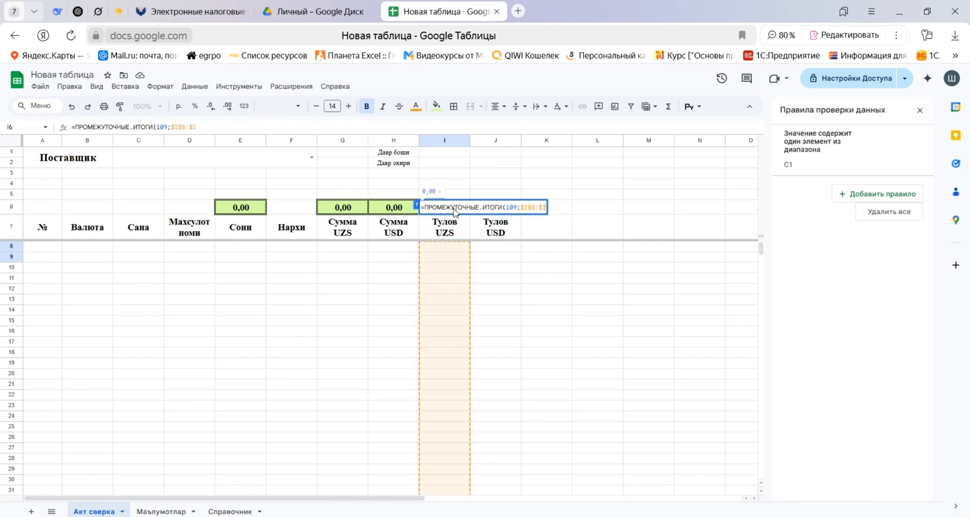
pyautogui.press('Tab')
# Enter =ПРОМЕЖУТОЧНЫЕ.ИТОГИ with function code 109 and the open-ended range J8:J in J6, above Тулов USD.
pyautogui.write('=ПРОМЕЖУТОЧНЫЕ.ИТОГИ(')
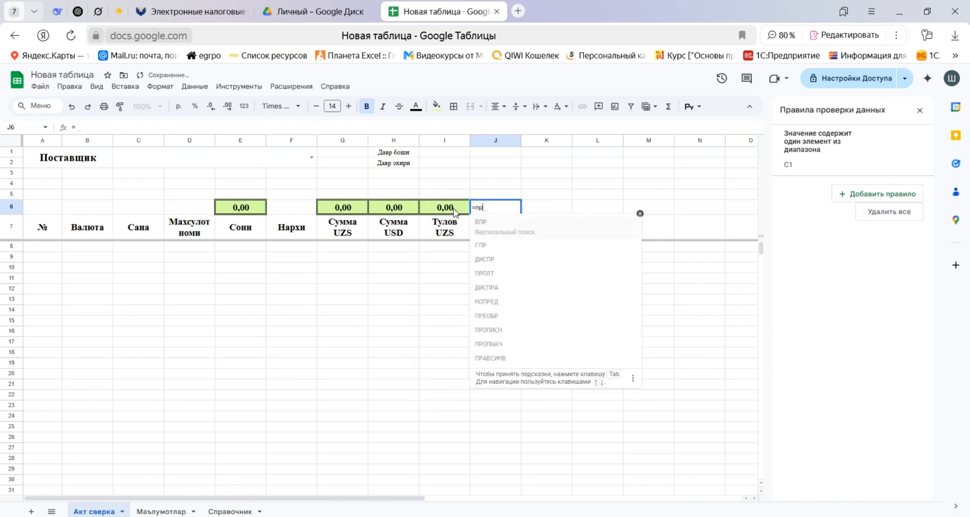
pyautogui.write('109;J8:J9')
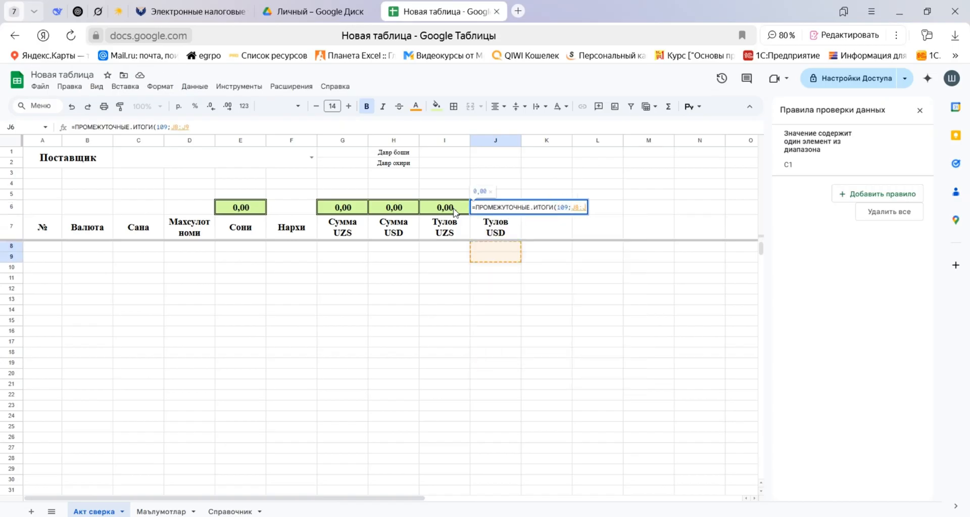
pyautogui.press('BackSpace')
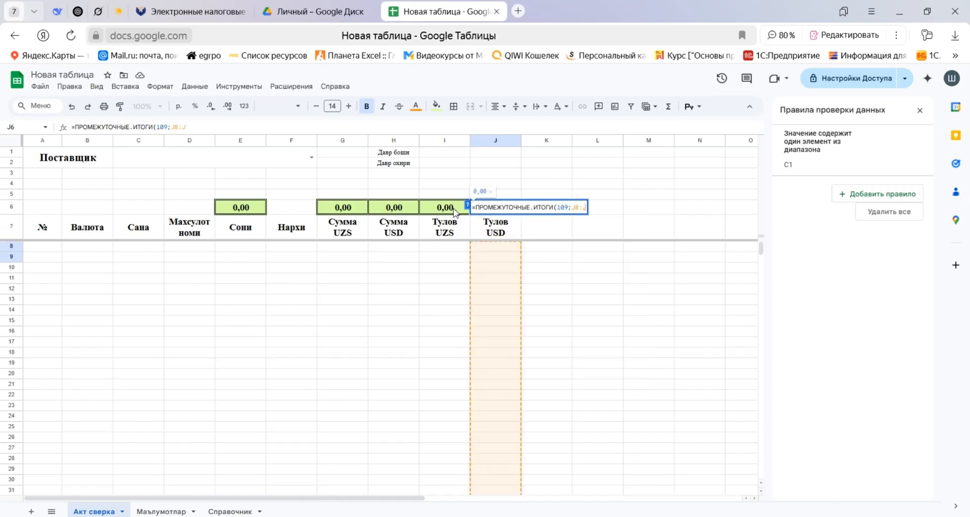
pyautogui.write(')')
pyautogui.press('Return')
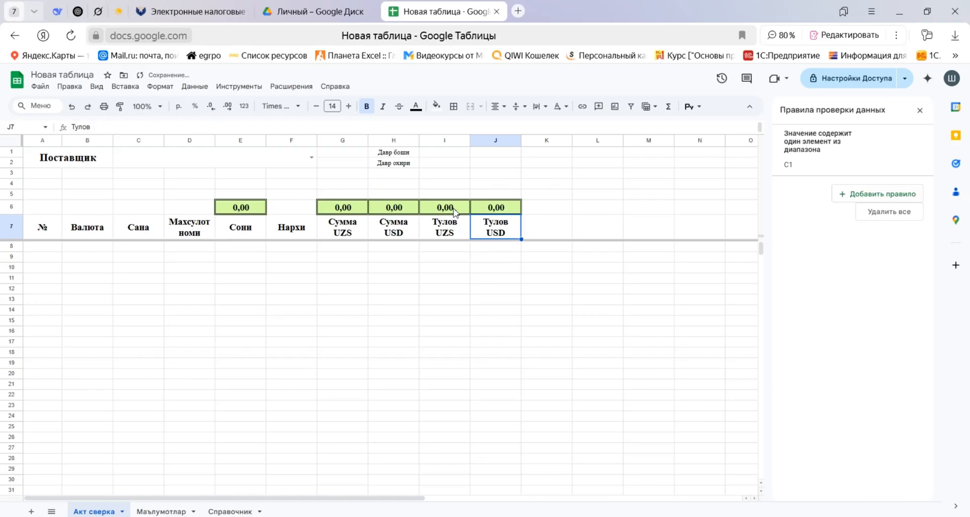
# Apply dashed borders to all cells of the table body A8:J1000.
pyautogui.keyDown('shift'); pyautogui.click(40, 226); pyautogui.keyUp('shift')
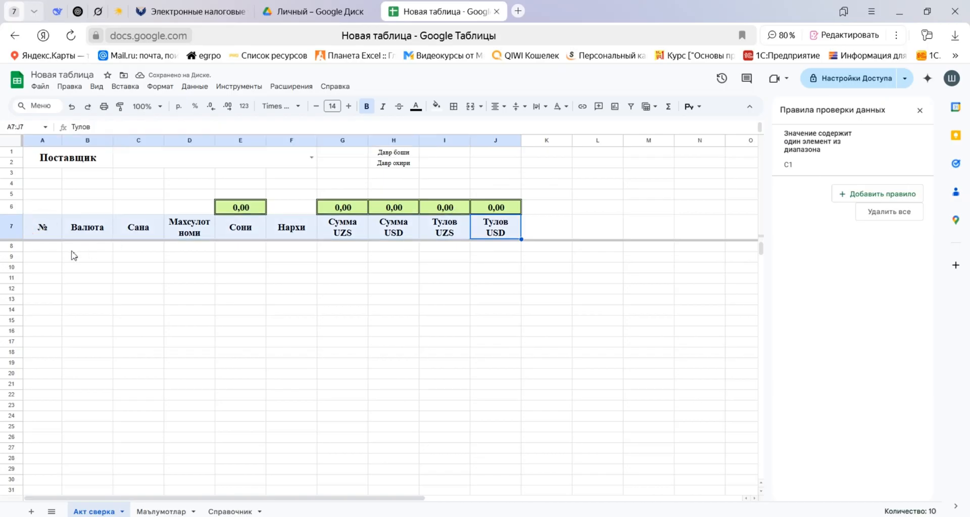
pyautogui.click(42, 249)
pyautogui.hotkey('shift', 'Right')
pyautogui.hotkey('shift', 'Right')
pyautogui.hotkey('shift', 'Right')
pyautogui.hotkey('shift', 'Right')
pyautogui.hotkey('shift', 'Right')
pyautogui.hotkey('shift', 'Right')
pyautogui.hotkey('shift', 'Right')
pyautogui.hotkey('shift', 'Right')
pyautogui.hotkey('shift', 'Right')
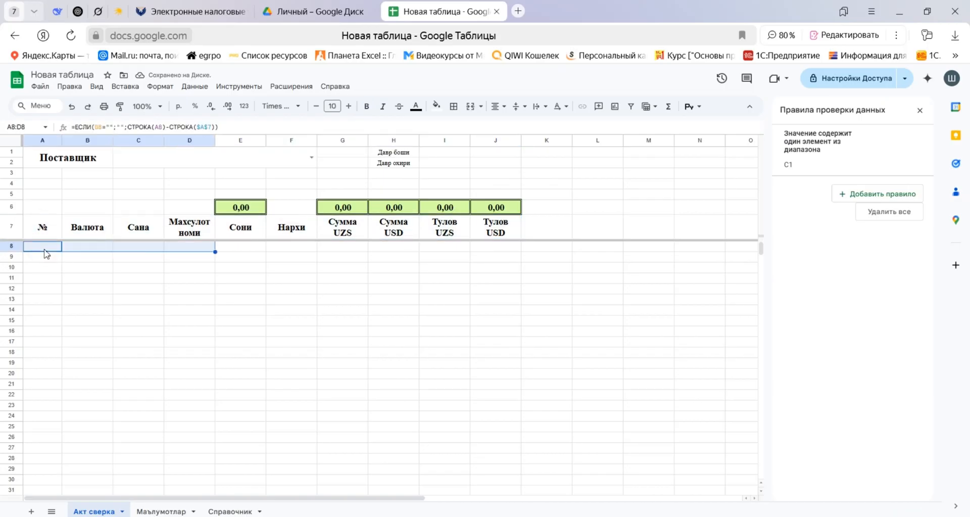
pyautogui.hotkey('ctrl', 'shift', 'Down')
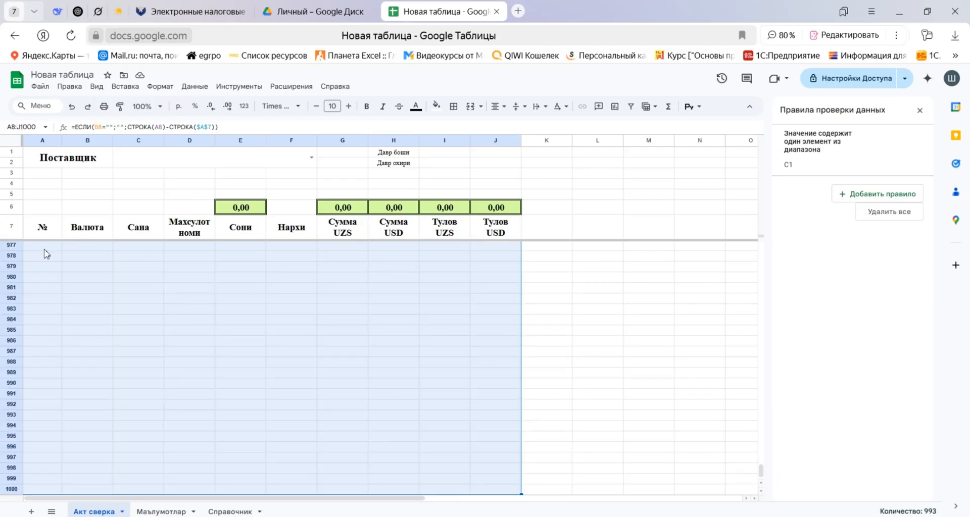
pyautogui.click(453, 106)
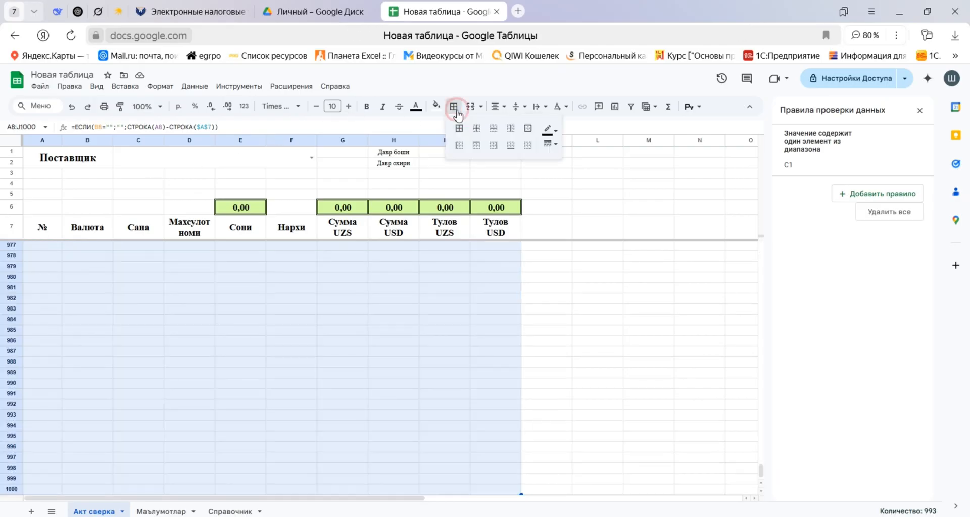
pyautogui.click(550, 144)
pyautogui.click(580, 198)
pyautogui.click(458, 128)
# Apply double-line borders to all cells of the header row A7:J7.
pyautogui.click(47, 230)
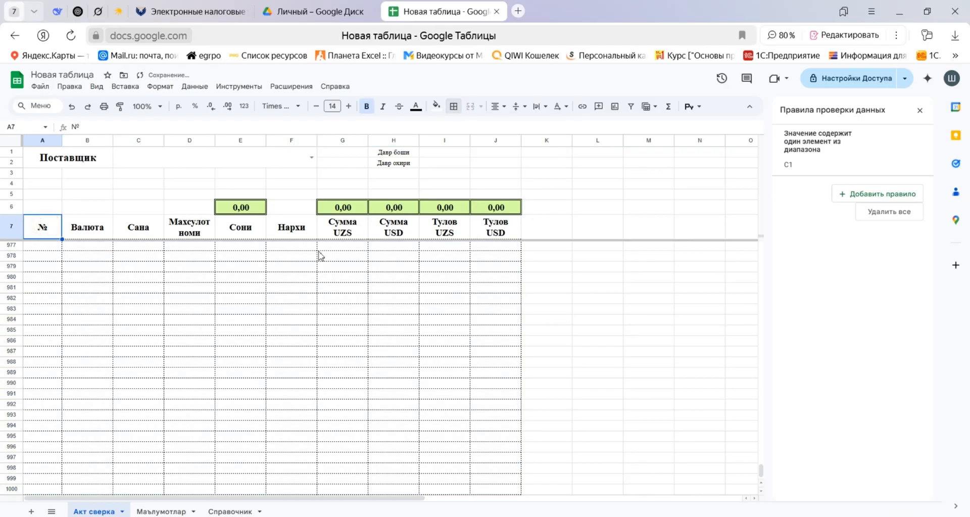
pyautogui.keyDown('shift'); pyautogui.click(488, 230); pyautogui.keyUp('shift')
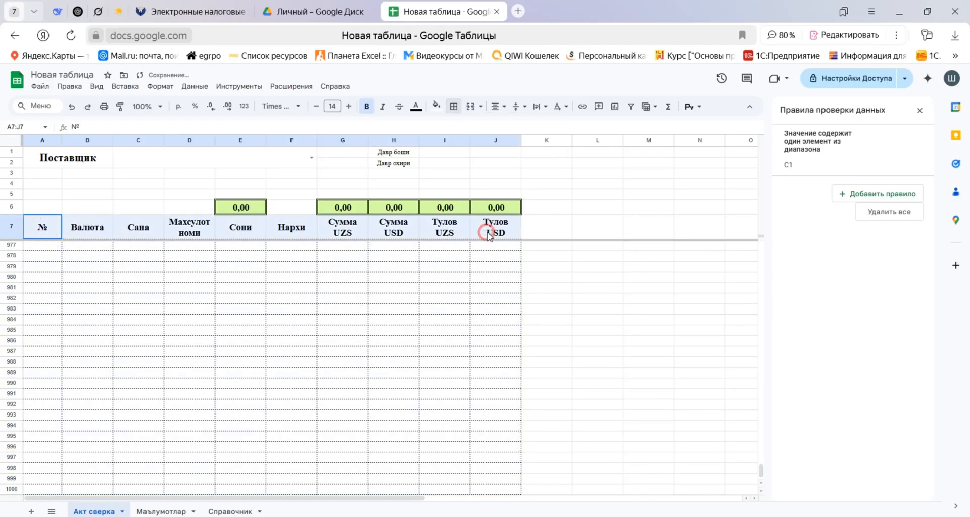
pyautogui.click(454, 106)
pyautogui.click(550, 145)
pyautogui.click(576, 220)
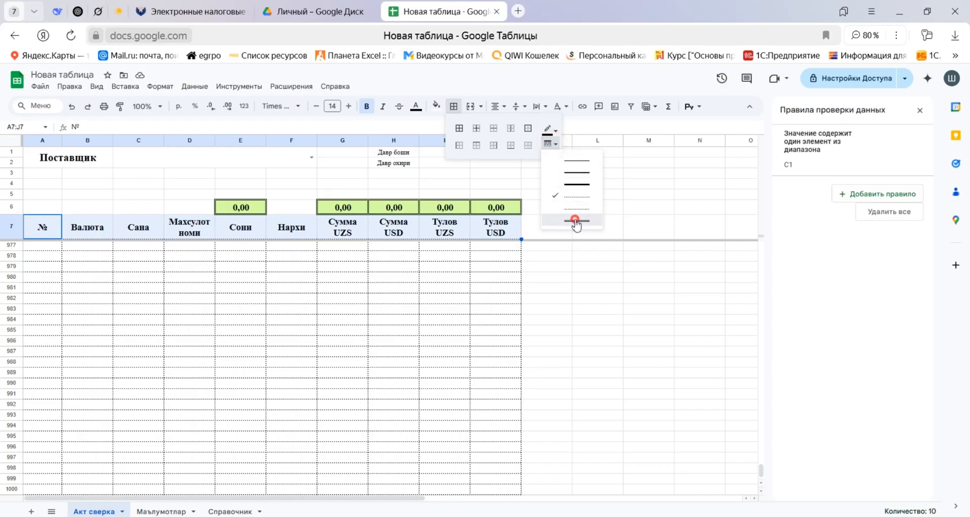
pyautogui.click(459, 128)
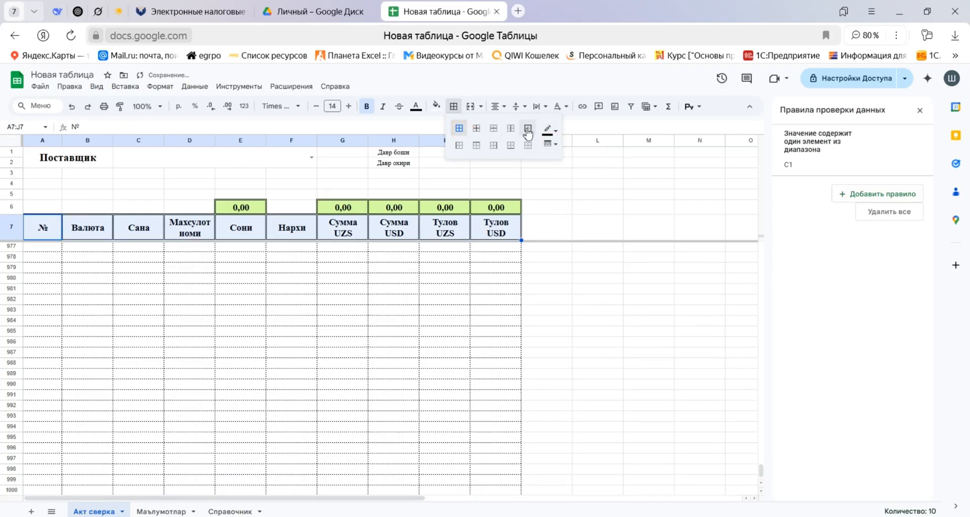
pyautogui.click(174, 277)
# Fill the header row A7:J7 with the custom light pink #ffcdcd (RGB 255, 205, 205).
pyautogui.moveTo(46, 230); pyautogui.dragTo(480, 228)
pyautogui.click(436, 106)
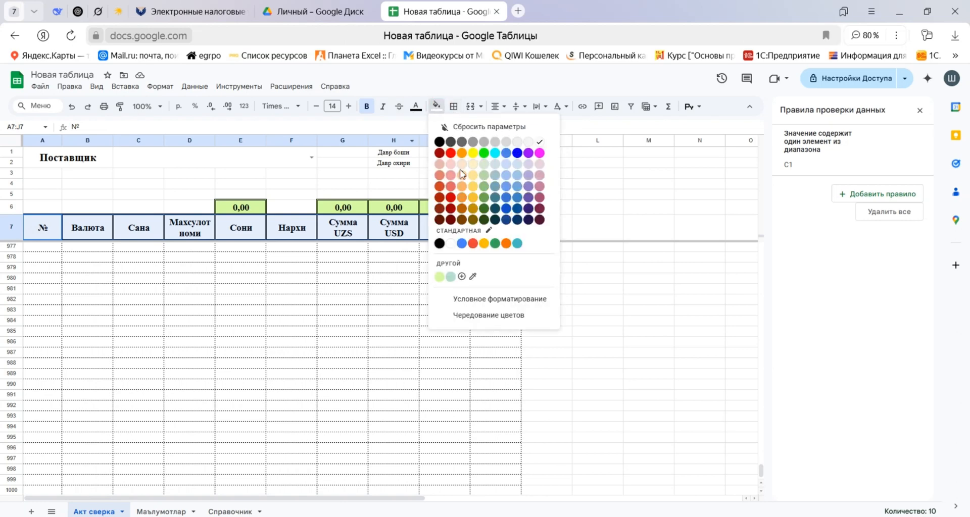
pyautogui.click(461, 276)
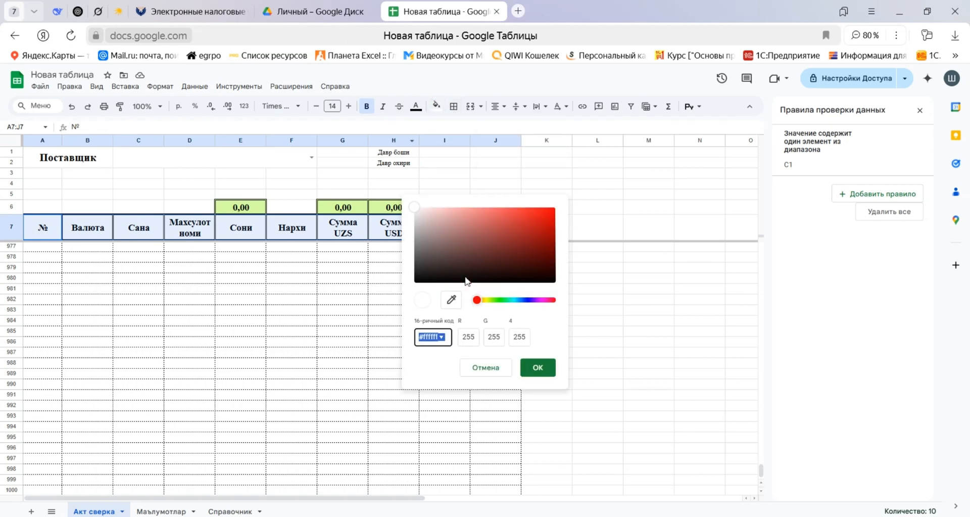
pyautogui.moveTo(491, 337); pyautogui.dragTo(517, 339)
pyautogui.write('0')
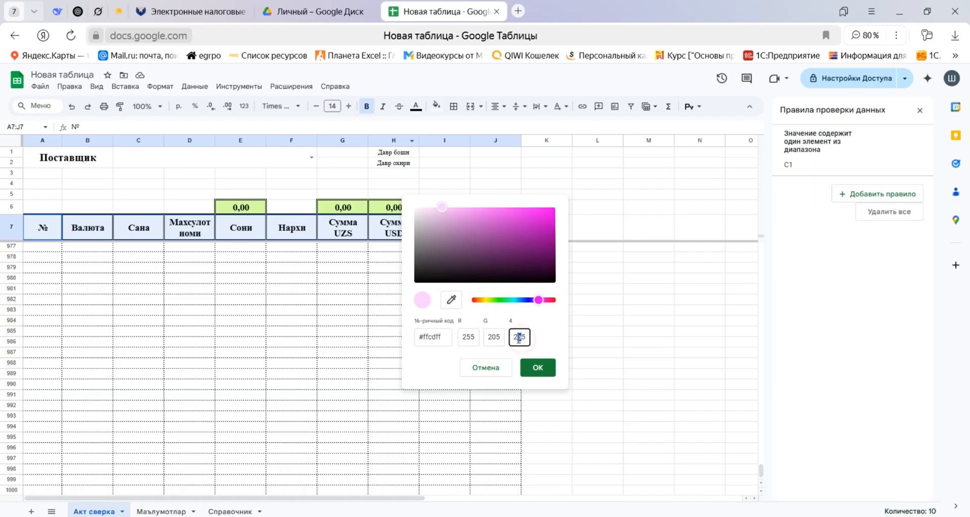
pyautogui.write('0')
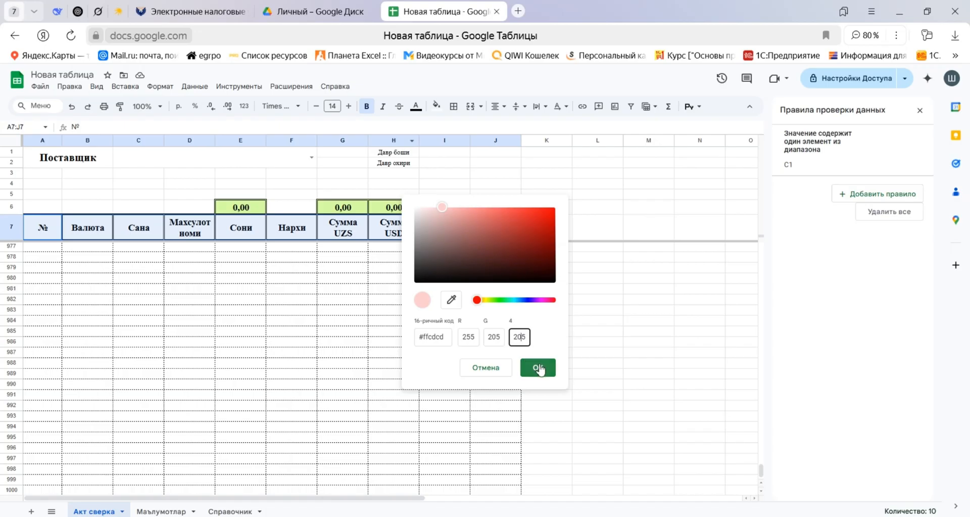
pyautogui.click(538, 368)
pyautogui.click(365, 325)
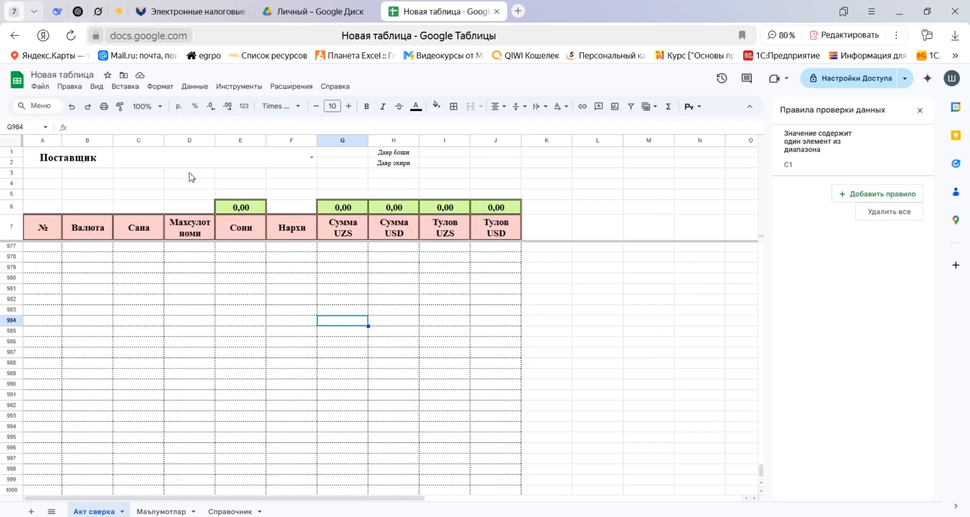
# Set the font size of rows 1 to 5 to 17.
pyautogui.click(12, 142)
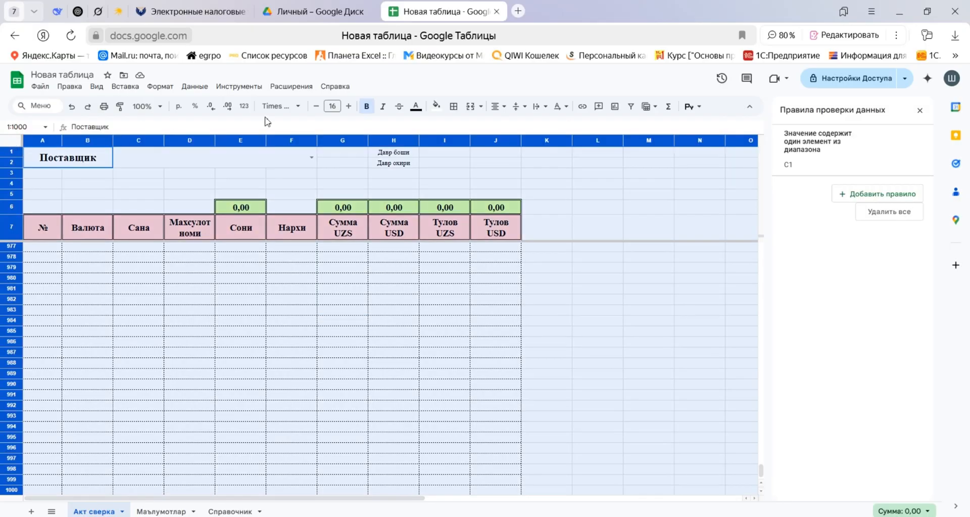
pyautogui.click(148, 179)
pyautogui.moveTo(12, 153); pyautogui.dragTo(12, 195)
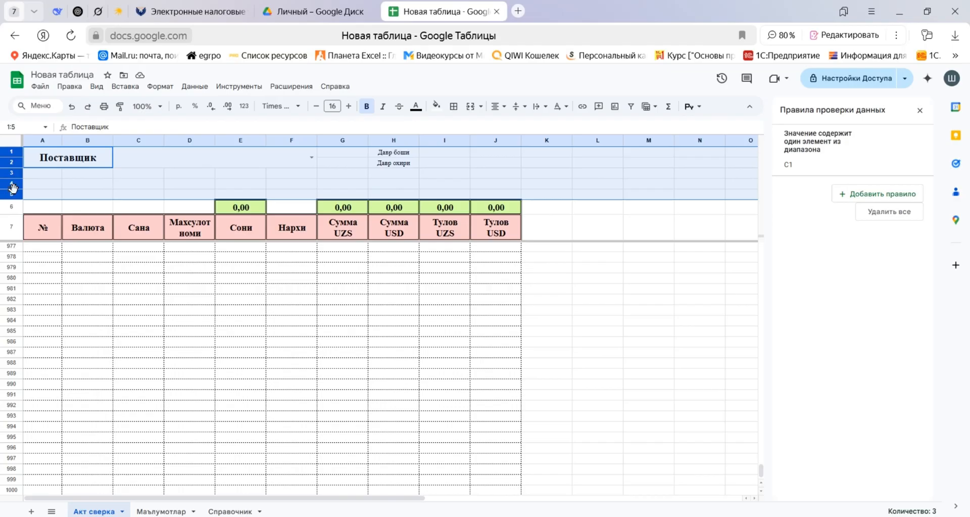
pyautogui.click(349, 107)
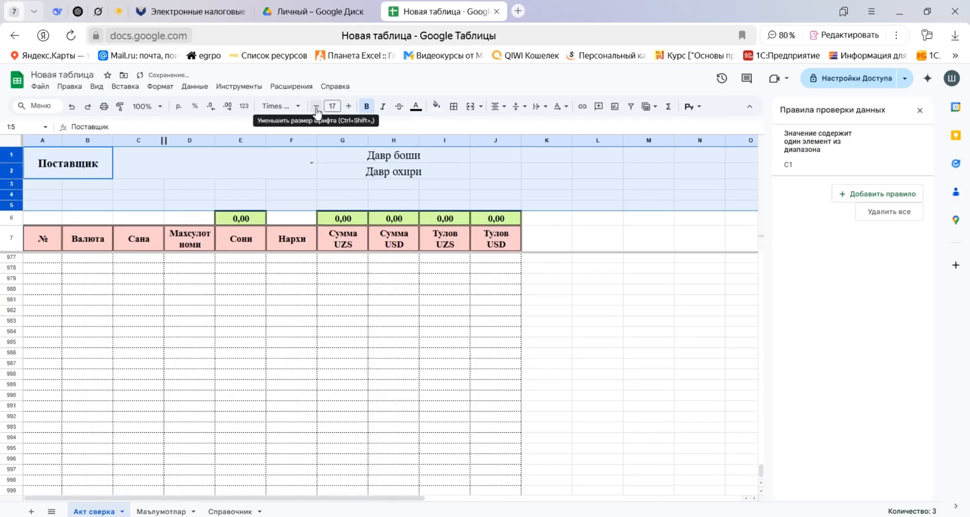
# Auto-fit the widths of columns H and I to their contents.
pyautogui.click(404, 174)
pyautogui.doubleClick(419, 139)
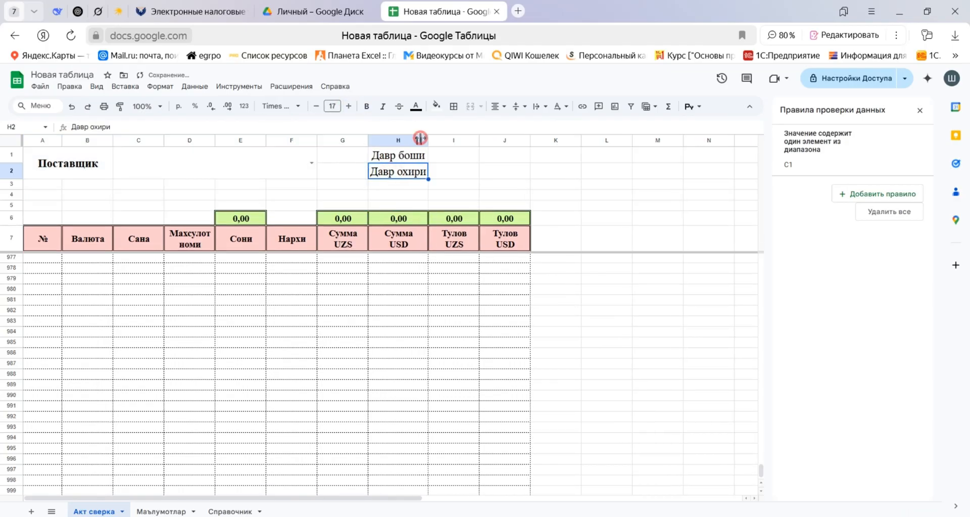
pyautogui.doubleClick(479, 139)
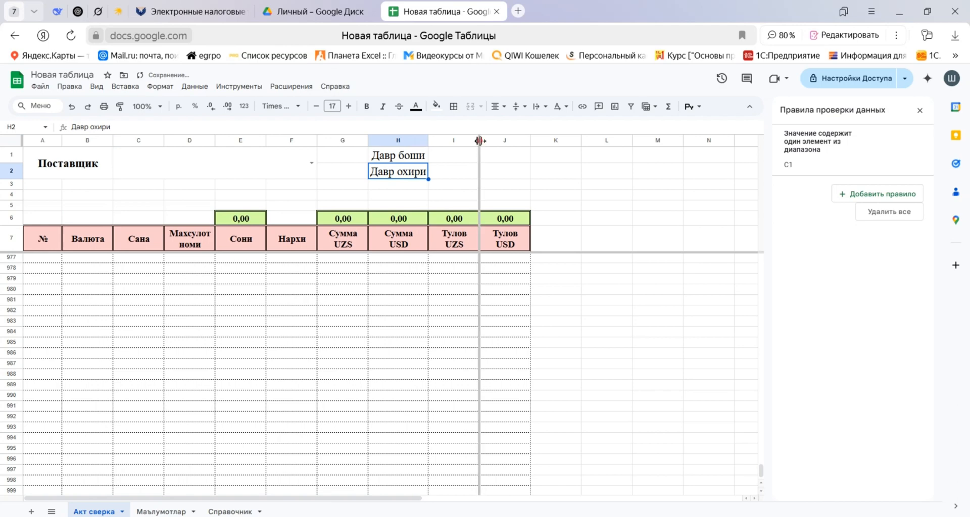
# Widen columns G to J, from Сумма UZS to Тулов USD, to one equal width.
pyautogui.moveTo(457, 141); pyautogui.dragTo(562, 141)
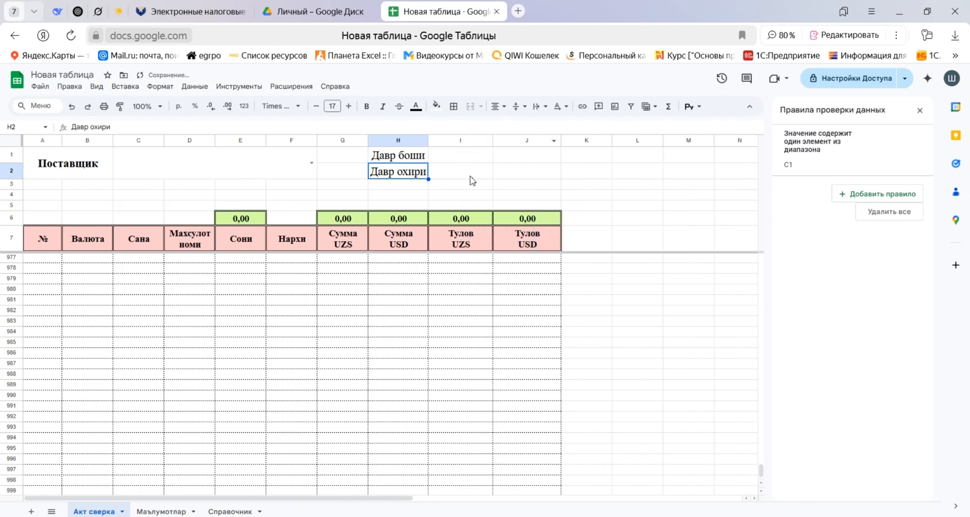
pyautogui.moveTo(345, 145); pyautogui.dragTo(383, 140)
pyautogui.click(357, 245)
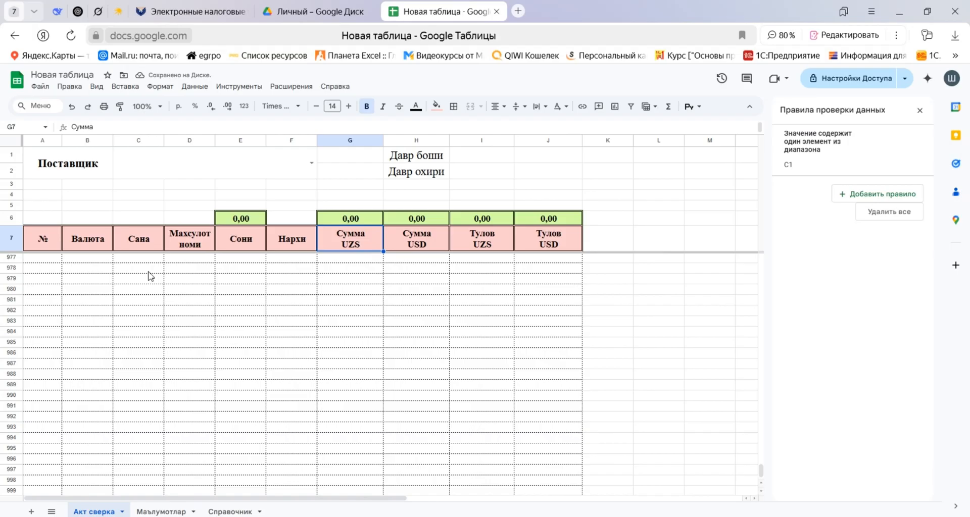
# Widen the Махсулот номи column so its header fits on one line, and slightly widen the Сана column.
pyautogui.moveTo(215, 141); pyautogui.dragTo(268, 144)
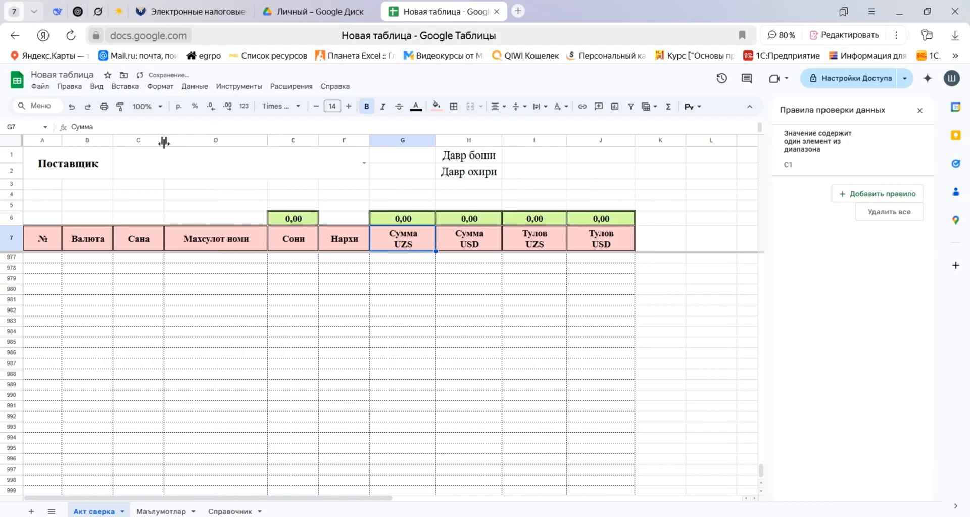
pyautogui.moveTo(164, 141); pyautogui.dragTo(178, 140)
pyautogui.click(76, 258)
pyautogui.scroll(6, 113, 298)
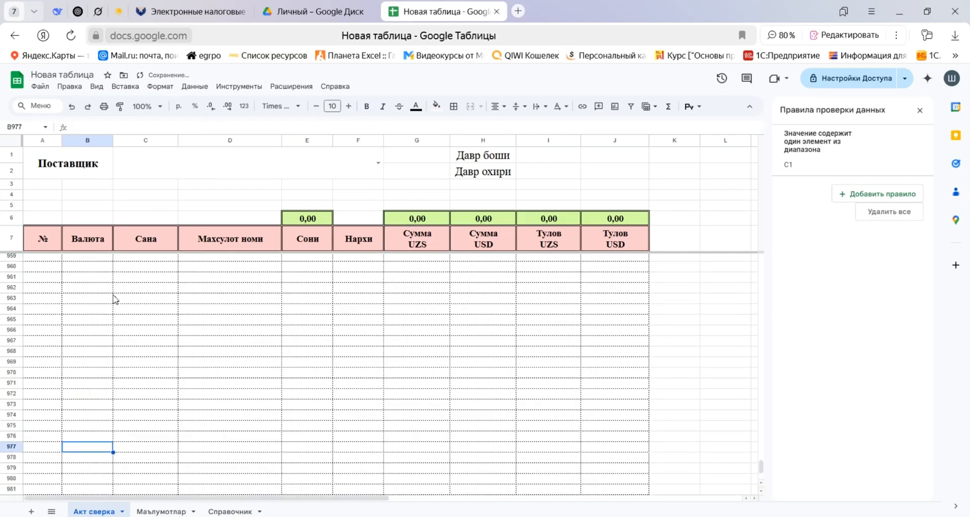
pyautogui.hotkey('ctrl', 'Up')
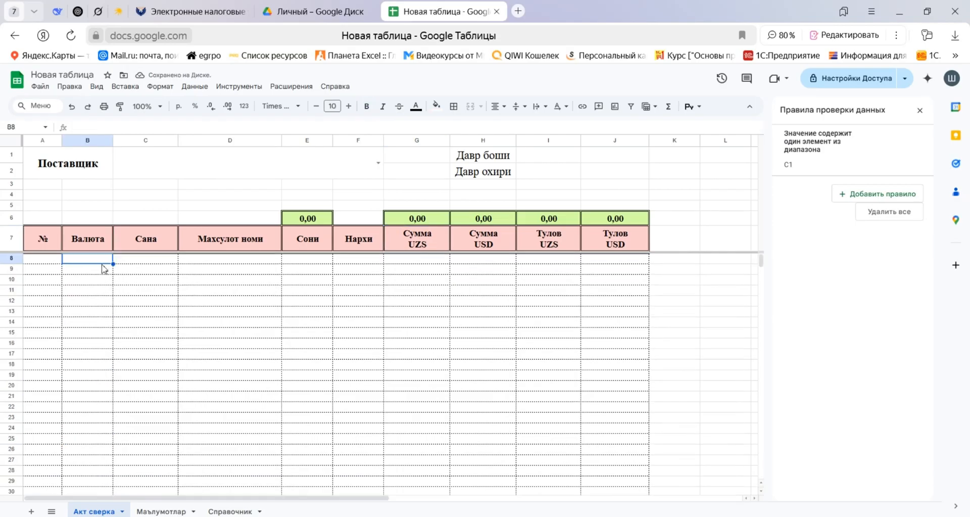
# Make the Поставщик, Давр боши and Давр охири labels bold in Times New Roman.
pyautogui.click(84, 171)
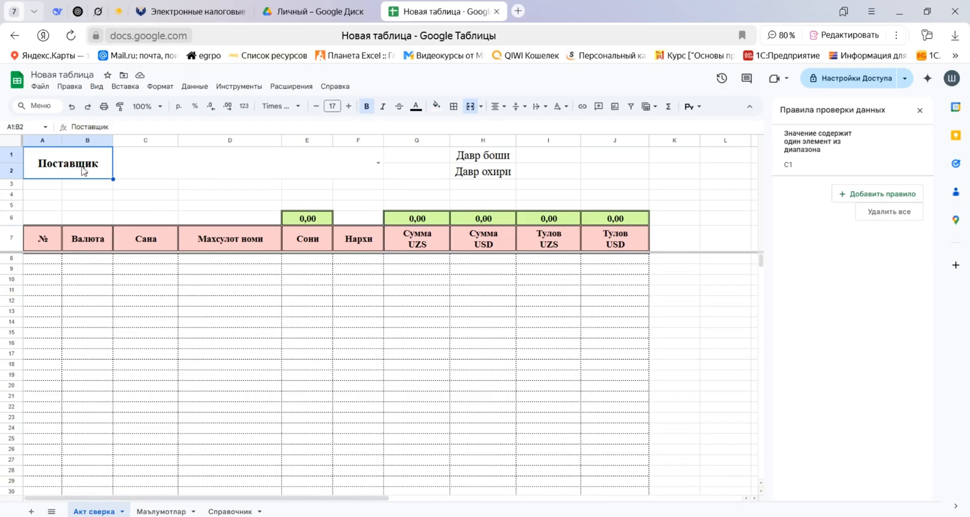
pyautogui.moveTo(489, 160); pyautogui.dragTo(491, 171)
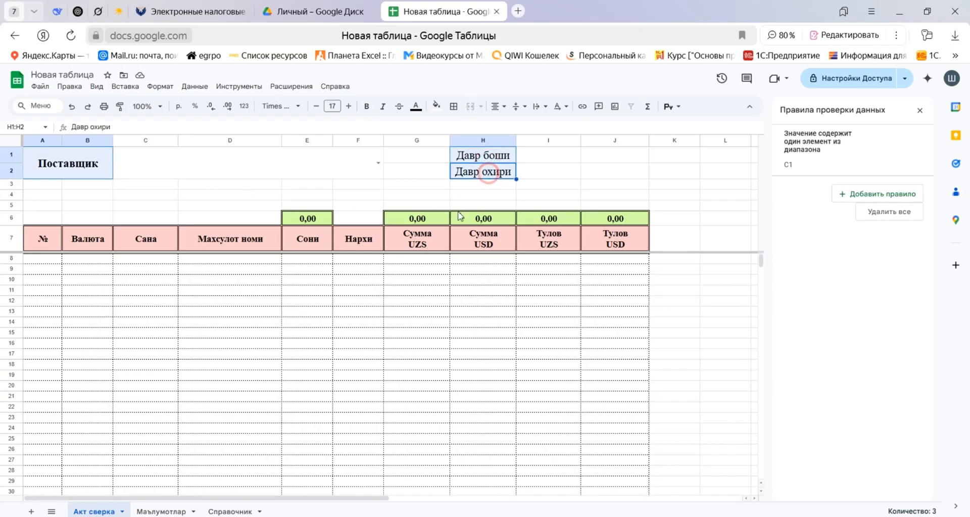
pyautogui.click(367, 106)
pyautogui.click(279, 107)
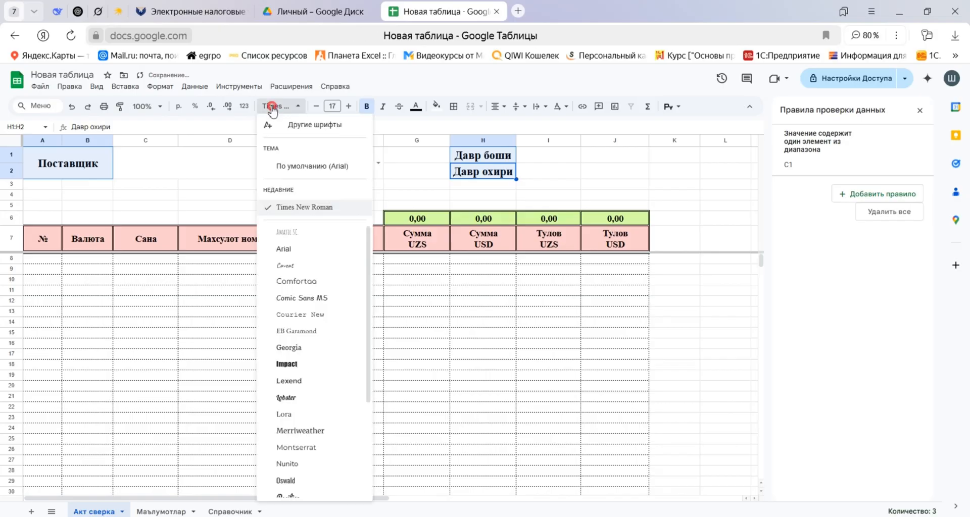
pyautogui.click(275, 206)
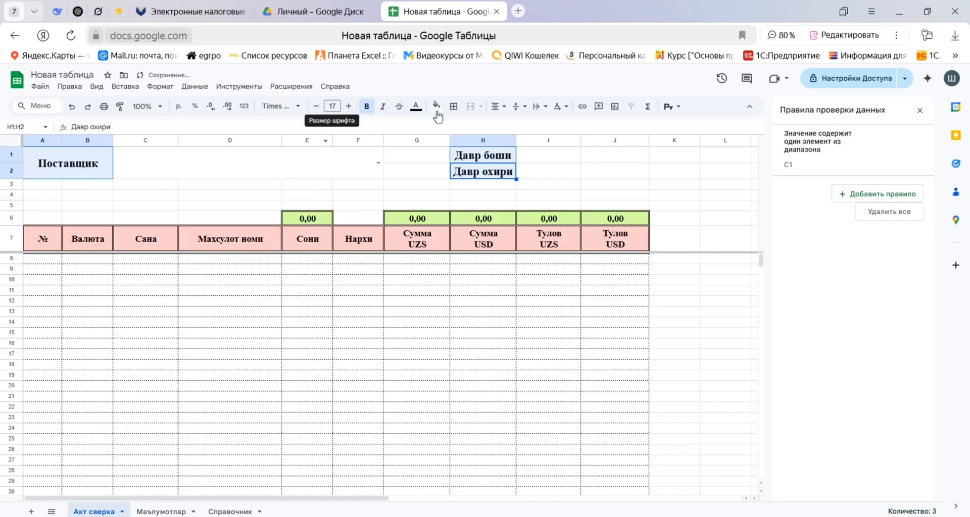
# Apply double-line borders to all cells of the Поставщик label and the period labels H1:H2.
pyautogui.click(453, 106)
pyautogui.click(550, 144)
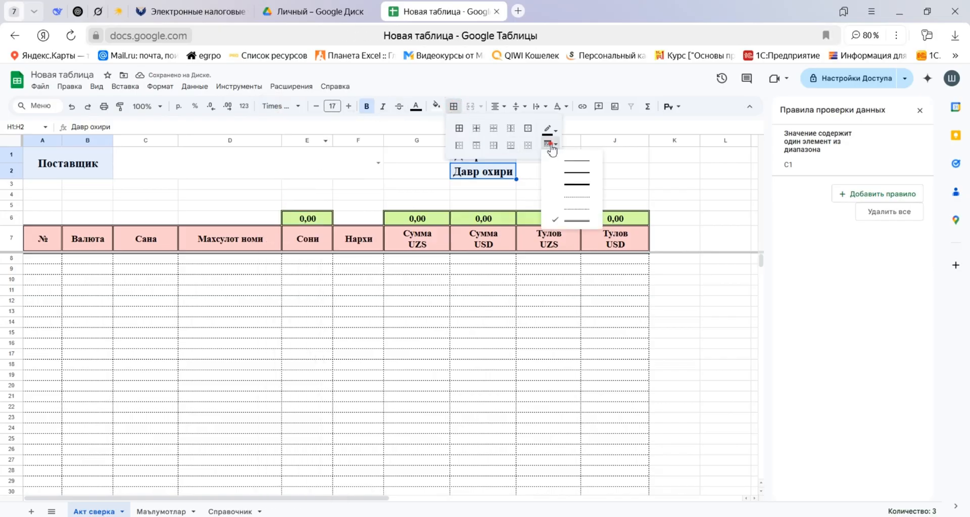
pyautogui.click(576, 220)
pyautogui.click(457, 130)
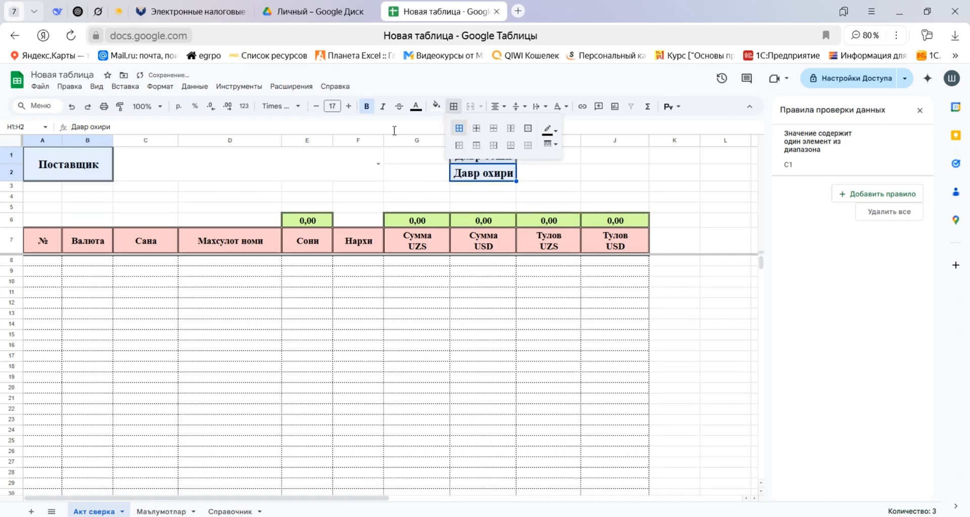
# Fill the Поставщик, Давр боши and Давр охири label cells with light grey.
pyautogui.click(436, 106)
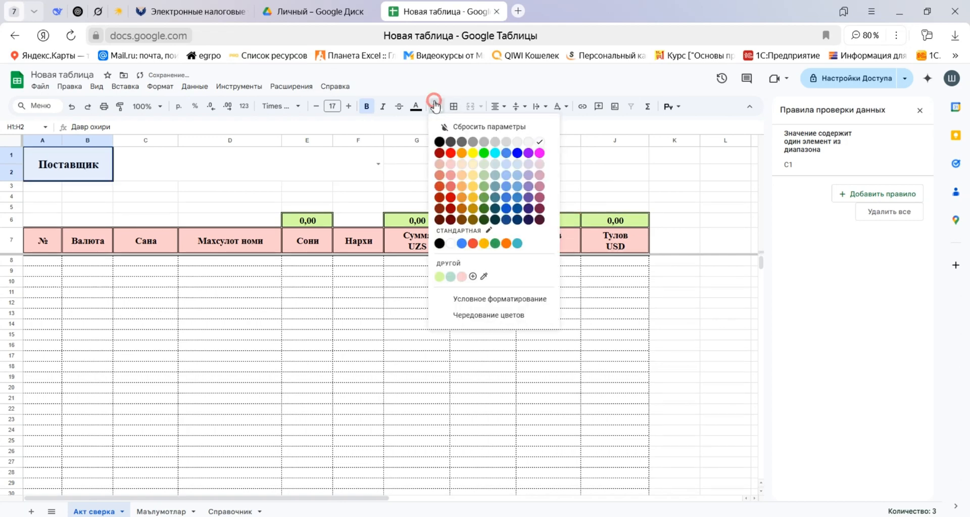
pyautogui.click(514, 146)
pyautogui.click(190, 197)
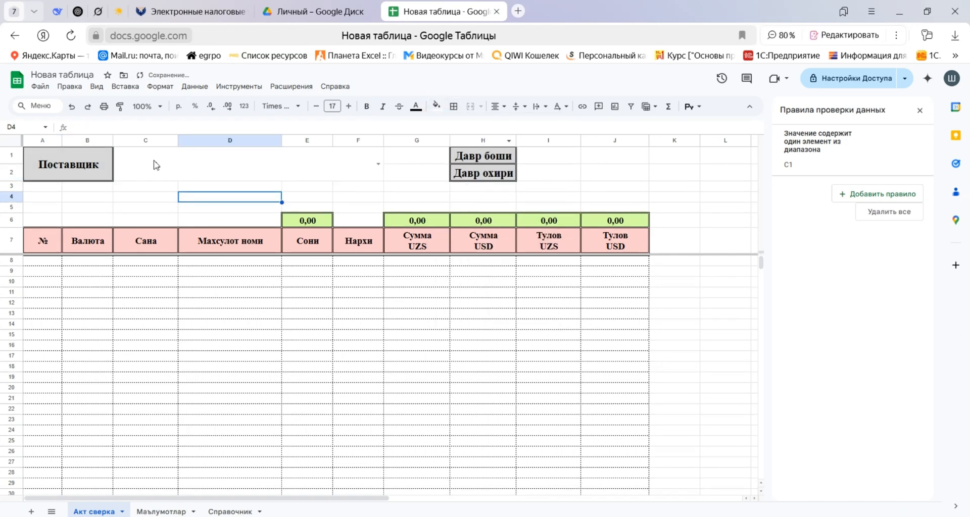
# Fill the supplier dropdown cell C1 and the period input cells I1:I2 with the custom light pink.
pyautogui.click(154, 165)
pyautogui.moveTo(566, 154); pyautogui.dragTo(556, 172)
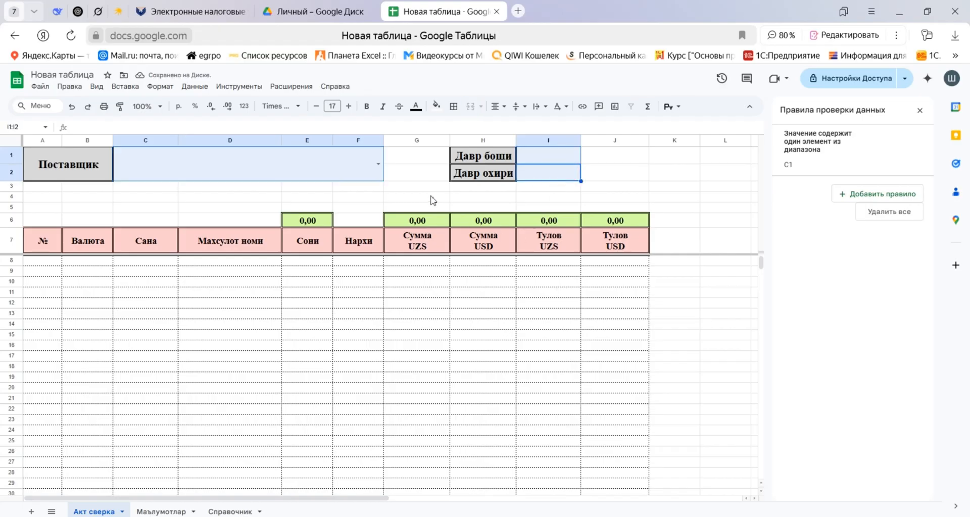
pyautogui.click(435, 106)
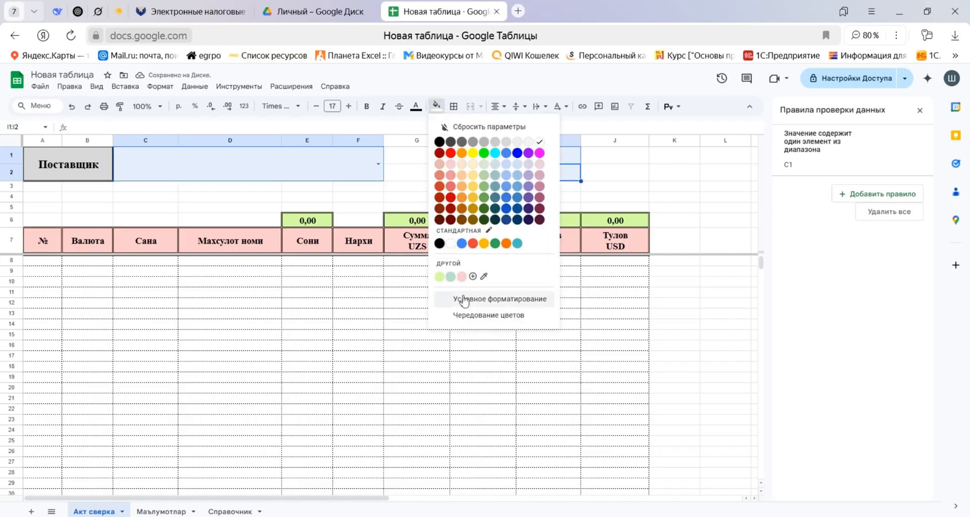
pyautogui.click(464, 277)
# Apply double-line borders to supplier cell C1 and period cells I1:I2, and slightly widen column I.
pyautogui.click(454, 106)
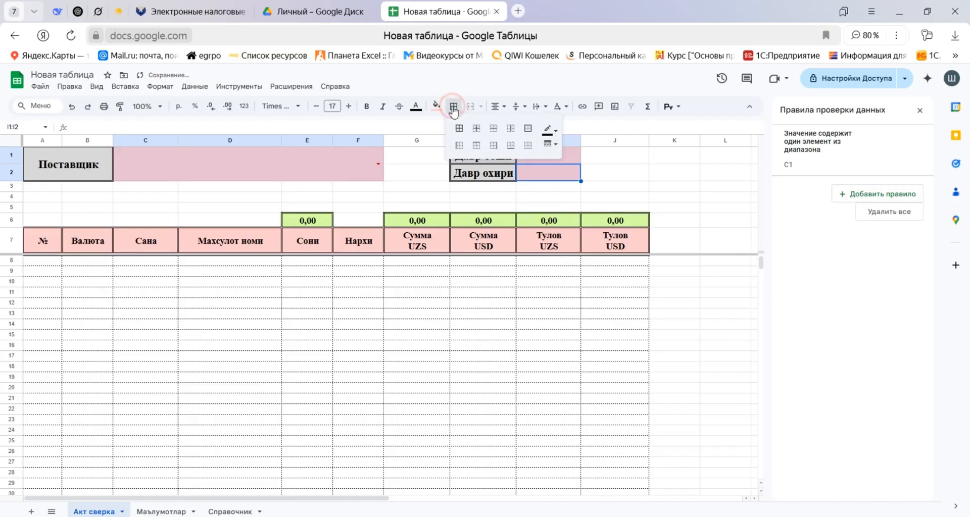
pyautogui.click(460, 130)
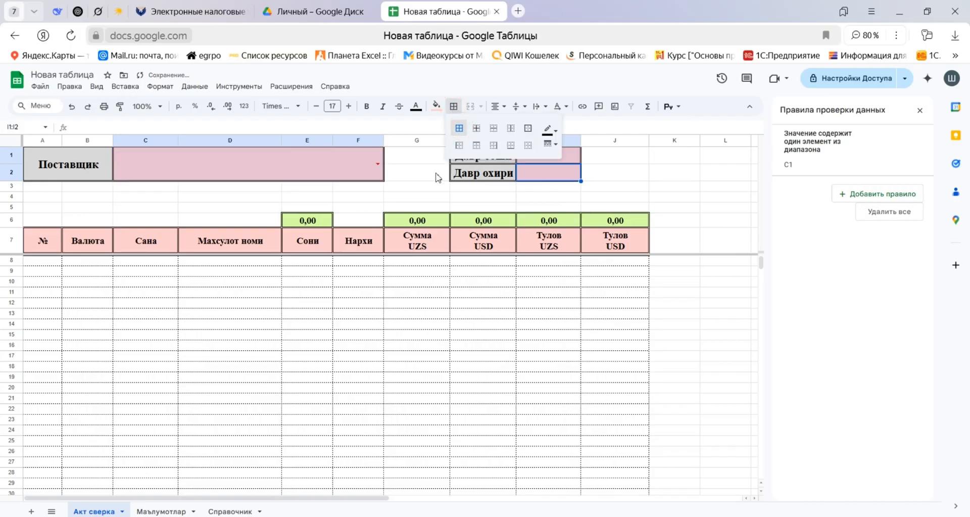
pyautogui.click(411, 200)
pyautogui.click(412, 197)
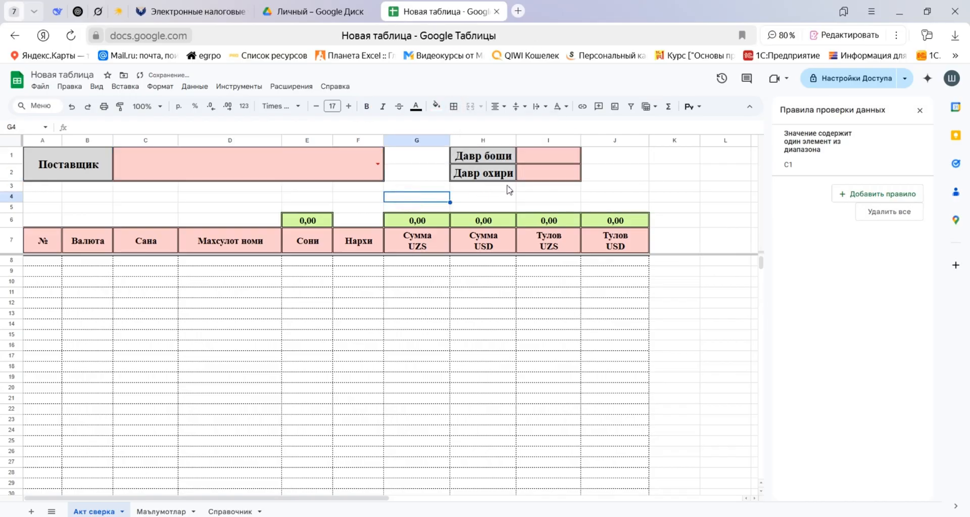
pyautogui.moveTo(581, 141); pyautogui.dragTo(588, 141)
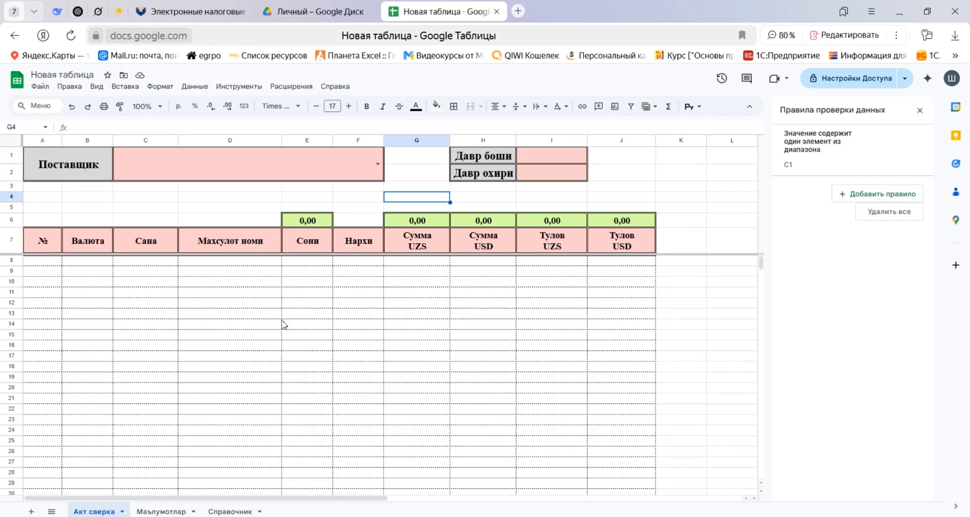
# Start a QUERY formula in cell B8 of Акт сверка and enlarge the formula bar for multi-line editing.
pyautogui.click(45, 260)
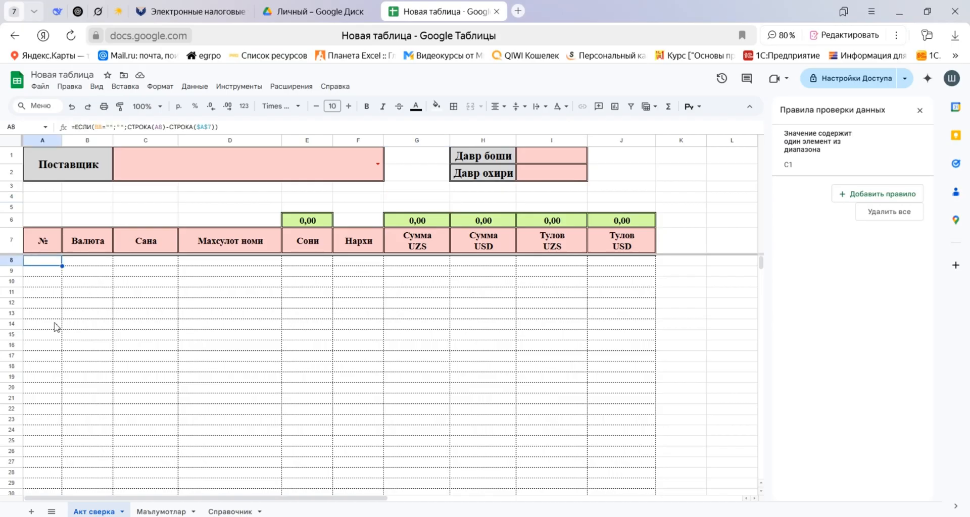
pyautogui.click(80, 264)
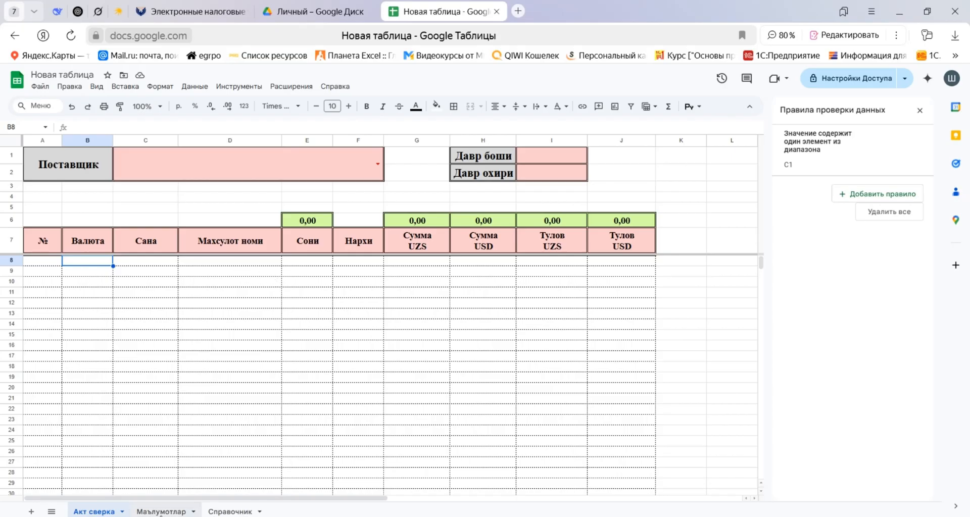
pyautogui.click(160, 512)
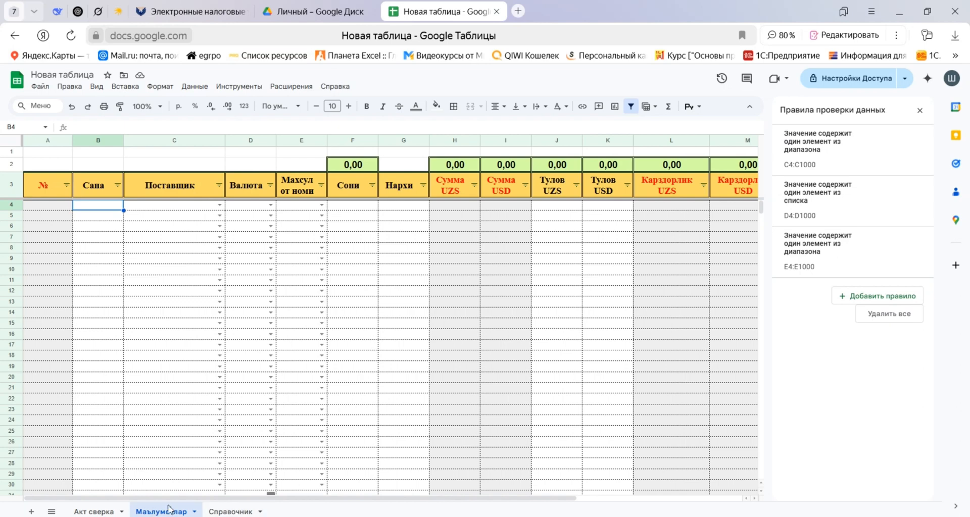
pyautogui.click(104, 512)
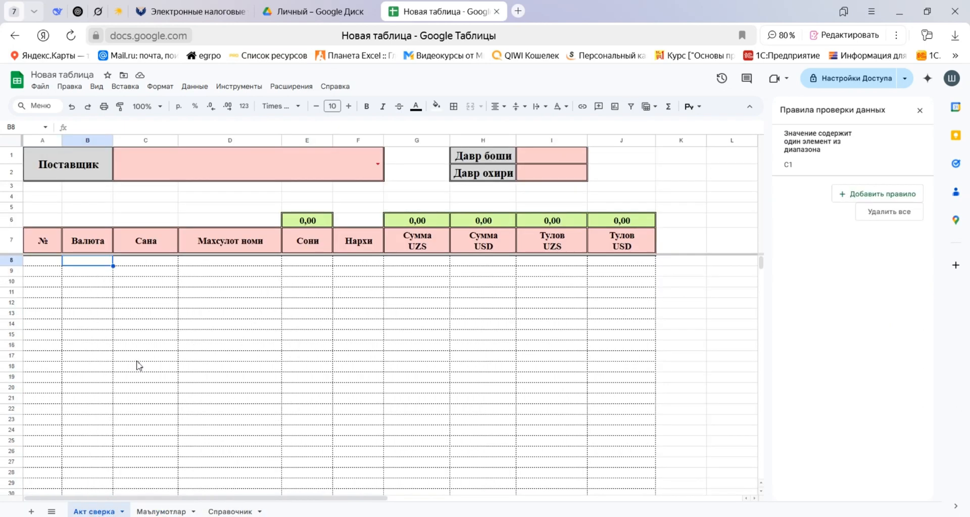
pyautogui.write('=')
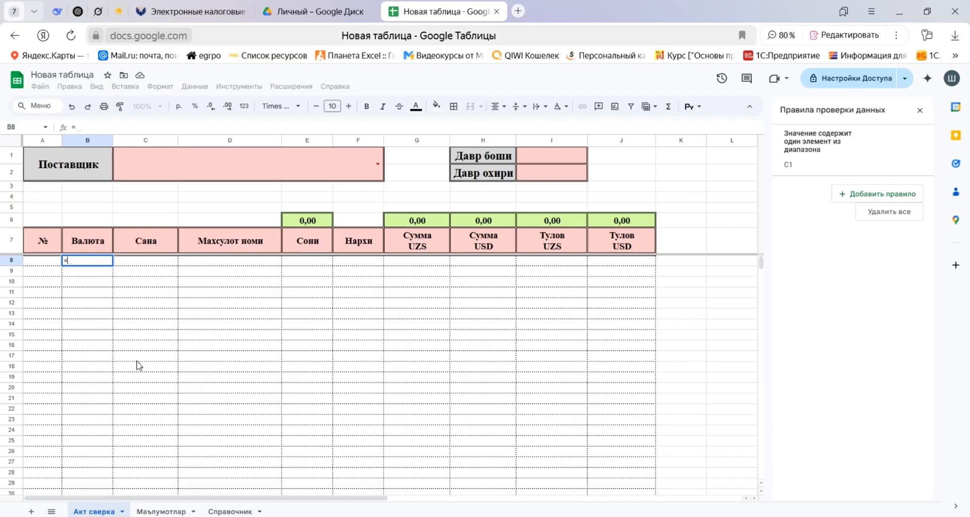
pyautogui.write('QUERY(')
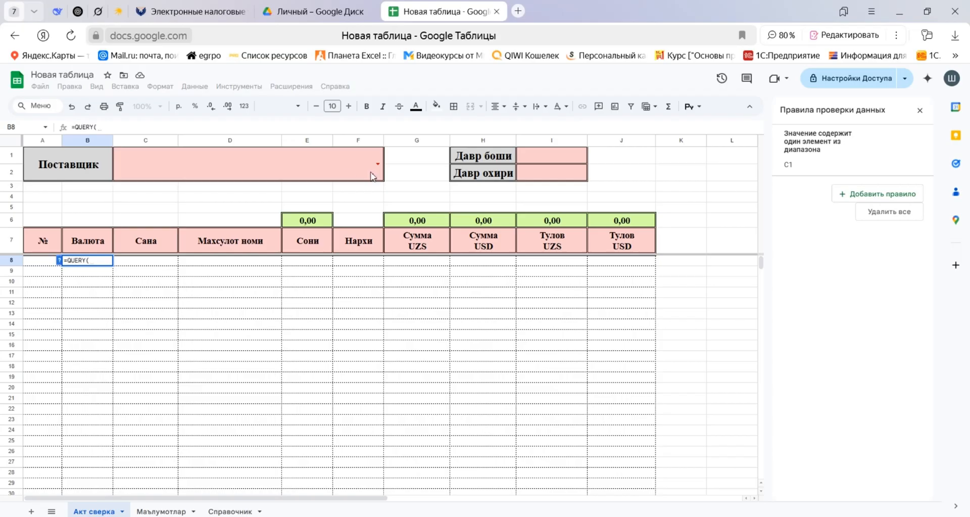
pyautogui.moveTo(455, 134); pyautogui.dragTo(452, 299)
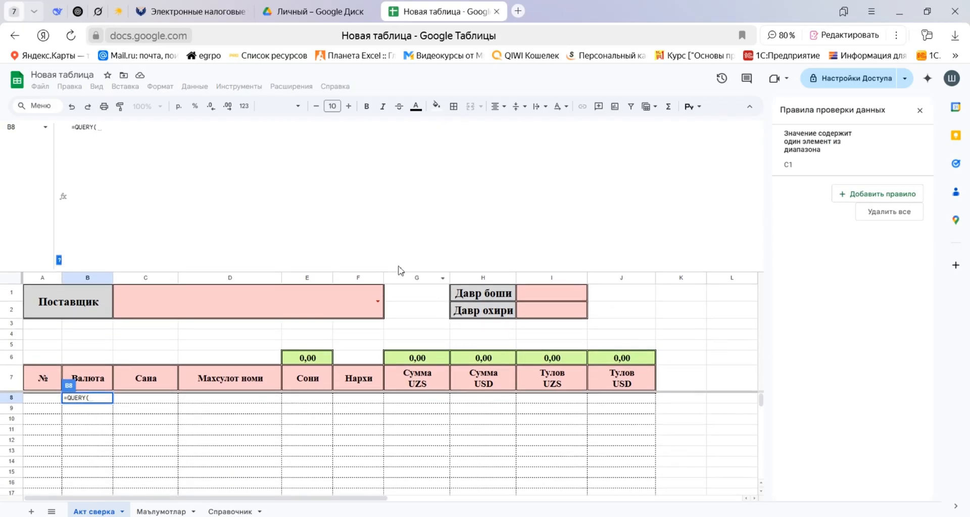
pyautogui.click(142, 132)
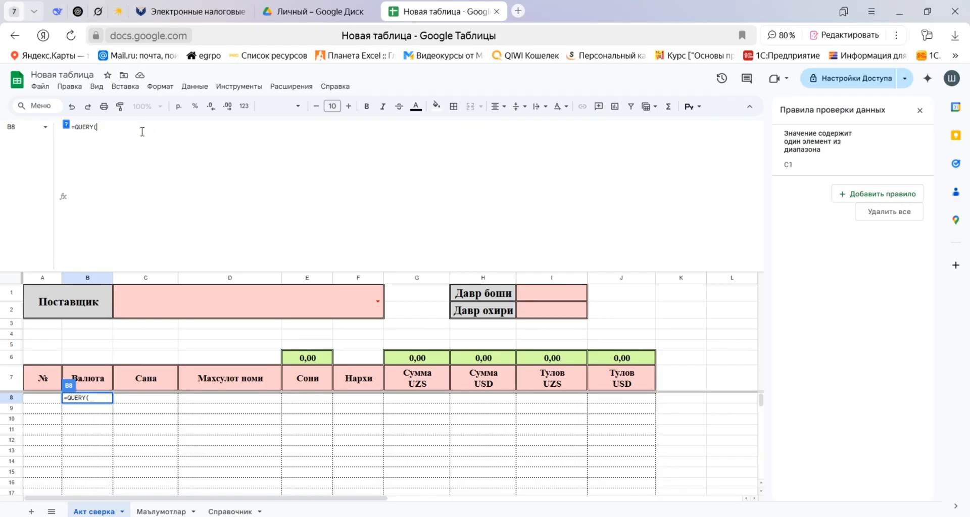
# Add a pair of curly braces on separate lines inside B8's QUERY formula and close its parenthesis.
pyautogui.hotkey('shift', 'Return')
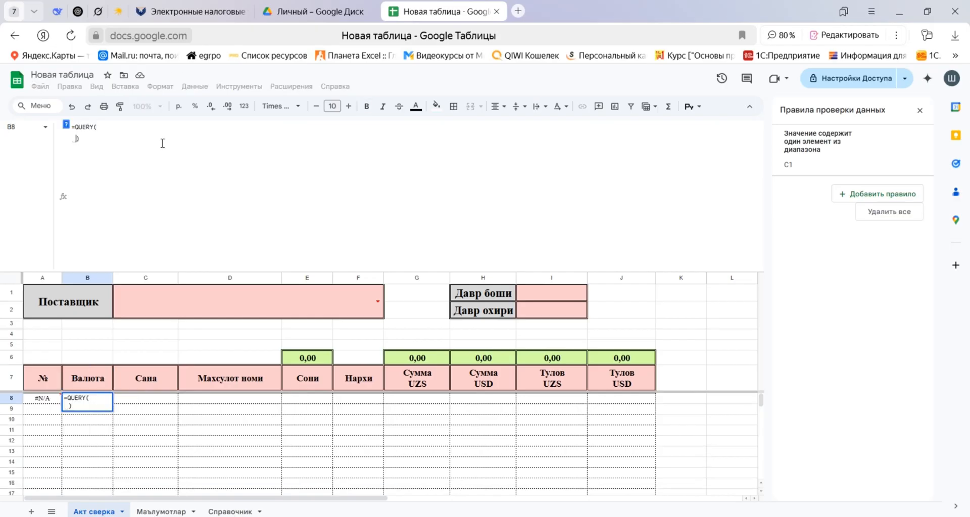
pyautogui.click(163, 143)
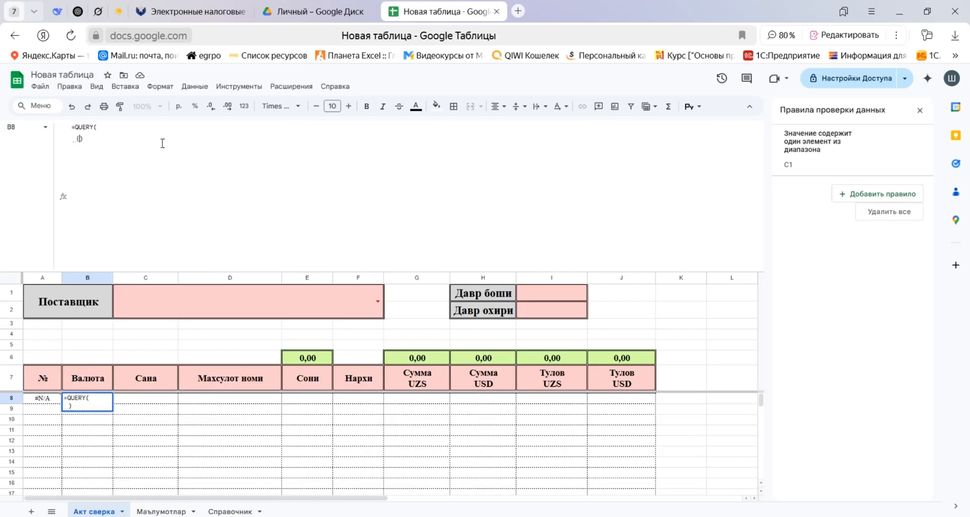
pyautogui.write('}')
pyautogui.press('BackSpace')
pyautogui.press('BackSpace')
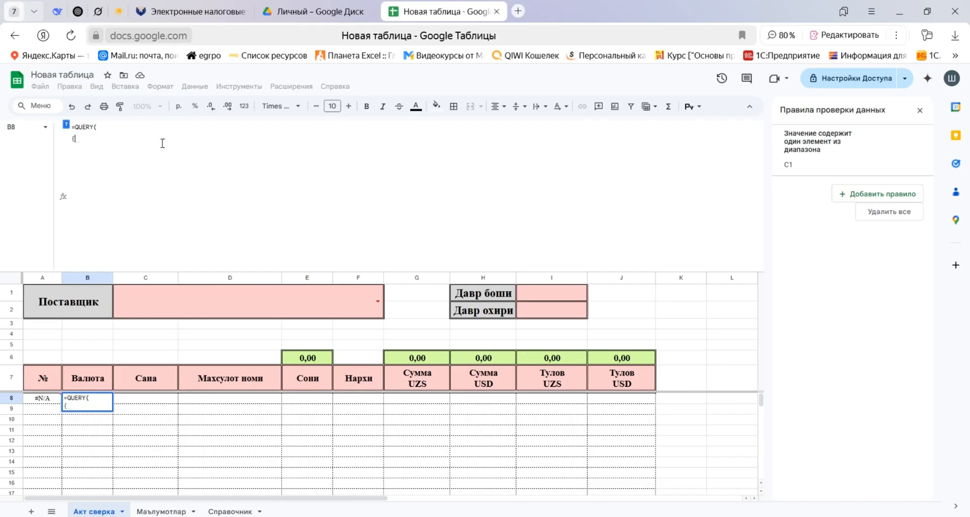
pyautogui.write('}')
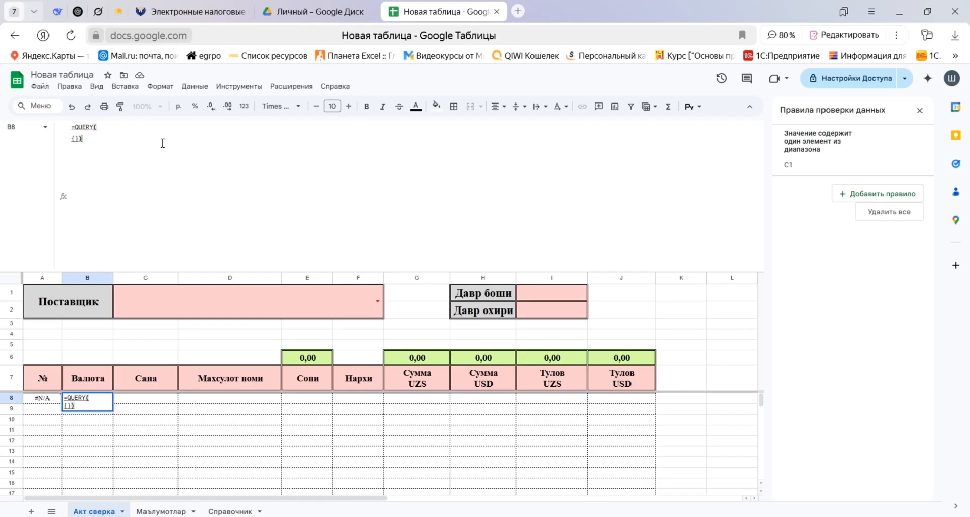
pyautogui.click(74, 137)
pyautogui.hotkey('ctrl', 'Return')
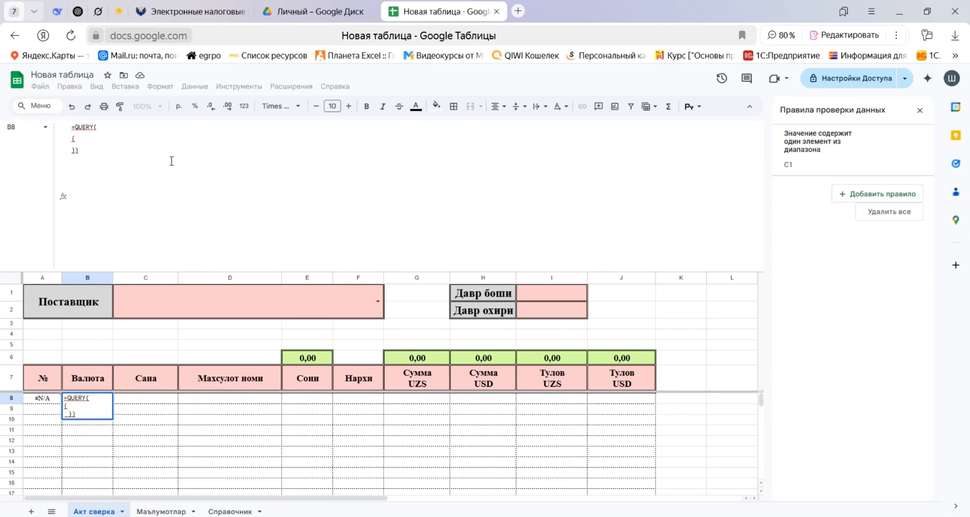
# Nest a second QUERY inside the curly braces, with the open-ended range 'Маълумотлар'!A4:N as its data source.
pyautogui.write('Query')
pyautogui.press('Tab')
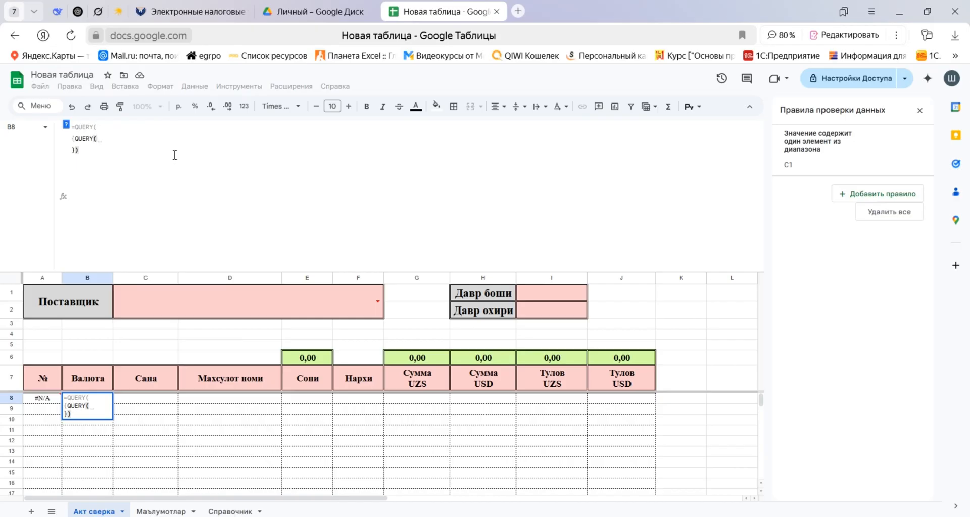
pyautogui.click(164, 511)
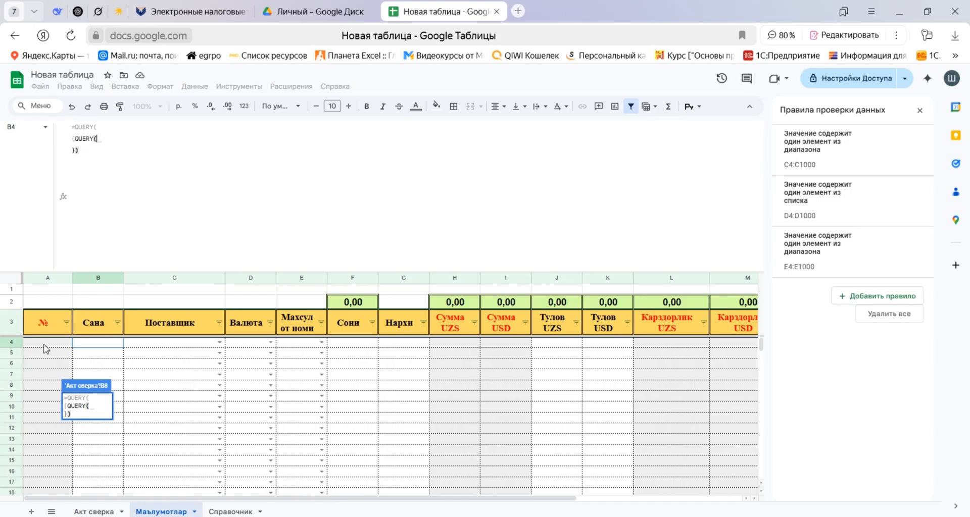
pyautogui.moveTo(43, 347); pyautogui.dragTo(621, 410)
pyautogui.press('BackSpace')
pyautogui.press('BackSpace')
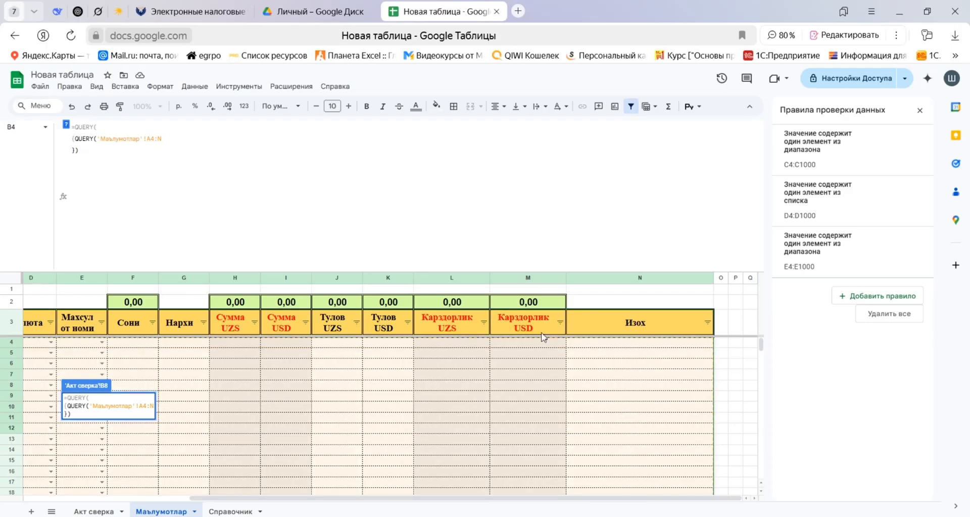
# Begin the nested QUERY's query string with SELECT after the 'Маълумотлар'!A4:N range in B8's formula.
pyautogui.write(';')
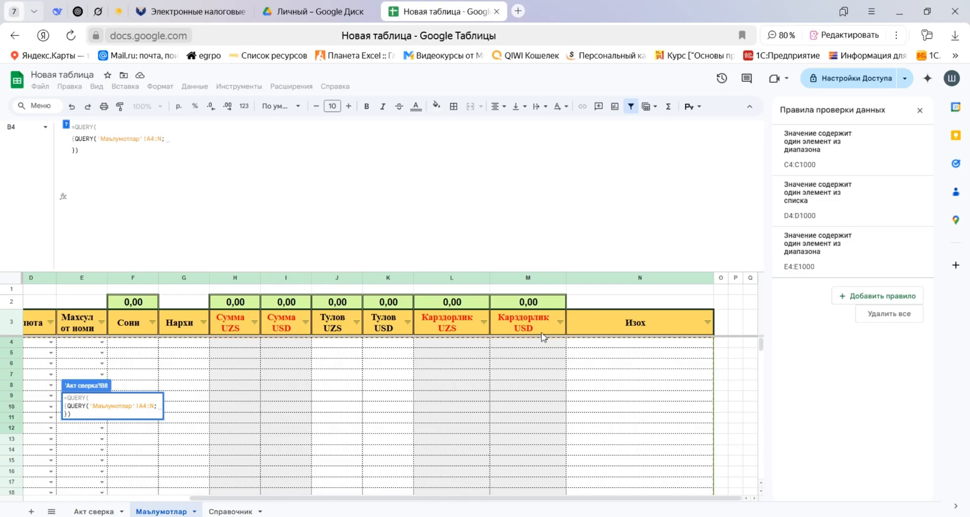
pyautogui.write('"SELECT')
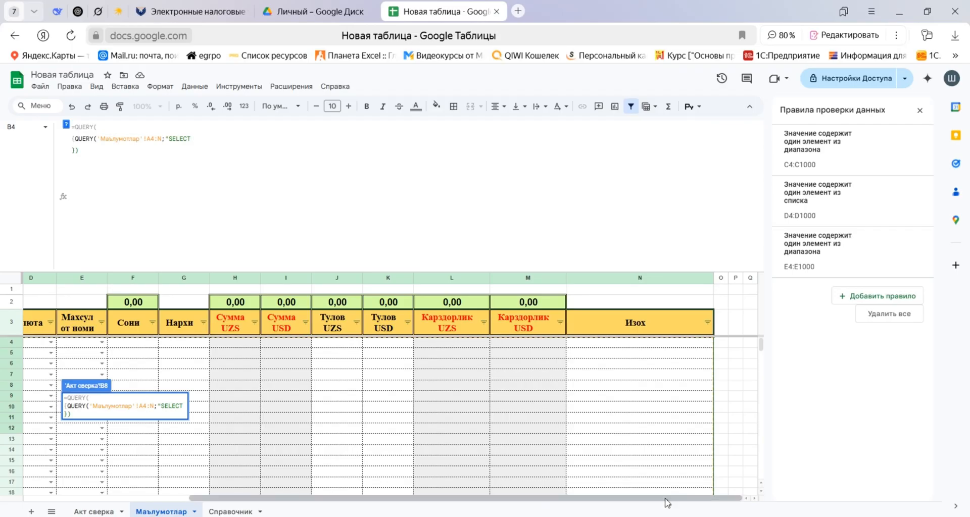
# List Маълумотлар columns D, B, E, F in the nested QUERY's SELECT clause and commit B8's formula.
pyautogui.moveTo(659, 501); pyautogui.dragTo(340, 502)
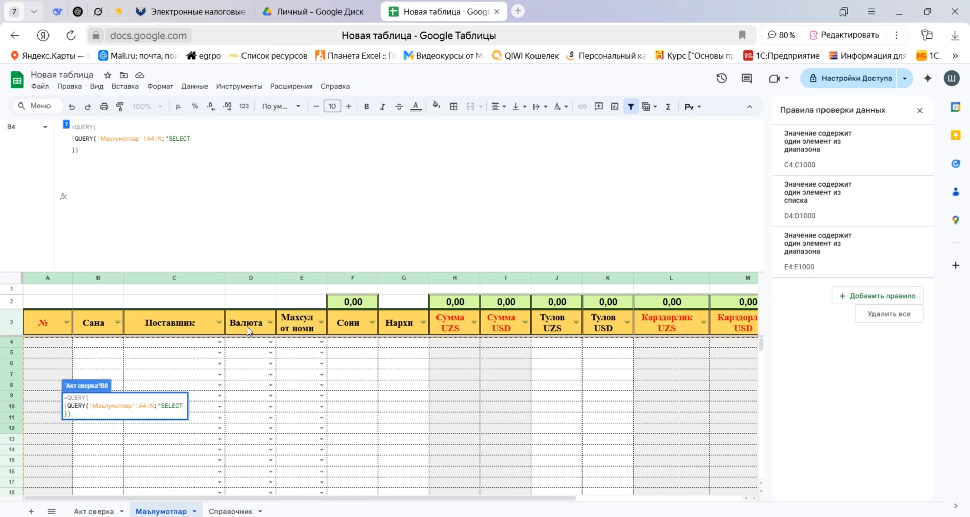
pyautogui.write('D,')
pyautogui.write('B,')
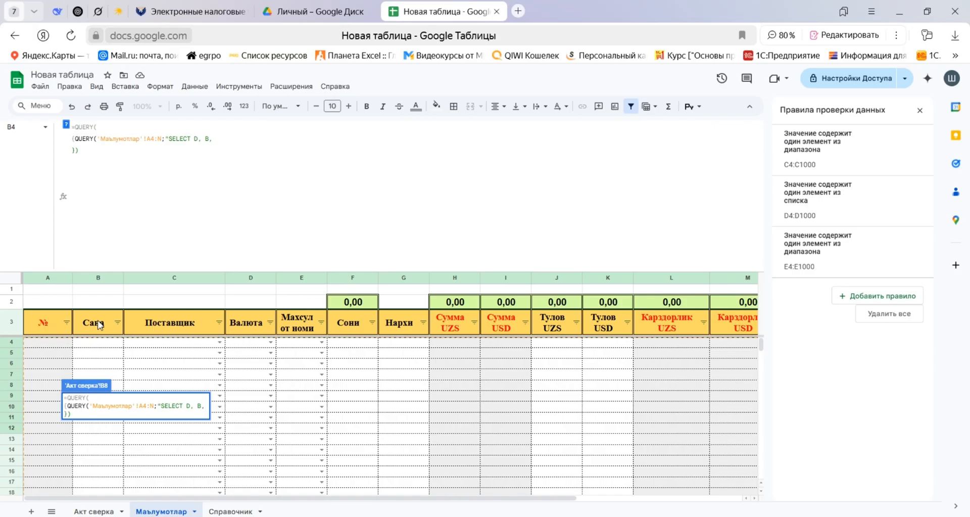
pyautogui.write('E, F,')
pyautogui.press('Return')
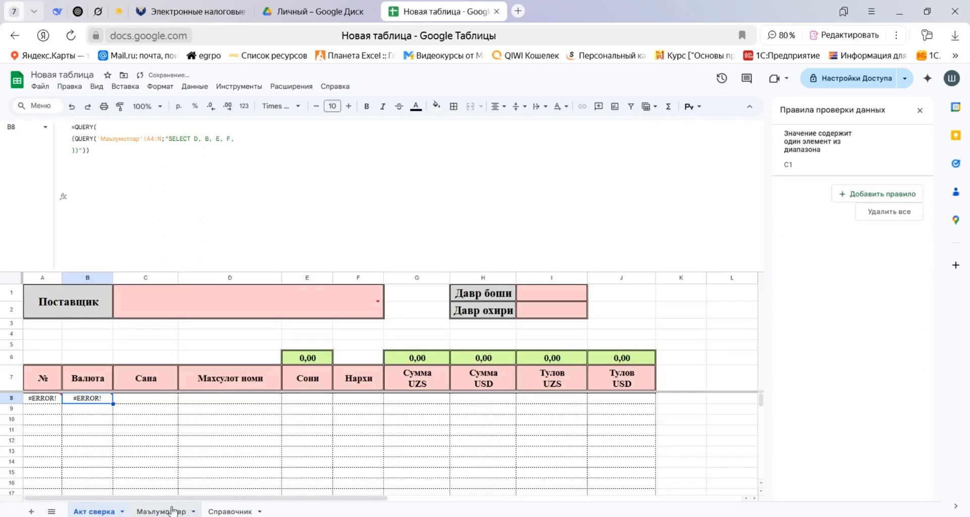
# Delete the stray closing parenthesis and brace before the closing quotation mark in B8's formula on Акт сверка.
pyautogui.click(173, 511)
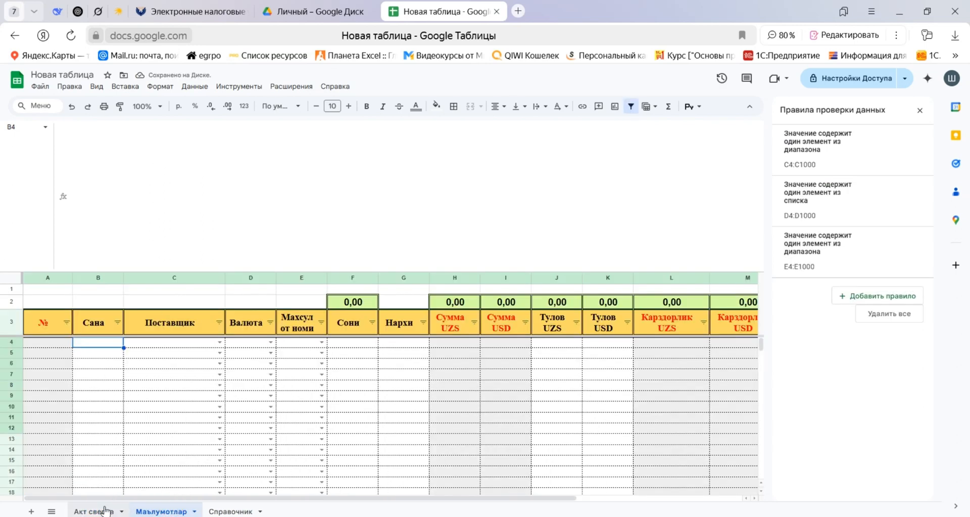
pyautogui.click(96, 512)
pyautogui.click(237, 138)
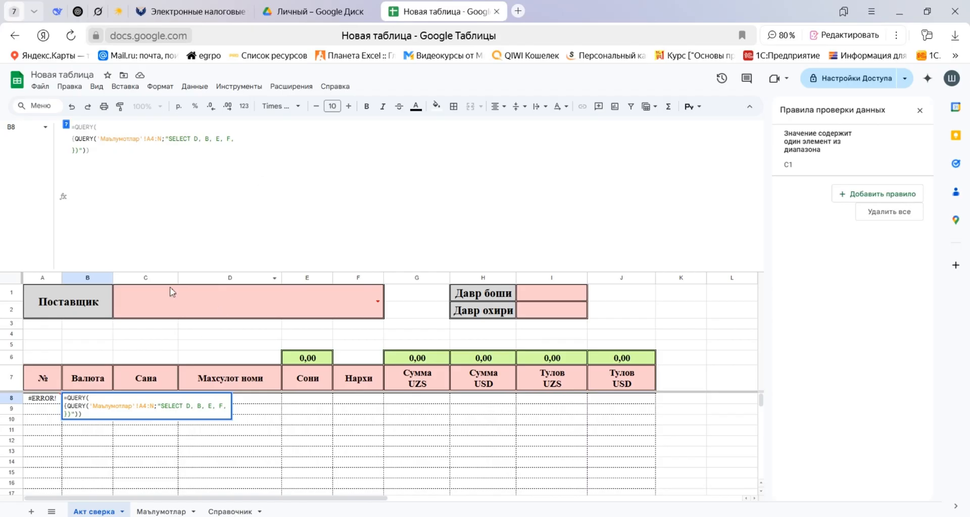
pyautogui.click(91, 151)
pyautogui.press('BackSpace')
pyautogui.press('BackSpace')
pyautogui.press('BackSpace')
pyautogui.click(253, 139)
pyautogui.click(103, 155)
pyautogui.press('BackSpace')
pyautogui.press('BackSpace')
# Extend the SELECT list in B8's formula with columns G and H, then commit the formula.
pyautogui.click(156, 511)
pyautogui.click(112, 513)
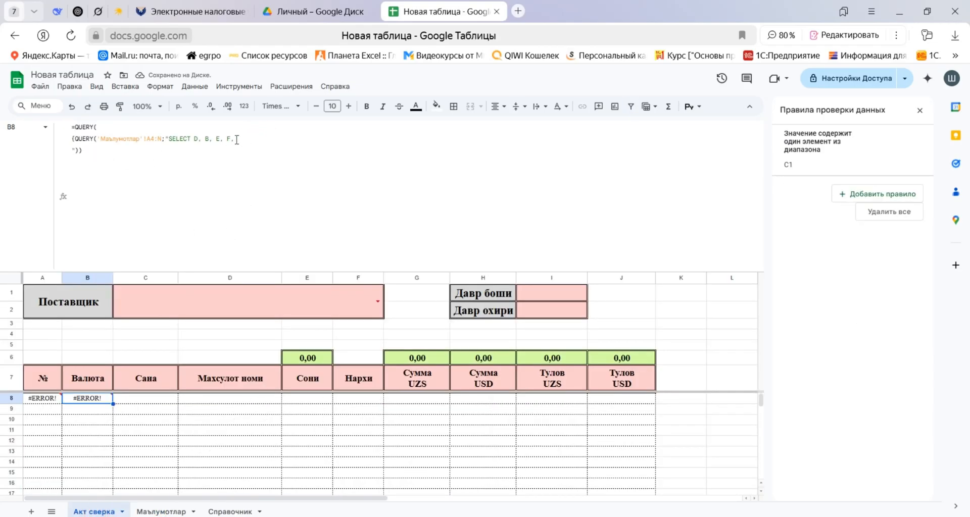
pyautogui.click(165, 511)
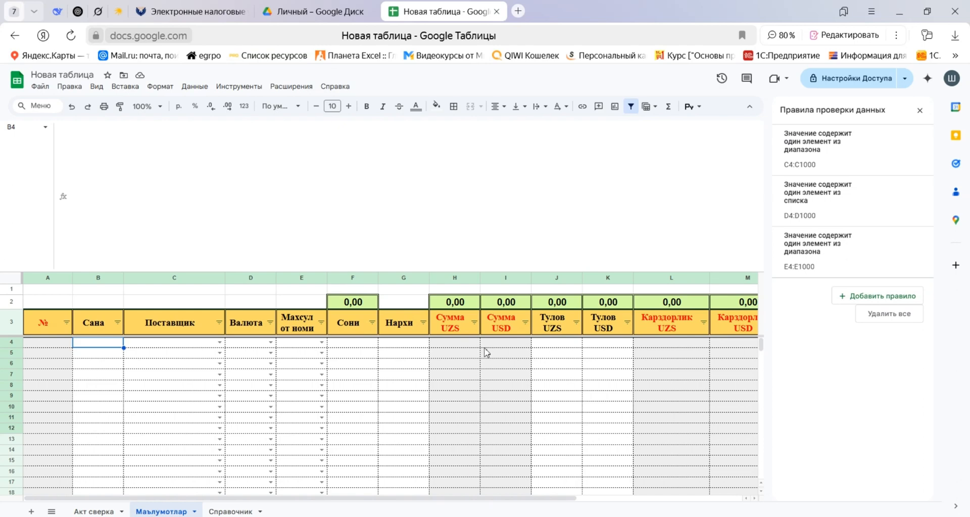
pyautogui.click(96, 511)
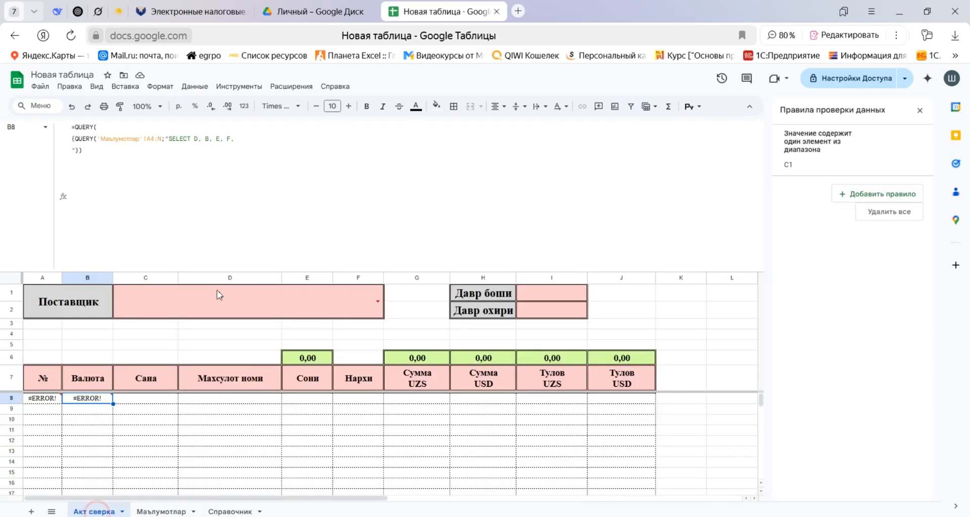
pyautogui.click(248, 139)
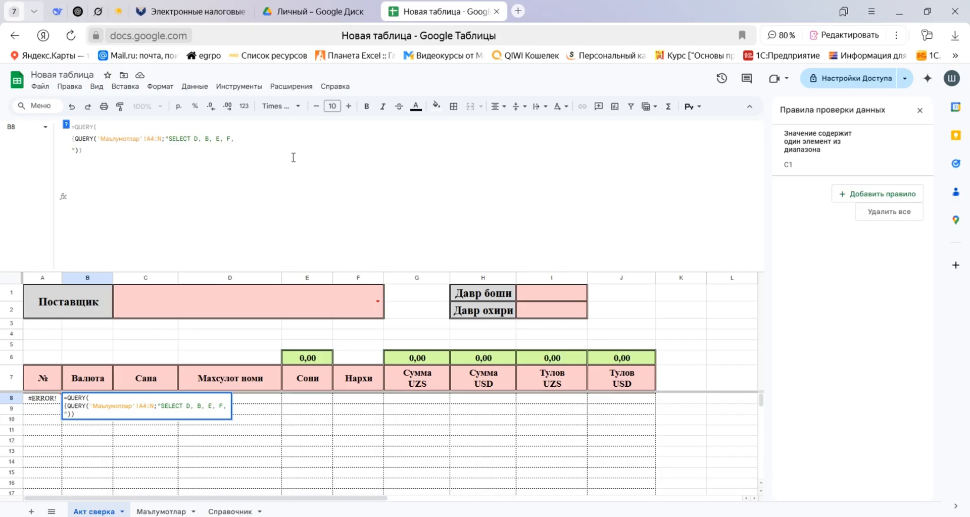
pyautogui.write('G, H,')
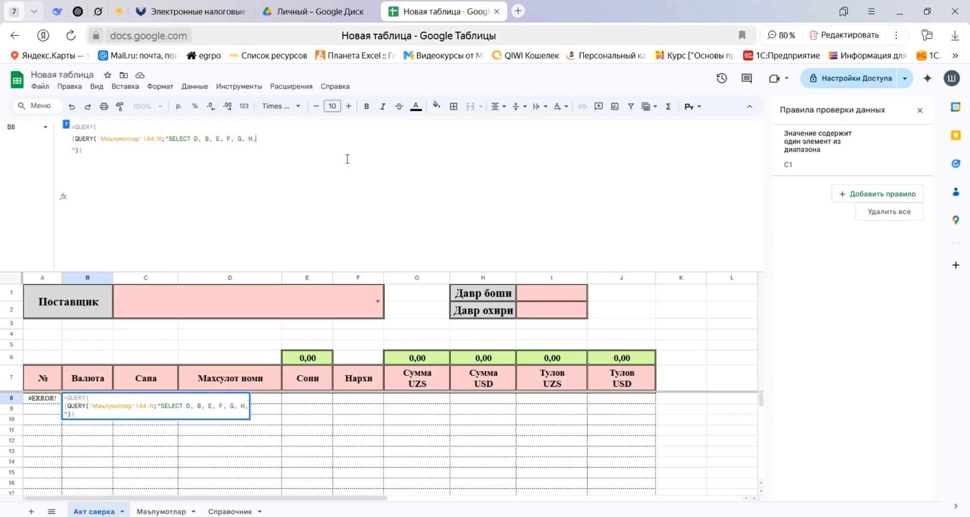
pyautogui.press('BackSpace')
pyautogui.press('Return')
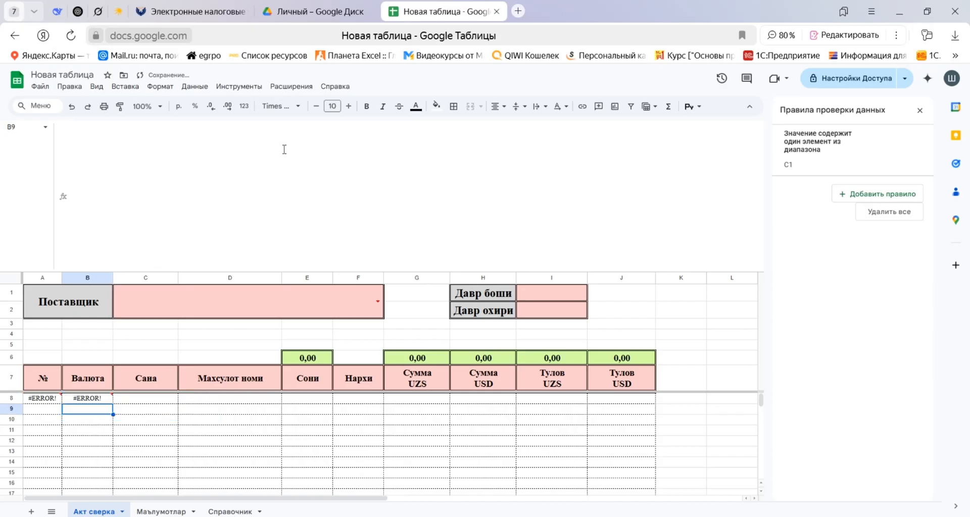
# Strip the outer QUERY and opening brace from B8's formula, leaving a single QUERY on 'Маълумотлар'!A4:N.
pyautogui.click(93, 399)
pyautogui.click(273, 138)
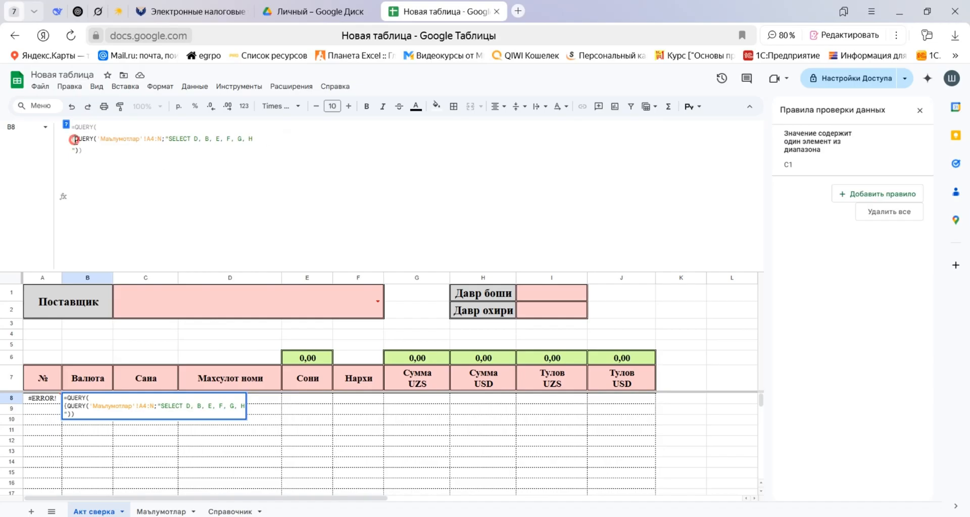
pyautogui.moveTo(75, 139); pyautogui.dragTo(75, 125)
pyautogui.press('BackSpace')
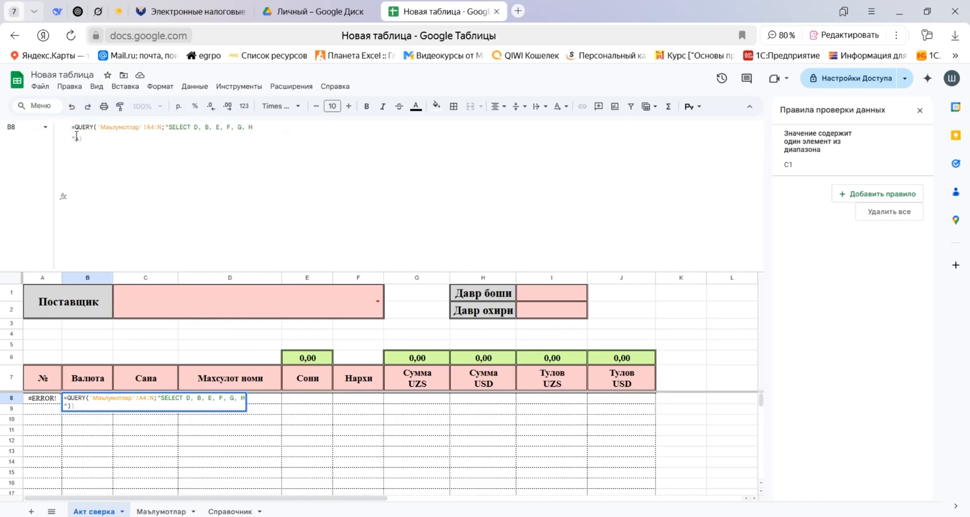
pyautogui.click(89, 137)
pyautogui.press('Return')
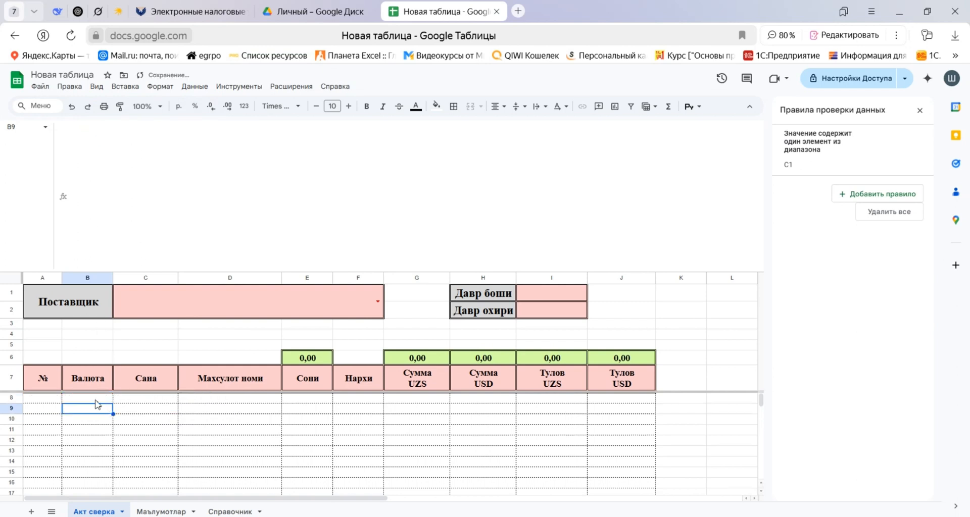
pyautogui.click(95, 403)
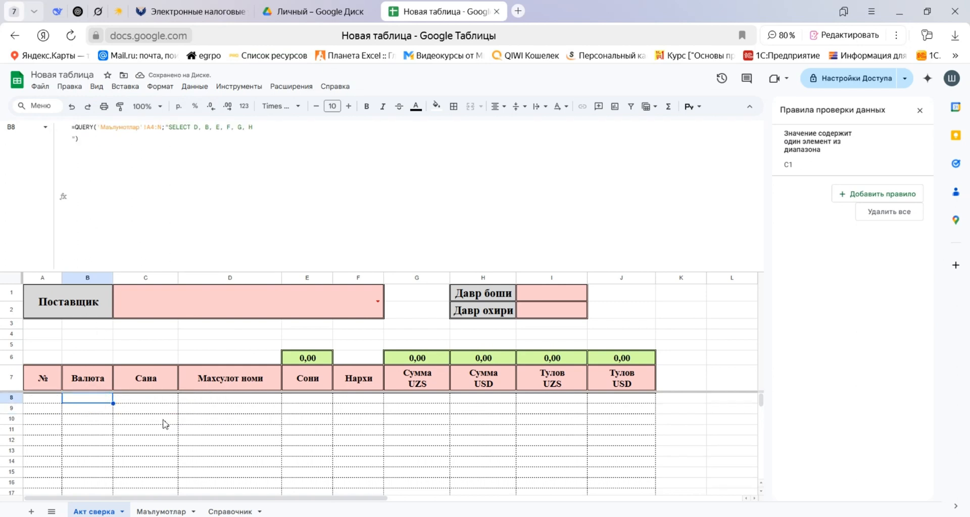
pyautogui.click(230, 178)
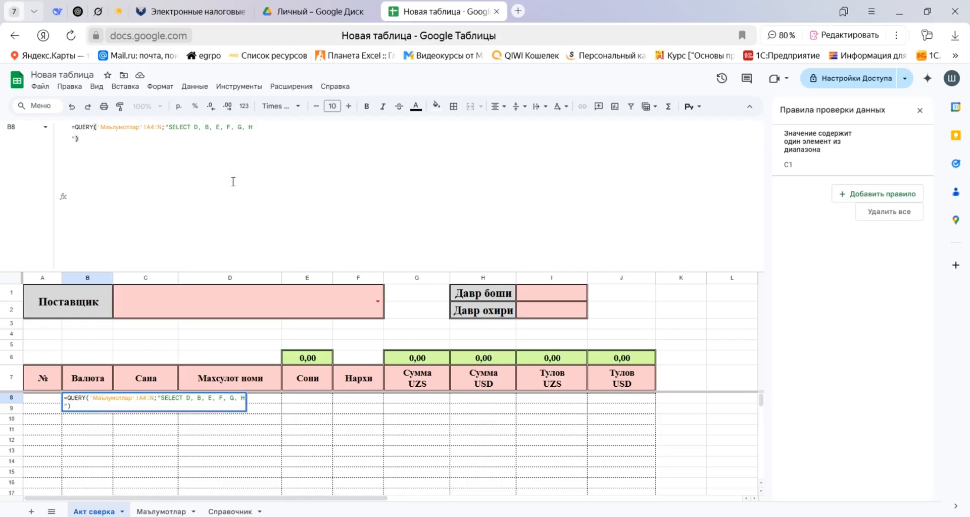
pyautogui.press('Tab')
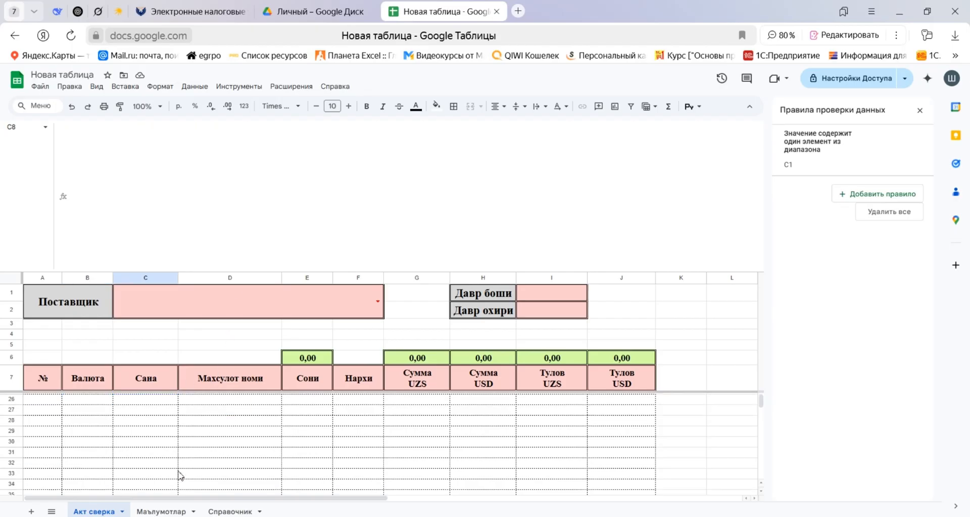
pyautogui.click(81, 402)
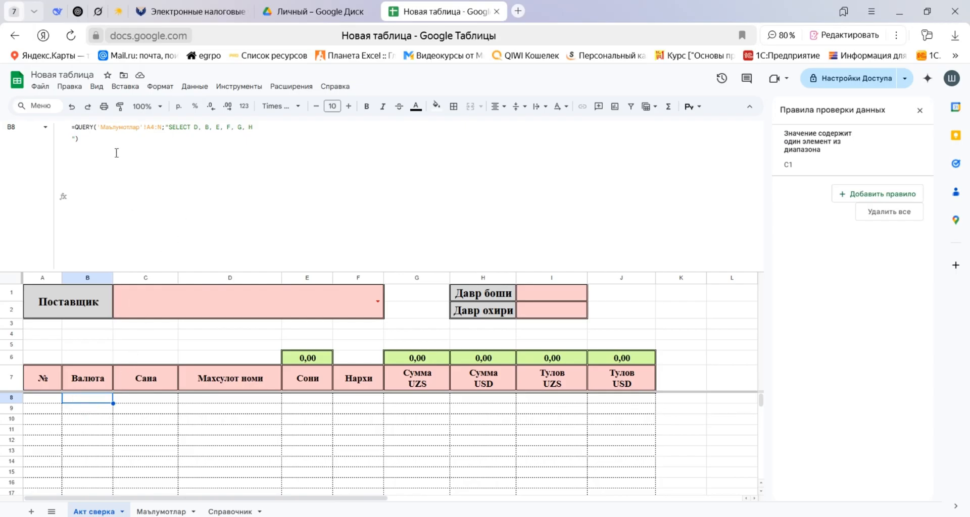
pyautogui.click(273, 126)
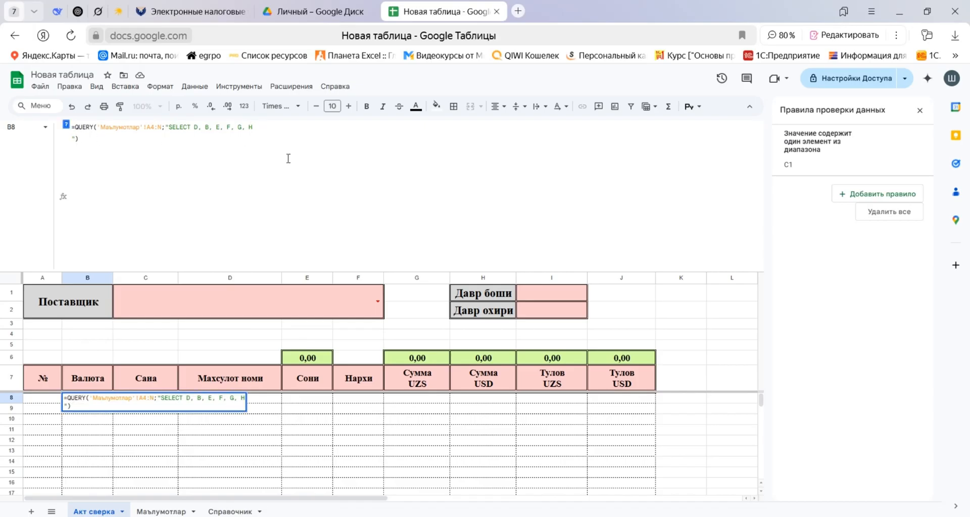
pyautogui.write(',')
pyautogui.press('Escape')
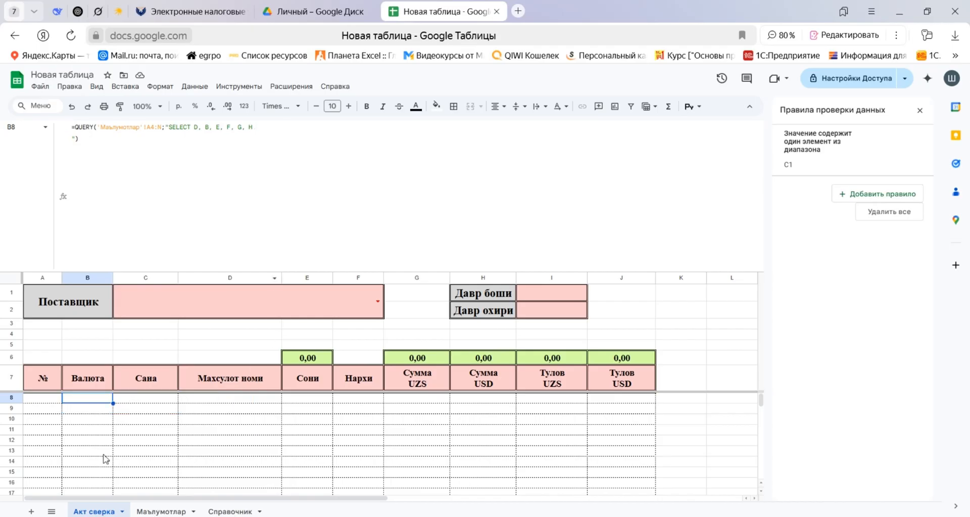
# Compare the Сумма USD, Тулов UZS and Тулов USD columns in Маълумотлар with the matching columns in Акт сверка.
pyautogui.click(159, 511)
pyautogui.click(507, 329)
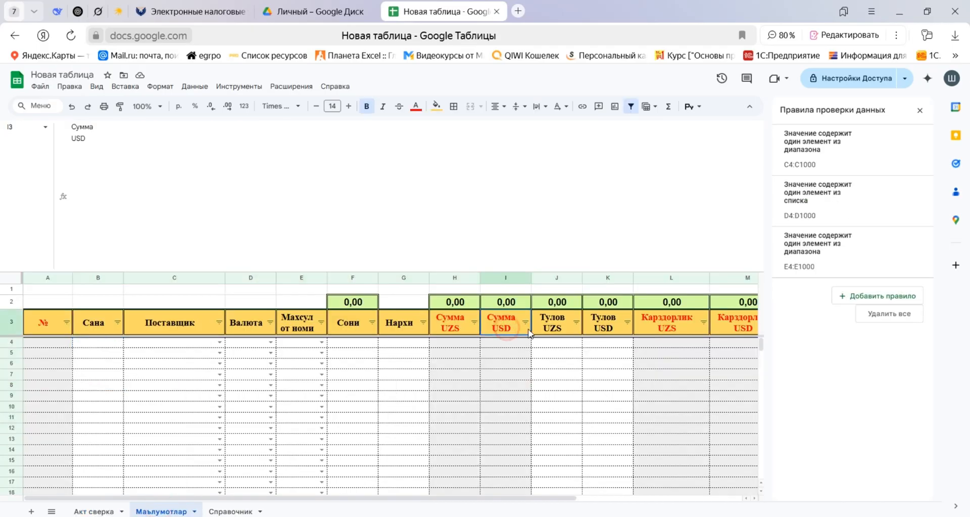
pyautogui.click(557, 326)
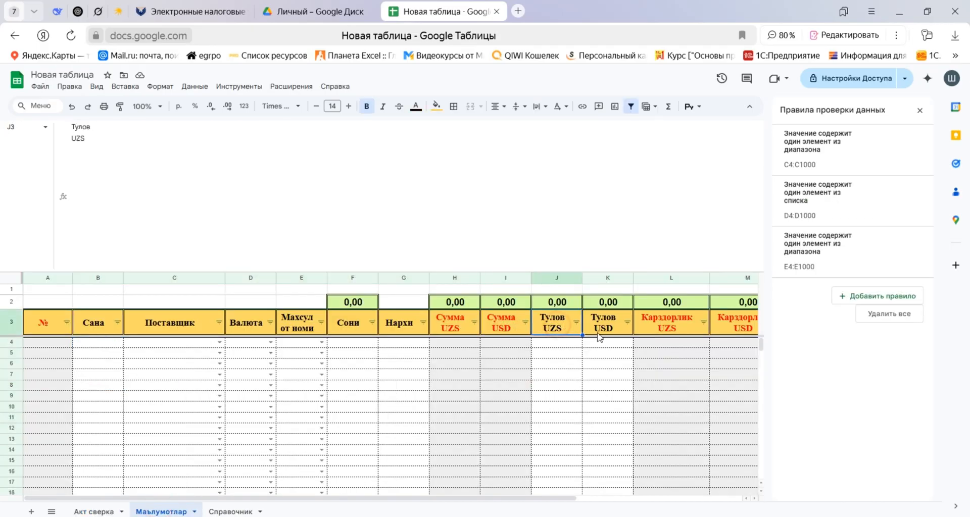
pyautogui.click(496, 324)
pyautogui.click(556, 326)
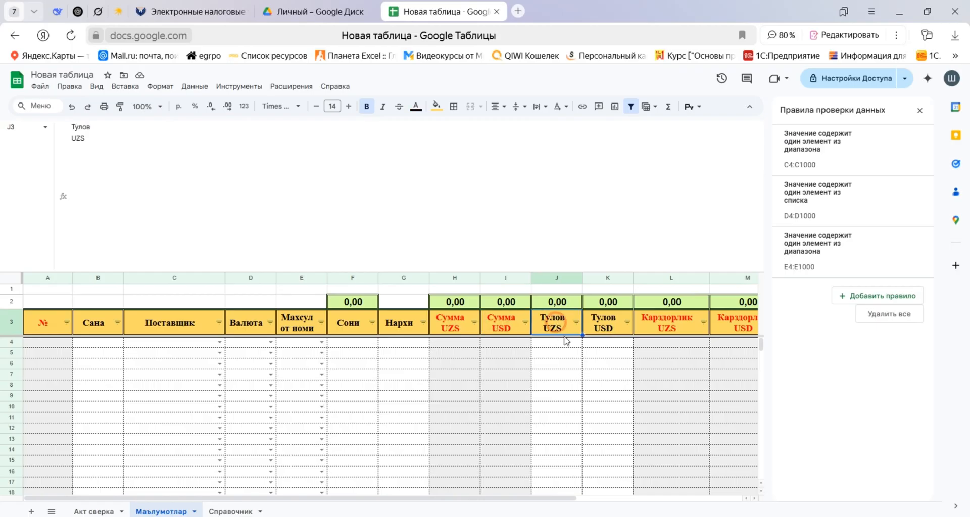
pyautogui.click(615, 327)
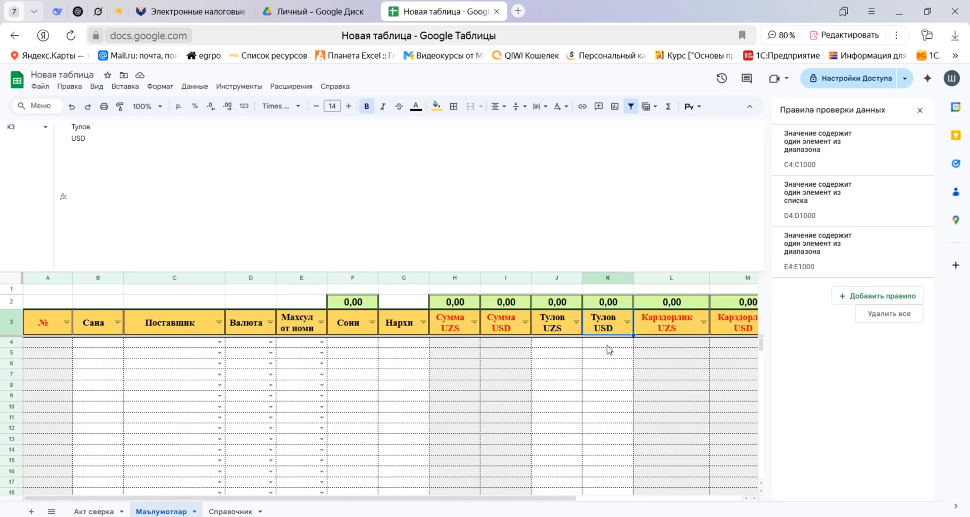
pyautogui.click(96, 511)
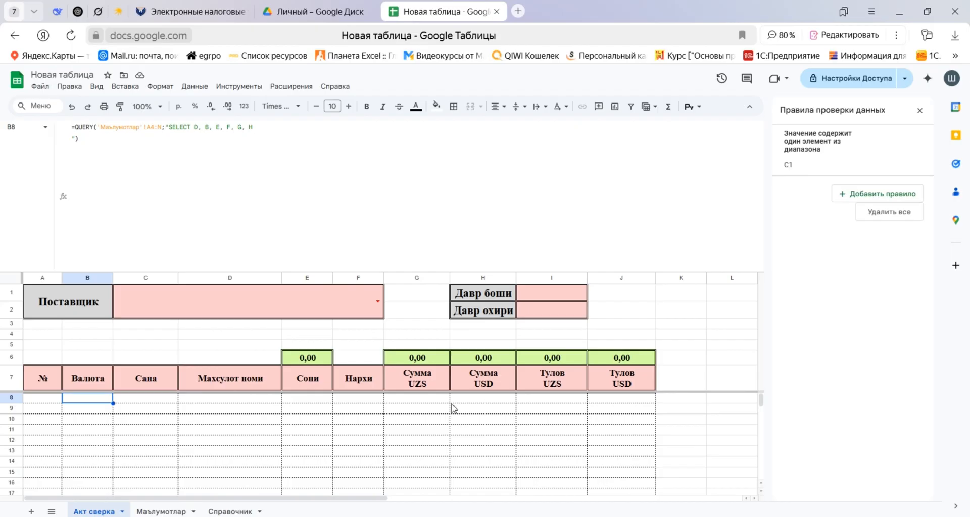
pyautogui.click(481, 398)
pyautogui.click(558, 397)
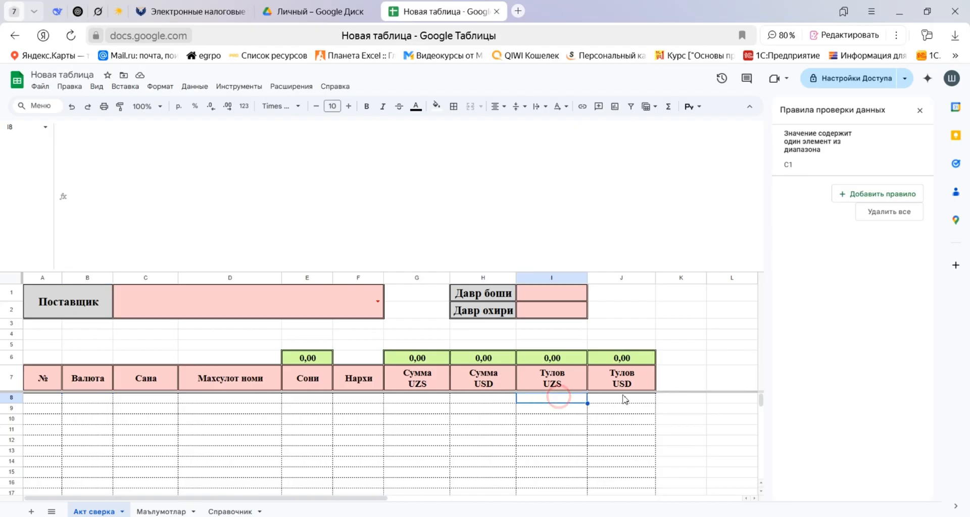
# Nest B8's existing query inside an outer QUERY by adding a line break, an opening curly brace and an inner Query call.
pyautogui.click(72, 398)
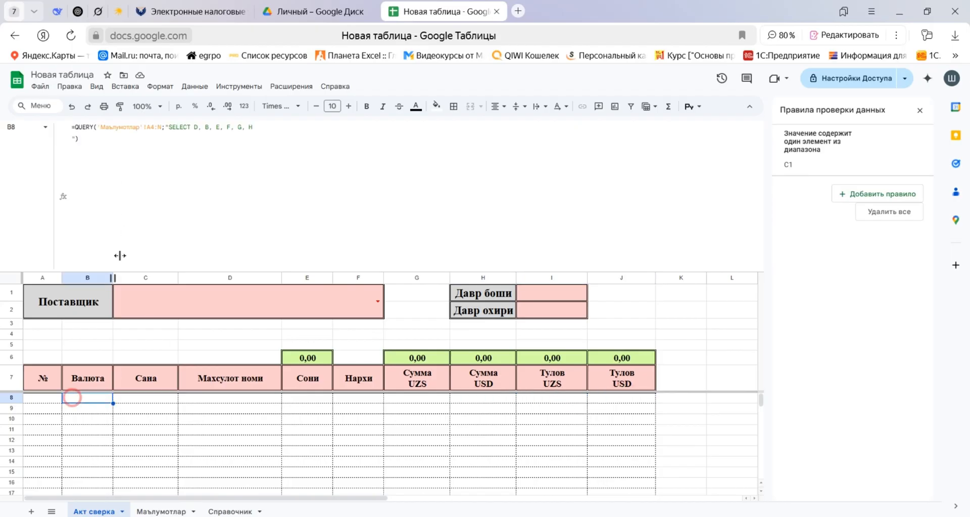
pyautogui.click(97, 125)
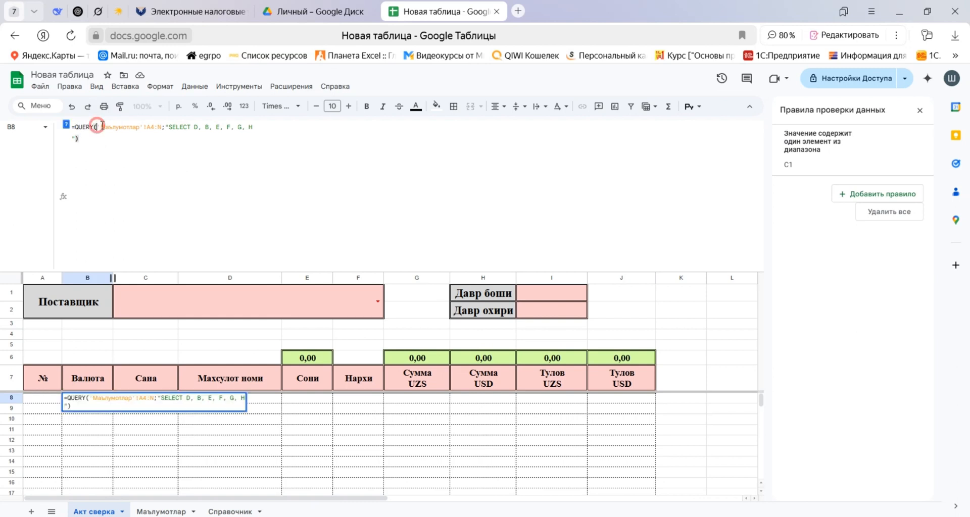
pyautogui.hotkey('ctrl', 'Return')
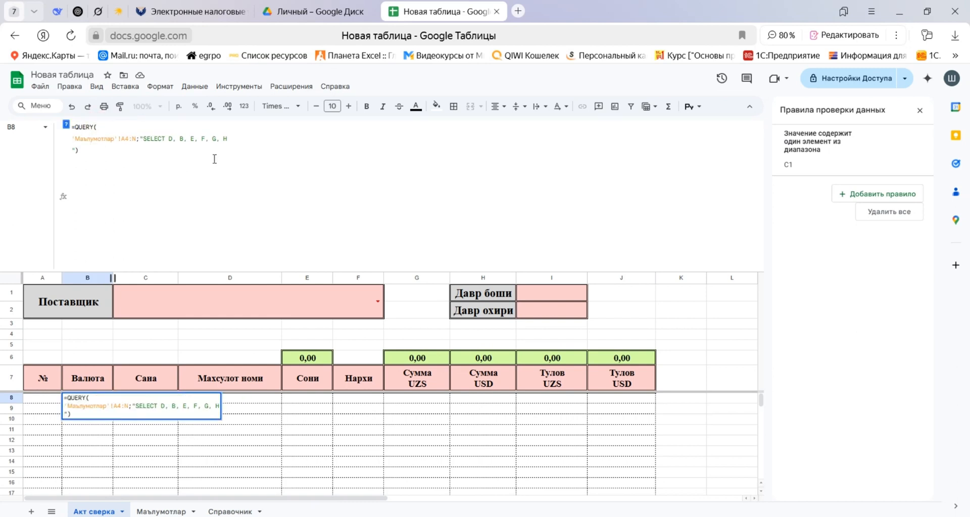
pyautogui.write('{')
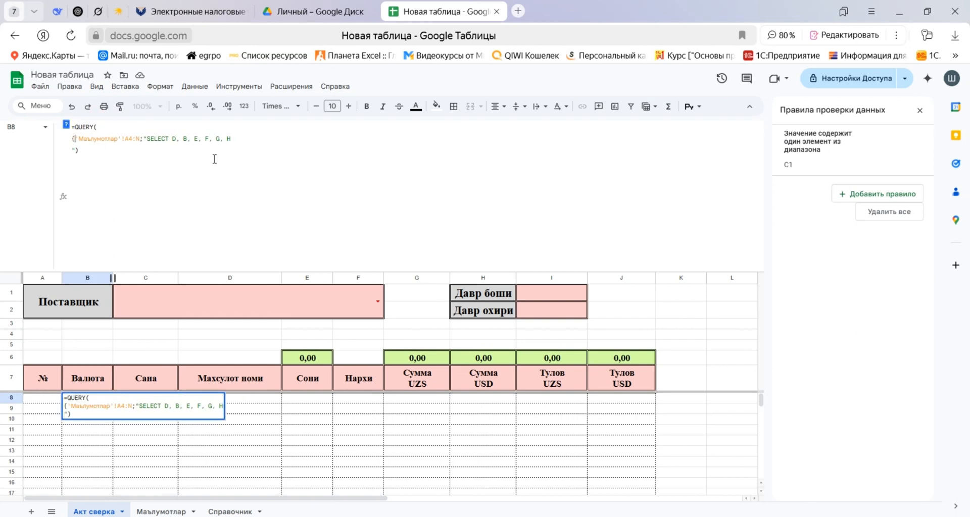
pyautogui.write('Query')
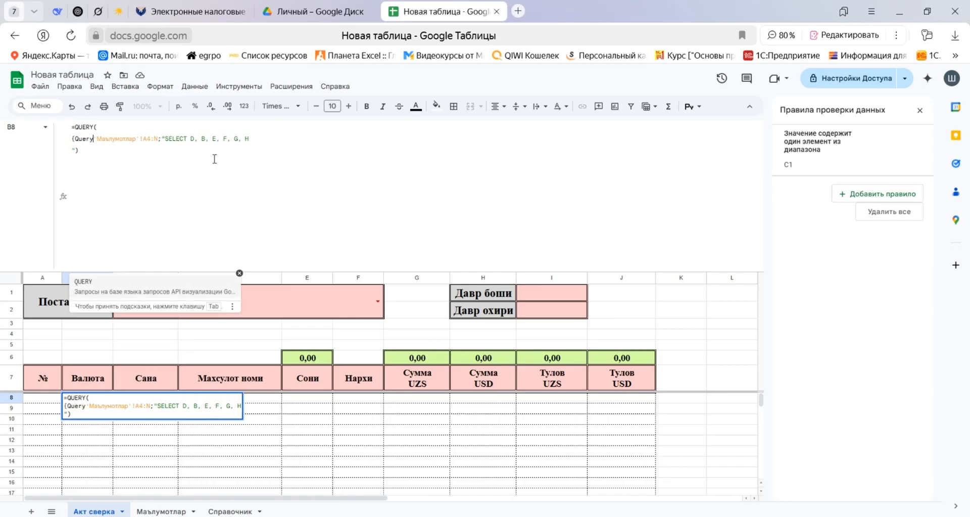
pyautogui.write('(')
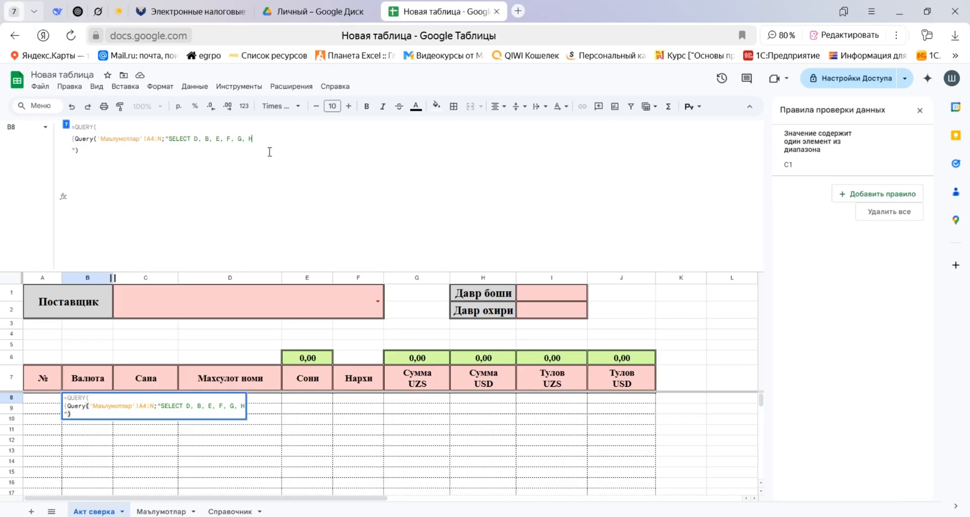
pyautogui.write(', 0,')
# Add the placeholder columns 0, 1-1 and 2-2 after H in the inner Query's SELECT list.
pyautogui.write('1')
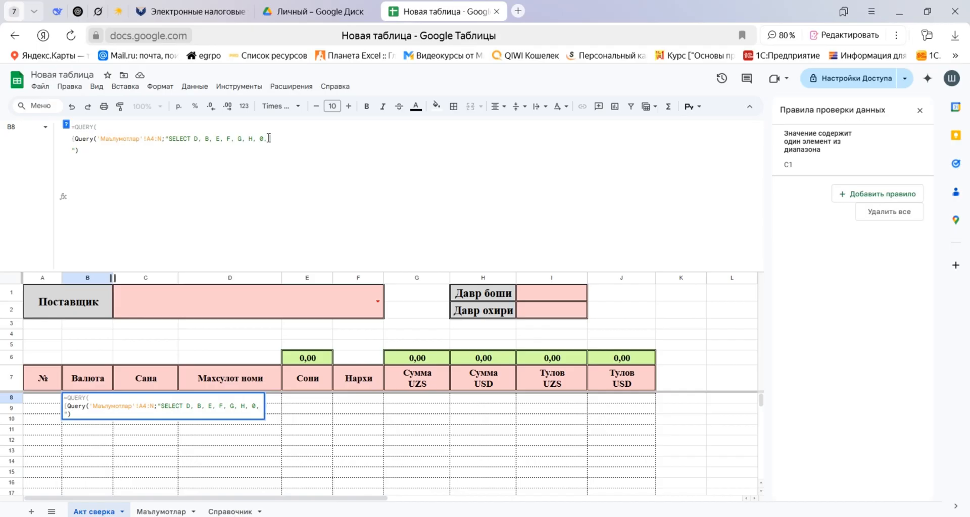
pyautogui.write(', 2')
pyautogui.click(273, 139)
pyautogui.write('-1')
pyautogui.click(325, 142)
pyautogui.write('-2')
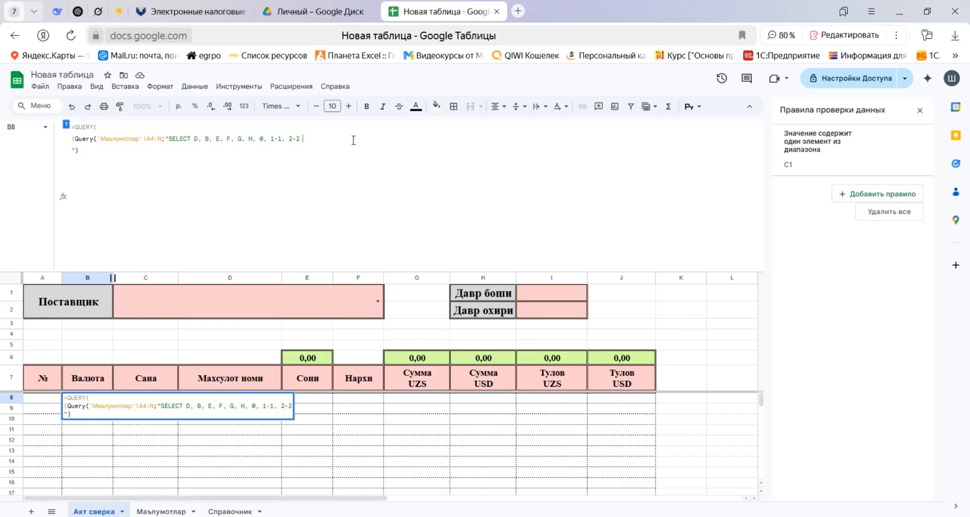
pyautogui.write(' where')
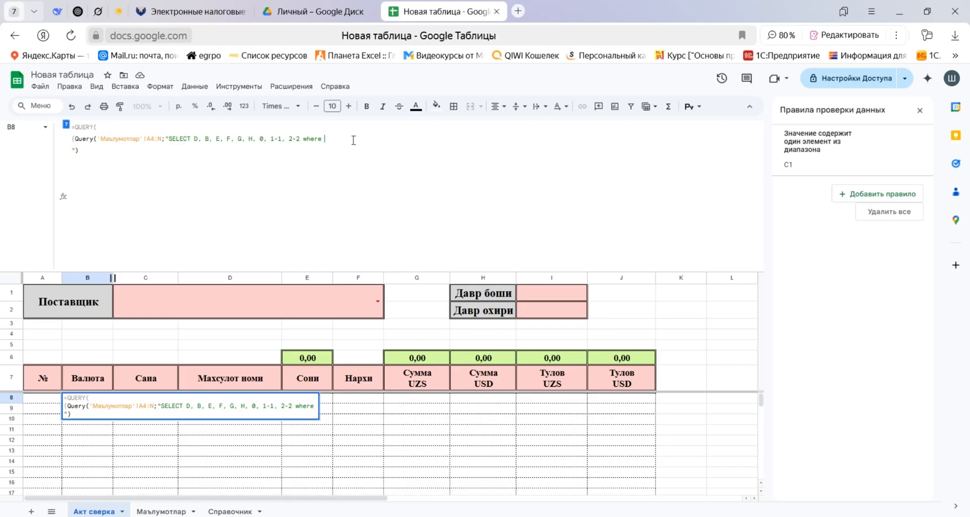
pyautogui.write(" D = 'UZS'")
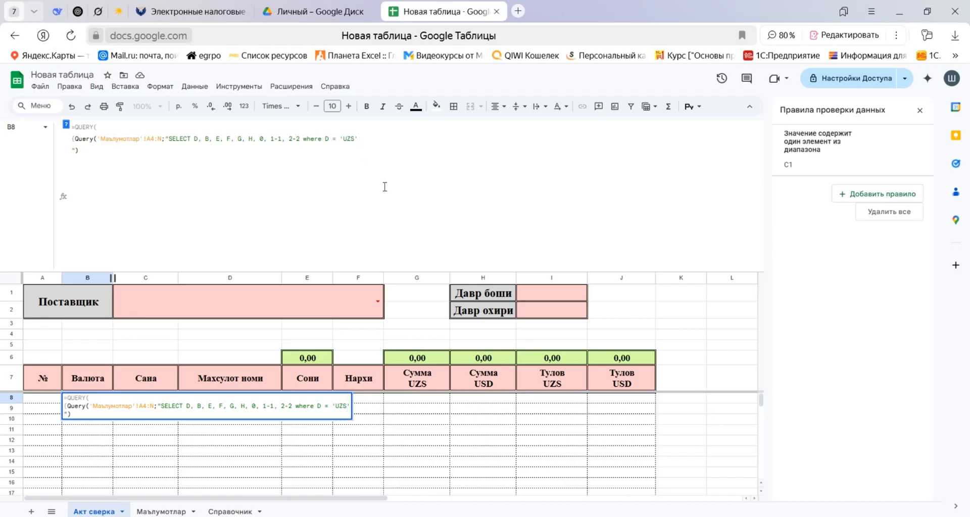
pyautogui.write(' and')
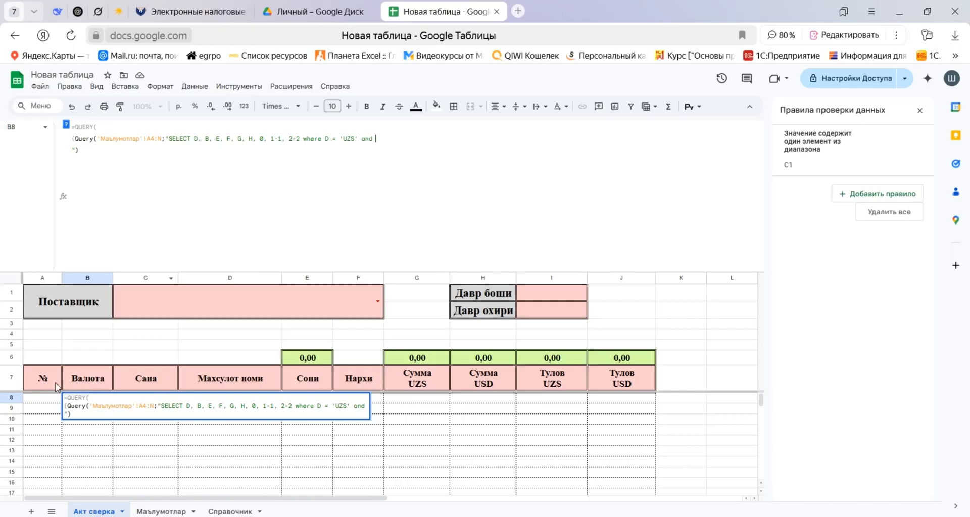
# Check the Маълумотлар column headings, then complete the inner Query's filter in B8 with G is not null and close the call.
pyautogui.click(158, 512)
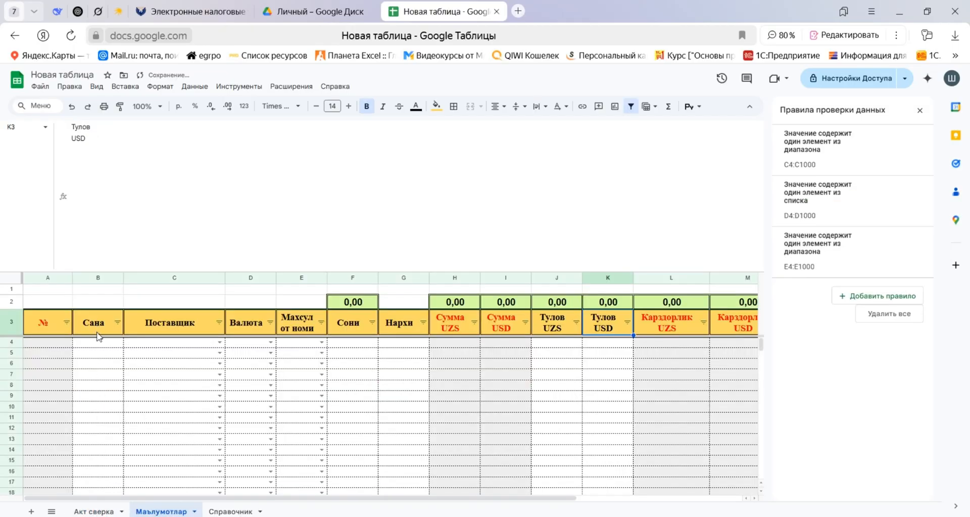
pyautogui.click(94, 511)
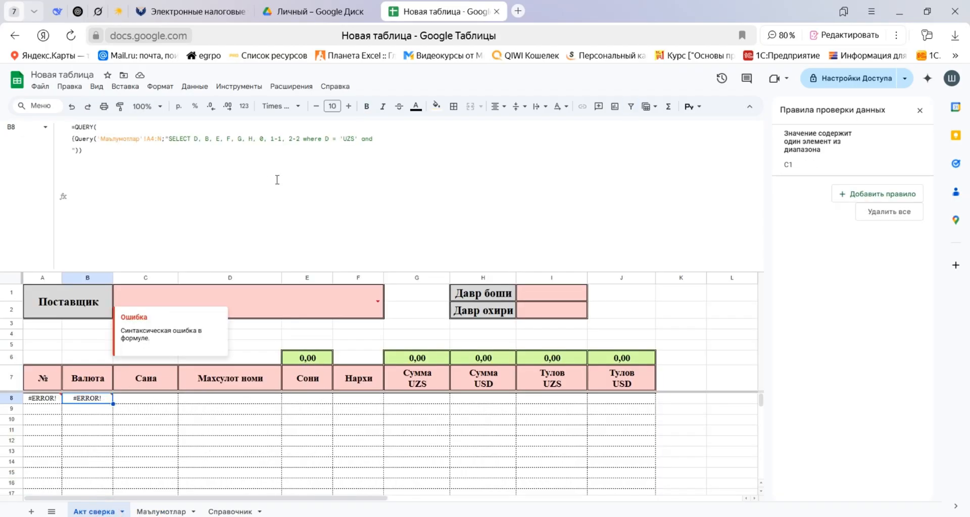
pyautogui.click(382, 137)
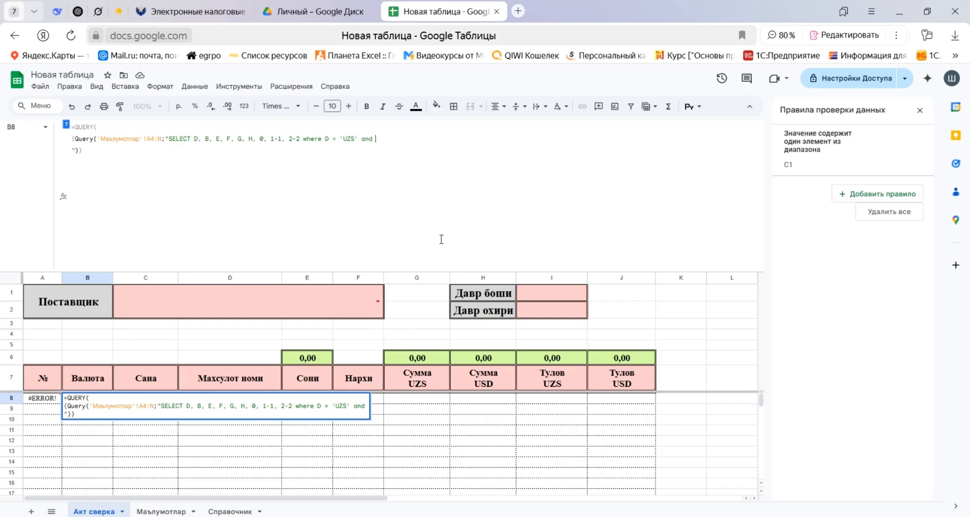
pyautogui.write('G is not null")')
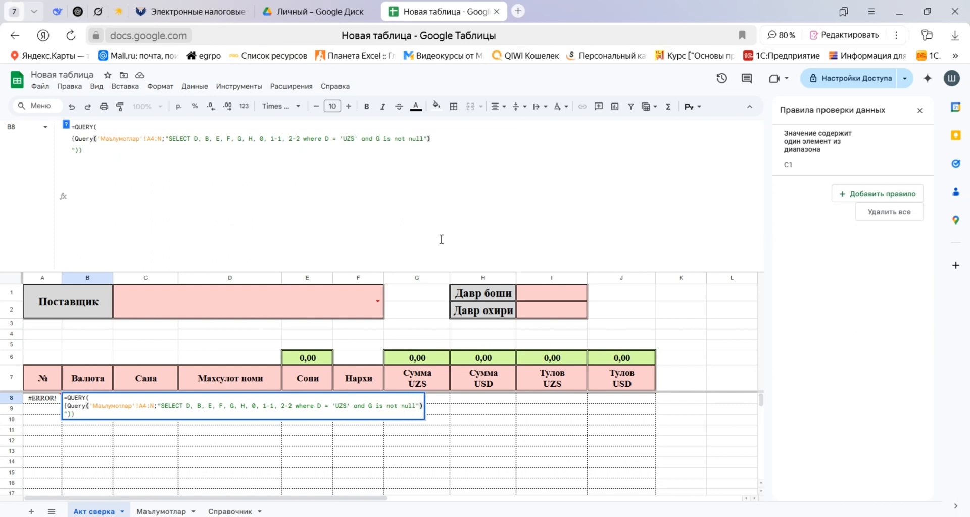
pyautogui.write(';')
# Duplicate the inner Query onto three more lines separated by semicolons, ending the four-query array with a closing brace and semicolon.
pyautogui.moveTo(431, 138); pyautogui.dragTo(63, 156)
pyautogui.write('Query(\'Маълумотлар\'!A4:N;"SELECT D, B, E, F, G, H, 0, 1-1, 2-2 where D = \'UZS\' and G is not null")')
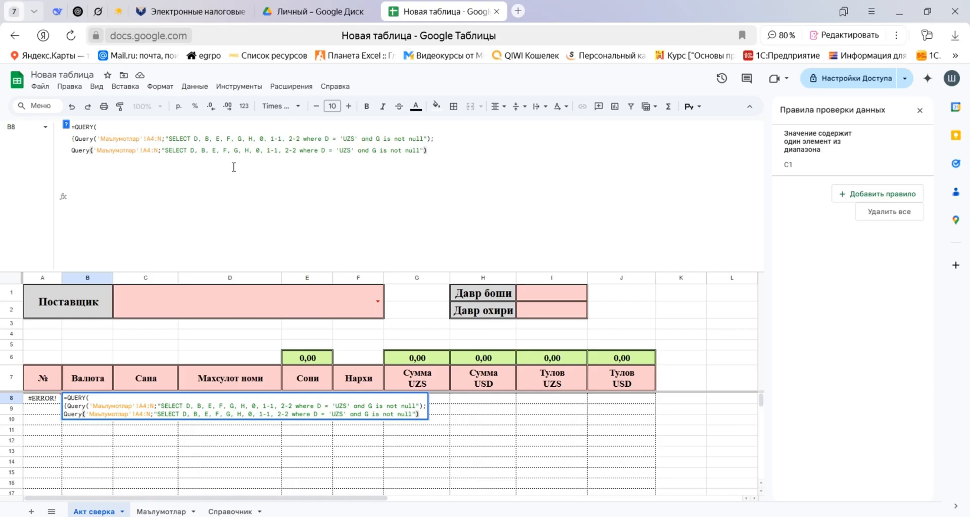
pyautogui.write(';')
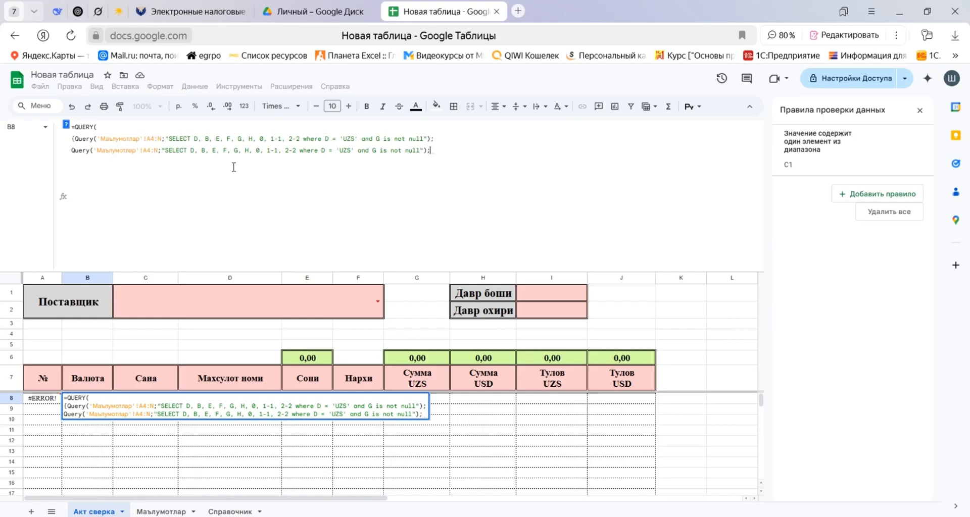
pyautogui.hotkey('ctrl', 'Return')
pyautogui.write('Query(\'Маълумотлар\'!A4:N;"SELECT D, B, E, F, G, H, 0, 1-1, 2-2 where D = \'UZS\' and G is not null")')
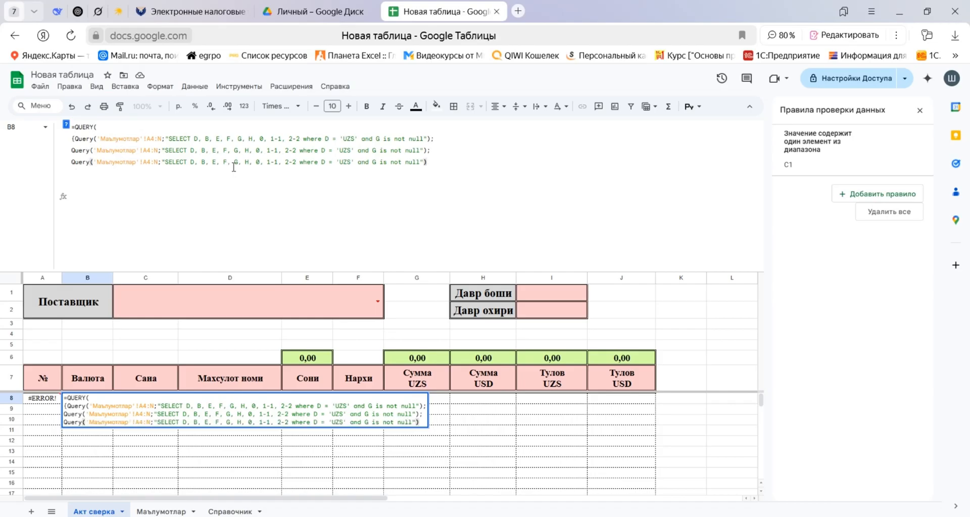
pyautogui.write(';')
pyautogui.hotkey('ctrl', 'Return')
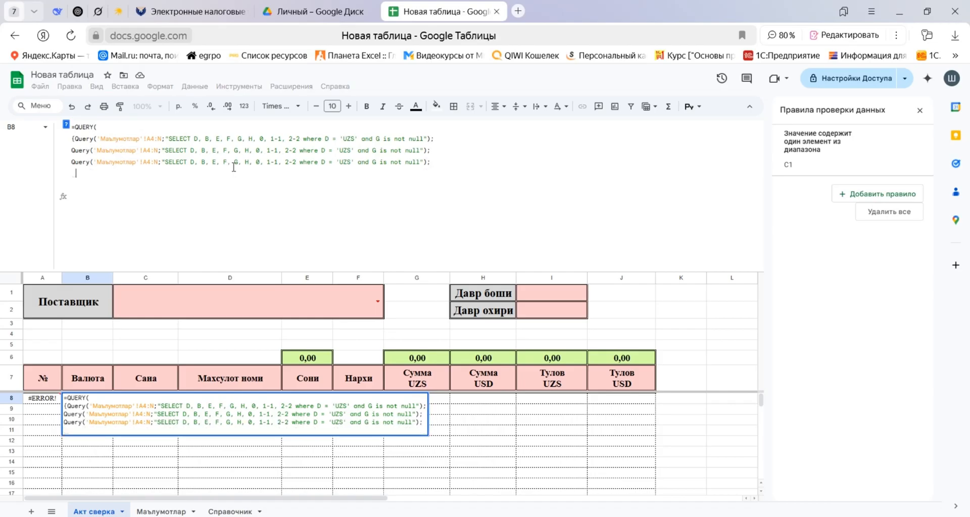
pyautogui.write('Query(\'Маълумотлар\'!A4:N;"SELECT D, B, E, F, G, H, 0, 1-1, 2-2 where D = \'UZS\' and G is not null")')
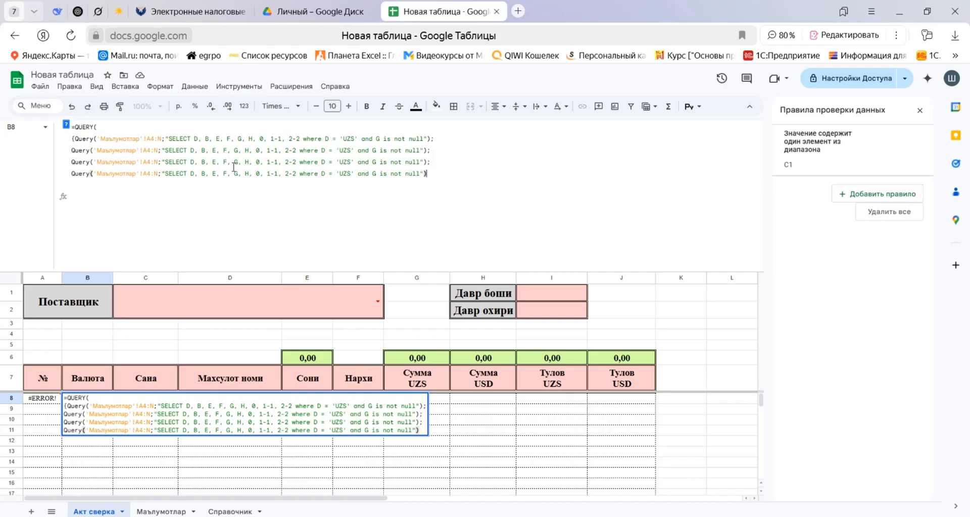
pyautogui.write(')')
pyautogui.write(';')
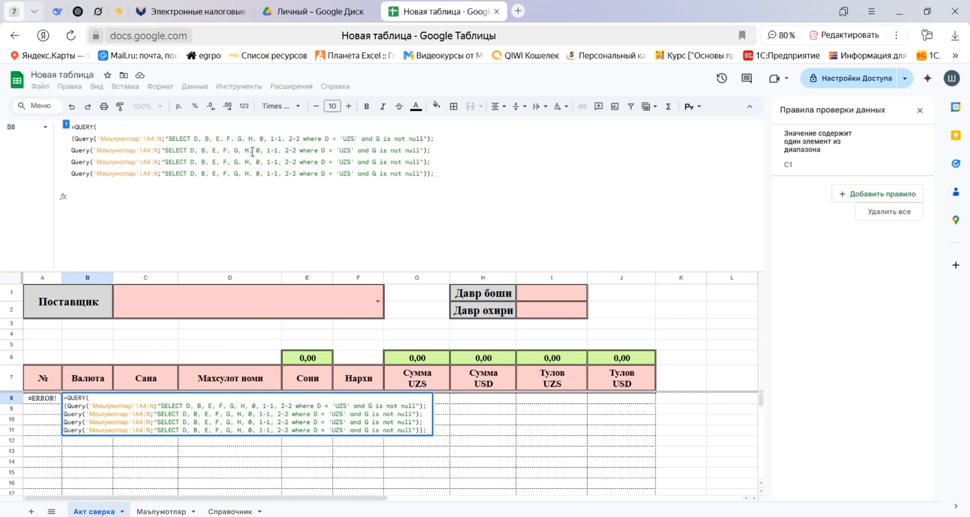
# In the second Query, replace H with 0 and the original 0 with I, and set the currency condition to 'USD'.
pyautogui.doubleClick(247, 150)
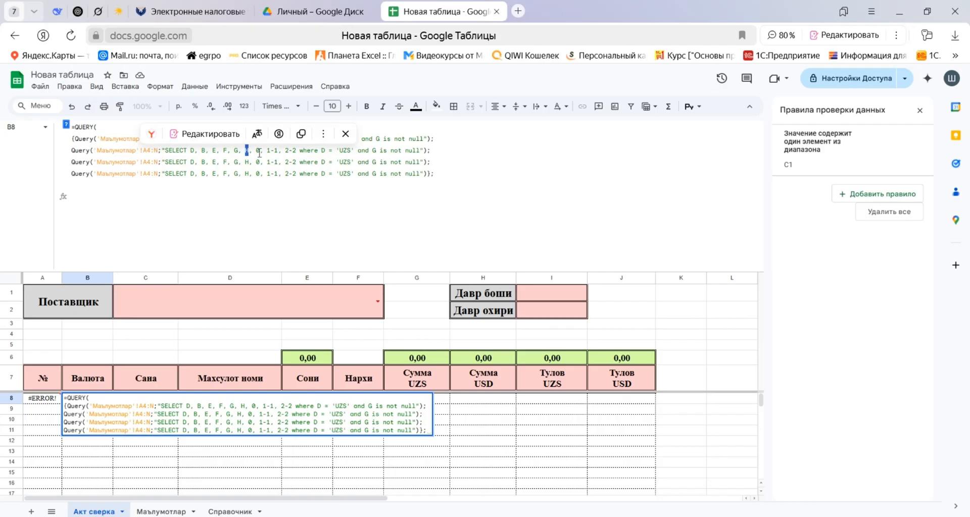
pyautogui.click(346, 134)
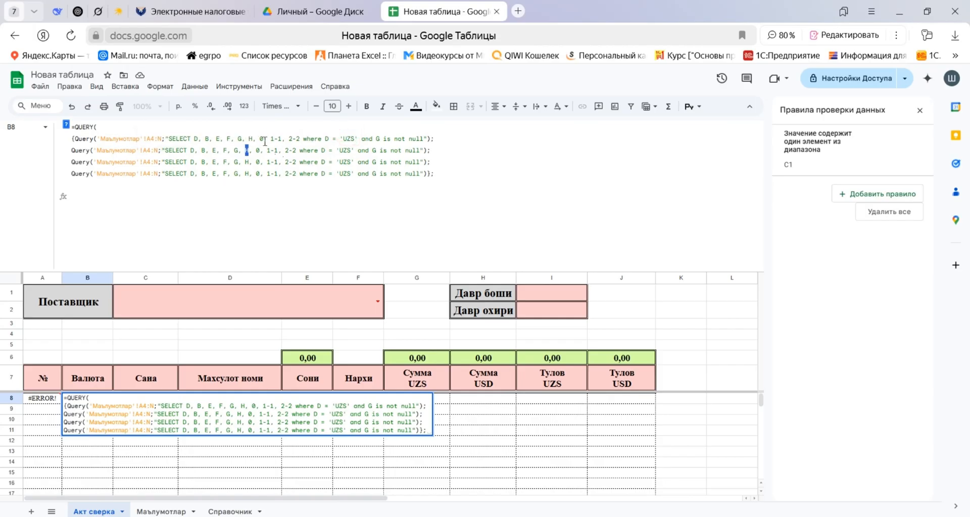
pyautogui.write('0')
pyautogui.doubleClick(259, 150)
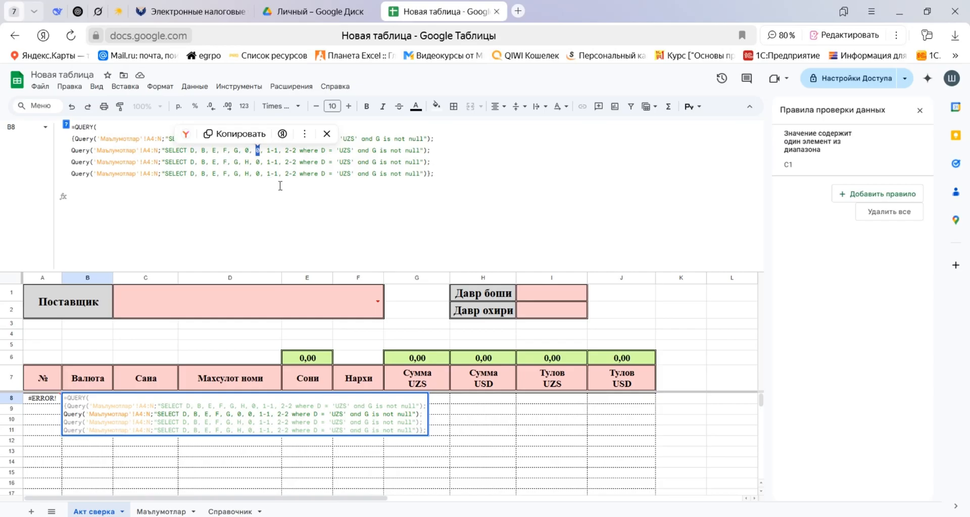
pyautogui.write('I')
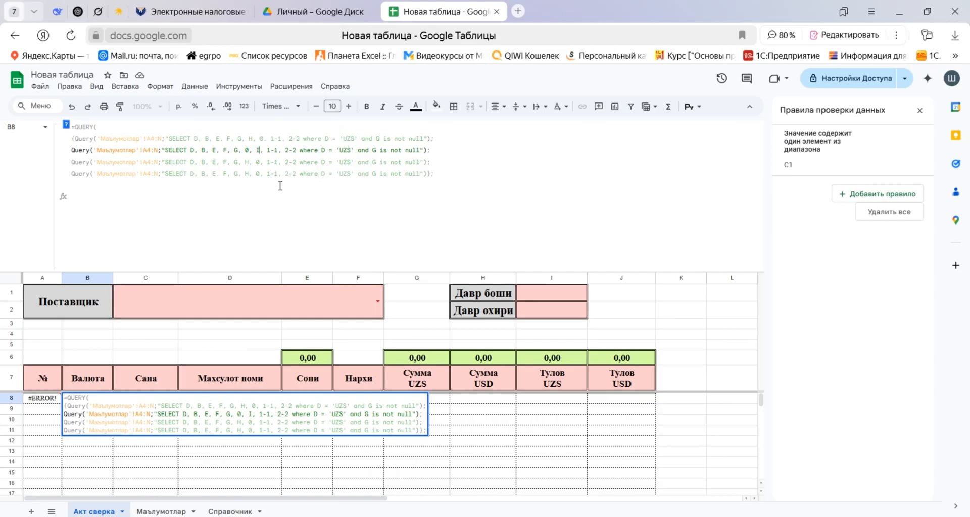
pyautogui.doubleClick(347, 150)
pyautogui.write('US')
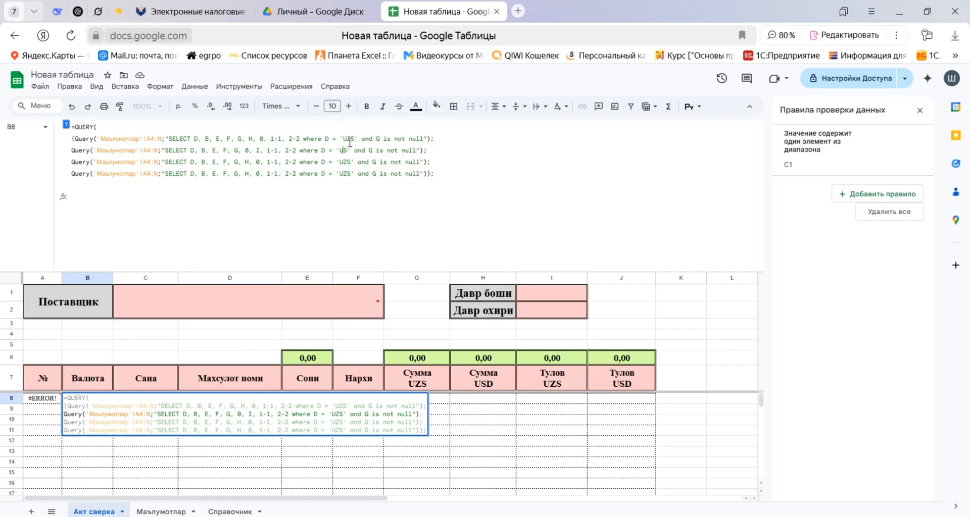
pyautogui.write('D')
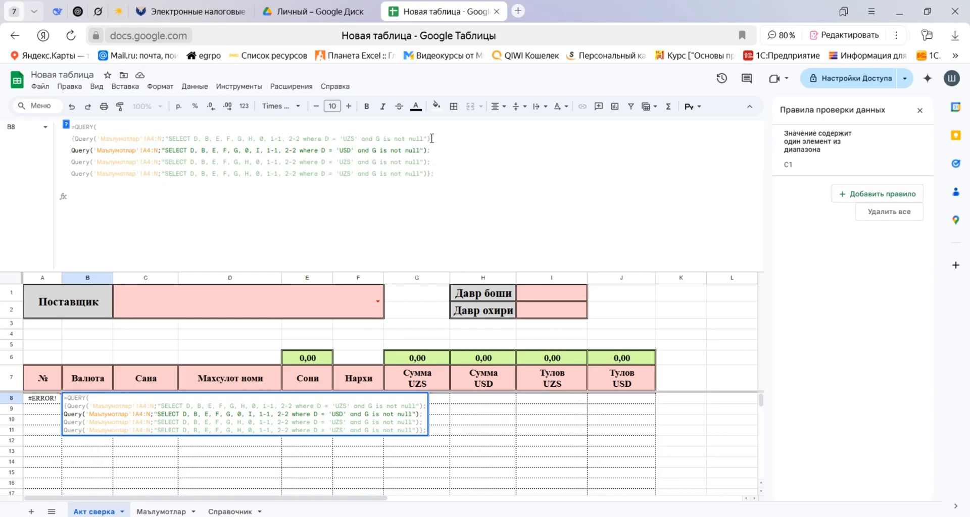
# Review the currency conditions of the first two Queries and set the fourth Query's condition to D = 'USD'.
pyautogui.moveTo(431, 139); pyautogui.dragTo(318, 139)
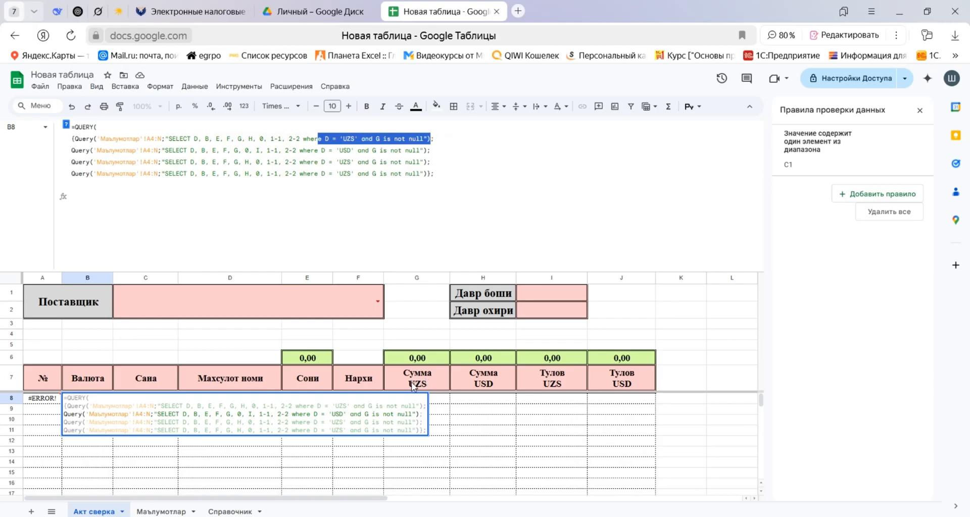
pyautogui.moveTo(427, 150); pyautogui.dragTo(325, 151)
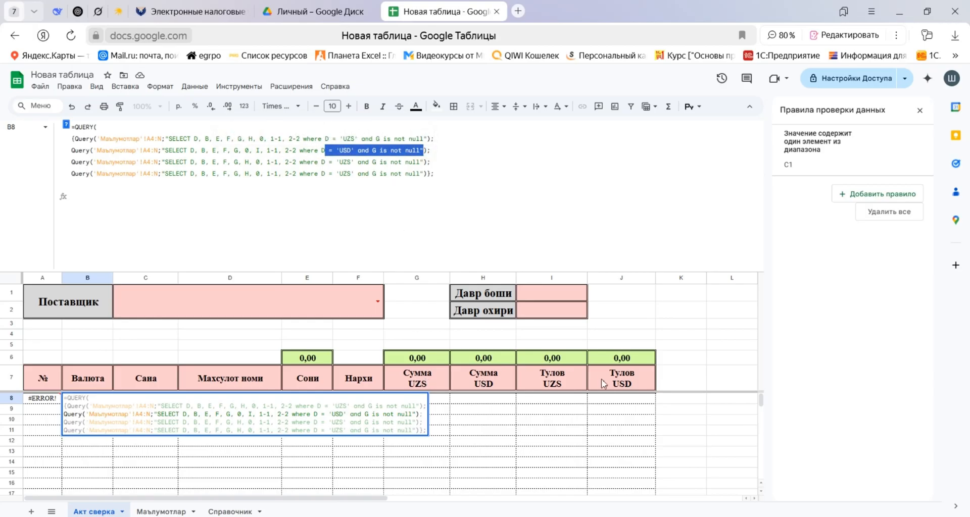
pyautogui.click(347, 162)
pyautogui.click(346, 173)
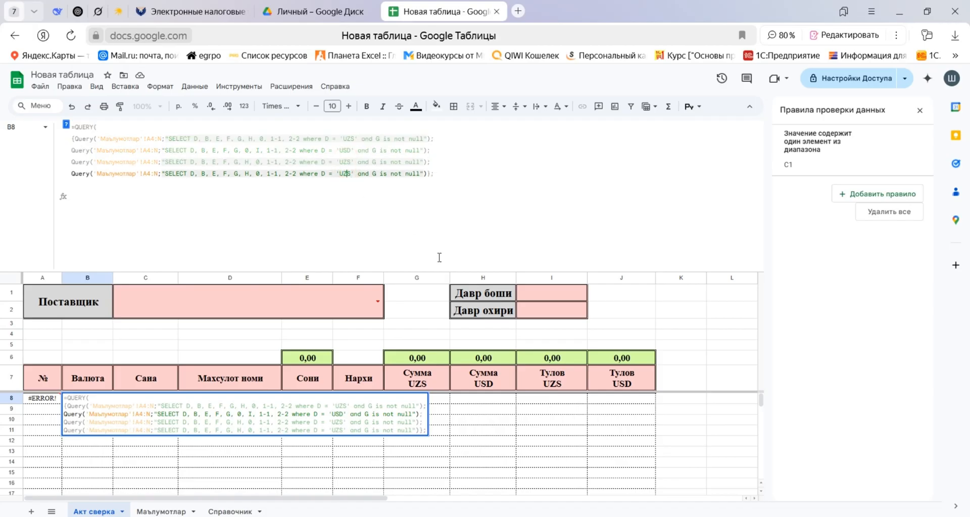
pyautogui.press('BackSpace')
pyautogui.write('D')
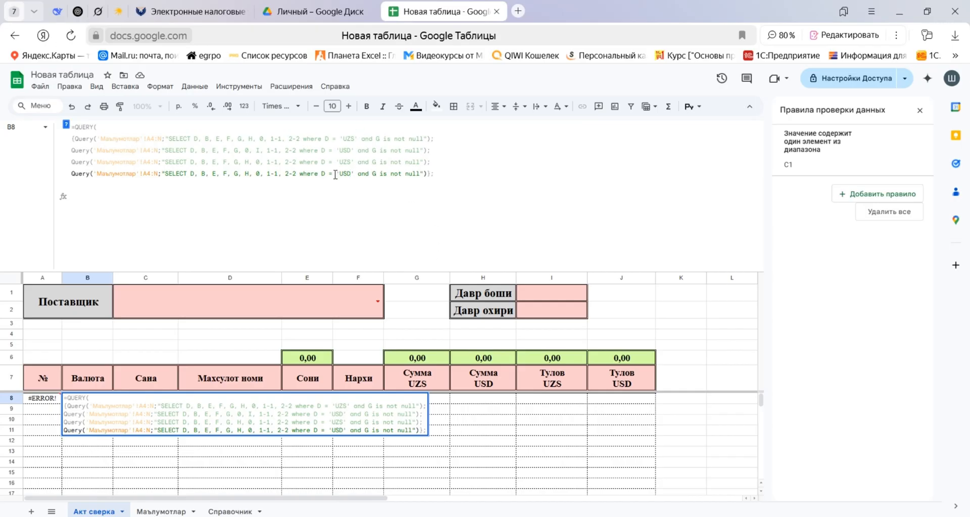
# Change the third Query's SELECT items after G to 0, 1-1 and J, keeping the final 2-2.
pyautogui.click(245, 163)
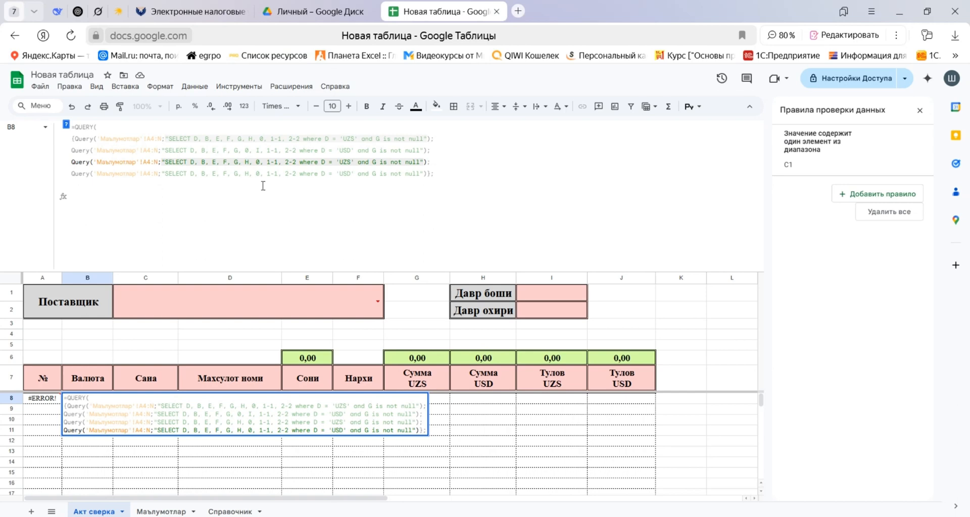
pyautogui.doubleClick(248, 162)
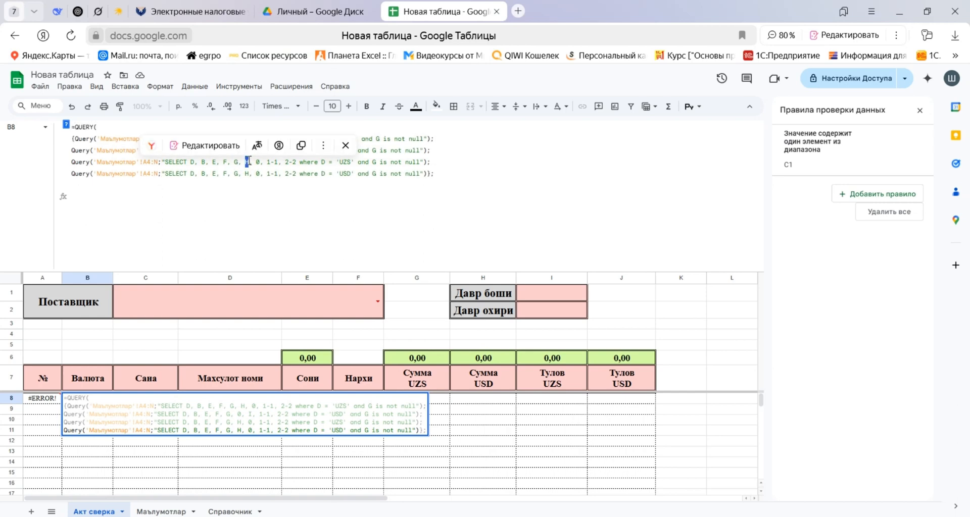
pyautogui.write('0')
pyautogui.doubleClick(258, 162)
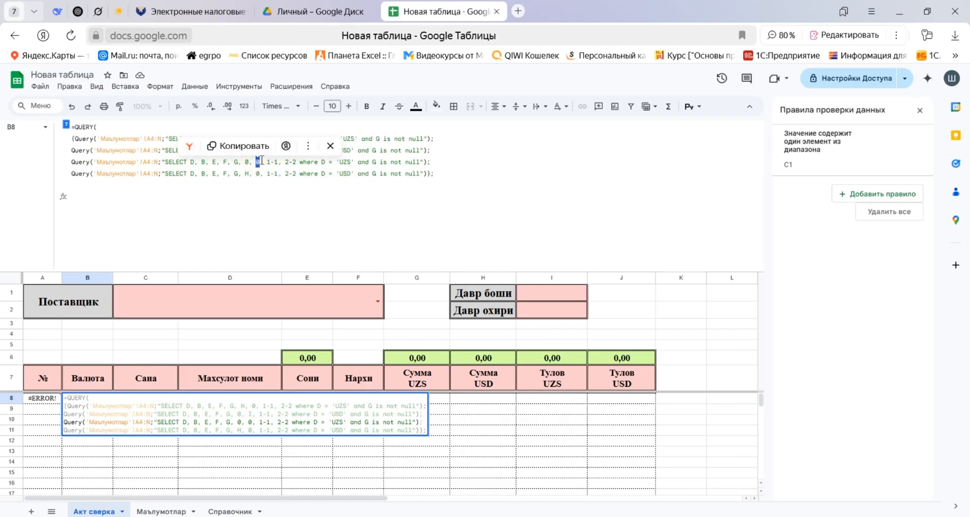
pyautogui.write('1-1')
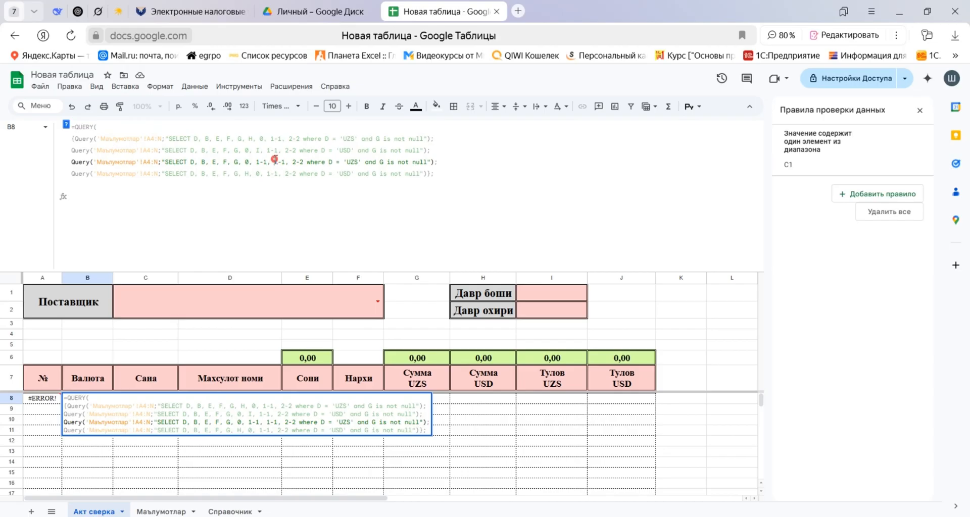
pyautogui.doubleClick(277, 162)
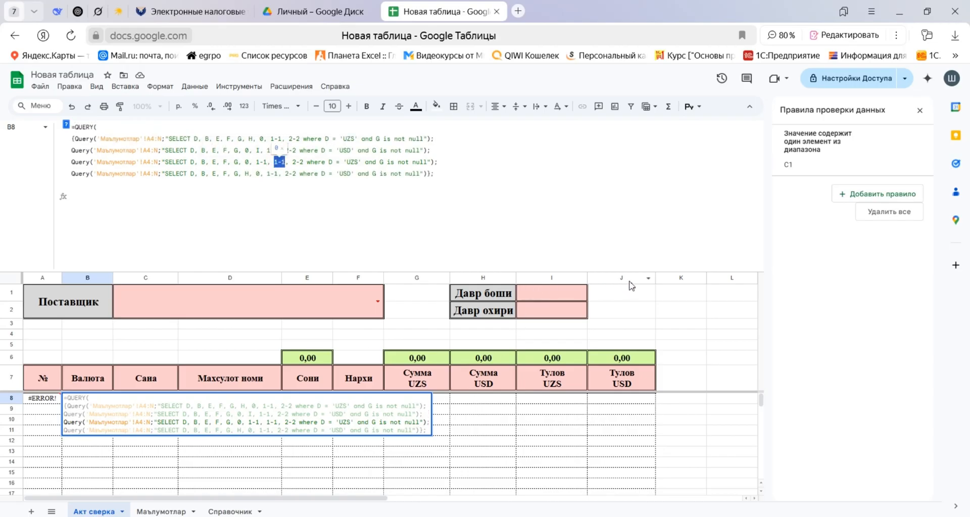
pyautogui.write('J')
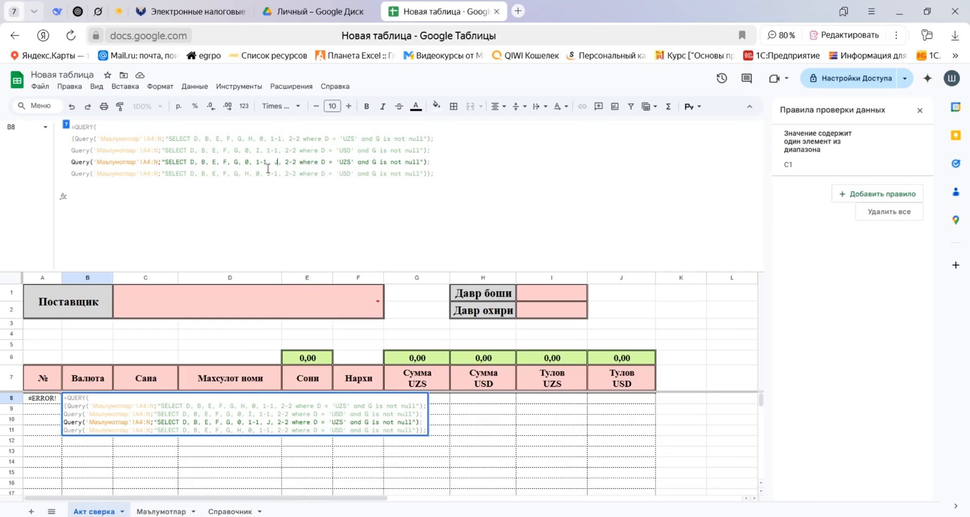
# Change the fourth Query's SELECT items after G to 0, 1-1, 2-2 and K.
pyautogui.doubleClick(248, 174)
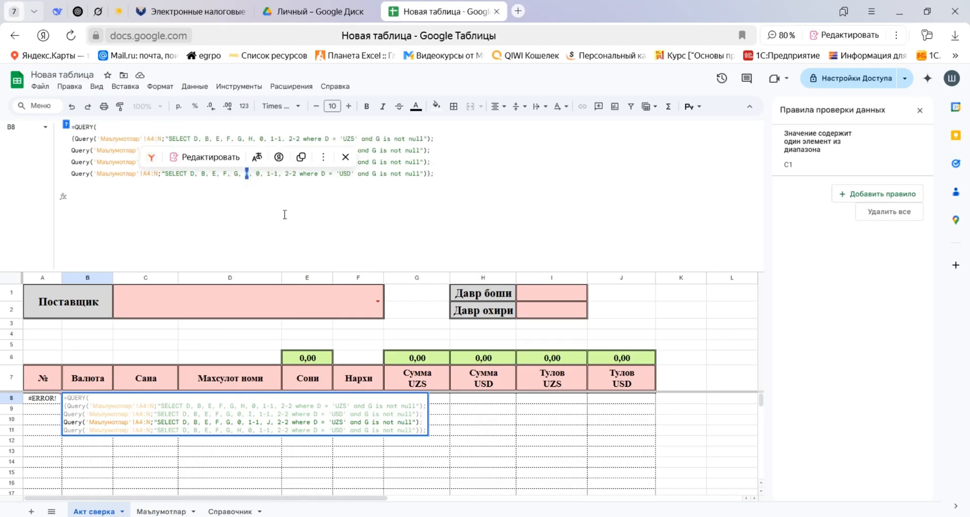
pyautogui.write('0')
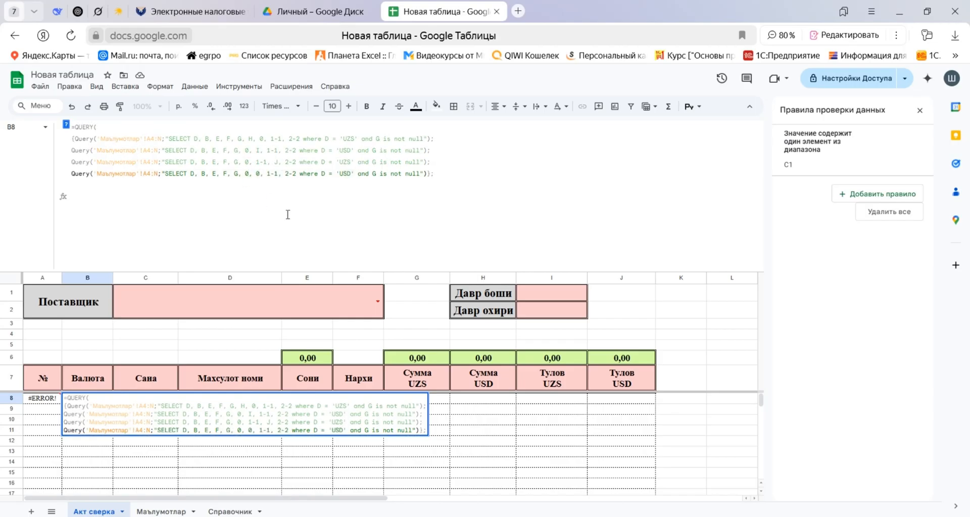
pyautogui.doubleClick(258, 173)
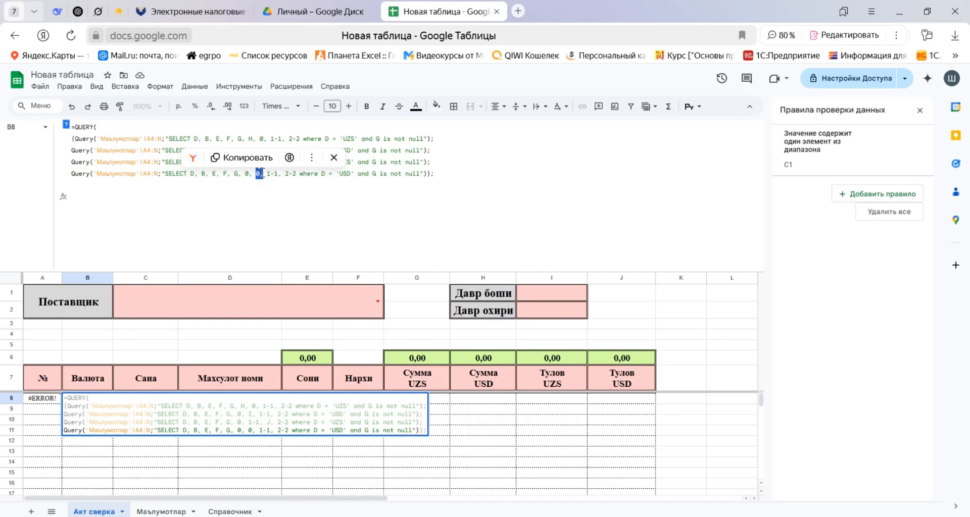
pyautogui.write('1-1')
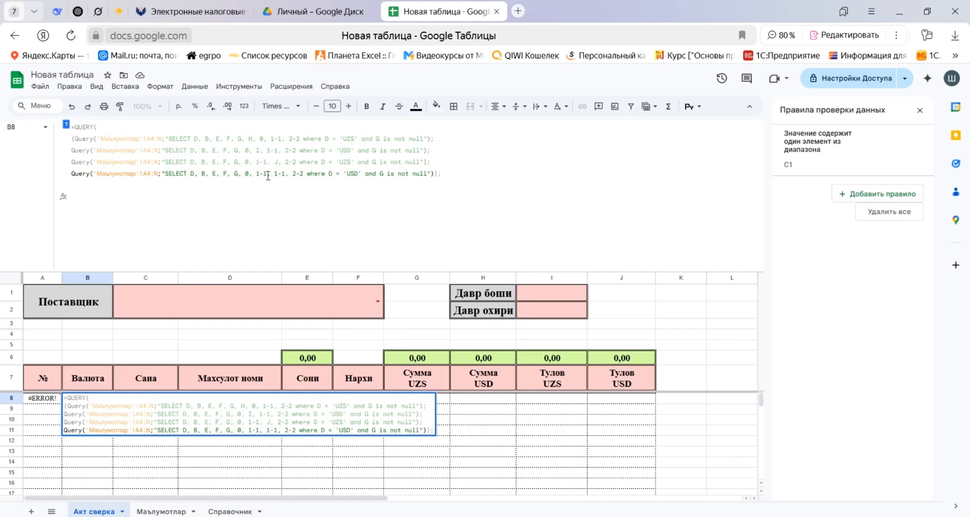
pyautogui.moveTo(274, 173); pyautogui.dragTo(283, 172)
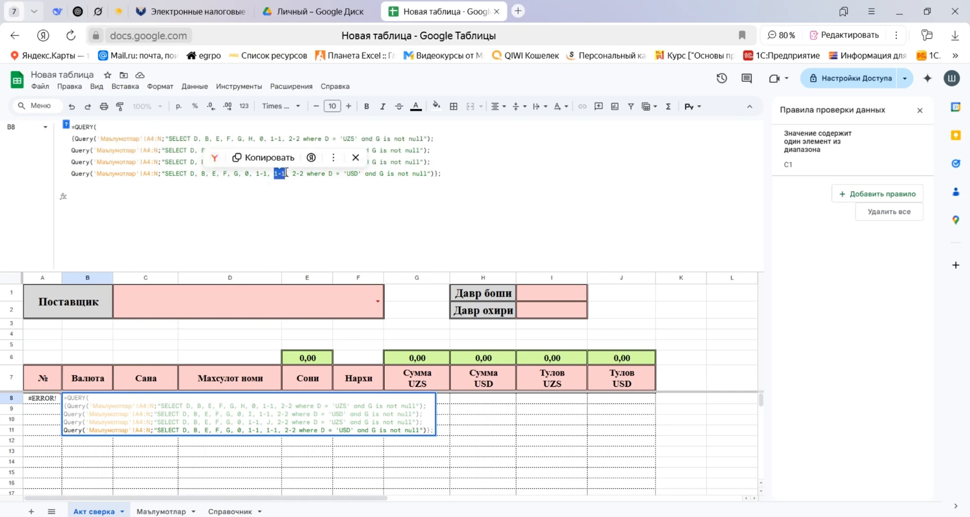
pyautogui.write('2-2,')
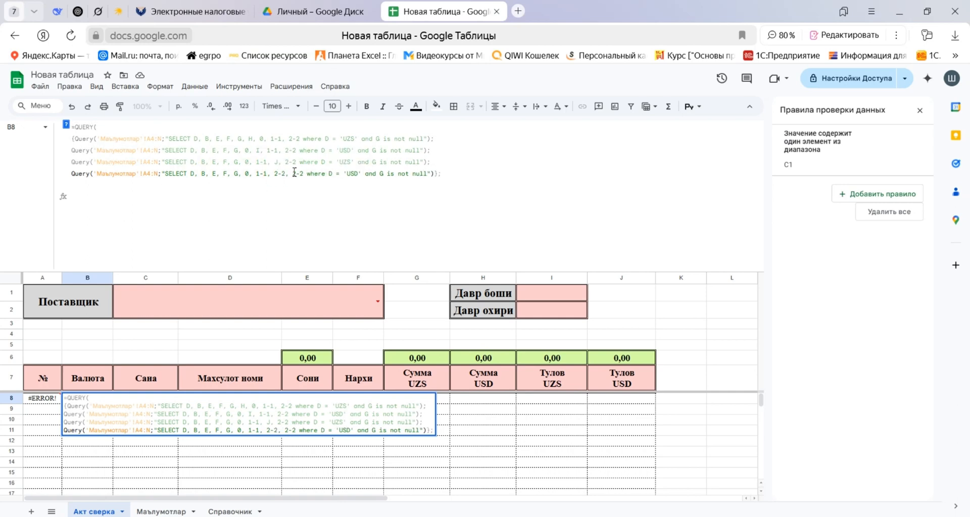
pyautogui.moveTo(293, 173); pyautogui.dragTo(304, 173)
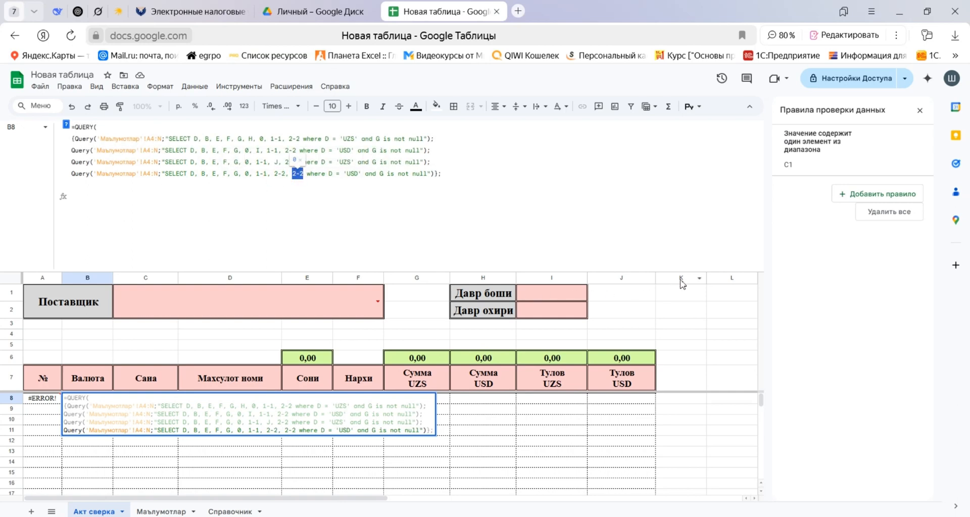
pyautogui.write('K')
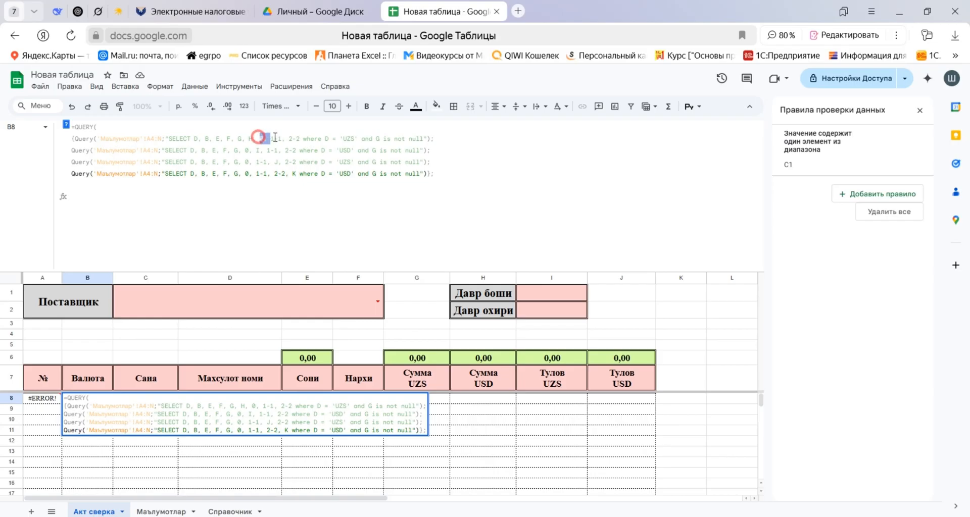
# Review the placeholder values and the sum and payment columns in the SELECT lists of all four Queries.
pyautogui.moveTo(259, 137); pyautogui.dragTo(301, 136)
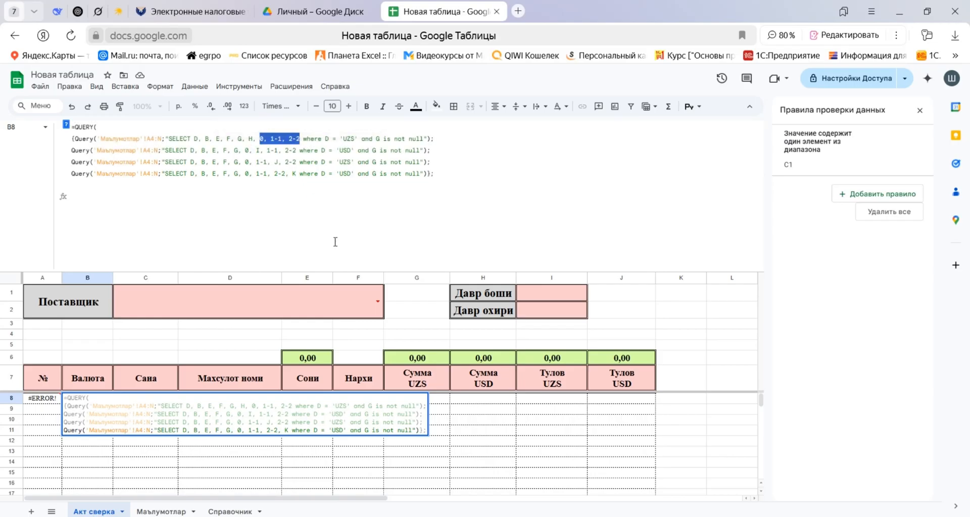
pyautogui.click(257, 150)
pyautogui.doubleClick(257, 150)
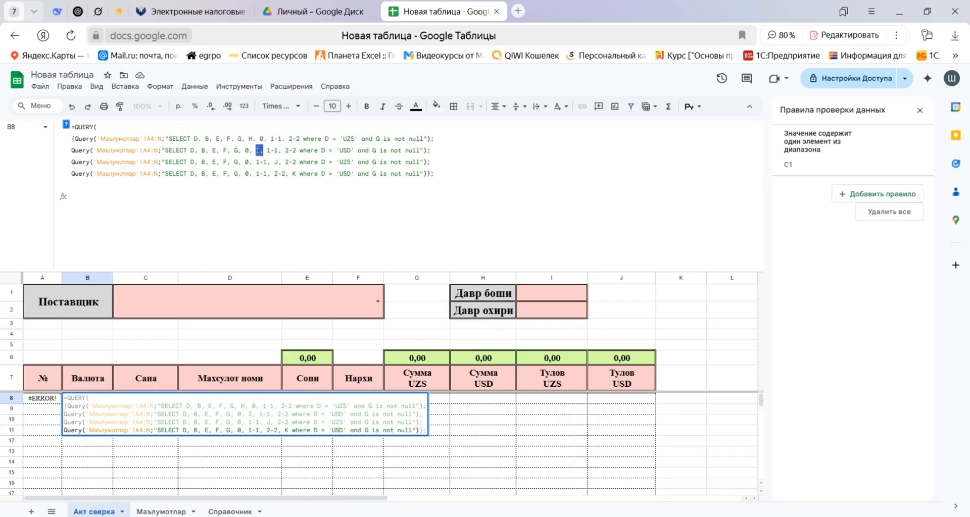
pyautogui.click(258, 150)
pyautogui.click(275, 160)
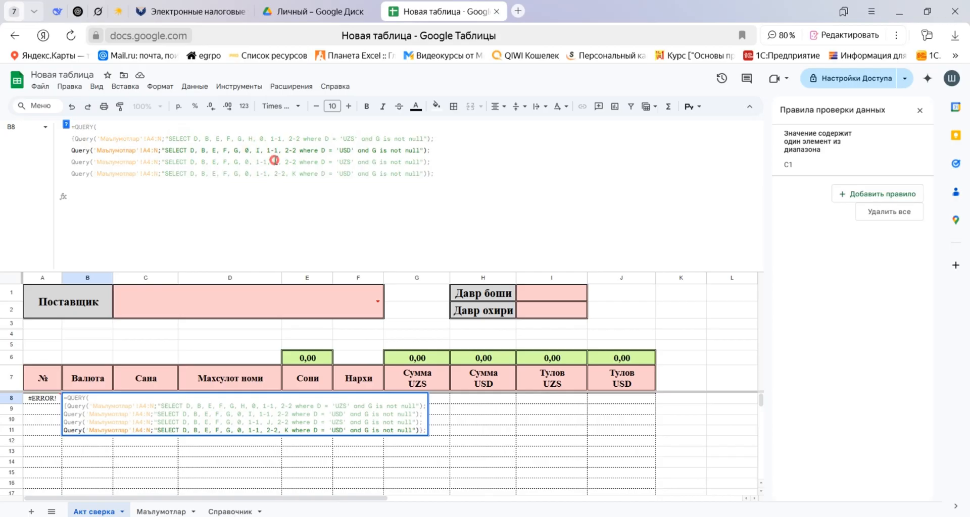
pyautogui.doubleClick(275, 162)
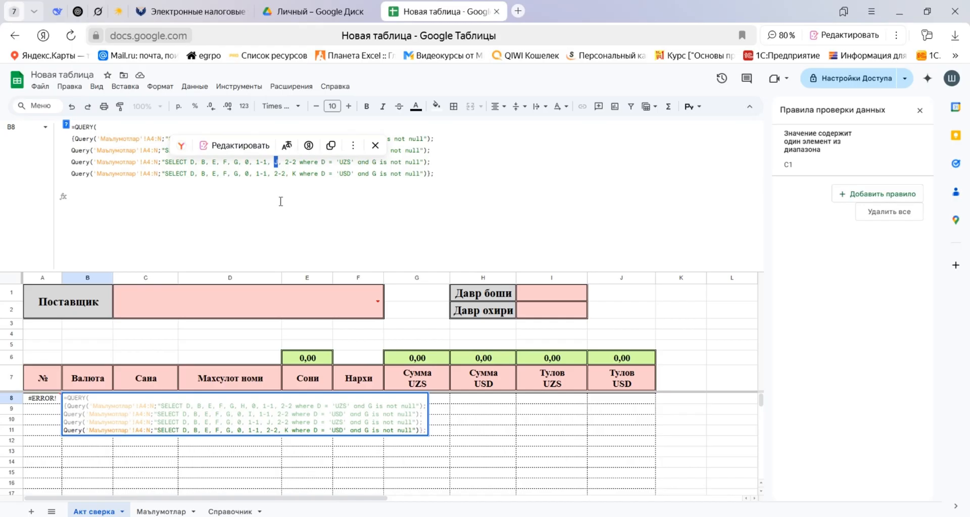
pyautogui.doubleClick(294, 173)
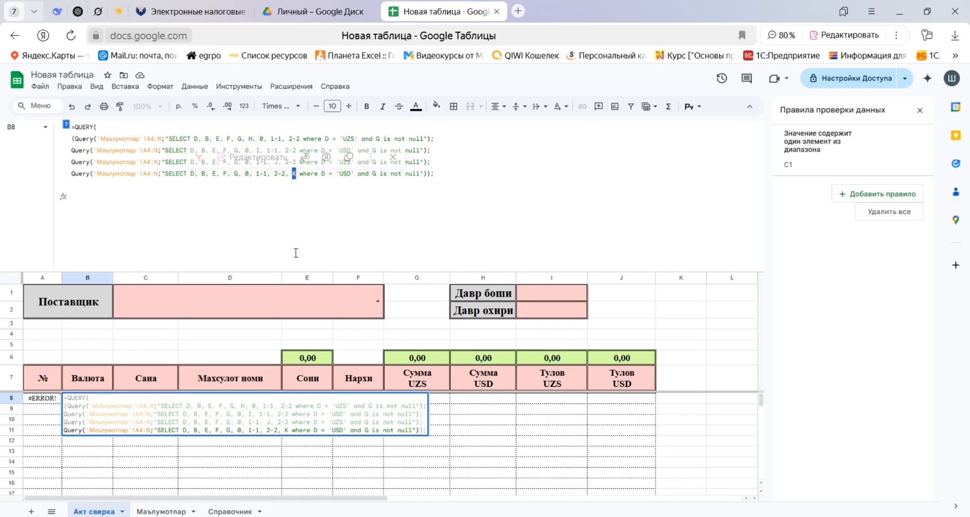
pyautogui.moveTo(260, 138); pyautogui.dragTo(300, 139)
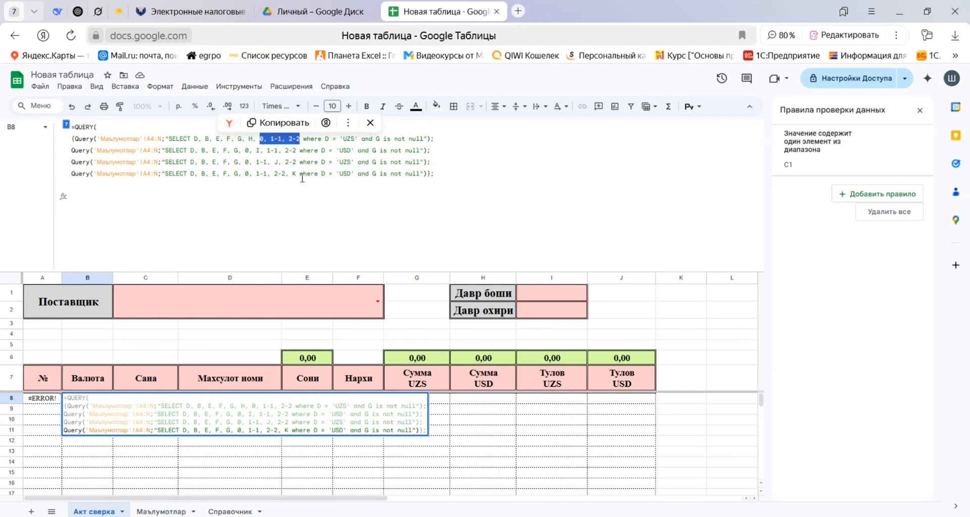
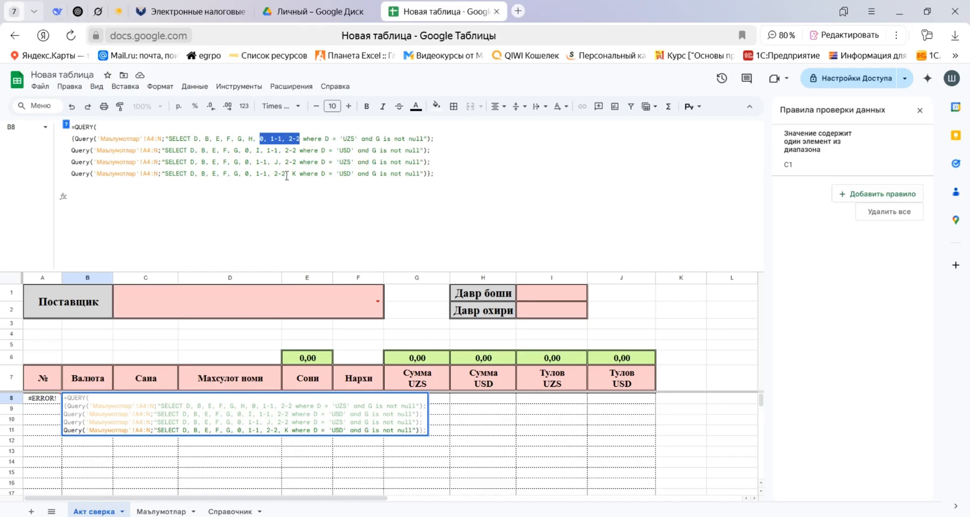
# Start the outer query string with "SELECT on a new line below the four nested Queries.
pyautogui.click(466, 207)
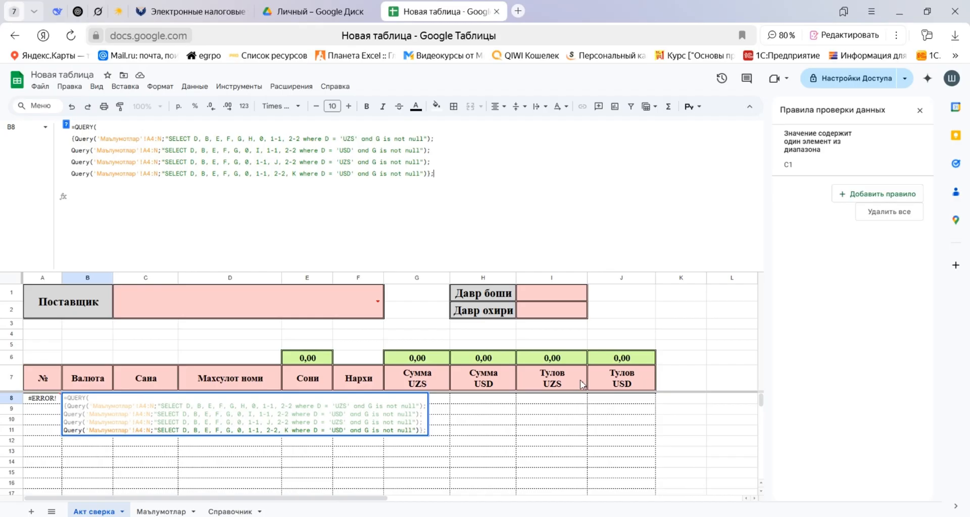
pyautogui.hotkey('ctrl', 'Return')
pyautogui.write('"')
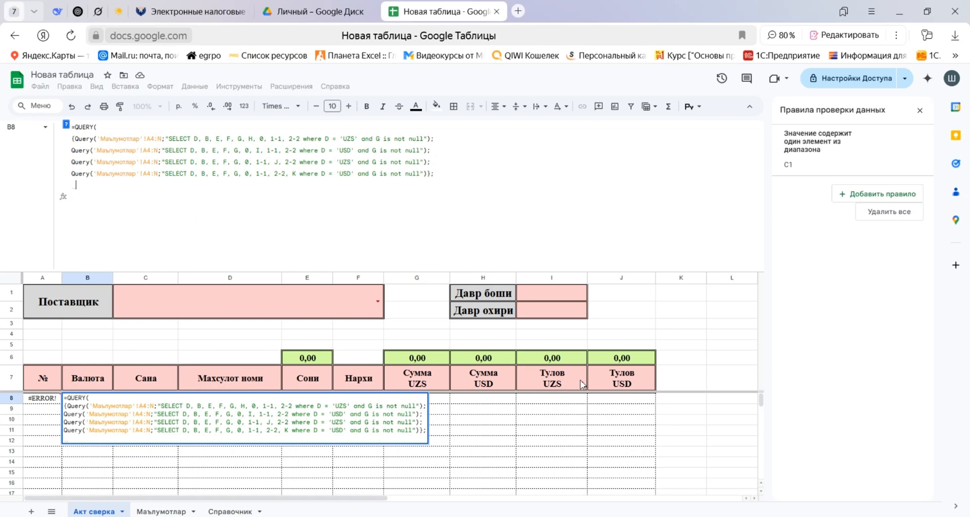
pyautogui.write('SELECT')
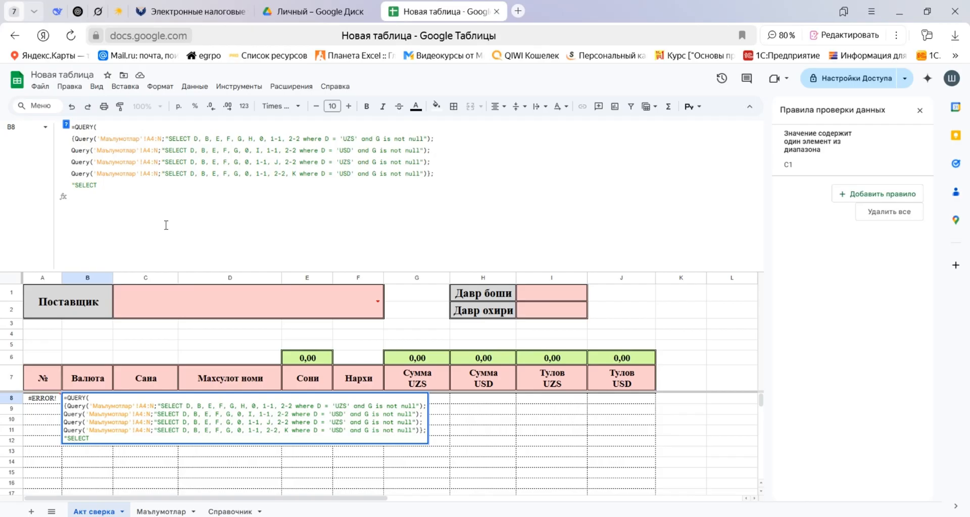
# List Col1, Col2, Col3 and Col4, separated by commas, in the outer SELECT.
pyautogui.write('Col1, Col2, Col 3')
pyautogui.press('BackSpace')
pyautogui.press('BackSpace')
pyautogui.write('3, ')
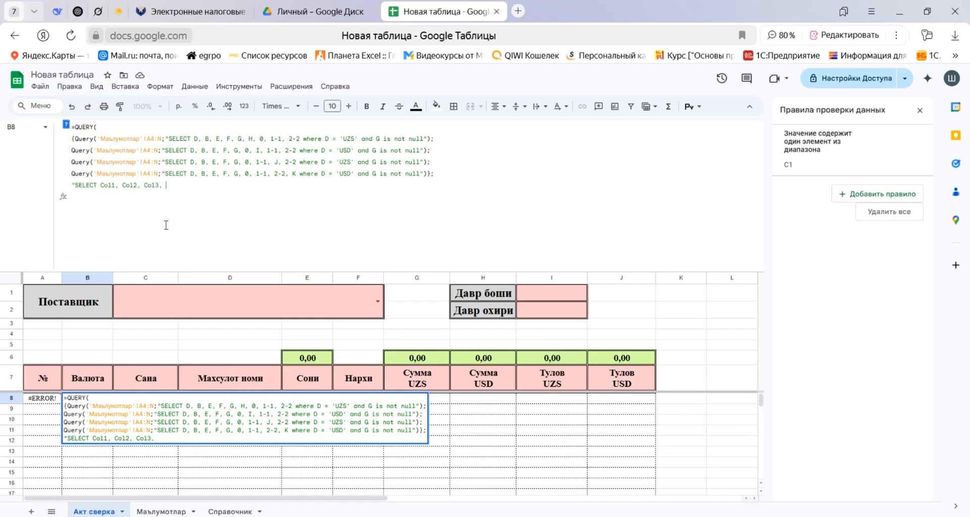
pyautogui.write('Col4,')
# Reuse the Col3 item with its commas to add Col5 after Col4 in the outer SELECT.
pyautogui.moveTo(163, 186); pyautogui.dragTo(188, 200)
pyautogui.click(181, 186)
pyautogui.moveTo(137, 185); pyautogui.dragTo(168, 185)
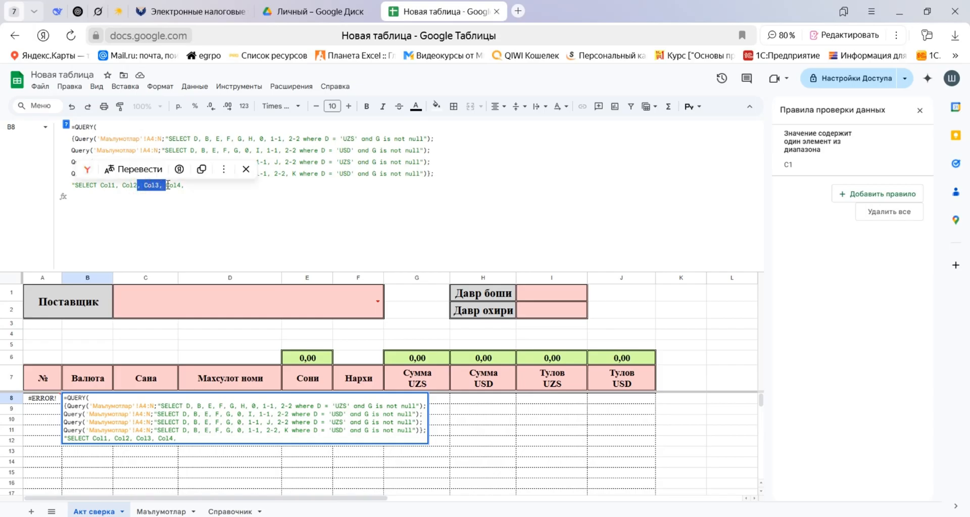
pyautogui.click(209, 185)
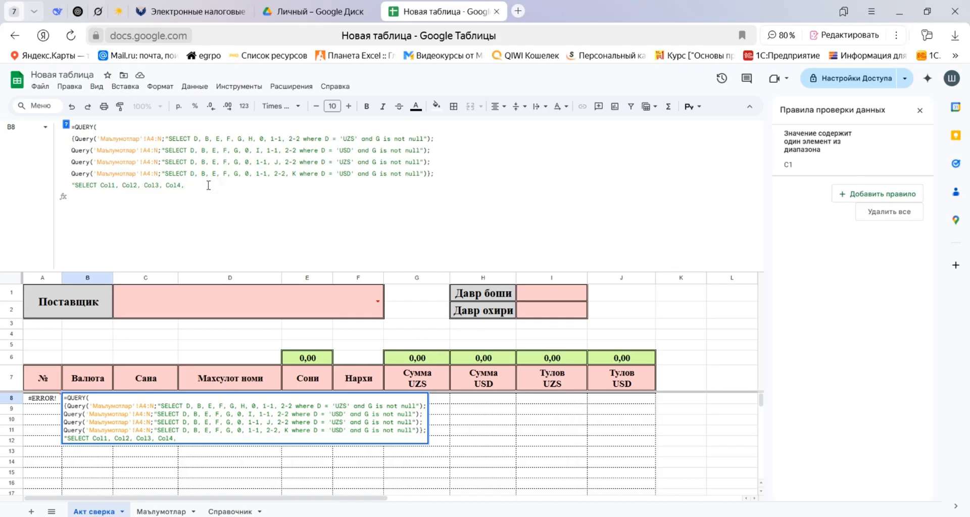
pyautogui.write('Col3,')
pyautogui.hotkey('shift', 'Left')
pyautogui.write('4')
pyautogui.press('BackSpace')
pyautogui.write('5')
pyautogui.hotkey('shift', 'Left')
# Copy the Col5 item with its leading comma and add Col6 after it in the outer SELECT.
pyautogui.press('Right')
pyautogui.hotkey('ctrl', 'Left')
pyautogui.hotkey('ctrl', 'Left')
pyautogui.hotkey('shift', 'Right')
pyautogui.hotkey('shift', 'Right')
pyautogui.hotkey('shift', 'Right')
pyautogui.hotkey('shift', 'Right')
pyautogui.hotkey('shift', 'Right')
pyautogui.hotkey('shift', 'Right')
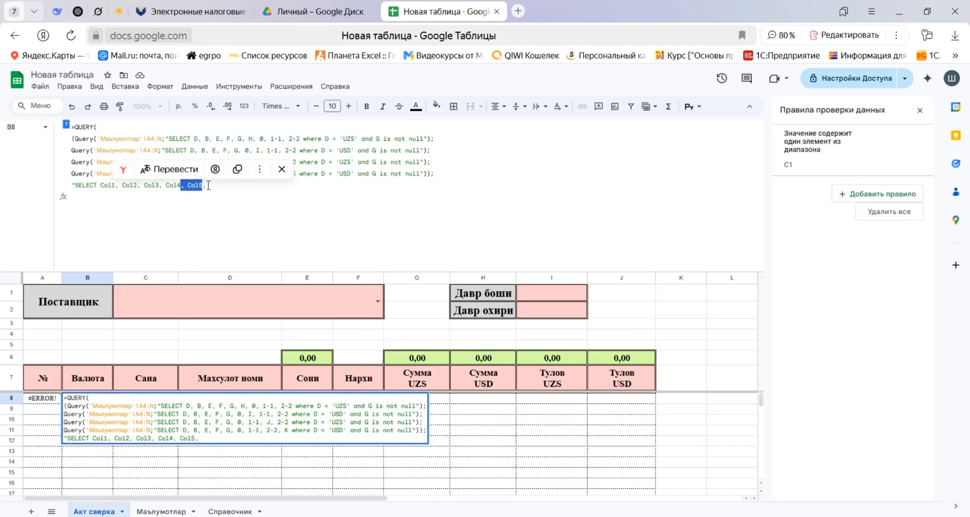
pyautogui.hotkey('ctrl', 'c')
pyautogui.press('Right')
pyautogui.hotkey('shift', 'Right')
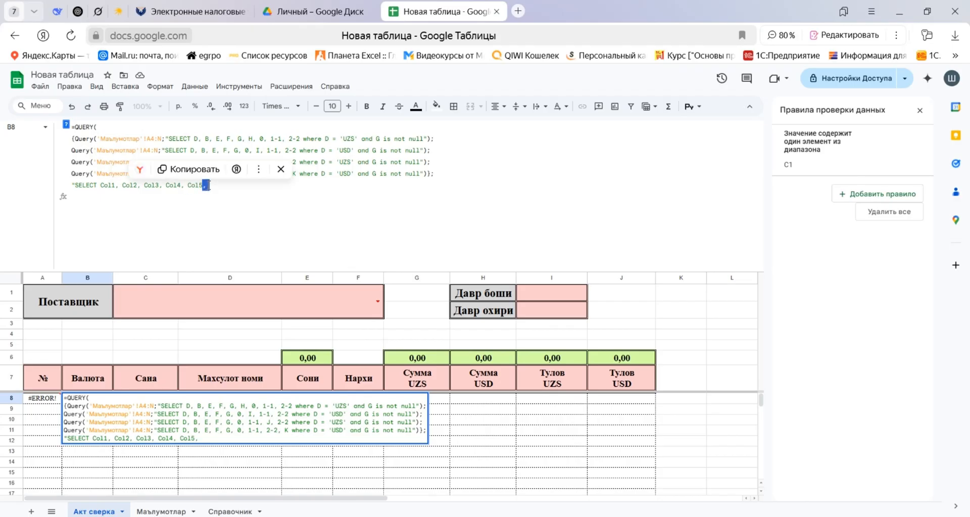
pyautogui.hotkey('ctrl', 'v')
pyautogui.hotkey('ctrl', 'shift', 'Left')
pyautogui.write('Col6')
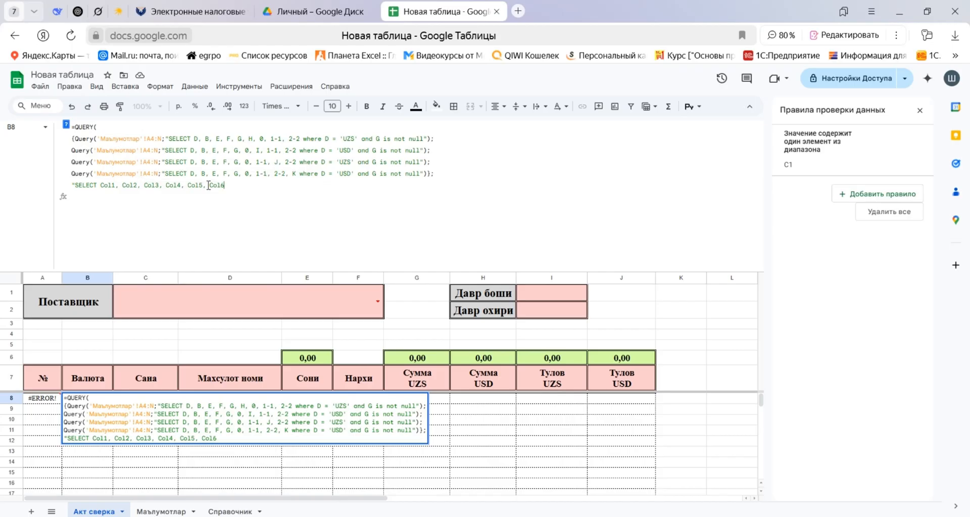
# Extend the outer SELECT list with Col7, Col8 and Col9.
pyautogui.hotkey('ctrl', 'v')
pyautogui.hotkey('ctrl', 'shift', 'Left')
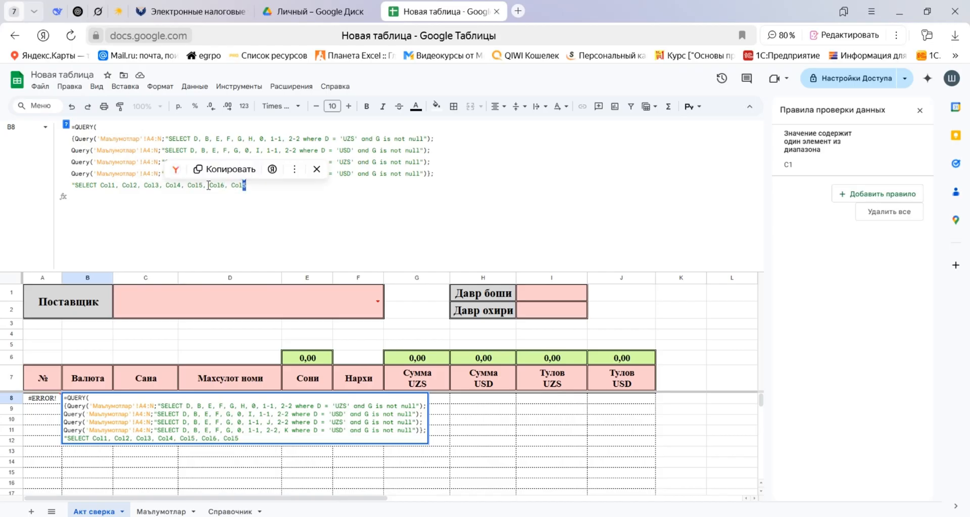
pyautogui.write('Col7')
pyautogui.hotkey('ctrl', 'v')
pyautogui.hotkey('ctrl', 'shift', 'Left')
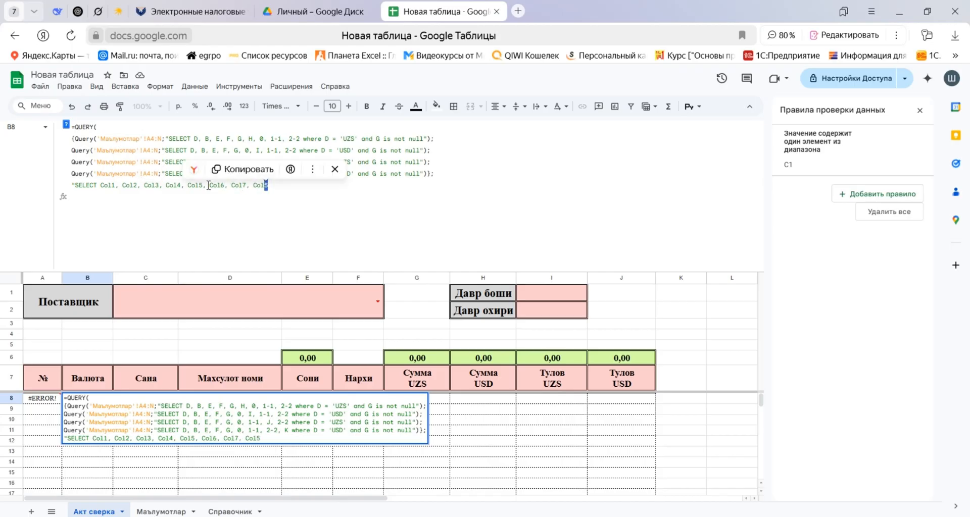
pyautogui.write('Col8')
pyautogui.hotkey('ctrl', 'v')
pyautogui.hotkey('ctrl', 'shift', 'Left')
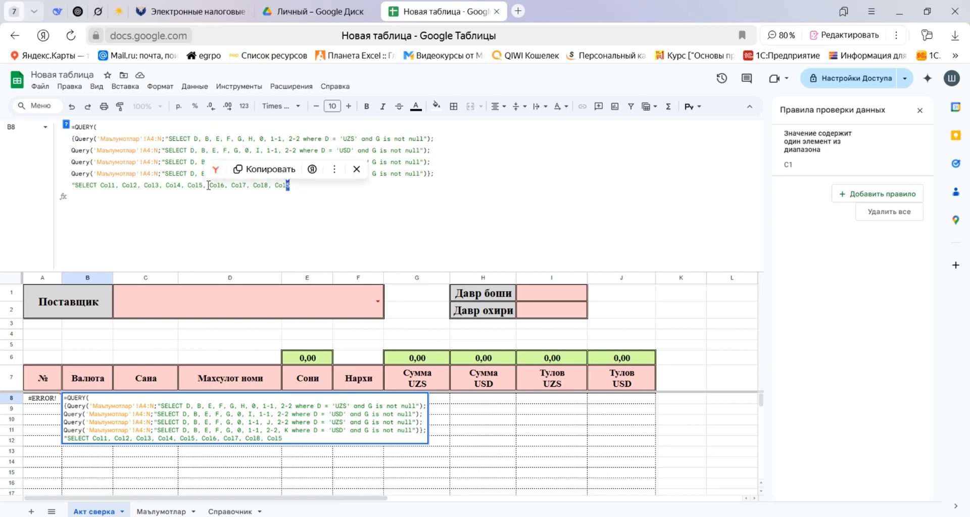
pyautogui.write('Col9')
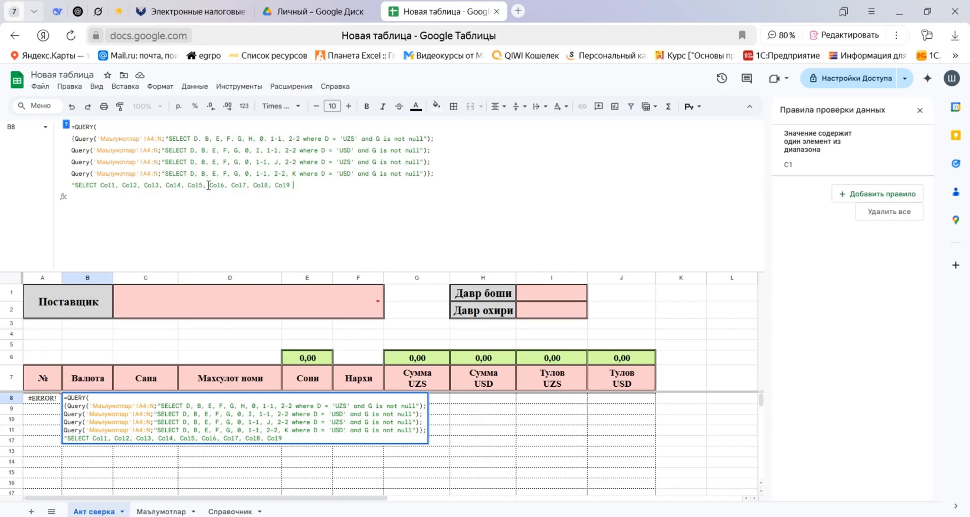
# Add the WHERE keyword after Col9 in the outer query string and select it for reuse.
pyautogui.write('WHERE')
pyautogui.hotkey('shift', 'Left')
pyautogui.hotkey('shift', 'Left')
pyautogui.hotkey('shift', 'Left')
pyautogui.hotkey('shift', 'Left')
pyautogui.hotkey('shift', 'Left')
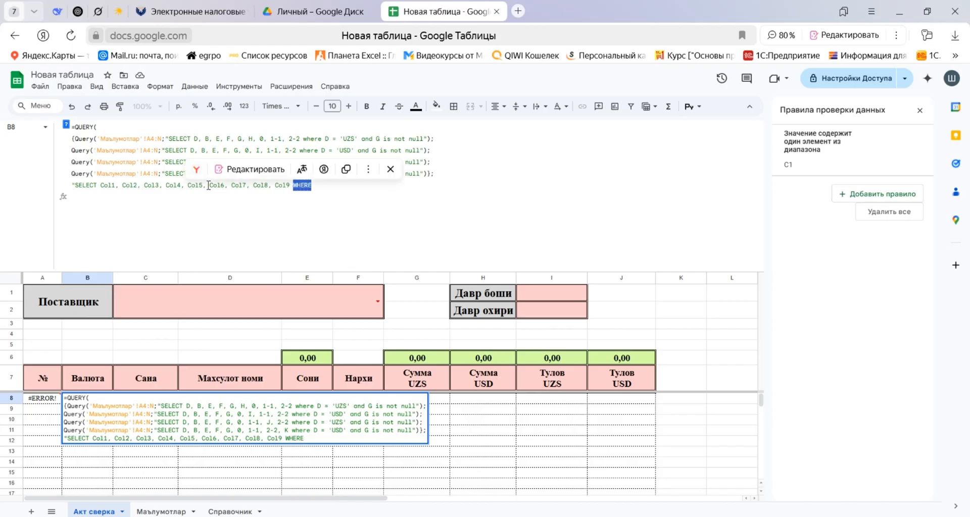
# Replace the lowercase where with WHERE in the fourth and third nested Queries.
pyautogui.press('Up')
pyautogui.press('Right')
pyautogui.press('Right')
pyautogui.hotkey('shift', 'Right')
pyautogui.hotkey('shift', 'Right')
pyautogui.hotkey('shift', 'Right')
pyautogui.hotkey('shift', 'Right')
pyautogui.hotkey('shift', 'Right')
pyautogui.hotkey('shift', 'Right')
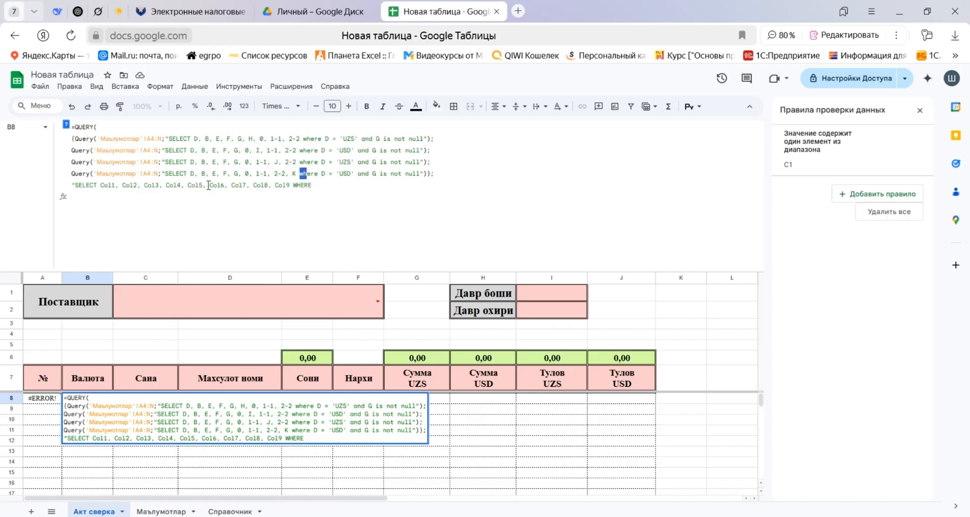
pyautogui.write('WHERE')
pyautogui.press('Up')
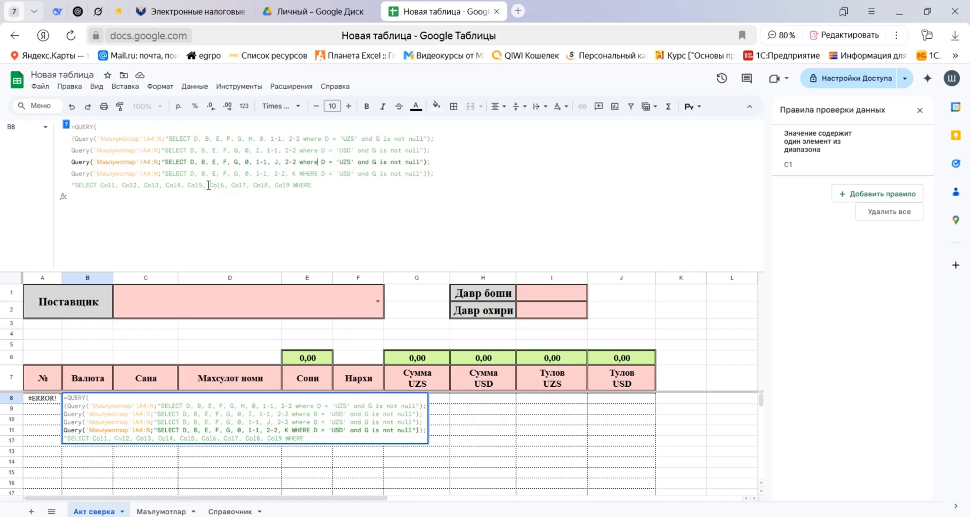
pyautogui.press('Left')
pyautogui.hotkey('shift', 'Left')
pyautogui.hotkey('shift', 'Left')
pyautogui.hotkey('shift', 'Left')
pyautogui.hotkey('shift', 'Left')
pyautogui.hotkey('shift', 'Left')
pyautogui.write('WHERE')
# Replace the lowercase where with WHERE in the second and first nested Queries.
pyautogui.hotkey('ctrl', 'shift', 'Left')
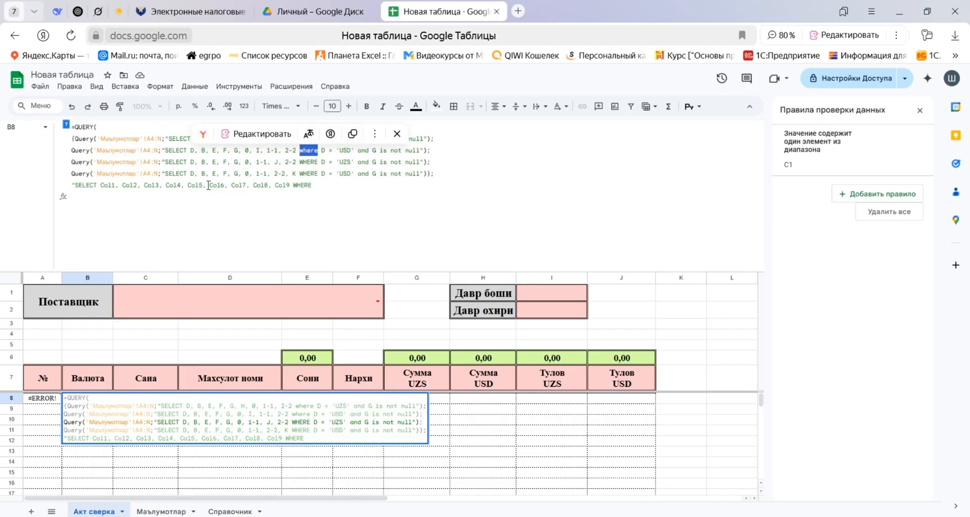
pyautogui.hotkey('ctrl', 'v')
pyautogui.press('Up')
pyautogui.hotkey('ctrl', 'shift', 'Left')
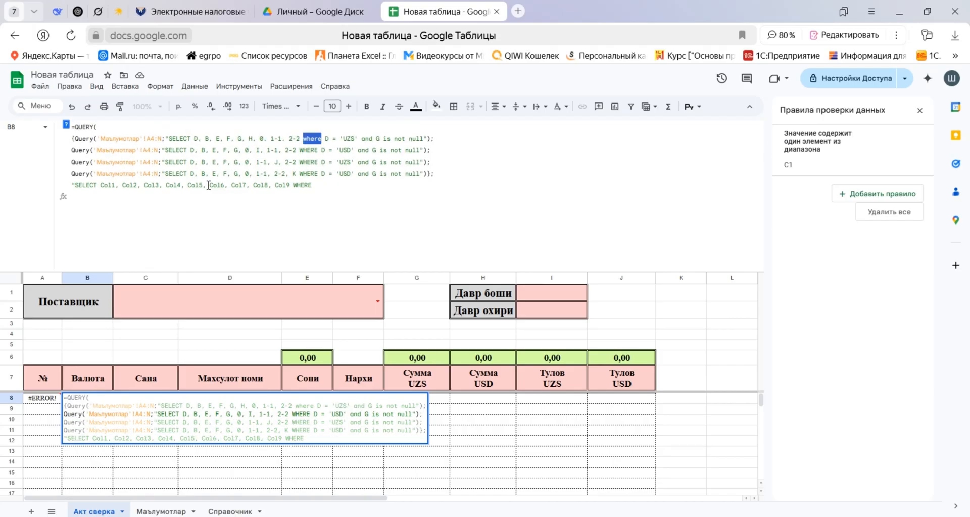
pyautogui.hotkey('ctrl', 'v')
# Add the condition "Col2 is not null and" after the outer WHERE and commit the formula in B8.
pyautogui.hotkey('ctrl', 'End')
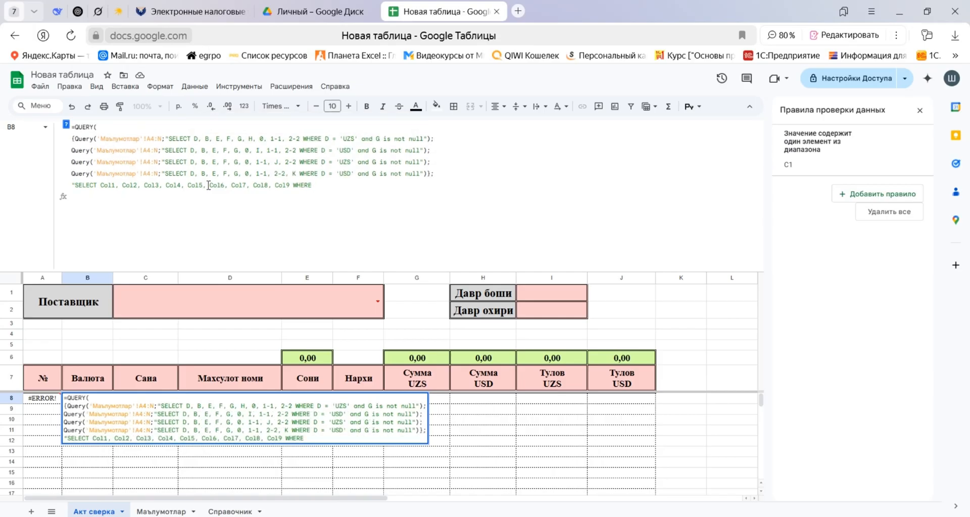
pyautogui.write('Col2')
pyautogui.write('is not null and')
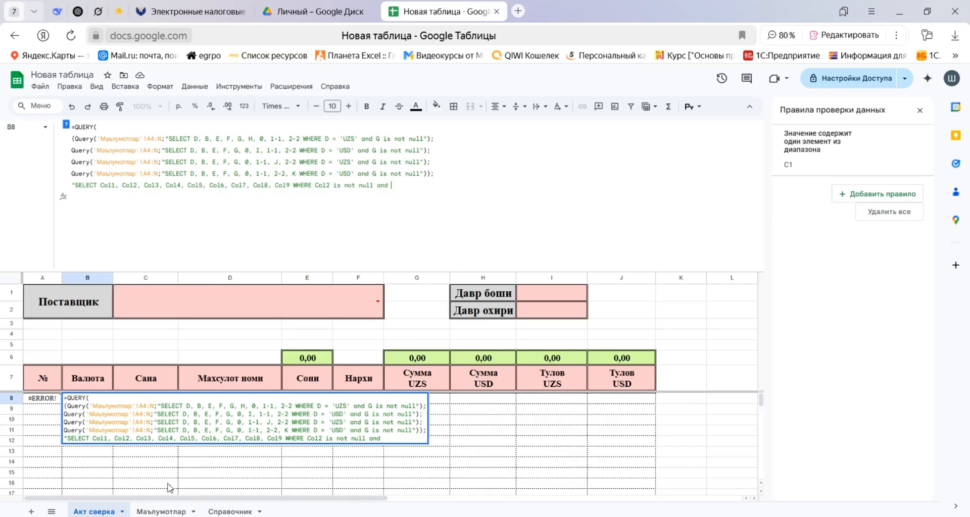
pyautogui.press('Return')
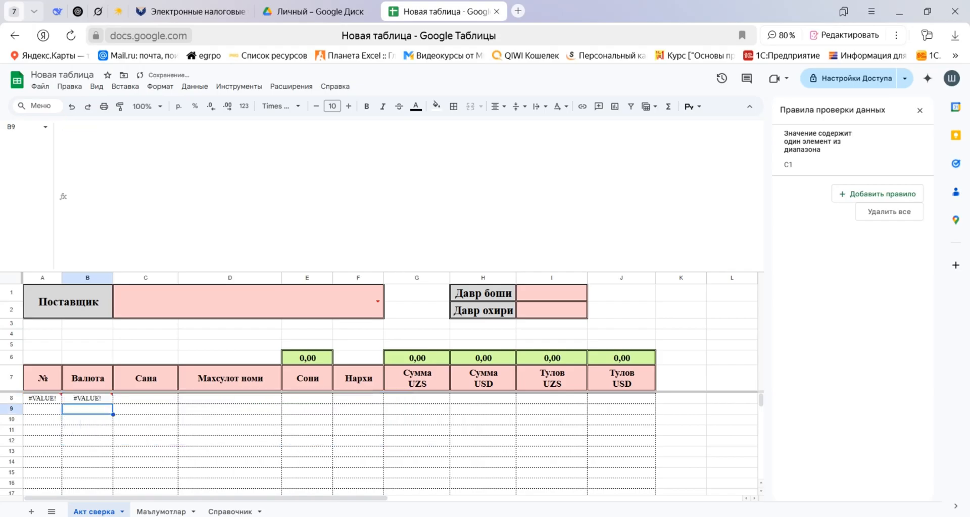
# Compare the SELECT columns of the B8 formula with the Сана, Поставщик, Валюта and Махсулот номи columns in Маълумотлар.
pyautogui.click(152, 511)
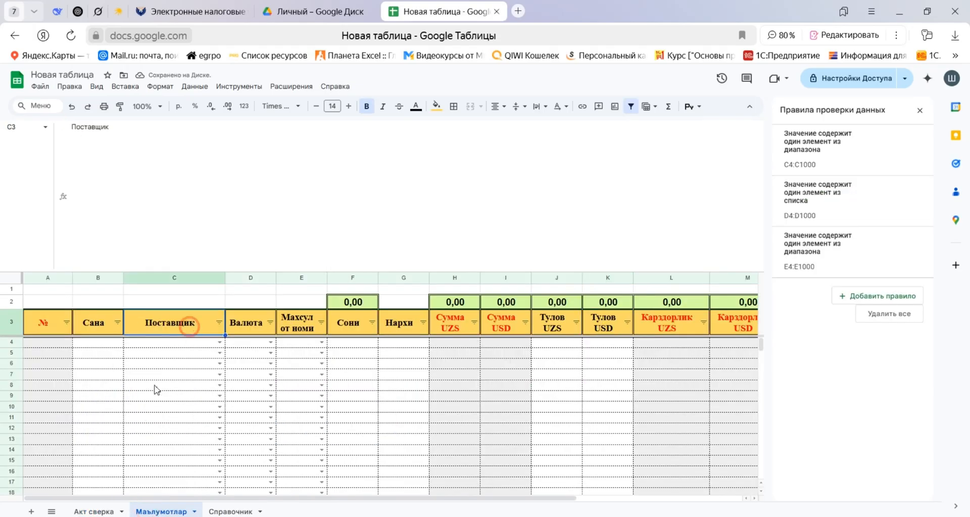
pyautogui.click(96, 511)
pyautogui.click(97, 397)
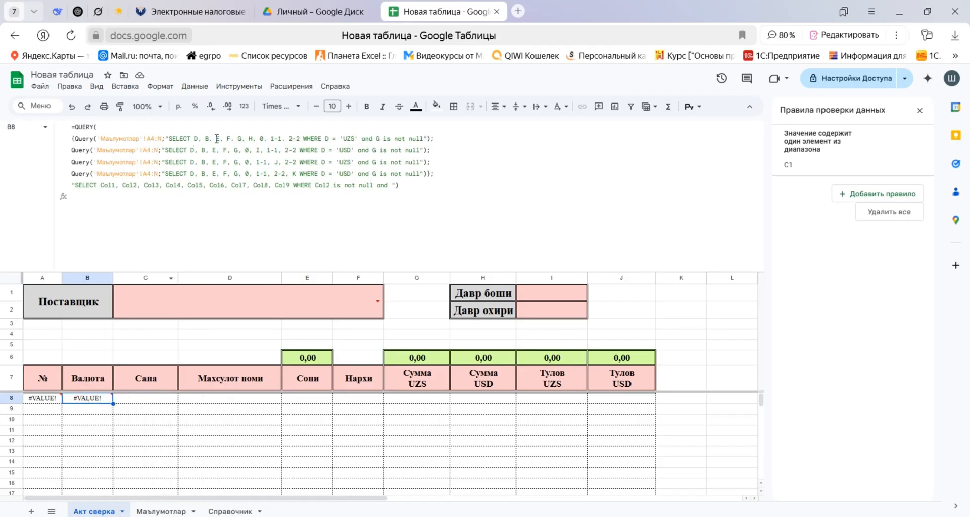
pyautogui.click(158, 511)
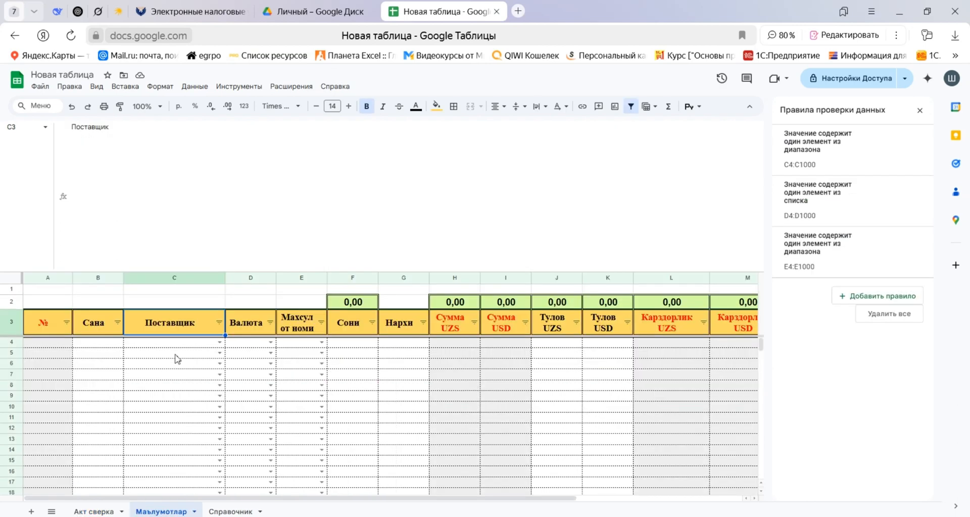
pyautogui.click(258, 324)
pyautogui.click(96, 327)
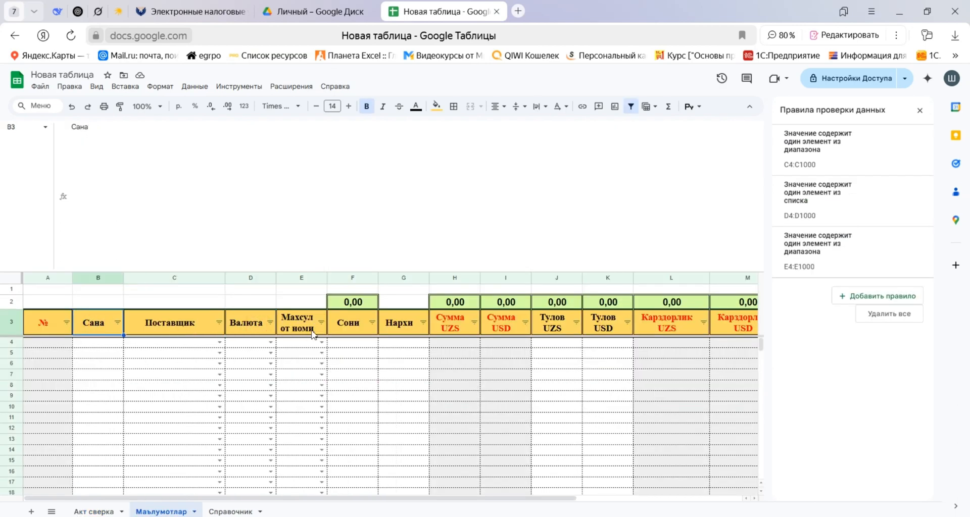
pyautogui.click(309, 323)
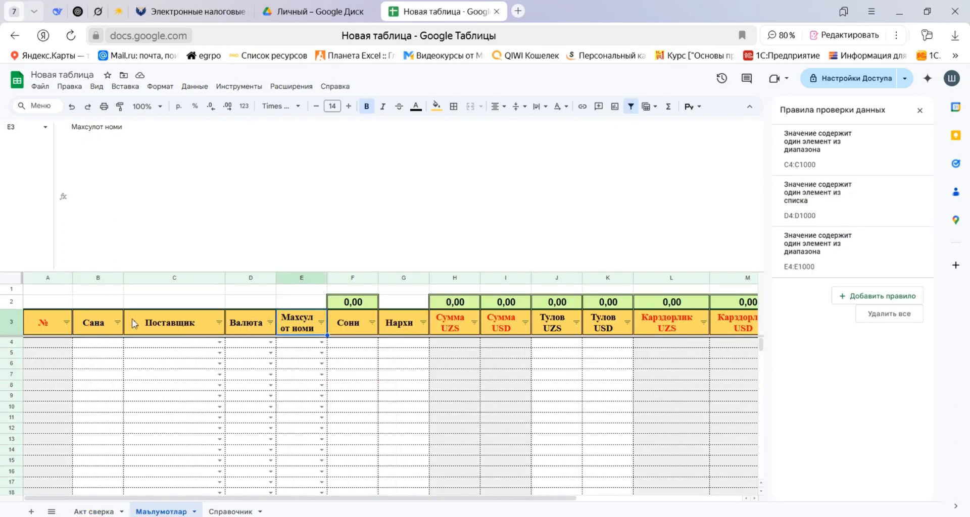
pyautogui.click(96, 512)
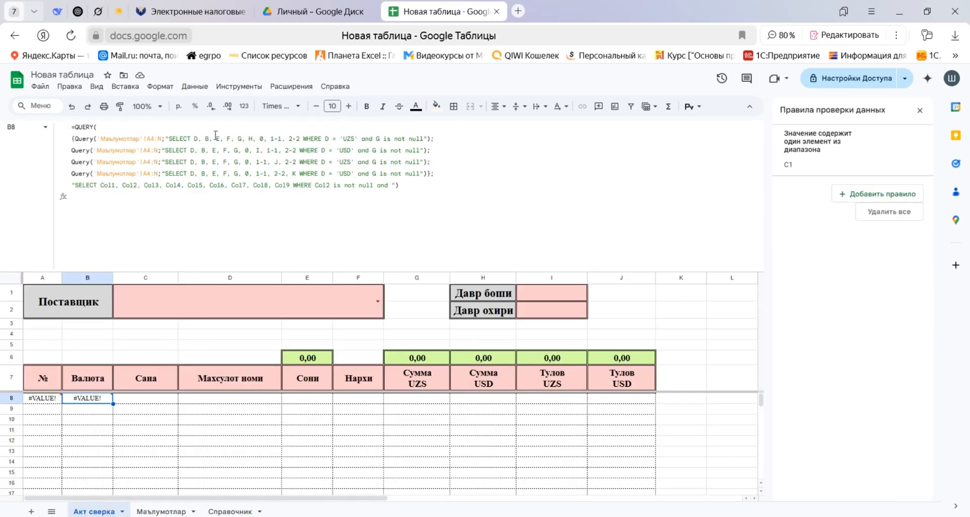
pyautogui.click(162, 512)
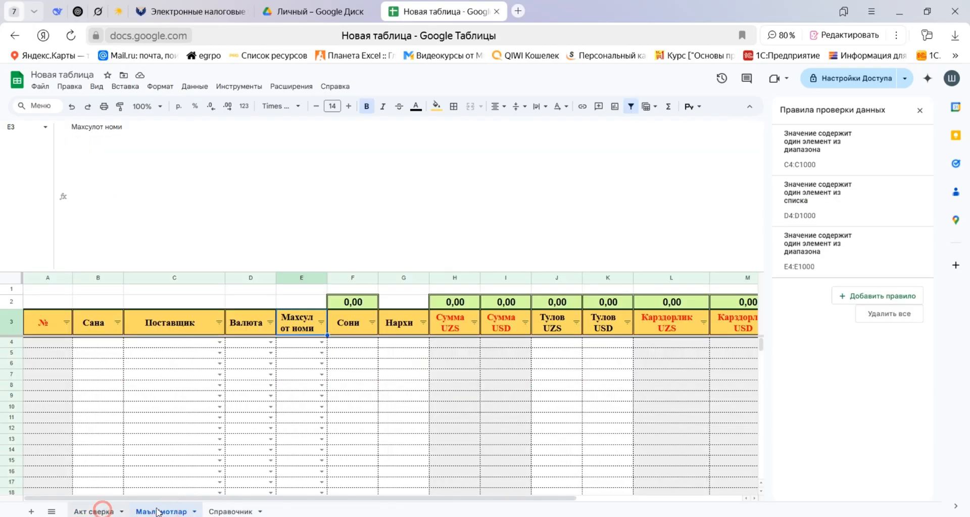
pyautogui.click(96, 512)
pyautogui.click(177, 511)
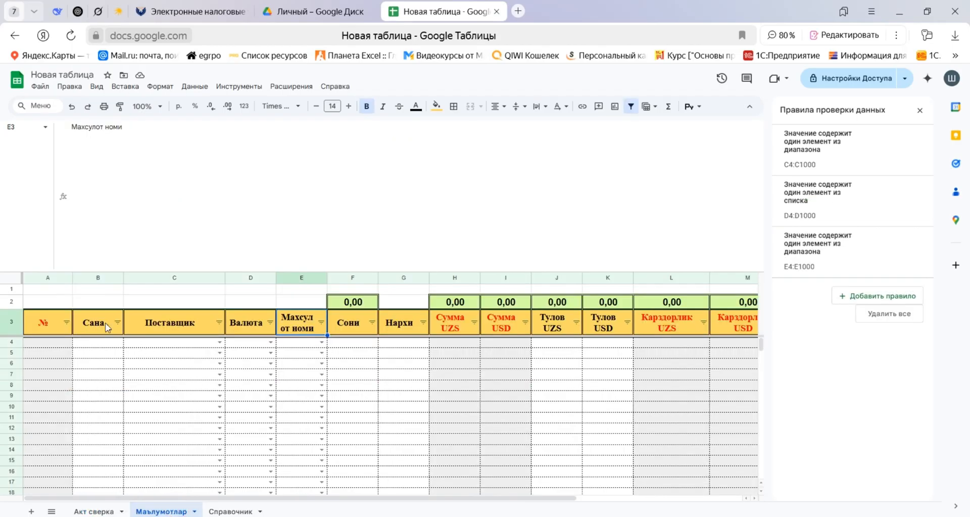
pyautogui.click(263, 322)
pyautogui.click(97, 511)
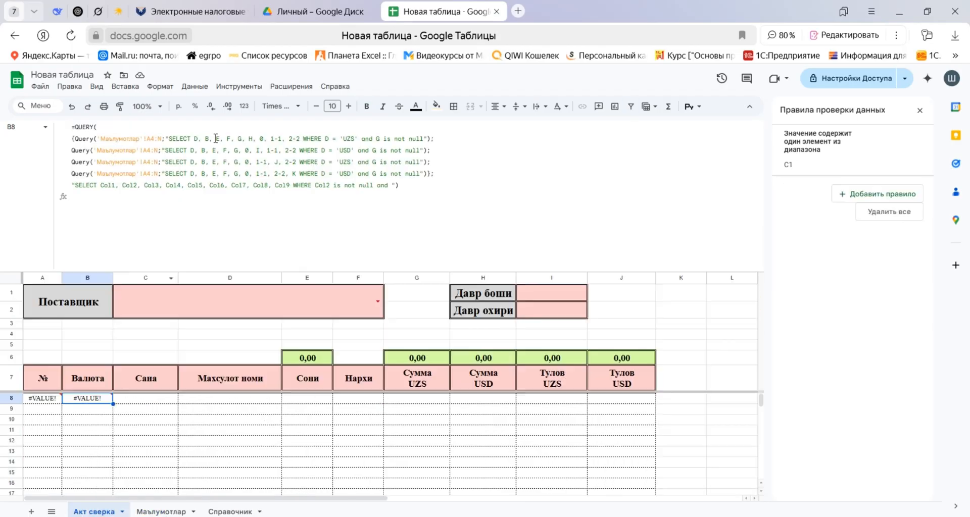
# Insert column C between B and E in the first nested Query's SELECT list.
pyautogui.doubleClick(216, 138)
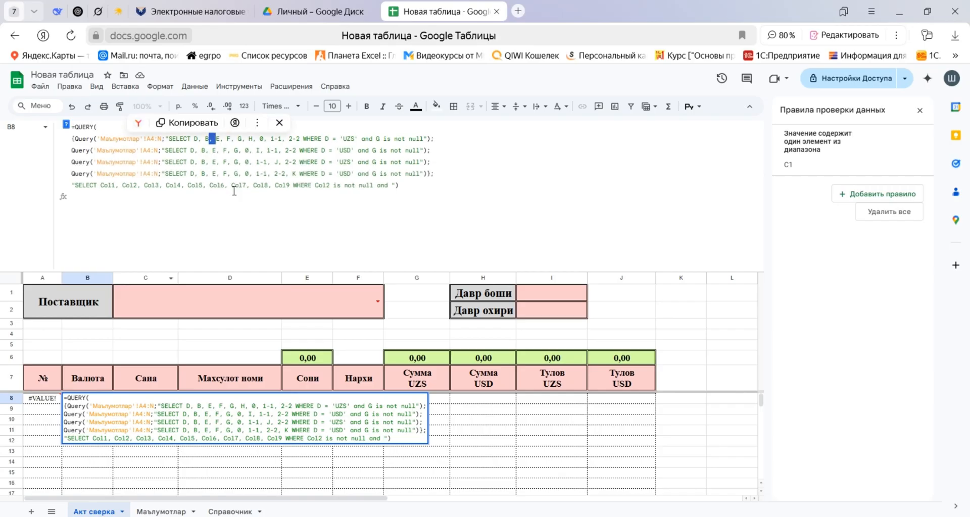
pyautogui.press('Right')
pyautogui.write('C')
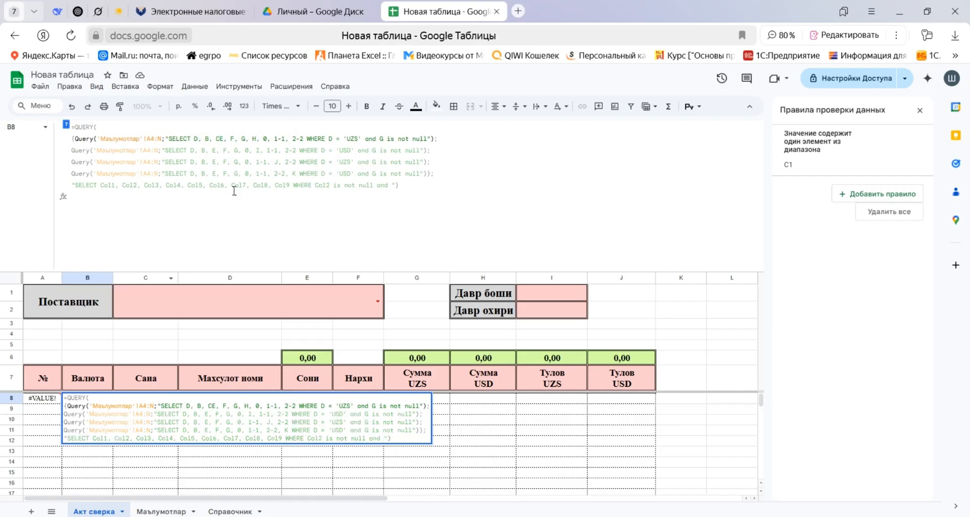
pyautogui.write(',')
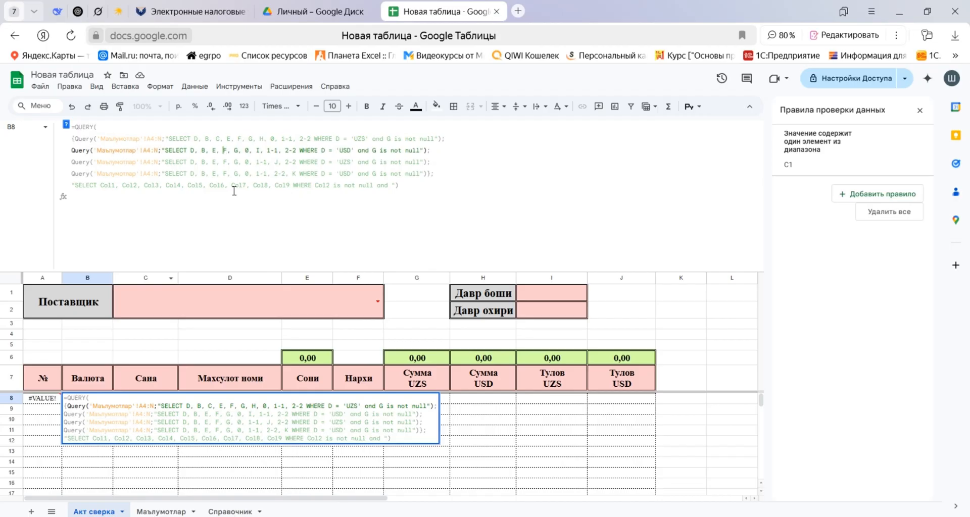
# Insert column C between B and E in the SELECT lists of the second, third and fourth nested Queries.
pyautogui.press('Left')
pyautogui.press('Left')
pyautogui.press('Up')
pyautogui.hotkey('shift', 'Right')
pyautogui.hotkey('shift', 'Right')
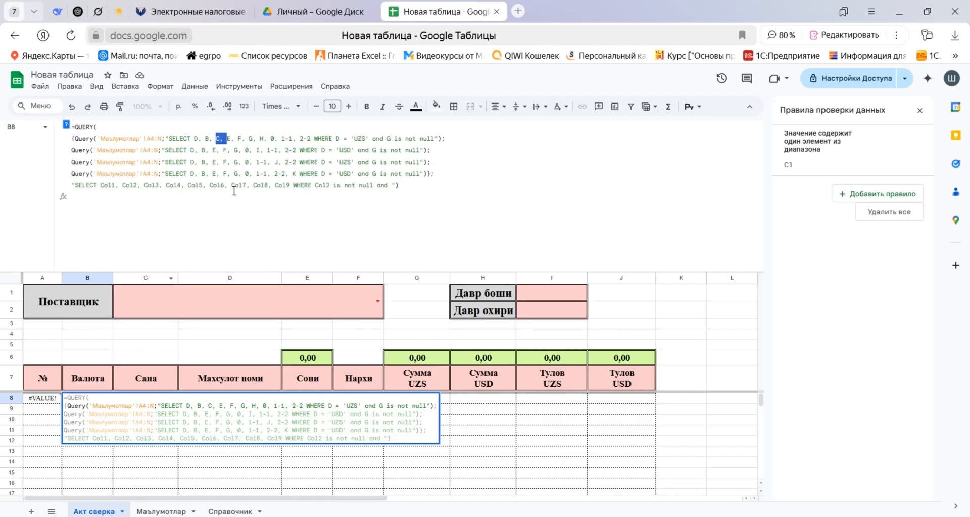
pyautogui.press('Down')
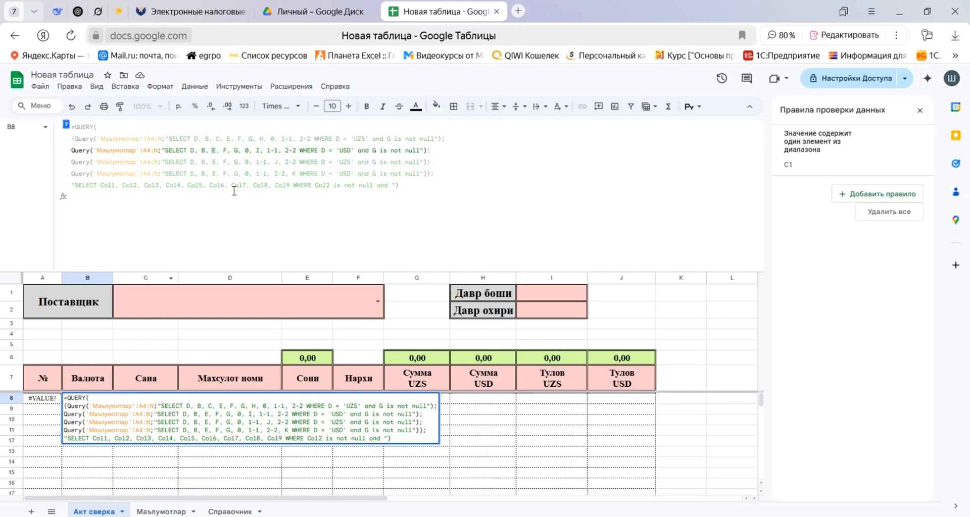
pyautogui.write('C,')
pyautogui.press('Down')
pyautogui.press('Down')
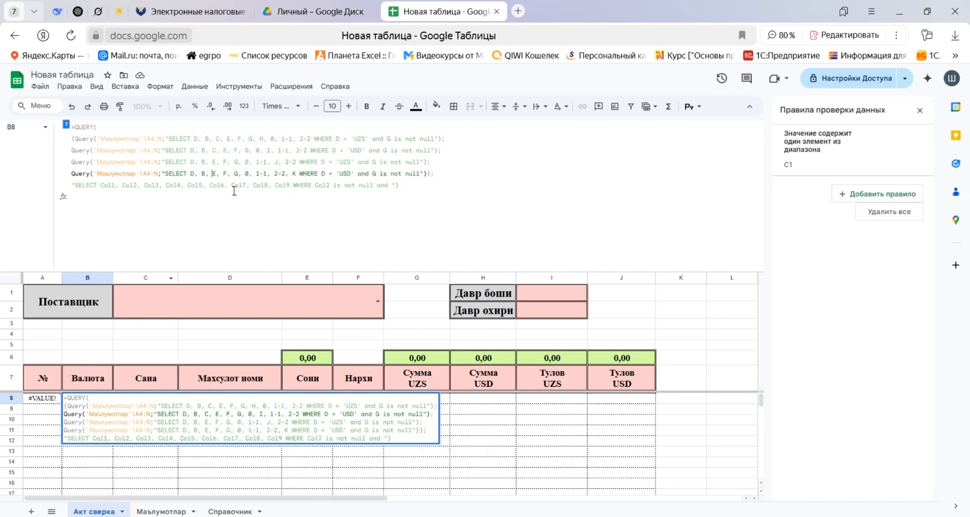
pyautogui.press('Up')
pyautogui.write('C,')
pyautogui.press('Down')
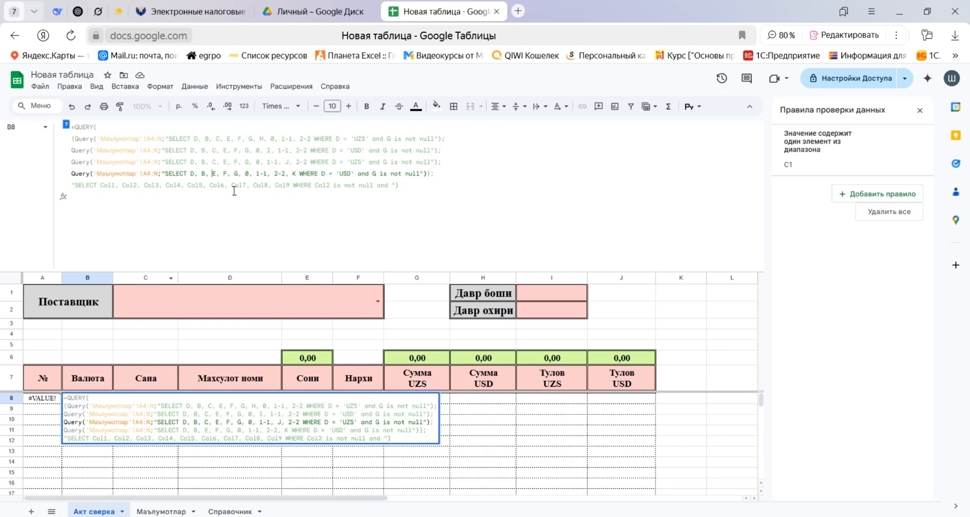
pyautogui.write('C,')
# Add Col10 after Col9 in the outer SELECT list of the B8 formula.
pyautogui.click(234, 191)
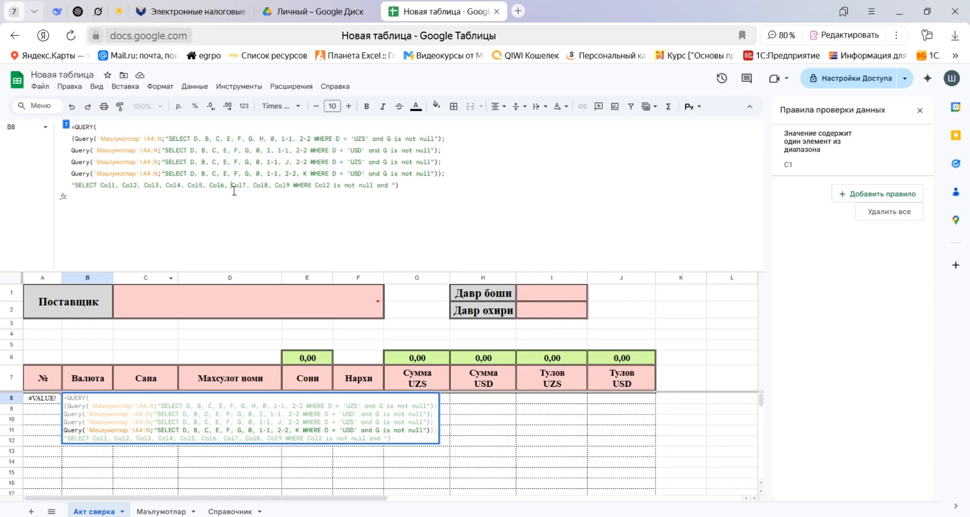
pyautogui.press('Left')
pyautogui.press('Left')
pyautogui.hotkey('shift', 'Right')
pyautogui.hotkey('shift', 'Right')
pyautogui.hotkey('shift', 'Right')
pyautogui.hotkey('shift', 'Right')
pyautogui.hotkey('shift', 'Right')
pyautogui.hotkey('shift', 'Right')
pyautogui.hotkey('ctrl', 'c')
pyautogui.press('Right')
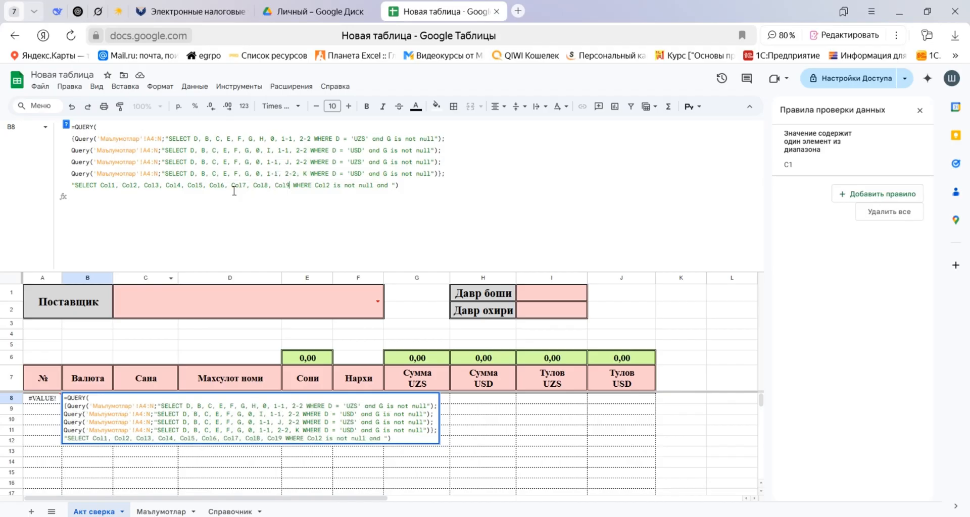
pyautogui.hotkey('ctrl', 'v')
pyautogui.hotkey('shift', 'Right')
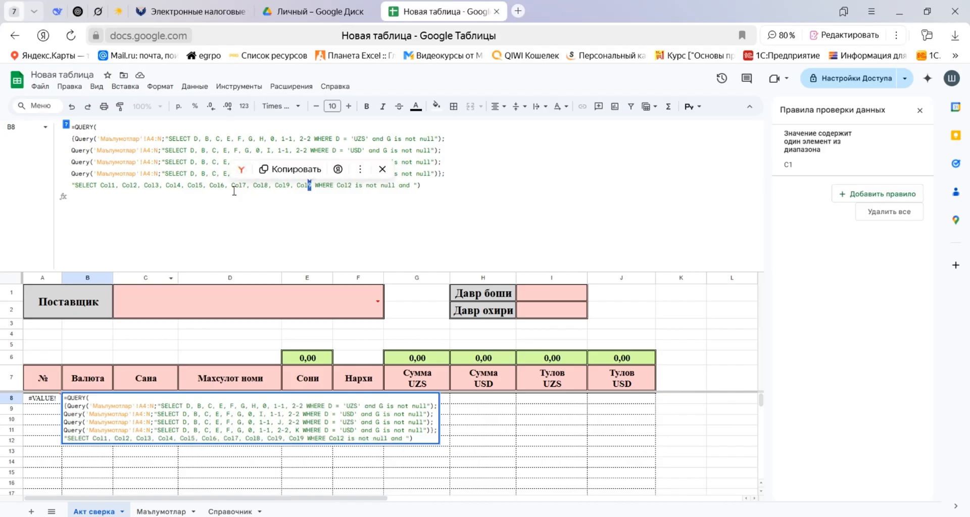
pyautogui.write('10')
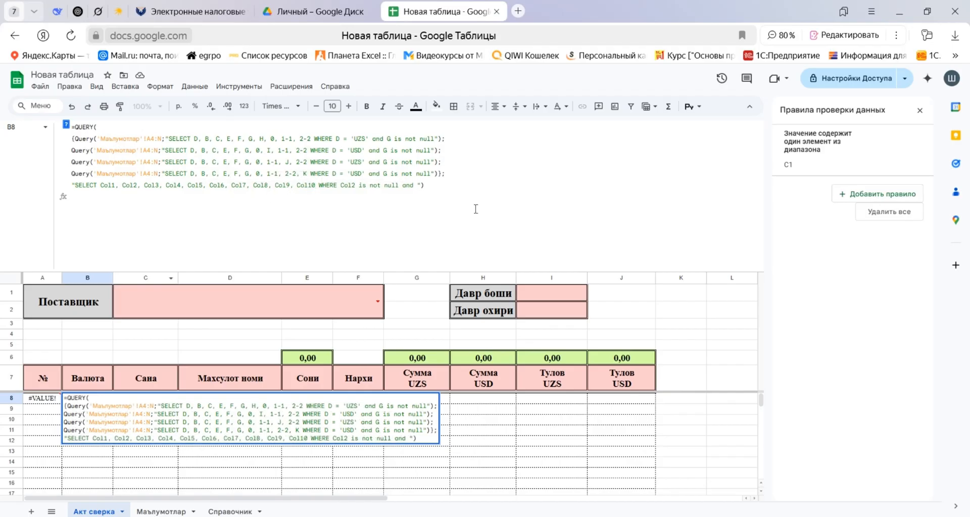
# Complete the outer WHERE with the supplier condition Col3 = '" & C1 & "', referencing the Поставщик cell.
pyautogui.click(479, 181)
pyautogui.press('BackSpace')
pyautogui.press('BackSpace')
pyautogui.write('Col')
pyautogui.press('BackSpace')
pyautogui.write('3 =')
pyautogui.write("''")
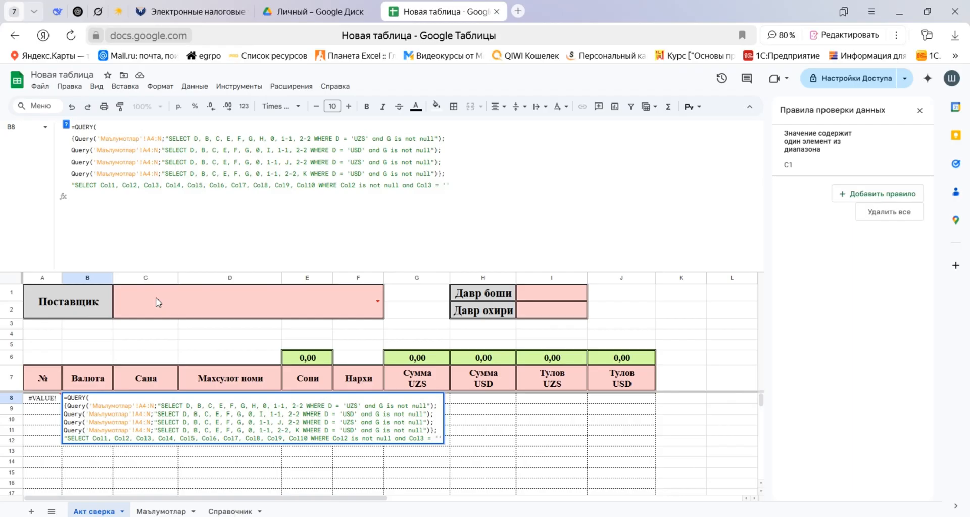
pyautogui.write('""')
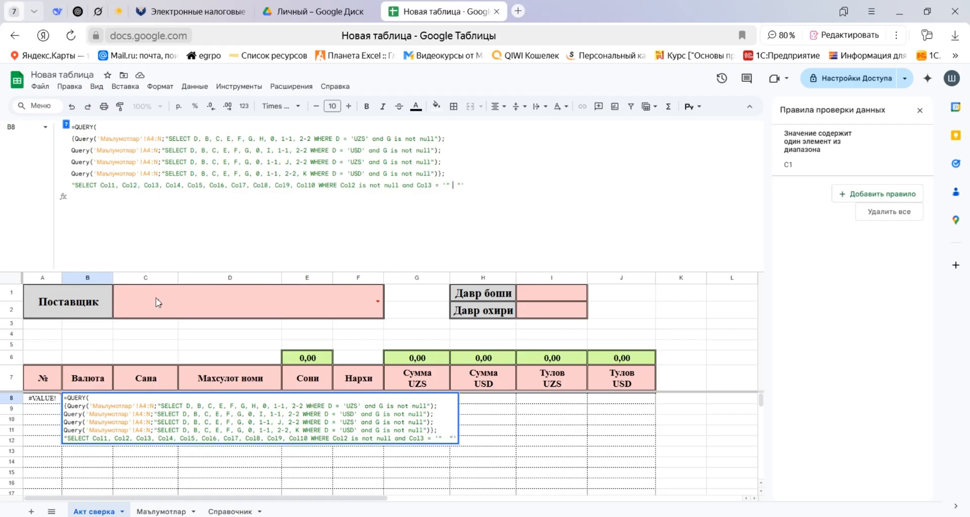
pyautogui.write('  &&')
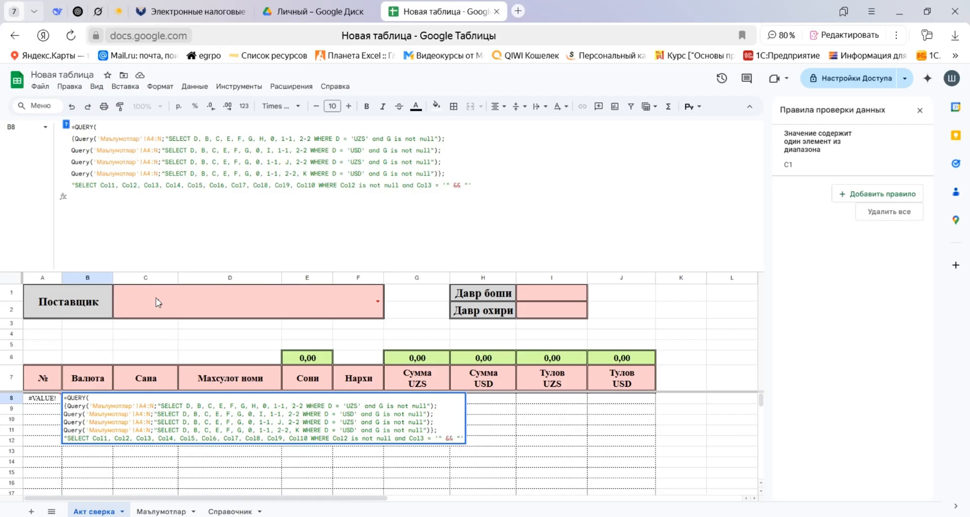
pyautogui.press('Left')
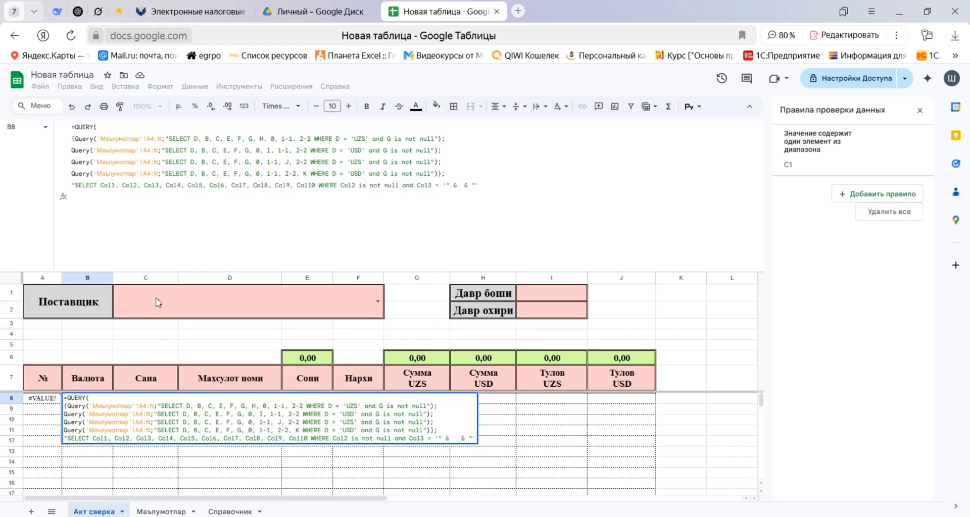
pyautogui.click(159, 303)
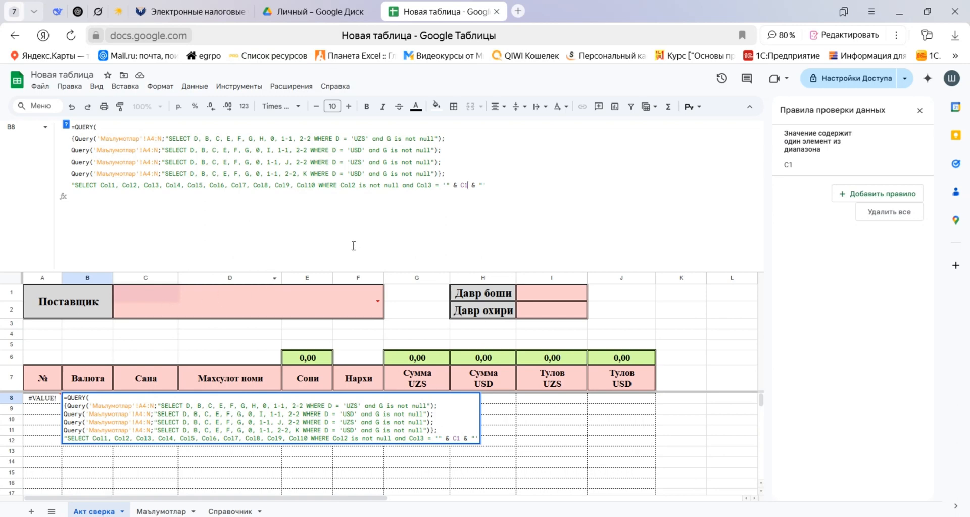
# Append "and Col2" after the supplier condition and put the Col3 and Col2 conditions on separate lines.
pyautogui.click(508, 185)
pyautogui.write('and')
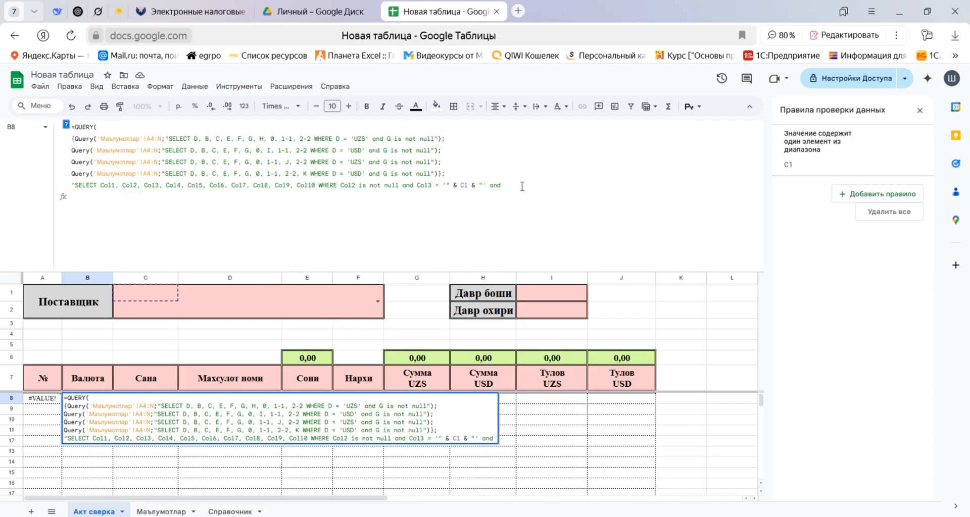
pyautogui.write('Col2')
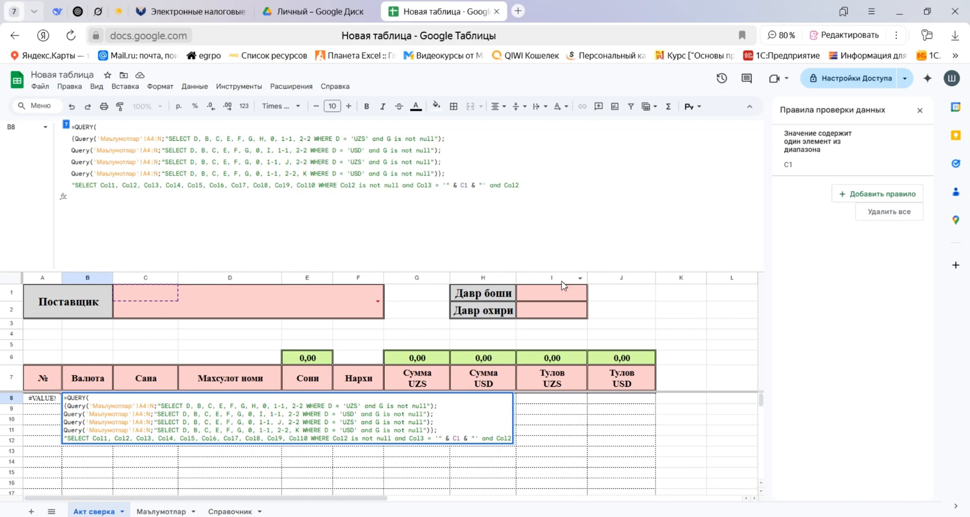
pyautogui.hotkey('alt', 'Return')
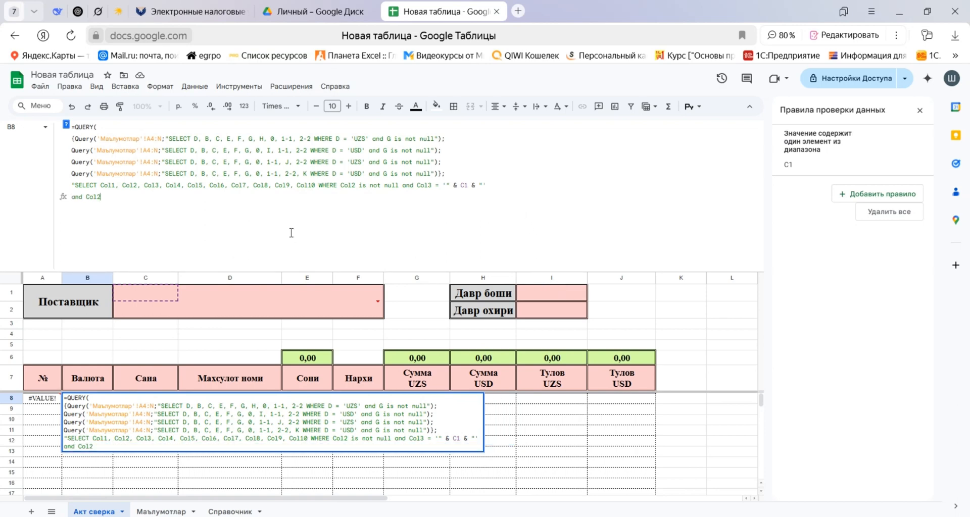
pyautogui.click(403, 185)
pyautogui.hotkey('alt', 'Return')
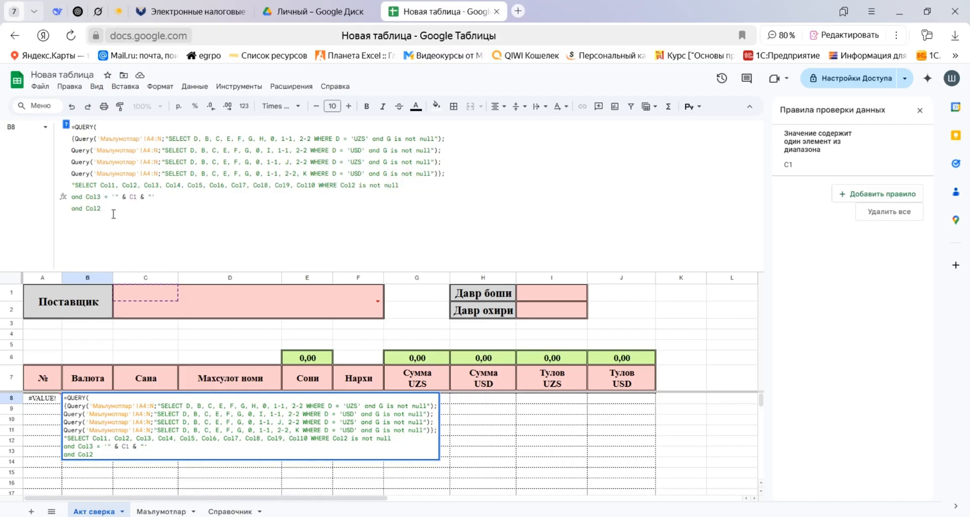
# Extend the Col2 condition with >= date followed by quotes and ampersands for a concatenated value.
pyautogui.click(112, 209)
pyautogui.write('>')
pyautogui.write('=')
pyautogui.write(' date')
pyautogui.write('"" ')
pyautogui.write(' &&')
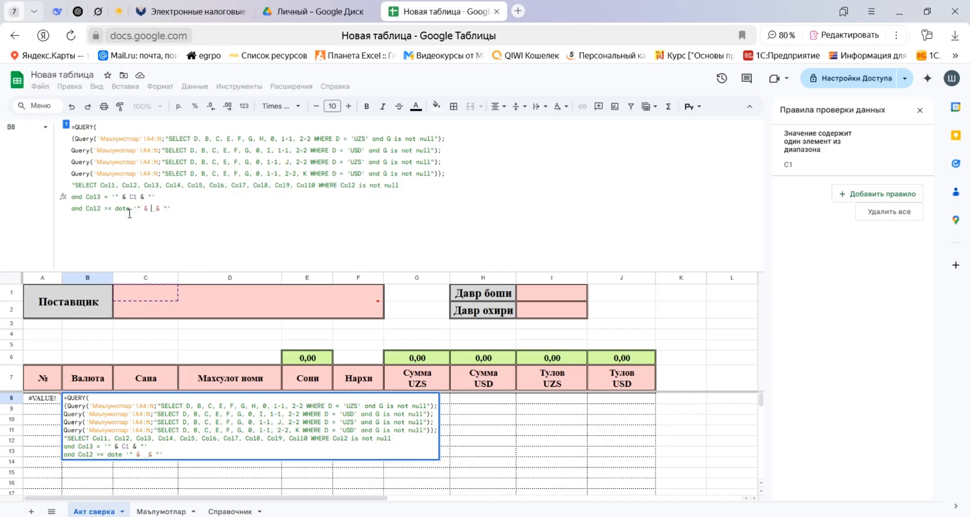
# Fill the start-date condition with ТЕКСТ(I1;"yyyy-MM-dd") and close it with & "'.
pyautogui.write('ТЕКСТ(')
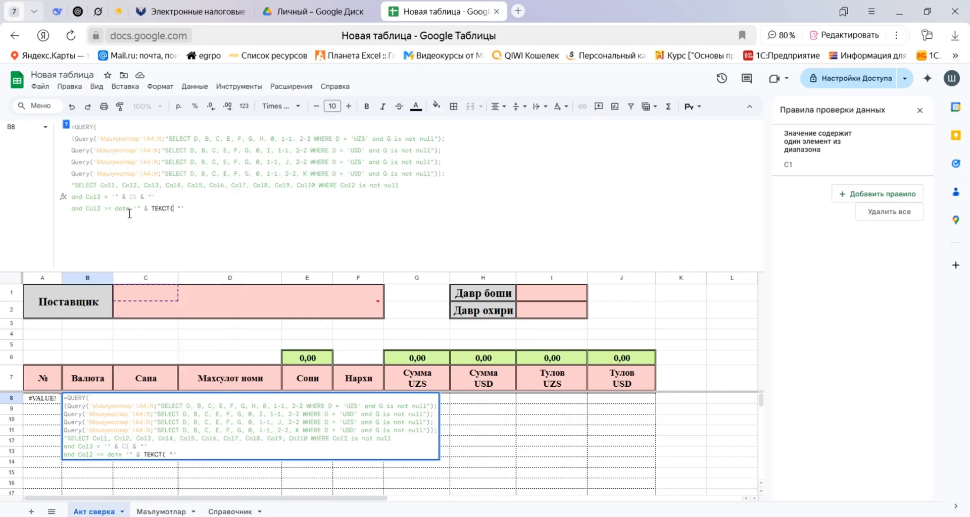
pyautogui.write(' I1')
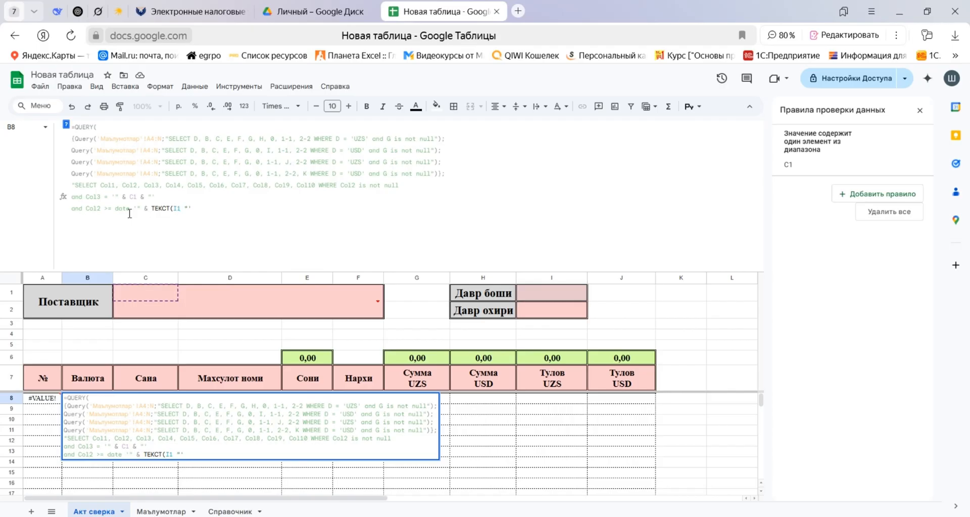
pyautogui.write(';"')
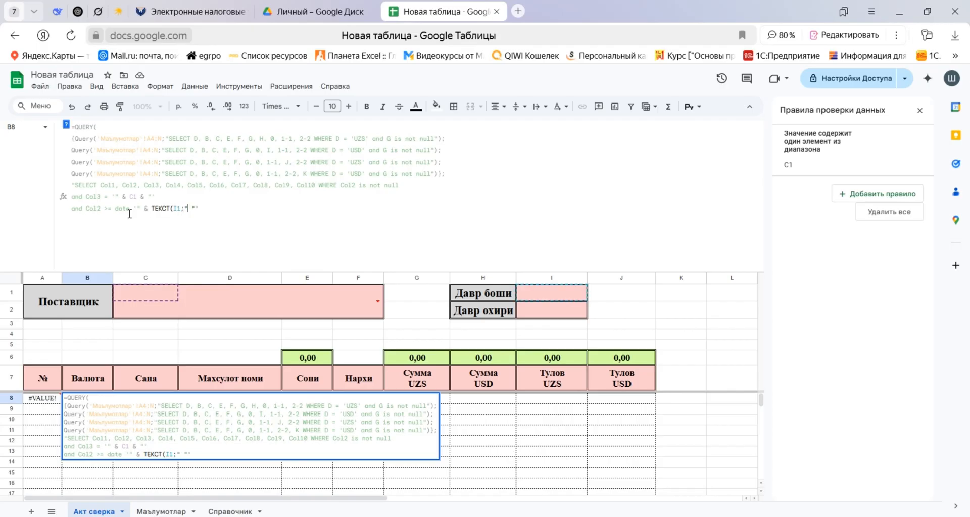
pyautogui.write('yyyy-MM')
pyautogui.press('BackSpace')
pyautogui.press('BackSpace')
pyautogui.write('MM-dd")')
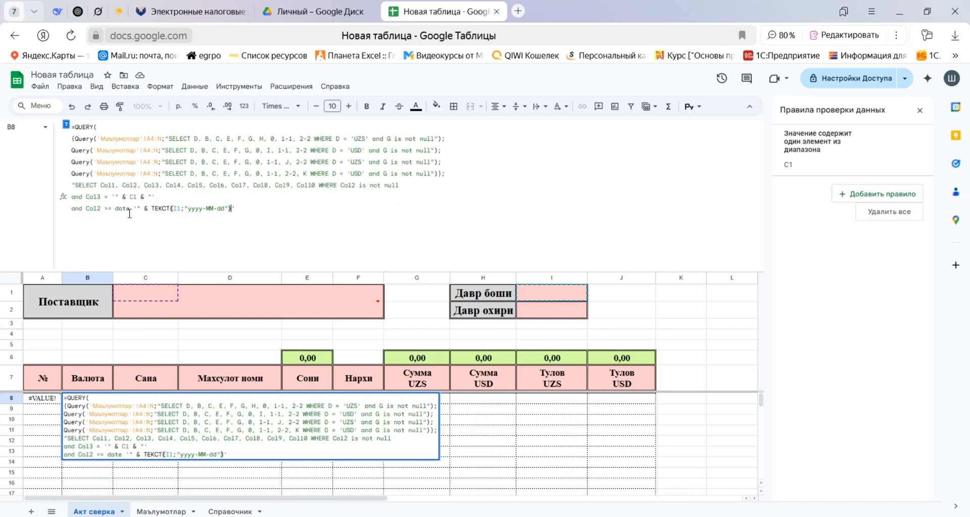
pyautogui.write(' & "')
# Add an end-date line by reusing the start-date condition as and Col2 <= date '" & ТЕКСТ(I2;"yyyy-MM-dd") & "'.
pyautogui.hotkey('ctrl', 'Return')
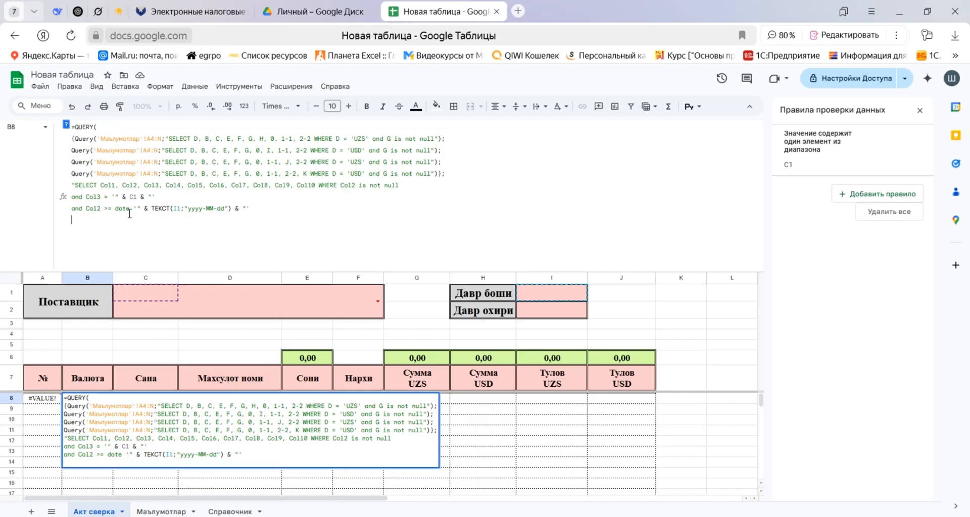
pyautogui.write('and Col2')
pyautogui.moveTo(104, 209); pyautogui.dragTo(250, 209)
pyautogui.hotkey('ctrl', 'c')
pyautogui.click(174, 227)
pyautogui.hotkey('ctrl', 'v')
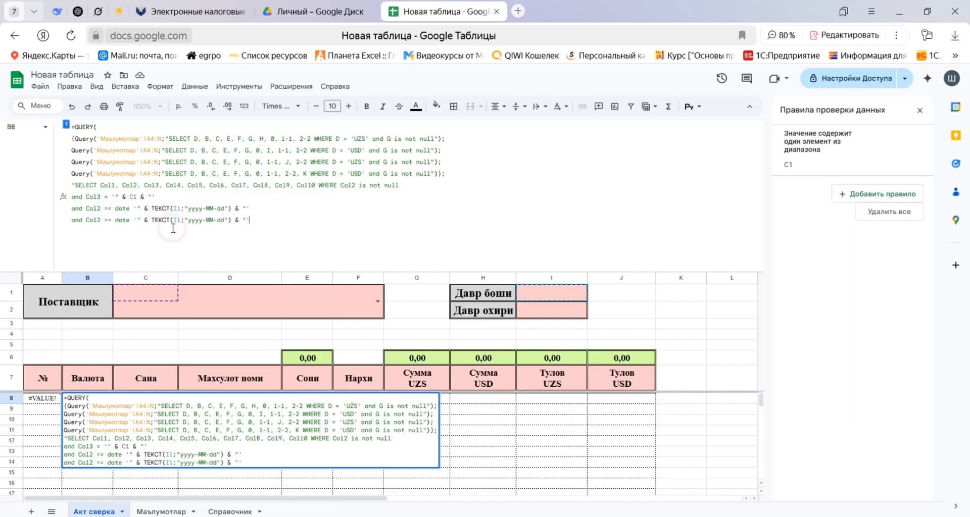
pyautogui.moveTo(104, 219); pyautogui.dragTo(109, 220)
pyautogui.write('<')
pyautogui.moveTo(180, 220); pyautogui.dragTo(177, 220)
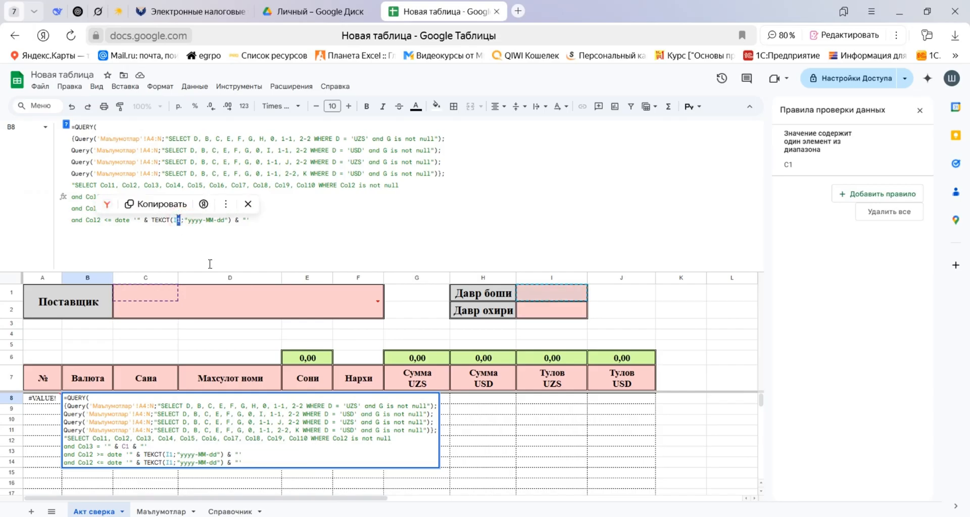
pyautogui.write('2')
# Add ORDER BY Col2, Col1 on a new line, close the QUERY with header argument 0, and commit the B8 formula.
pyautogui.hotkey('ctrl', 'Return')
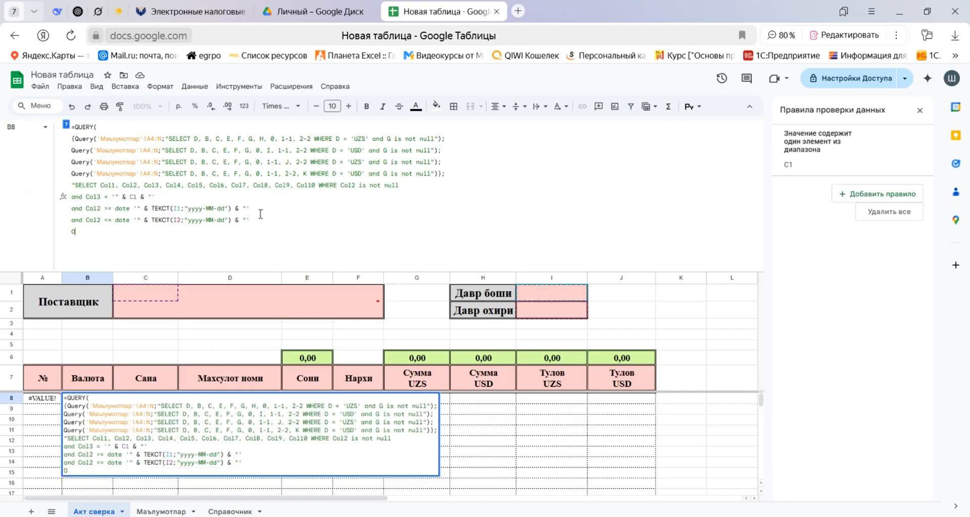
pyautogui.write('ORDER BY Col2, Col1:')
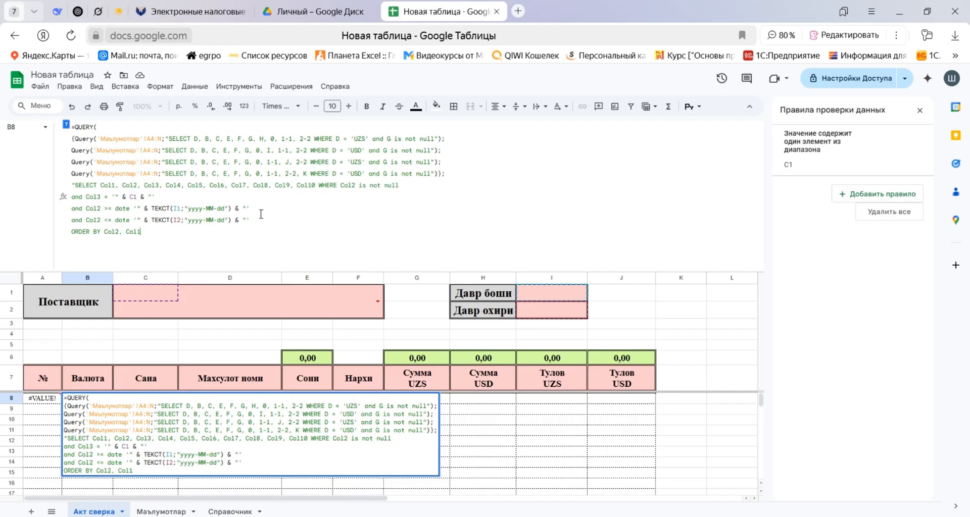
pyautogui.write('";0)')
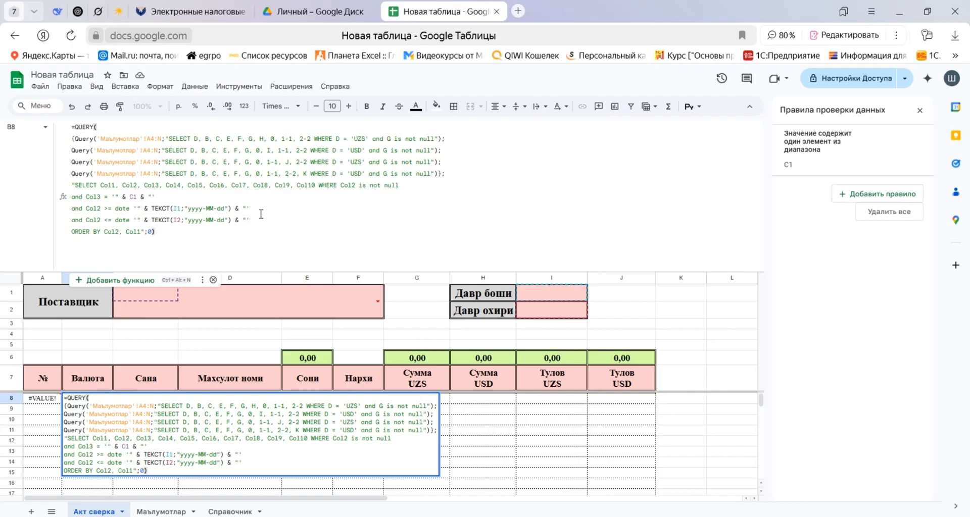
pyautogui.press('Return')
pyautogui.press('Up')
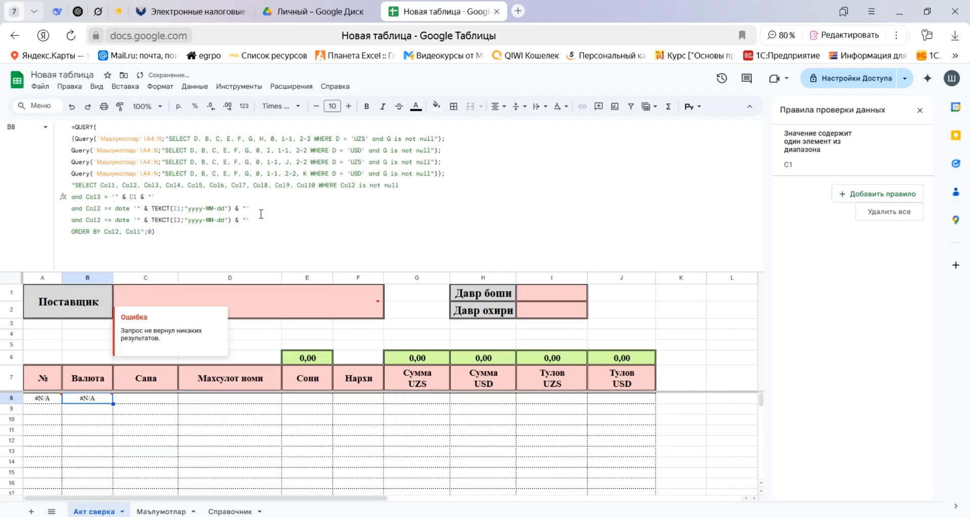
# Choose Tezkor hizmat MCHJ as Поставщик and set the period from 01.01.2025 to 31.01.2025.
pyautogui.click(377, 302)
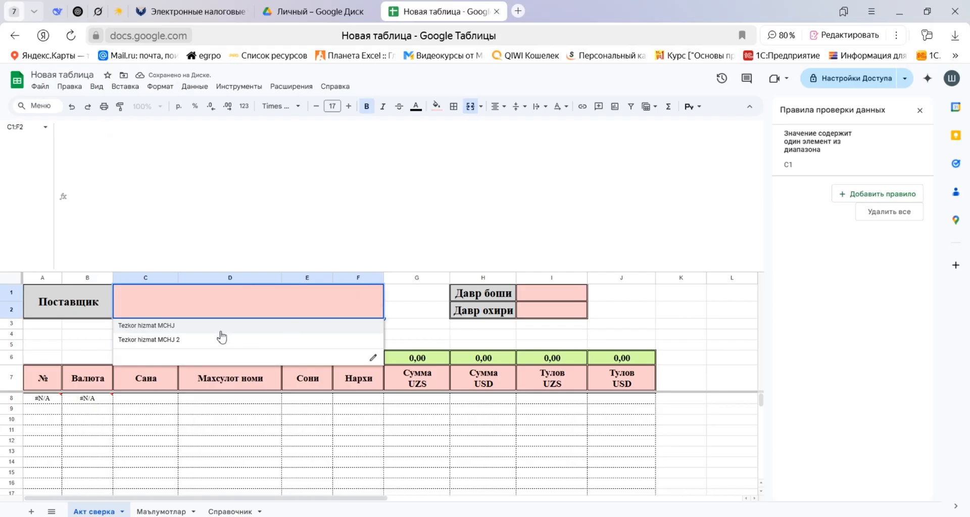
pyautogui.click(168, 326)
pyautogui.click(552, 297)
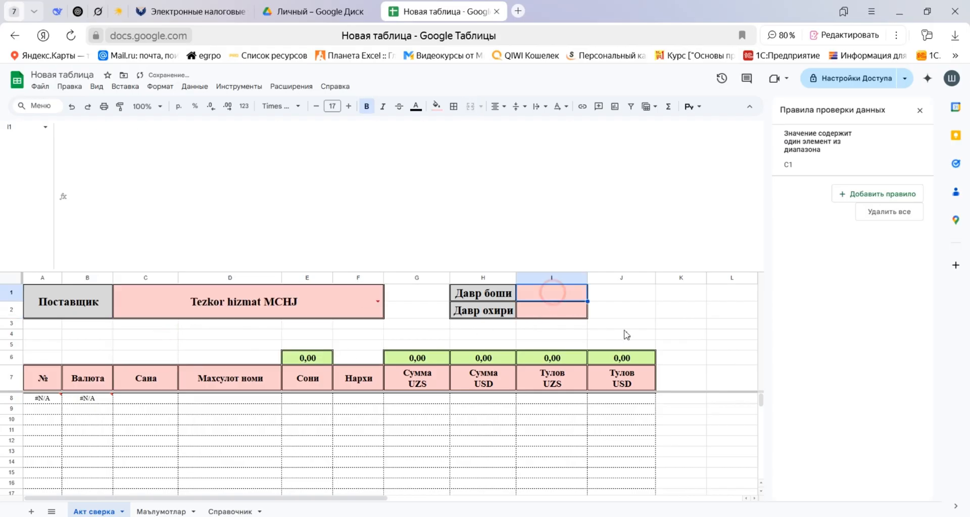
pyautogui.write('1/1')
pyautogui.press('Return')
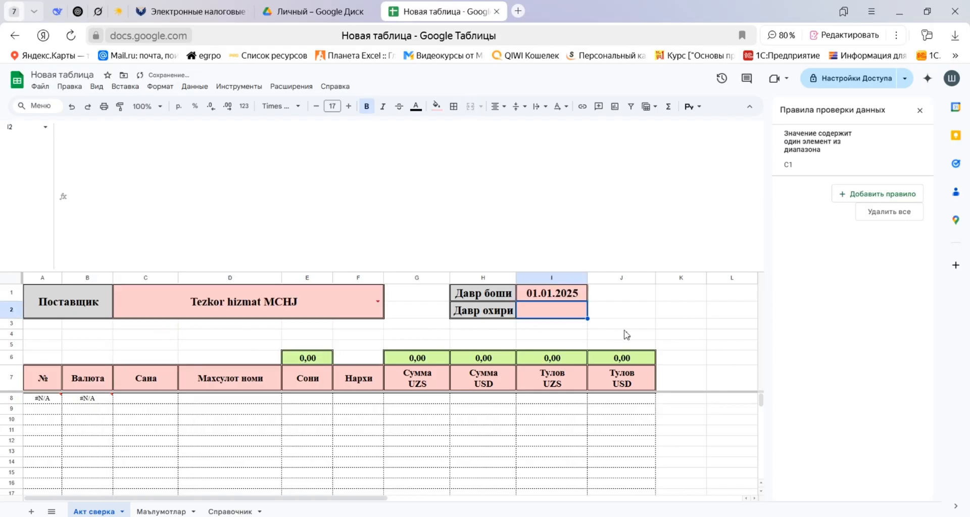
pyautogui.write('31/1')
pyautogui.press('Return')
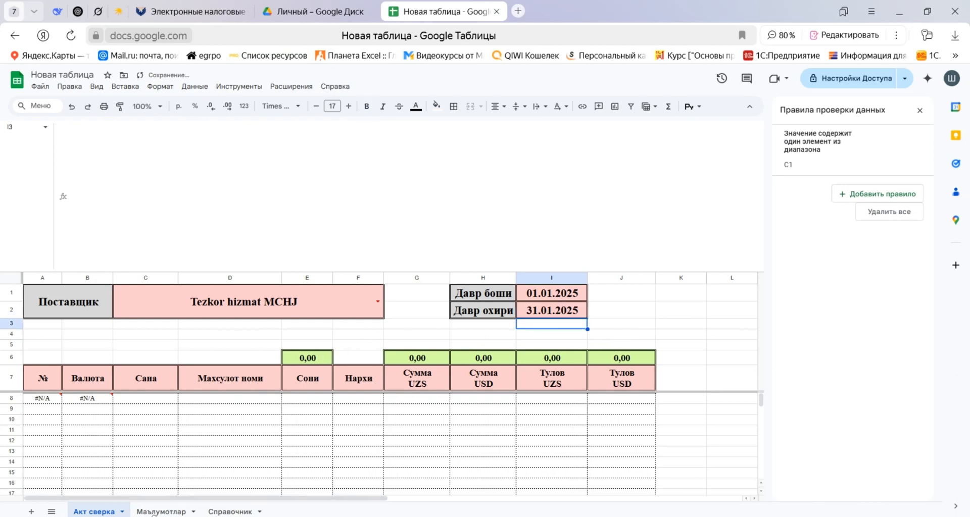
# Open the Маълумотлар sheet to examine the rows and payments of supplier TABLETKA" XUSUSIY KORXONA.
pyautogui.click(160, 511)
pyautogui.click(249, 280)
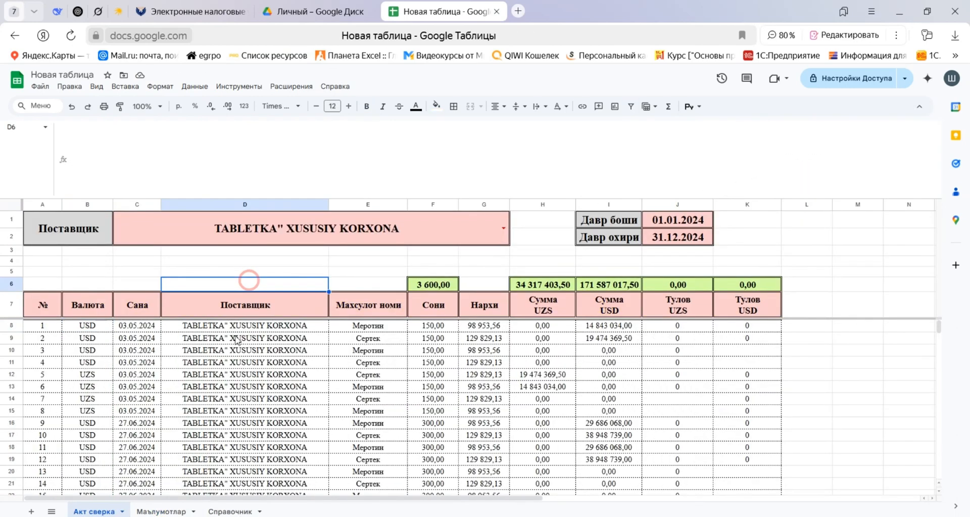
pyautogui.click(181, 509)
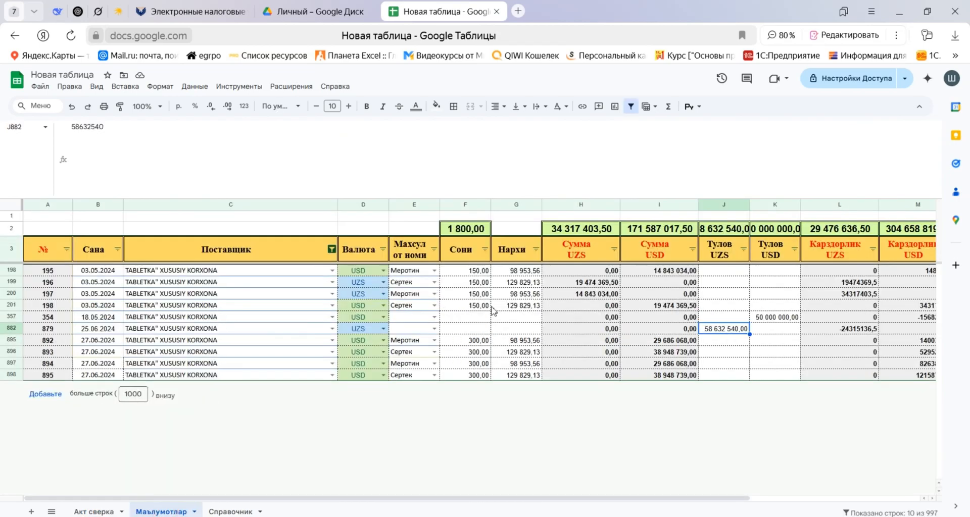
# Widen the Тулов UZS and Тулов USD columns on the Маълумотлар sheet and check their payment cells.
pyautogui.click(752, 204)
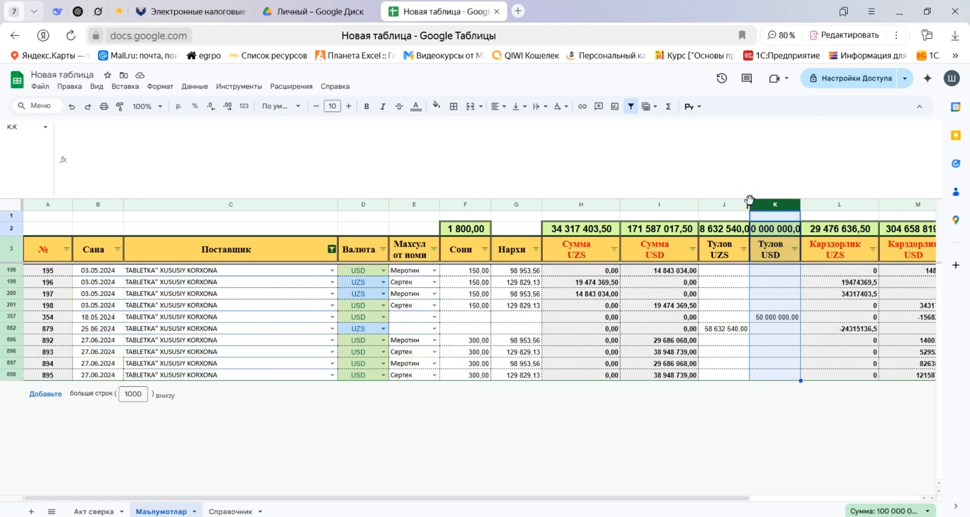
pyautogui.moveTo(750, 201); pyautogui.dragTo(830, 204)
pyautogui.click(738, 329)
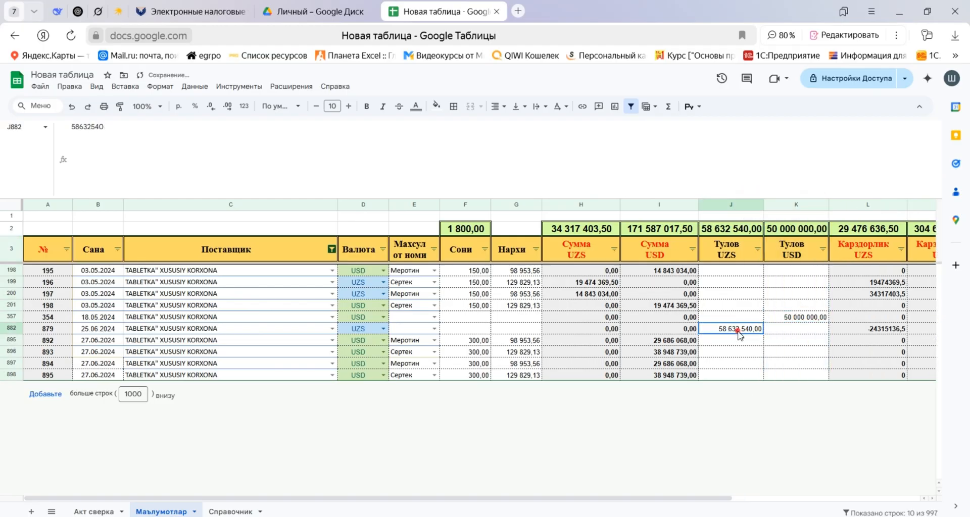
pyautogui.click(795, 316)
pyautogui.click(746, 330)
# In the Акт сверка B8 formula, change the last two inner QUERY conditions to J is not null and K is not null, then check the column totals.
pyautogui.click(96, 512)
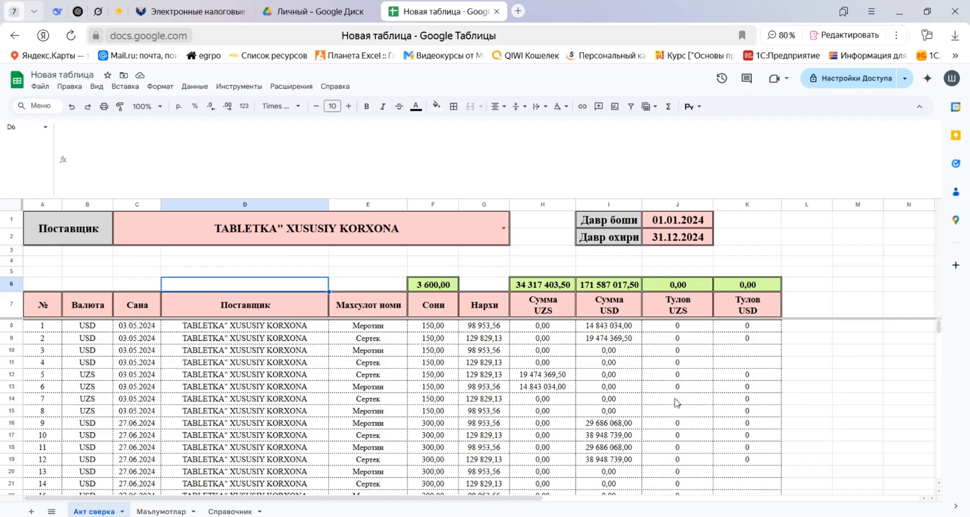
pyautogui.click(87, 327)
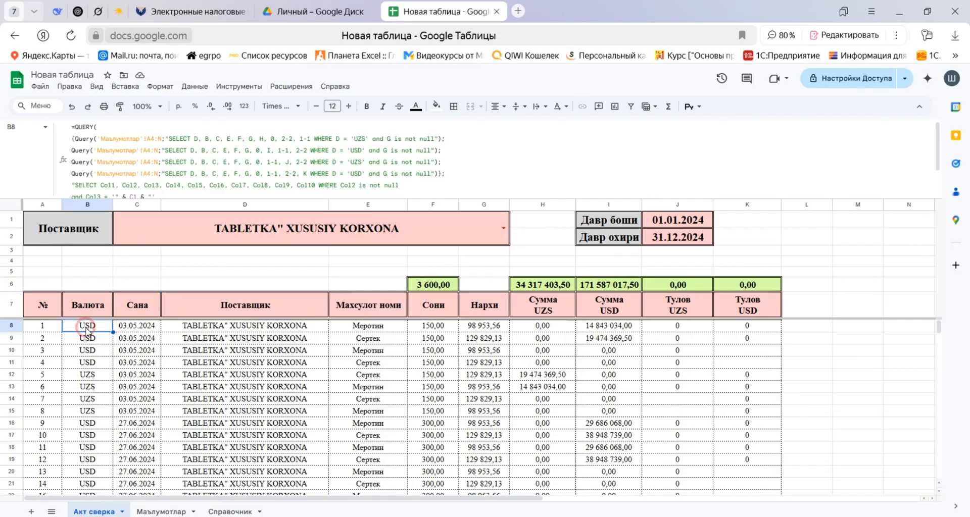
pyautogui.click(398, 188)
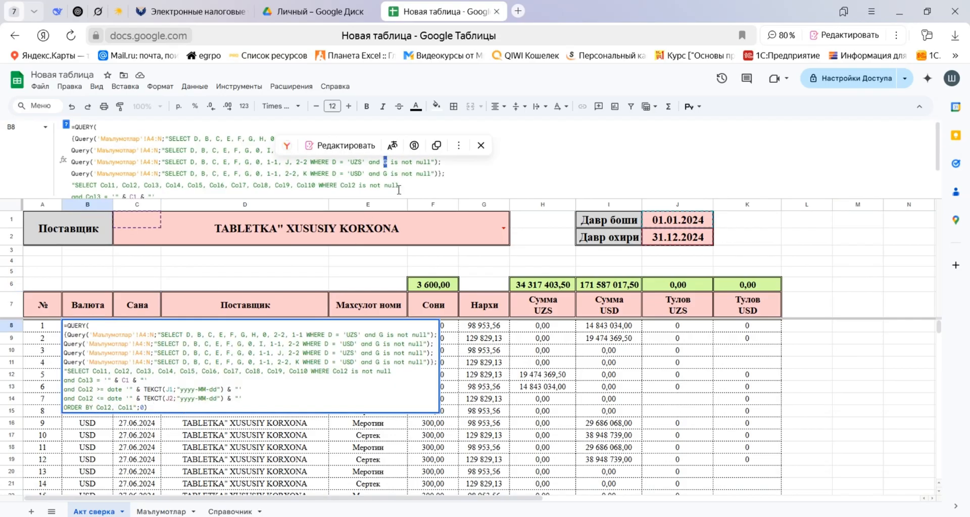
pyautogui.write('J')
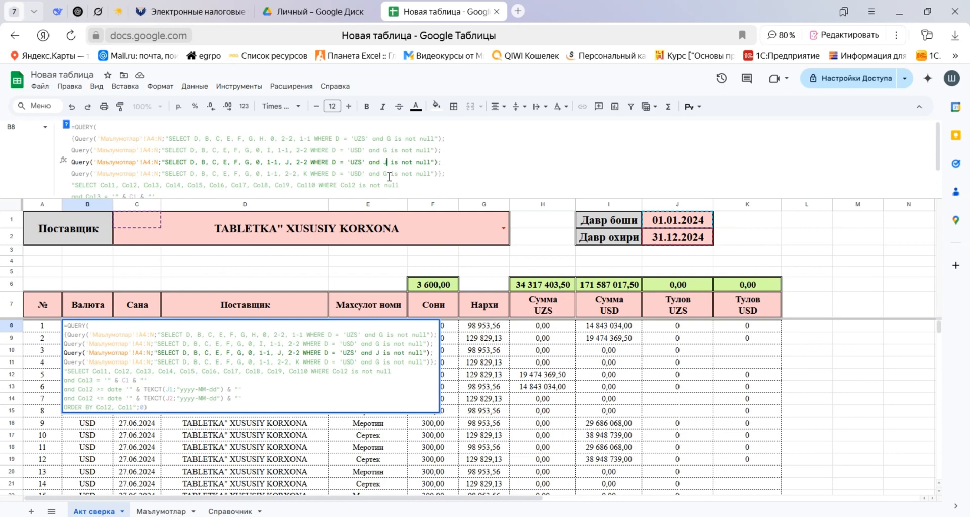
pyautogui.doubleClick(385, 174)
pyautogui.write('K')
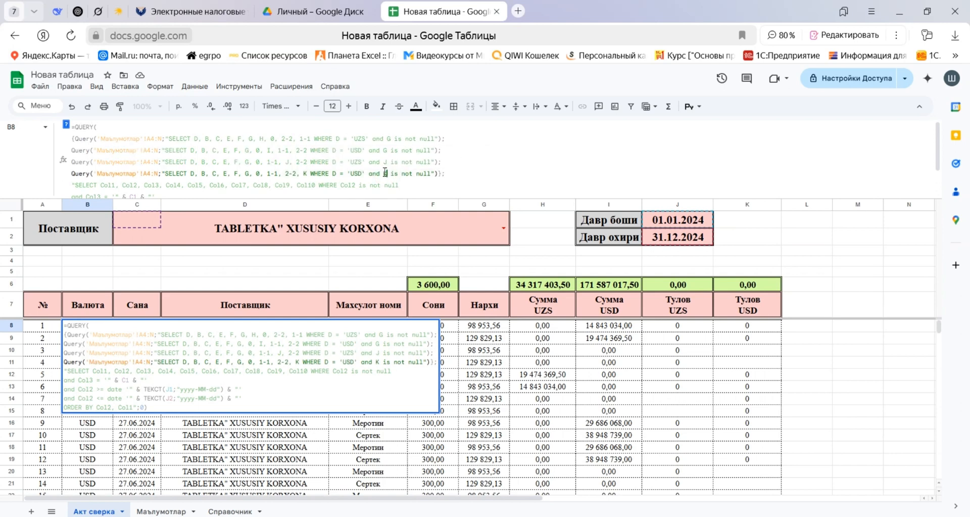
pyautogui.click(418, 186)
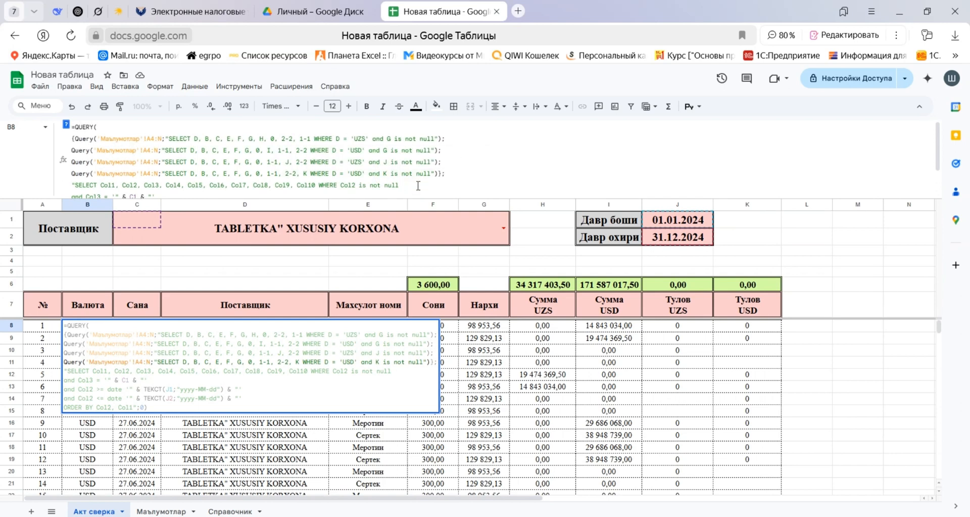
pyautogui.scroll(-2, 324, 187)
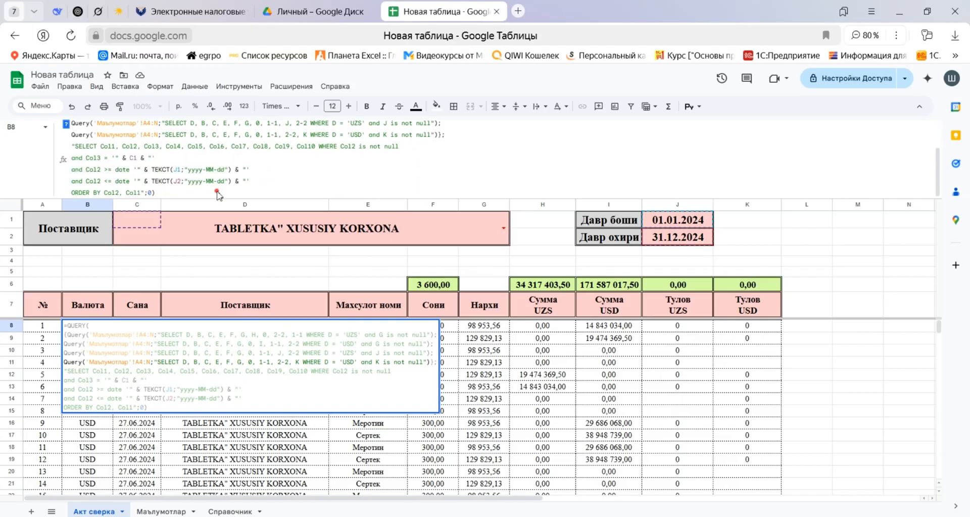
pyautogui.click(158, 181)
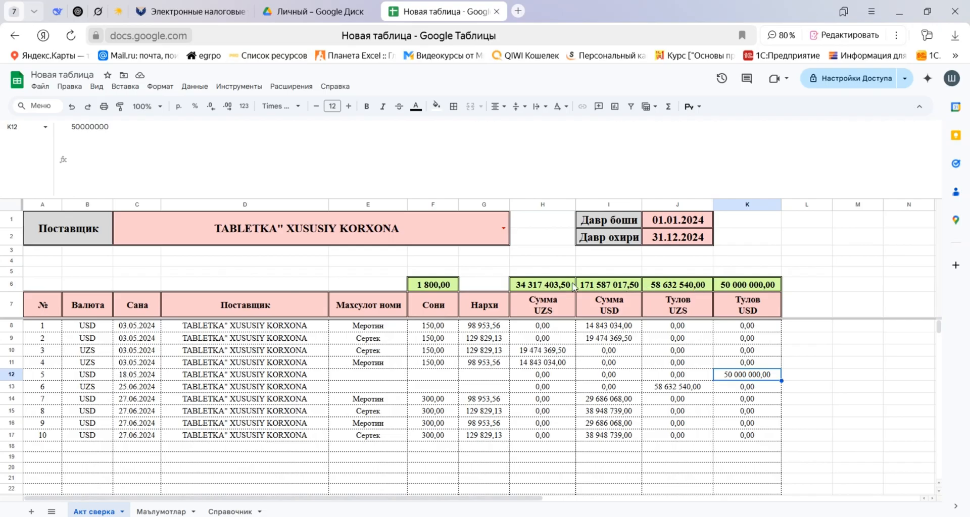
pyautogui.click(539, 285)
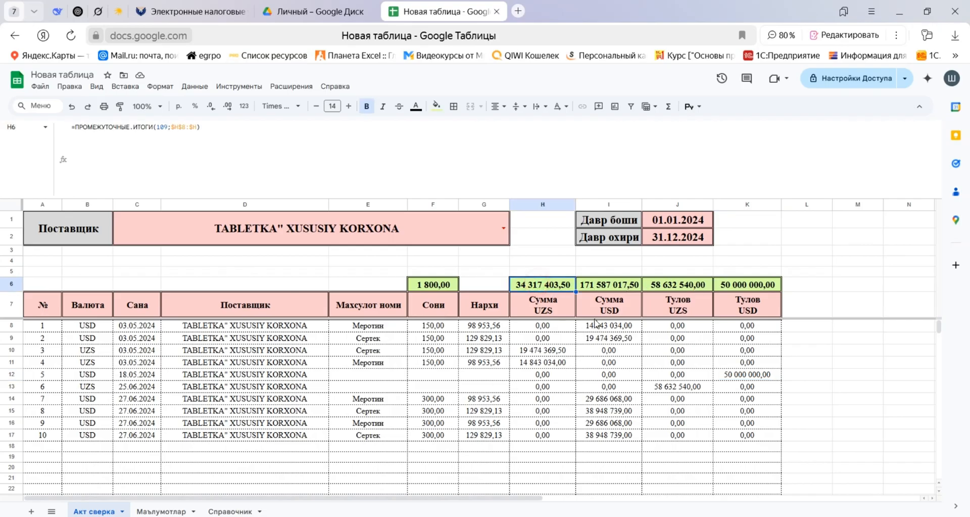
pyautogui.click(603, 284)
pyautogui.click(677, 284)
pyautogui.click(742, 282)
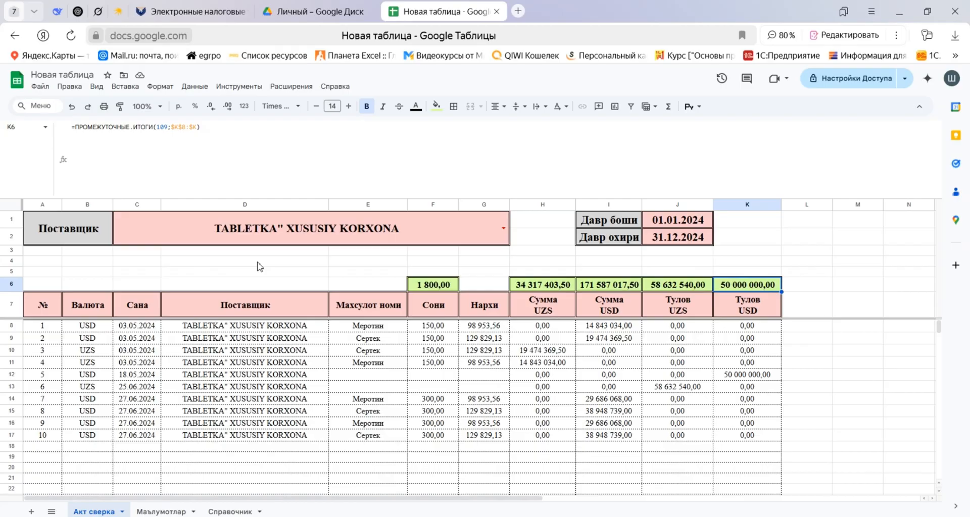
# Insert one blank row above row 5 on the Акт сверка sheet.
pyautogui.click(10, 271)
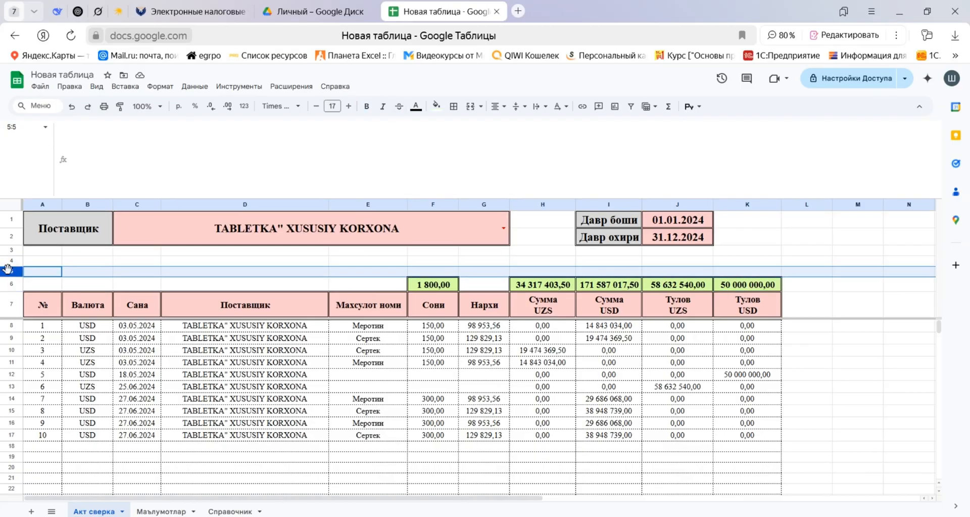
pyautogui.rightClick(10, 273)
pyautogui.click(83, 338)
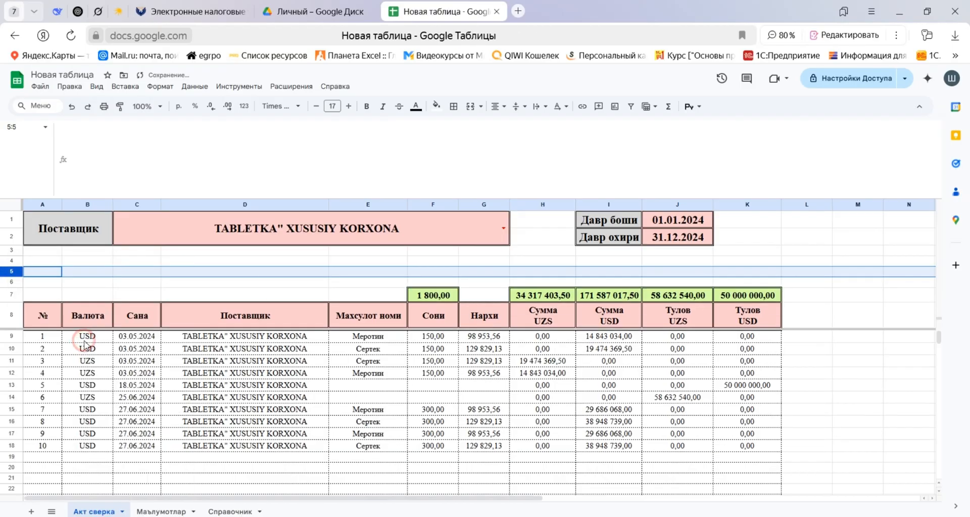
# Merge A4:C4 and A5:C5 for the balance labels, and merge columns E and F within each of rows 3 to 5.
pyautogui.moveTo(32, 261); pyautogui.dragTo(149, 261)
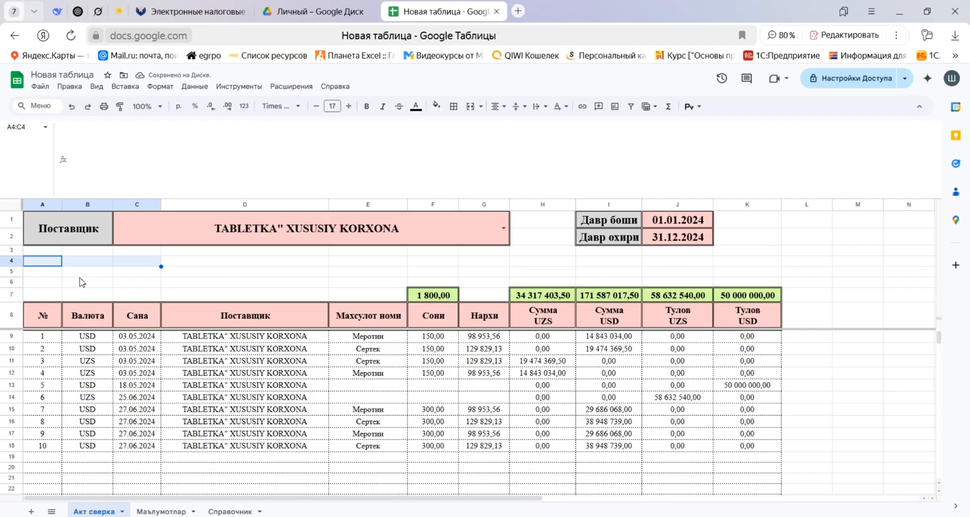
pyautogui.click(477, 108)
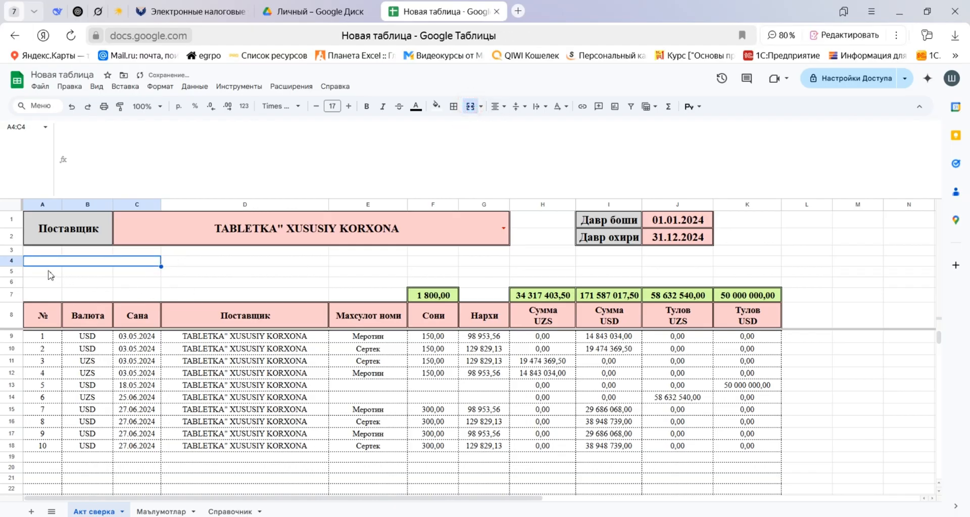
pyautogui.moveTo(45, 272); pyautogui.dragTo(144, 272)
pyautogui.click(470, 107)
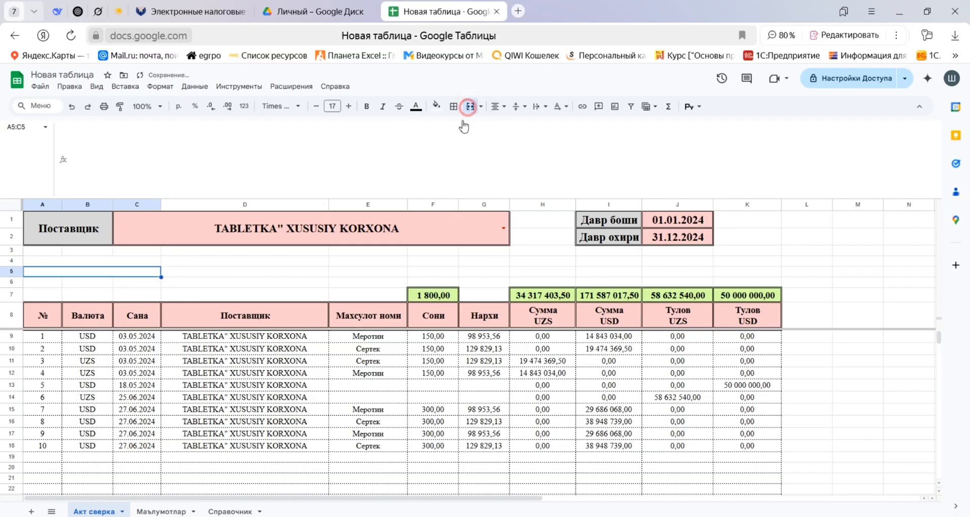
pyautogui.moveTo(348, 260); pyautogui.dragTo(432, 271)
pyautogui.click(471, 106)
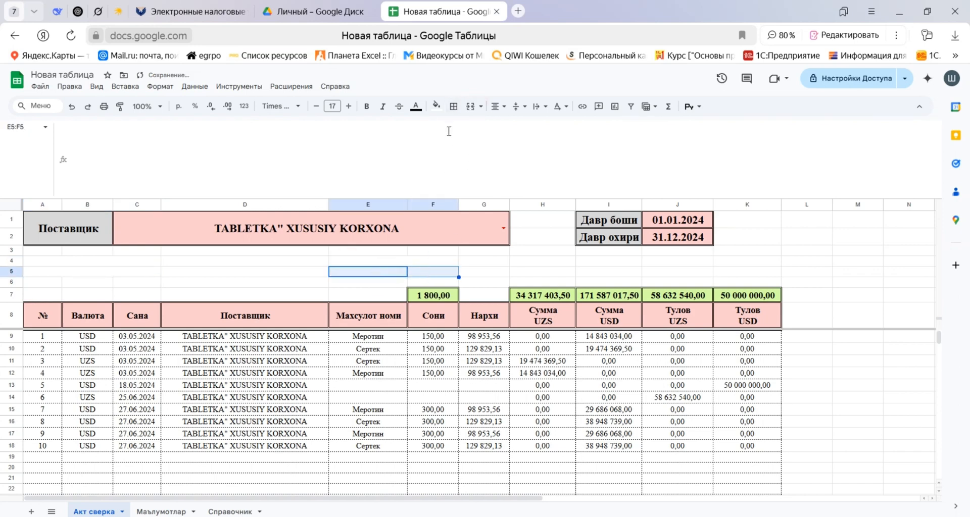
pyautogui.click(470, 106)
pyautogui.click(302, 249)
pyautogui.moveTo(346, 254); pyautogui.dragTo(435, 252)
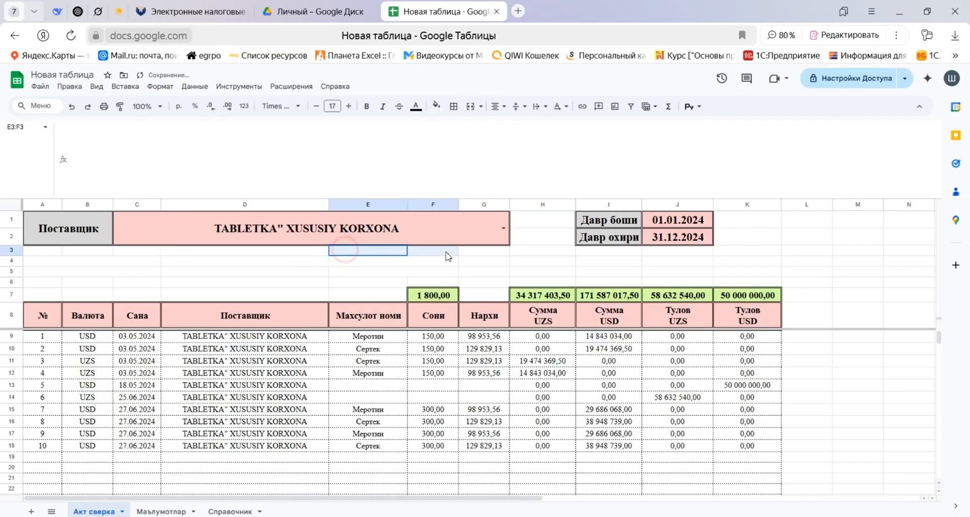
pyautogui.click(470, 106)
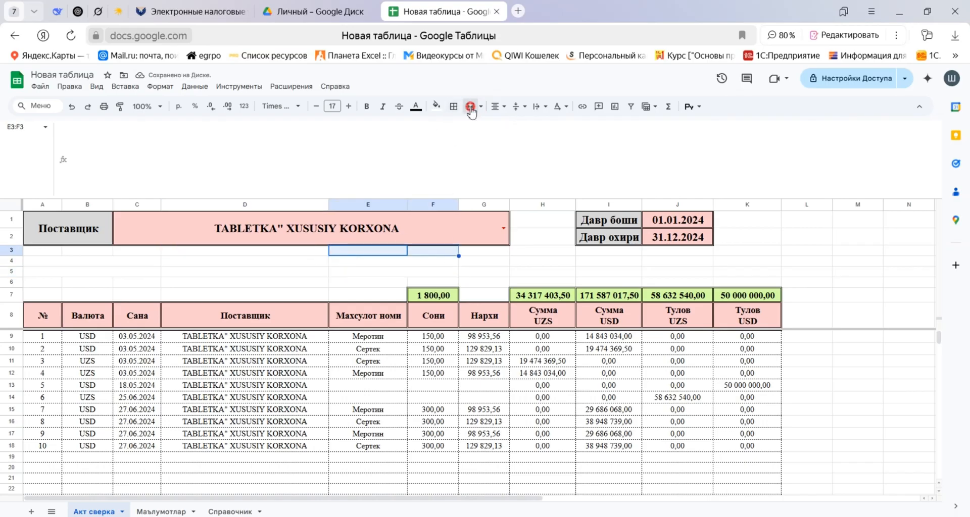
# Enter the currency headings UZS in D3 and USD in the merged cell E3:F3.
pyautogui.click(309, 250)
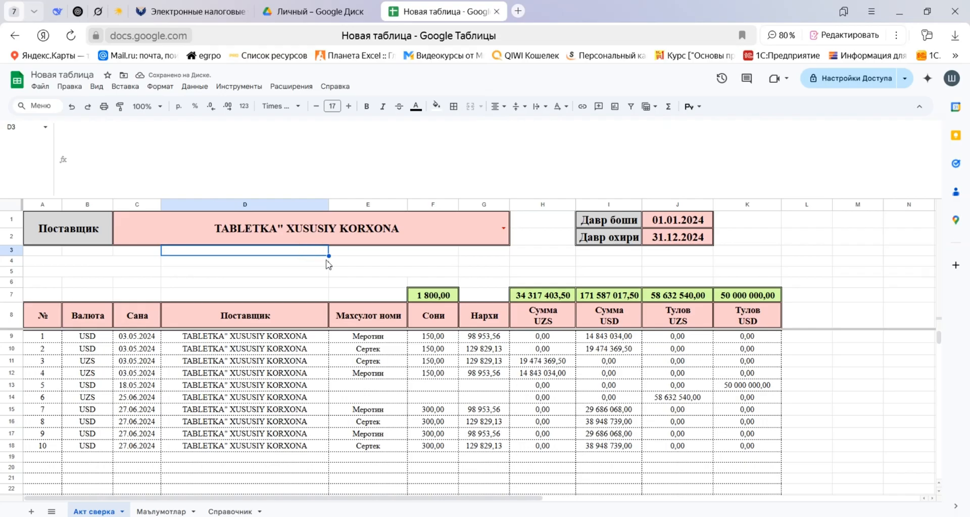
pyautogui.write('UZS')
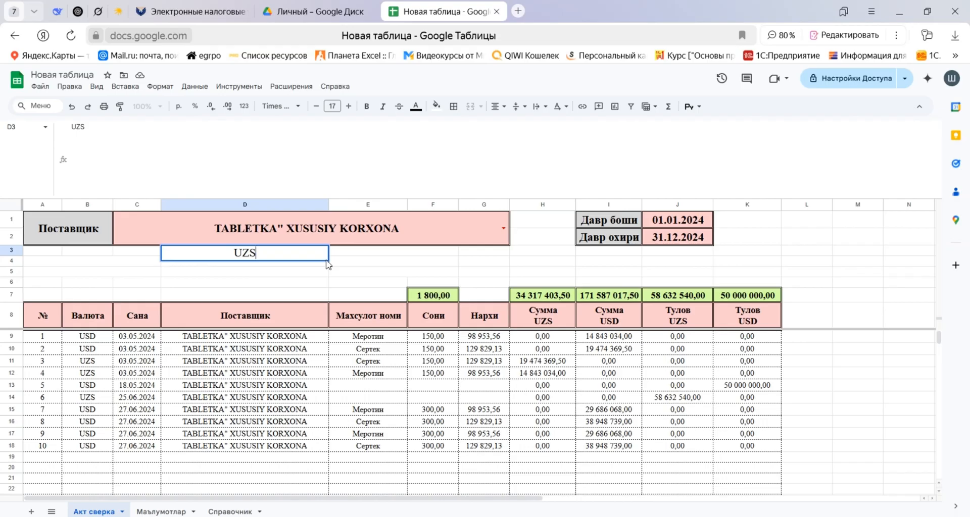
pyautogui.press('Tab')
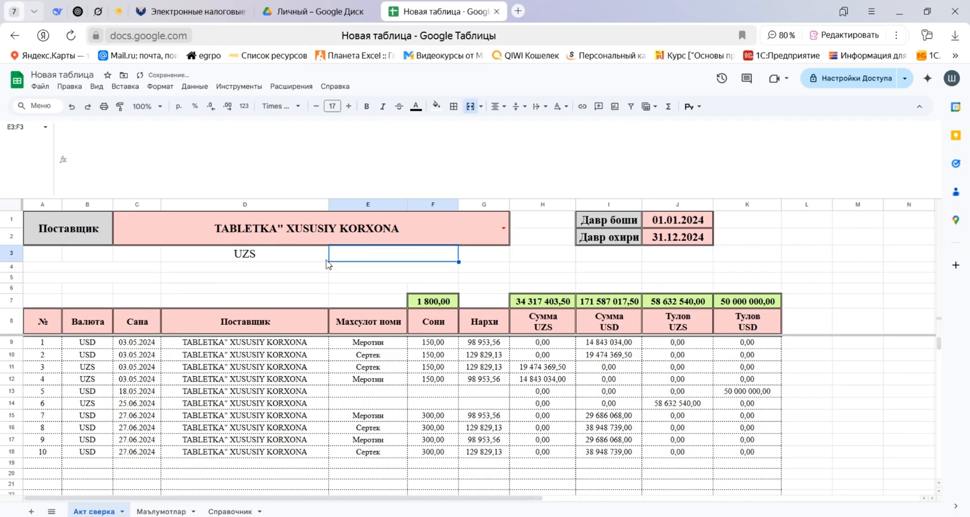
pyautogui.write('USD')
# Label the merged cells A4:C4 as Давр бошига колдик and A5:C5 as Давр охирига колдик.
pyautogui.click(146, 268)
pyautogui.write('Д')
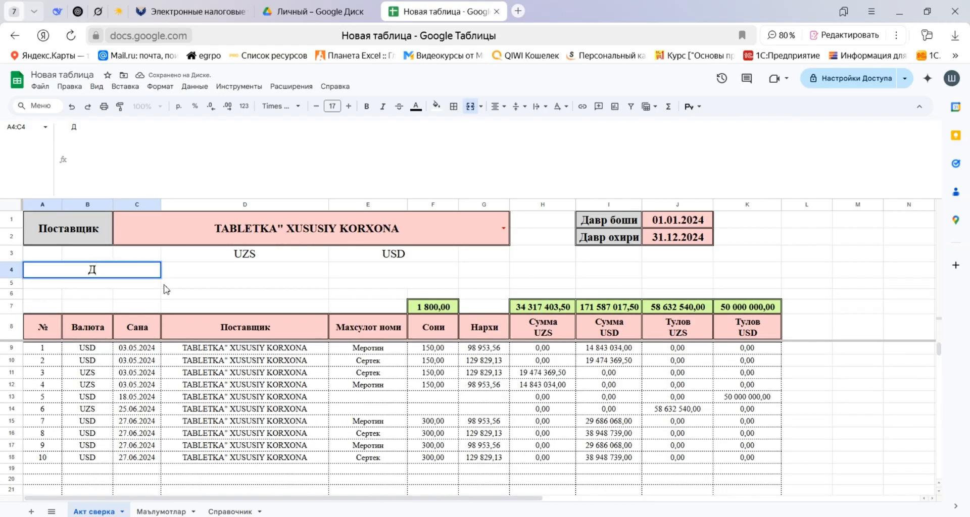
pyautogui.write('авр боши')
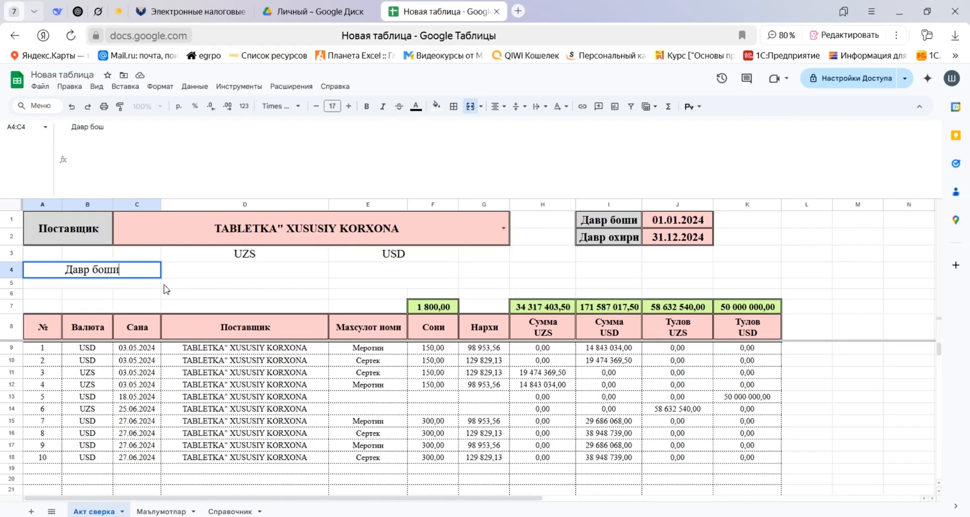
pyautogui.write('га колдик')
pyautogui.press('Return')
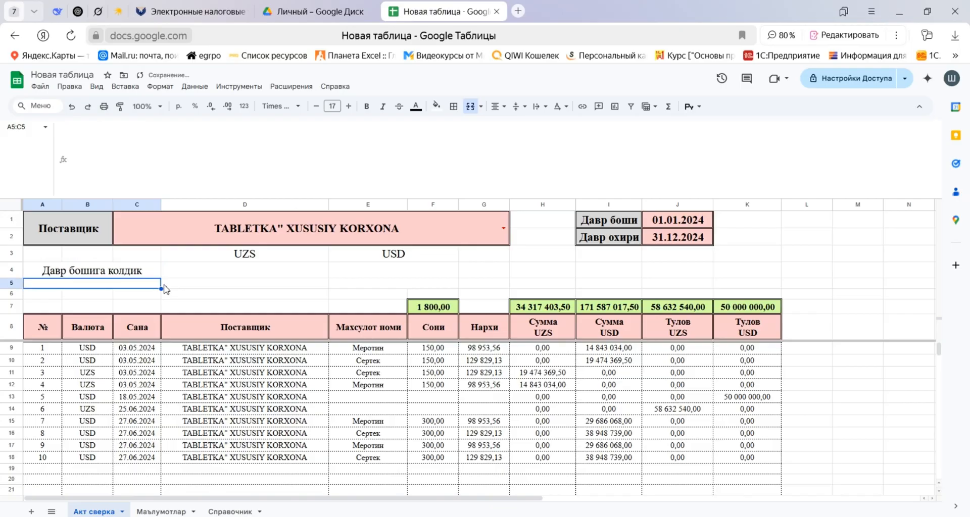
pyautogui.write('Давр ')
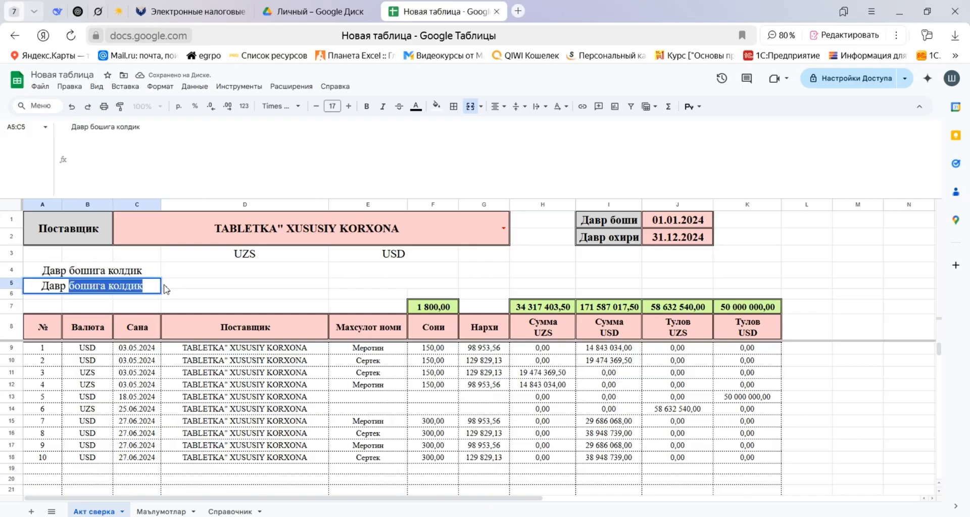
pyautogui.write('охирига')
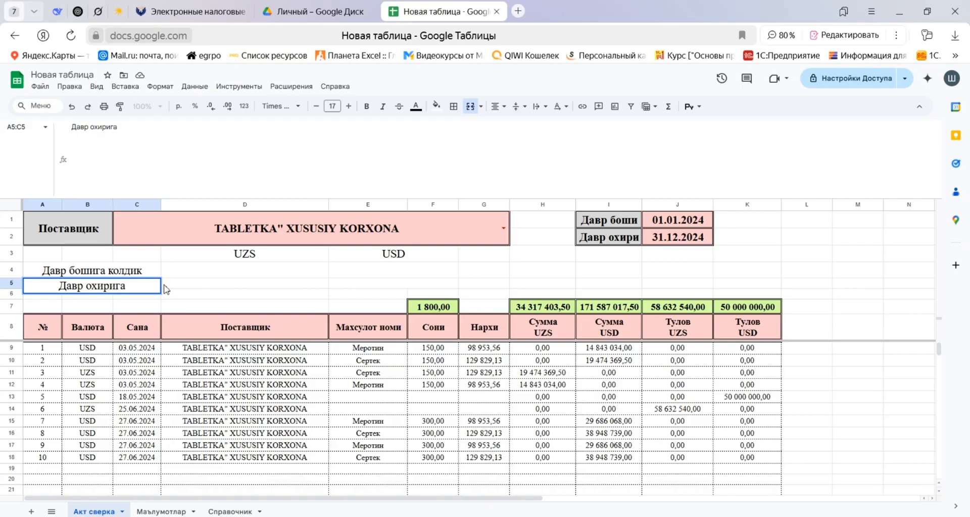
pyautogui.write(' колдик')
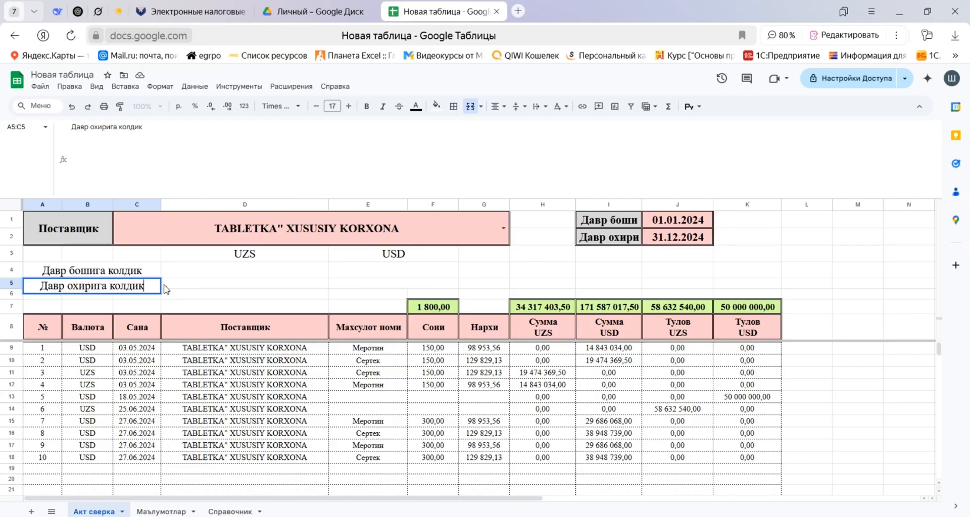
pyautogui.press('Return')
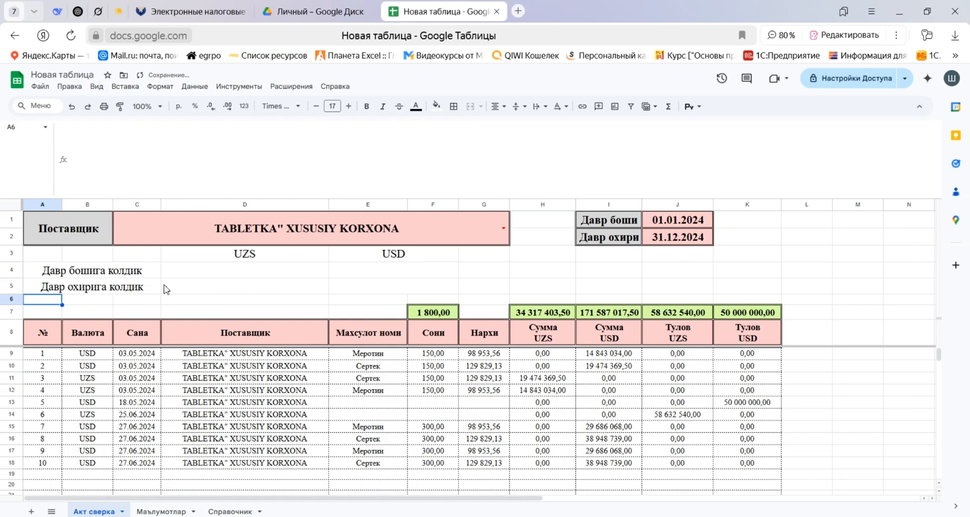
# Fill the UZS heading in D3 with muted teal and the USD heading in E3:F3 with light green.
pyautogui.click(221, 272)
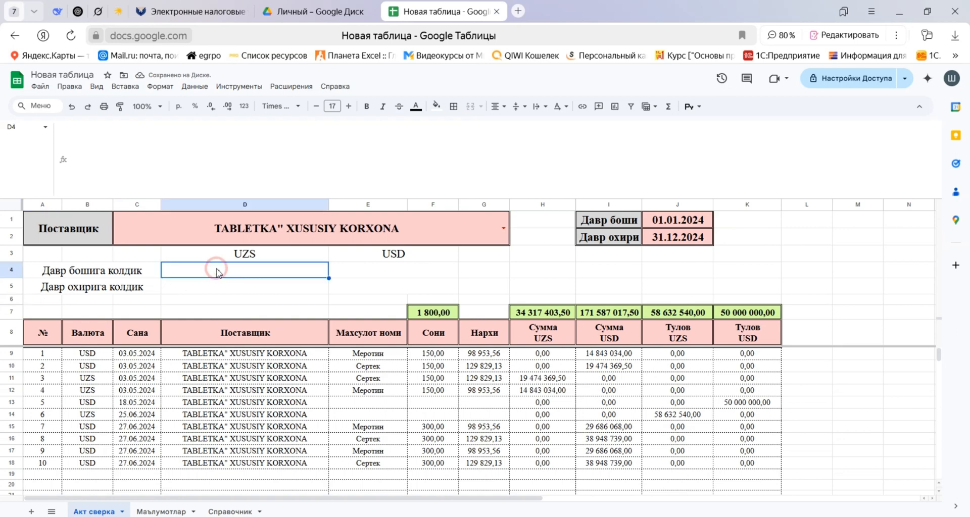
pyautogui.click(241, 255)
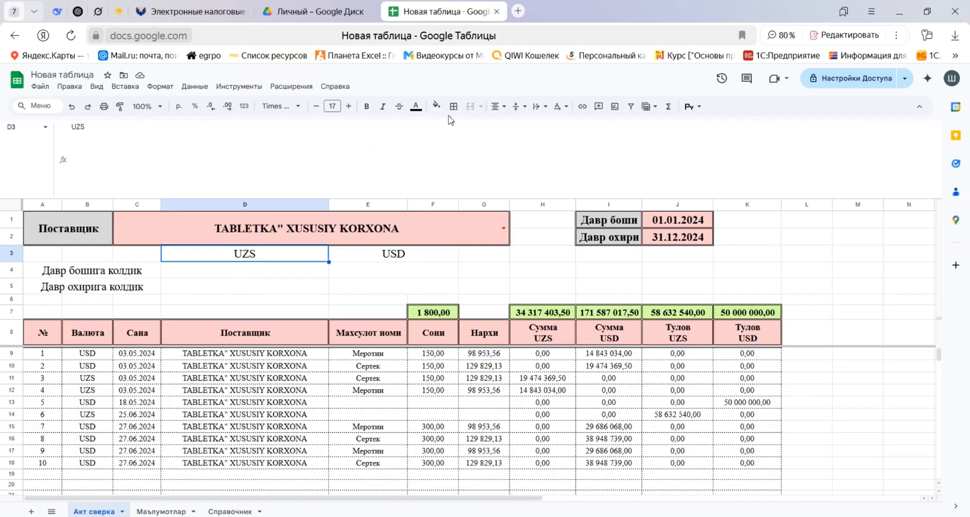
pyautogui.click(435, 105)
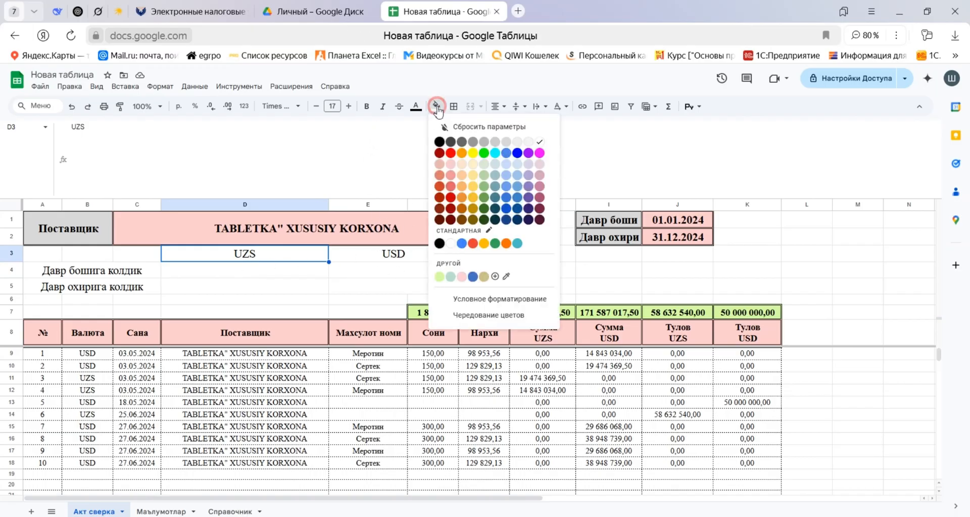
pyautogui.click(450, 277)
pyautogui.click(359, 258)
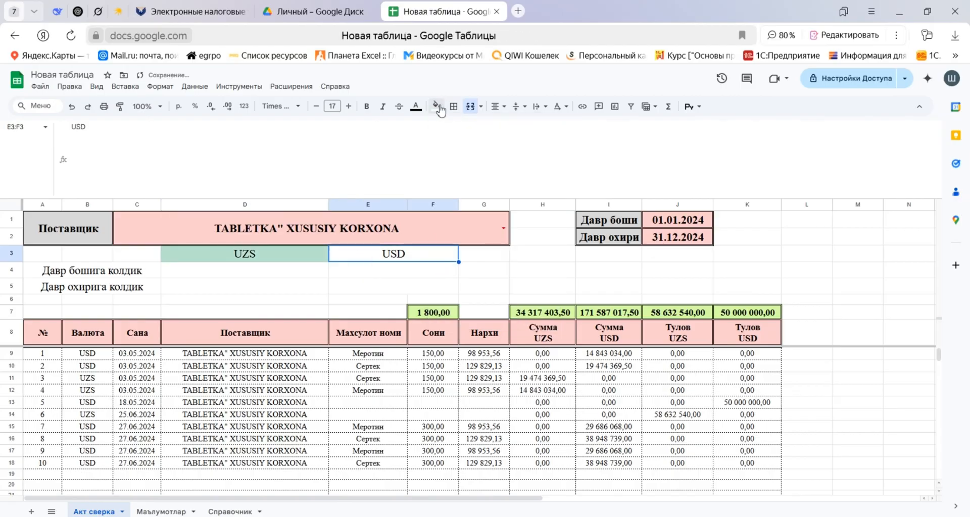
pyautogui.click(436, 106)
pyautogui.click(444, 277)
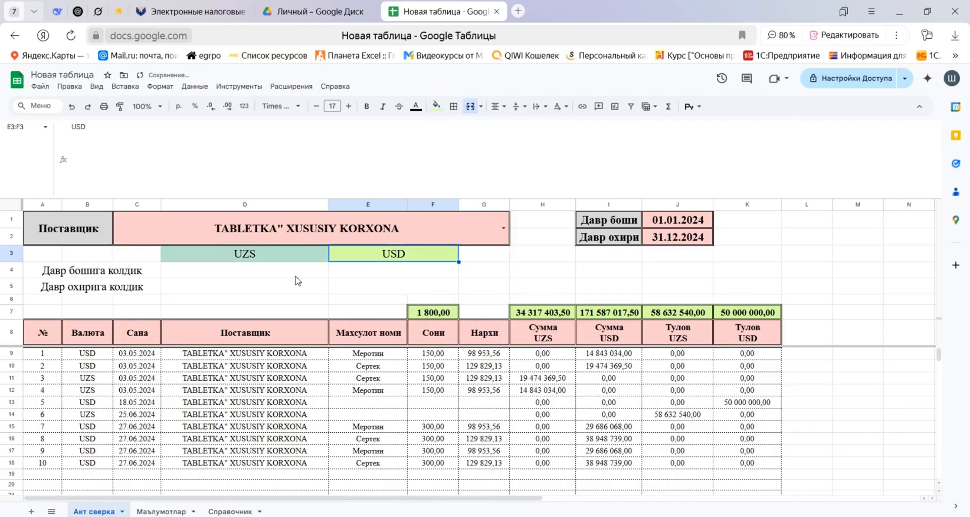
# Try to copy the UZS currency cell D199 from the Маълумотлар sheet onto the heading D3 in Акт сверка.
pyautogui.click(161, 511)
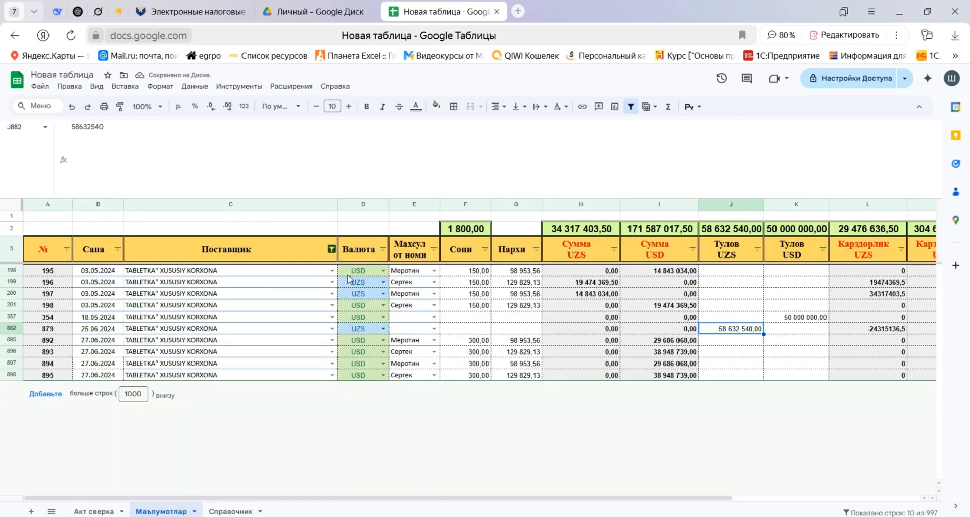
pyautogui.click(374, 283)
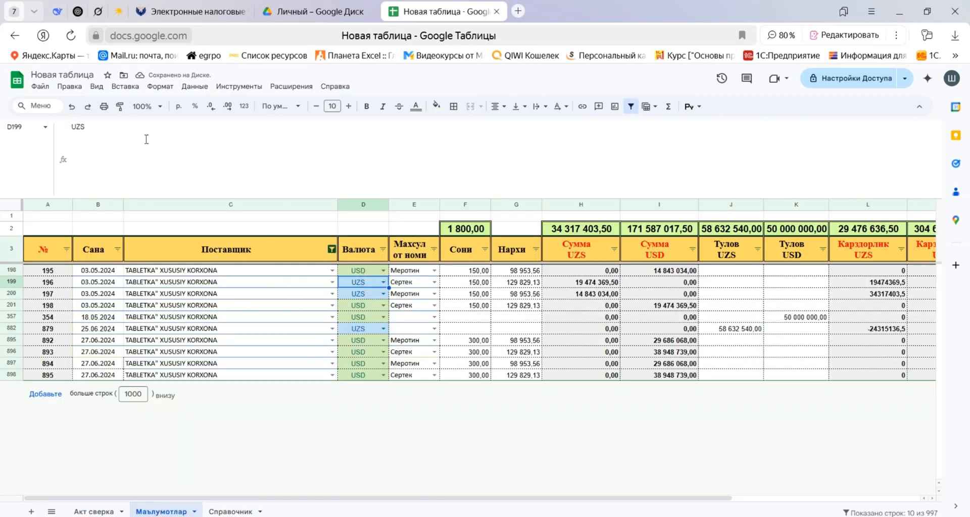
pyautogui.click(103, 511)
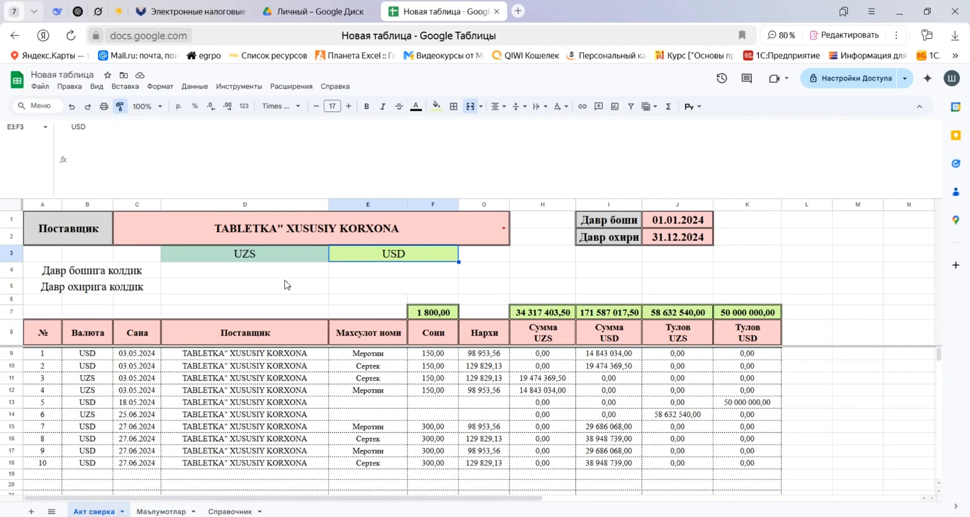
pyautogui.click(265, 255)
pyautogui.write('UZS')
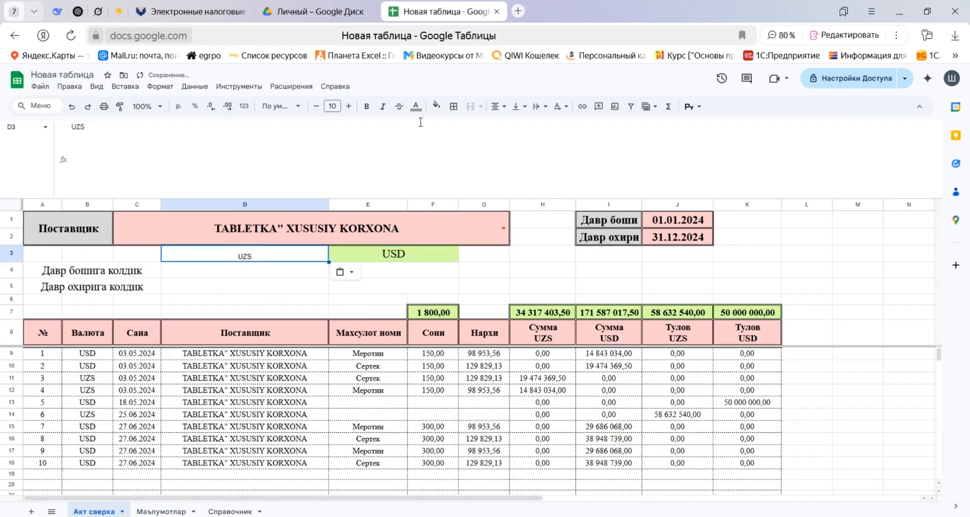
pyautogui.click(438, 107)
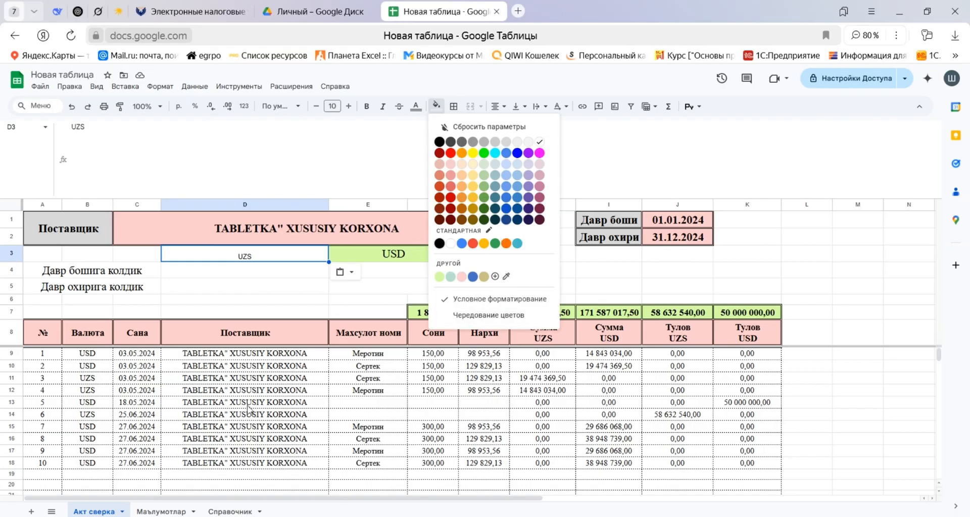
pyautogui.click(161, 512)
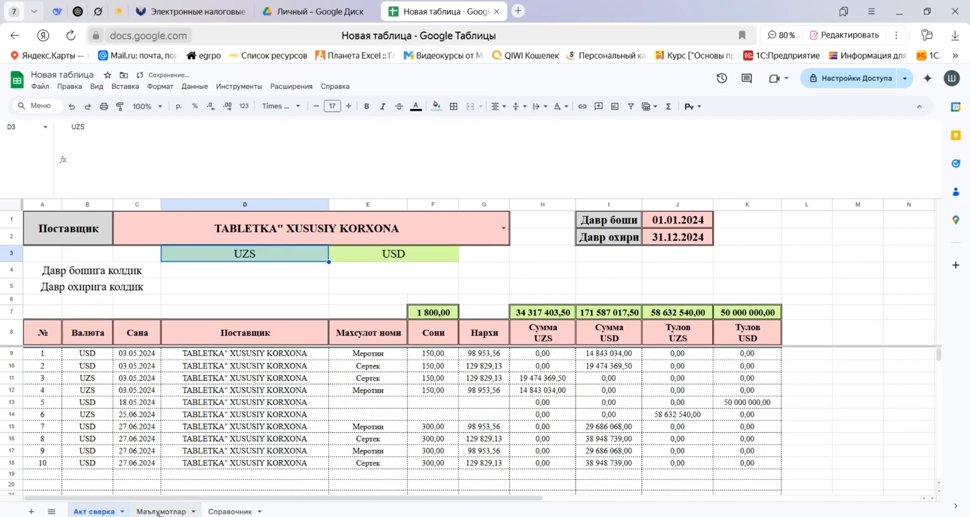
pyautogui.click(158, 511)
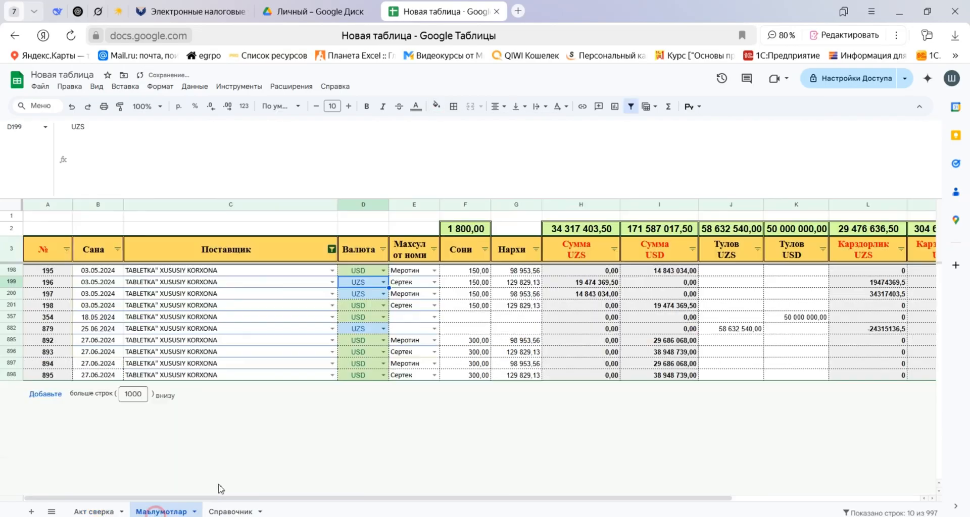
pyautogui.click(384, 283)
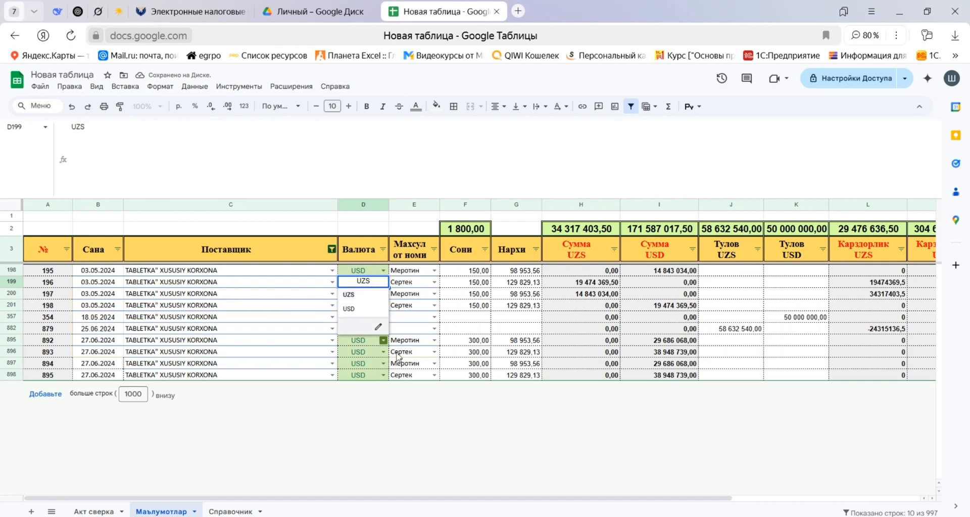
pyautogui.click(410, 362)
pyautogui.click(367, 282)
pyautogui.click(93, 514)
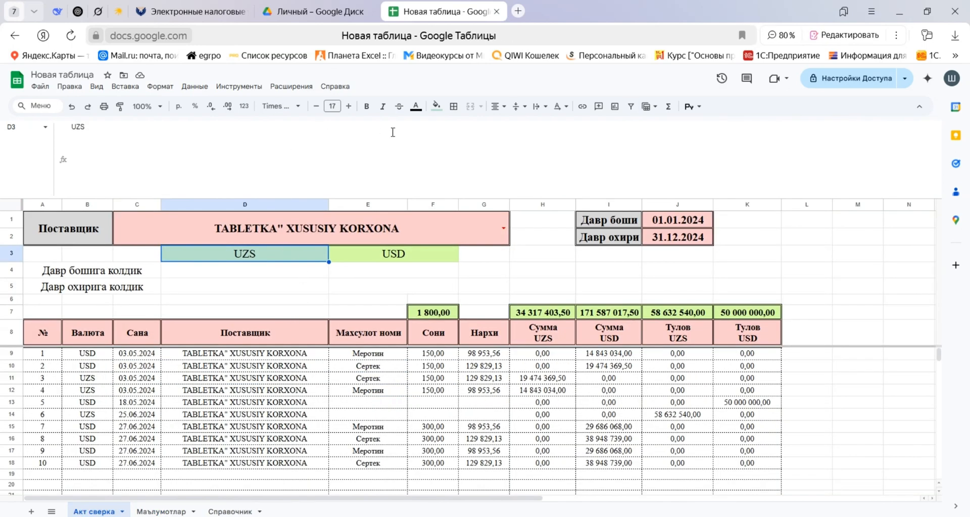
pyautogui.click(437, 106)
pyautogui.click(505, 277)
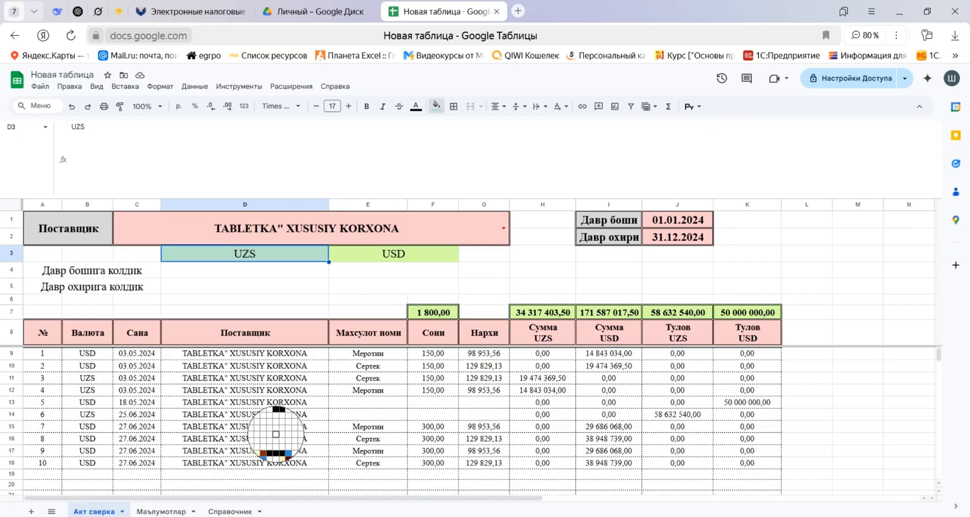
pyautogui.press('Escape')
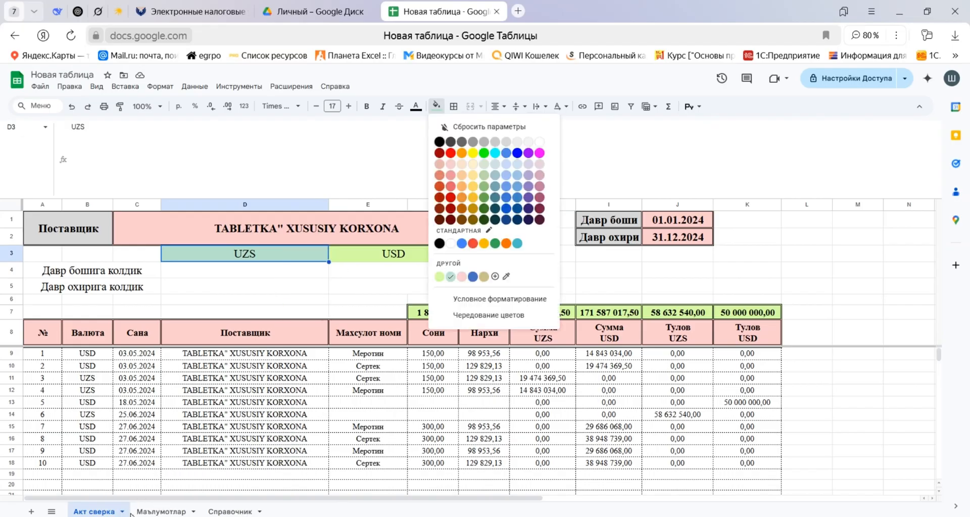
# Copy the UZS currency cell D199 from the Маълумотлар sheet into H4 of Акт сверка as a colour sample.
pyautogui.click(150, 512)
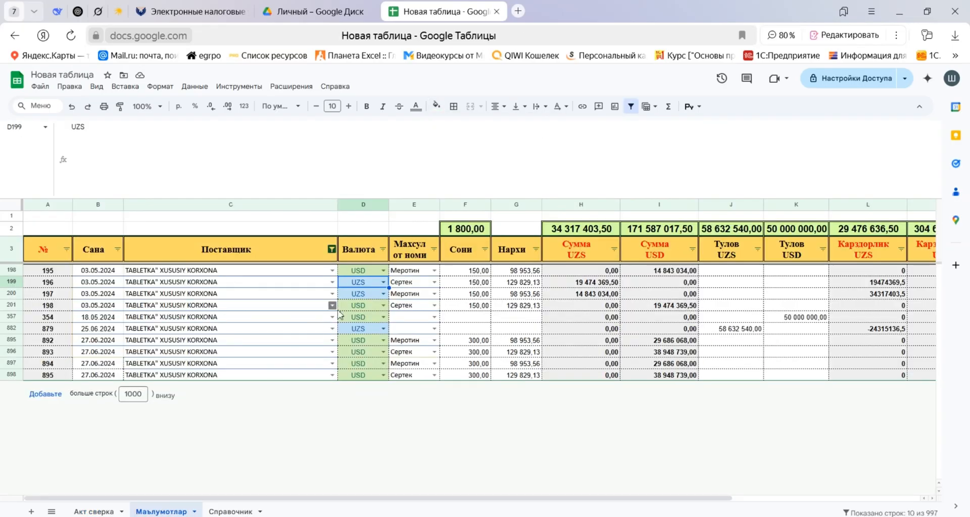
pyautogui.click(104, 511)
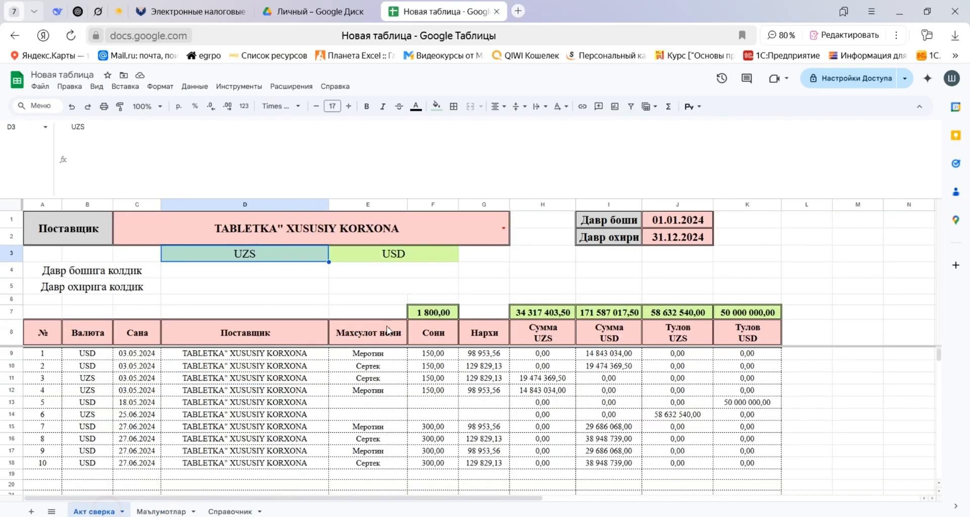
pyautogui.click(536, 272)
pyautogui.write('UZS')
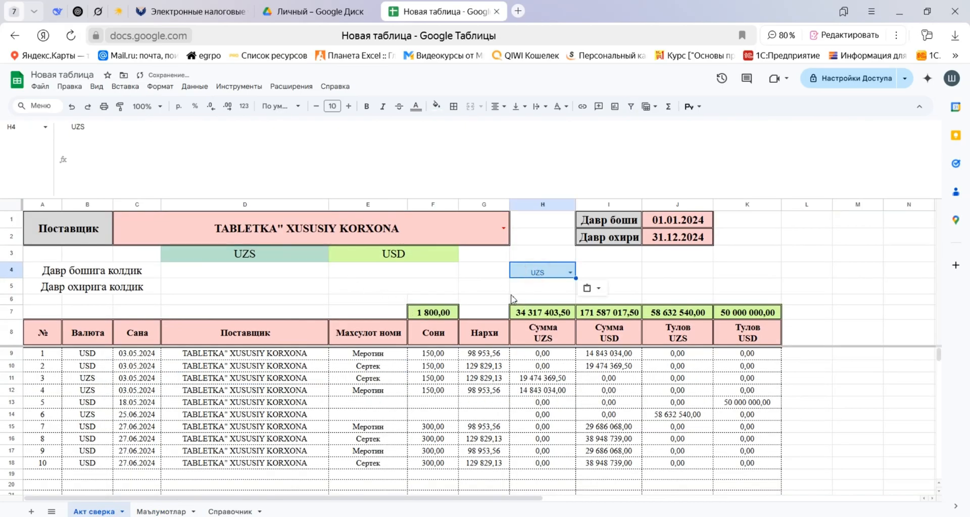
# Fill the UZS heading in D3 with the light blue sampled from the currency cell in H4.
pyautogui.click(280, 257)
pyautogui.click(437, 106)
pyautogui.click(488, 231)
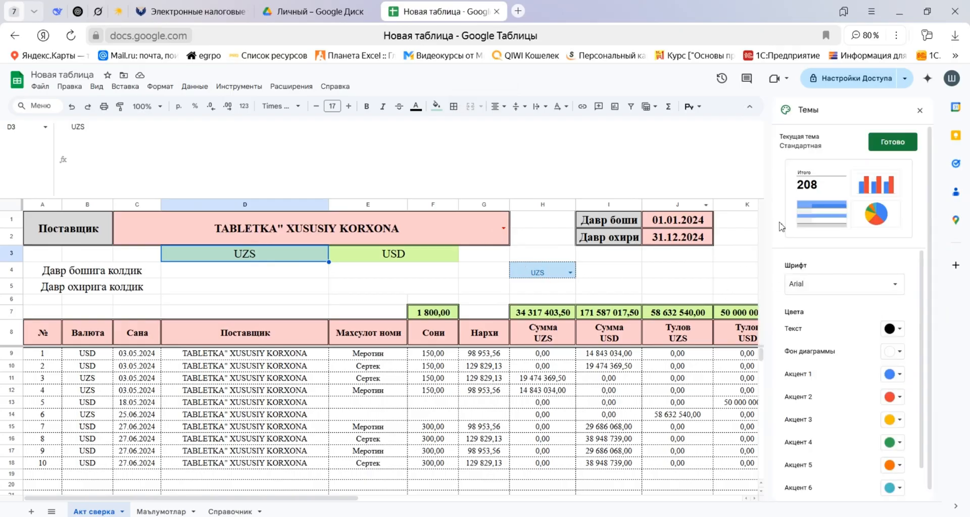
pyautogui.click(920, 110)
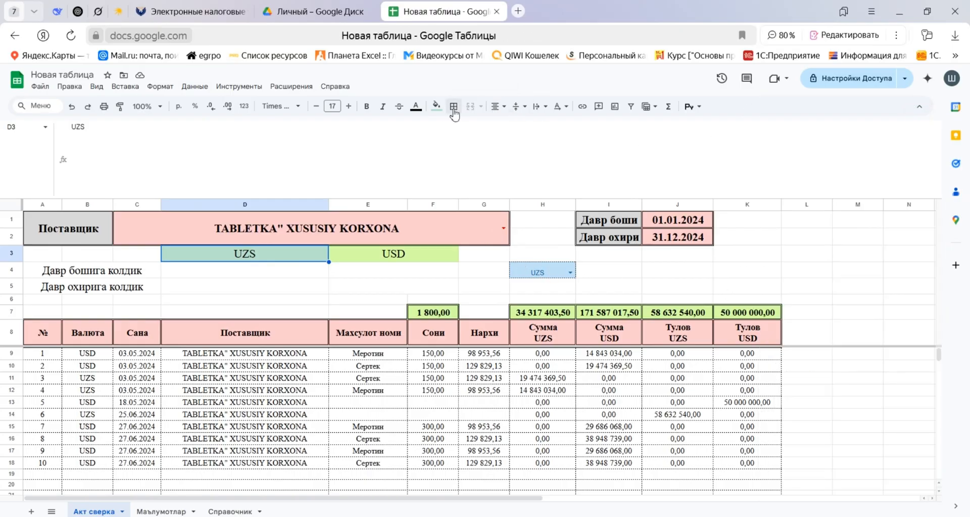
pyautogui.click(437, 106)
pyautogui.click(508, 277)
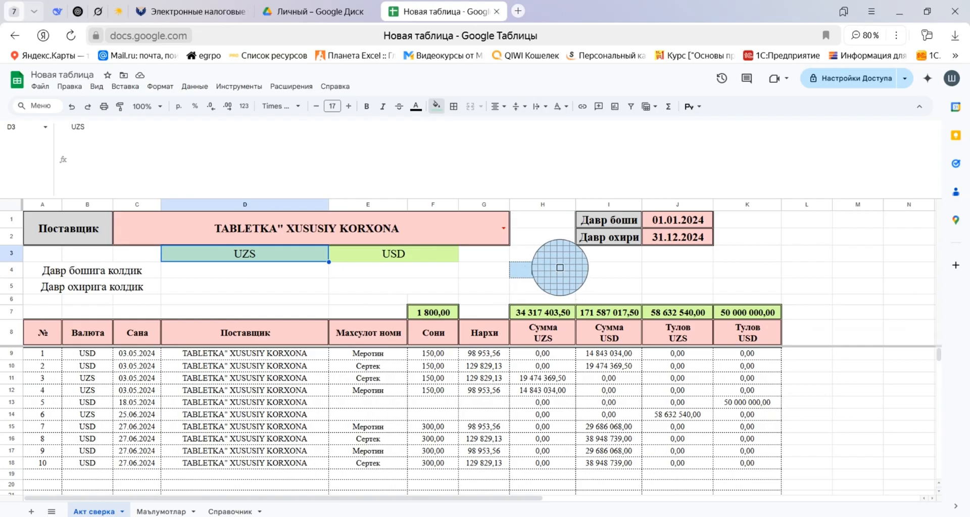
pyautogui.click(560, 273)
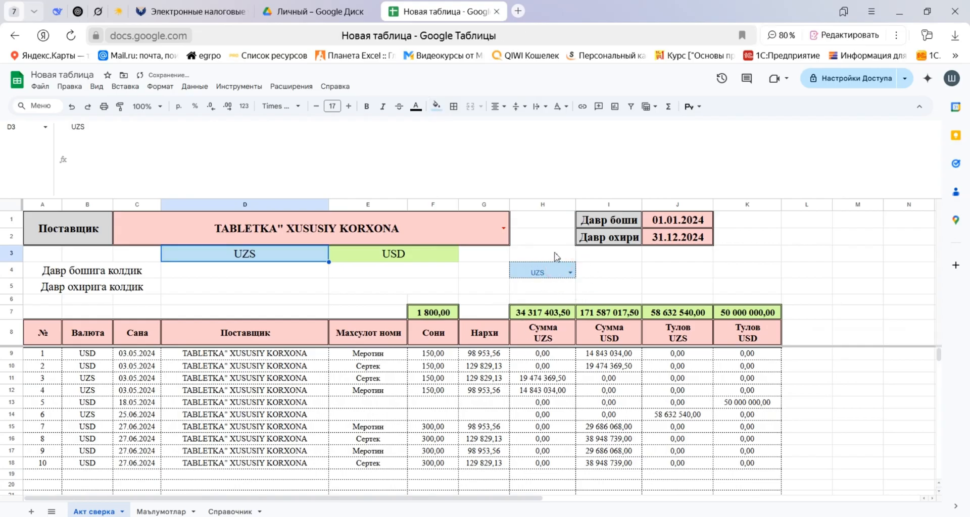
# Clear the sample cell H4 by copying the blank cell H3 over it.
pyautogui.click(556, 255)
pyautogui.click(558, 270)
pyautogui.hotkey('ctrl', 'v')
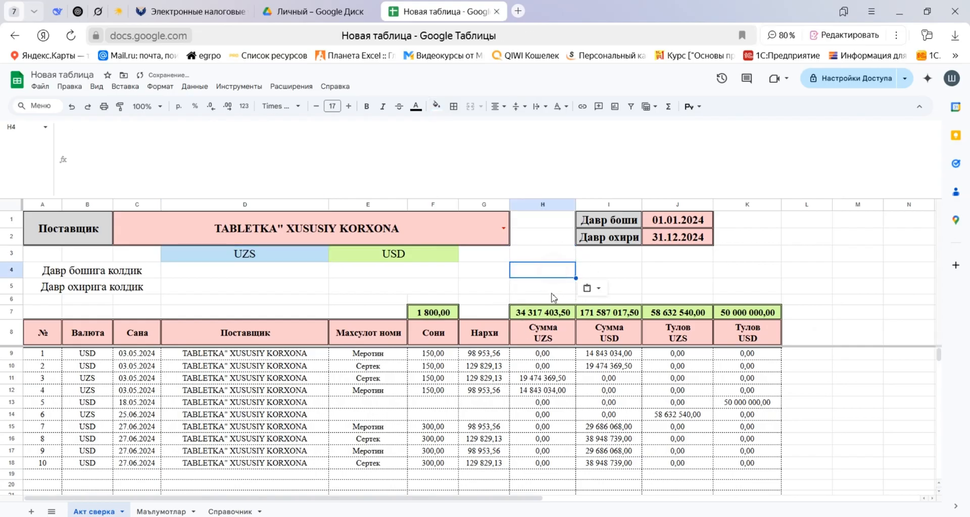
# Apply double-line borders to all cells of the balance block A4:F5.
pyautogui.click(430, 279)
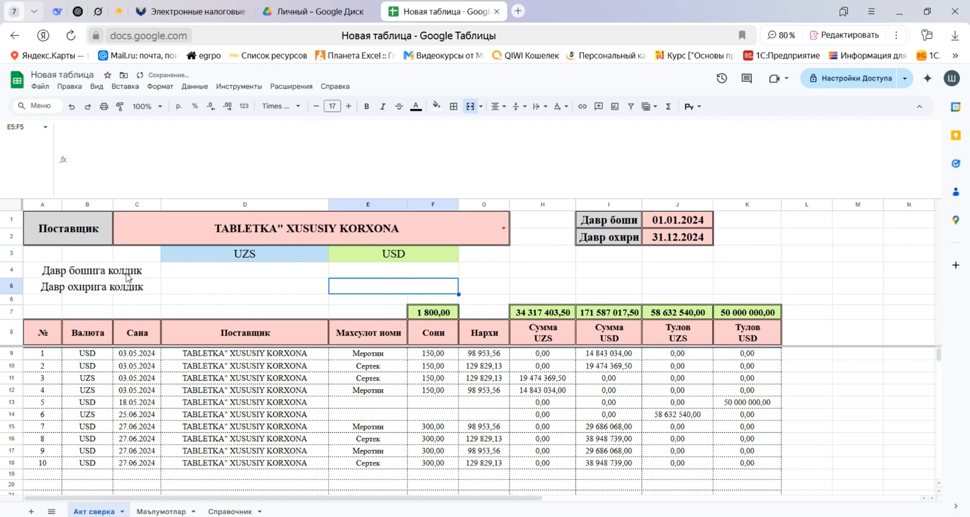
pyautogui.moveTo(129, 277); pyautogui.dragTo(131, 293)
pyautogui.moveTo(245, 275); pyautogui.dragTo(376, 292)
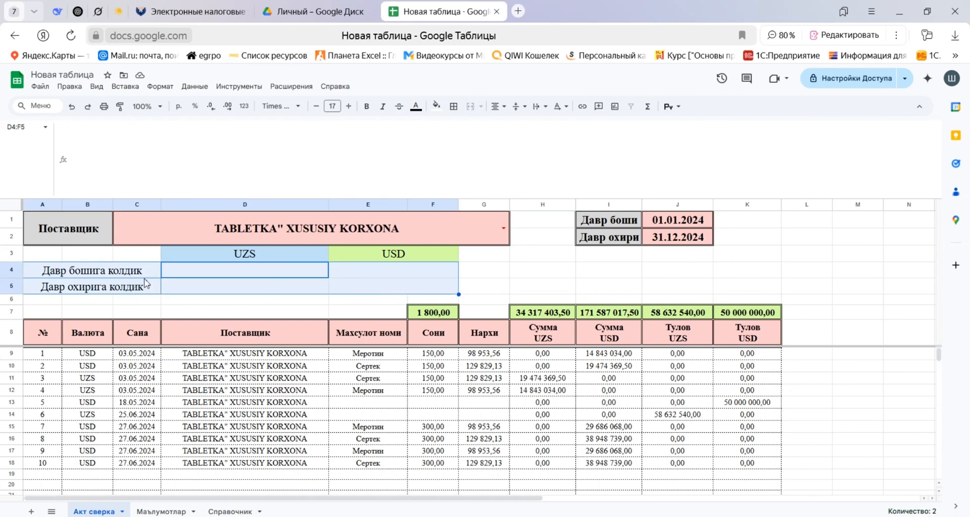
pyautogui.moveTo(116, 273); pyautogui.dragTo(341, 292)
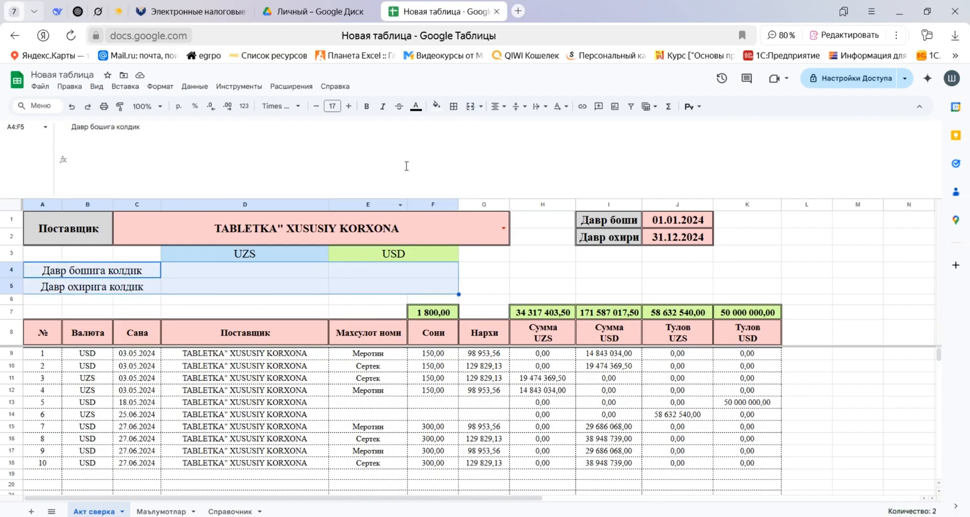
pyautogui.click(454, 106)
pyautogui.click(550, 144)
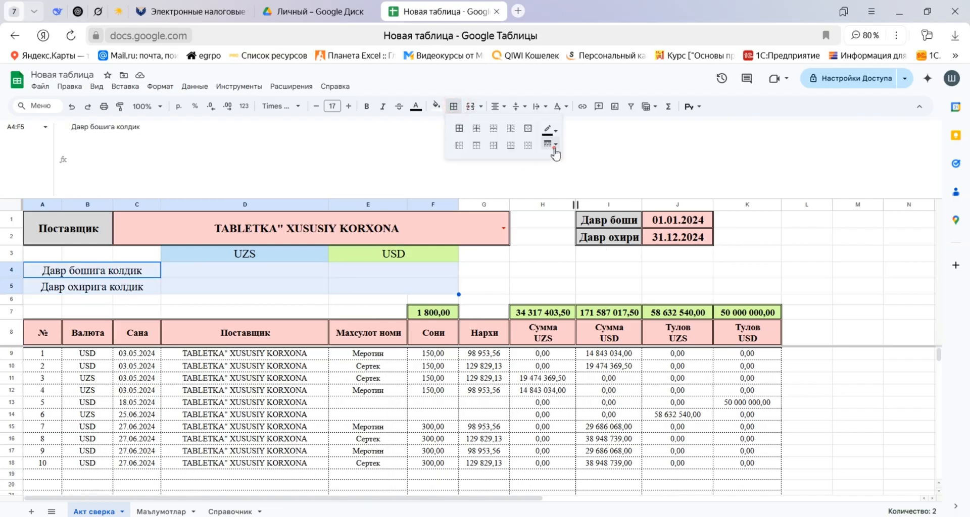
pyautogui.click(575, 222)
pyautogui.click(459, 128)
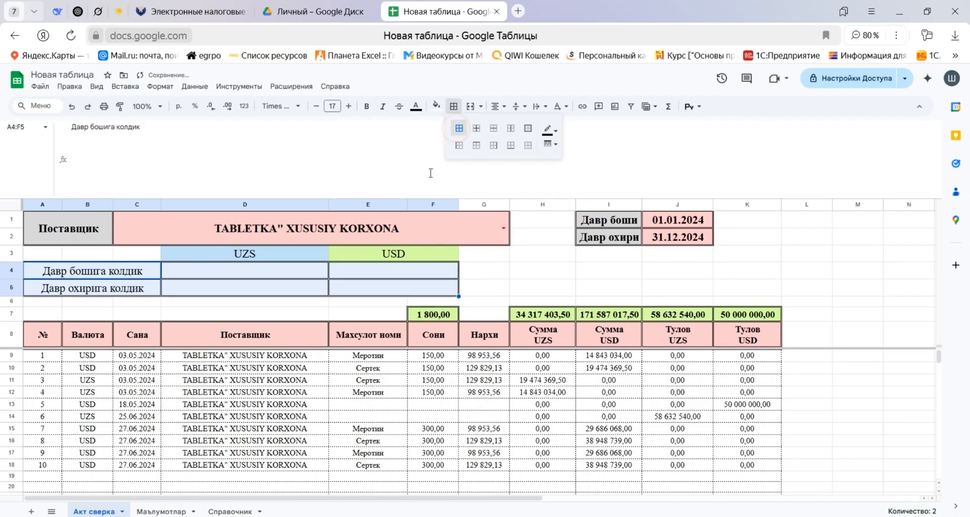
# Fill the two balance label cells, A4:C4 and A5:C5, with grey.
pyautogui.click(145, 293)
pyautogui.click(139, 273)
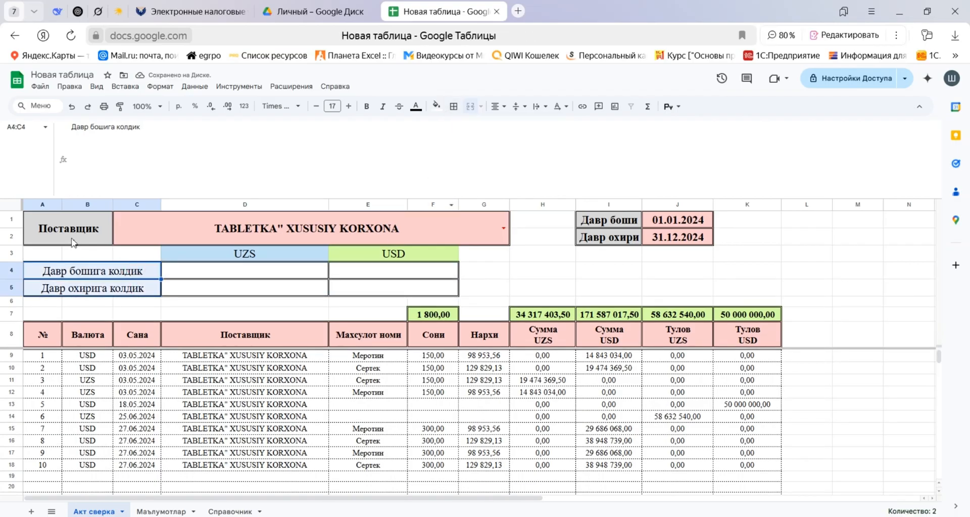
pyautogui.click(436, 106)
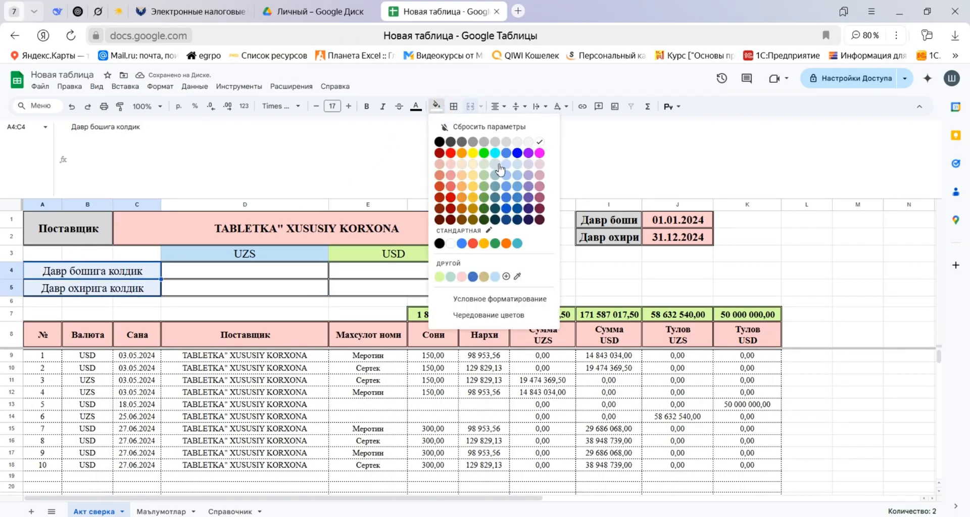
pyautogui.click(496, 143)
pyautogui.click(197, 302)
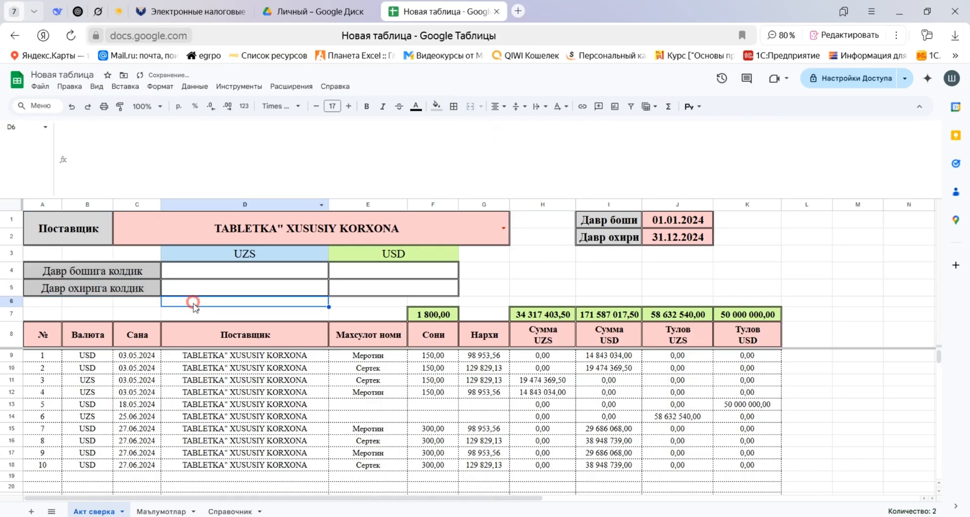
# Make the labels Давр бошига колдик and Давр охирига колдик bold.
pyautogui.click(96, 268)
pyautogui.keyDown('shift'); pyautogui.click(108, 292); pyautogui.keyUp('shift')
pyautogui.hotkey('ctrl', 'b')
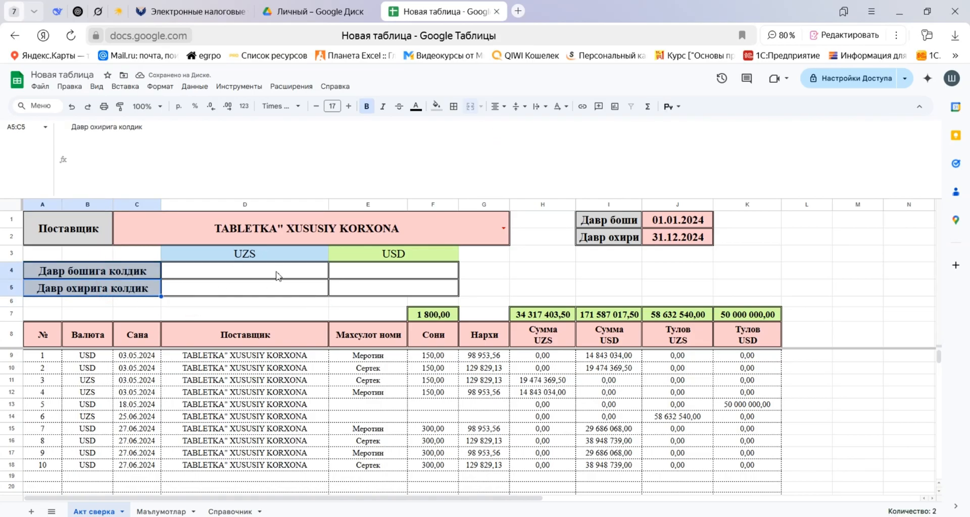
# Begin a СУММЕСЛИМН formula in D4 for the opening UZS balance.
pyautogui.click(229, 273)
pyautogui.write('=cev')
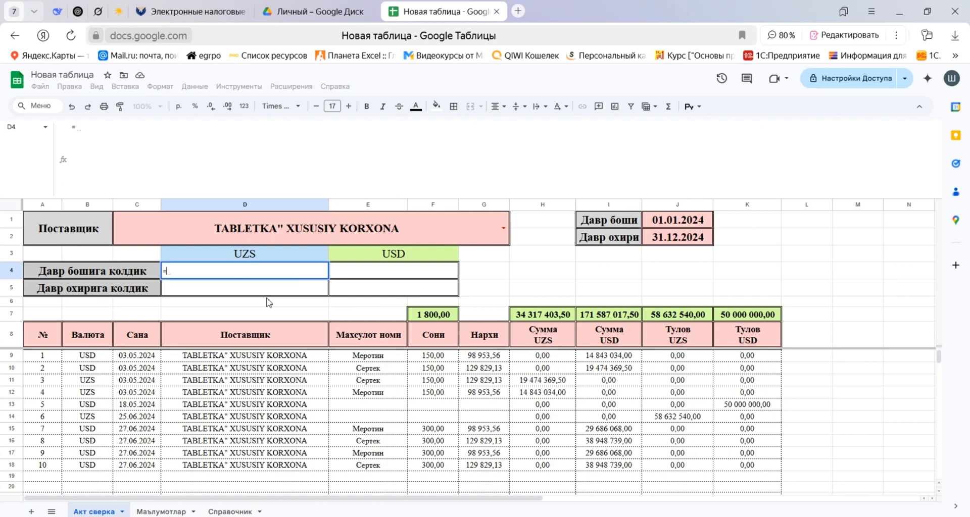
pyautogui.press('BackSpace')
pyautogui.press('BackSpace')
pyautogui.press('BackSpace')
pyautogui.write('СУММЕСЛИМН(')
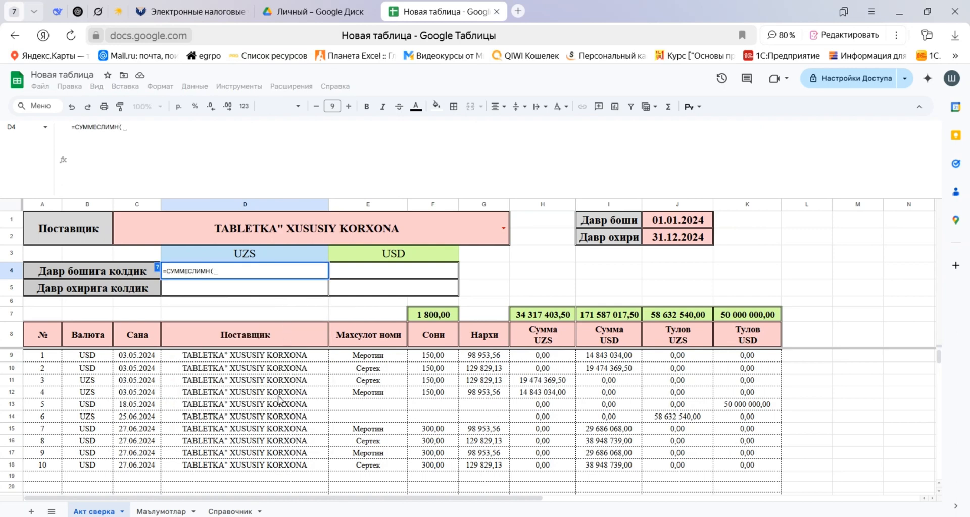
# Set the formula's sum range to the Сумма UZS column as 'Маълумотлар'!$H$4:$H, ending the argument with a semicolon.
pyautogui.click(157, 512)
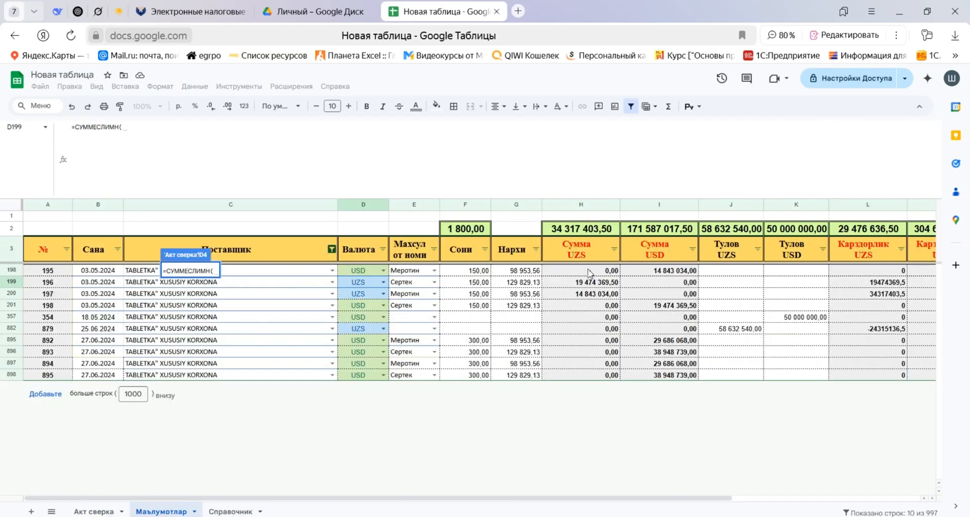
pyautogui.moveTo(590, 273); pyautogui.dragTo(588, 283)
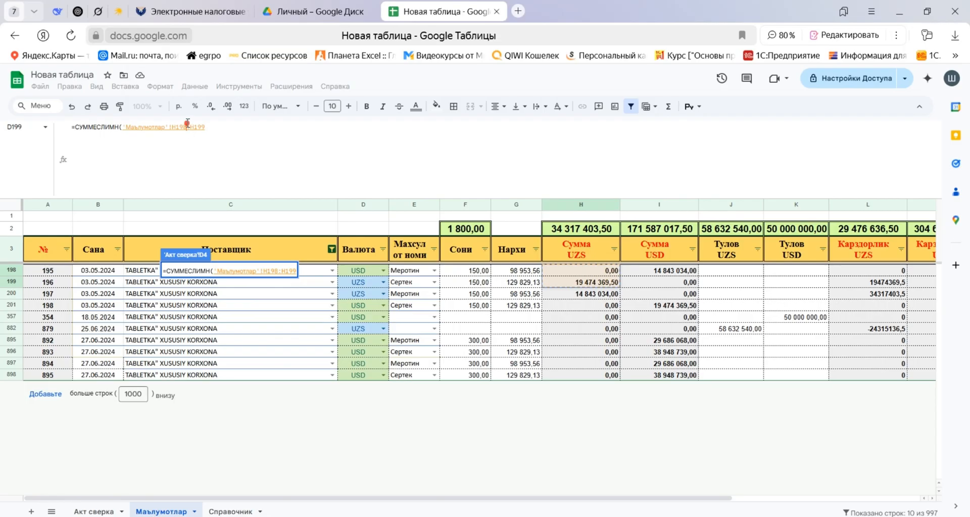
pyautogui.moveTo(187, 127); pyautogui.dragTo(181, 127)
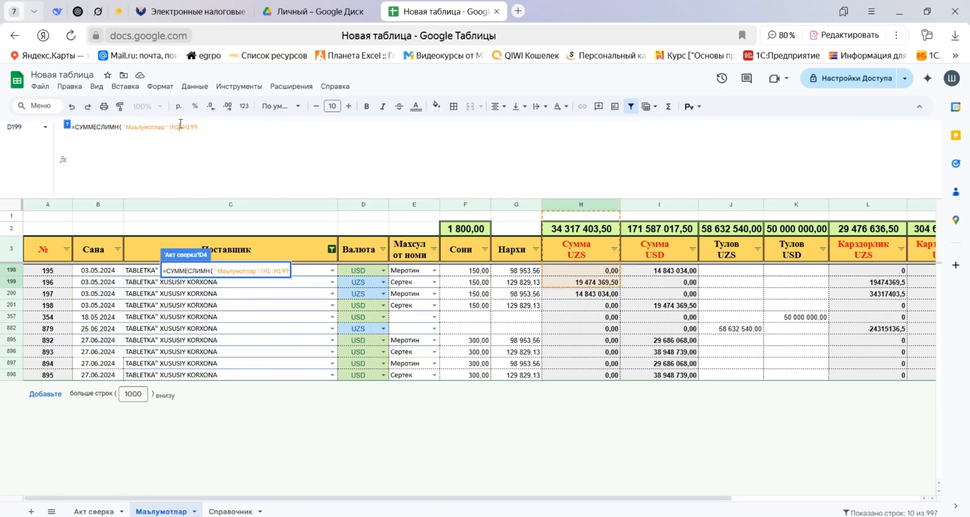
pyautogui.write('4')
pyautogui.moveTo(191, 127); pyautogui.dragTo(216, 127)
pyautogui.press('BackSpace')
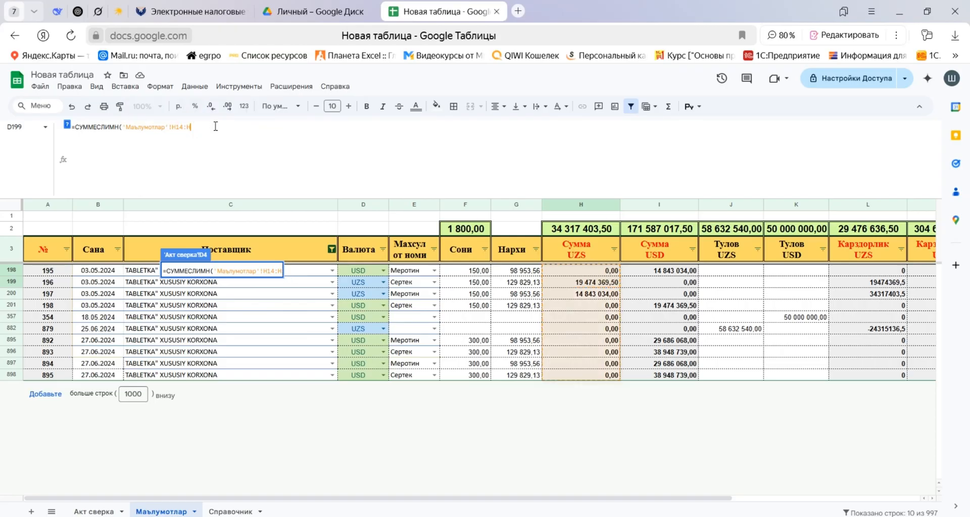
pyautogui.click(178, 127)
pyautogui.press('BackSpace')
pyautogui.moveTo(173, 126); pyautogui.dragTo(188, 127)
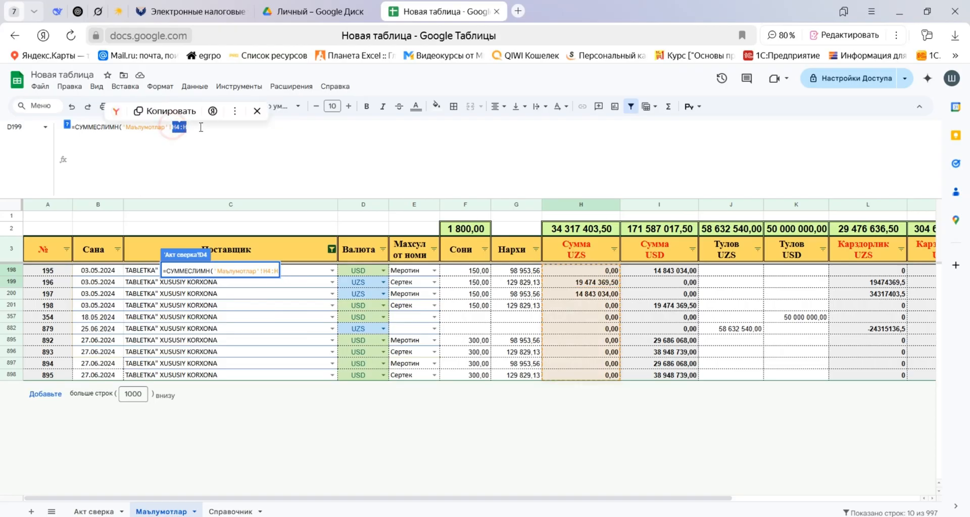
pyautogui.press('F4')
pyautogui.write(';')
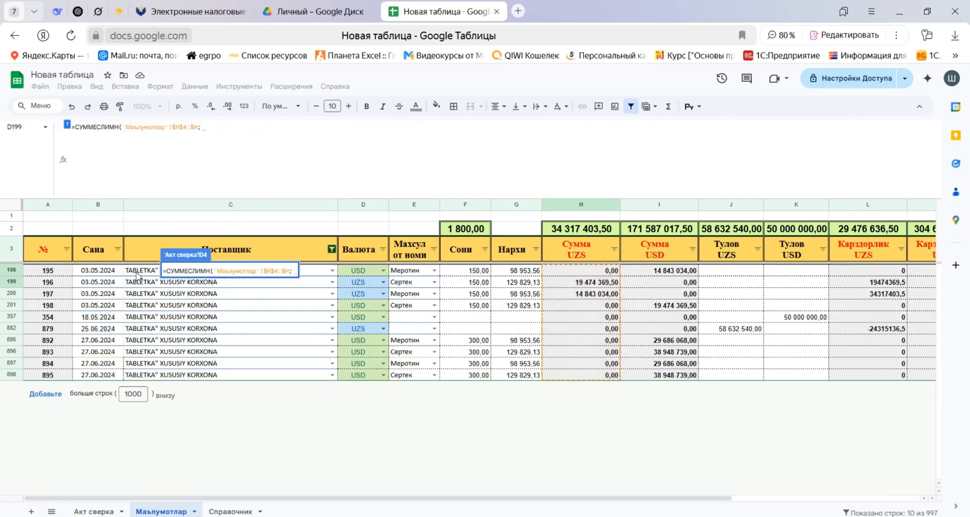
pyautogui.moveTo(135, 273); pyautogui.dragTo(143, 328)
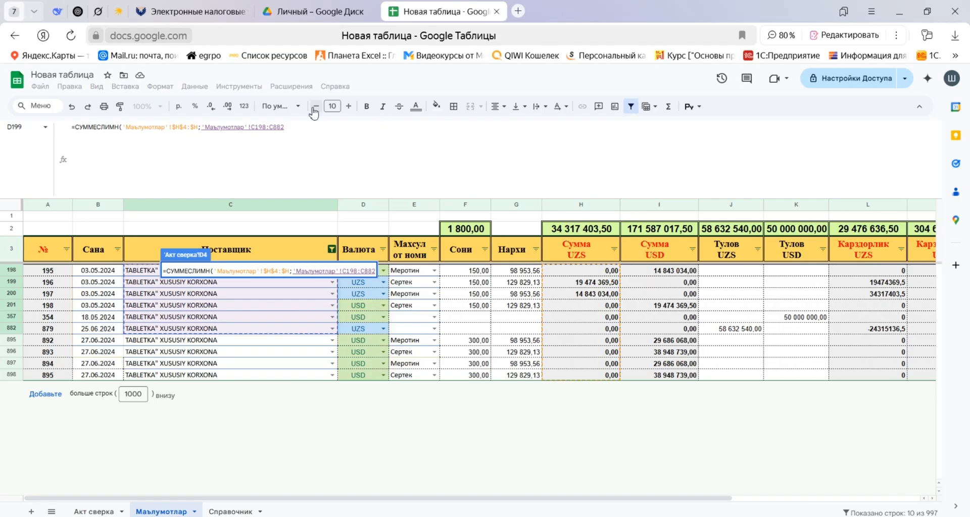
pyautogui.moveTo(290, 128); pyautogui.dragTo(251, 127)
pyautogui.press('BackSpace')
pyautogui.write('4')
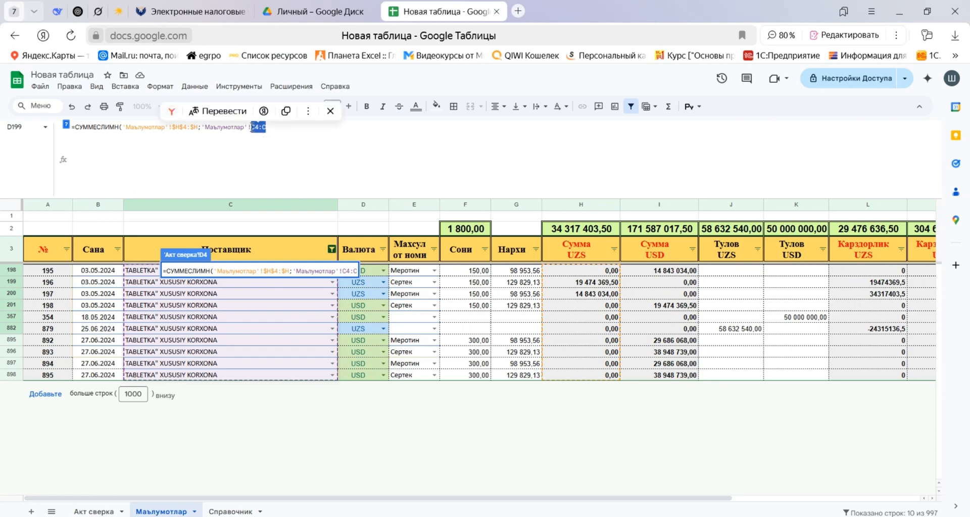
pyautogui.press('F4')
pyautogui.write(';')
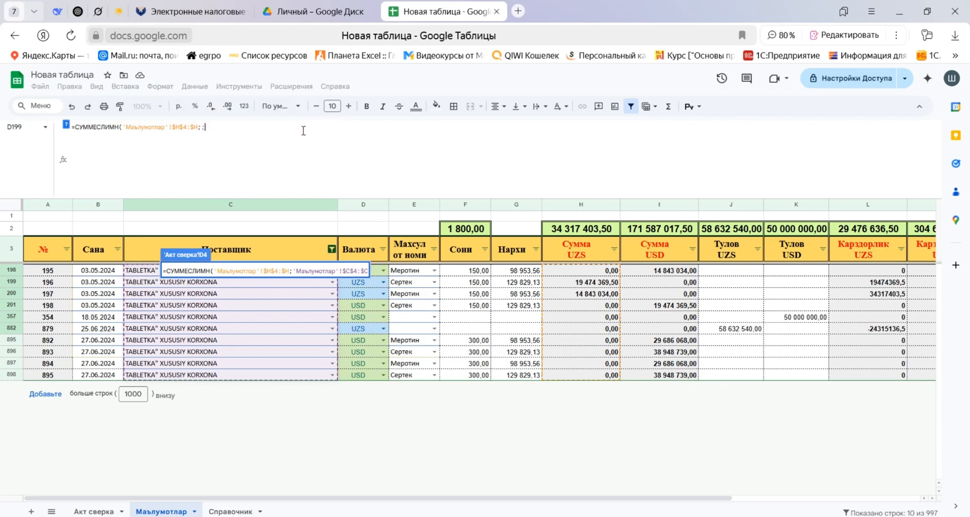
pyautogui.press('Escape')
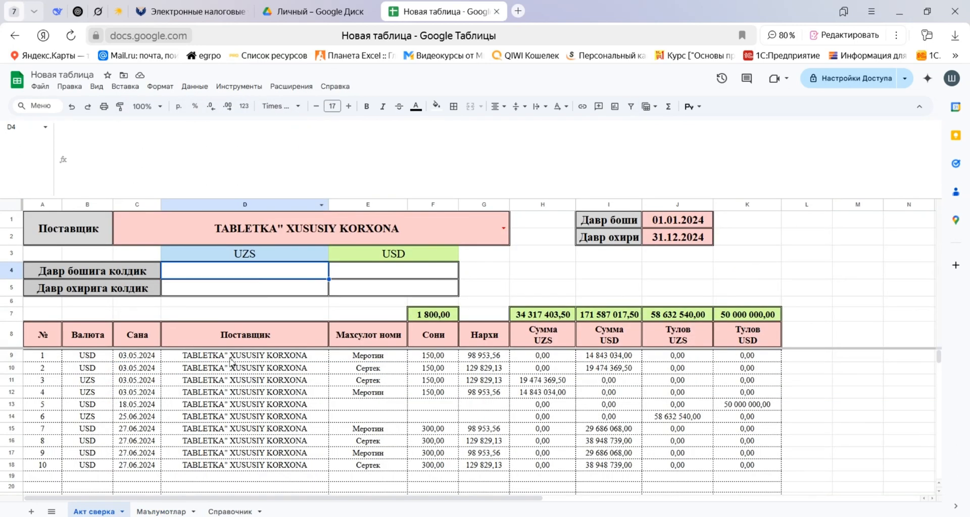
# Clear the Поставщик column filter on the Маълумотлар sheet by selecting all suppliers.
pyautogui.click(160, 512)
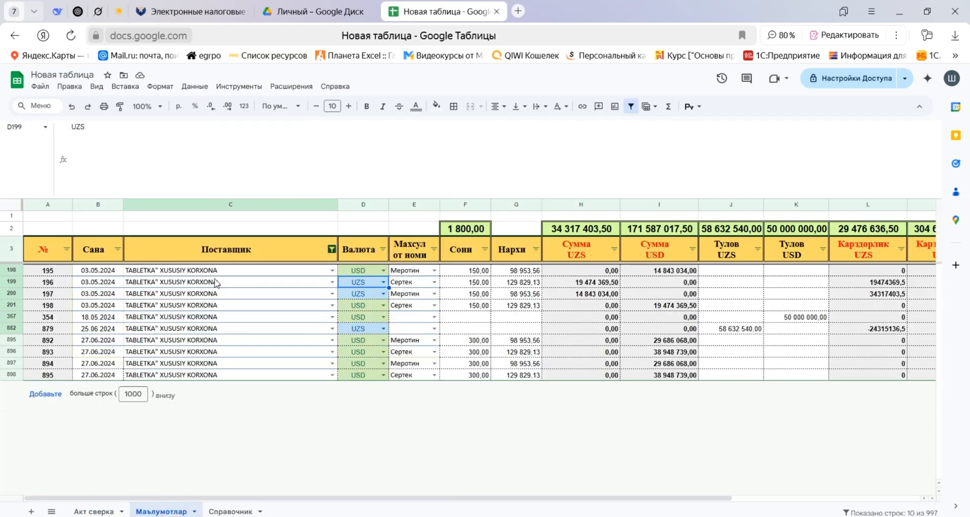
pyautogui.click(332, 249)
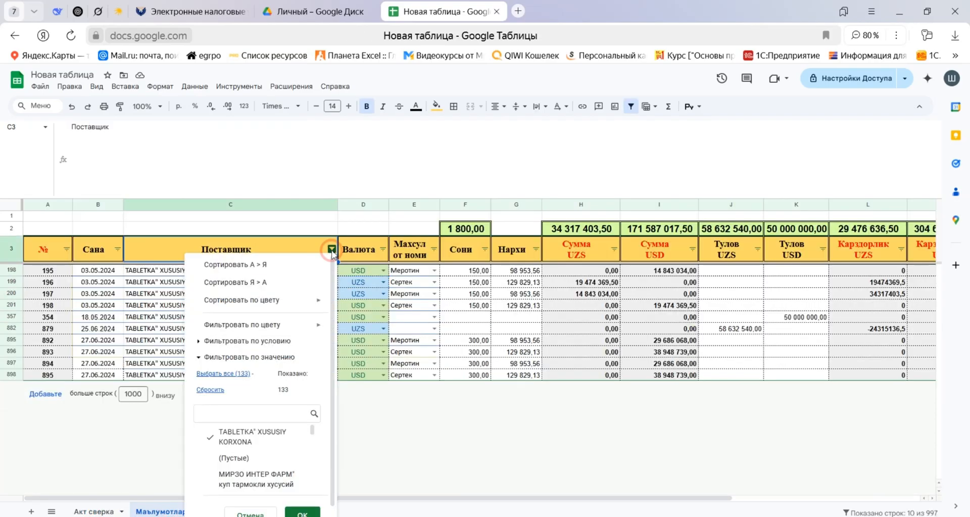
pyautogui.click(224, 374)
pyautogui.click(302, 514)
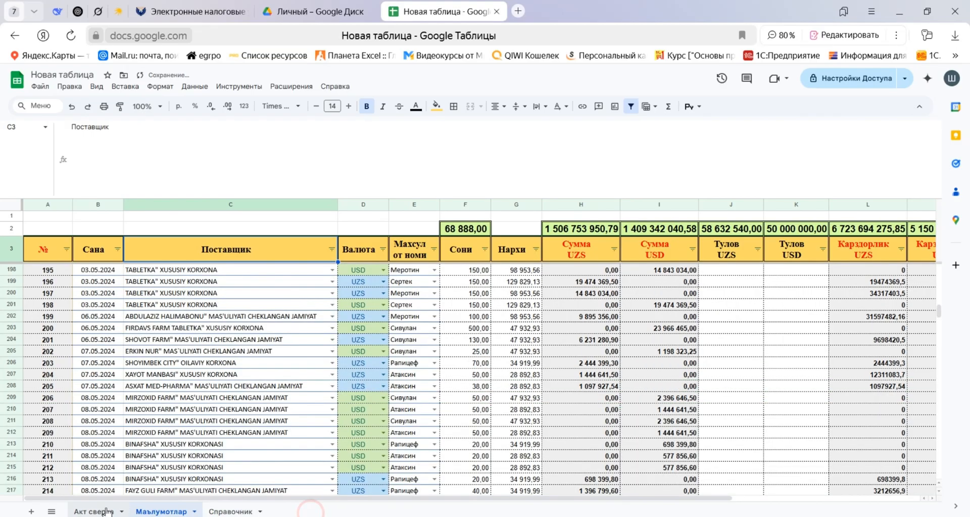
pyautogui.click(84, 511)
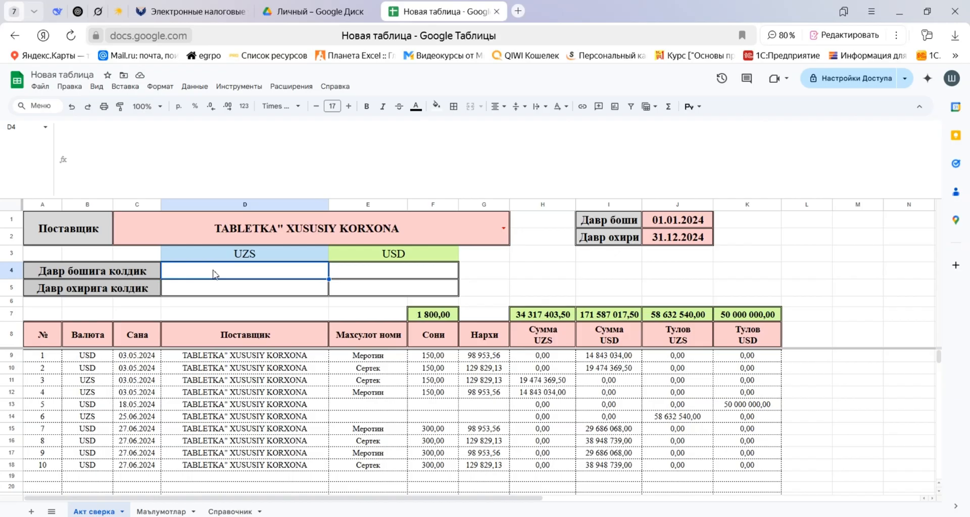
pyautogui.write('=СУММ(')
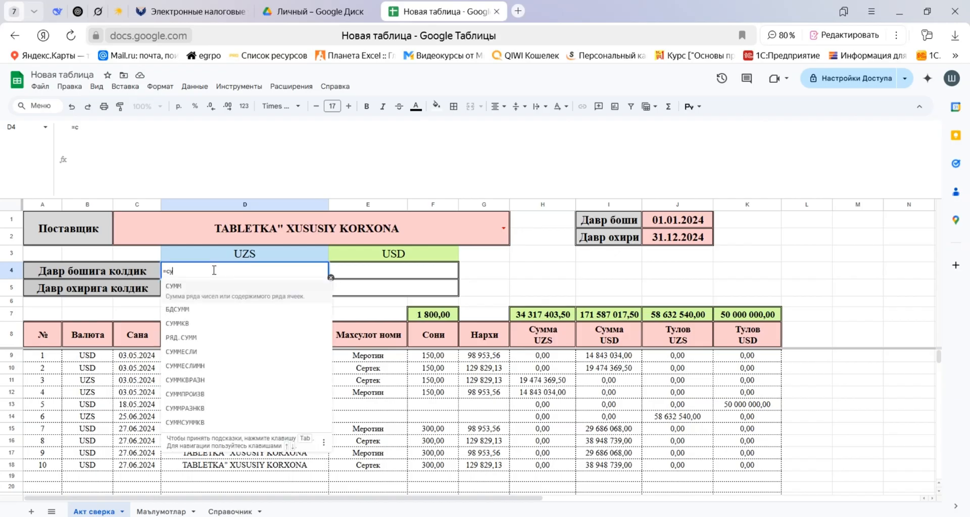
pyautogui.press('BackSpace')
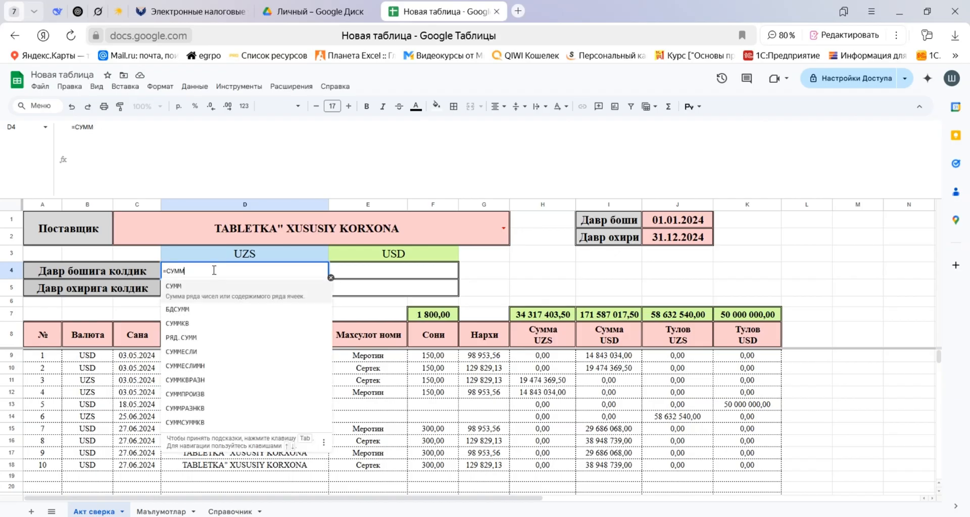
pyautogui.press('Down')
pyautogui.press('Down')
pyautogui.press('Down')
pyautogui.press('Down')
pyautogui.press('Tab')
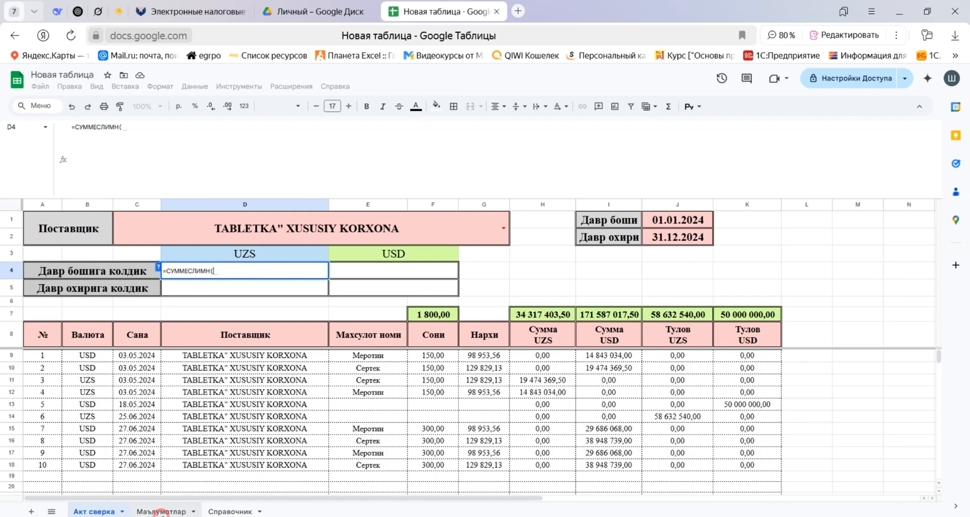
pyautogui.click(160, 511)
pyautogui.click(581, 270)
pyautogui.moveTo(581, 271); pyautogui.dragTo(581, 298)
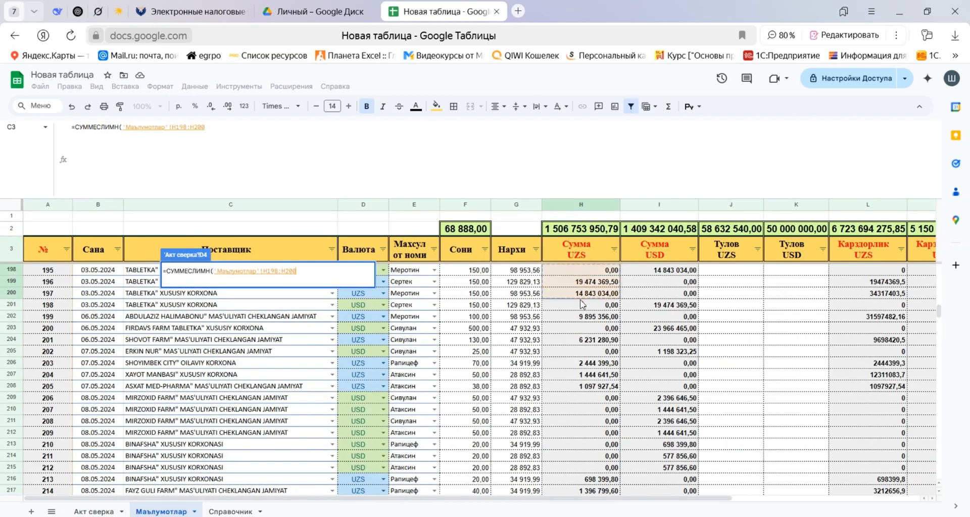
pyautogui.moveTo(195, 126)
pyautogui.mouseDown()
pyautogui.moveTo(228, 131)
pyautogui.moveTo(187, 128)
pyautogui.mouseUp()
pyautogui.press('BackSpace')
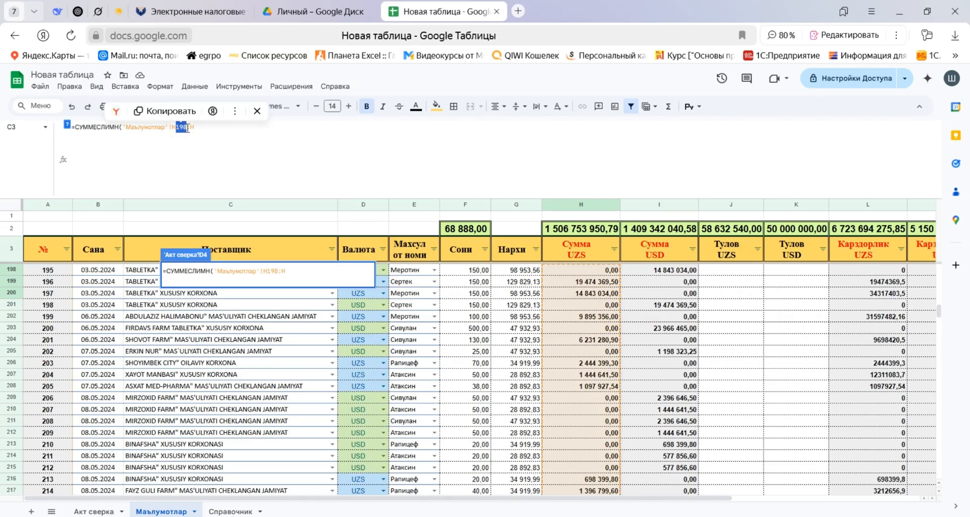
pyautogui.write('4')
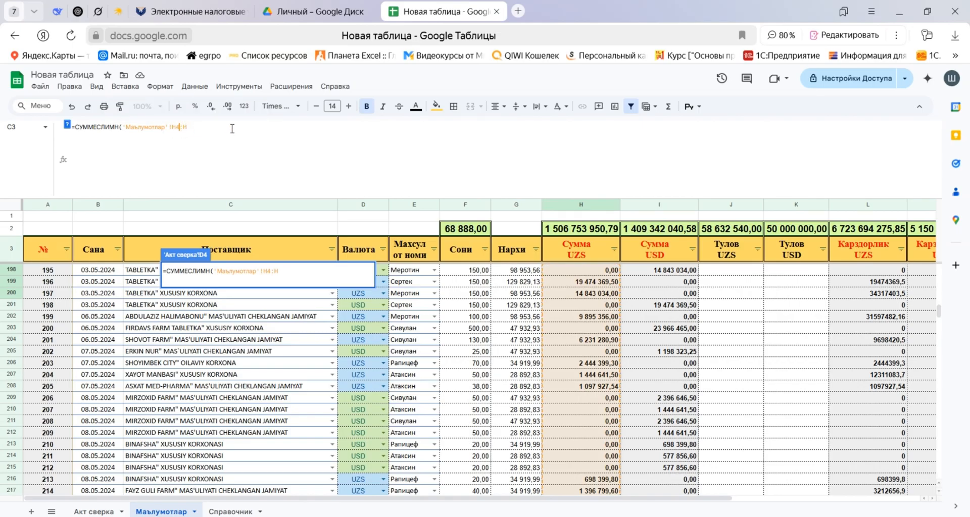
pyautogui.press('Return')
pyautogui.click(160, 511)
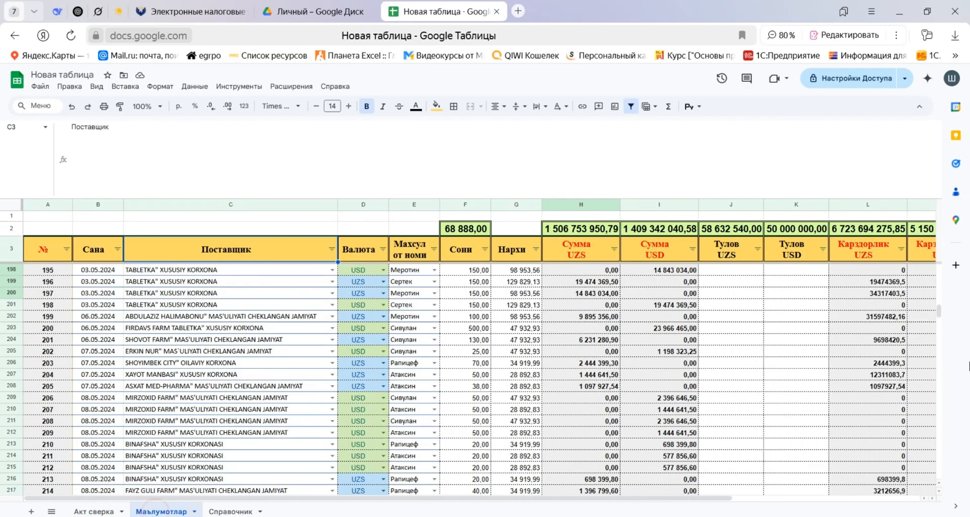
pyautogui.moveTo(939, 309); pyautogui.dragTo(940, 273)
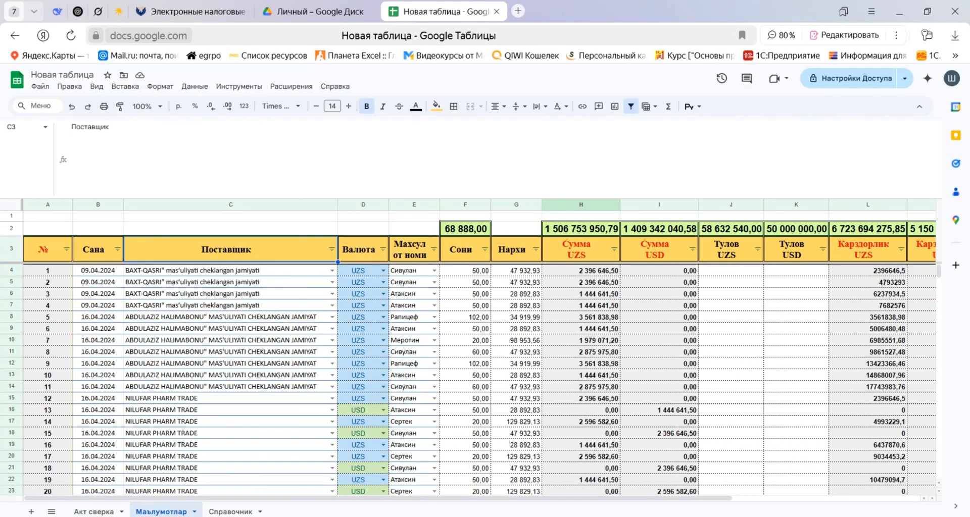
pyautogui.click(93, 511)
pyautogui.write('=')
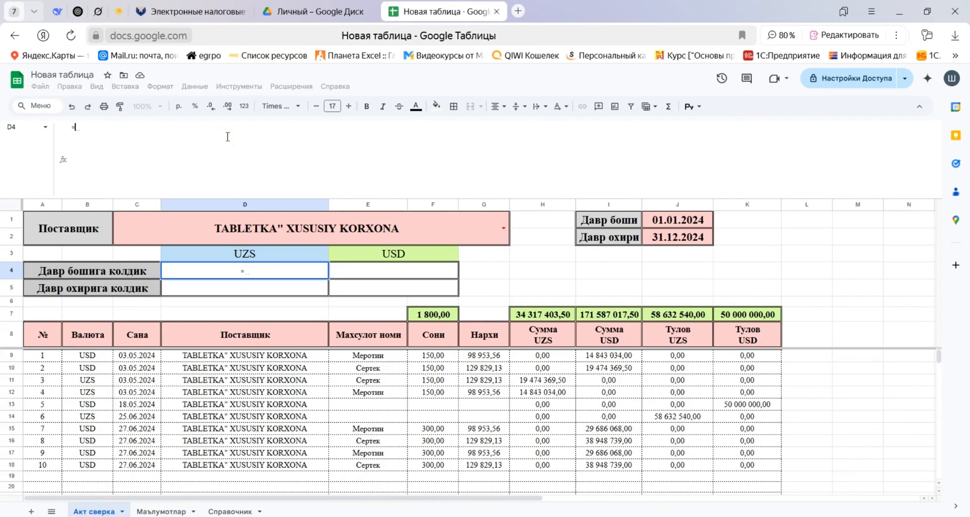
pyautogui.write('сум')
pyautogui.press('Down')
pyautogui.press('Down')
pyautogui.press('Down')
pyautogui.press('Down')
pyautogui.press('Down')
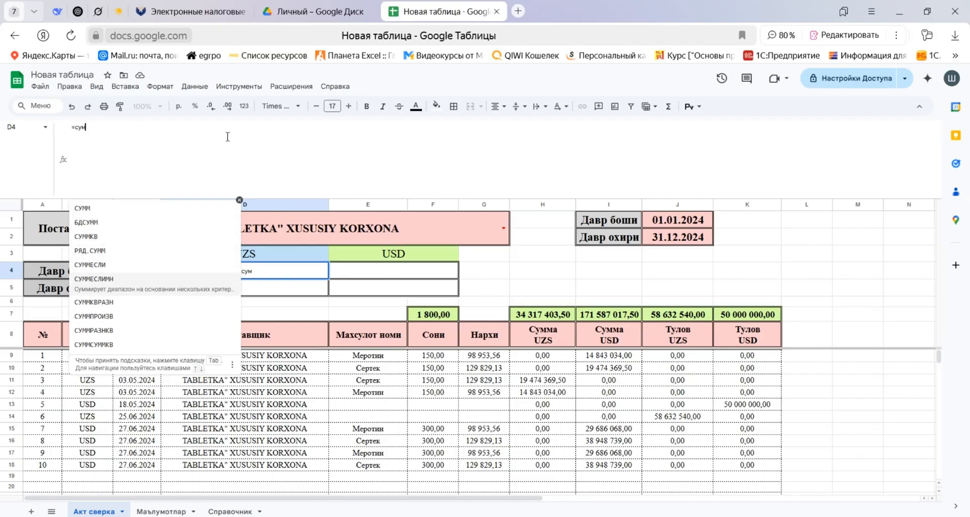
pyautogui.press('Tab')
pyautogui.click(161, 511)
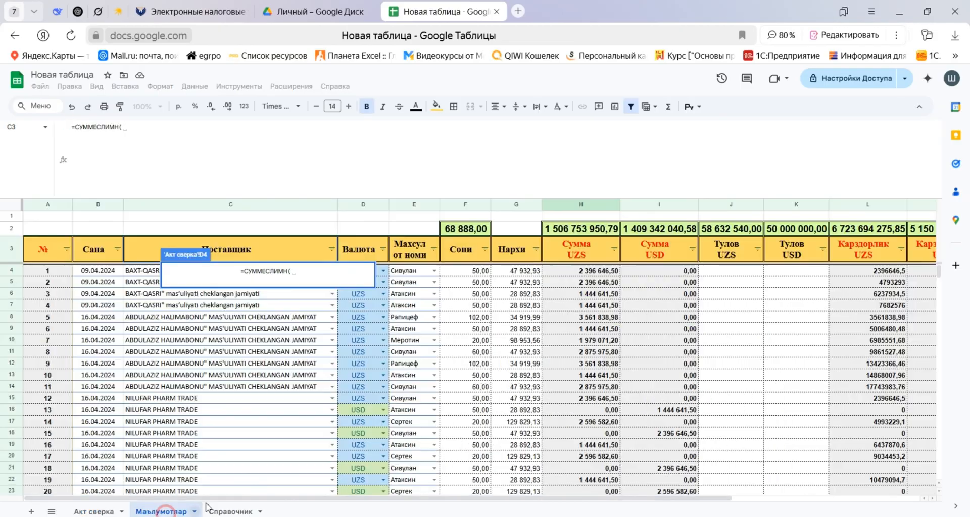
pyautogui.moveTo(590, 268); pyautogui.dragTo(592, 295)
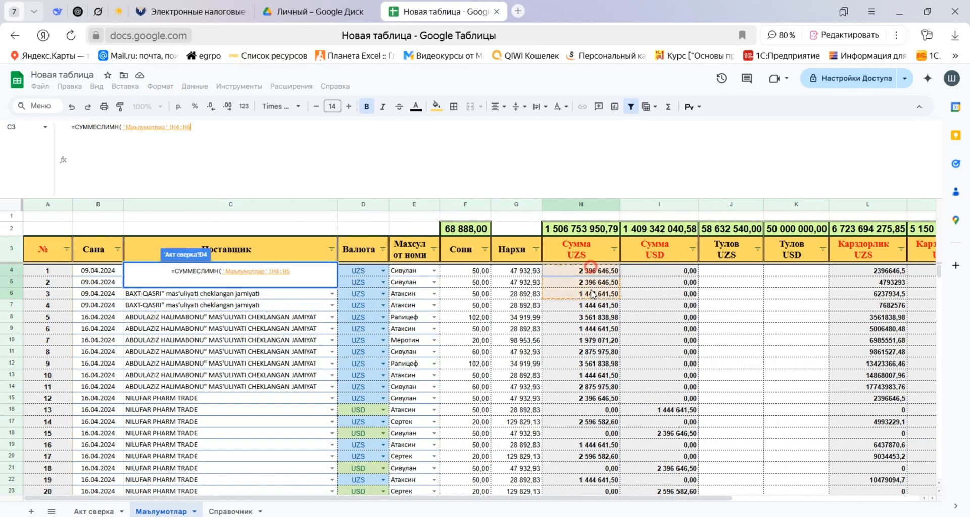
pyautogui.click(199, 134)
pyautogui.press('BackSpace')
pyautogui.press('F4')
pyautogui.write(';')
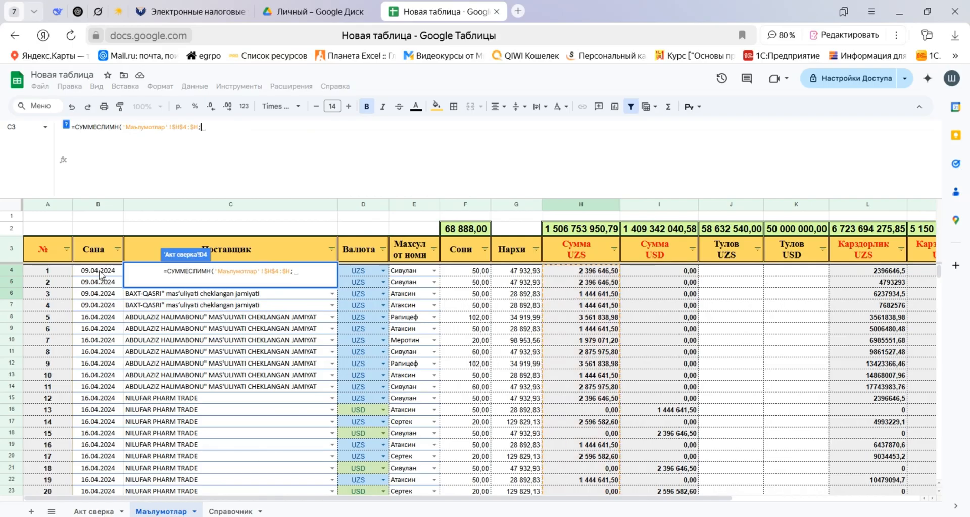
pyautogui.click(99, 272)
pyautogui.moveTo(99, 274); pyautogui.dragTo(154, 298)
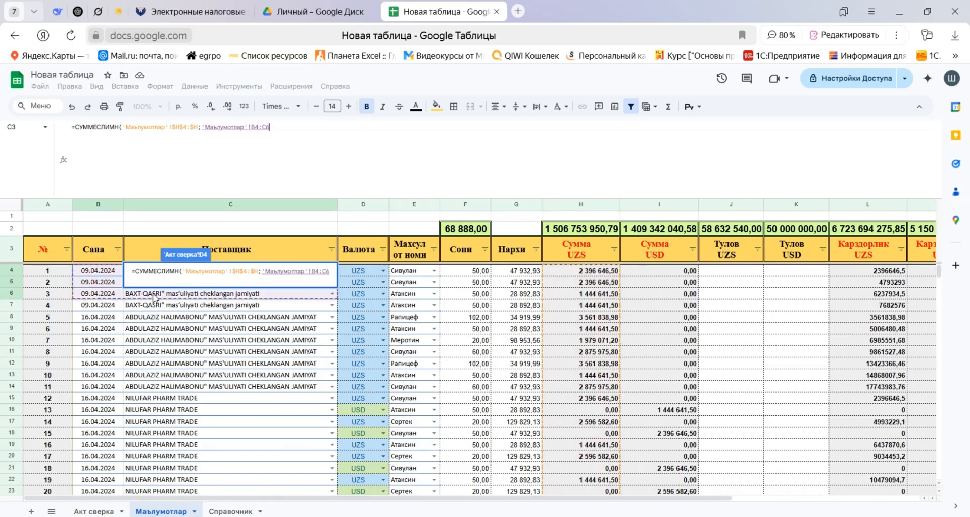
pyautogui.click(254, 127)
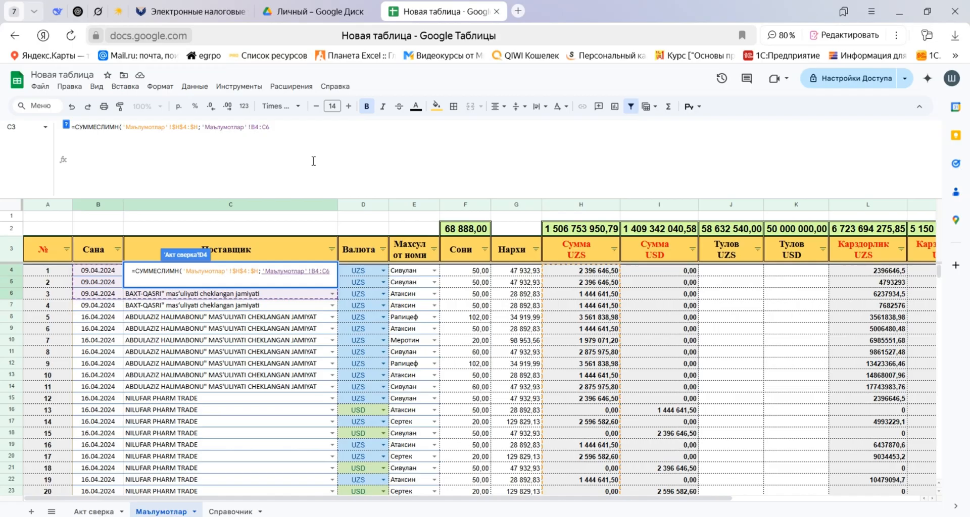
pyautogui.press('BackSpace')
pyautogui.write('C')
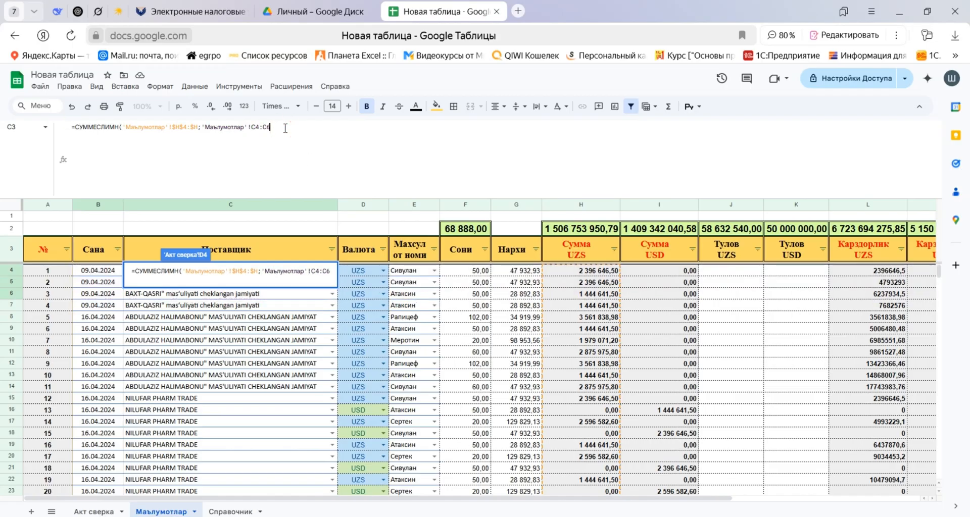
pyautogui.press('BackSpace')
pyautogui.press('BackSpace')
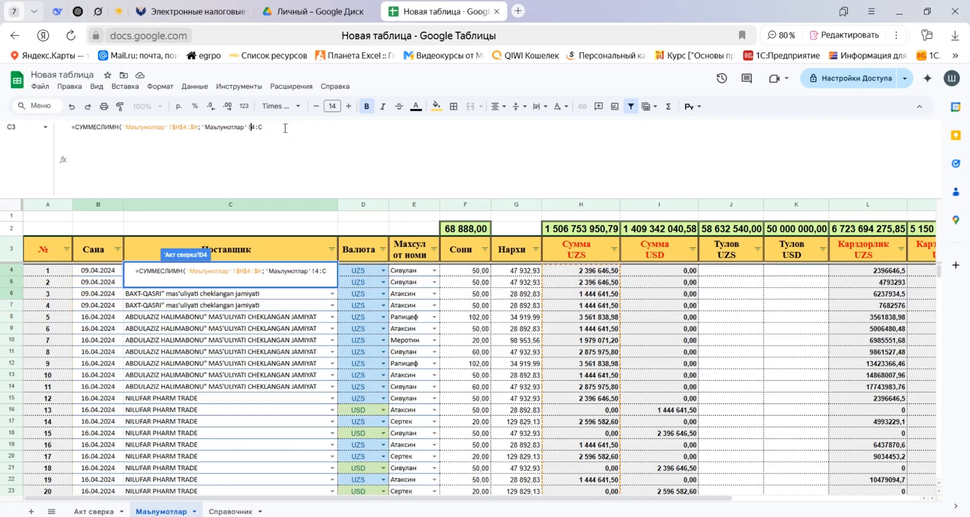
pyautogui.write('C')
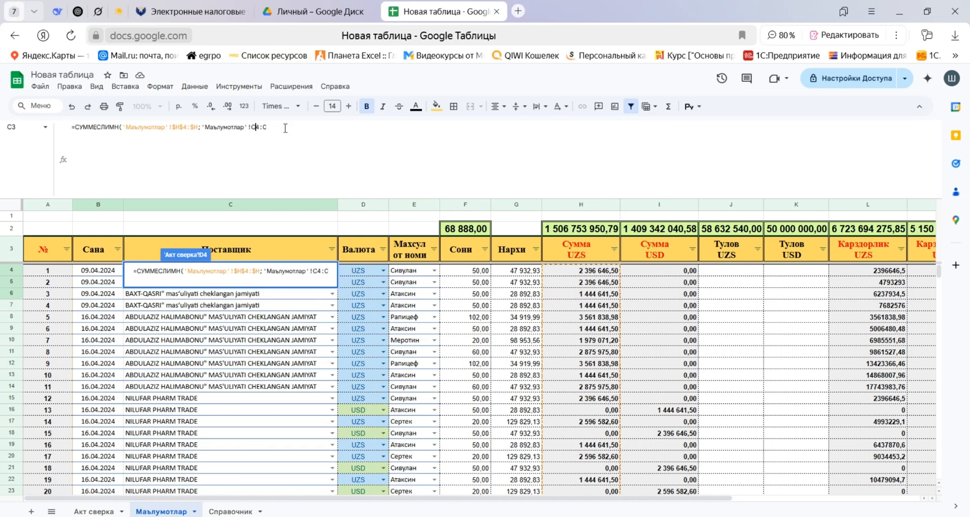
pyautogui.press('BackSpace')
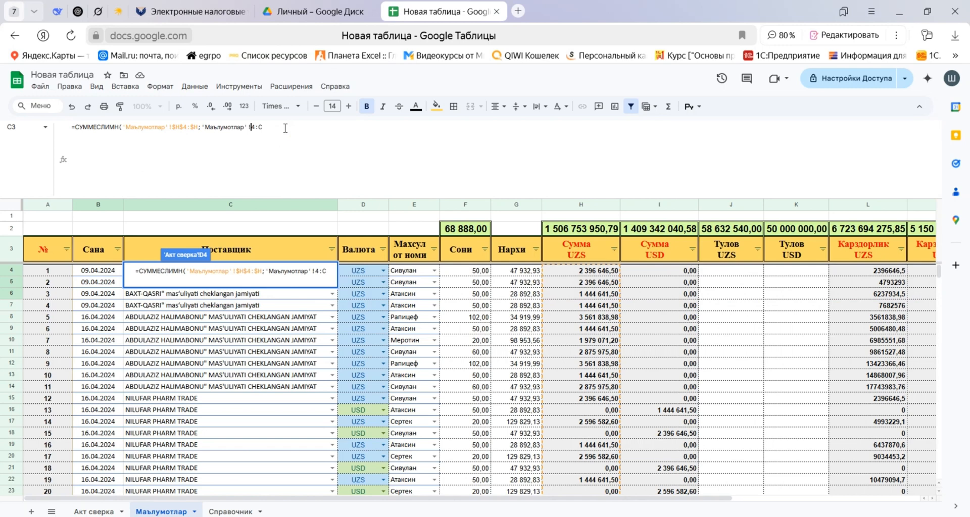
pyautogui.write('C')
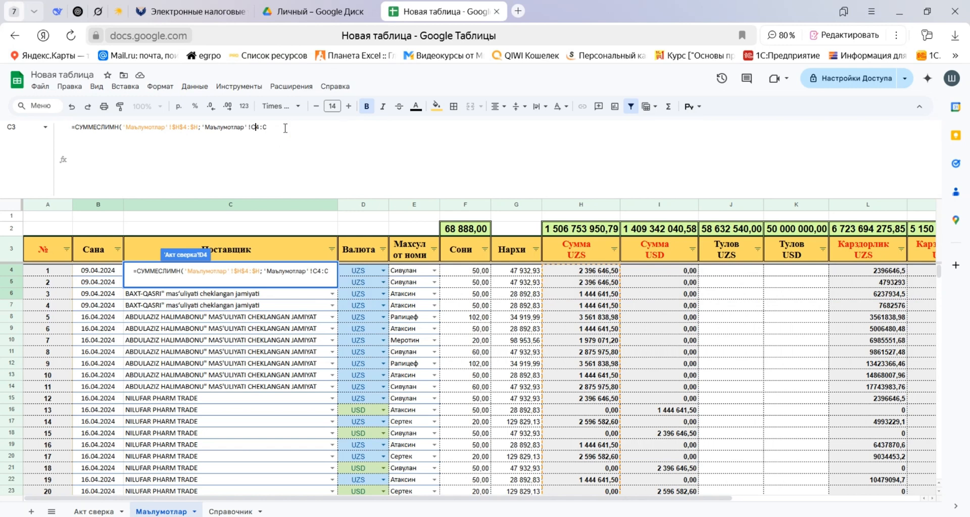
pyautogui.press('BackSpace')
pyautogui.press('Return')
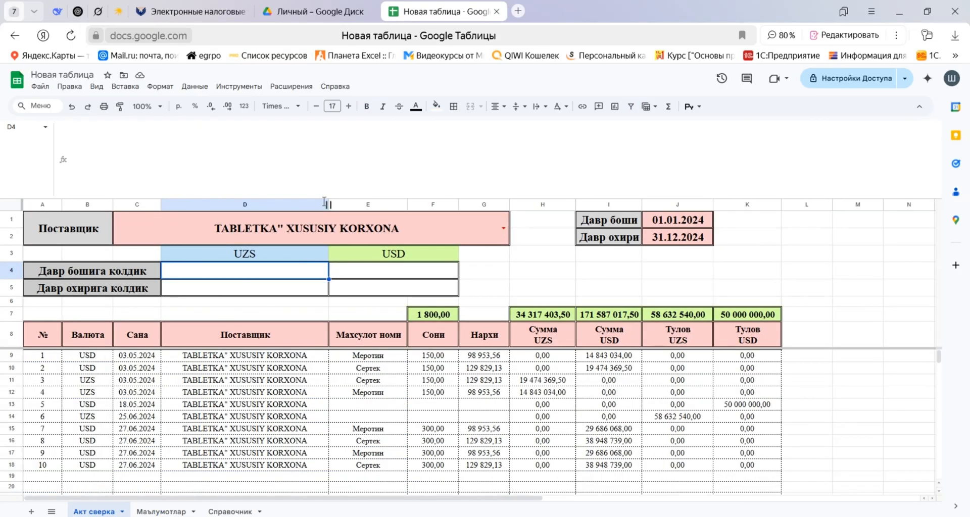
pyautogui.click(152, 511)
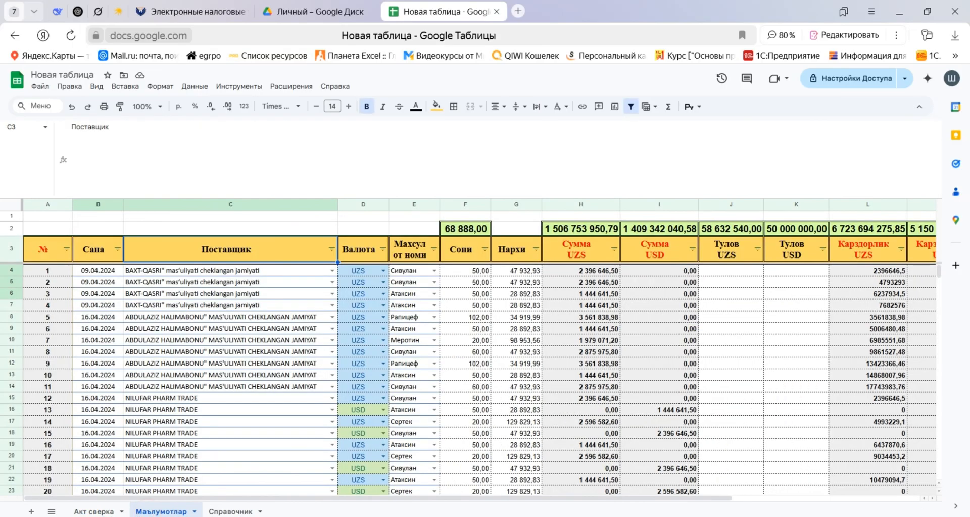
# Start a СУММЕСЛИМН formula in D4 of Акт сверка with 'Маълумотлар'!$H$4:$H as the sum range, followed by a semicolon.
pyautogui.write('сумм')
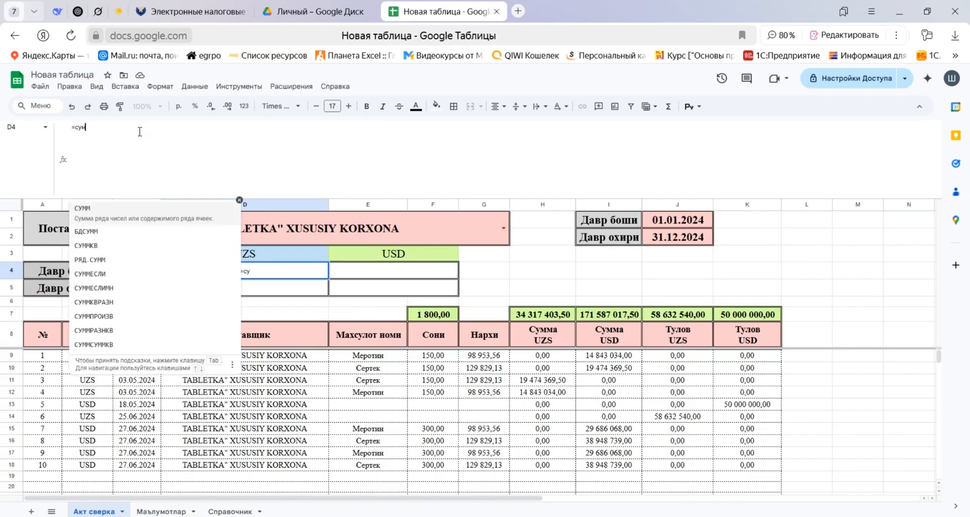
pyautogui.press('Down')
pyautogui.press('Down')
pyautogui.press('Tab')
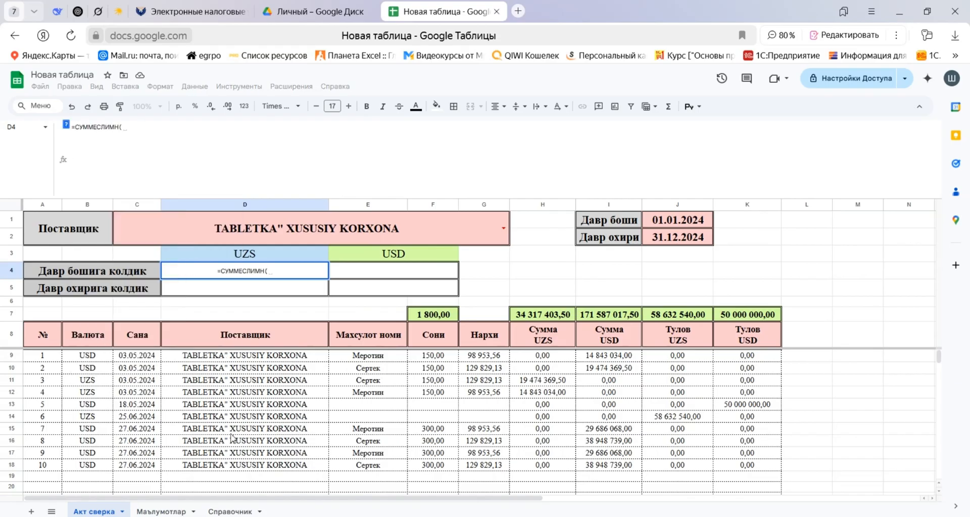
pyautogui.click(161, 512)
pyautogui.click(576, 271)
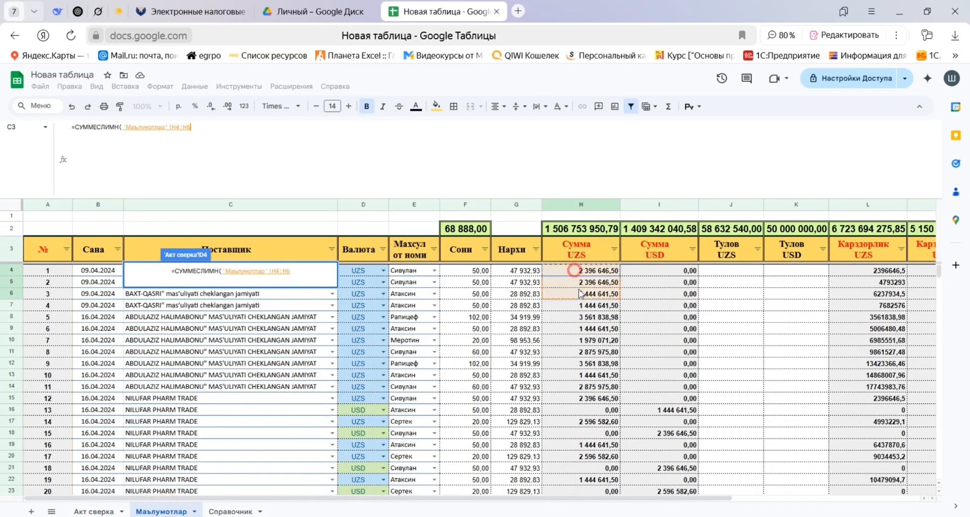
pyautogui.hotkey('ctrl', 'shift', 'Down')
pyautogui.press('F4')
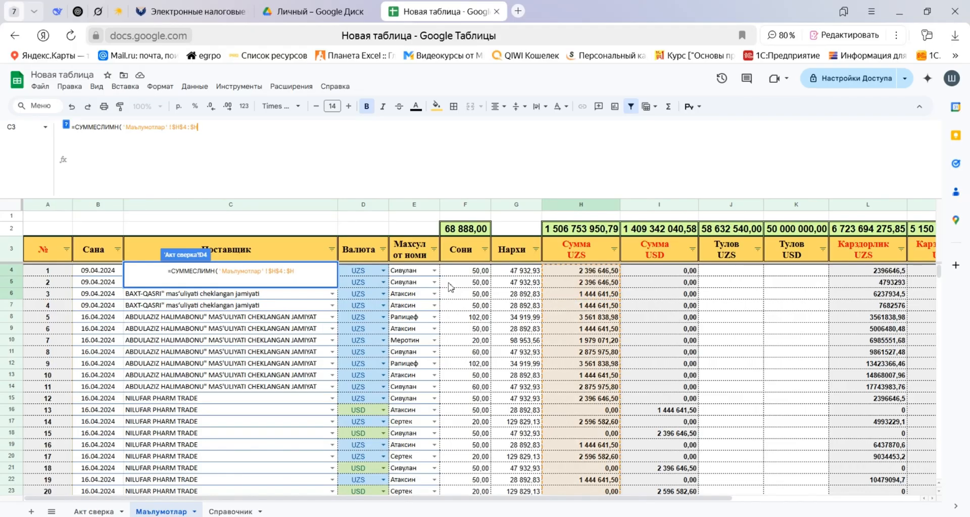
pyautogui.write(';')
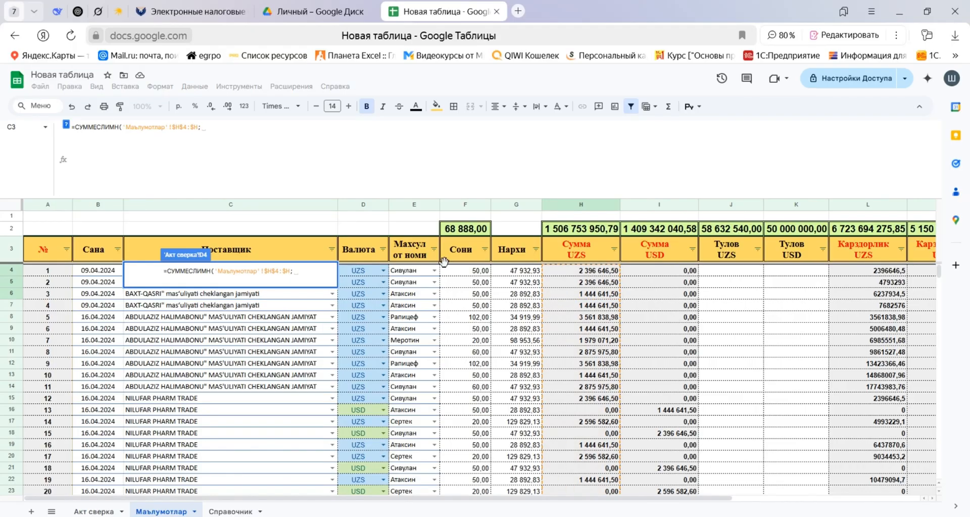
# Add the supplier condition to the D4 formula with range 'Маълумотлар'!$B$4:$C and criterion $C$1 from Акт сверка.
pyautogui.moveTo(108, 275); pyautogui.dragTo(155, 300)
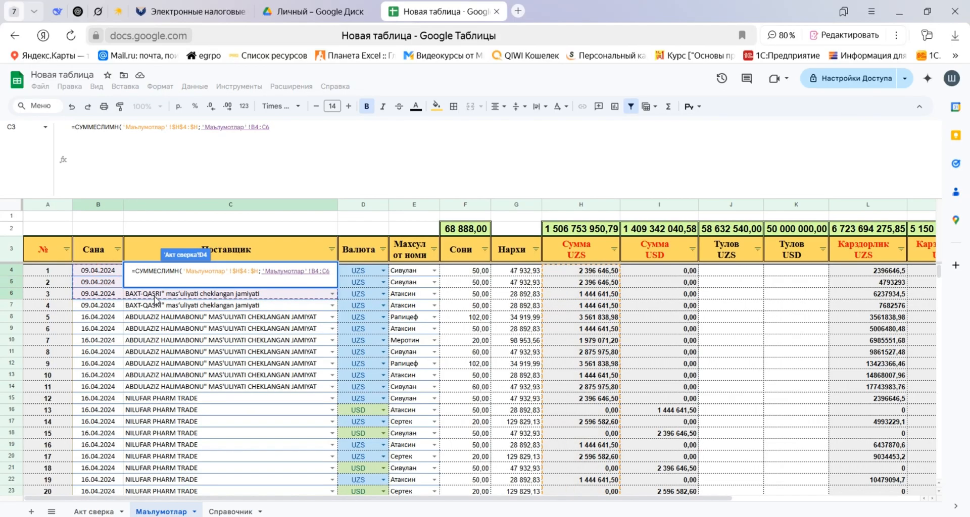
pyautogui.press('BackSpace')
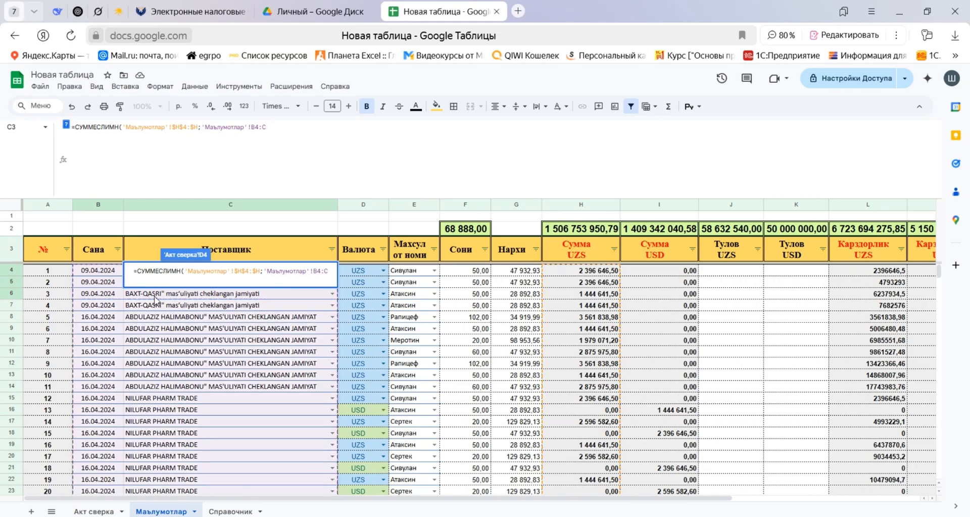
pyautogui.press('F4')
pyautogui.write(';')
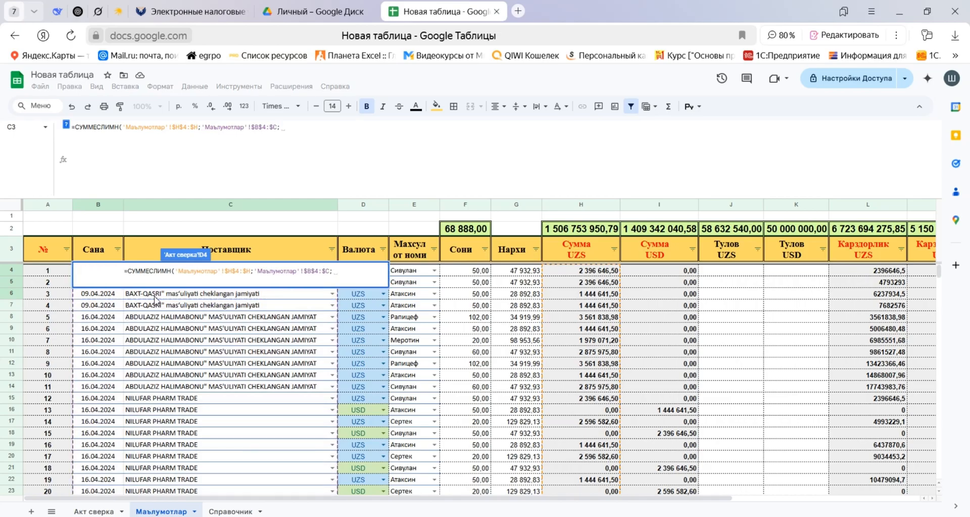
pyautogui.click(96, 512)
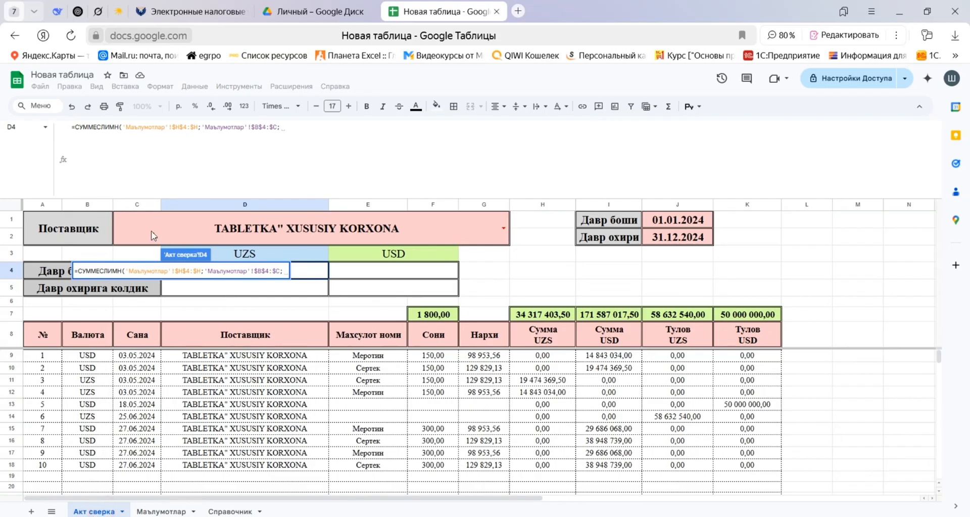
pyautogui.click(130, 221)
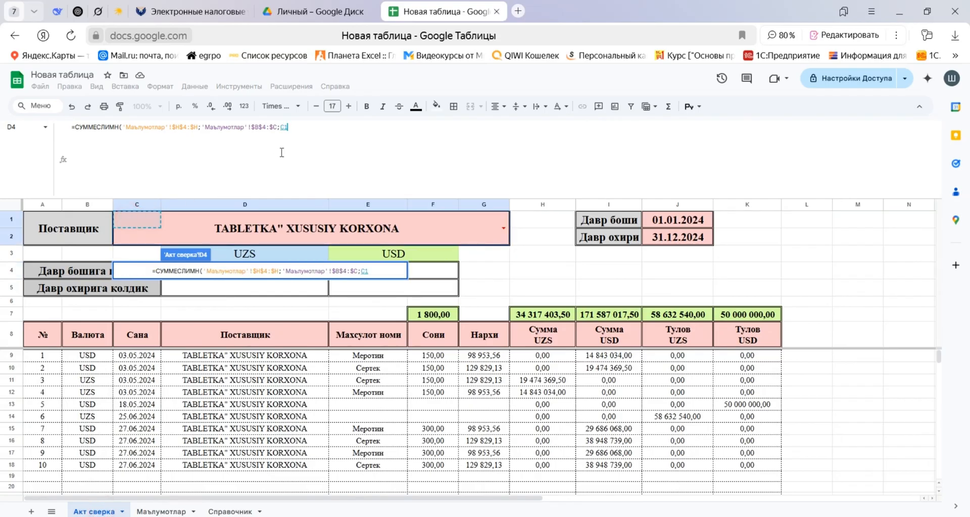
pyautogui.press('F4')
pyautogui.write(';')
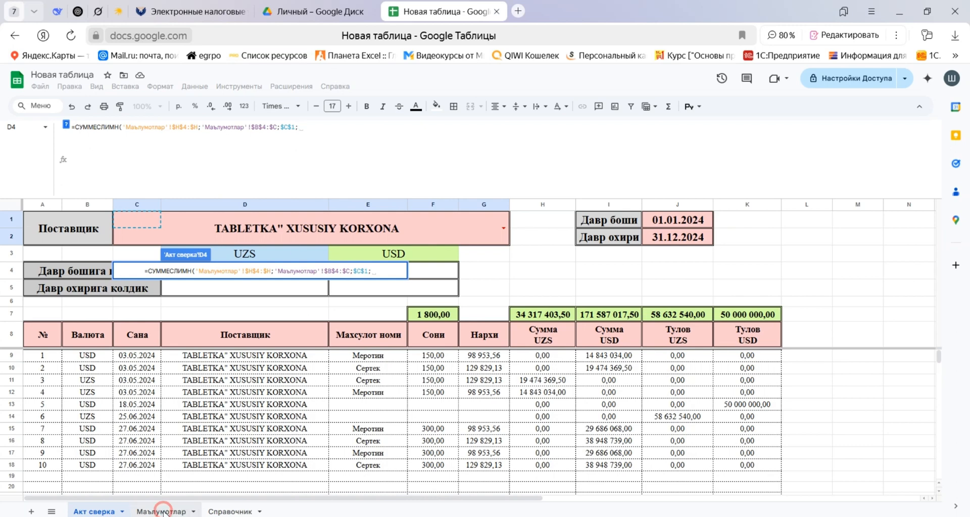
# Add the currency condition to the formula with range 'Маълумотлар'!$D$4:$D and criterion "UZS", ending with a semicolon.
pyautogui.click(165, 512)
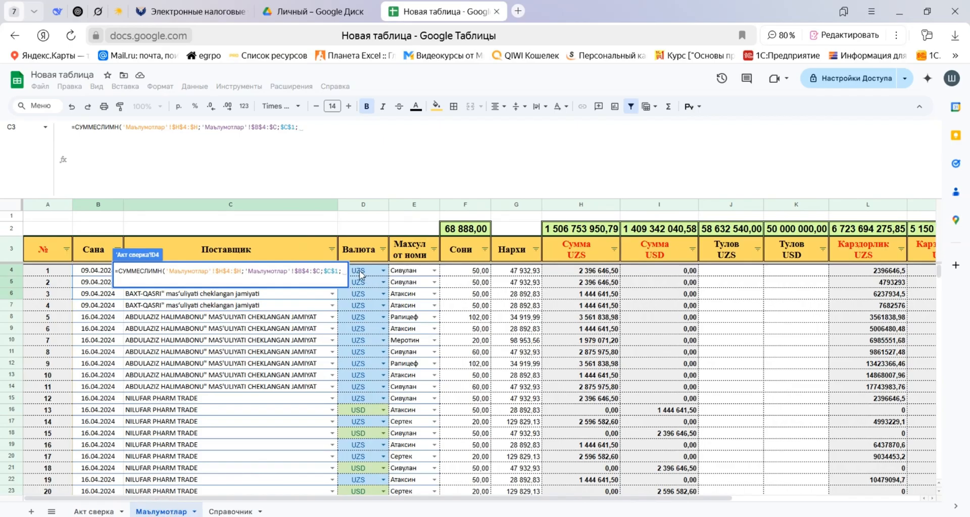
pyautogui.moveTo(362, 273); pyautogui.dragTo(362, 284)
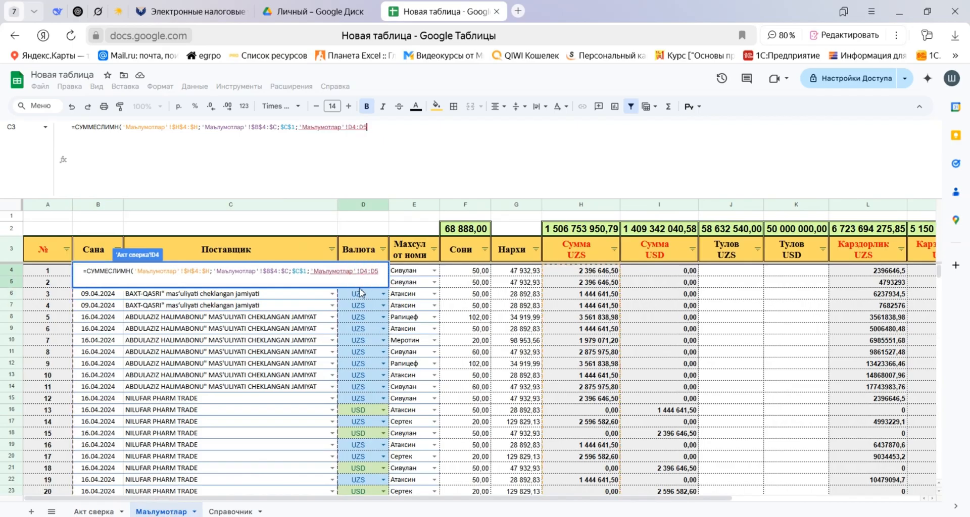
pyautogui.press('BackSpace')
pyautogui.press('F4')
pyautogui.write(';')
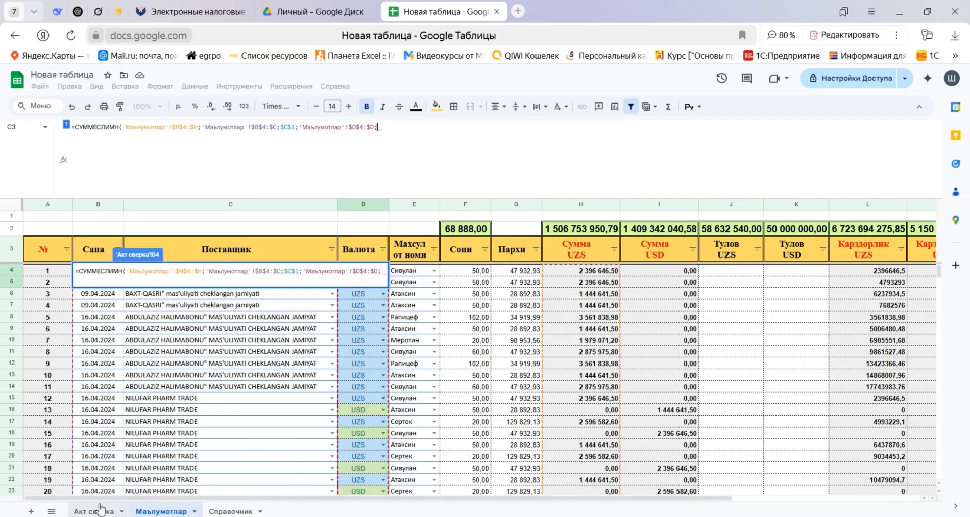
pyautogui.write('"')
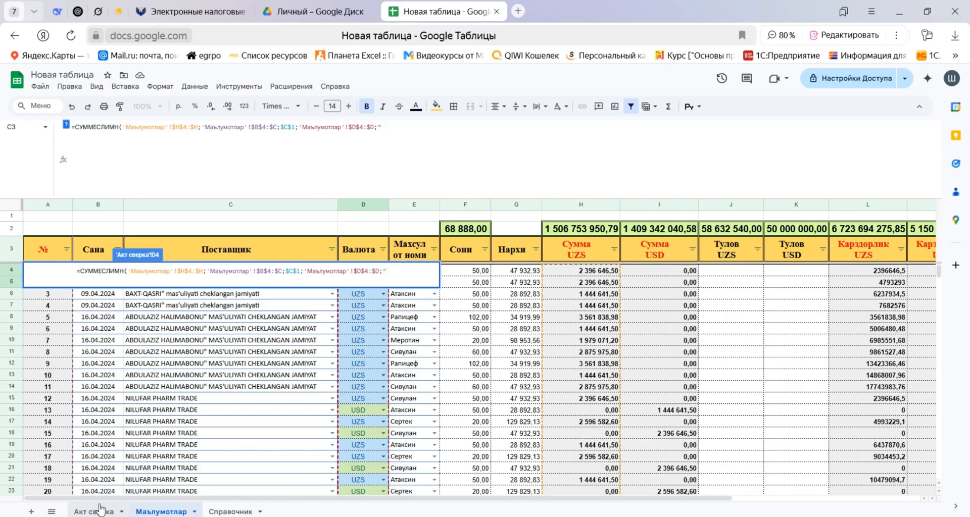
pyautogui.write('UZS";')
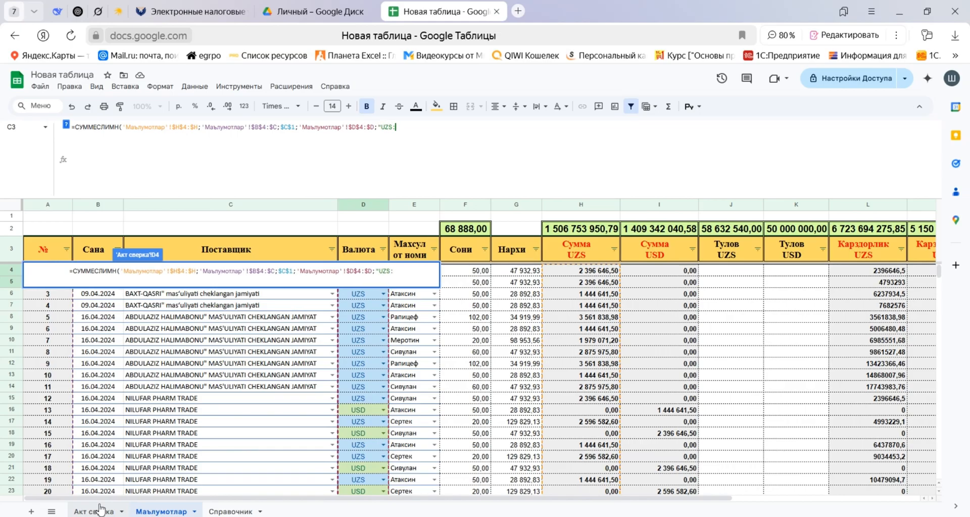
pyautogui.press('BackSpace')
pyautogui.press('BackSpace')
pyautogui.write('";')
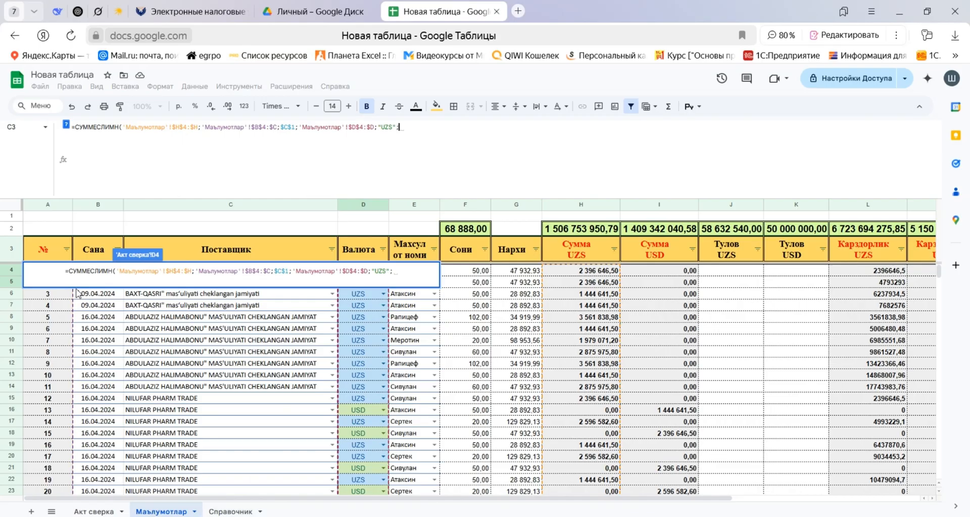
# Add the Сана column as the next criteria range, written as 'Маълумотлар'!$B$4:$B and followed by a semicolon.
pyautogui.moveTo(95, 299); pyautogui.dragTo(96, 307)
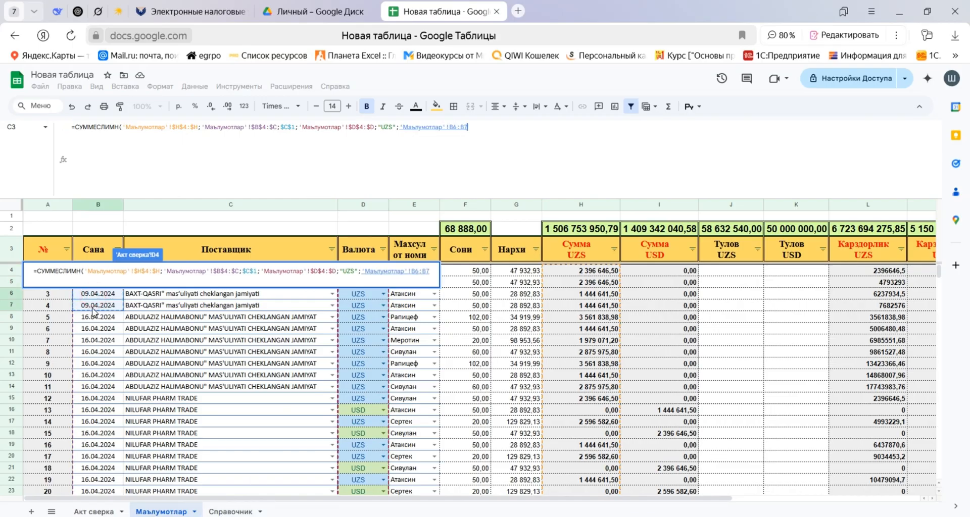
pyautogui.press('BackSpace')
pyautogui.press('F4')
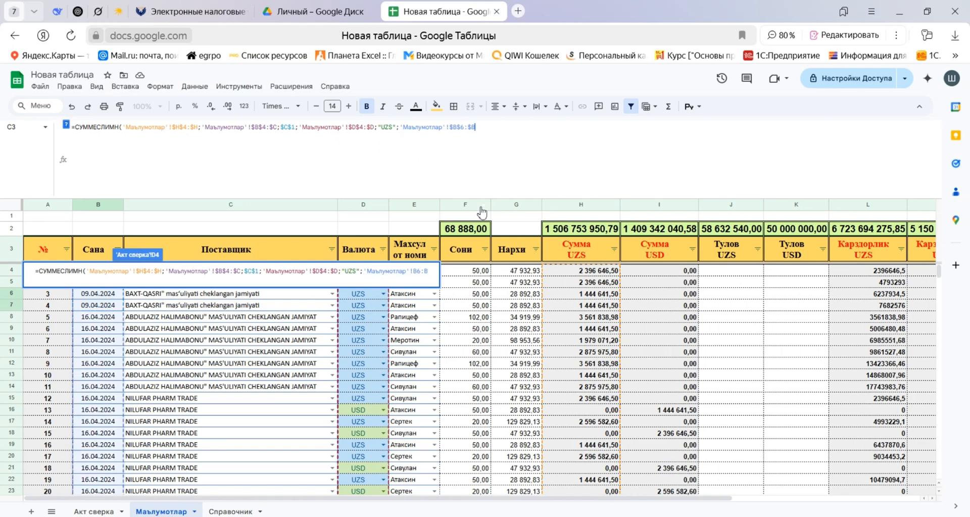
pyautogui.click(466, 127)
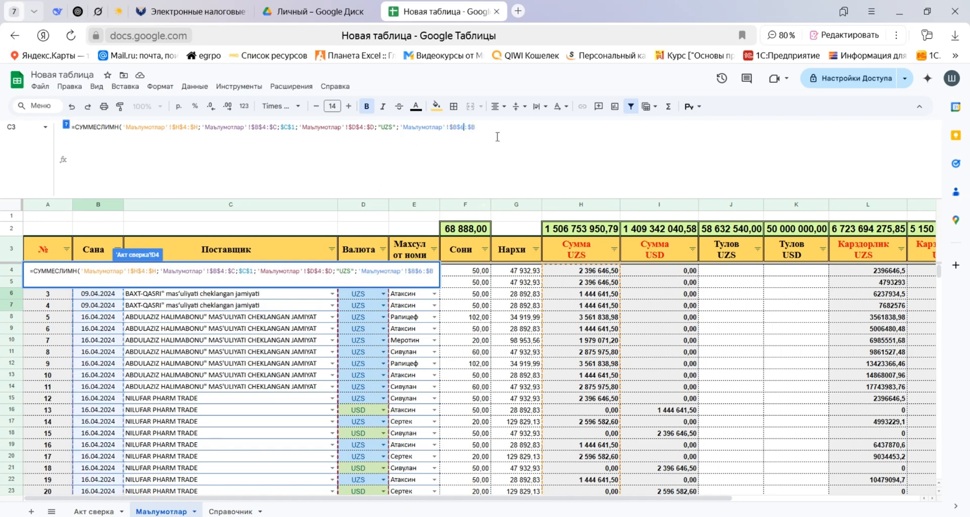
pyautogui.press('BackSpace')
pyautogui.write('4:$')
pyautogui.press('BackSpace')
pyautogui.write(';')
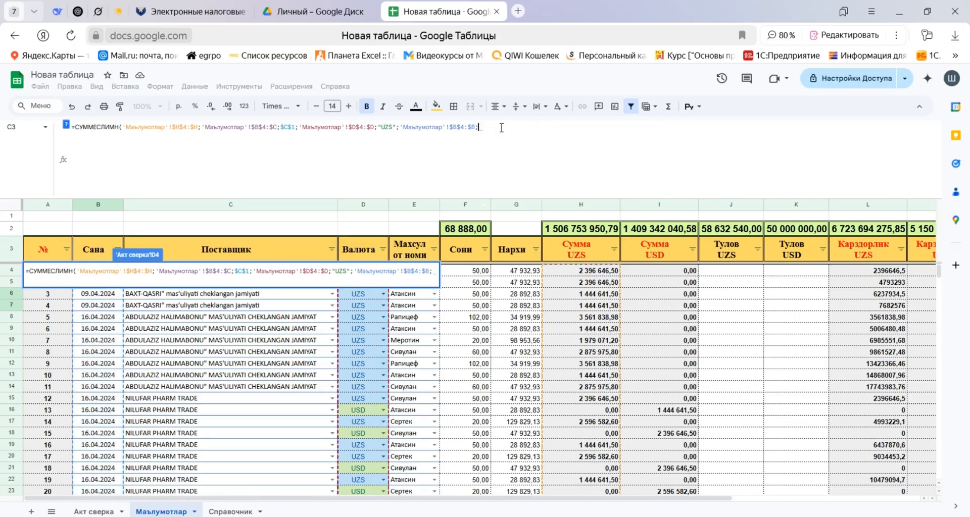
# Set the date criterion to "<"&$J$1, using the Давр боши cell on Акт сверка, and close the formula's parenthesis.
pyautogui.click(108, 511)
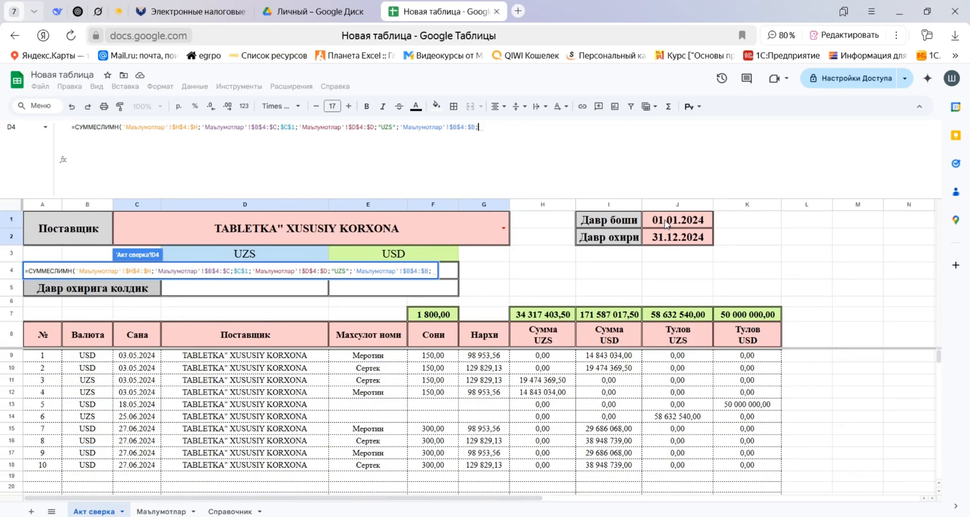
pyautogui.write('"')
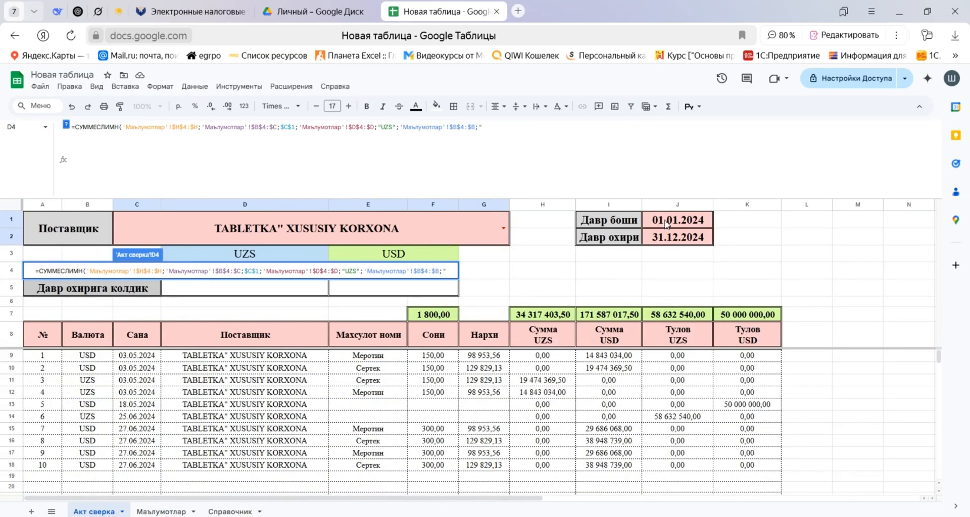
pyautogui.write('<')
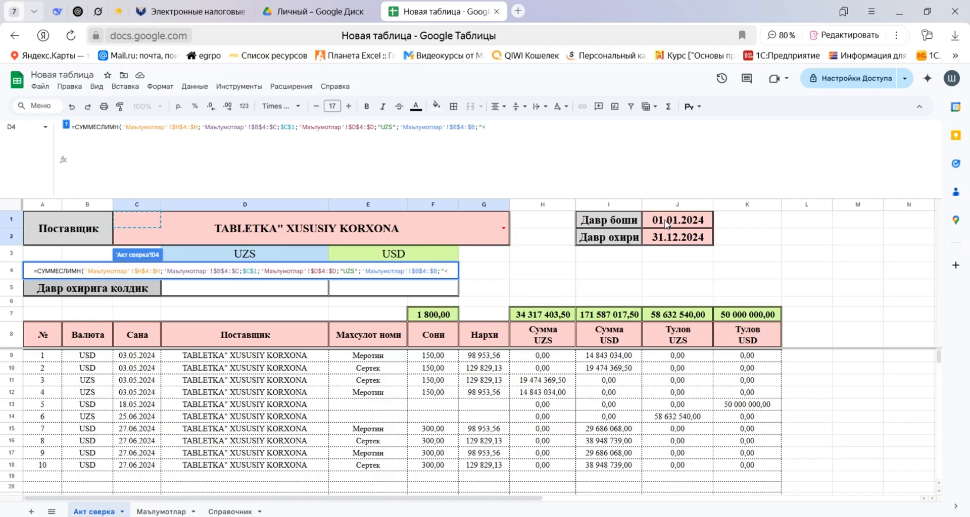
pyautogui.write('"&')
pyautogui.click(676, 225)
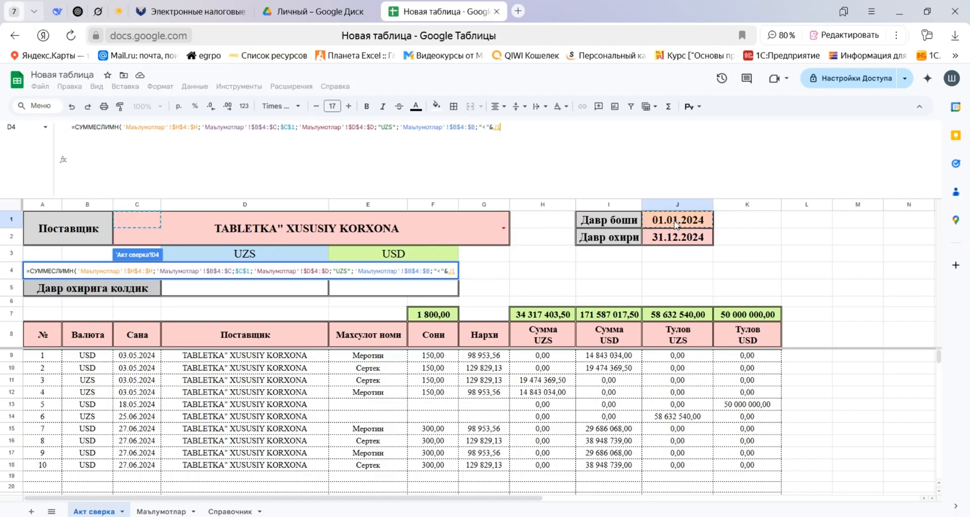
pyautogui.press('F4')
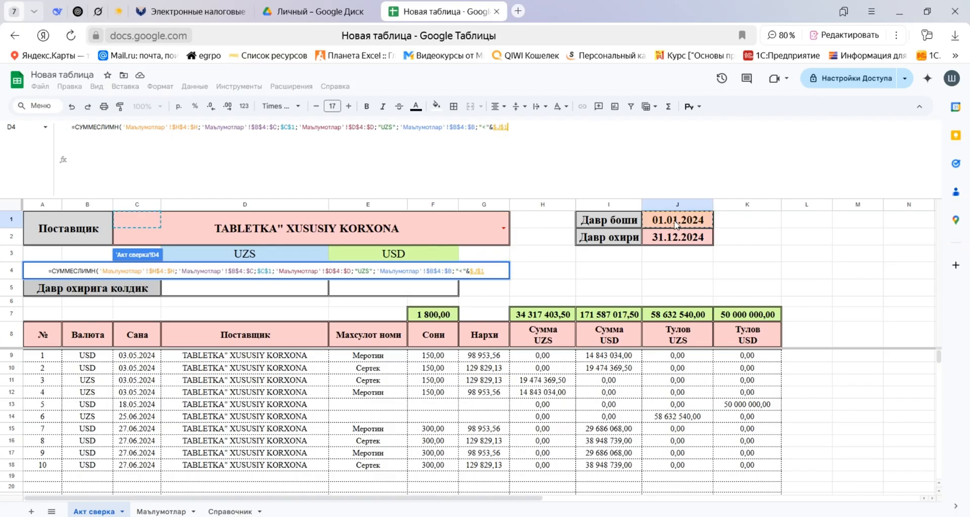
pyautogui.write(')')
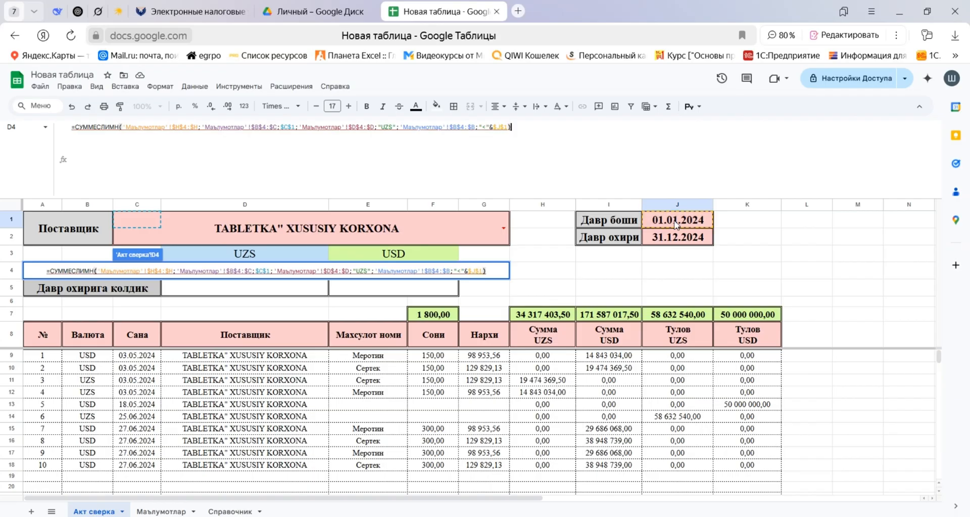
# Try to correct the formula's supplier range to 'Маълумотлар'!$C$4:$C and commit the formula.
pyautogui.doubleClick(257, 127)
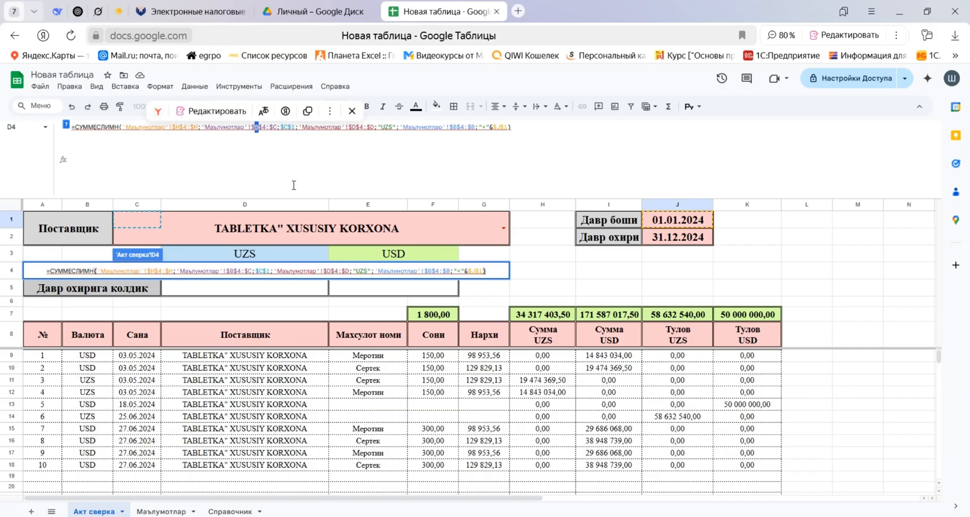
pyautogui.press('super+space')
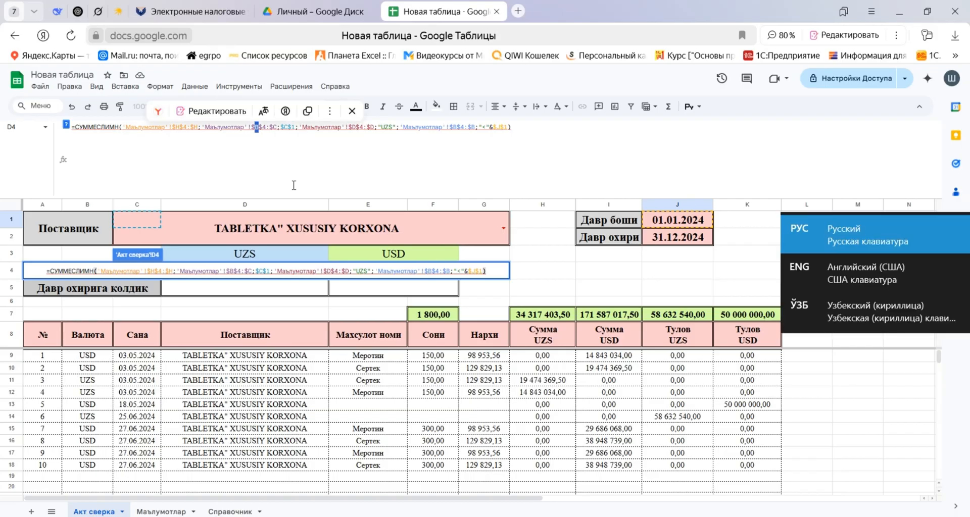
pyautogui.click(847, 270)
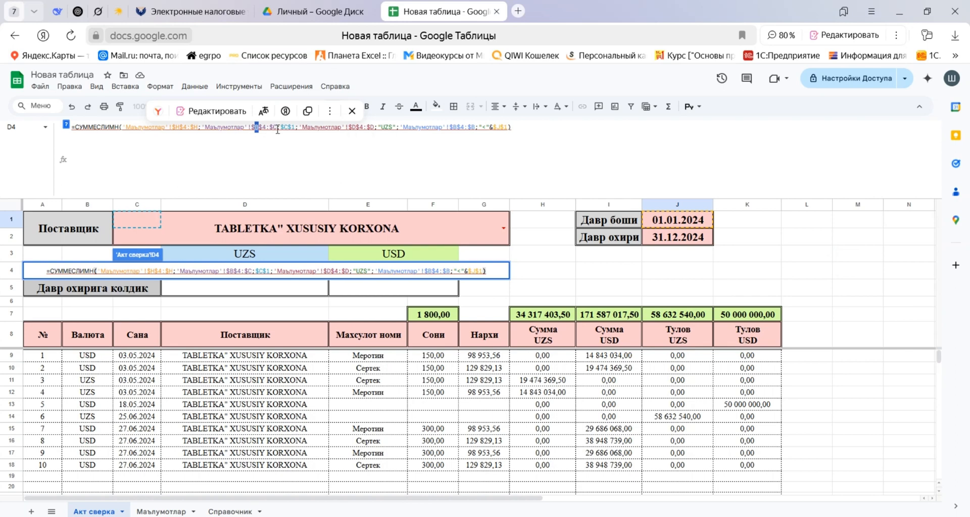
pyautogui.write('C')
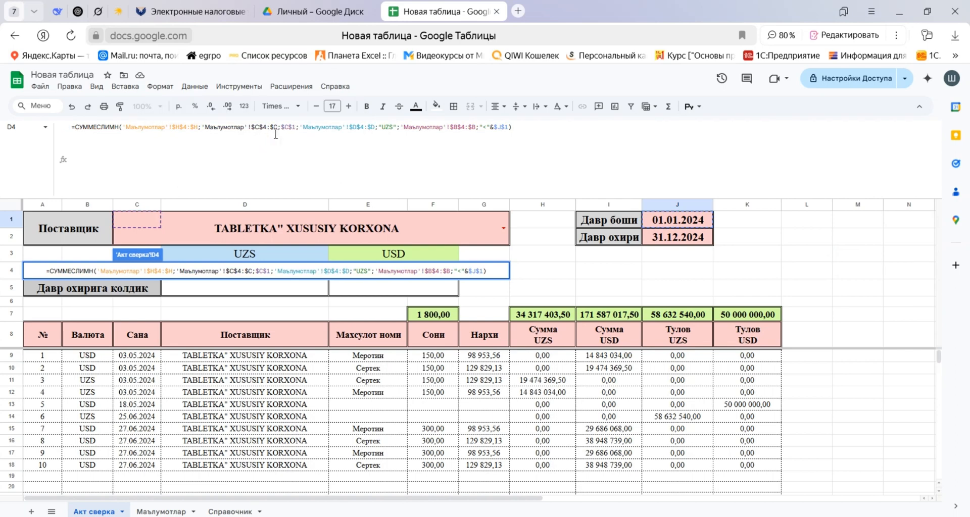
pyautogui.press('Return')
# Switch to the English keyboard layout and re-enter the first column letter of the supplier range $C$4:$C in D4 as a Latin C.
pyautogui.click(933, 516)
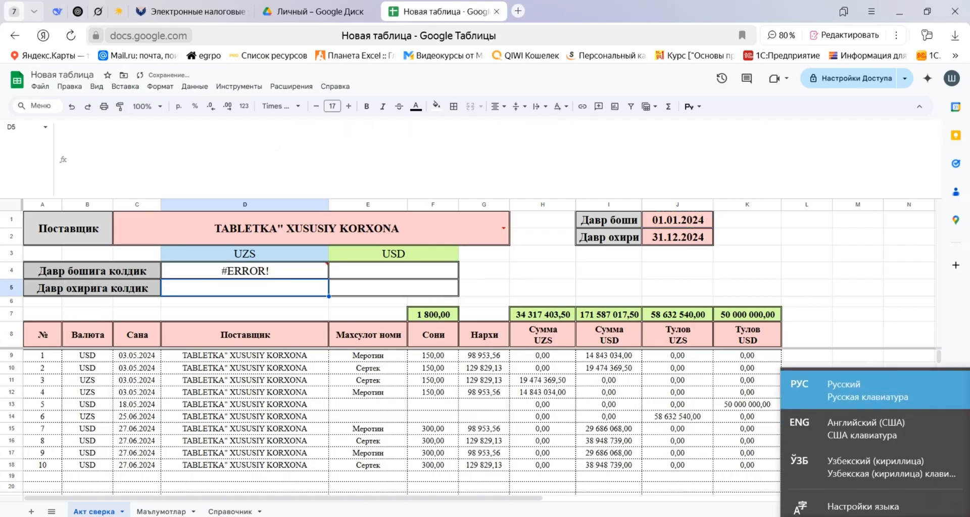
pyautogui.click(855, 430)
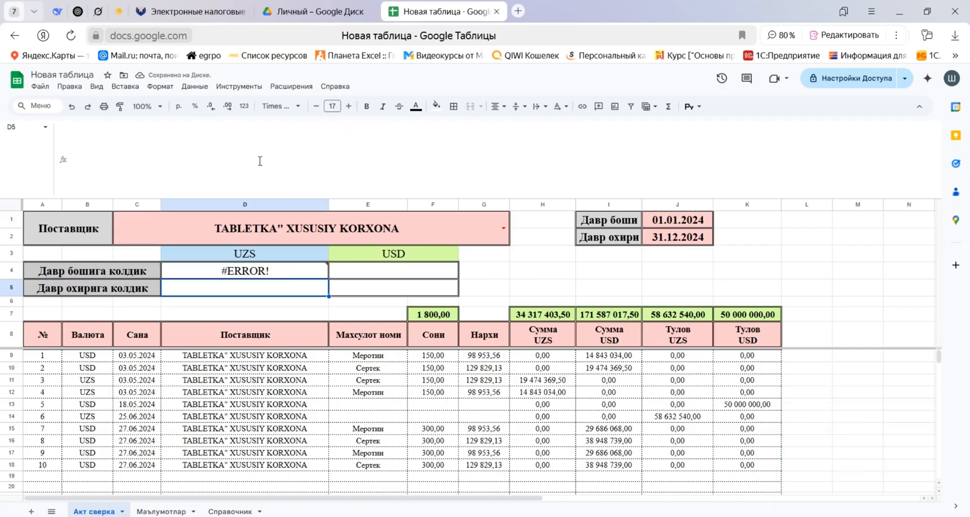
pyautogui.click(239, 267)
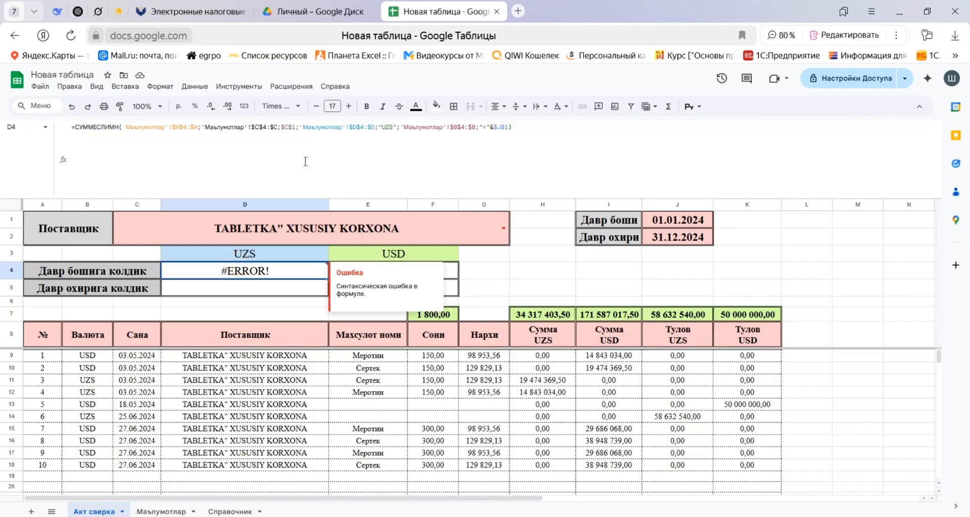
pyautogui.click(260, 127)
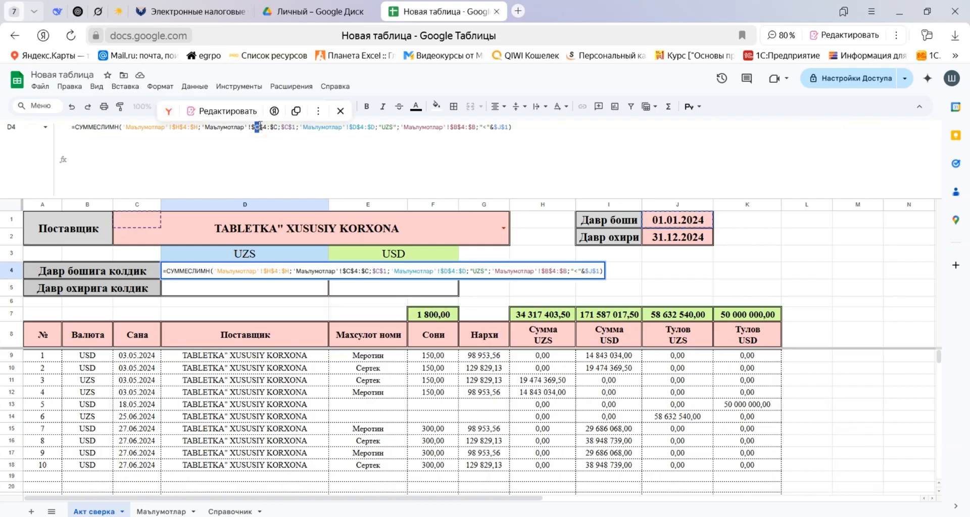
pyautogui.press('Return')
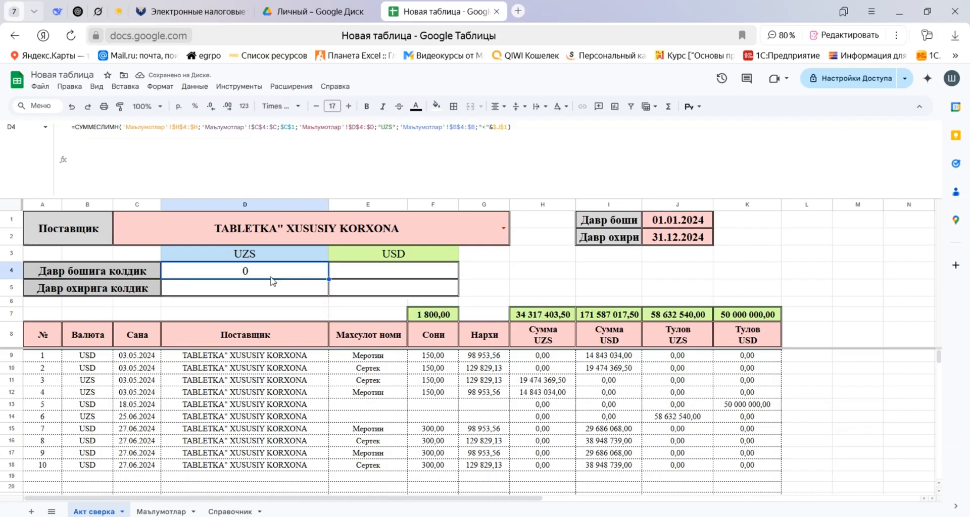
# Extend the D4 formula on a new line with a minus sign and a second СУММЕСЛИМН function.
pyautogui.click(523, 131)
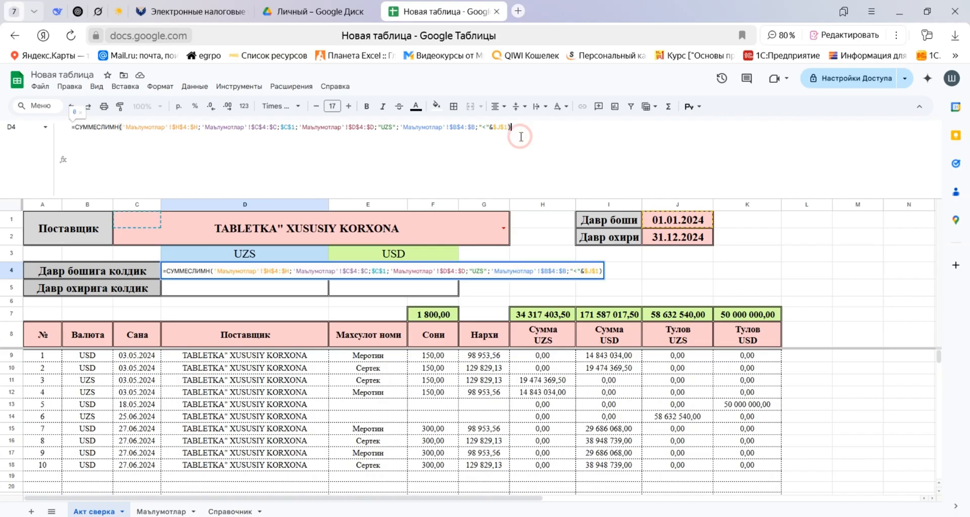
pyautogui.hotkey('alt', 'Return')
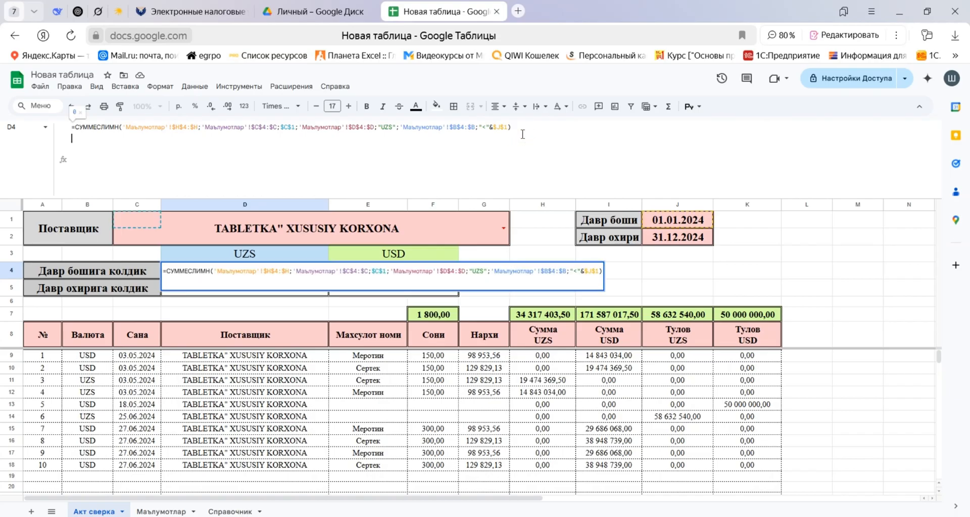
pyautogui.write('-сум')
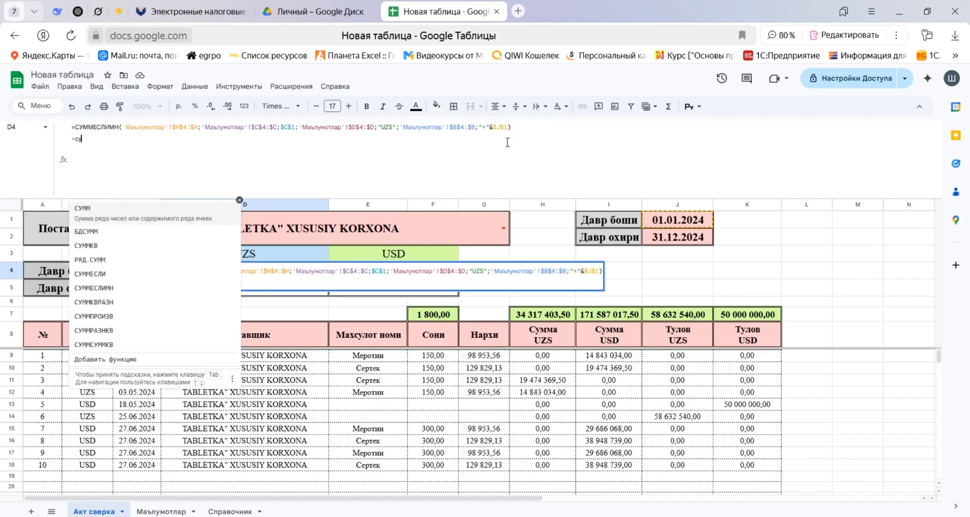
pyautogui.press('Down')
pyautogui.press('Down')
pyautogui.press('Down')
pyautogui.press('Down')
pyautogui.press('Down')
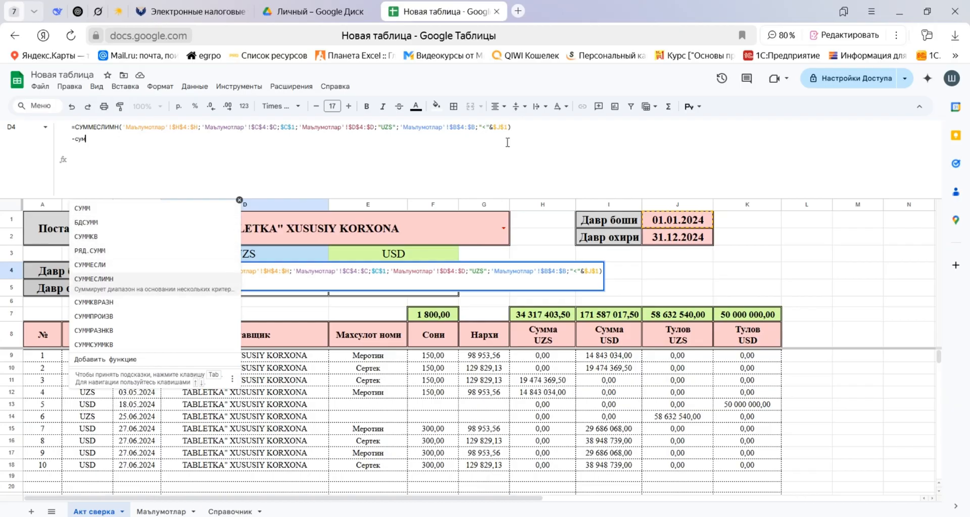
pyautogui.press('Tab')
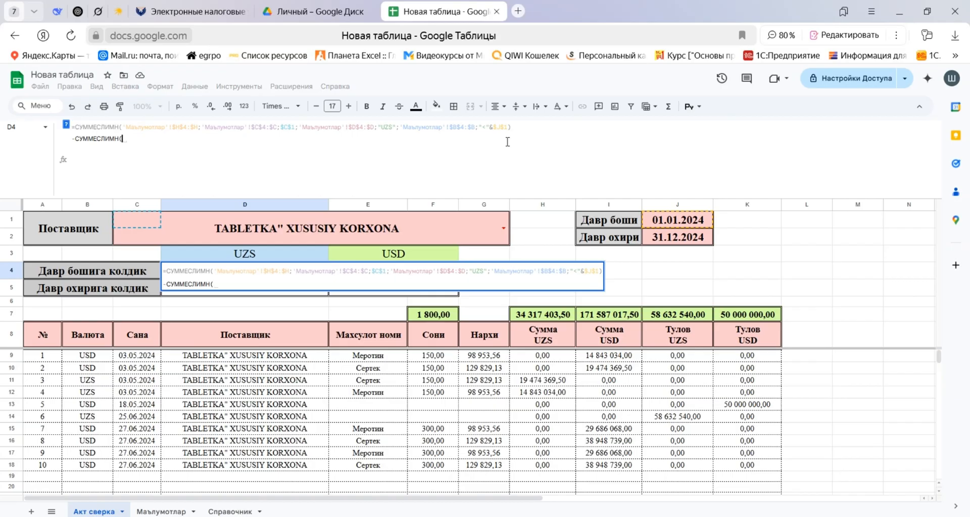
# Remove the currency condition 'Маълумотлар'!$D$4:$D;"UZS"; from the first СУММЕСЛИМН in the formula.
pyautogui.click(166, 512)
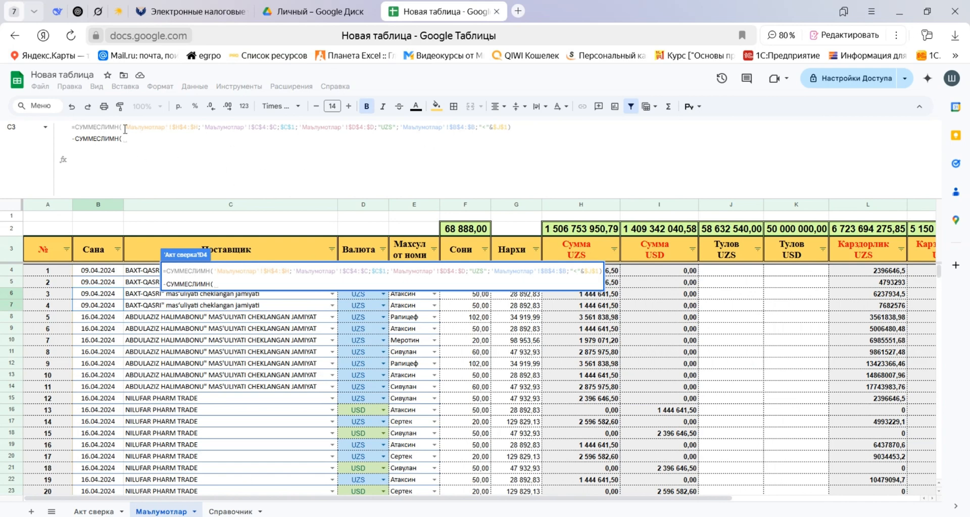
pyautogui.moveTo(123, 127); pyautogui.dragTo(510, 127)
pyautogui.hotkey('ctrl', 'c')
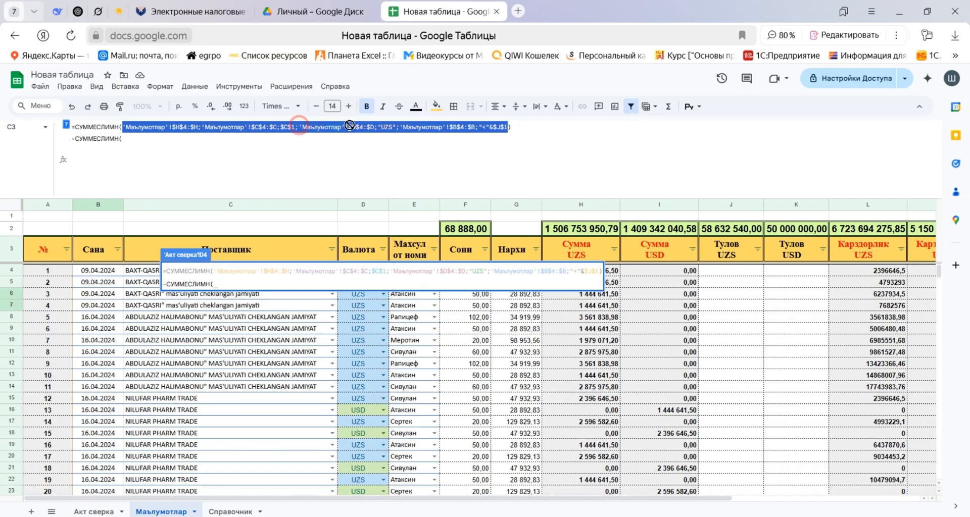
pyautogui.click(371, 179)
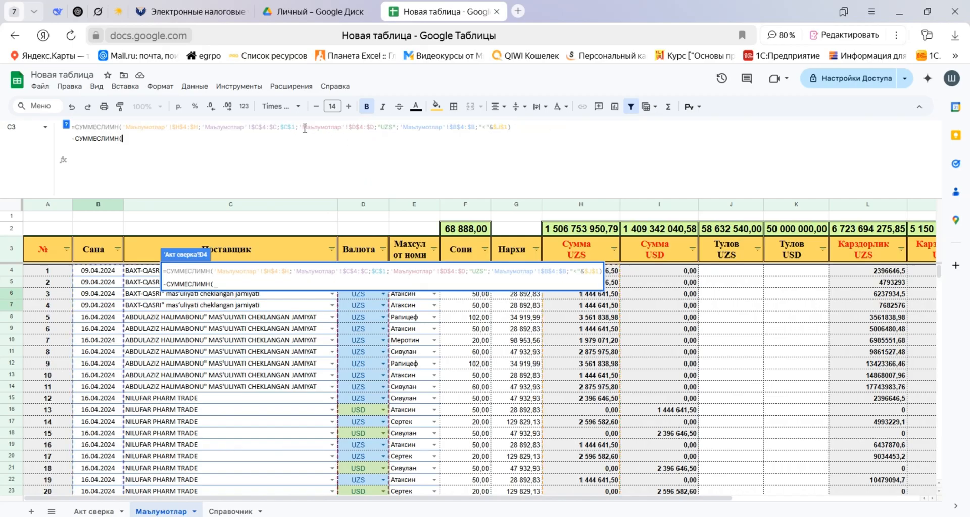
pyautogui.moveTo(300, 127); pyautogui.dragTo(399, 128)
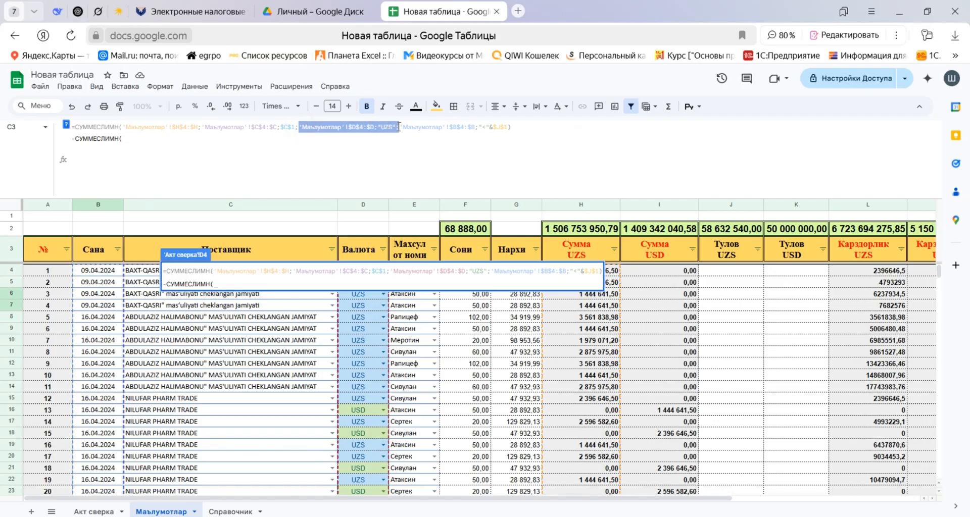
pyautogui.press('BackSpace')
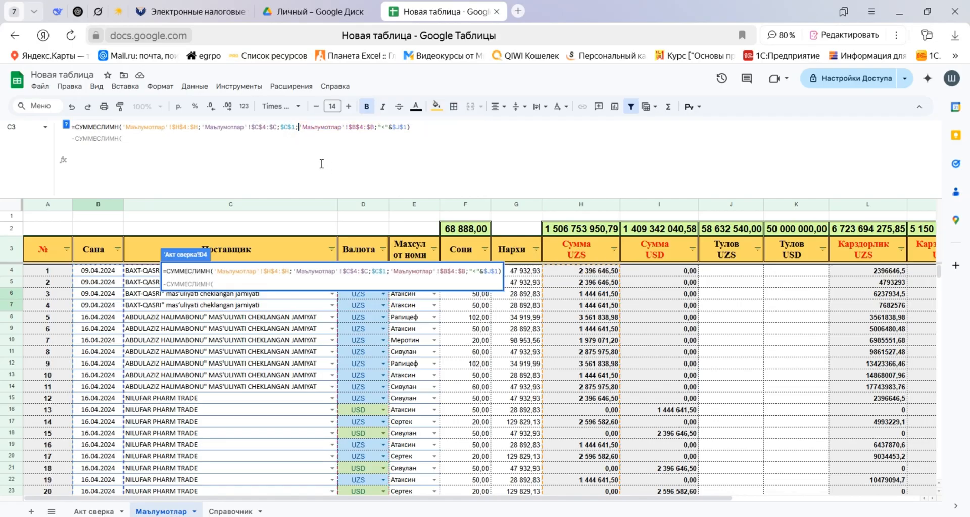
# Copy the first СУММЕСЛИМН's arguments, including the closing parenthesis, into the second СУММЕСЛИМН.
pyautogui.moveTo(123, 127); pyautogui.dragTo(414, 124)
pyautogui.hotkey('ctrl', 'c')
pyautogui.click(378, 151)
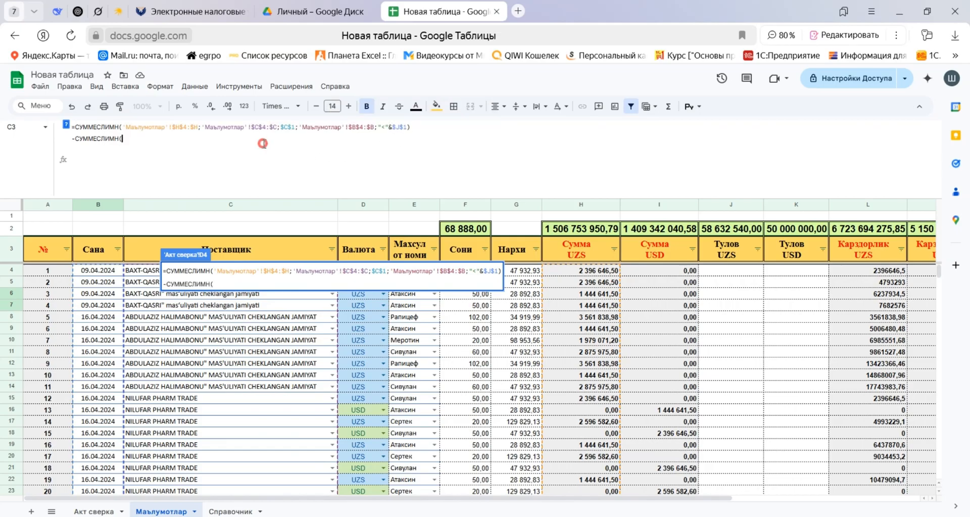
pyautogui.hotkey('ctrl', 'v')
pyautogui.click(177, 137)
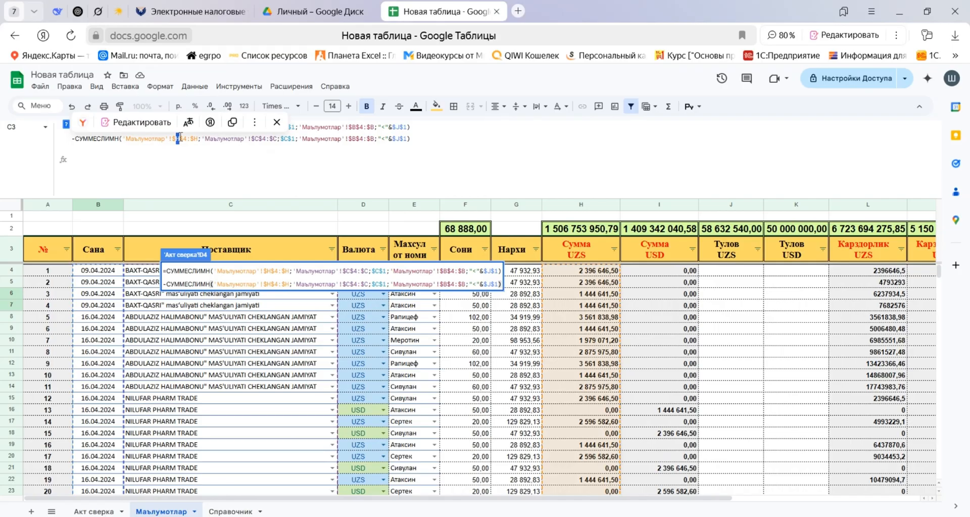
pyautogui.write('C')
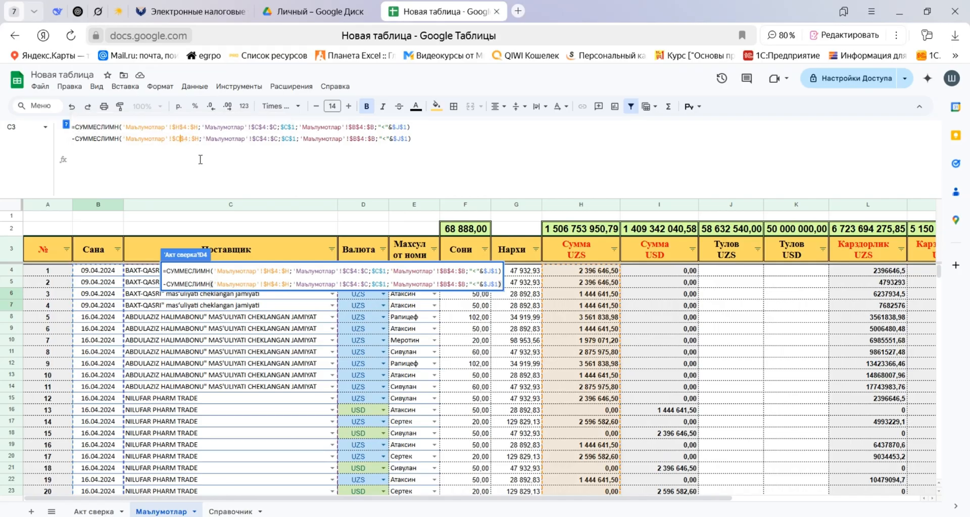
pyautogui.press('BackSpace')
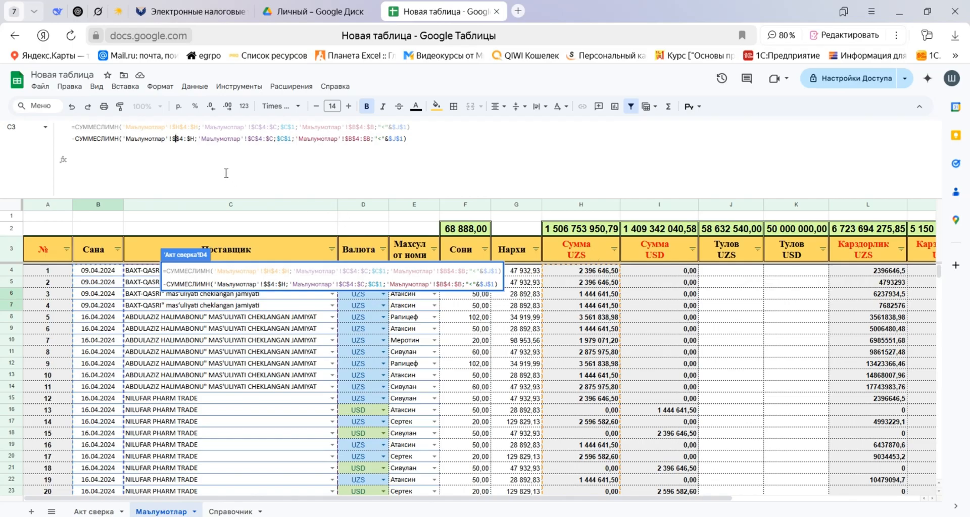
pyautogui.write('sfdsfsdf')
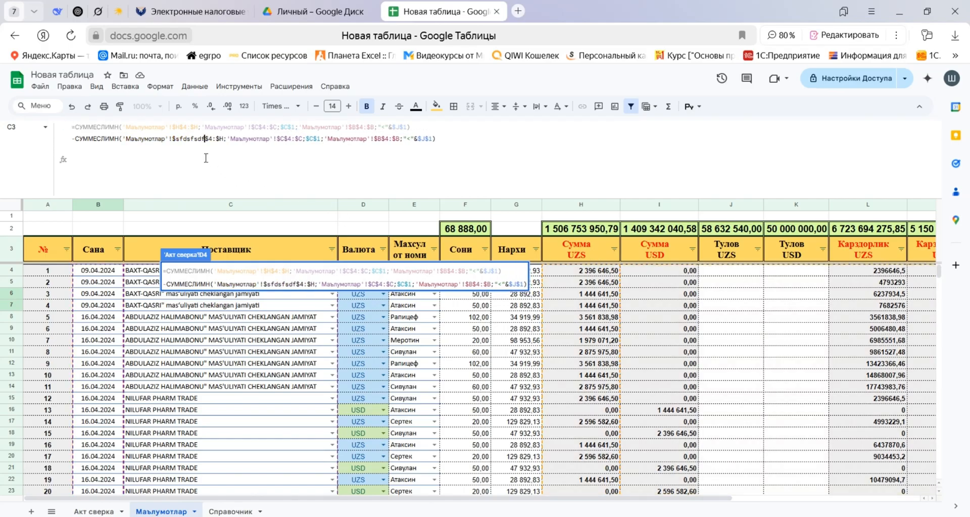
pyautogui.press('BackSpace')
pyautogui.press('BackSpace')
pyautogui.press('BackSpace')
pyautogui.press('BackSpace')
pyautogui.press('BackSpace')
pyautogui.press('BackSpace')
pyautogui.press('BackSpace')
pyautogui.press('BackSpace')
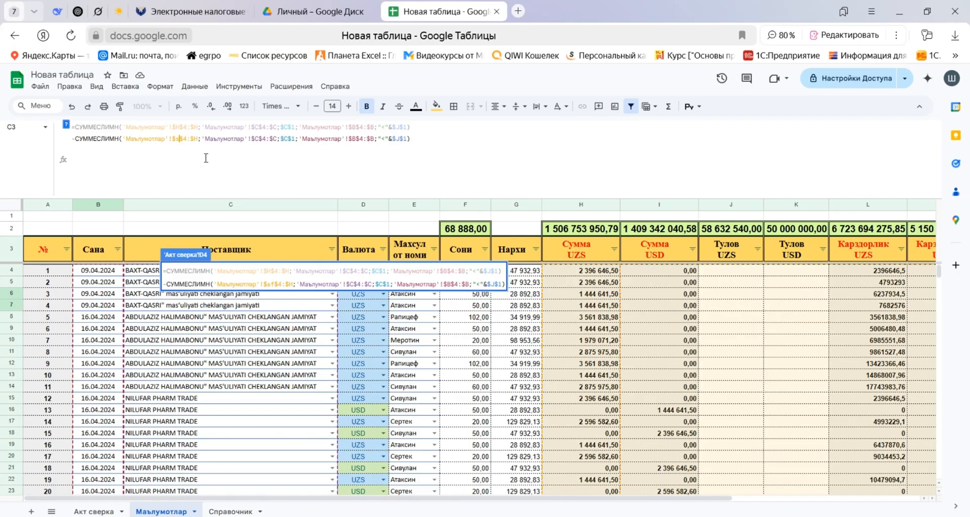
# Set the second СУММЕСЛИМН's sum range to the Тулов UZS column, 'Маълумотлар'!$J$4:$J, and commit the formula.
pyautogui.write('J')
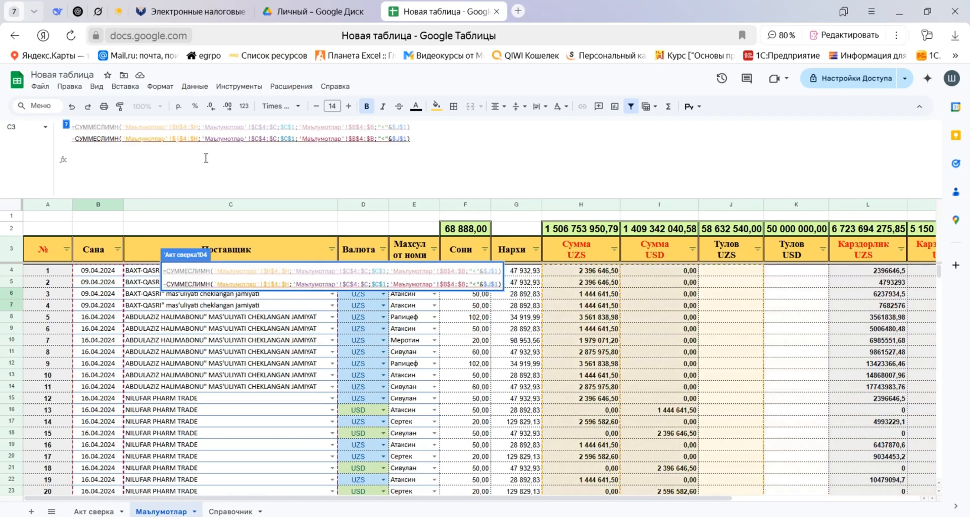
pyautogui.press('BackSpace')
pyautogui.write('K')
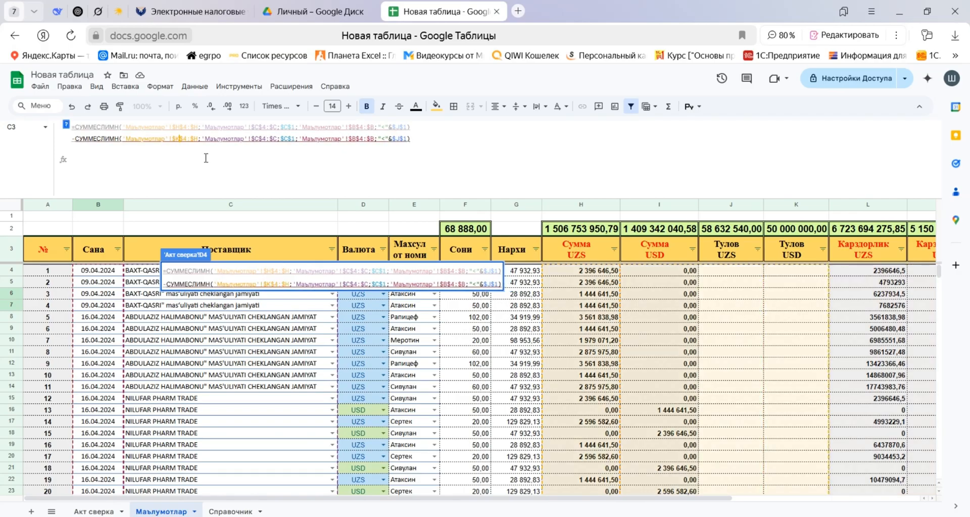
pyautogui.press('BackSpace')
pyautogui.write('J')
pyautogui.doubleClick(196, 137)
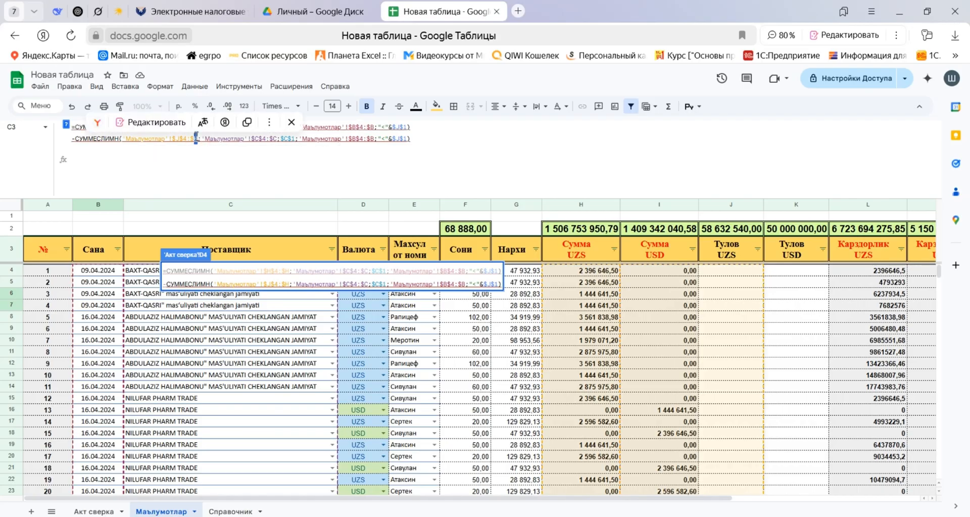
pyautogui.write('J')
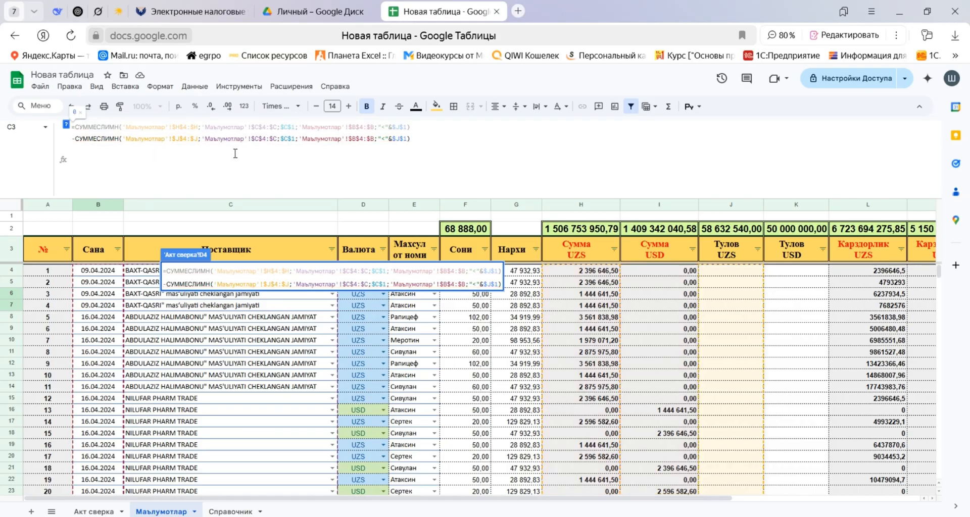
pyautogui.click(431, 141)
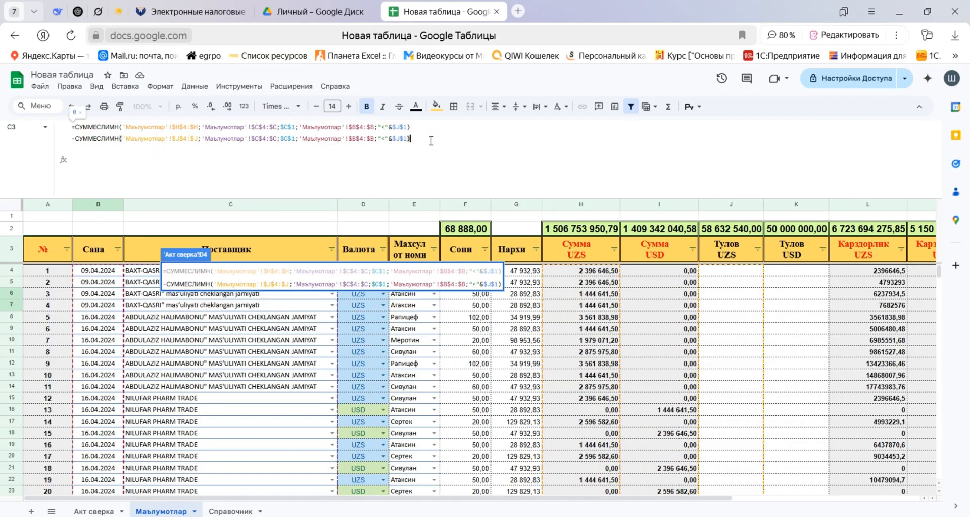
pyautogui.press('Return')
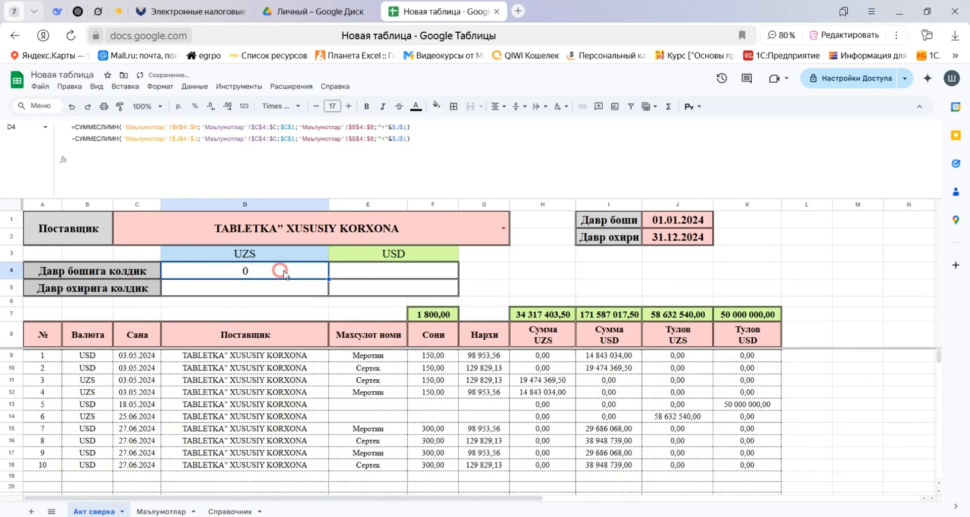
pyautogui.click(374, 277)
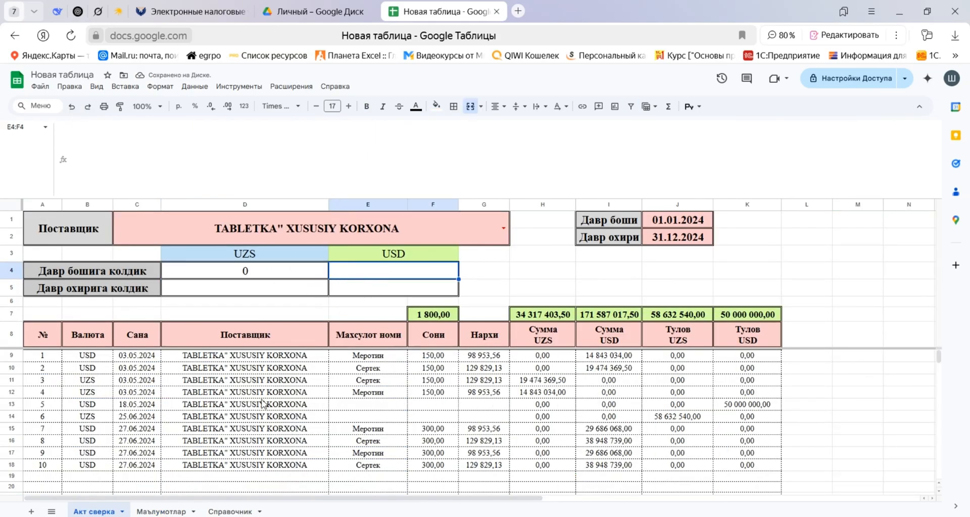
pyautogui.click(162, 512)
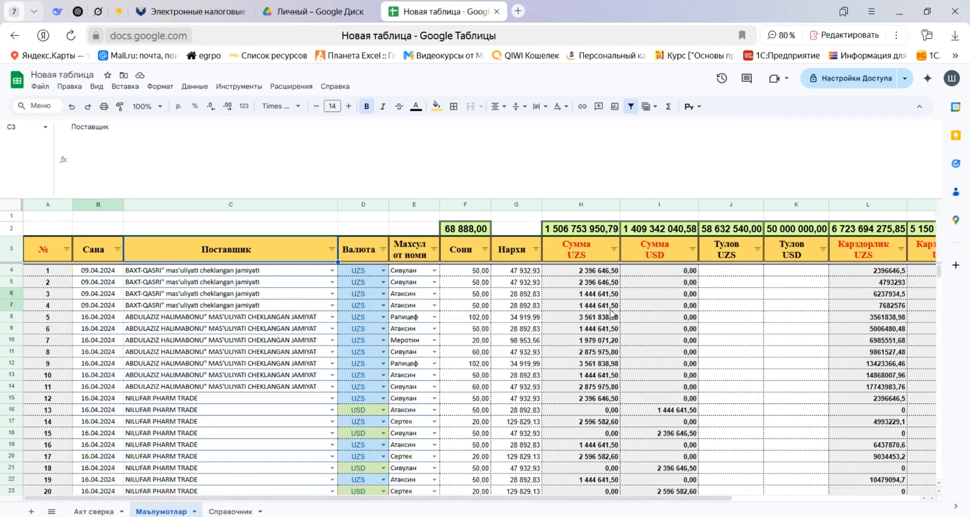
pyautogui.click(96, 512)
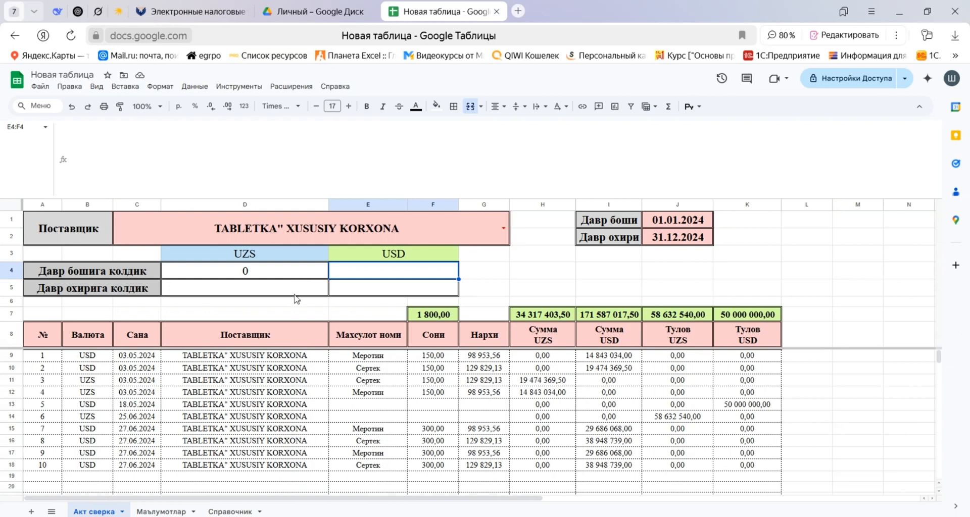
pyautogui.click(270, 273)
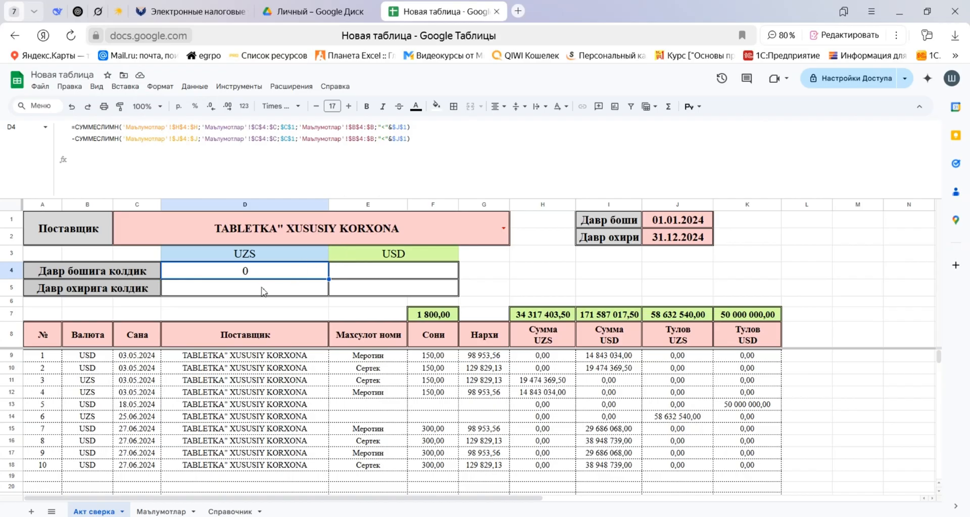
# Copy the opening UZS balance formula from D4 into the closing balance cell D5.
pyautogui.click(427, 139)
pyautogui.moveTo(73, 112); pyautogui.dragTo(63, 115)
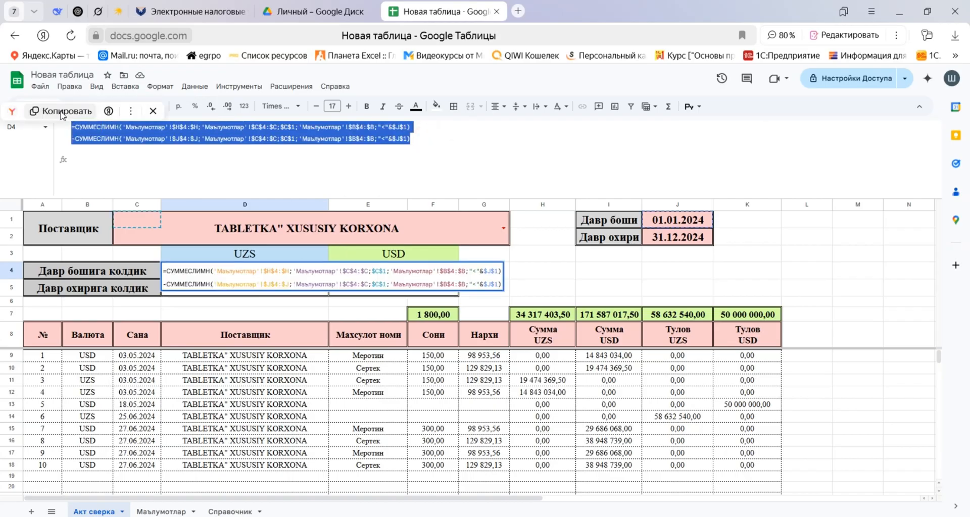
pyautogui.hotkey('ctrl', 'c')
pyautogui.press('Tab')
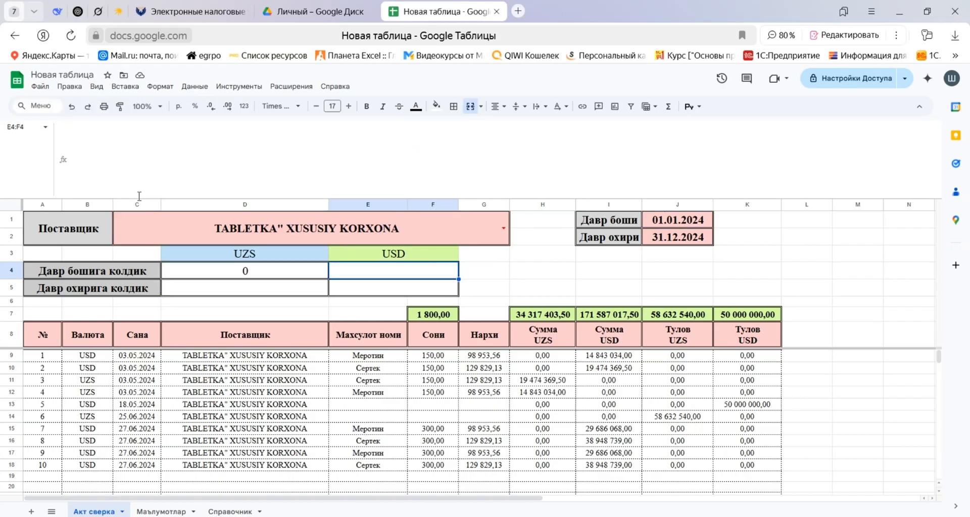
pyautogui.click(218, 292)
pyautogui.click(208, 154)
pyautogui.hotkey('ctrl', 'v')
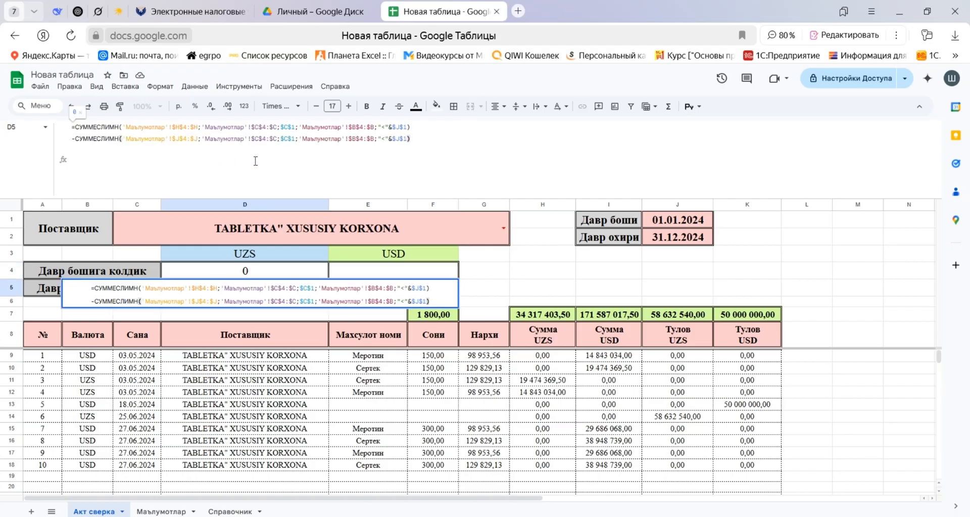
# Change the date criterion in both СУММЕСЛИМН terms of D5 to "<="&$J$2.
pyautogui.click(386, 125)
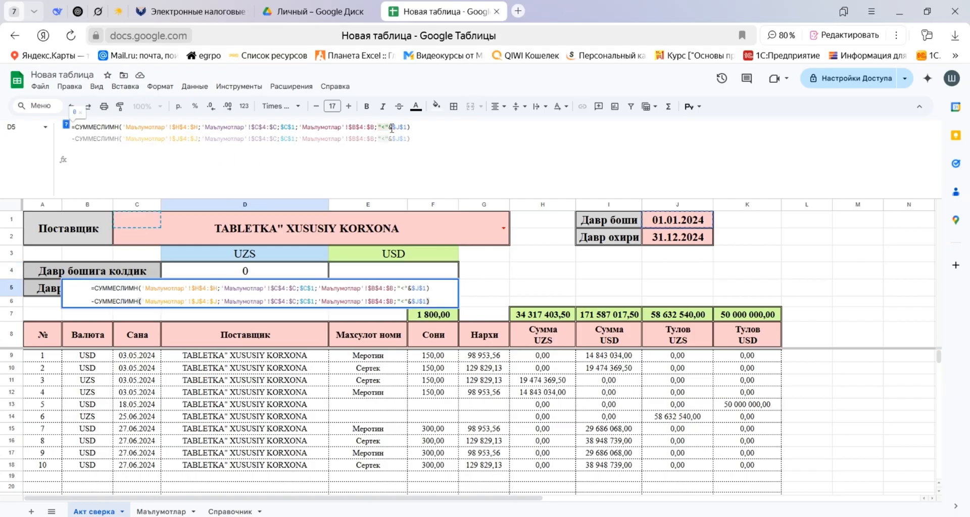
pyautogui.write('=')
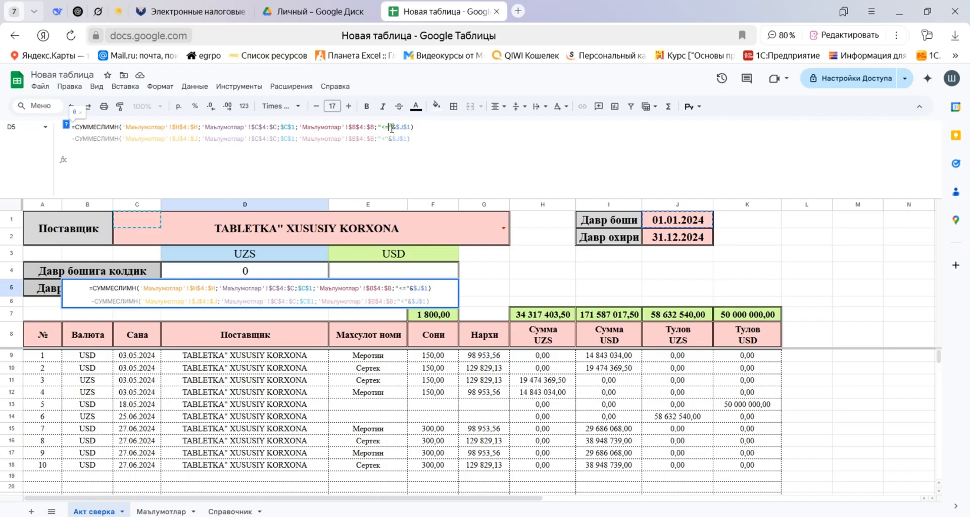
pyautogui.click(386, 138)
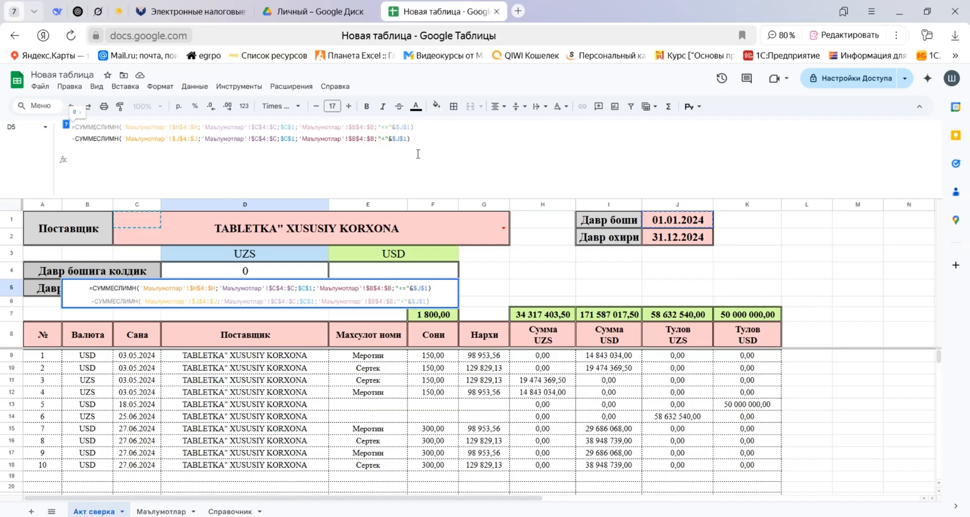
pyautogui.write('=')
pyautogui.doubleClick(410, 127)
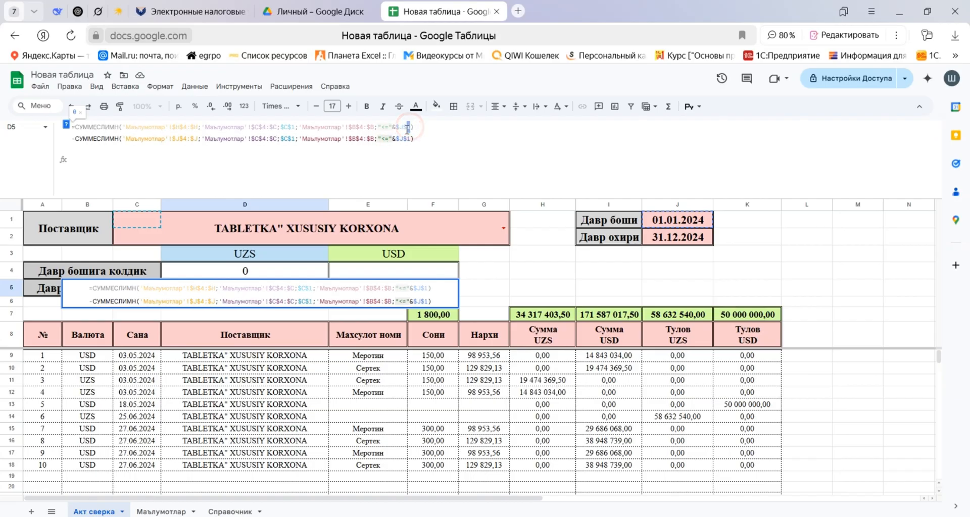
pyautogui.write('2')
pyautogui.click(409, 139)
pyautogui.doubleClick(409, 139)
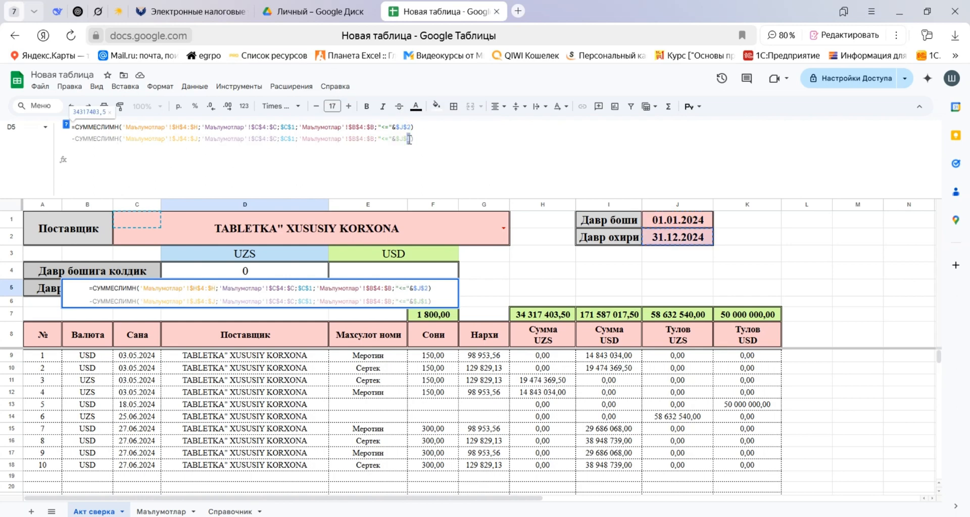
pyautogui.write('2')
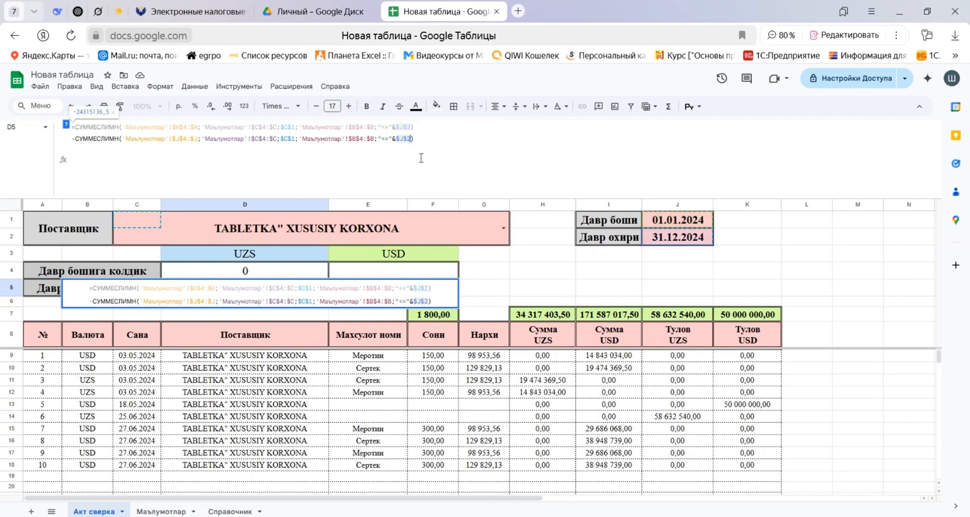
pyautogui.press('Return')
# Copy the opening UZS balance formula from D4 into the opening USD balance cell E4.
pyautogui.click(338, 276)
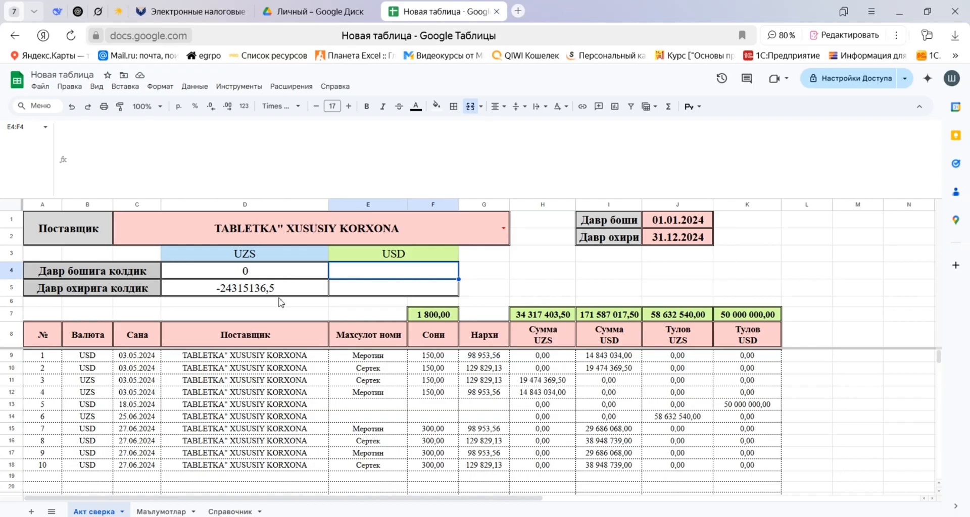
pyautogui.click(278, 279)
pyautogui.click(427, 136)
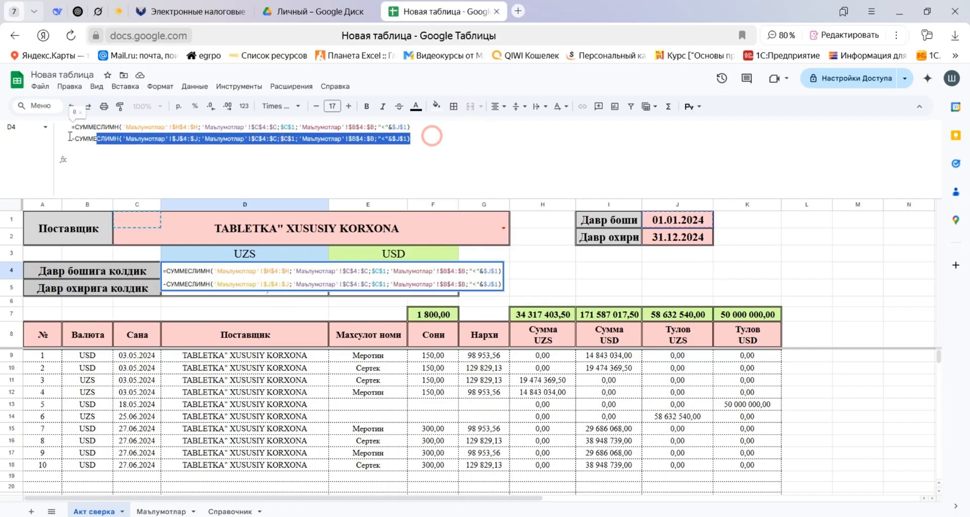
pyautogui.moveTo(429, 136); pyautogui.dragTo(71, 128)
pyautogui.press('Tab')
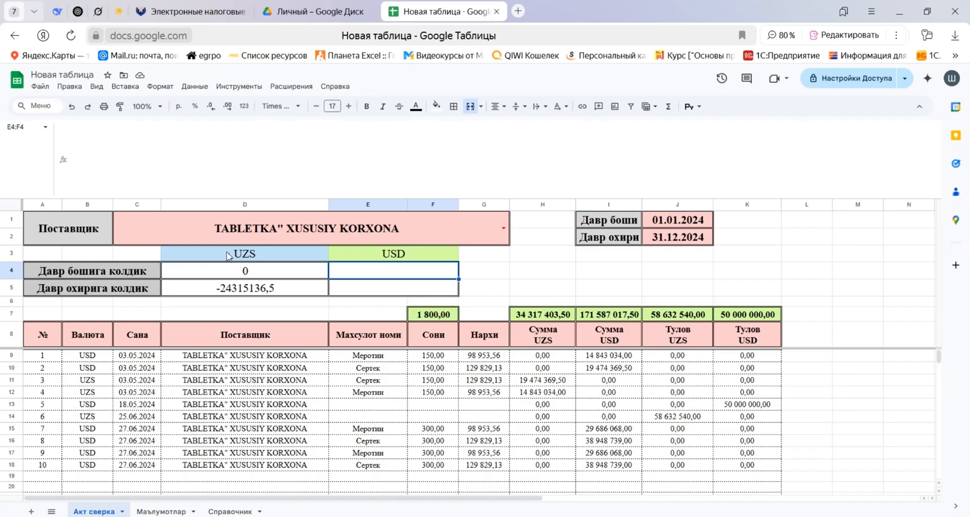
pyautogui.click(161, 512)
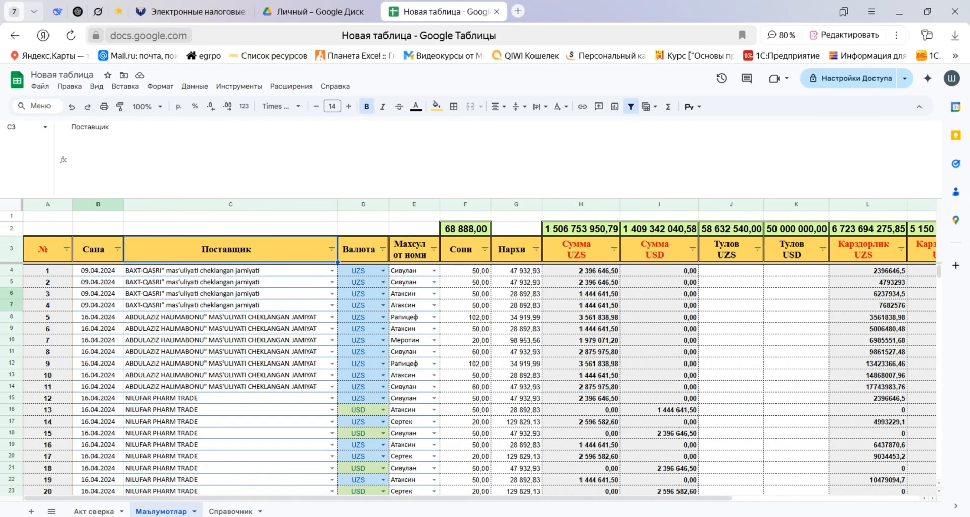
pyautogui.click(96, 512)
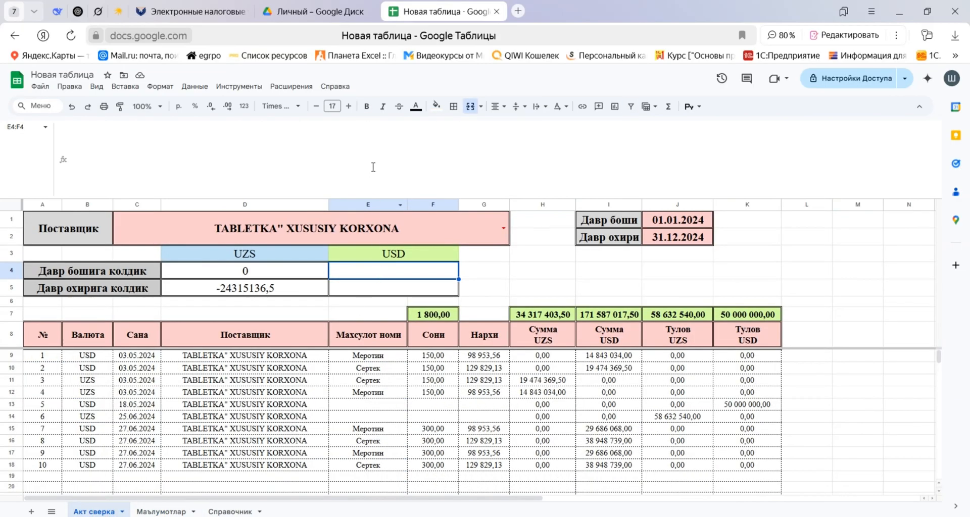
pyautogui.click(353, 154)
pyautogui.hotkey('ctrl', 'v')
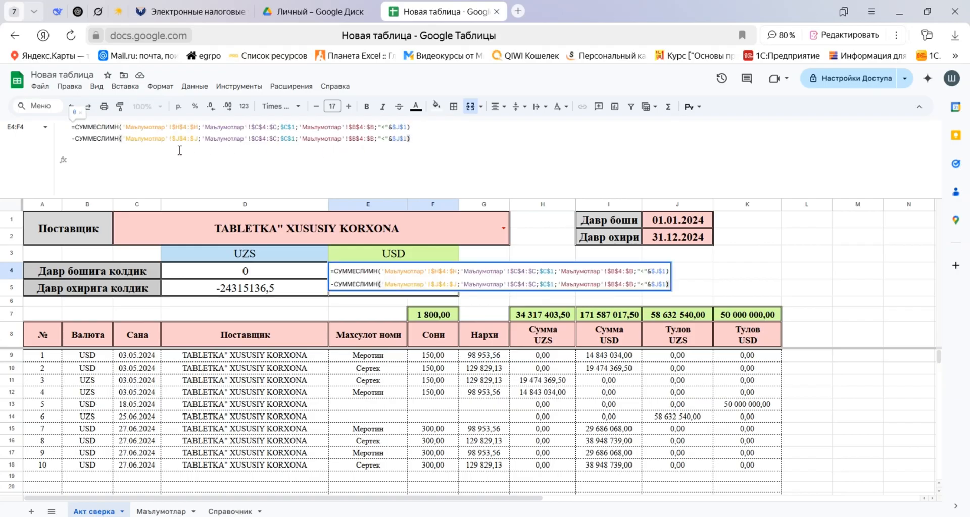
# Change the sum ranges in E4's formula to $I$4:$I for the first term and $K$4:$K for the subtracted term.
pyautogui.doubleClick(177, 127)
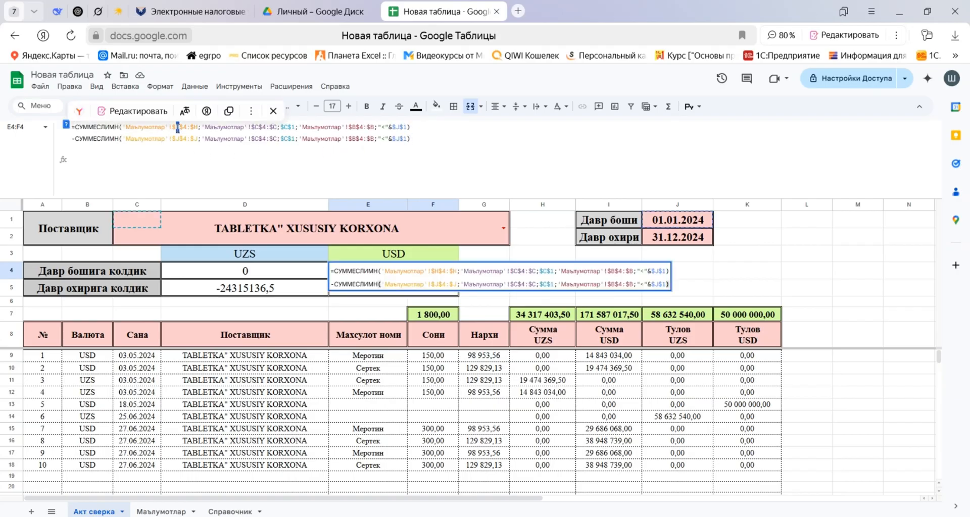
pyautogui.write('I')
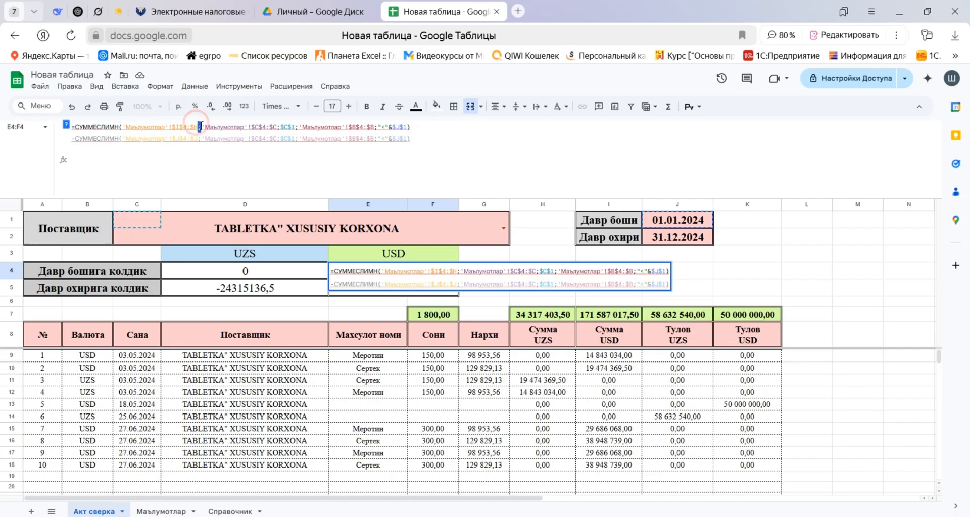
pyautogui.doubleClick(196, 127)
pyautogui.write('I')
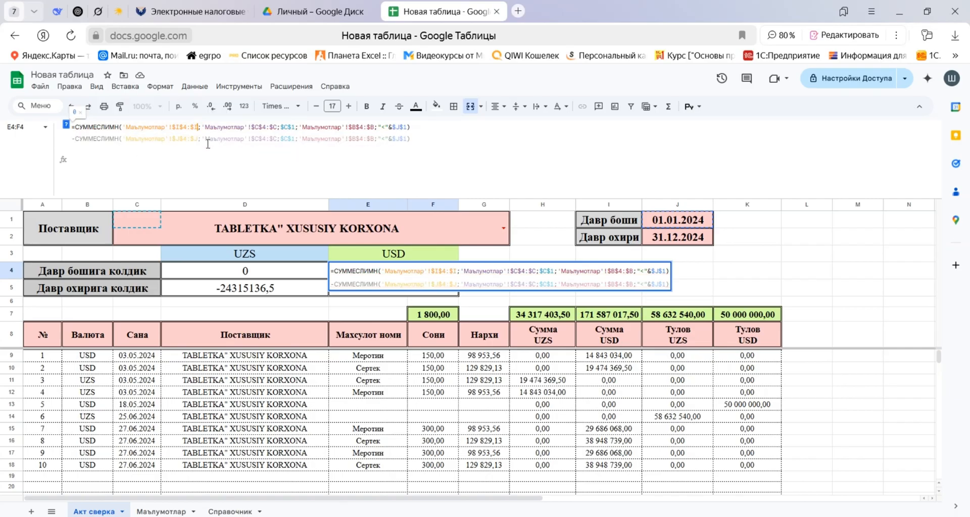
pyautogui.doubleClick(178, 139)
pyautogui.write('K')
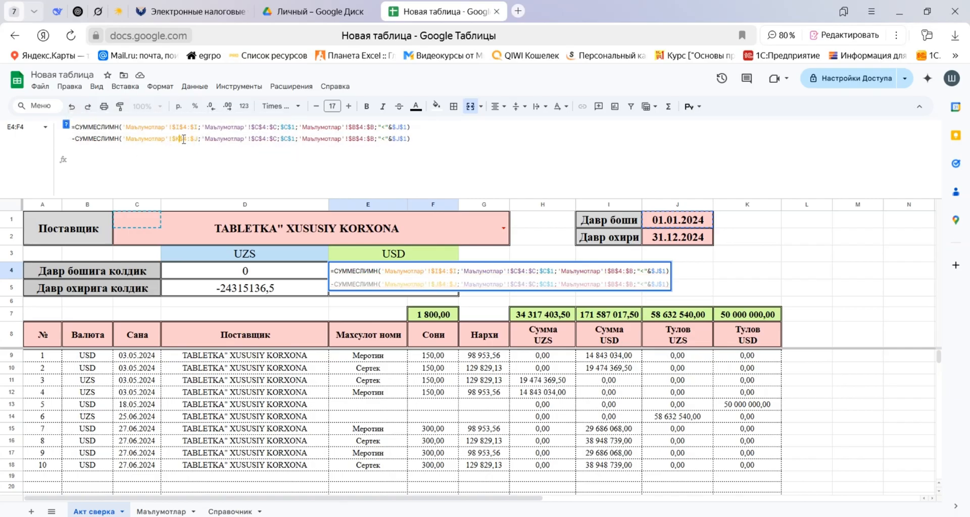
pyautogui.doubleClick(196, 139)
pyautogui.write('K')
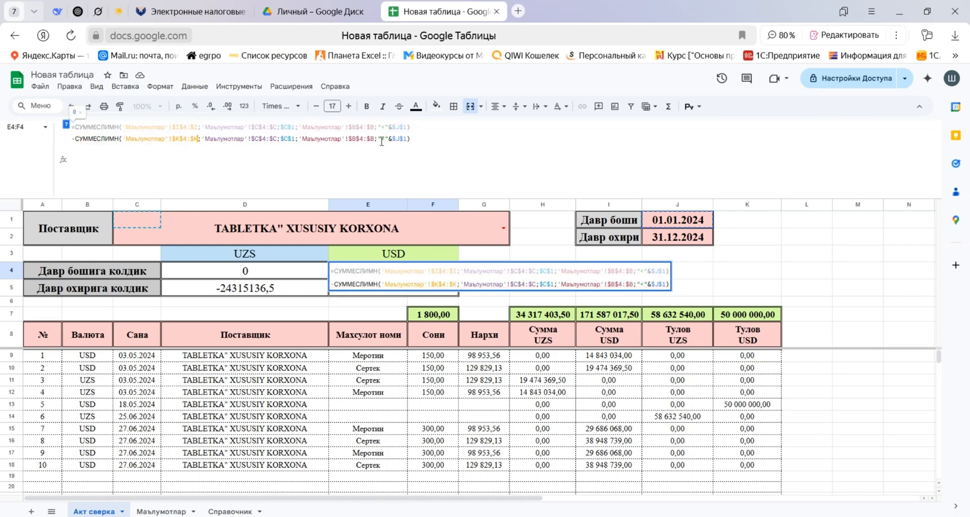
pyautogui.press('Return')
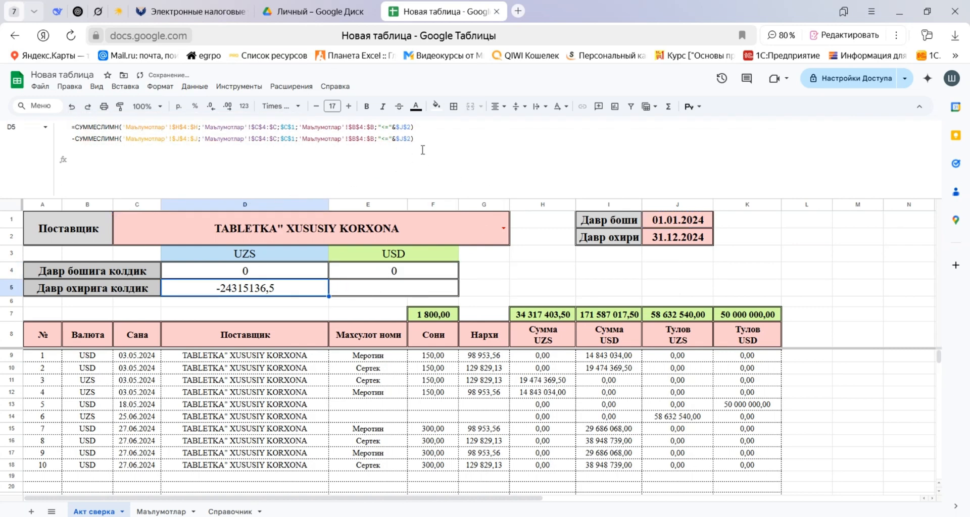
# Copy the closing UZS balance formula from D5 into the closing USD balance cell E5.
pyautogui.moveTo(421, 138); pyautogui.dragTo(44, 120)
pyautogui.hotkey('ctrl', 'c')
pyautogui.press('Tab')
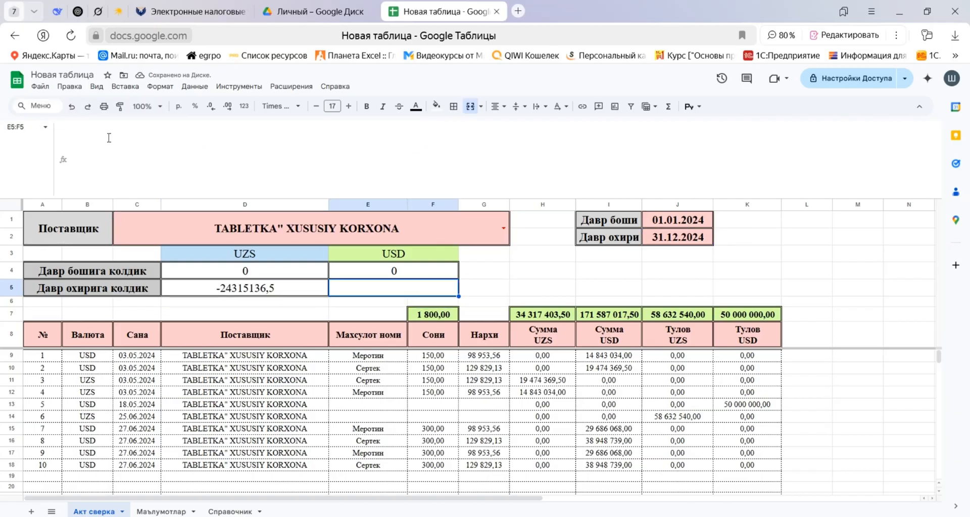
pyautogui.click(108, 132)
pyautogui.hotkey('ctrl', 'v')
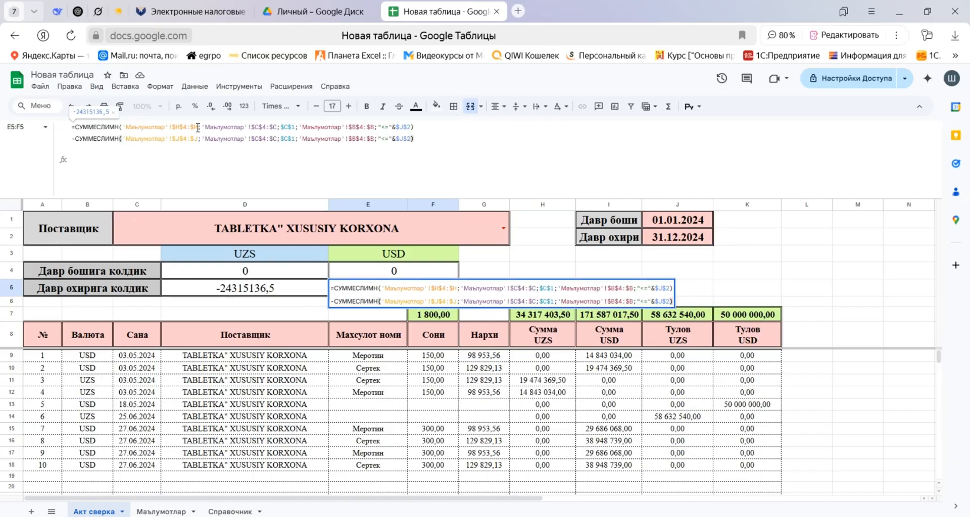
# Point E5's sum ranges to $I$4:$I in the first term and $K$4:$K in the subtracted term.
pyautogui.moveTo(198, 127); pyautogui.dragTo(195, 128)
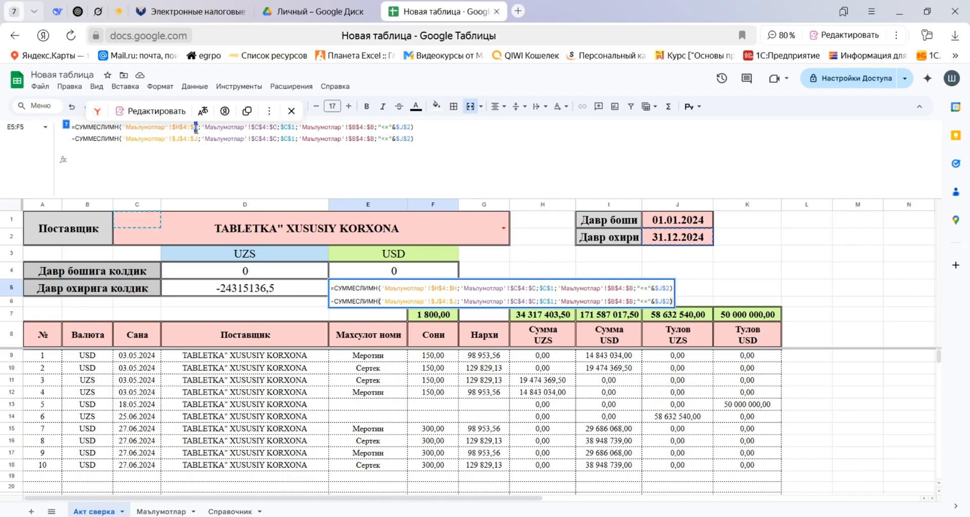
pyautogui.write('I')
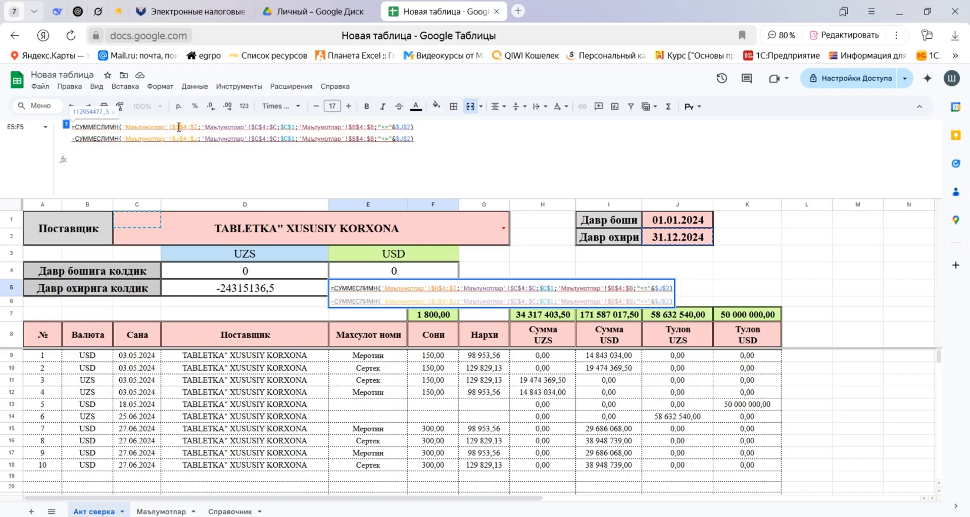
pyautogui.moveTo(180, 138); pyautogui.dragTo(195, 138)
pyautogui.write('K$4:$K')
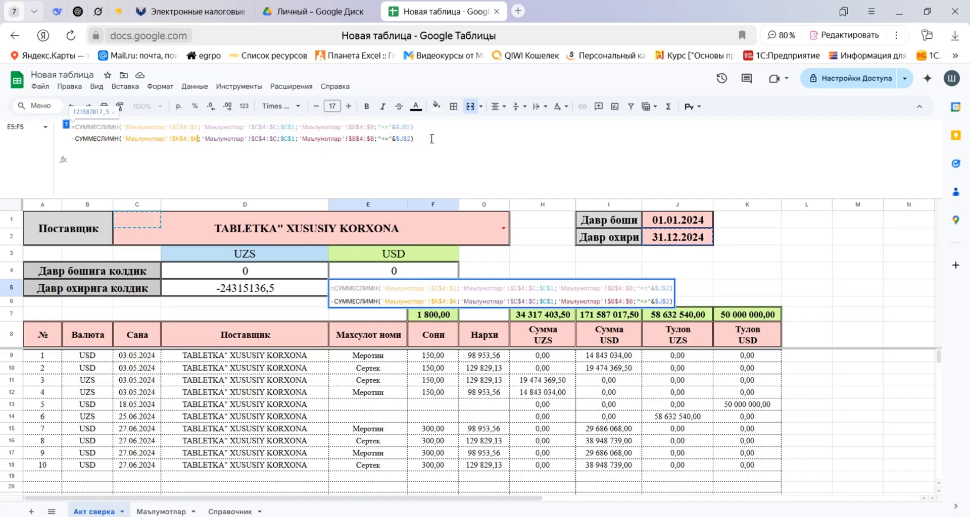
pyautogui.click(433, 136)
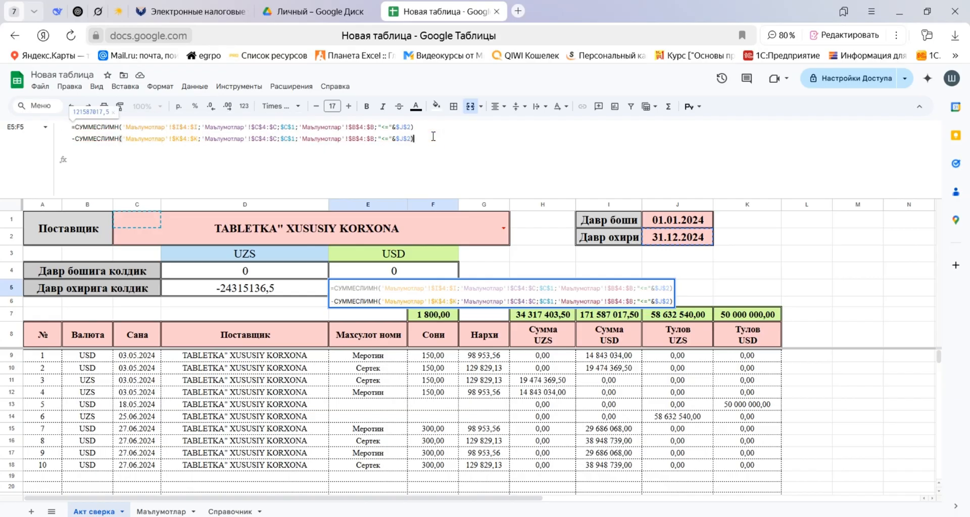
pyautogui.press('Return')
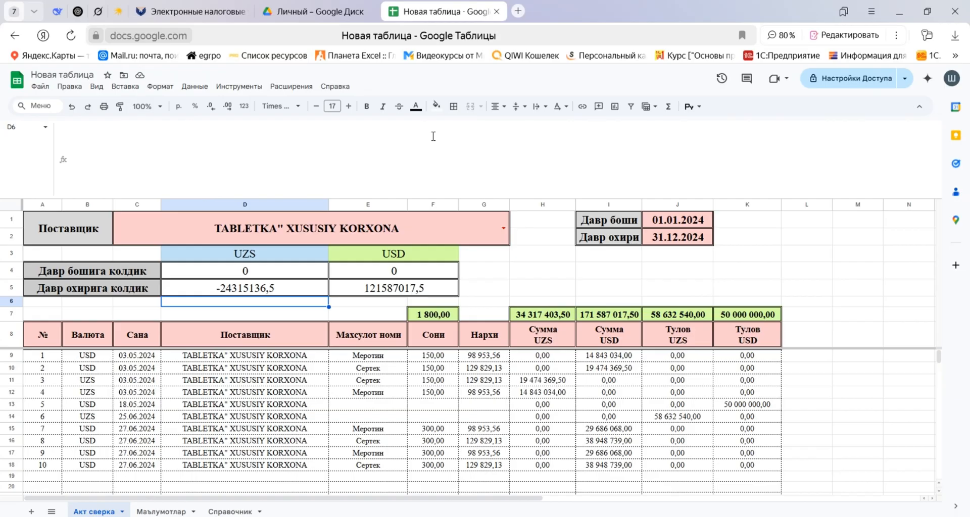
# Check the UZS payment in J14 and the totals in J7 and H7 against the closing UZS balance in D5.
pyautogui.click(684, 416)
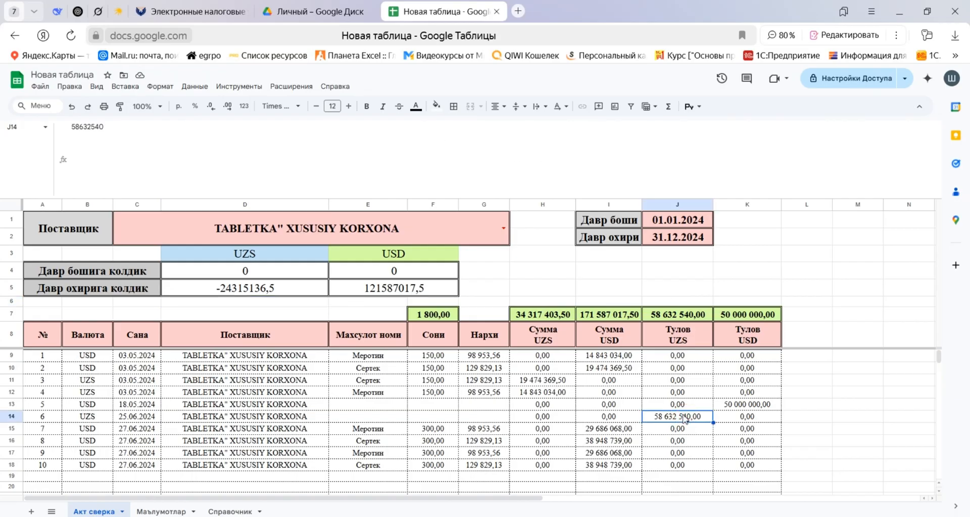
pyautogui.click(675, 315)
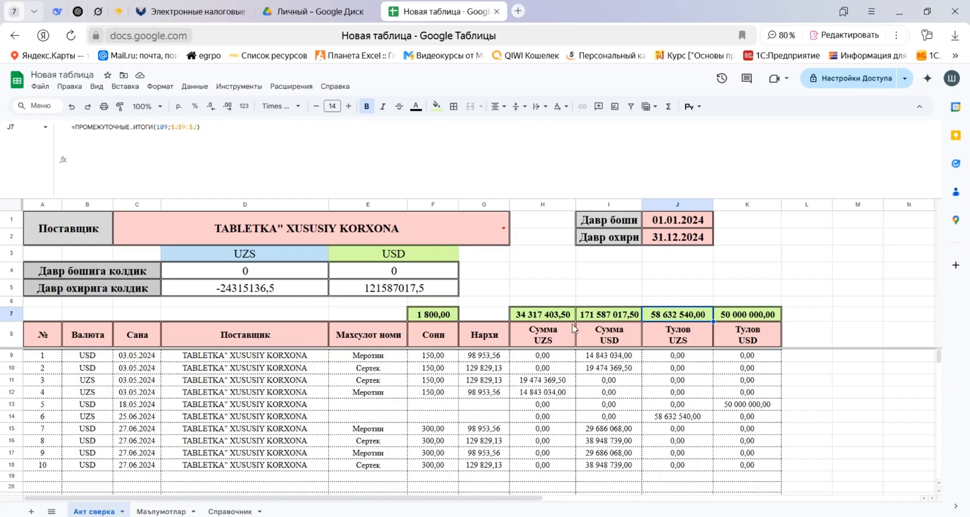
pyautogui.click(550, 315)
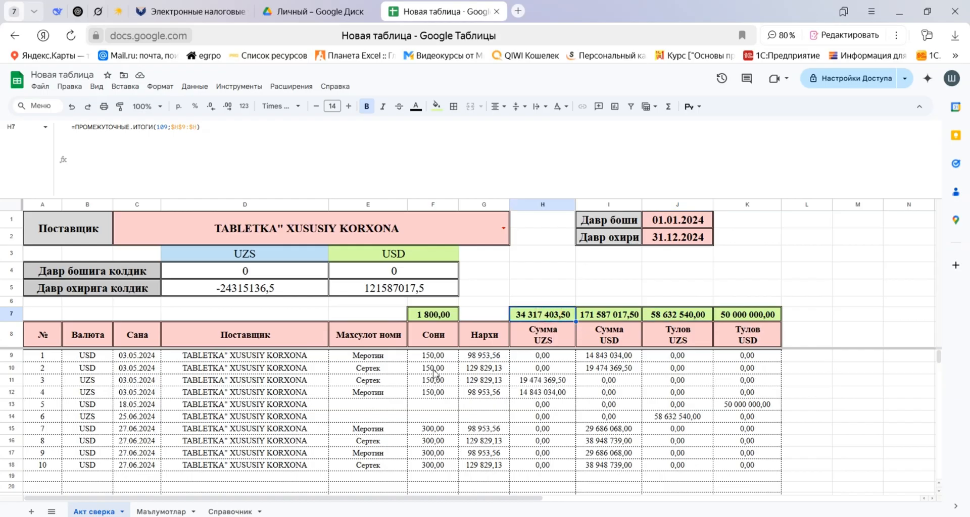
pyautogui.click(233, 291)
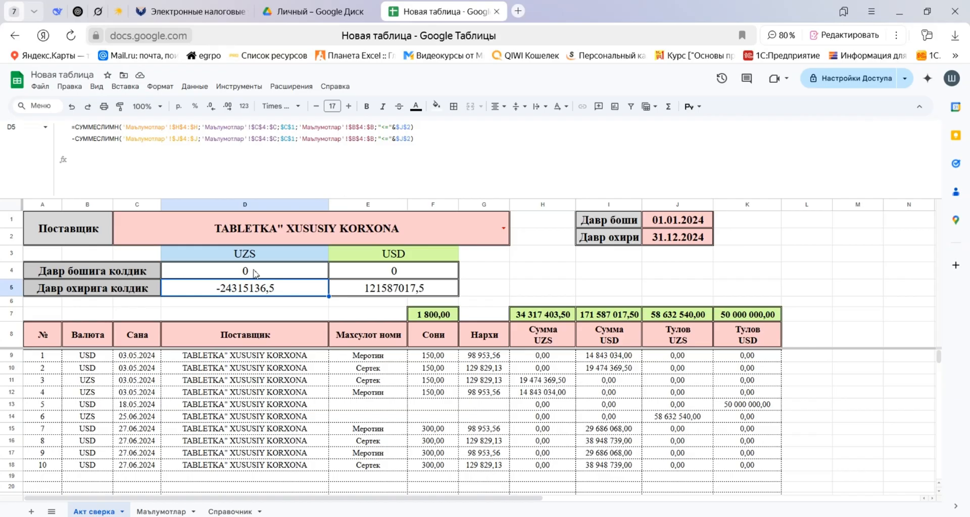
# Apply the custom number format [Red]#,##0.00;-#,##0.00 to the opening and closing balance cells D4:F5.
pyautogui.moveTo(255, 274); pyautogui.dragTo(371, 290)
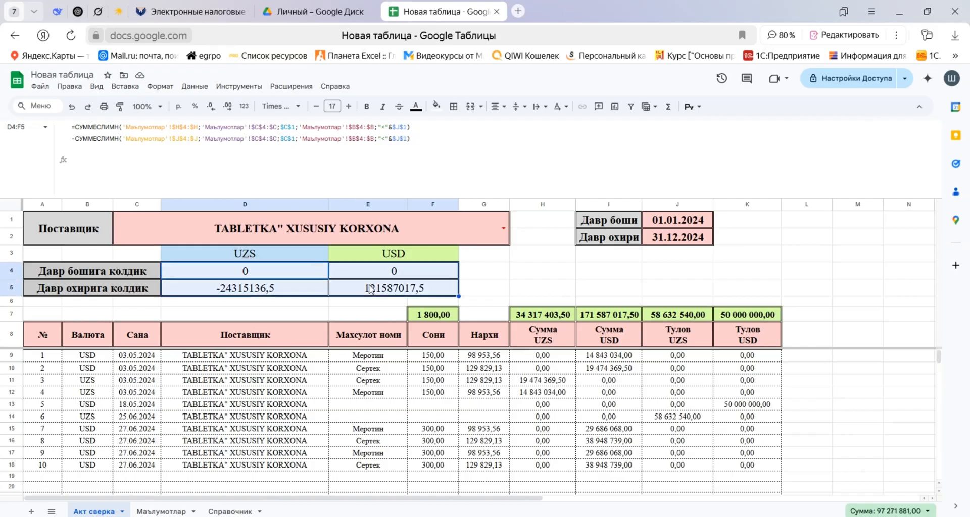
pyautogui.click(245, 107)
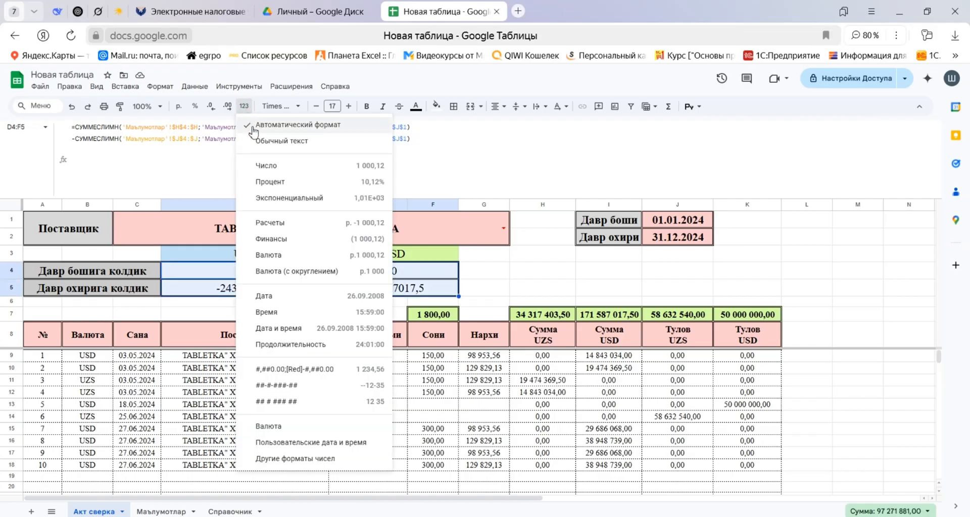
pyautogui.click(296, 459)
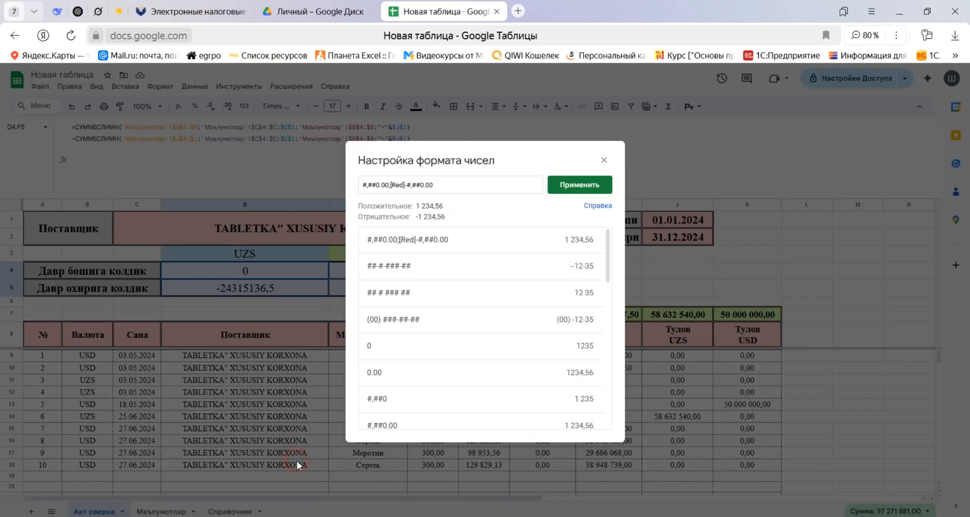
pyautogui.click(604, 162)
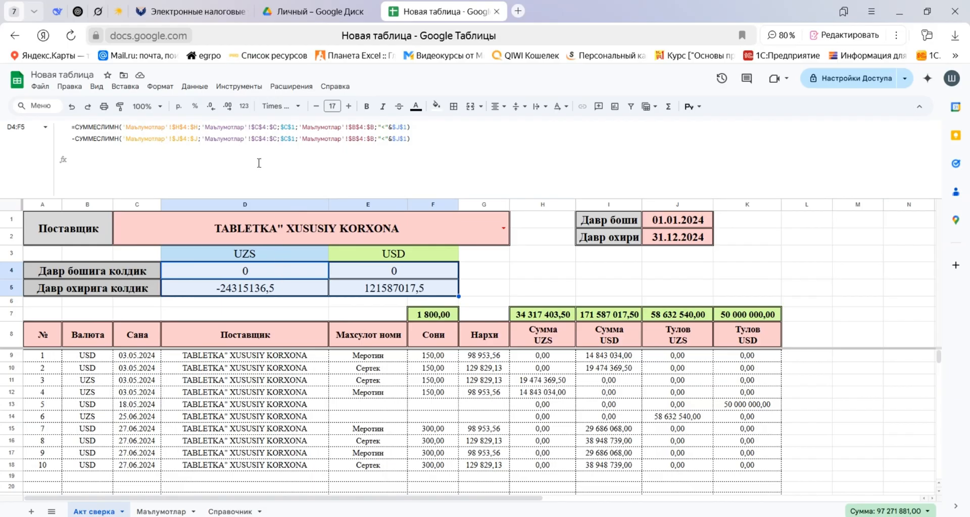
pyautogui.click(244, 106)
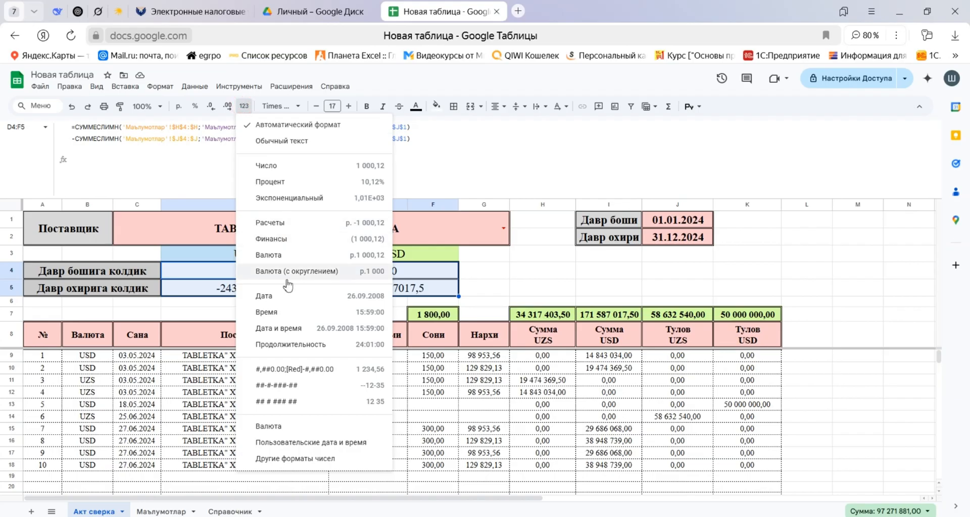
pyautogui.click(306, 460)
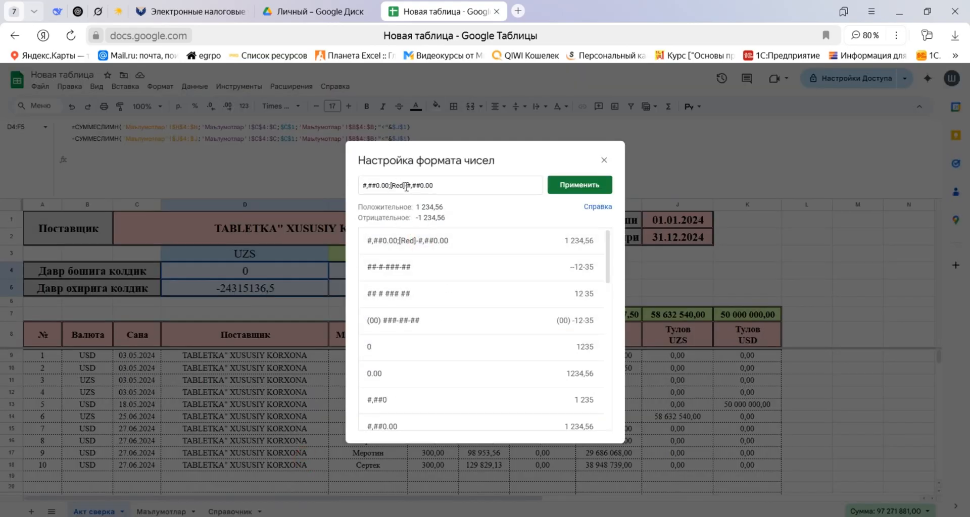
pyautogui.moveTo(406, 187); pyautogui.dragTo(390, 188)
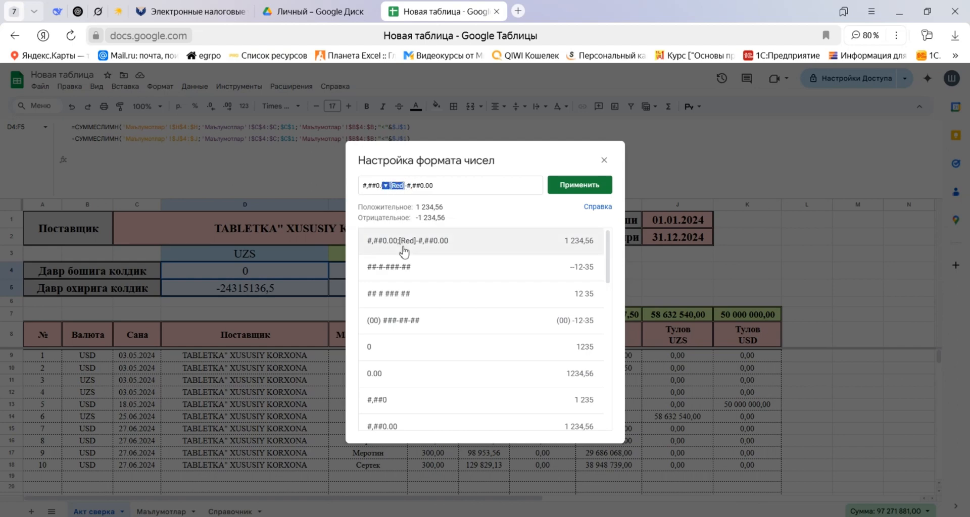
pyautogui.press('BackSpace')
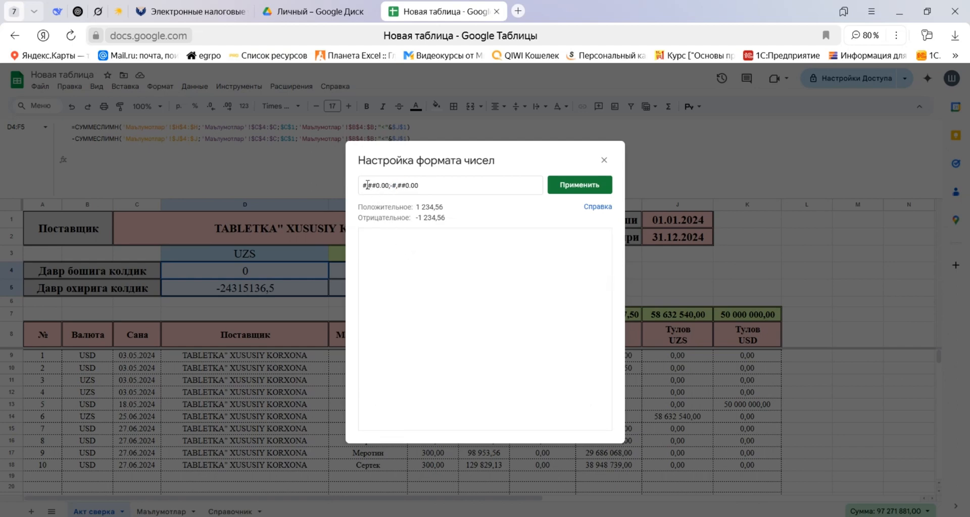
pyautogui.click(363, 185)
pyautogui.hotkey('ctrl', 'v')
pyautogui.click(580, 185)
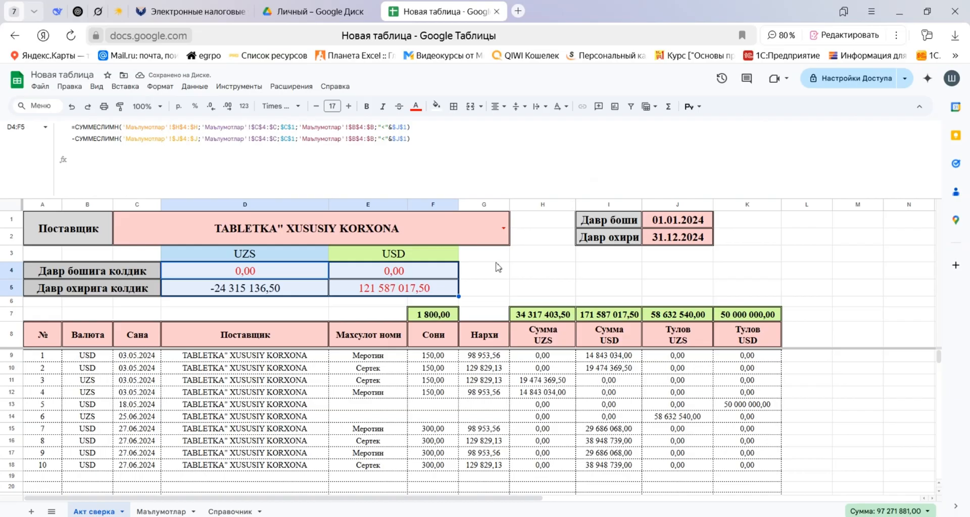
# Change the balance cells' custom number format to [Red]#,##0.00;-#,##0.00; so that zero values are hidden.
pyautogui.click(243, 107)
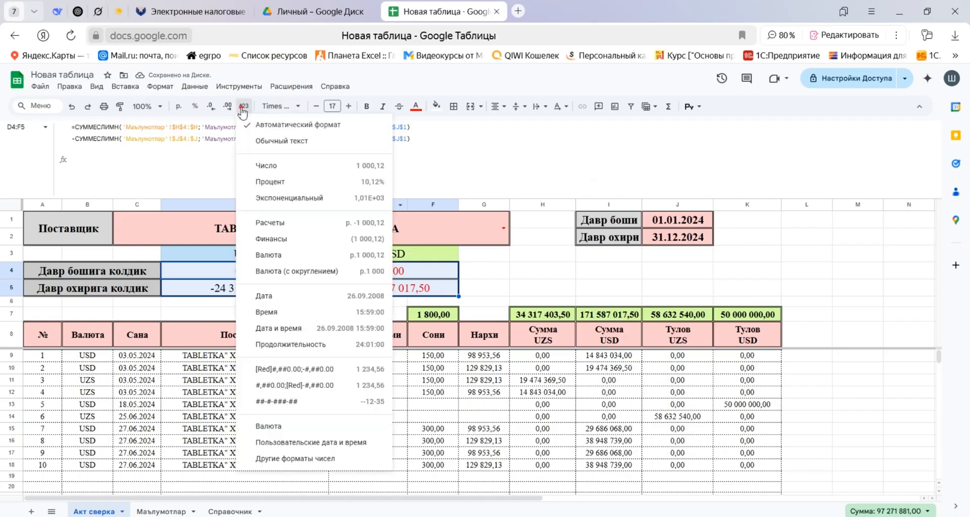
pyautogui.click(328, 458)
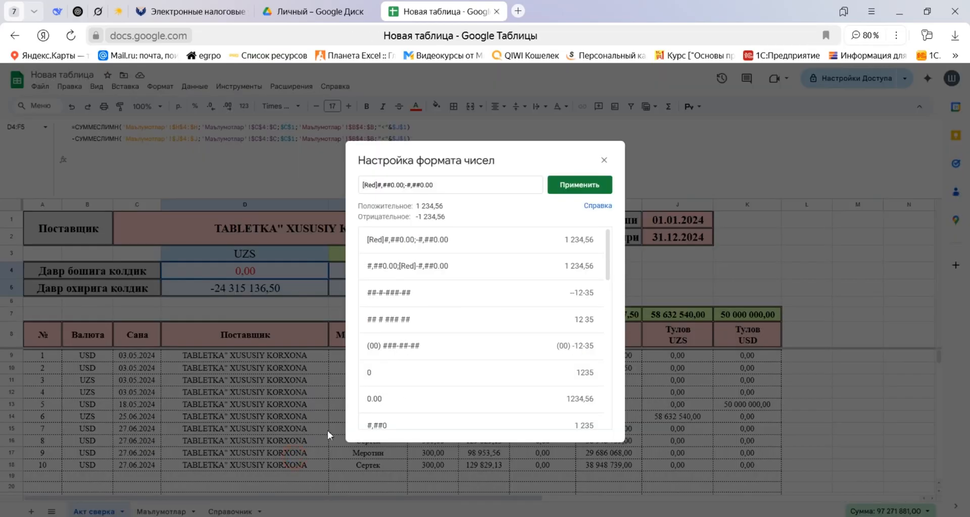
pyautogui.click(449, 184)
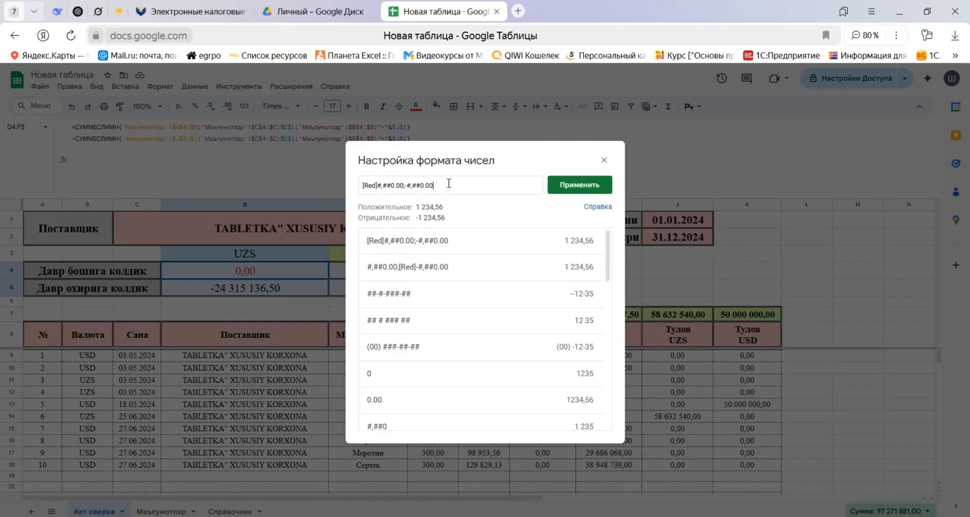
pyautogui.write('$')
pyautogui.press('BackSpace')
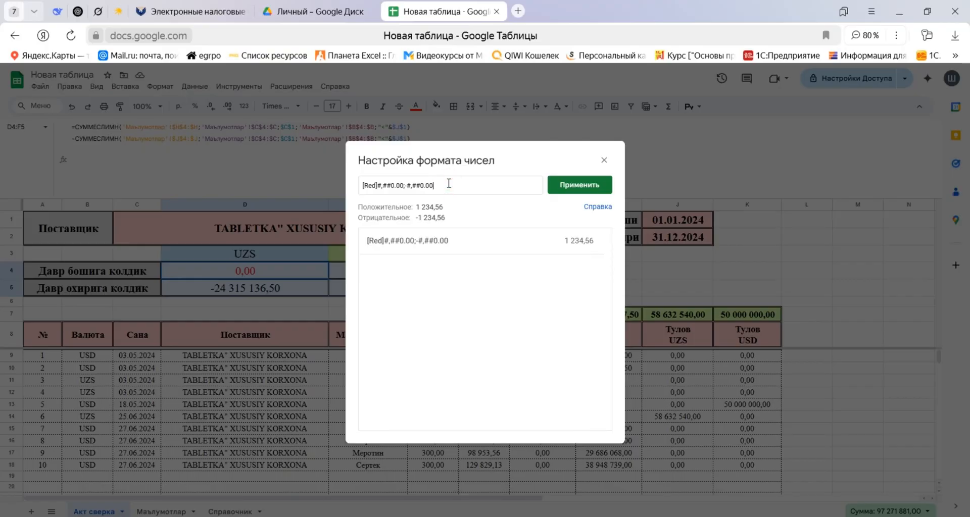
pyautogui.click(581, 187)
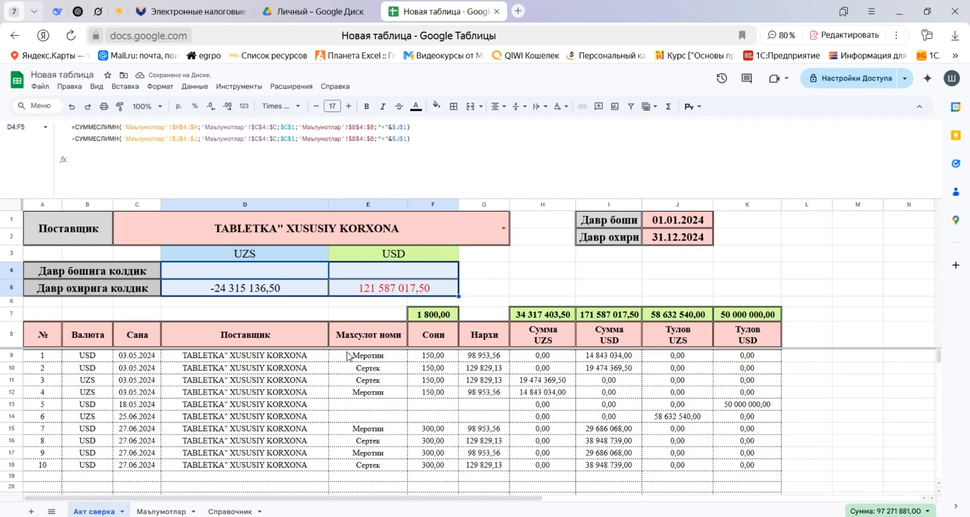
# Apply the custom number format #,##0.00;[Red]-#,##0.00; to the price, sum and payment columns in G9:K1001.
pyautogui.click(481, 356)
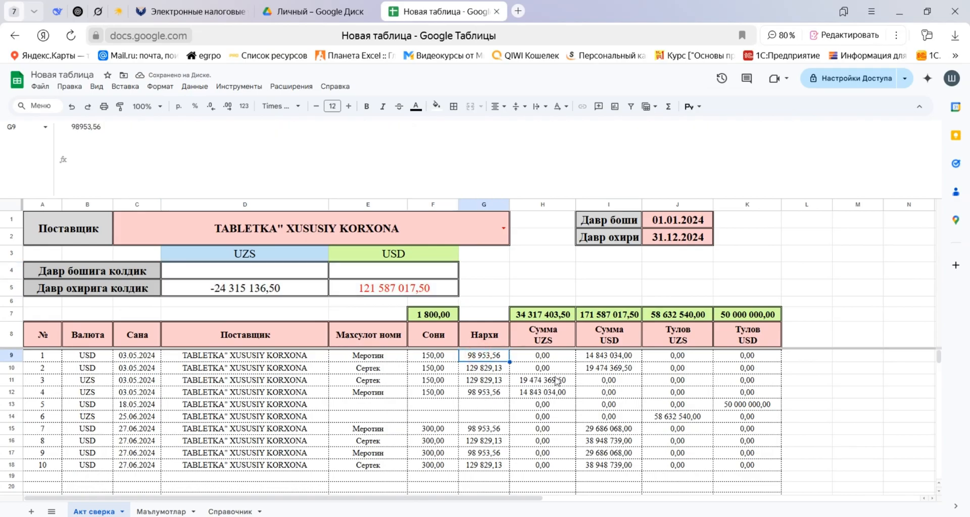
pyautogui.hotkey('shift', 'Right')
pyautogui.hotkey('shift', 'Right')
pyautogui.hotkey('shift', 'Right')
pyautogui.hotkey('shift', 'Right')
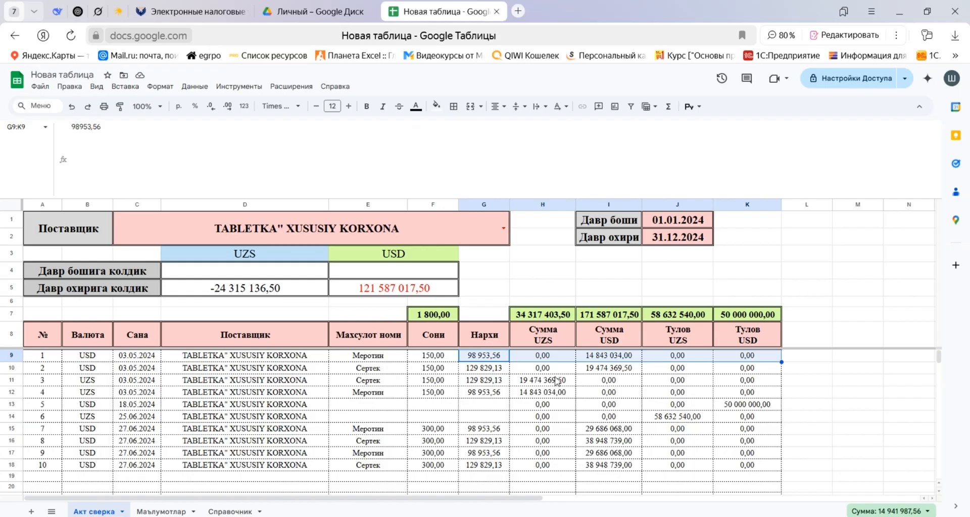
pyautogui.hotkey('ctrl', 'shift', 'Down')
pyautogui.hotkey('ctrl', 'shift', 'Down')
pyautogui.hotkey('ctrl', 'shift', 'Down')
pyautogui.hotkey('ctrl', 'shift', 'Down')
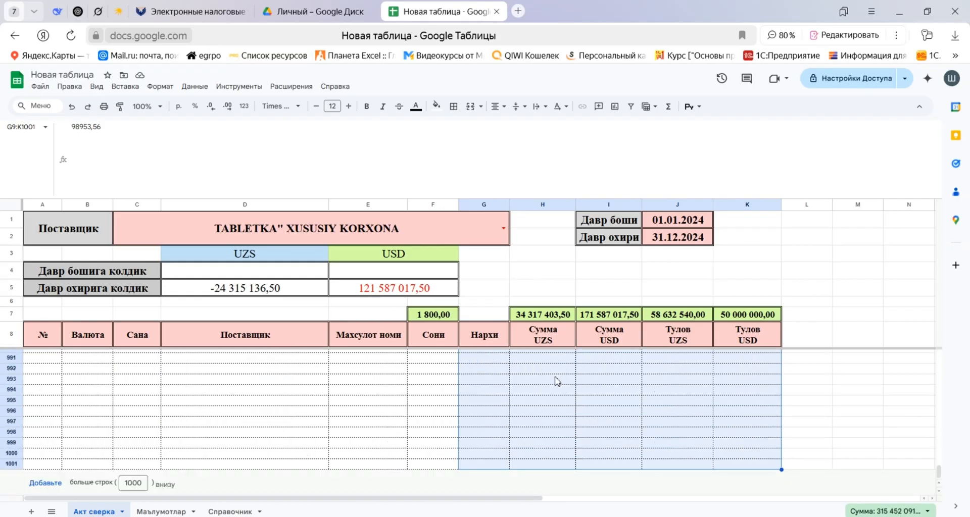
pyautogui.click(245, 106)
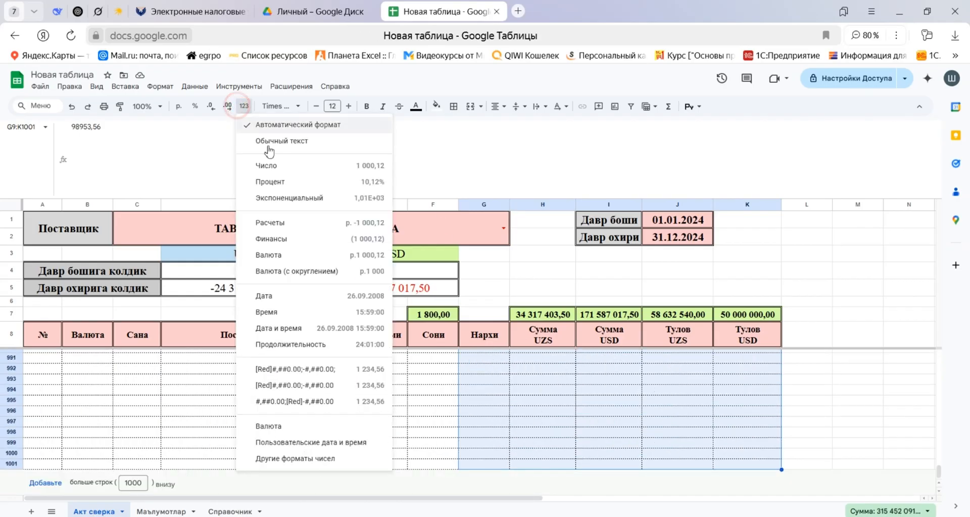
pyautogui.click(297, 460)
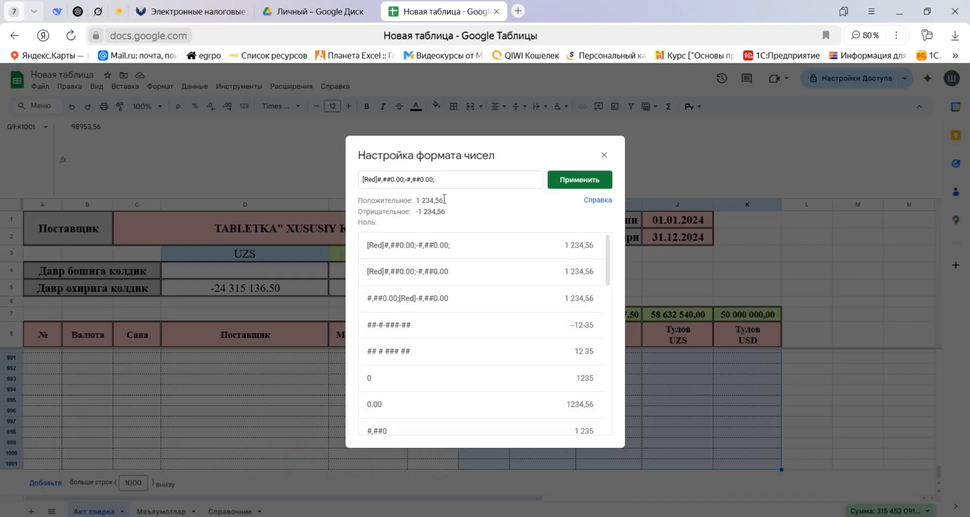
pyautogui.click(448, 181)
pyautogui.write(';')
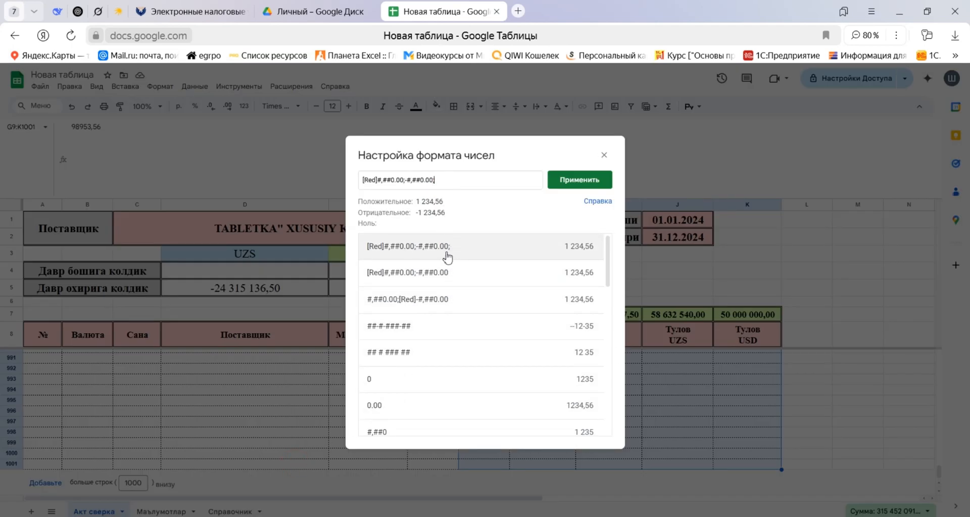
pyautogui.click(445, 305)
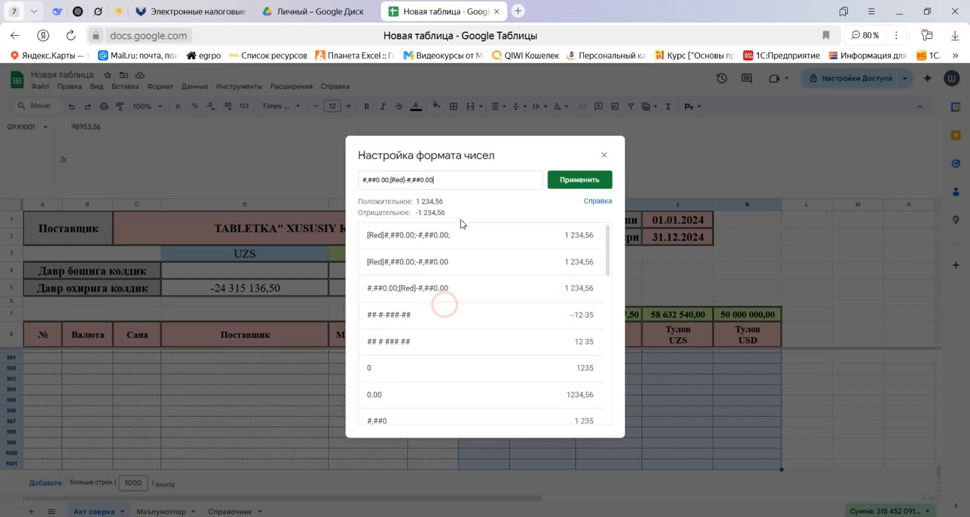
pyautogui.click(459, 180)
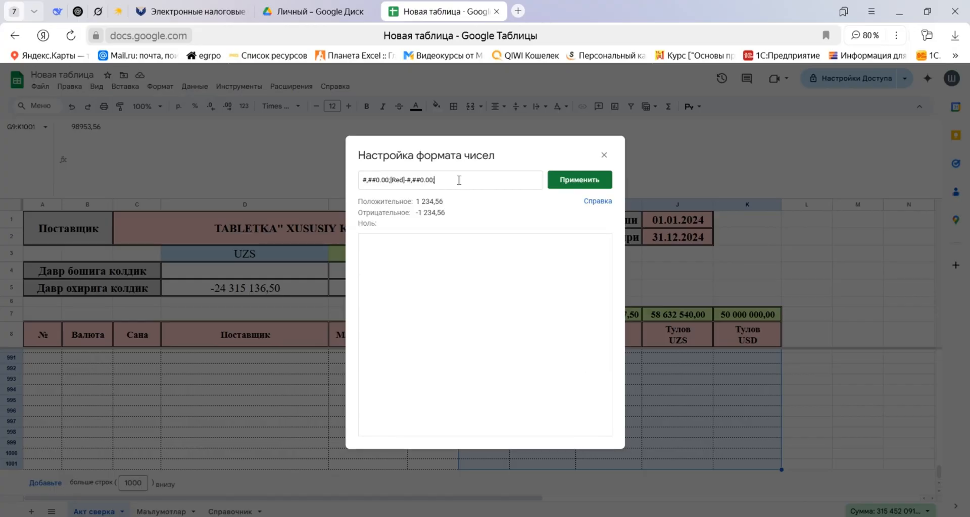
pyautogui.click(559, 180)
pyautogui.scroll(10, 594, 333)
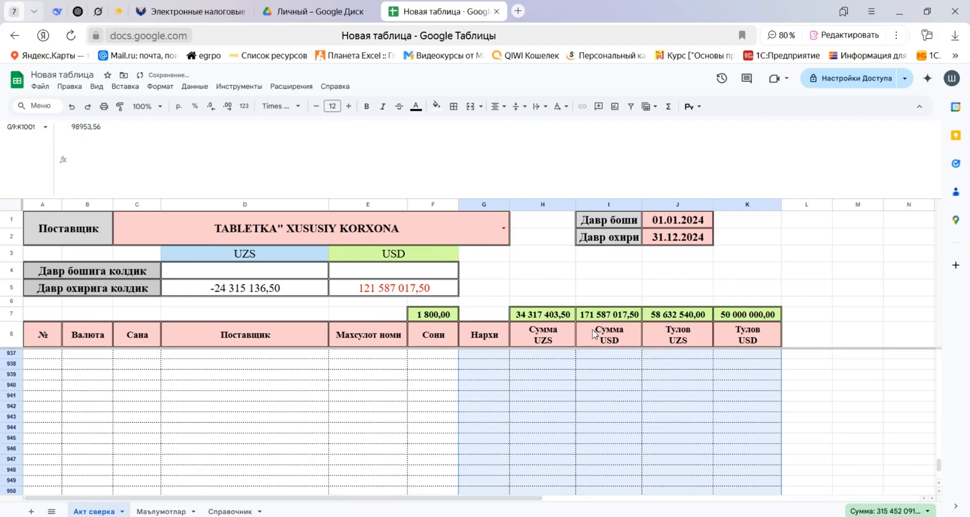
pyautogui.press('Down')
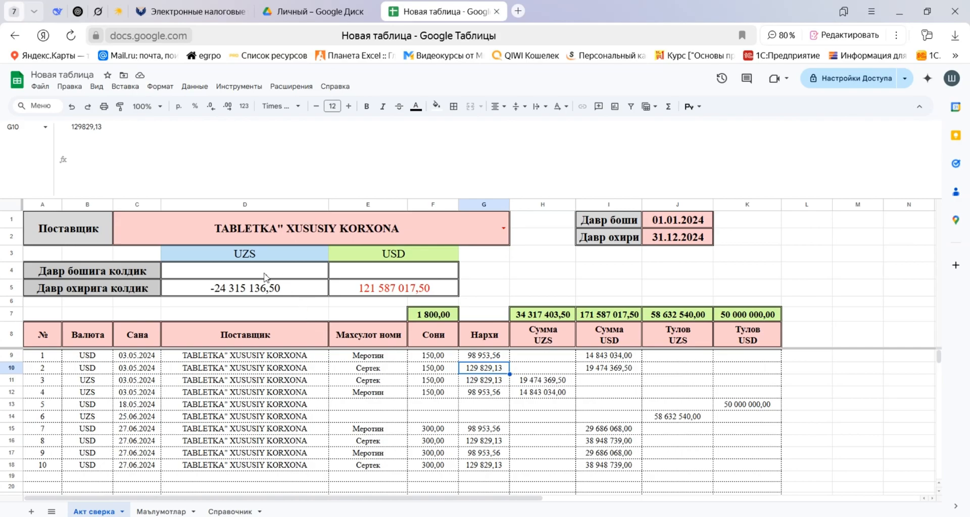
# Create a conditional formatting rule on D4:F5 for values greater than (Больше) 0.
pyautogui.moveTo(266, 277); pyautogui.dragTo(373, 288)
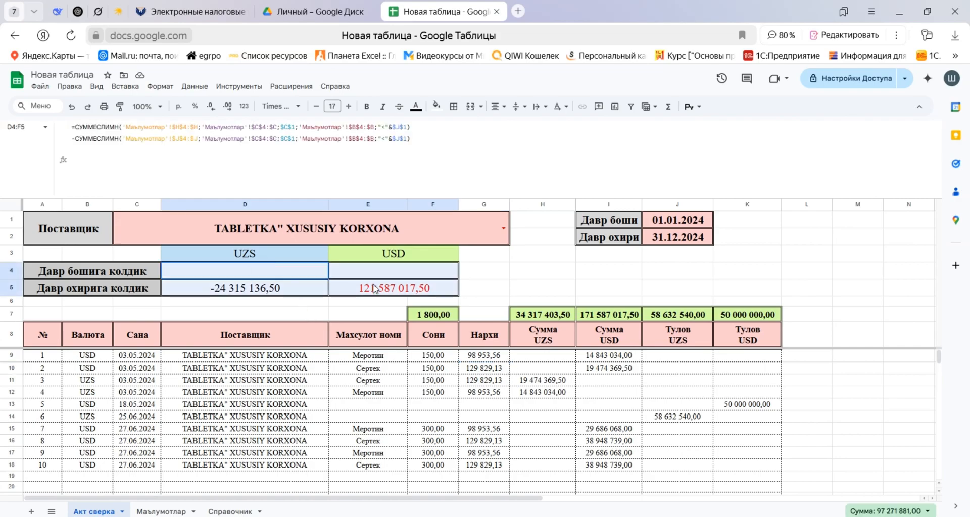
pyautogui.rightClick(353, 275)
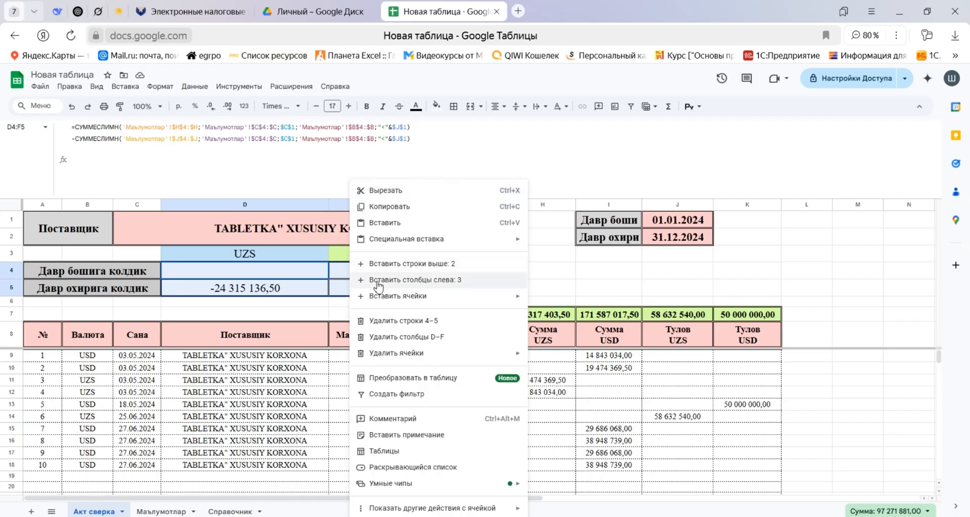
pyautogui.click(448, 509)
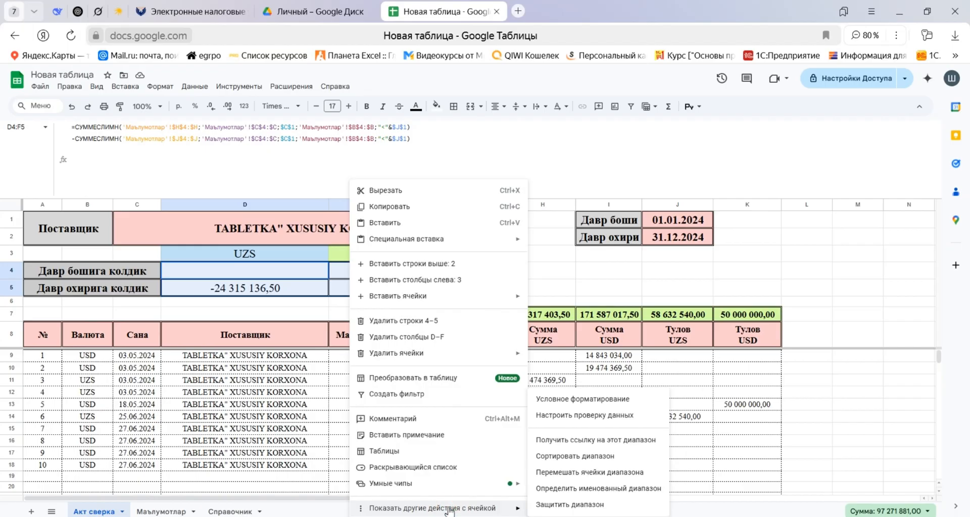
pyautogui.click(568, 400)
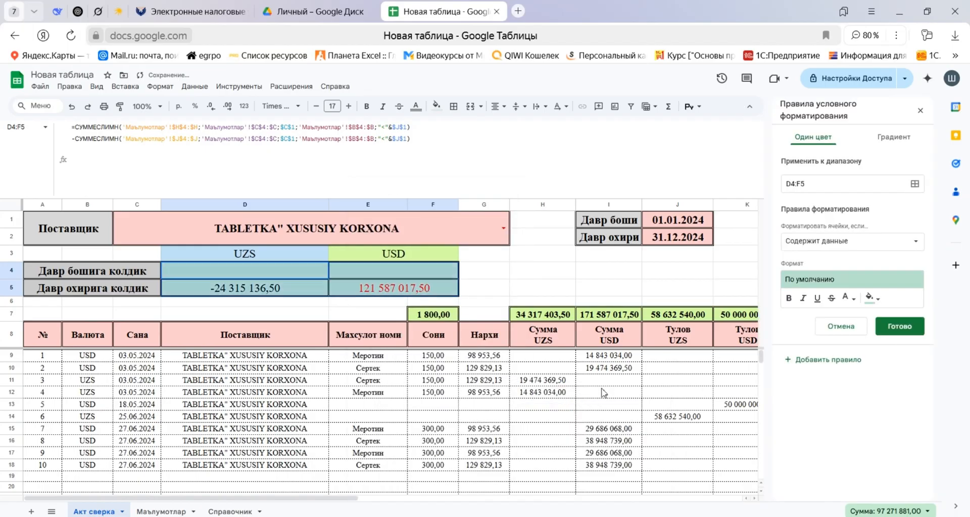
pyautogui.click(916, 242)
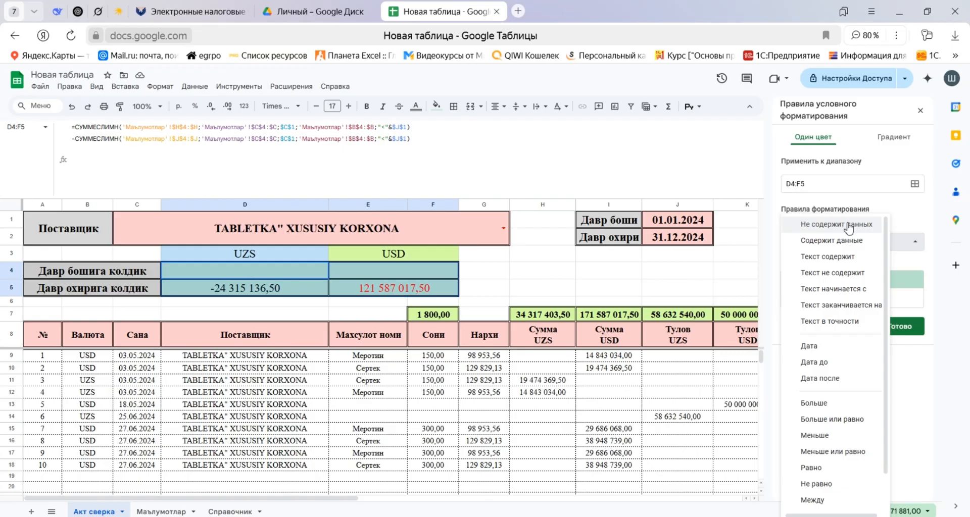
pyautogui.click(821, 404)
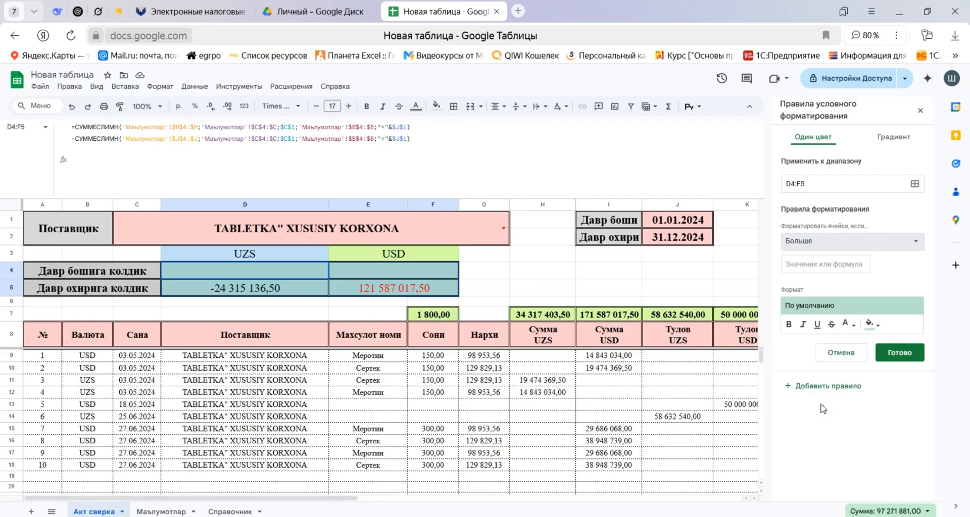
pyautogui.click(826, 264)
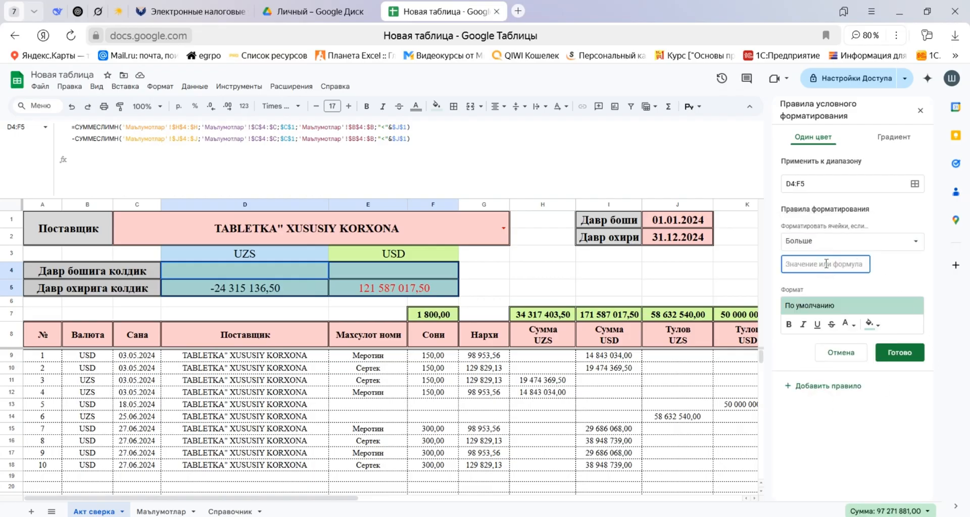
pyautogui.write('0')
# Give the greater-than-0 rule a light pink fill with bold dark red text and save it.
pyautogui.click(876, 325)
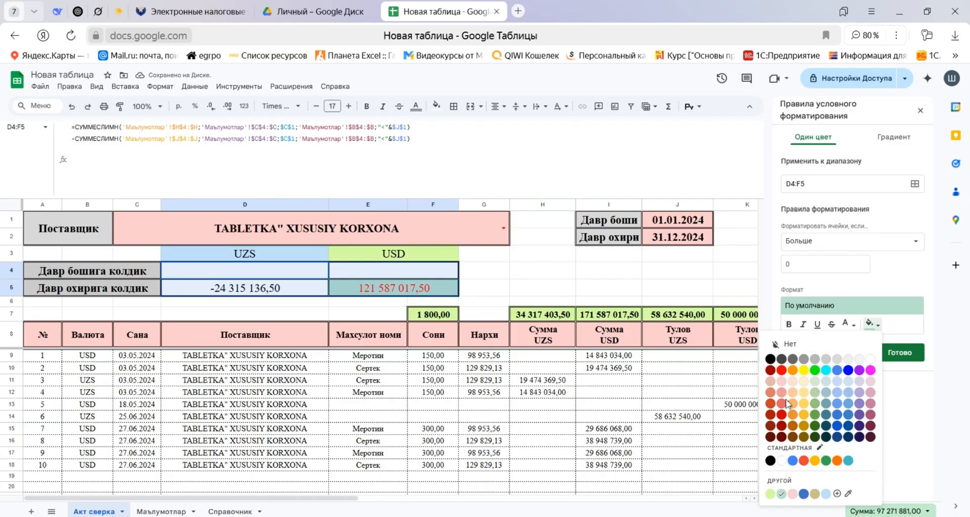
pyautogui.click(793, 495)
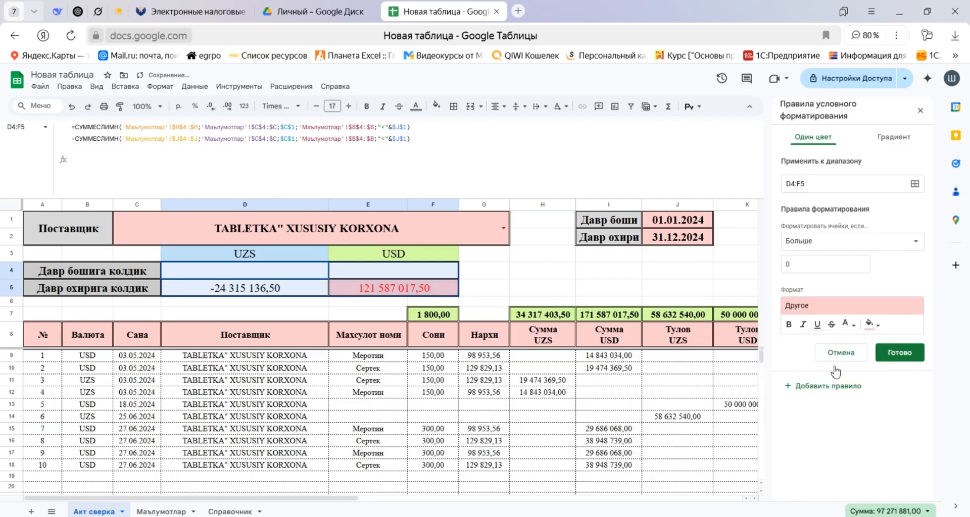
pyautogui.click(850, 328)
pyautogui.click(853, 378)
pyautogui.click(789, 325)
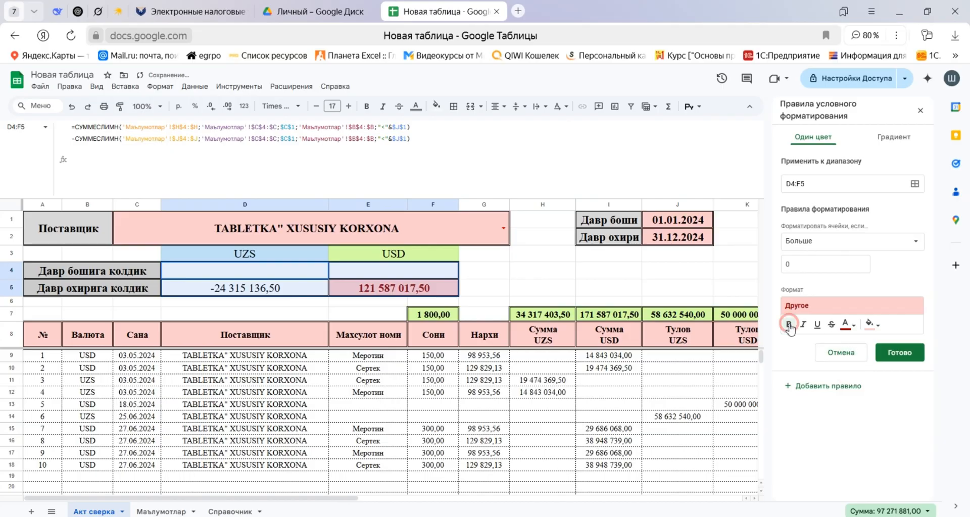
pyautogui.click(899, 352)
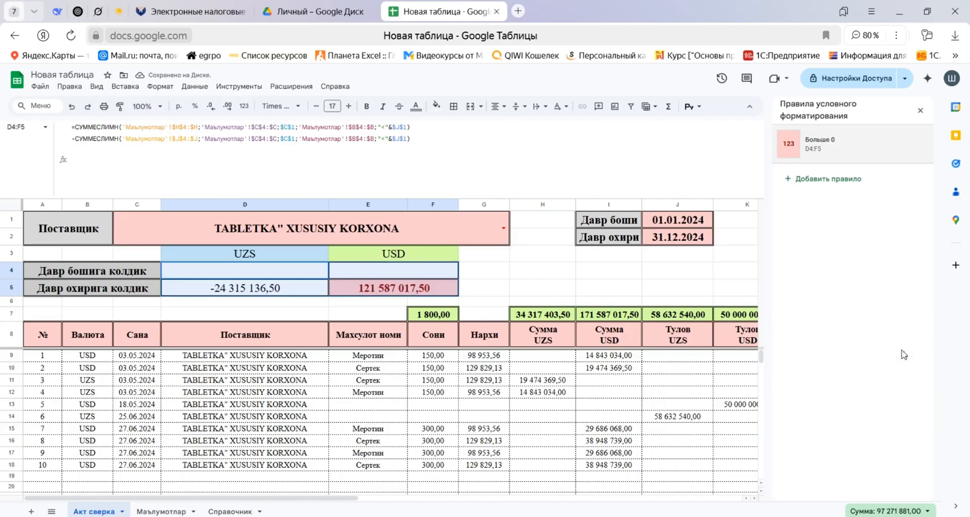
# Add a second conditional formatting rule on D4:F5 for values less than (Меньше) 0.
pyautogui.click(829, 180)
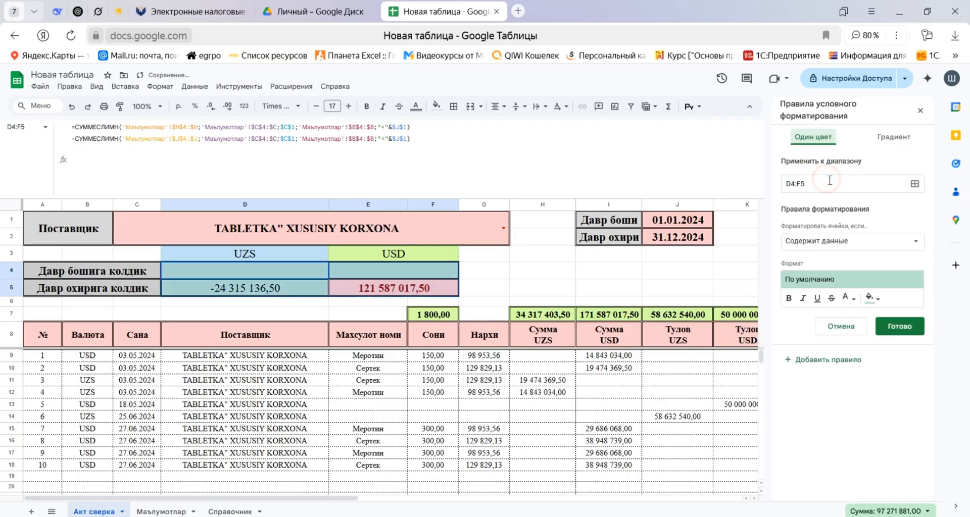
pyautogui.click(840, 242)
pyautogui.click(831, 435)
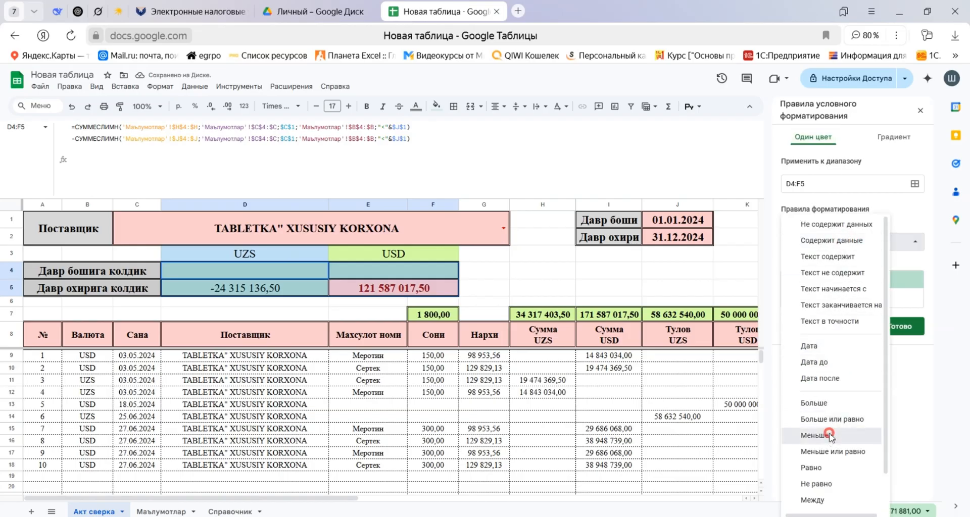
pyautogui.click(797, 260)
pyautogui.write('0')
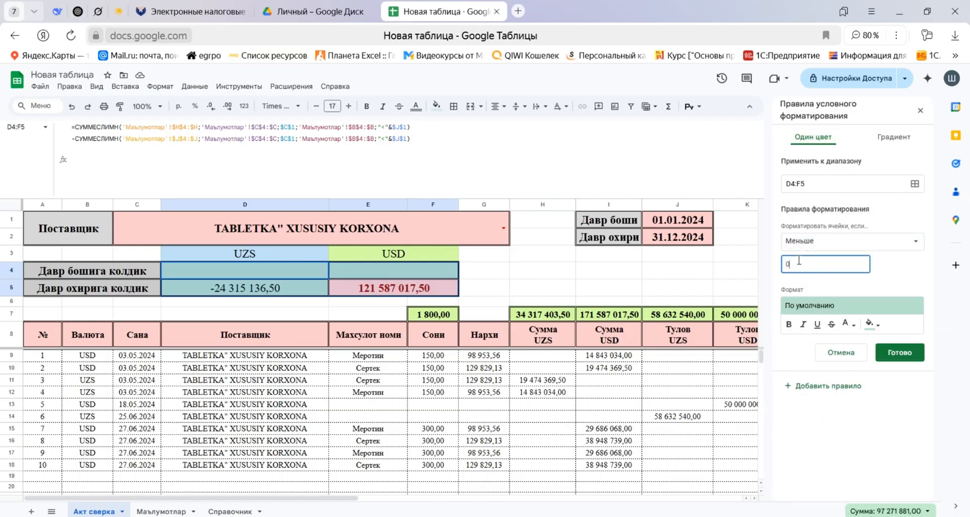
# Give the less-than-0 rule a light green fill (#d7ffa4) with bold dark green text and save it.
pyautogui.click(873, 324)
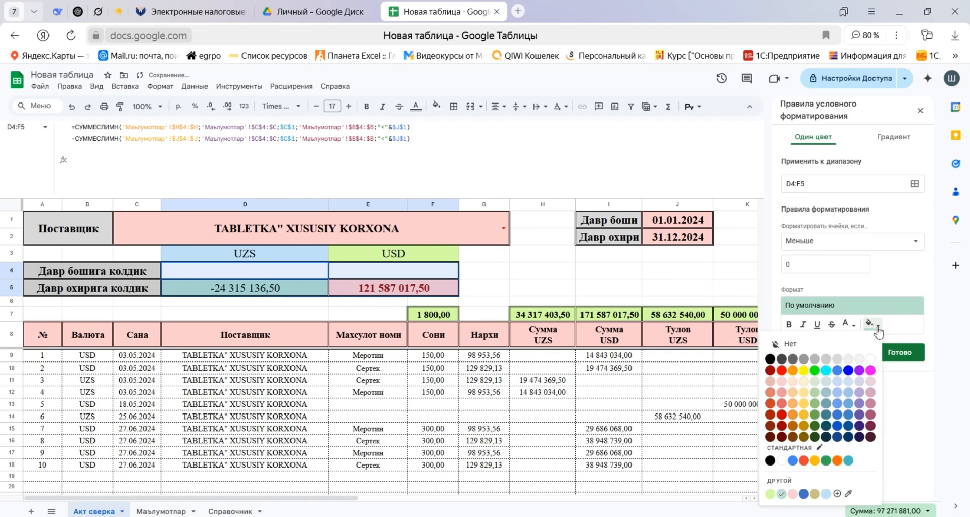
pyautogui.click(770, 495)
pyautogui.click(849, 324)
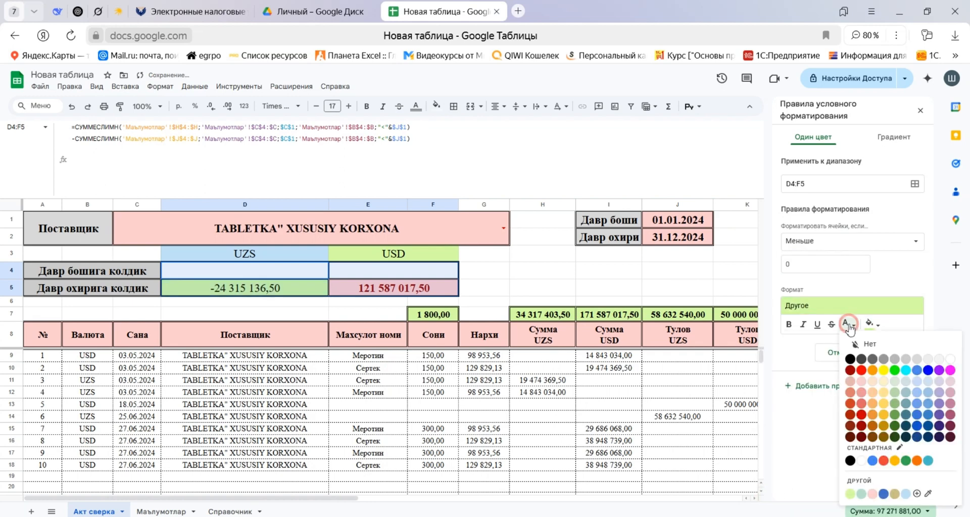
pyautogui.click(897, 431)
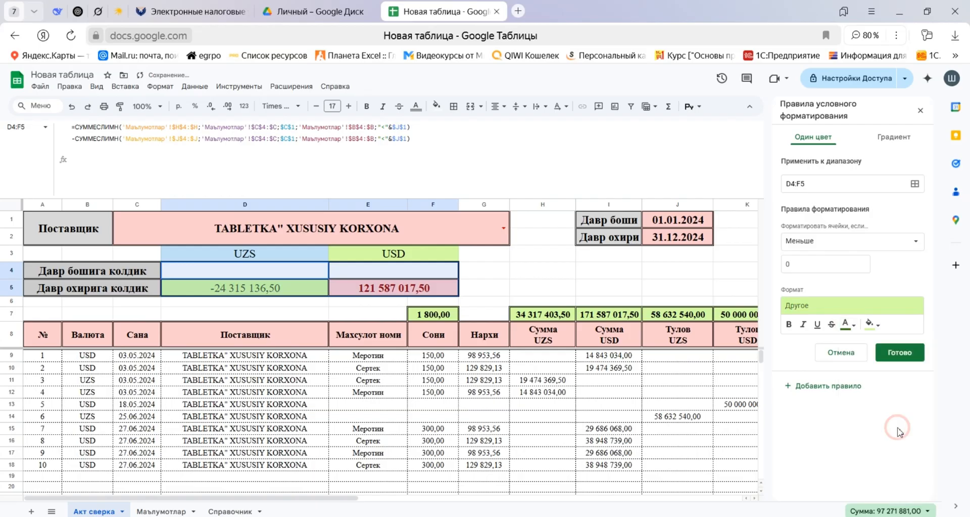
pyautogui.click(788, 325)
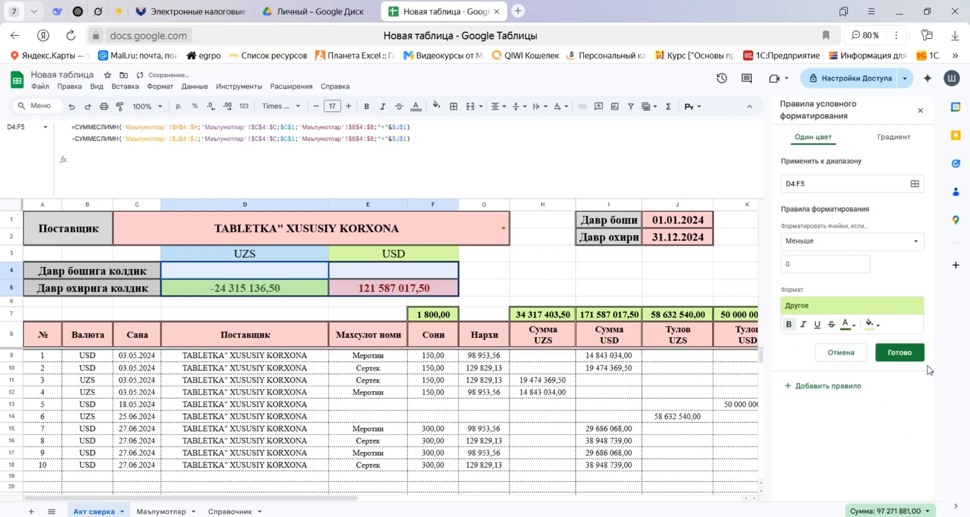
pyautogui.click(901, 353)
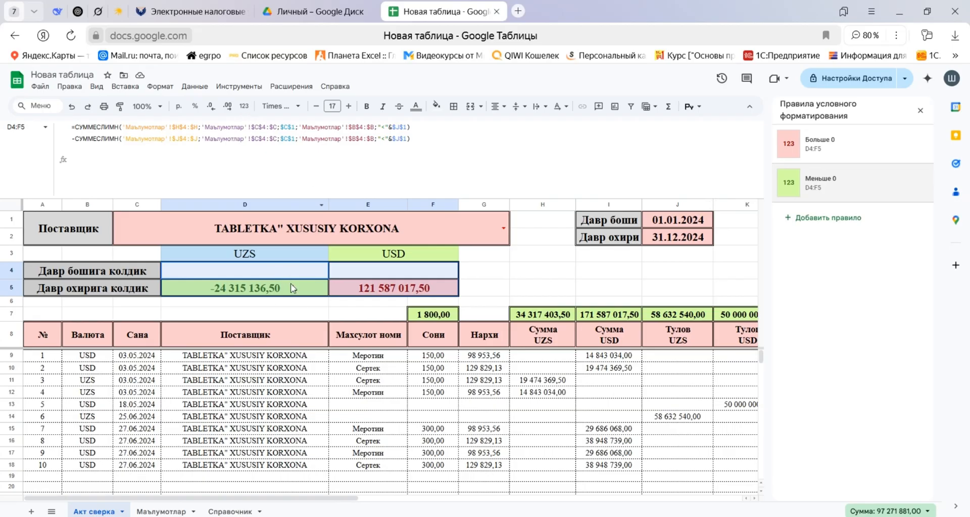
# Reset the balance cells D4:F5 to the standard number format (Число).
pyautogui.click(277, 302)
pyautogui.moveTo(272, 271); pyautogui.dragTo(386, 289)
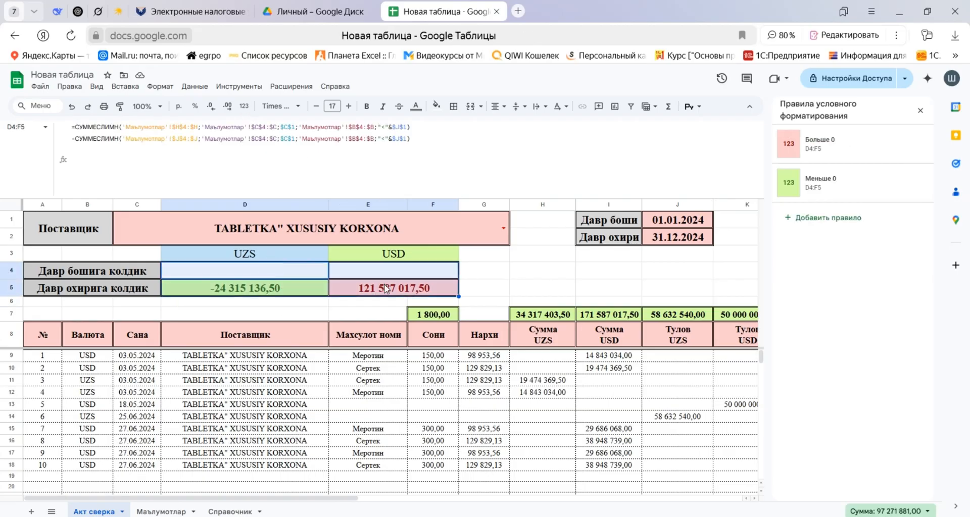
pyautogui.click(244, 106)
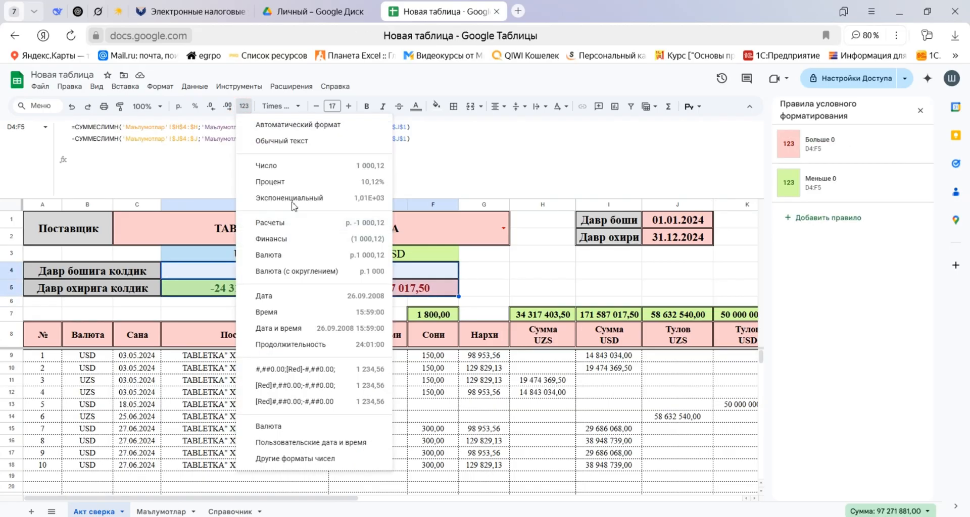
pyautogui.click(293, 165)
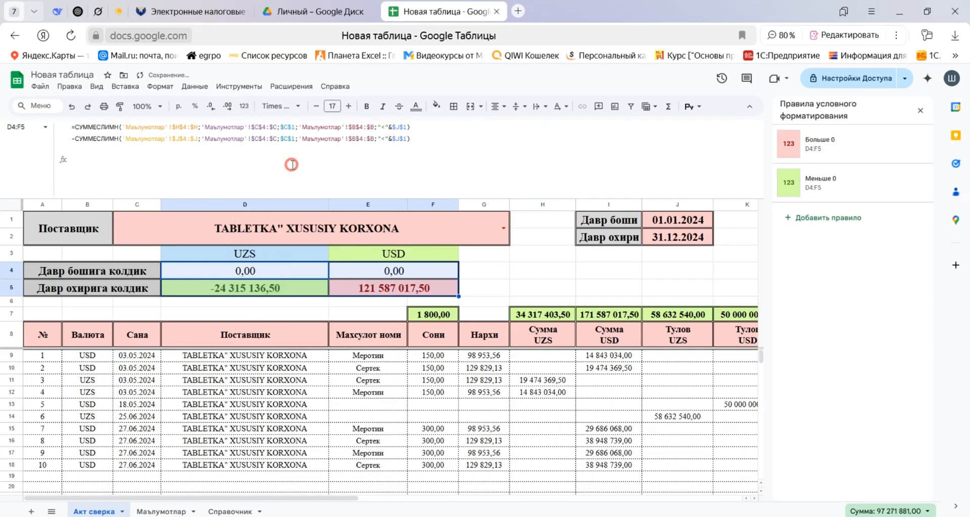
# Start a custom number format for D4:F5, extending #,##0.00 with a negative section as #,##0.00:-#,##0.00:.
pyautogui.click(319, 303)
pyautogui.moveTo(273, 270); pyautogui.dragTo(394, 294)
pyautogui.click(244, 106)
pyautogui.click(308, 459)
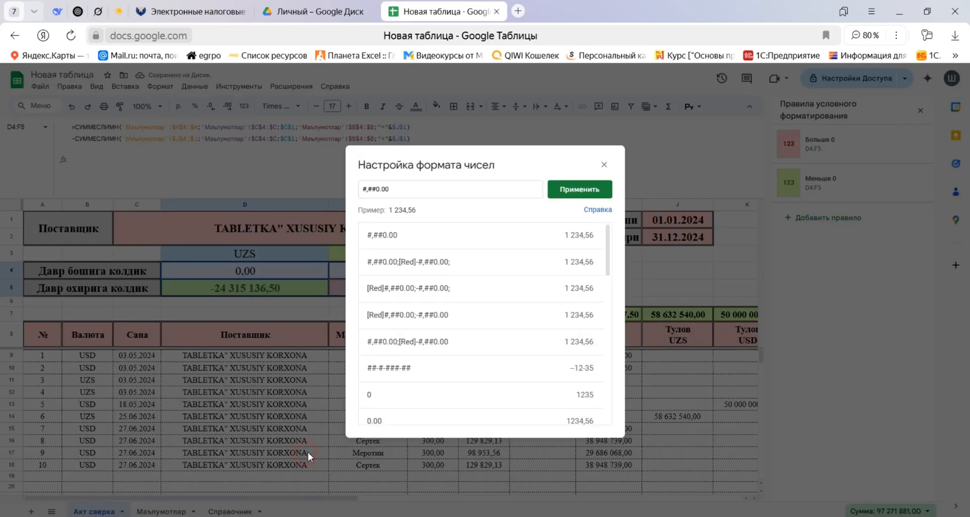
pyautogui.click(410, 193)
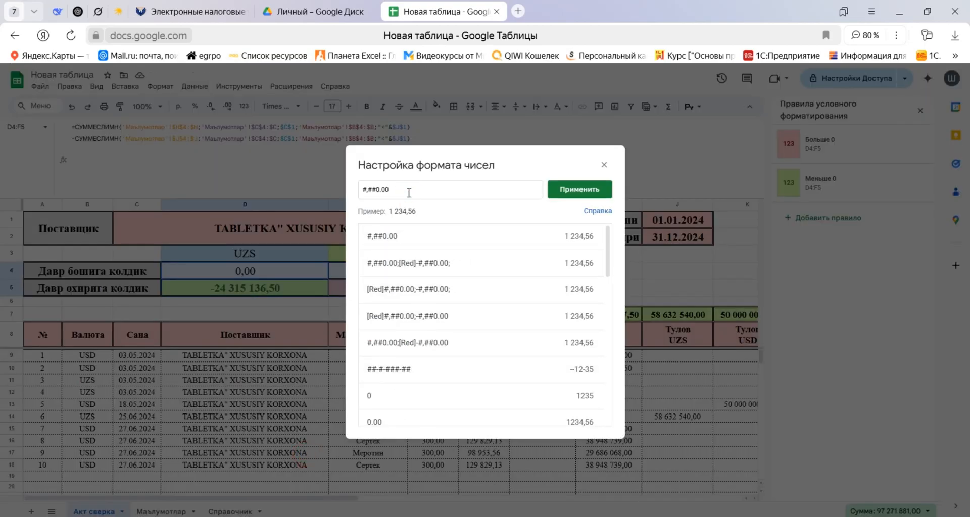
pyautogui.write('$')
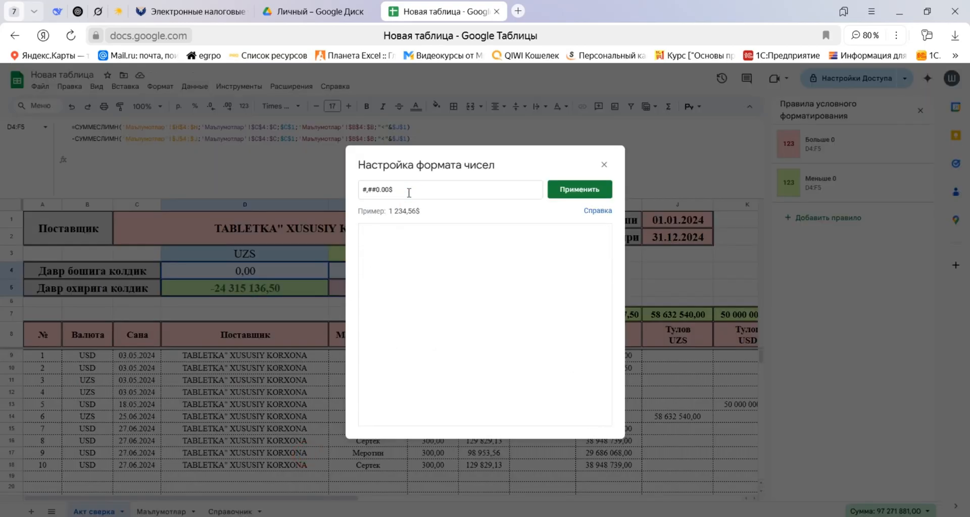
pyautogui.press('BackSpace')
pyautogui.write(':')
pyautogui.hotkey('ctrl', 'a')
pyautogui.hotkey('ctrl', 'c')
pyautogui.click(431, 190)
pyautogui.write('-')
pyautogui.hotkey('ctrl', 'v')
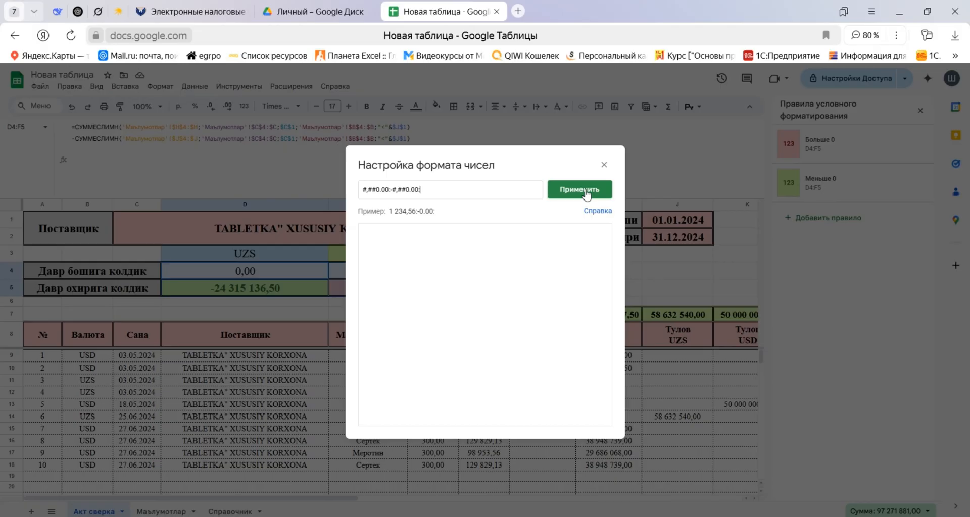
# Replace the colons with semicolons and apply the custom format #,##0.00;-#,##0.00; to the balance cells.
pyautogui.write(';')
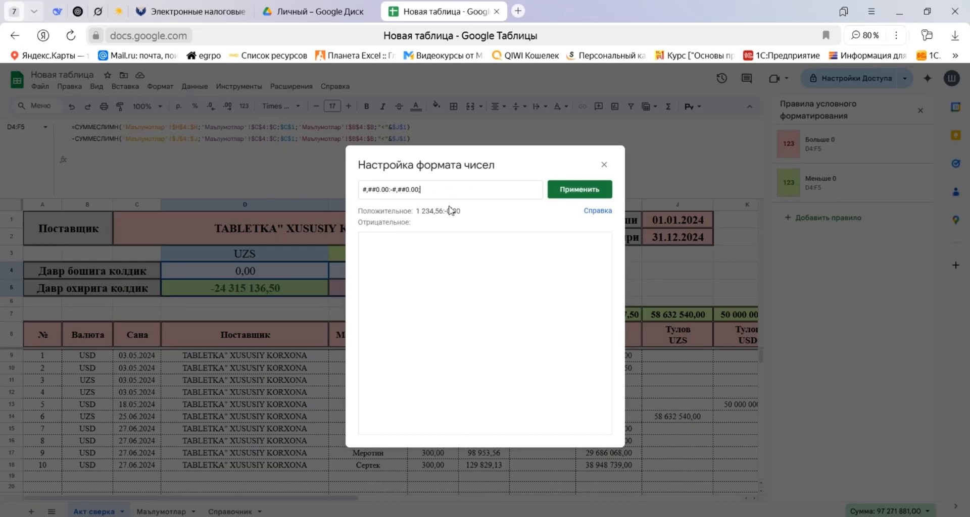
pyautogui.click(390, 189)
pyautogui.press('BackSpace')
pyautogui.write(';')
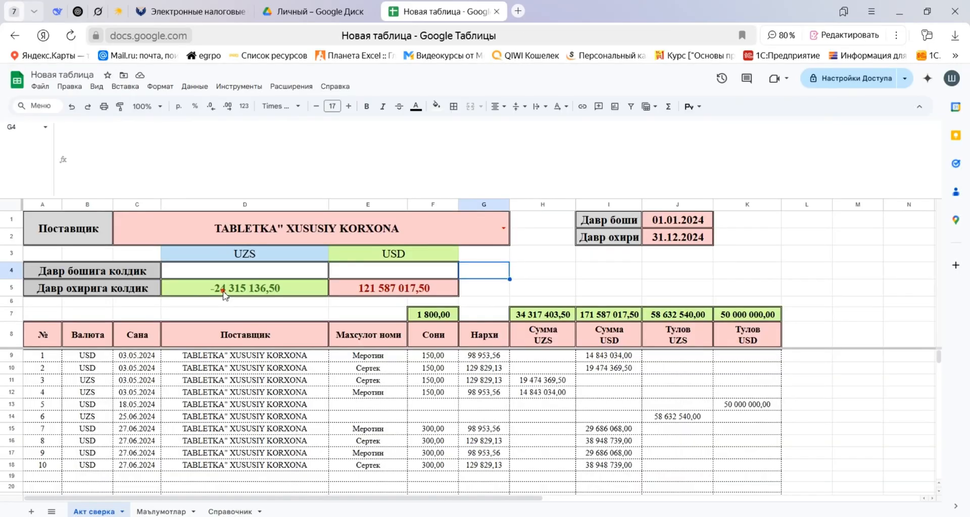
pyautogui.click(222, 292)
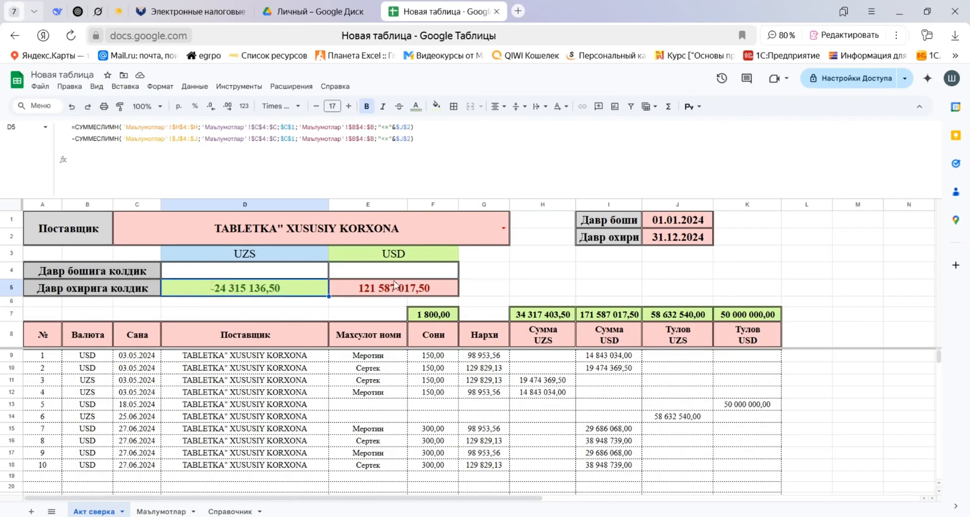
# Set the period start date (Давр боши) in J1 to 01.04.2024.
pyautogui.click(673, 225)
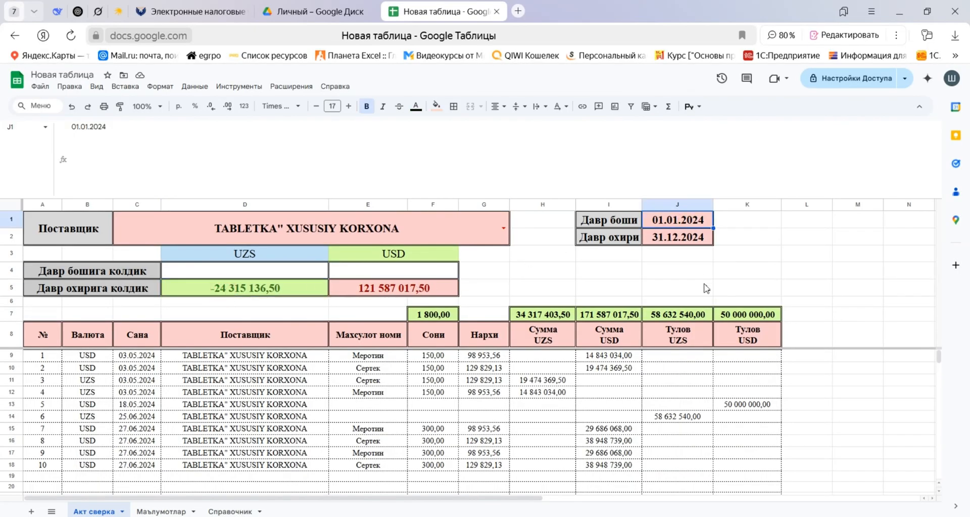
pyautogui.write('1.04.24')
pyautogui.press('Return')
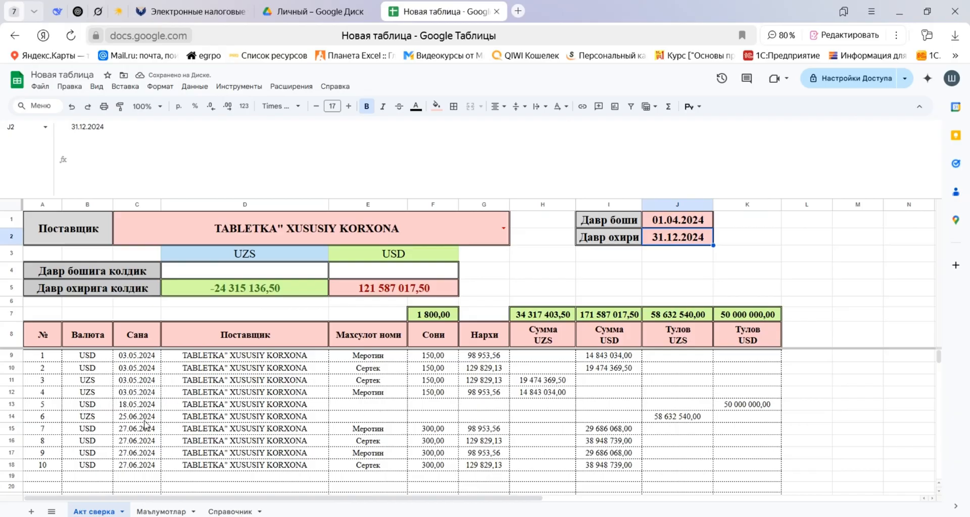
# Change the period start date in J1 to 01.06.2024 to test the opening balances.
pyautogui.click(659, 222)
pyautogui.write('1/')
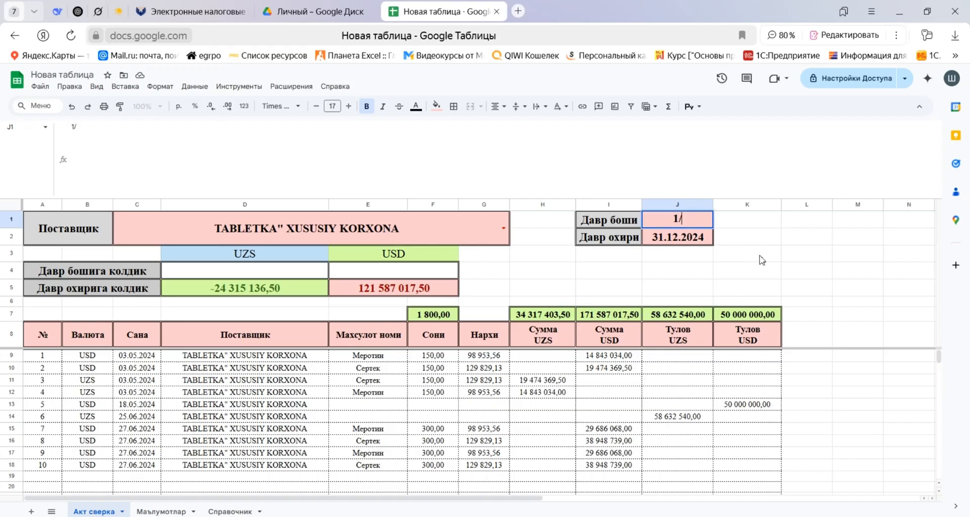
pyautogui.write('6/24')
pyautogui.press('Return')
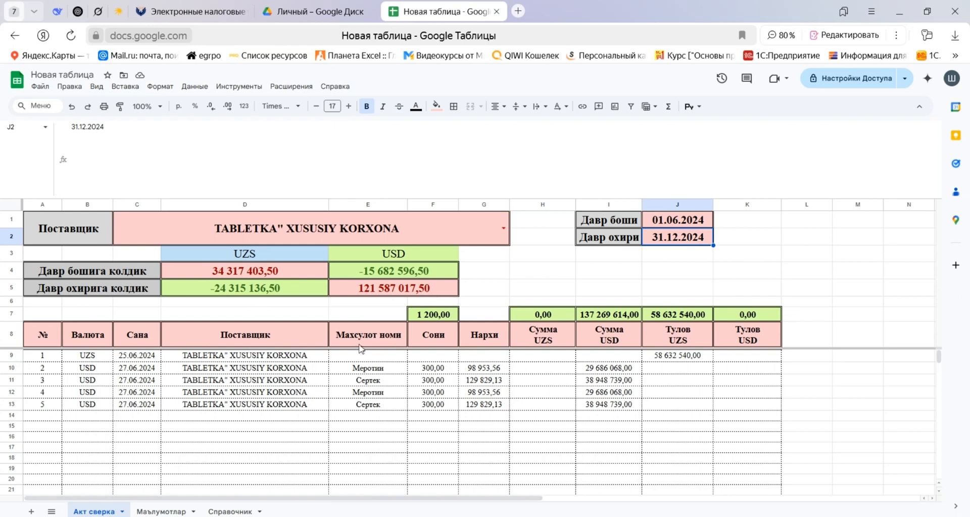
# Set the period start date in J1 back to 01.01.2024.
pyautogui.click(700, 216)
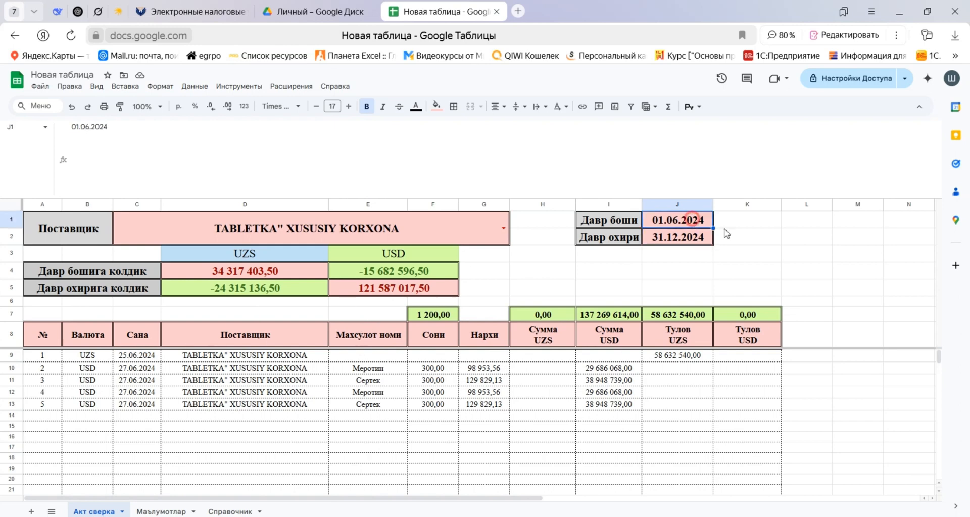
pyautogui.write('1/1/24')
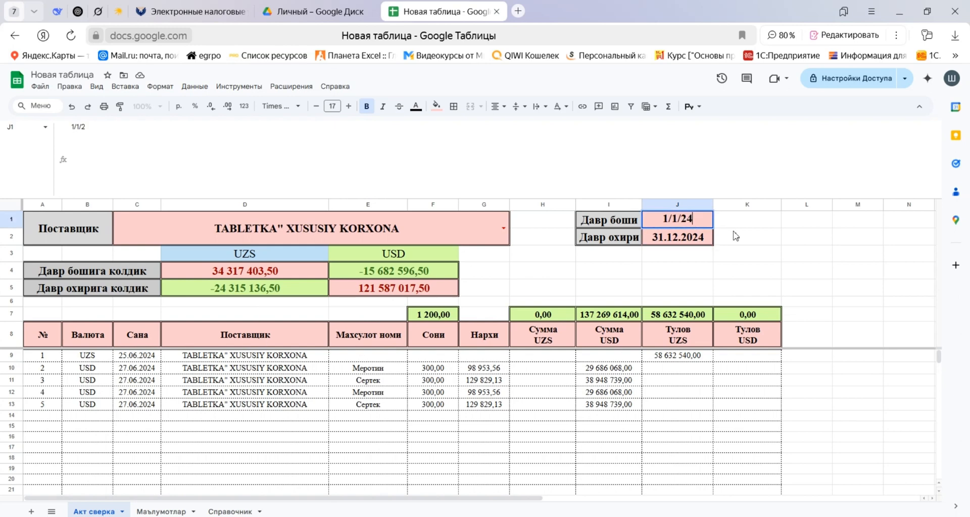
pyautogui.press('Return')
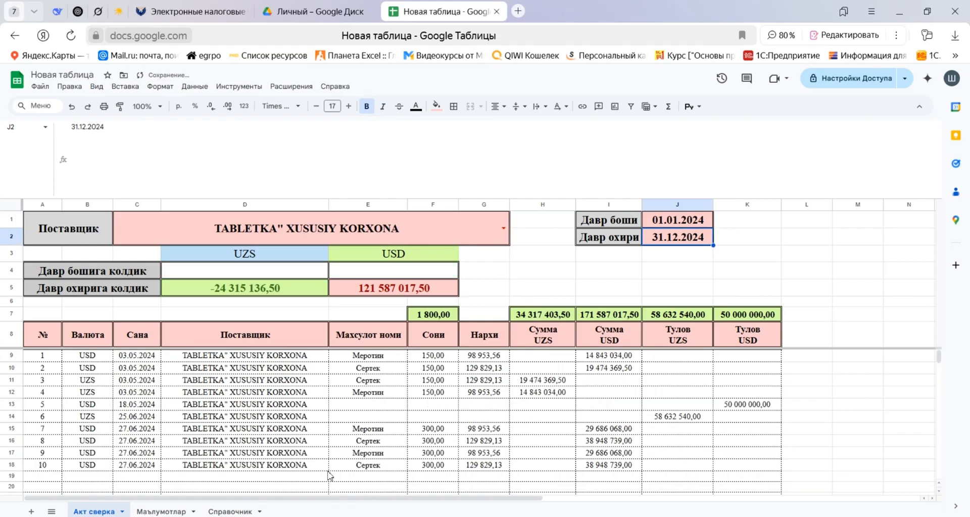
# On the Маълумотлар sheet, apply the custom number format #,##0.00;[Red]-#,##0.00; to the quantity, price, sum and payment cells F4:K1000.
pyautogui.click(154, 510)
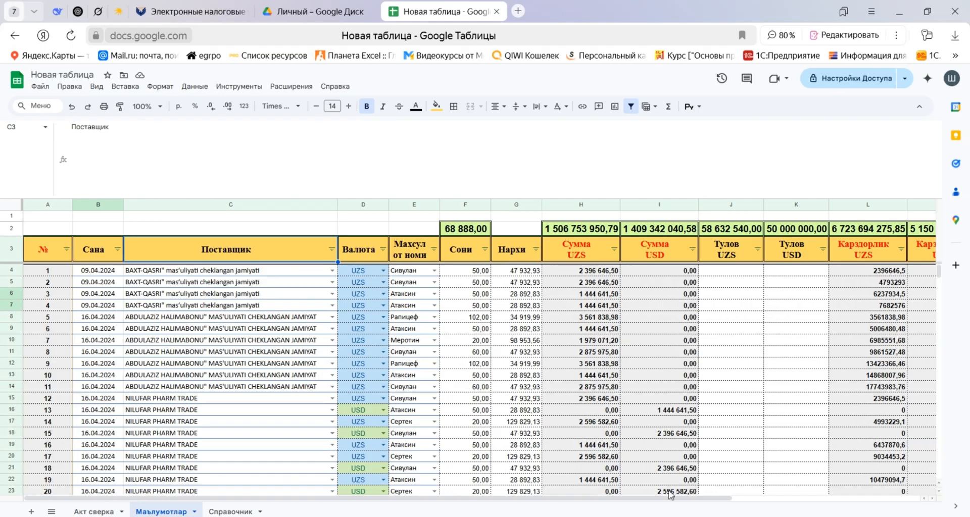
pyautogui.moveTo(482, 271); pyautogui.dragTo(493, 276)
pyautogui.hotkey('shift', 'Right')
pyautogui.hotkey('shift', 'Right')
pyautogui.hotkey('shift', 'Right')
pyautogui.hotkey('shift', 'Right')
pyautogui.hotkey('ctrl', 'shift', 'Down')
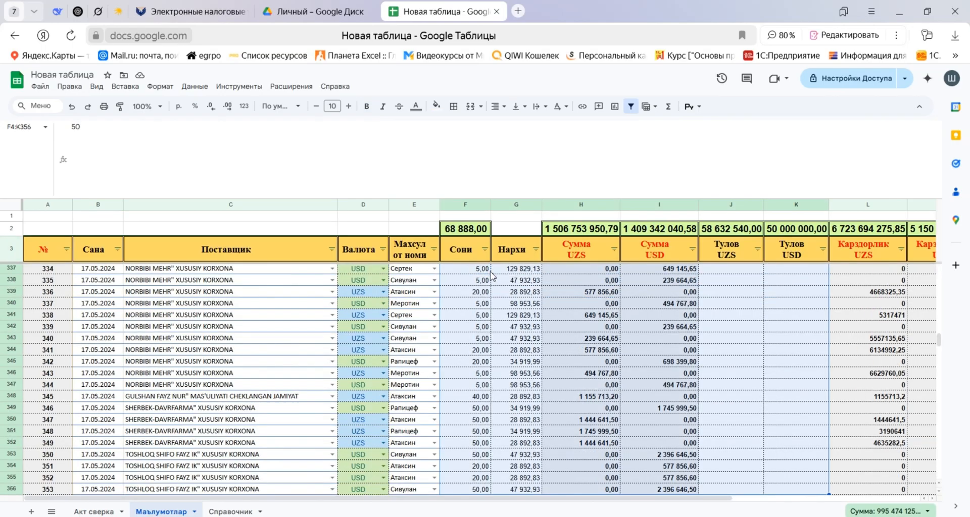
pyautogui.hotkey('ctrl', 'shift', 'Down')
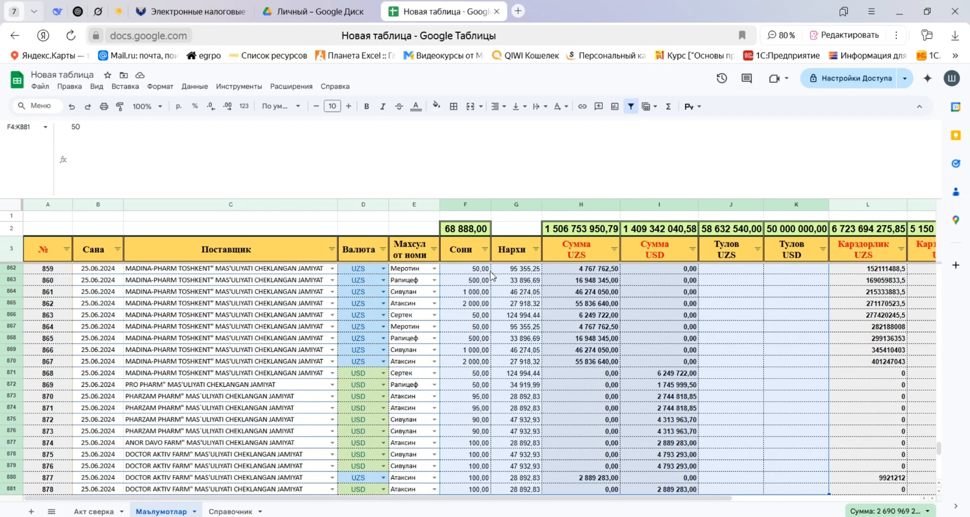
pyautogui.hotkey('ctrl', 'shift', 'Down')
pyautogui.hotkey('ctrl', 'shift', 'Down')
pyautogui.hotkey('ctrl', 'shift', 'Down')
pyautogui.hotkey('ctrl', 'shift', 'Up')
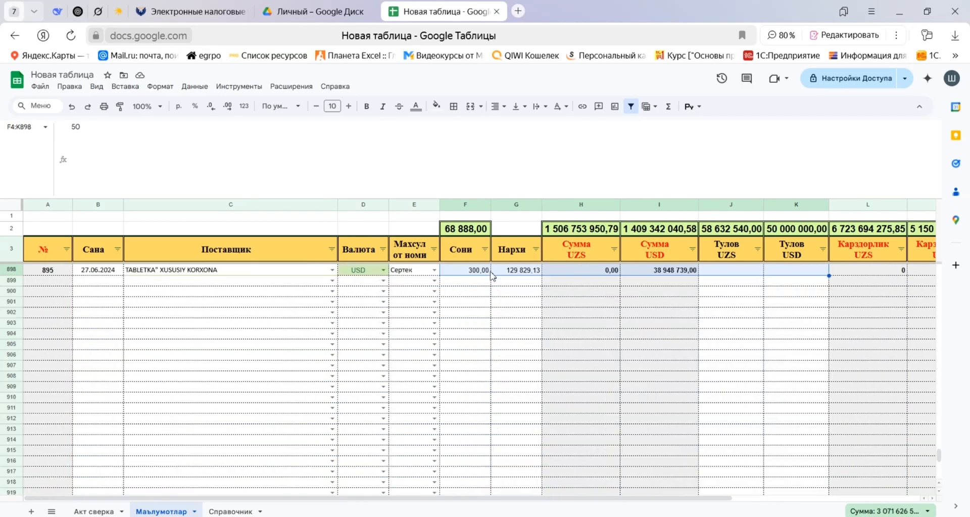
pyautogui.hotkey('ctrl', 'shift', 'Down')
pyautogui.click(244, 106)
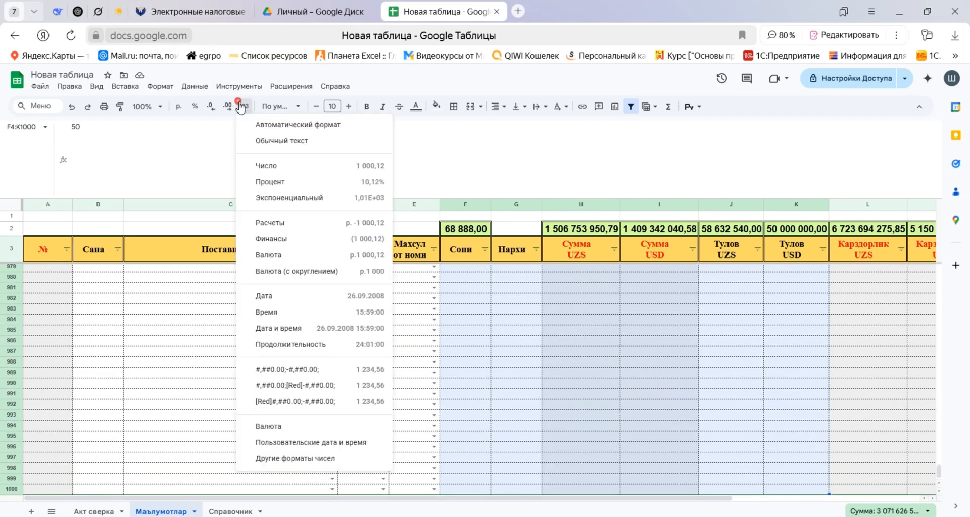
pyautogui.click(317, 458)
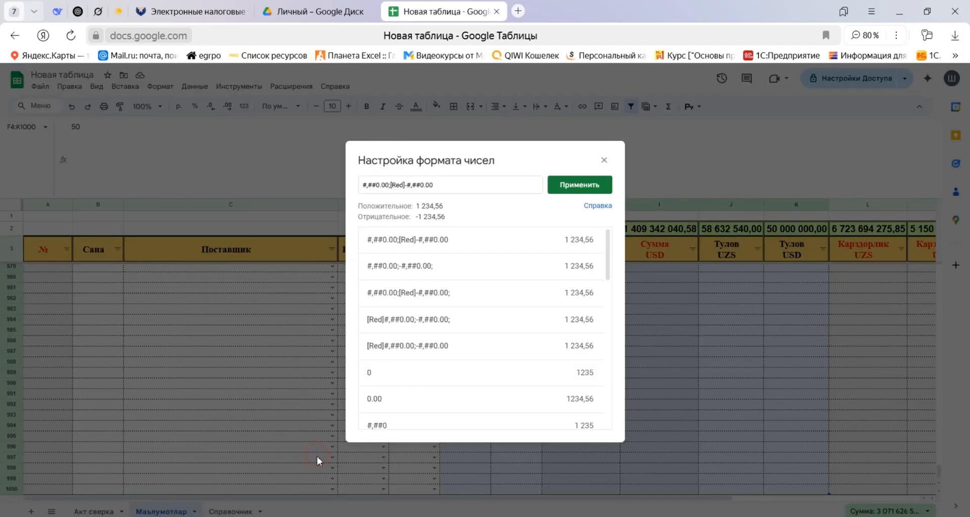
pyautogui.click(432, 188)
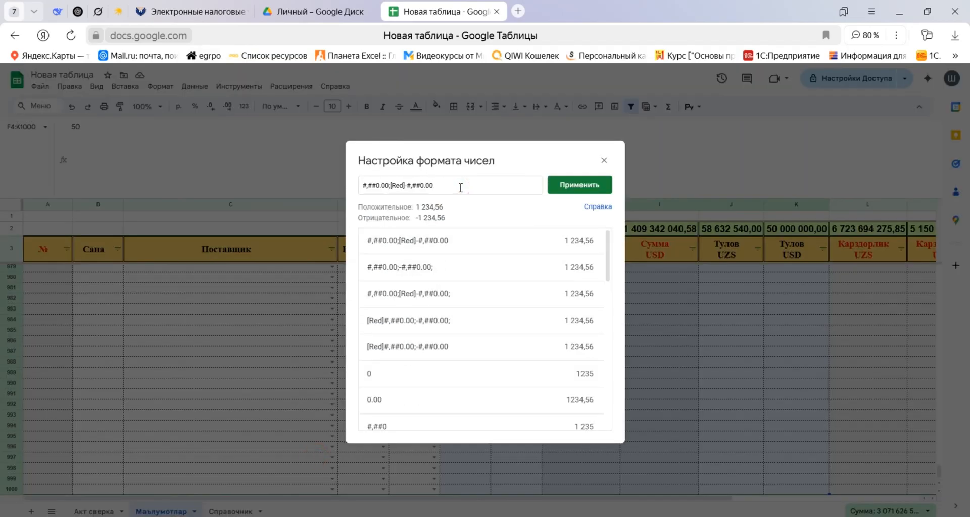
pyautogui.write('$')
pyautogui.press('BackSpace')
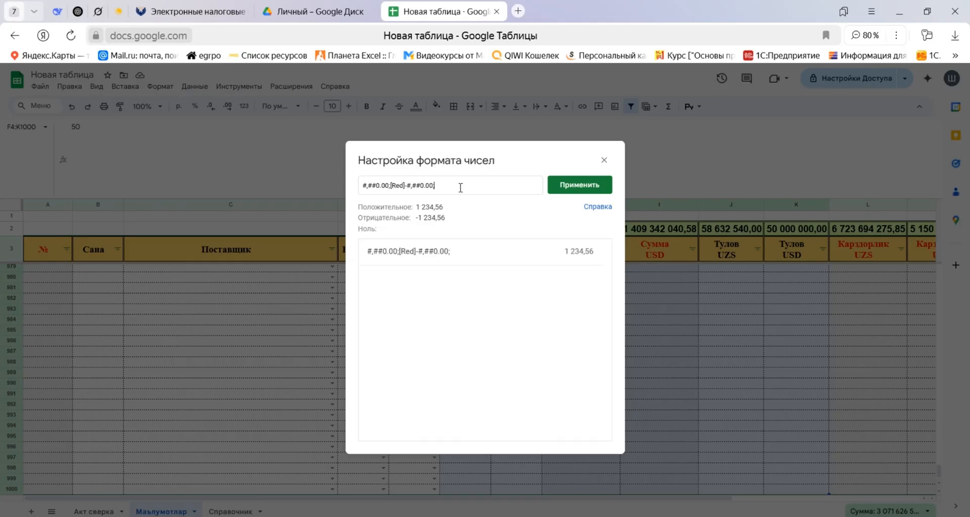
pyautogui.click(569, 188)
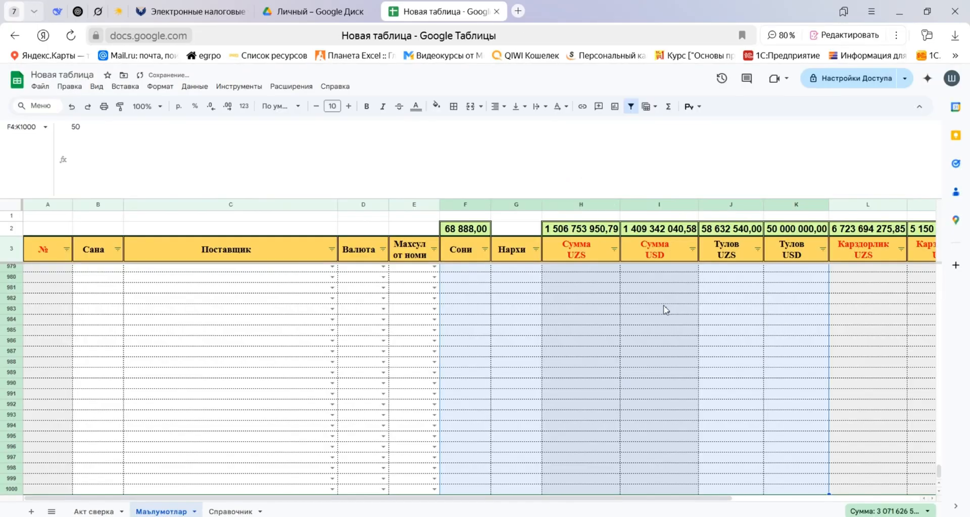
# Apply the custom number format [Red]#,##0.00;-#,##0.00; to the UZS and USD debt (Карздорлик) cells L4:M1000.
pyautogui.press('Up')
pyautogui.press('Right')
pyautogui.press('Right')
pyautogui.press('Right')
pyautogui.press('Right')
pyautogui.press('Right')
pyautogui.press('Right')
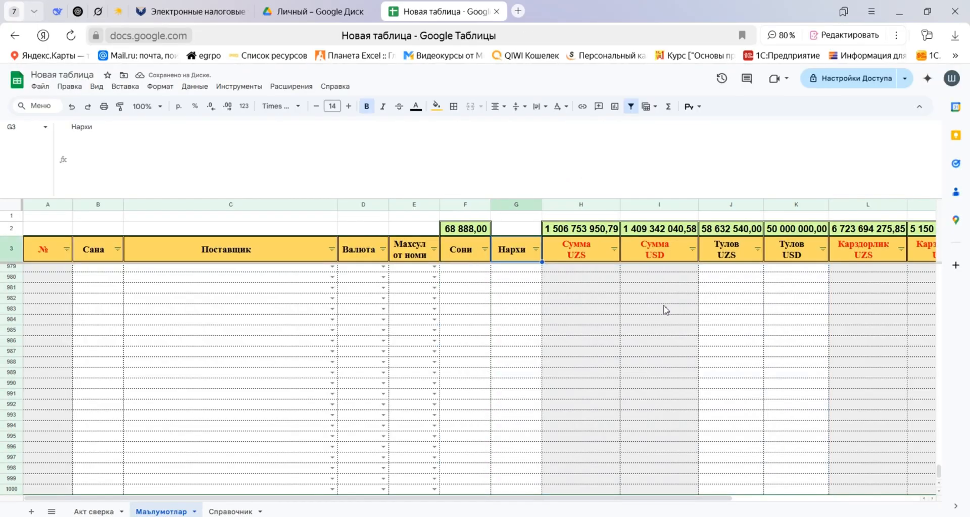
pyautogui.press('Down')
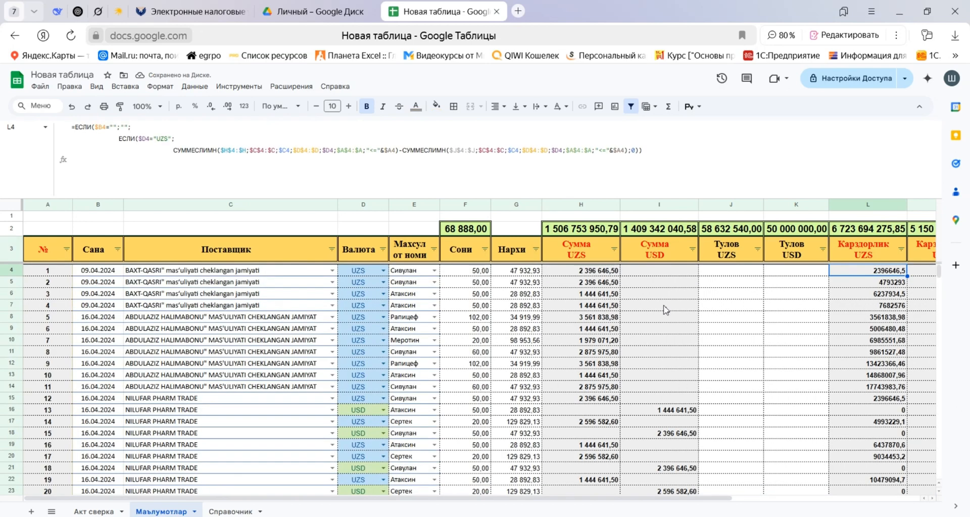
pyautogui.hotkey('ctrl', 'shift', 'Right')
pyautogui.hotkey('ctrl', 'shift', 'Down')
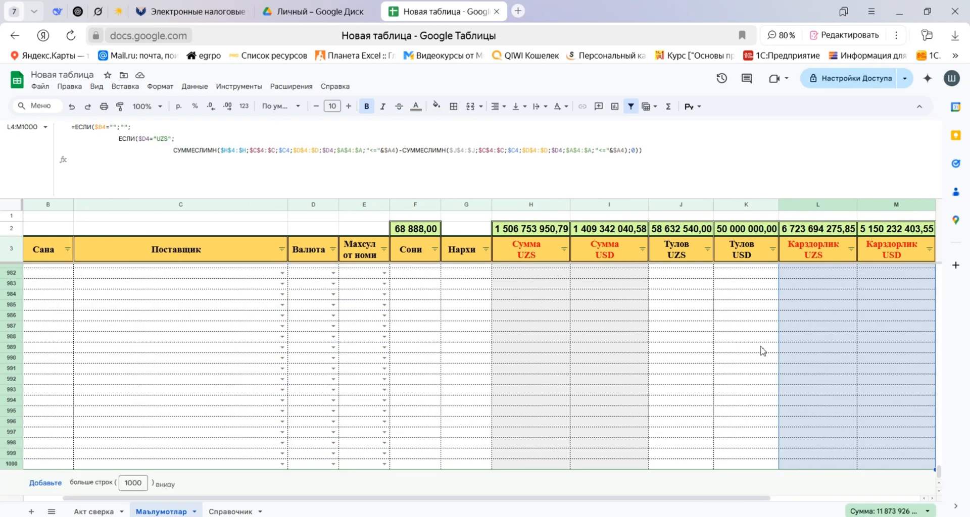
pyautogui.click(244, 107)
pyautogui.click(303, 458)
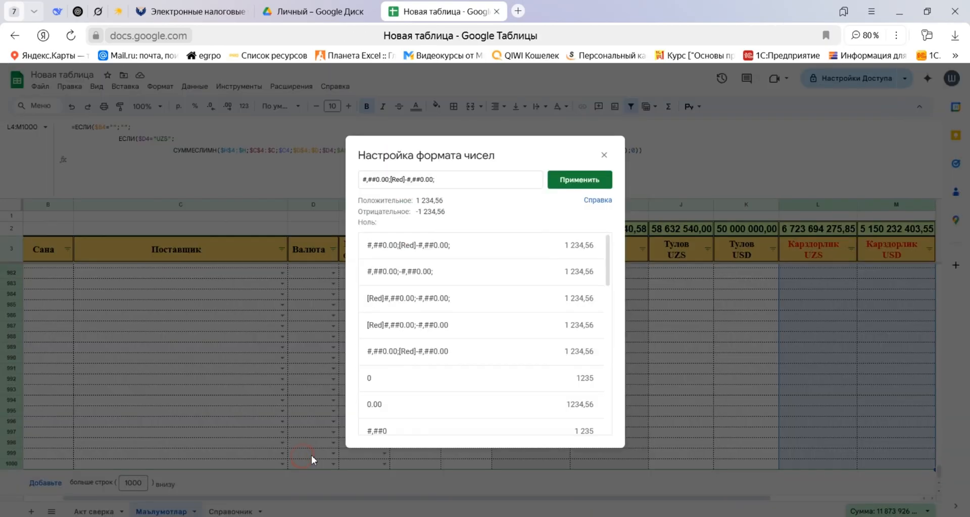
pyautogui.click(432, 301)
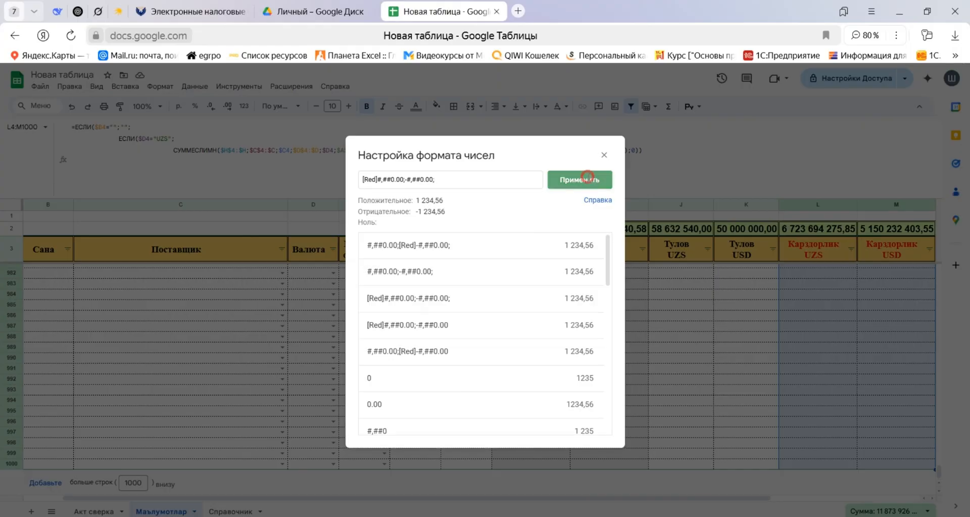
pyautogui.click(576, 180)
pyautogui.press('Down')
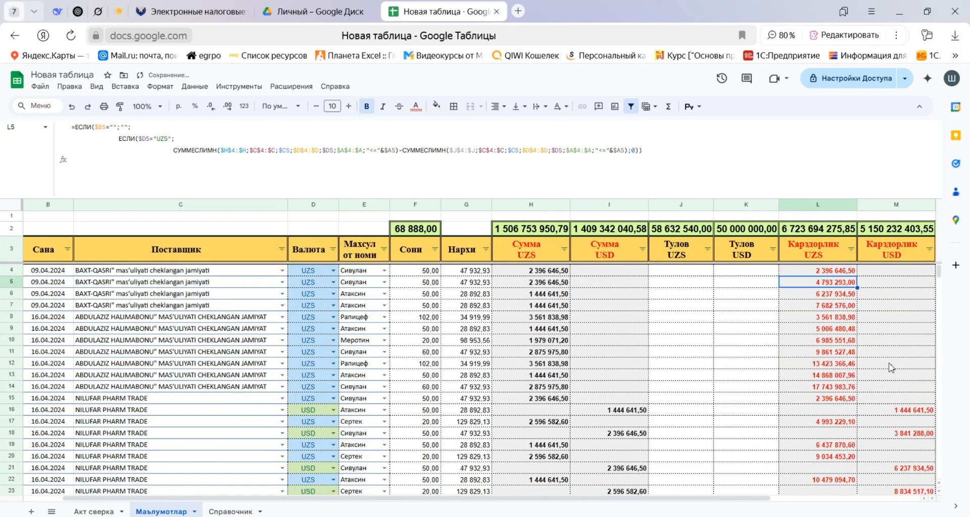
# Shrink the formula bar to a single line.
pyautogui.scroll(-15, 891, 367)
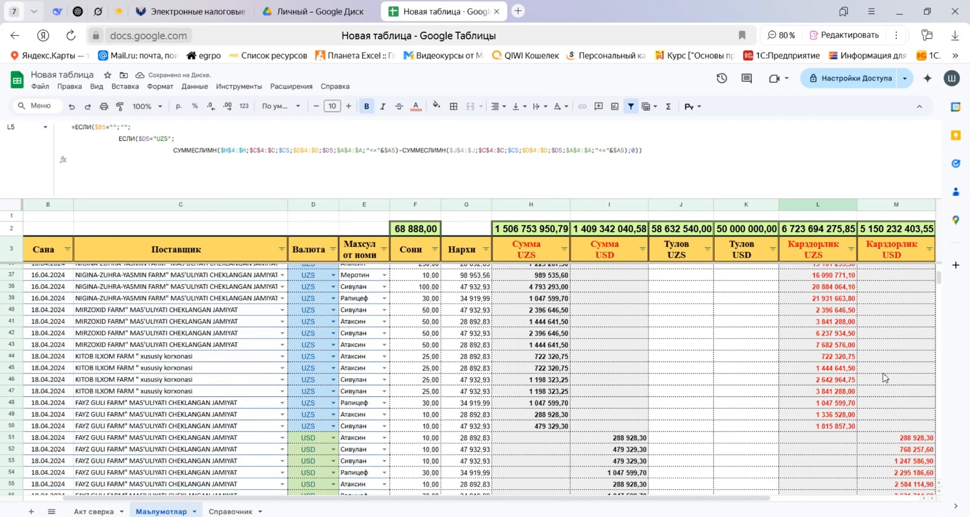
pyautogui.scroll(-20, 886, 379)
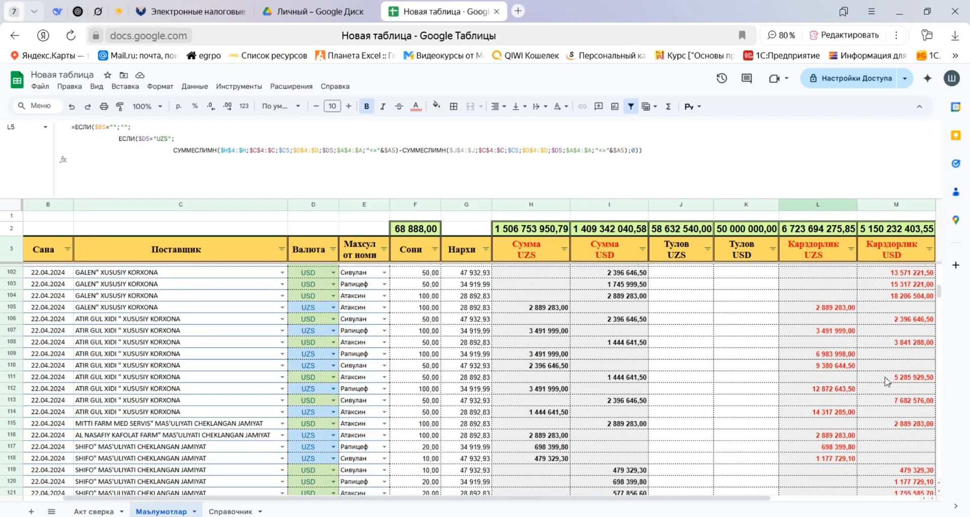
pyautogui.scroll(-20, 888, 380)
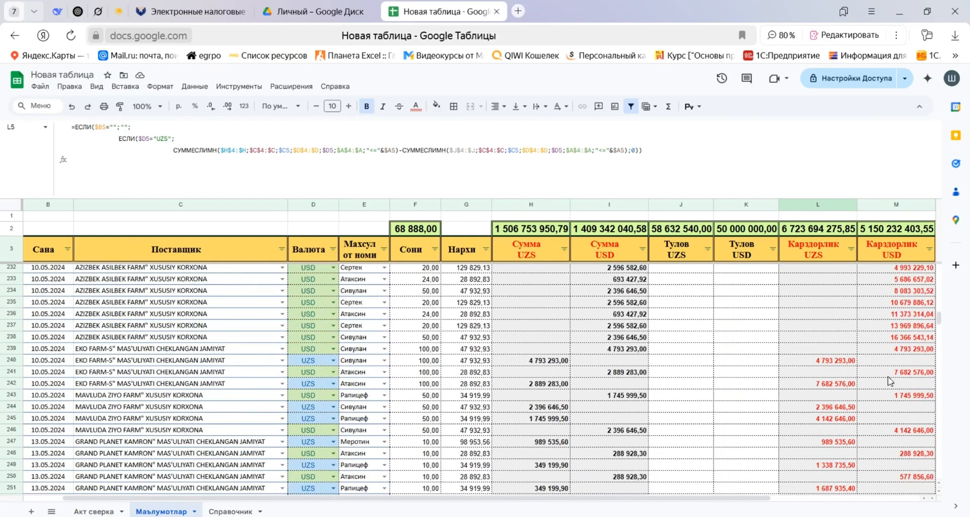
pyautogui.scroll(-8, 891, 380)
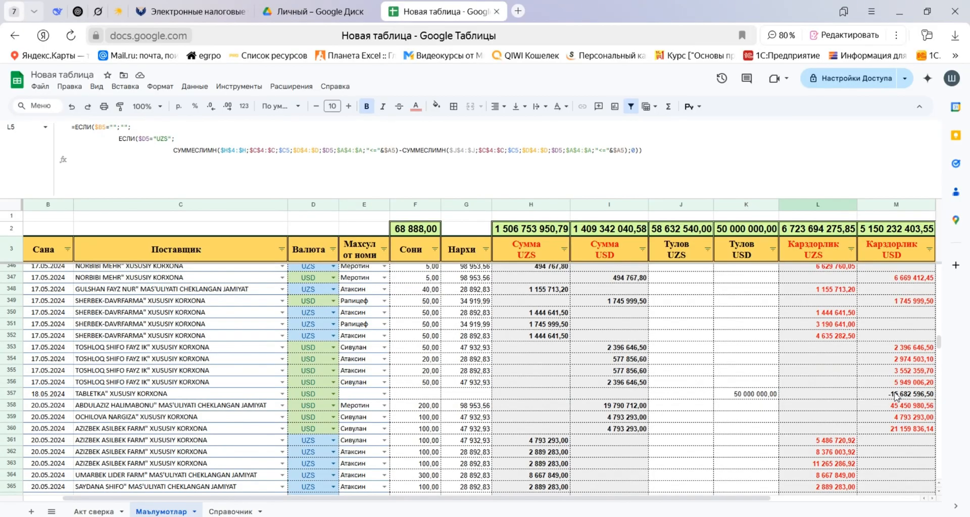
pyautogui.scroll(20, 677, 348)
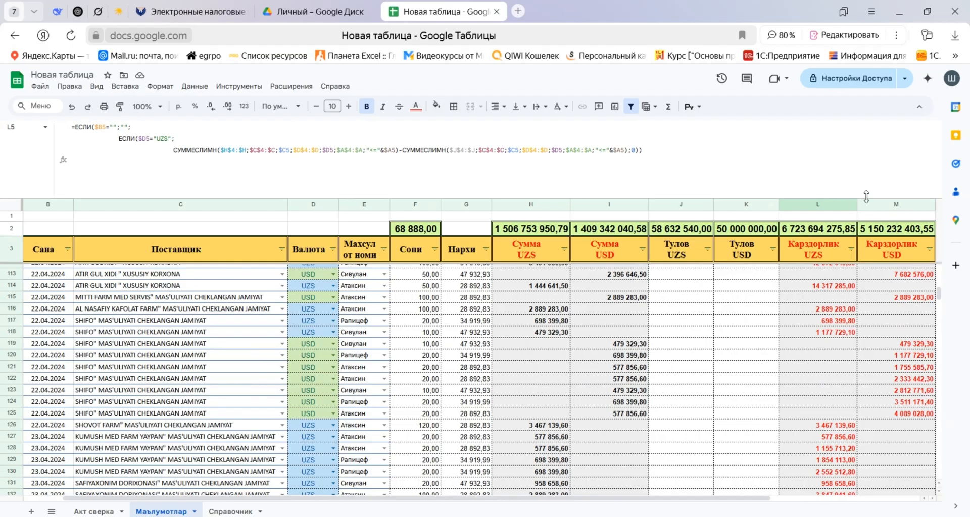
pyautogui.moveTo(824, 198); pyautogui.dragTo(829, 109)
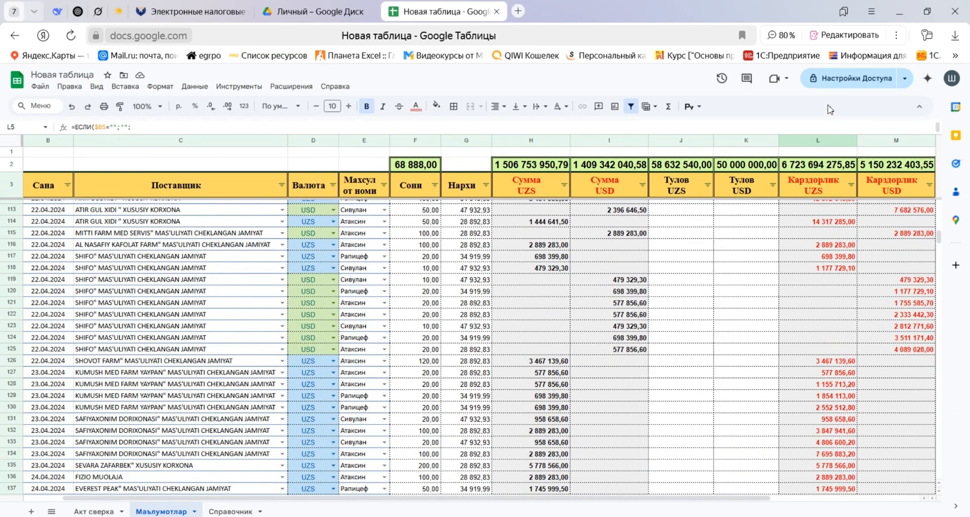
# Examine the debt columns on the Маълумотлар sheet down through the last records and the empty rows below them.
pyautogui.scroll(-4, 343, 242)
pyautogui.hotkey('ctrl', '-')
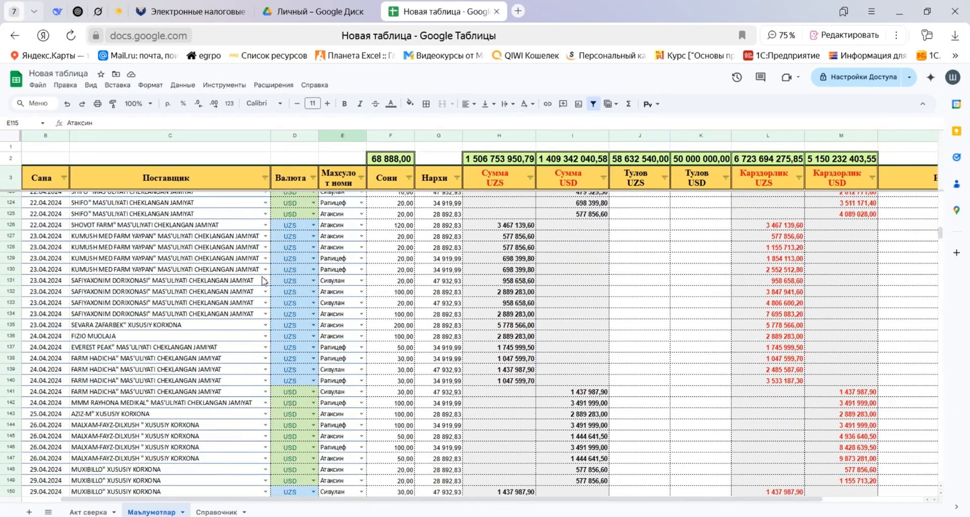
pyautogui.click(150, 293)
pyautogui.scroll(-20, 785, 296)
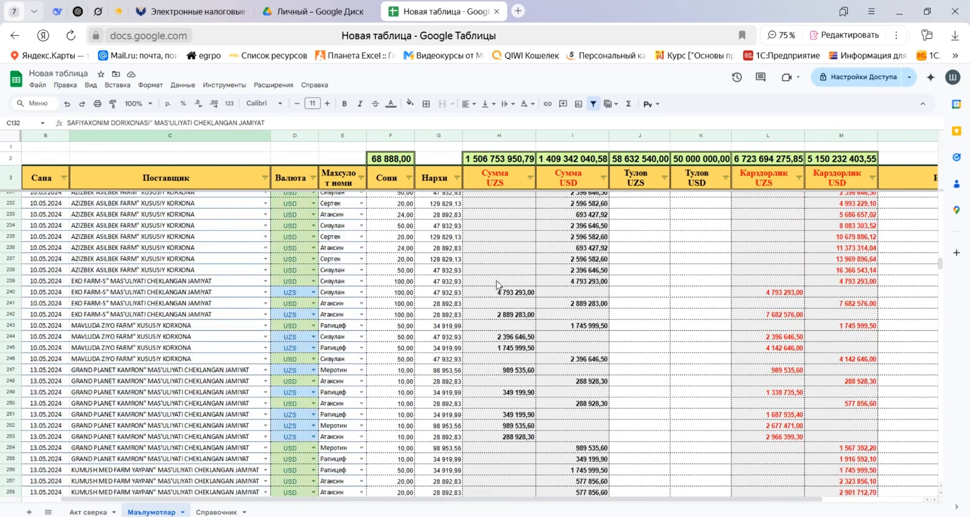
pyautogui.scroll(-4, 497, 284)
pyautogui.hotkey('ctrl', '-')
pyautogui.hotkey('ctrl', '-')
pyautogui.hotkey('ctrl', '+')
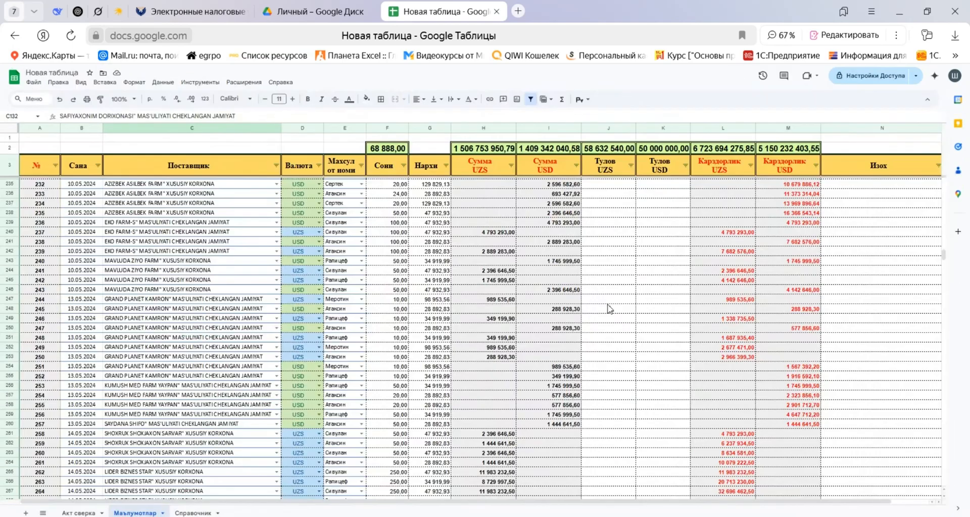
pyautogui.scroll(-20, 651, 310)
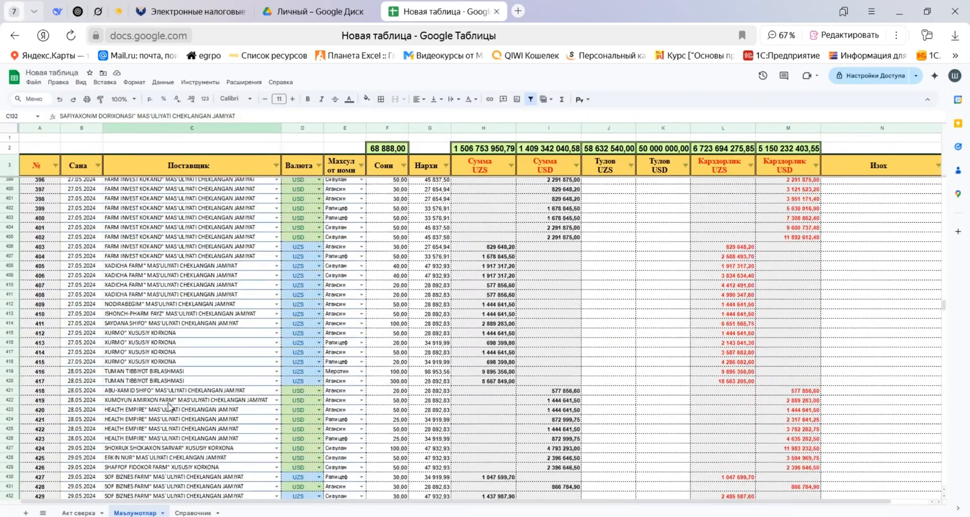
pyautogui.scroll(-20, 172, 399)
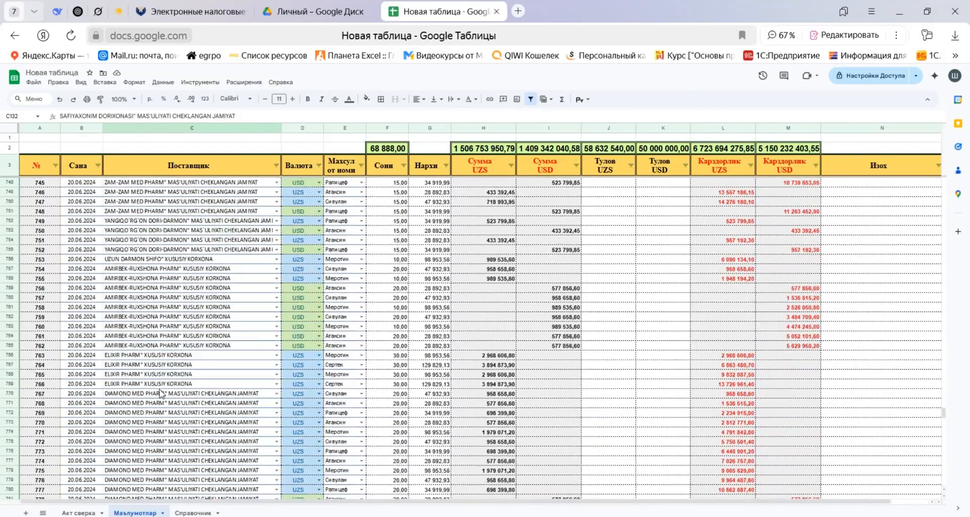
pyautogui.click(87, 348)
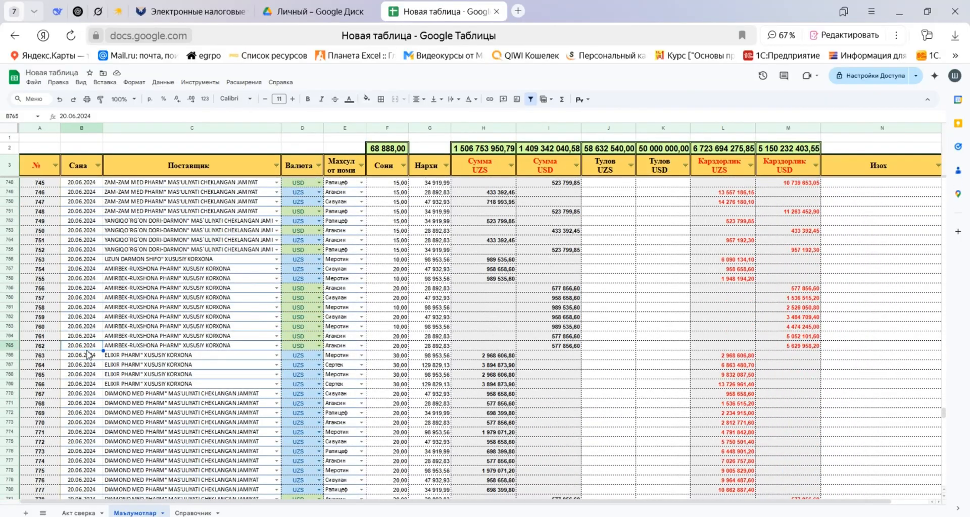
pyautogui.press('Down')
pyautogui.press('Down')
pyautogui.press('Down')
pyautogui.press('Down')
pyautogui.press('Down')
pyautogui.press('Down')
pyautogui.press('Down')
pyautogui.press('Down')
pyautogui.press('Down')
pyautogui.press('Down')
pyautogui.press('Down')
pyautogui.press('Down')
pyautogui.press('Down')
pyautogui.press('Down')
pyautogui.press('Down')
pyautogui.press('Down')
pyautogui.press('Down')
pyautogui.press('Down')
pyautogui.press('Down')
pyautogui.press('Down')
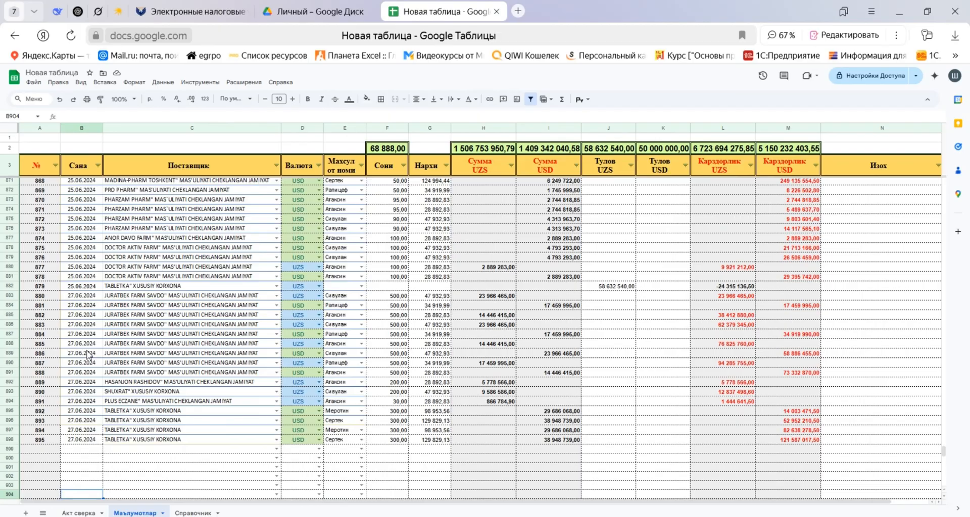
pyautogui.press('Down')
pyautogui.press('Down')
pyautogui.press('Down')
pyautogui.press('Down')
pyautogui.press('Down')
pyautogui.press('Down')
pyautogui.press('Down')
pyautogui.press('Down')
pyautogui.press('Down')
pyautogui.press('Down')
pyautogui.press('Down')
pyautogui.press('Down')
pyautogui.press('Down')
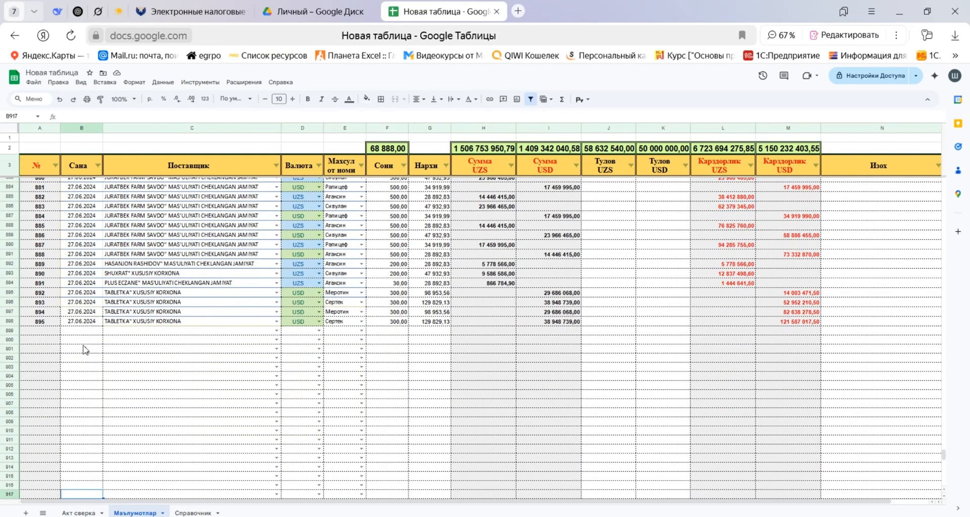
pyautogui.click(80, 330)
pyautogui.scroll(-10, 559, 404)
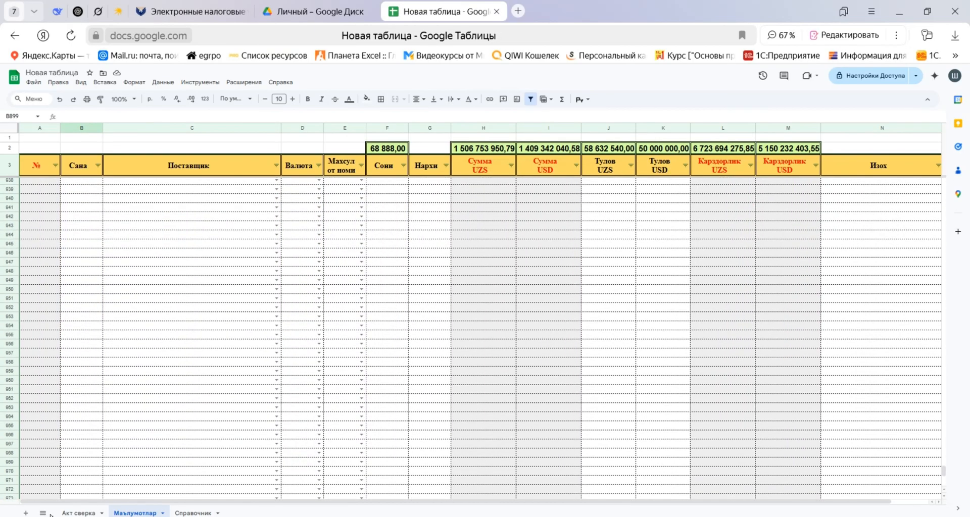
# Check the print preview of the Акт сверка sheet, including its following pages, and close it without printing.
pyautogui.click(79, 513)
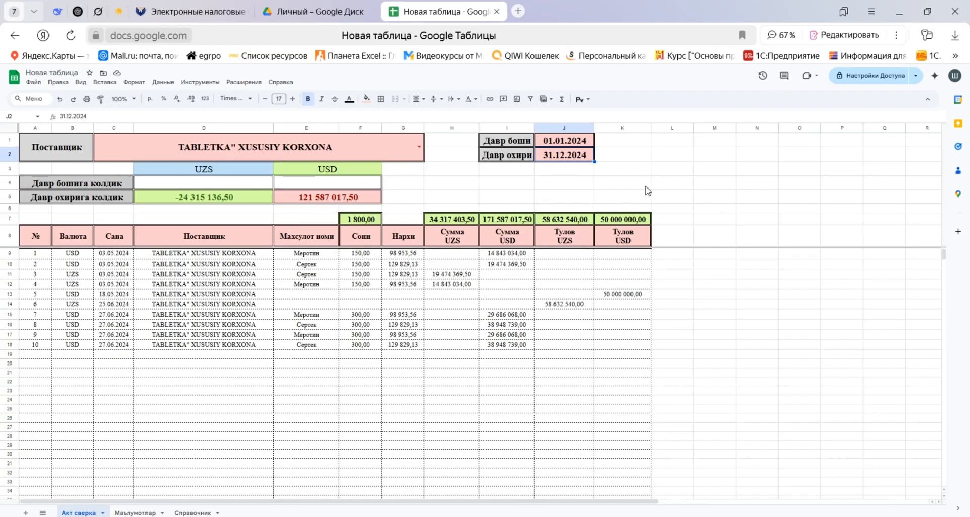
pyautogui.hotkey('ctrl', 'p')
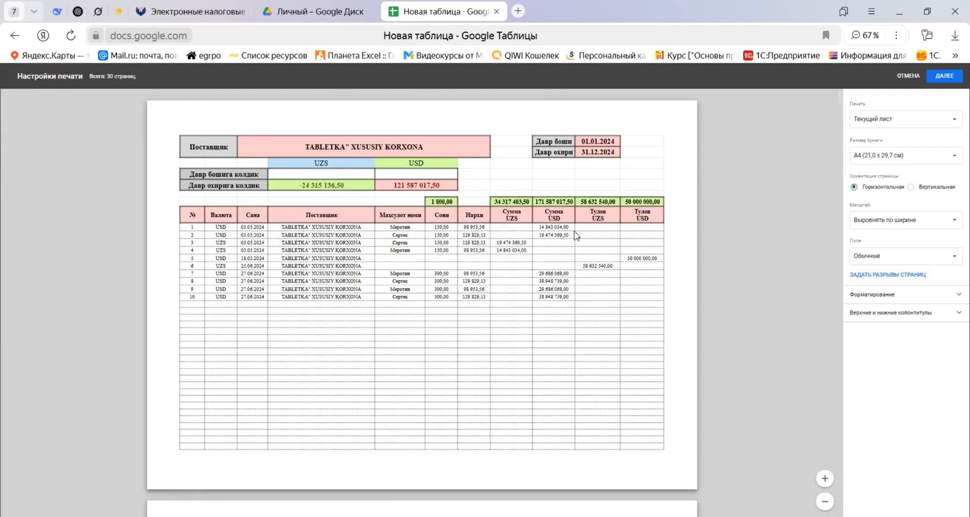
pyautogui.scroll(-3, 540, 255)
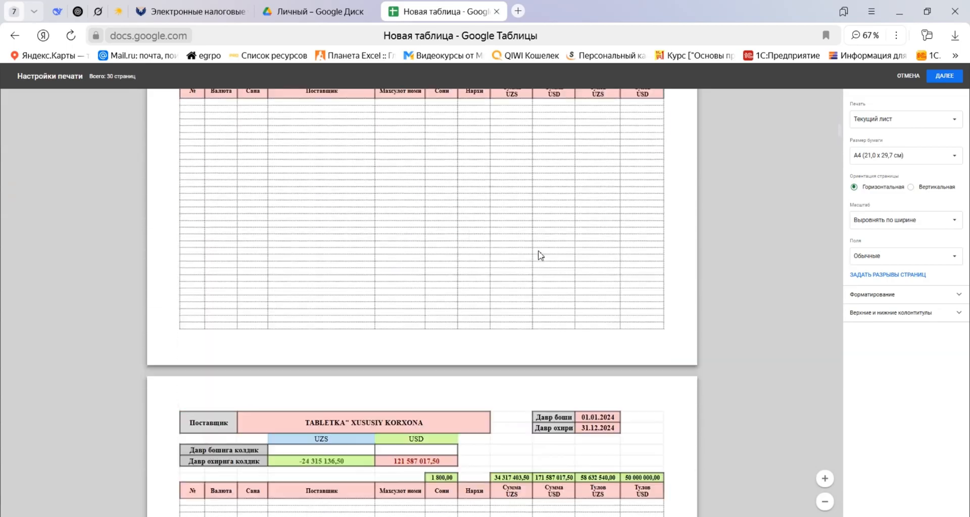
pyautogui.scroll(-5, 540, 256)
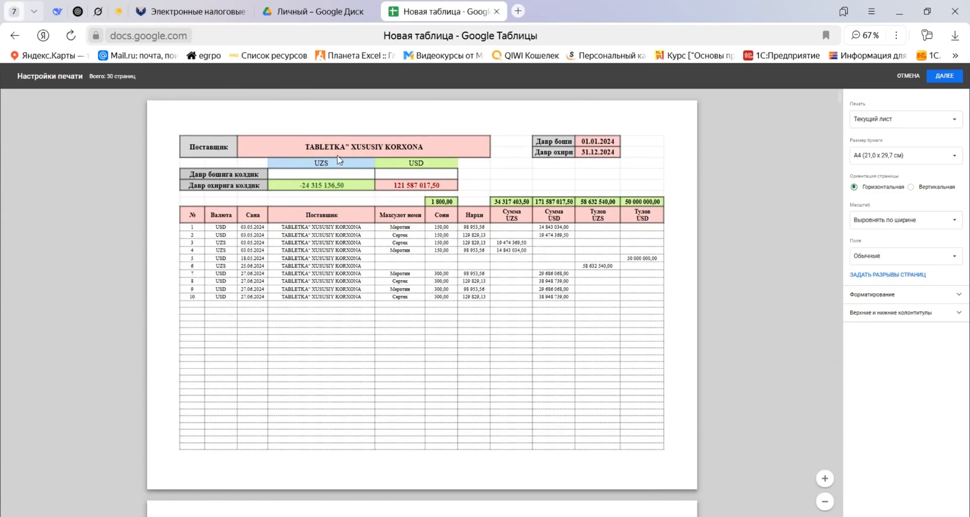
pyautogui.click(908, 76)
# Delete the unused columns L–AA from the Акт сверка sheet.
pyautogui.click(678, 129)
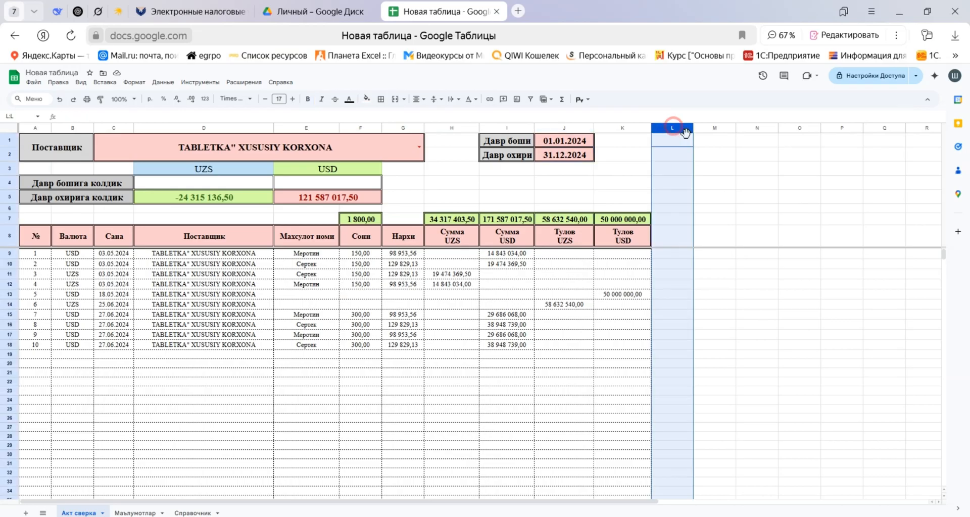
pyautogui.hotkey('ctrl', 'shift', 'Right')
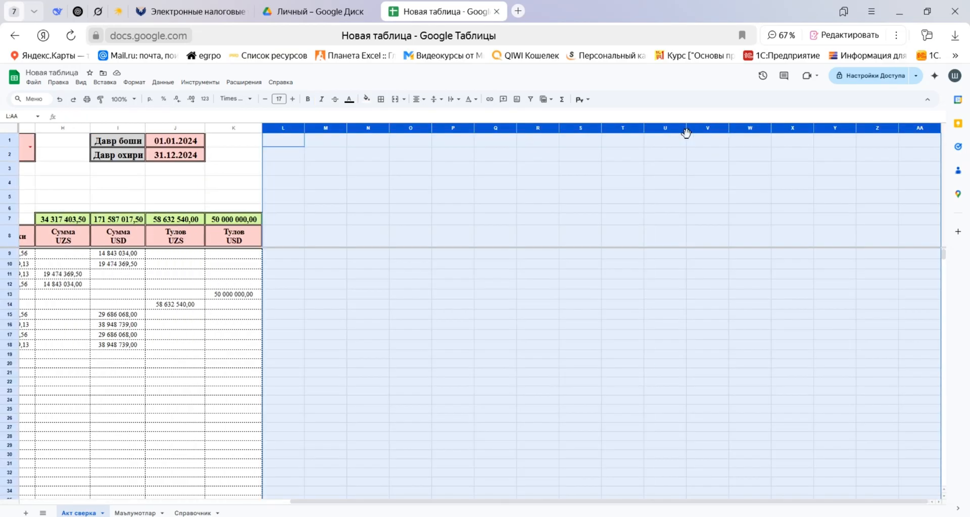
pyautogui.hotkey('alt', '/')
pyautogui.write('удалить')
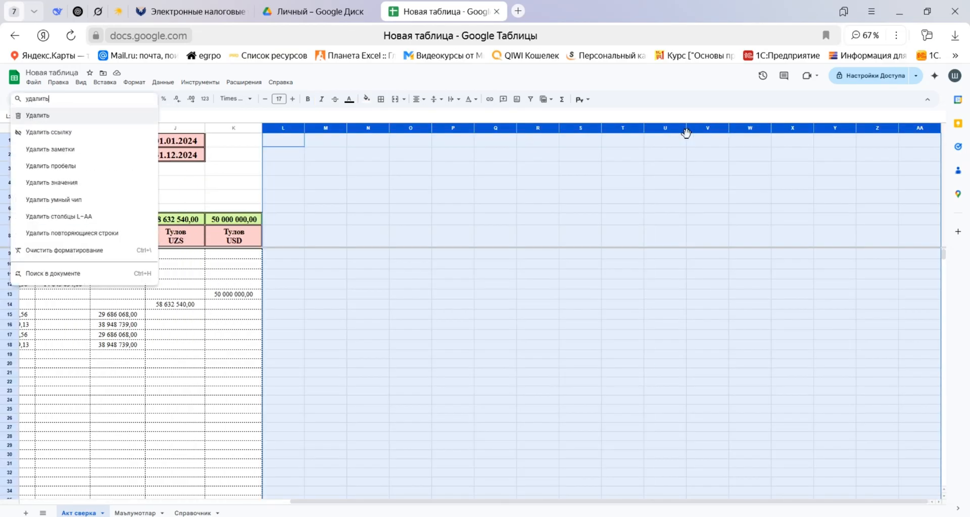
pyautogui.press('Down')
pyautogui.press('Down')
pyautogui.press('Down')
pyautogui.press('Down')
pyautogui.press('Down')
pyautogui.press('Down')
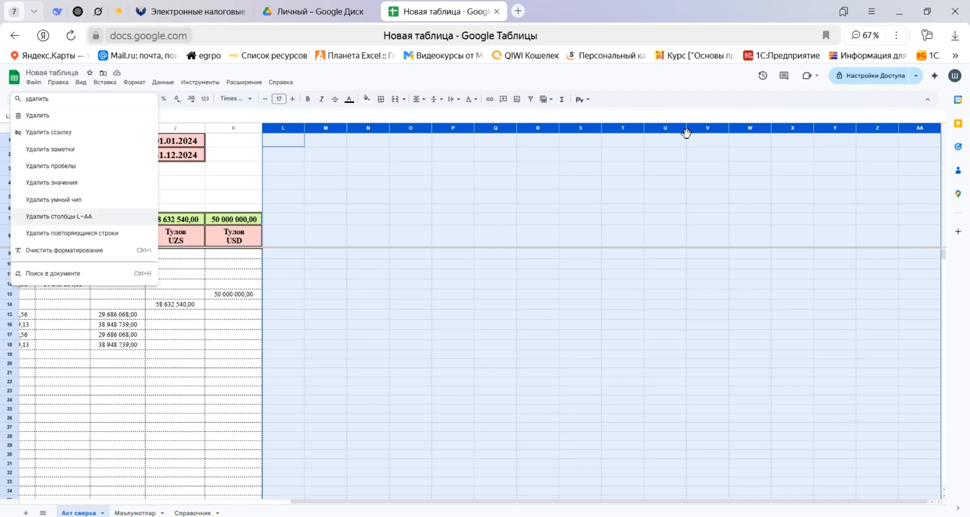
pyautogui.press('Return')
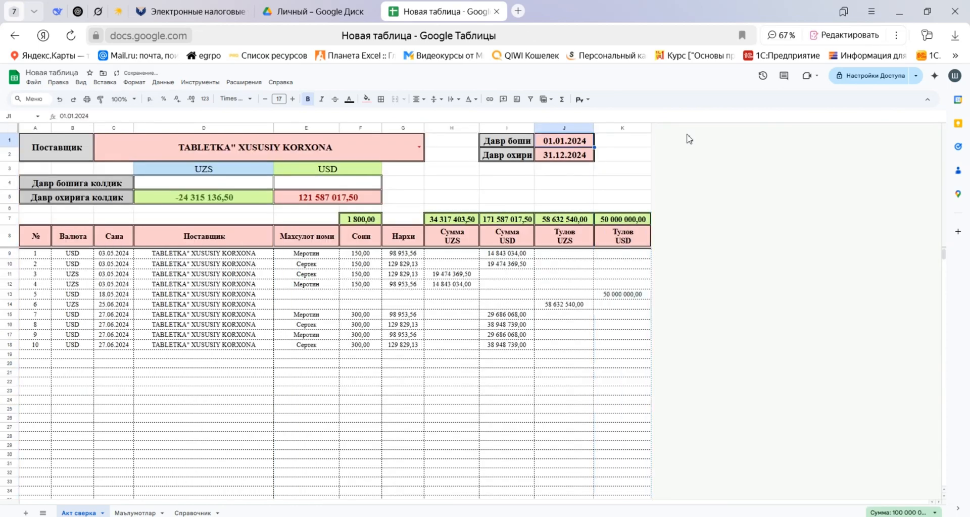
pyautogui.hotkey('ctrl', '+')
pyautogui.hotkey('ctrl', '+')
pyautogui.hotkey('ctrl', '+')
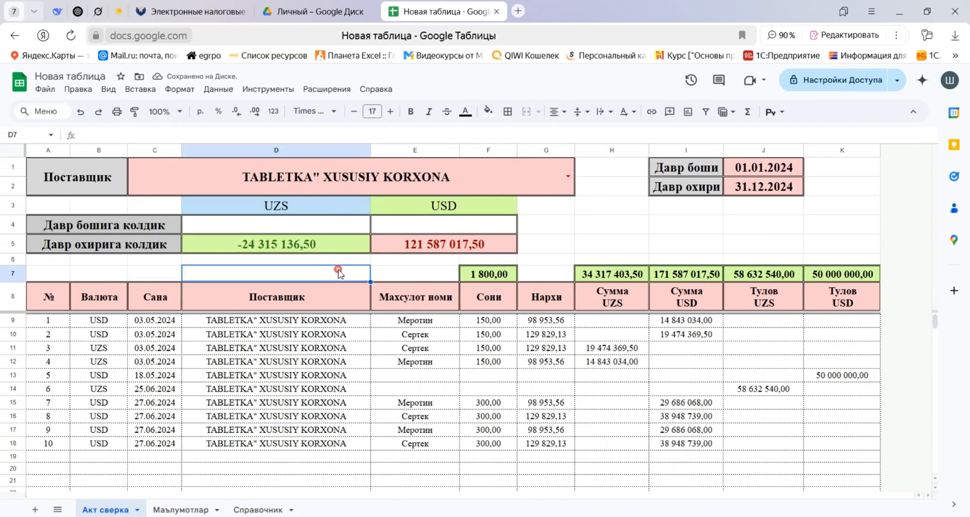
pyautogui.click(334, 273)
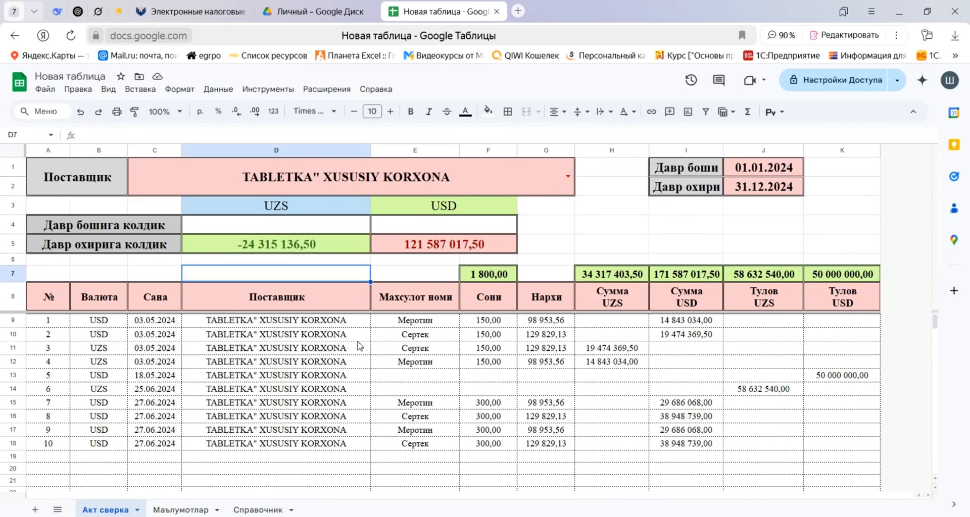
pyautogui.click(781, 337)
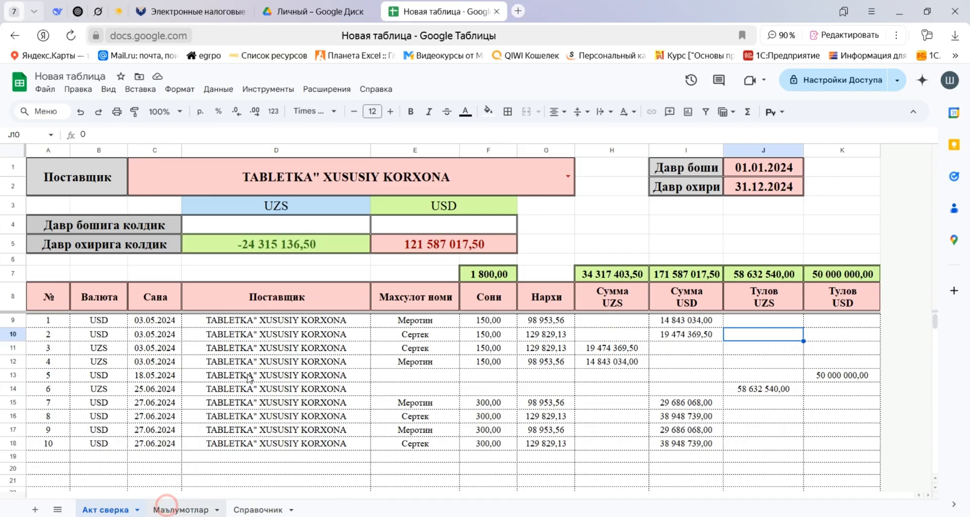
# Open the Маълумотлар sheet and go to the first record's supplier cell, C4.
pyautogui.click(180, 510)
pyautogui.click(281, 304)
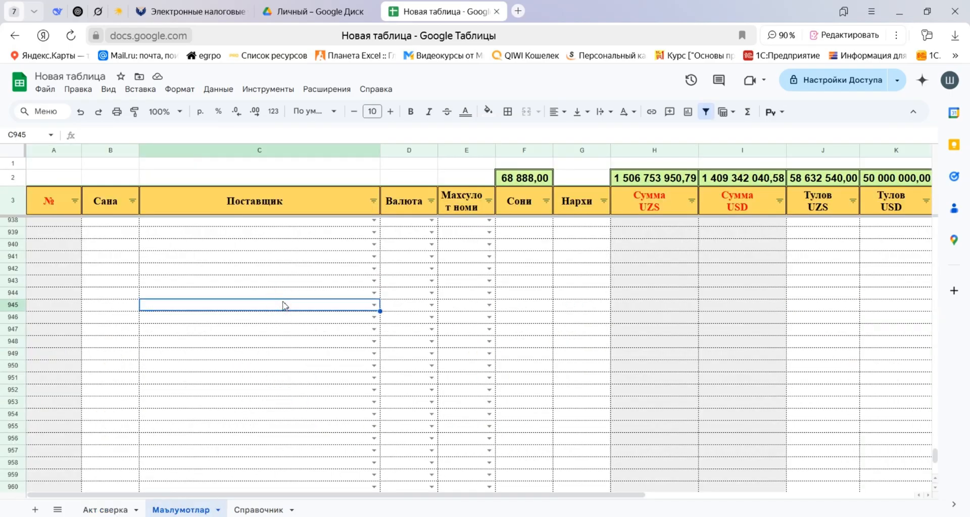
pyautogui.hotkey('ctrl', 'Up')
pyautogui.hotkey('ctrl', 'Up')
pyautogui.press('Down')
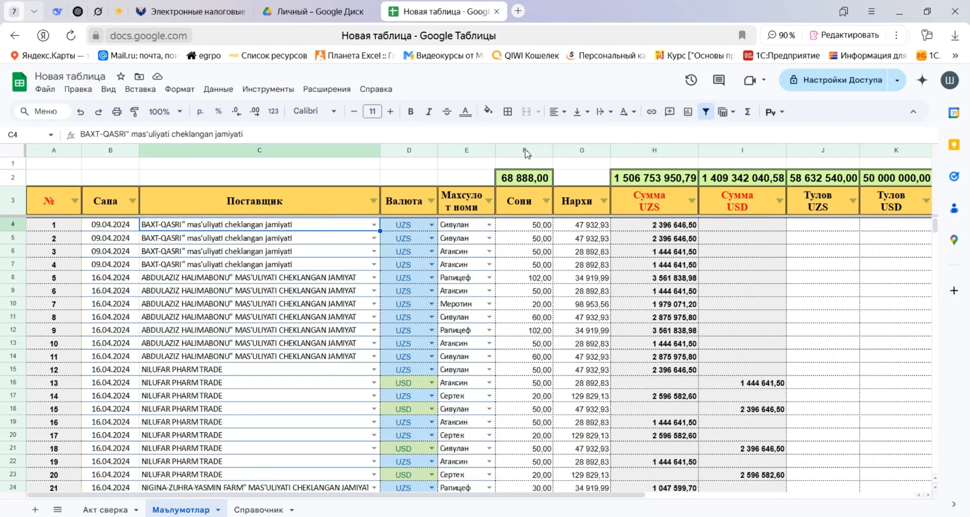
# Center the contents of columns F–M horizontally on the Маълумотлар sheet.
pyautogui.moveTo(526, 152); pyautogui.dragTo(661, 169)
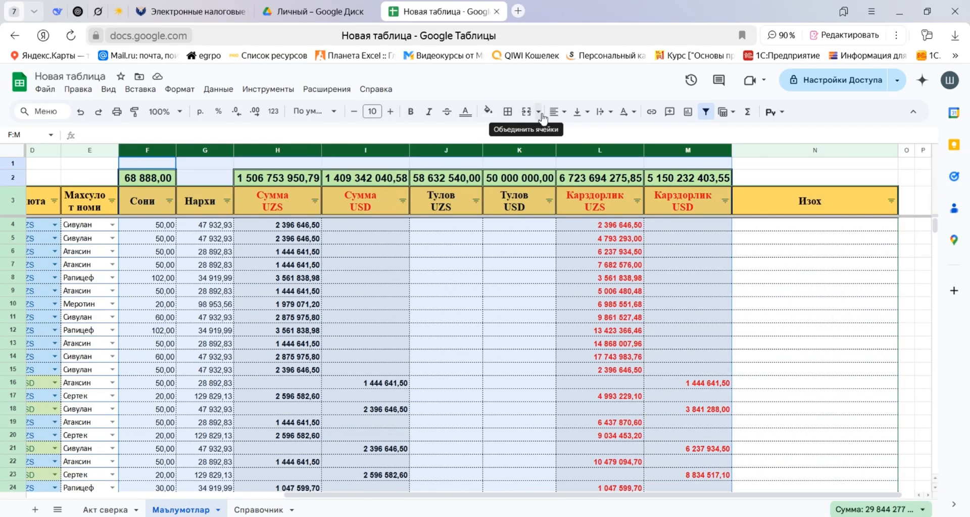
pyautogui.click(557, 112)
pyautogui.click(576, 132)
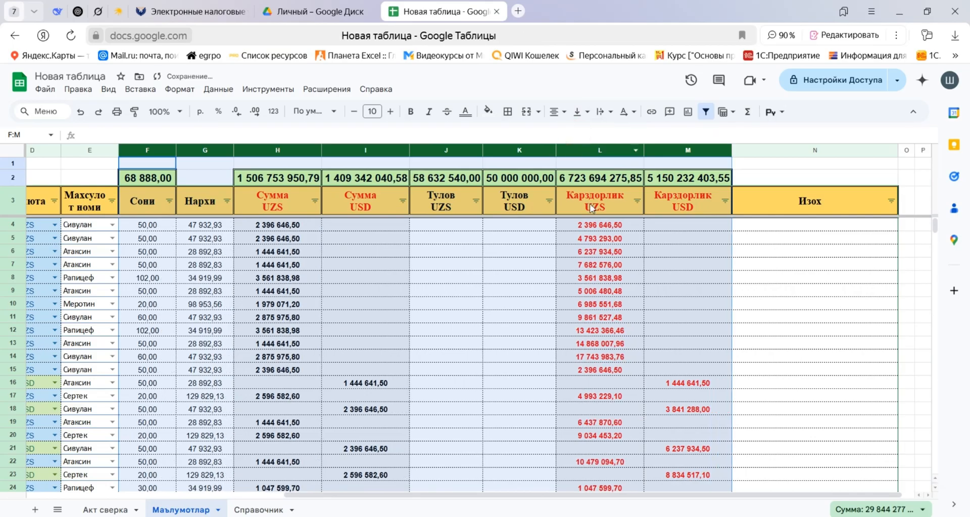
pyautogui.click(591, 290)
pyautogui.moveTo(866, 495); pyautogui.dragTo(498, 508)
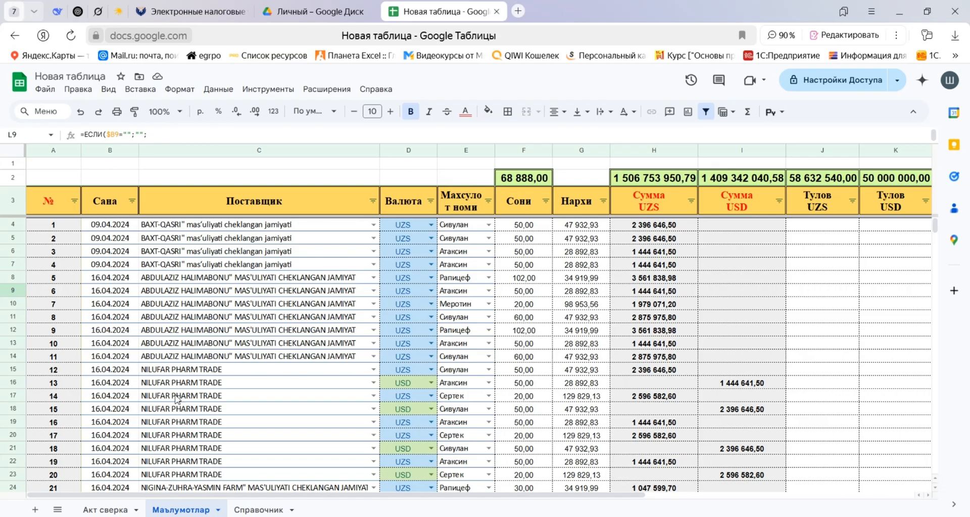
# On the Акт сверка sheet, narrow the № column A and make the UZS and USD headings in row 3 bold.
pyautogui.click(104, 508)
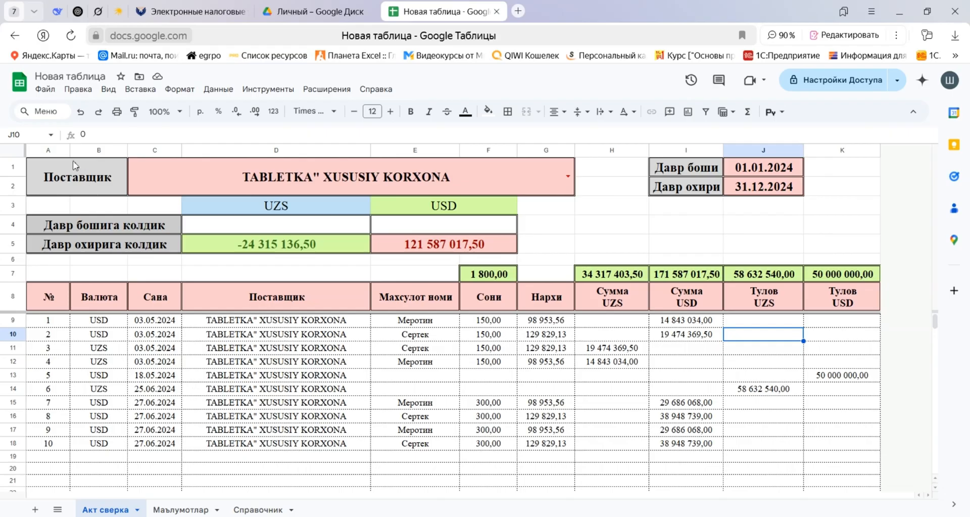
pyautogui.moveTo(70, 150); pyautogui.dragTo(58, 150)
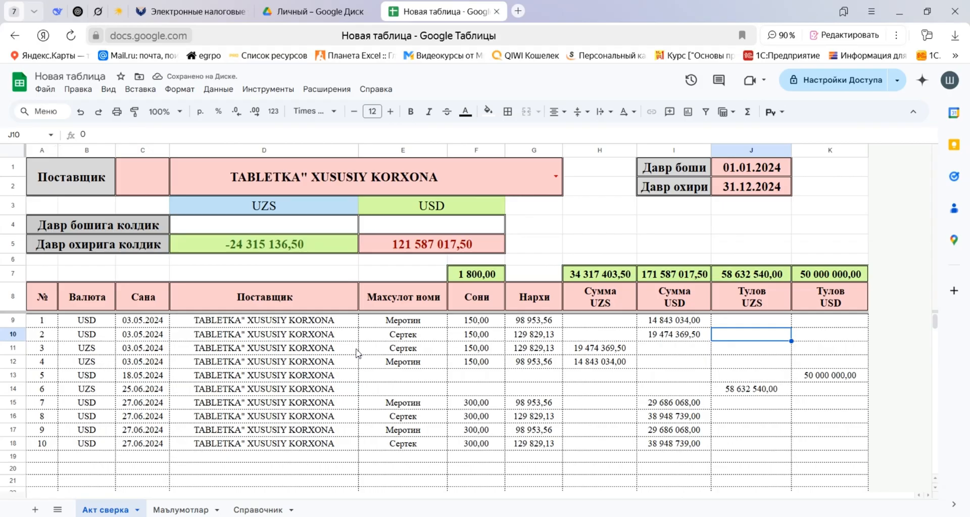
pyautogui.moveTo(286, 208); pyautogui.dragTo(415, 207)
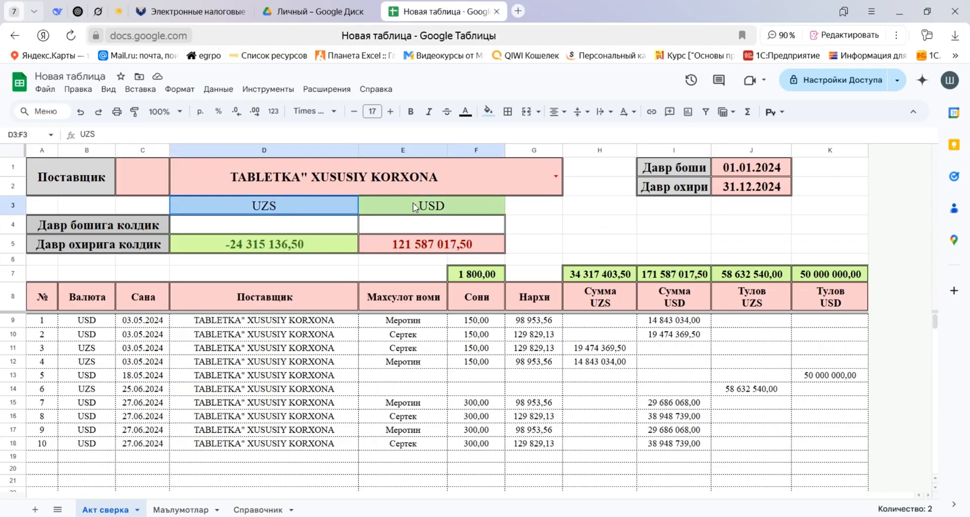
pyautogui.click(411, 112)
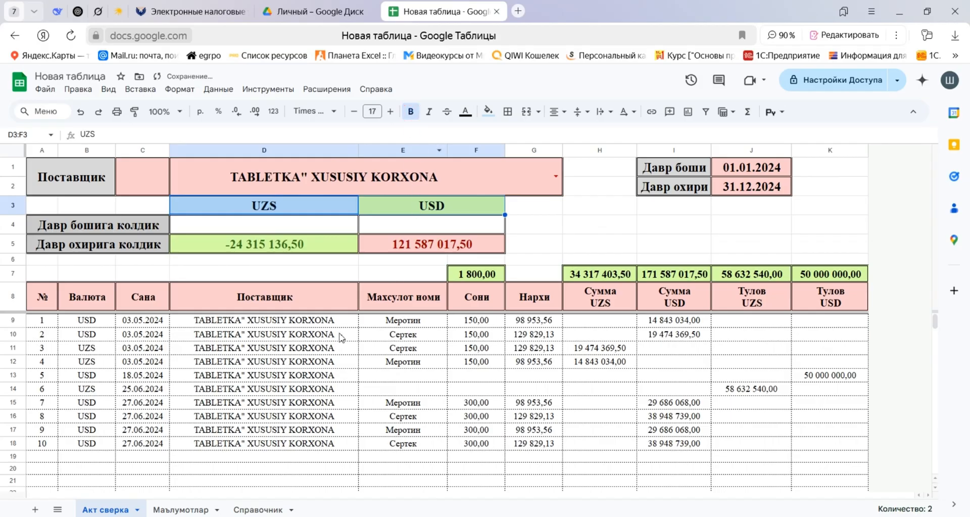
pyautogui.click(310, 260)
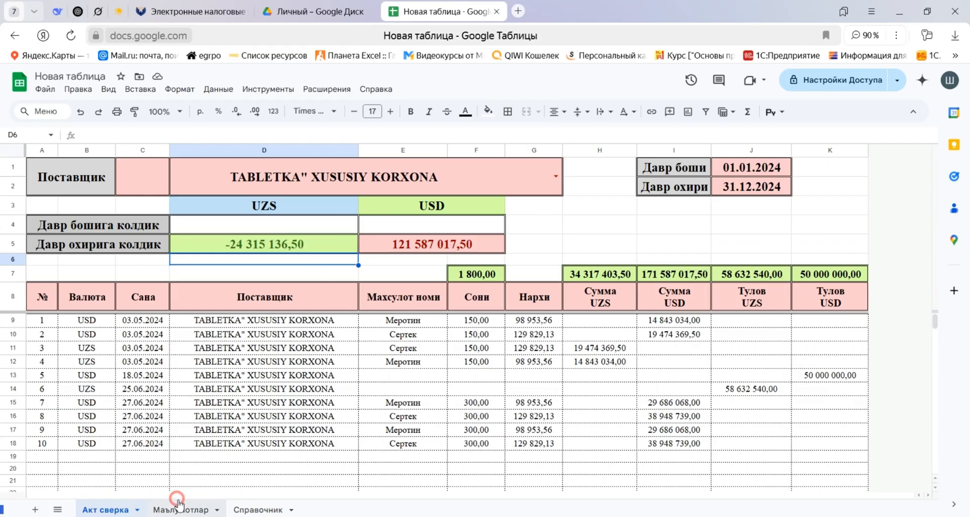
# Review the Маълумотлар and Акт сверка sheets, plus the supplier and product lists on the Справочник sheet.
pyautogui.click(197, 511)
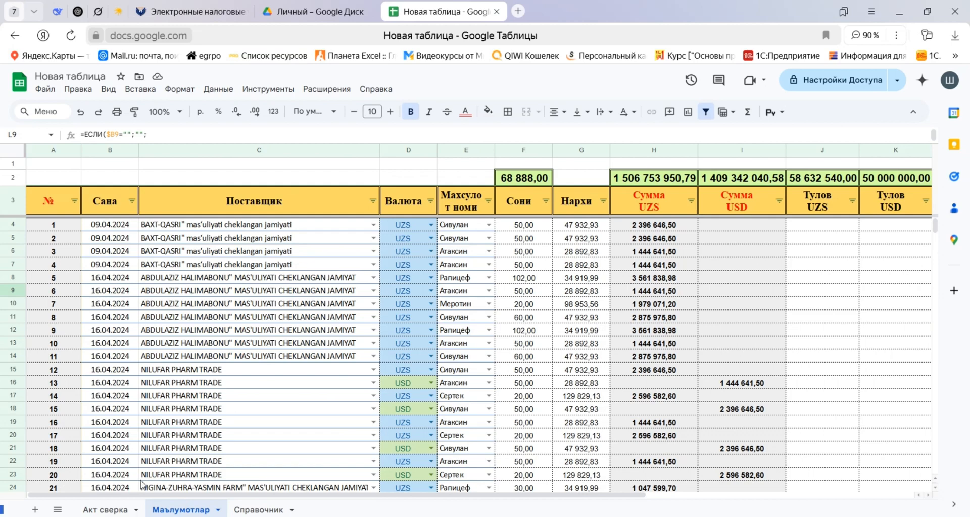
pyautogui.click(127, 507)
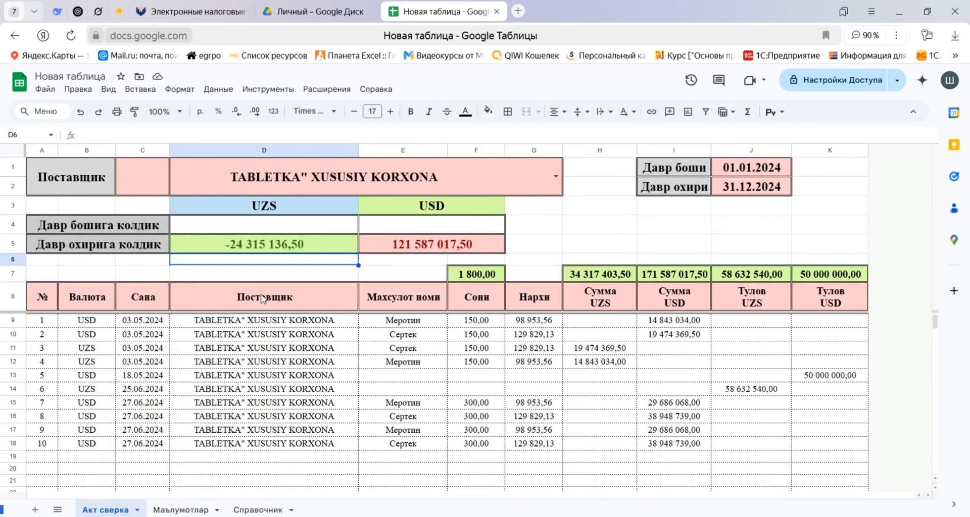
pyautogui.click(273, 510)
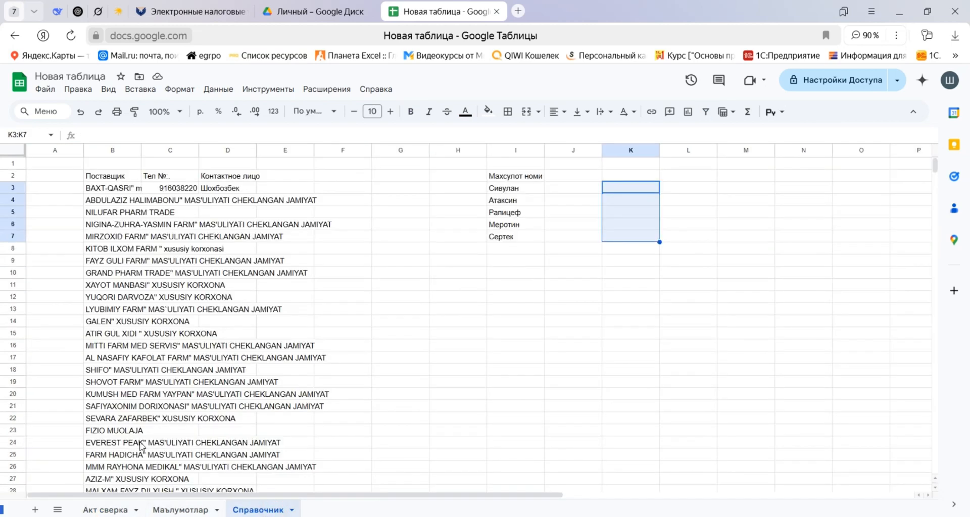
pyautogui.moveTo(98, 176); pyautogui.dragTo(243, 394)
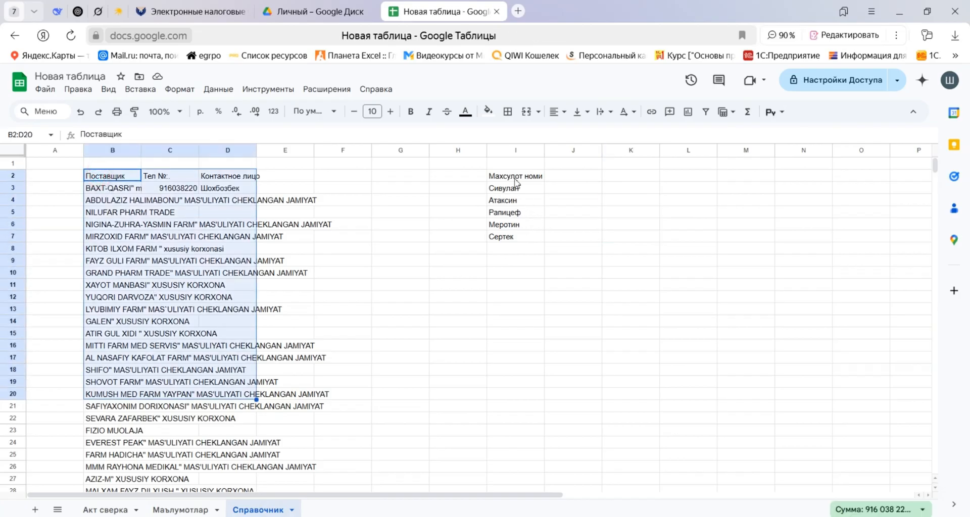
pyautogui.moveTo(515, 176); pyautogui.dragTo(510, 239)
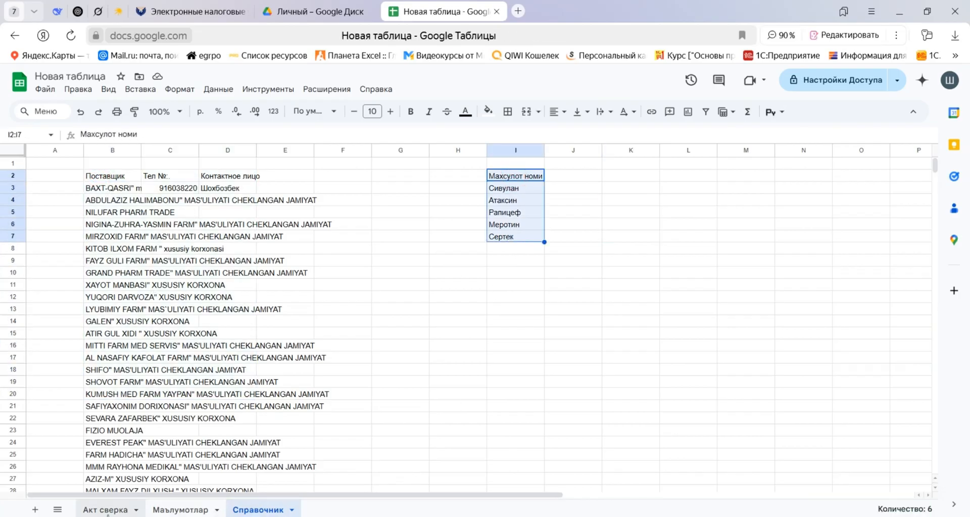
# Return to the Акт сверка sheet and select the merged supplier cell C1:G2 beside the Поставщик label.
pyautogui.click(103, 510)
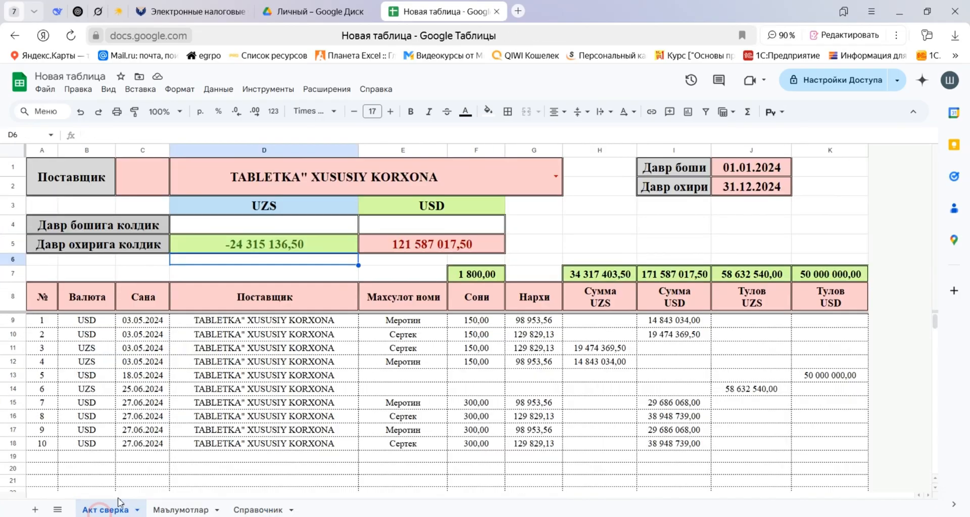
pyautogui.click(236, 271)
pyautogui.click(163, 177)
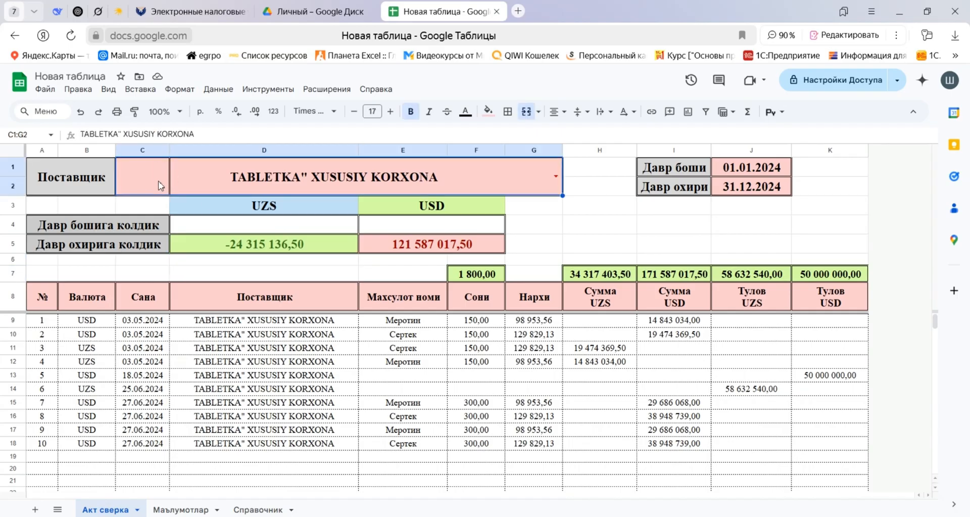